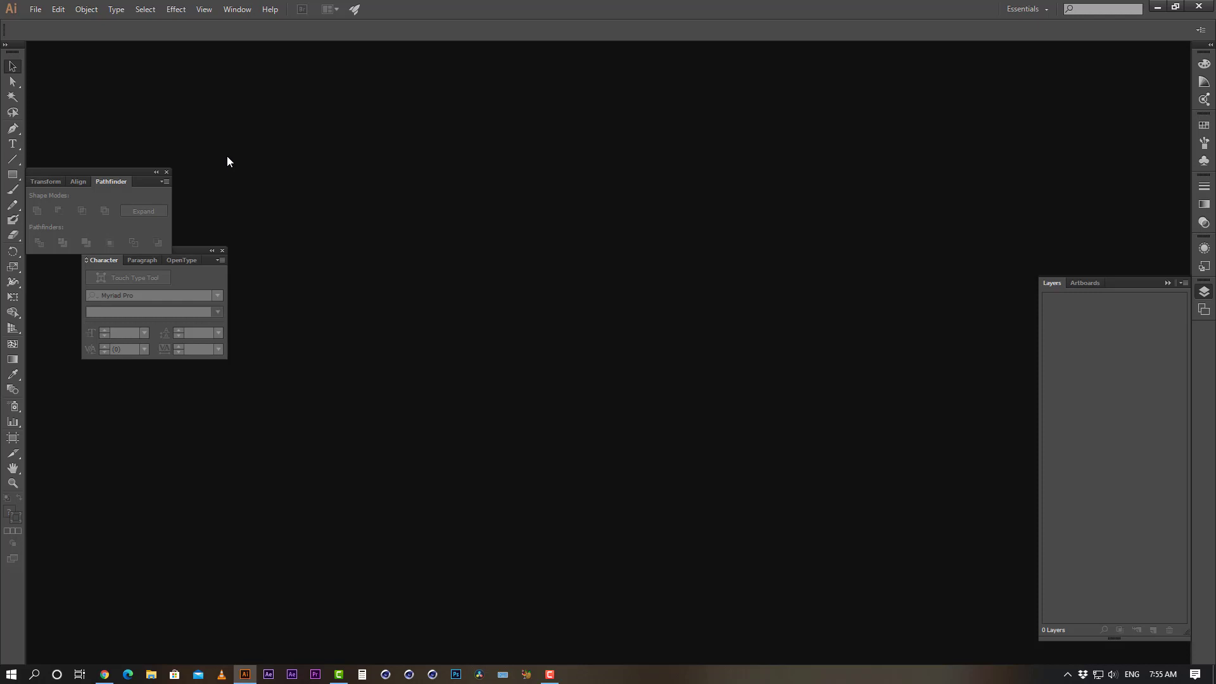
# Switch to Chrome and view the Adobe Illustrator description in the search results
pyautogui.click(105, 674)
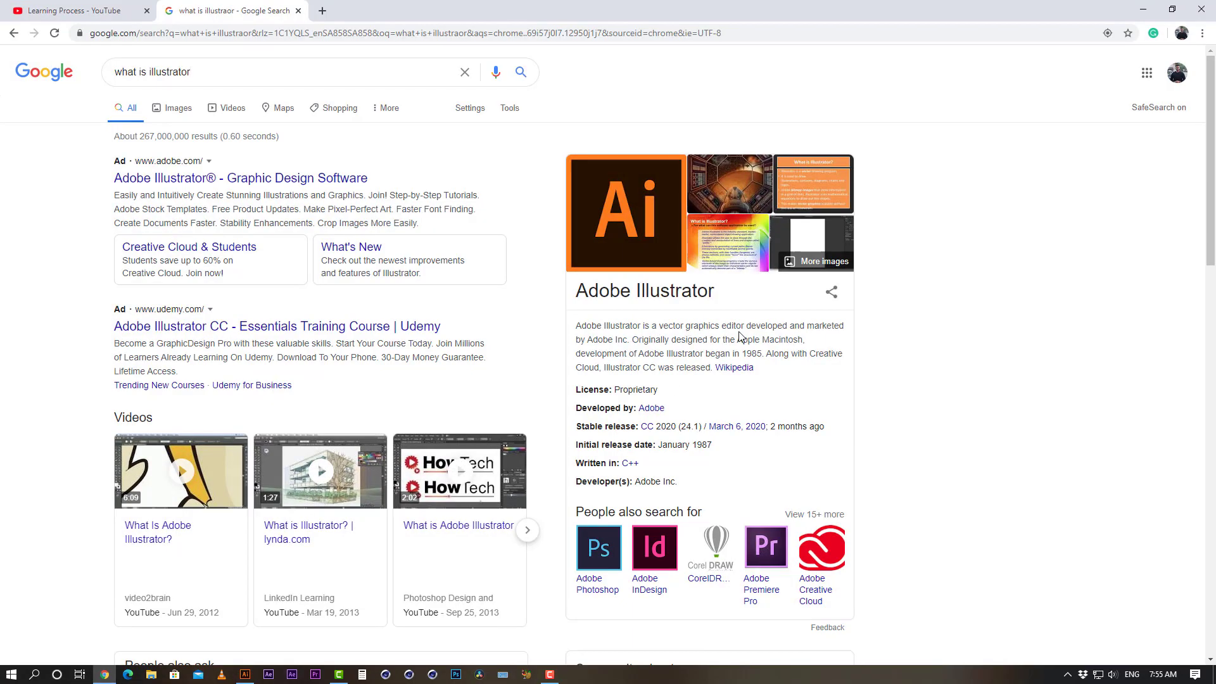
pyautogui.click(1143, 9)
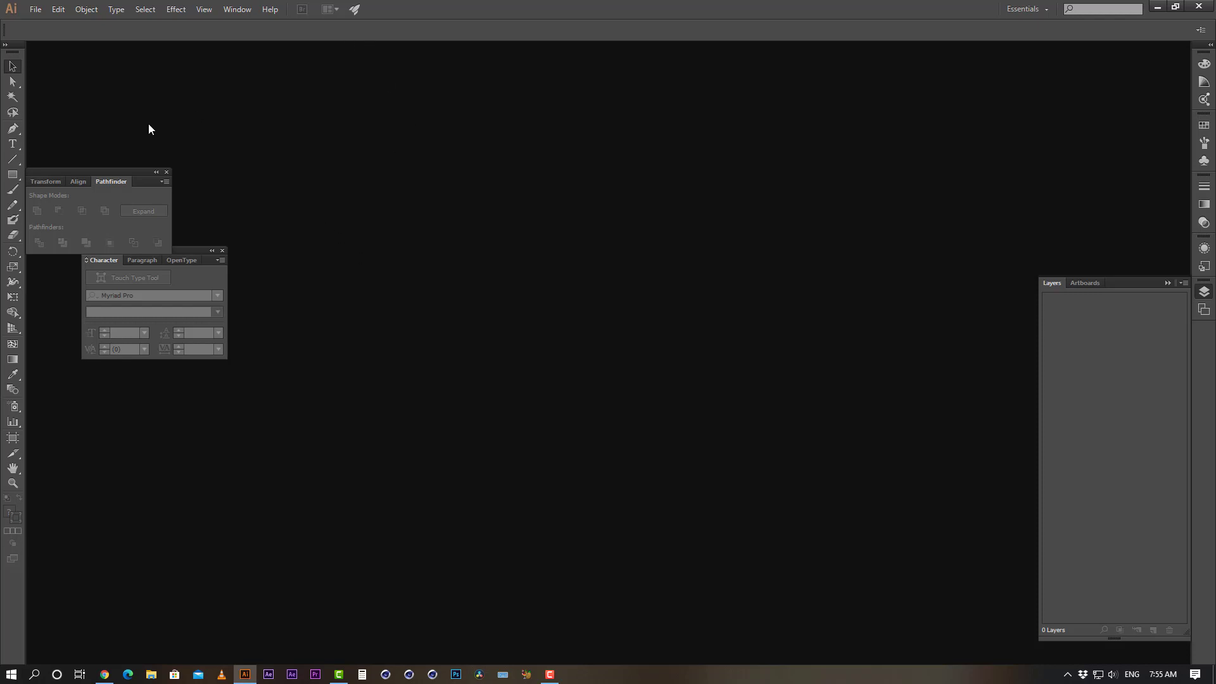
# Start opening a file and browse to the ! TUTORIAL PROJECT_LEARNING PROCESS folder on drive F
pyautogui.click(39, 10)
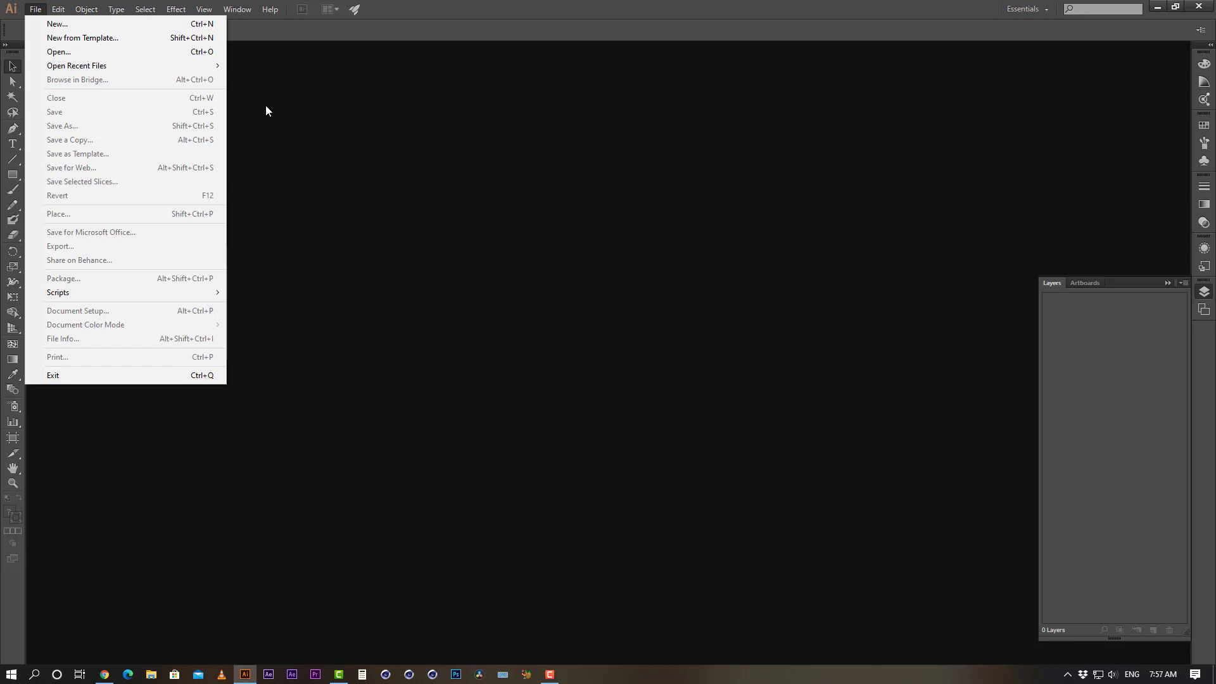
pyautogui.click(59, 53)
pyautogui.scroll(-5, 209, 216)
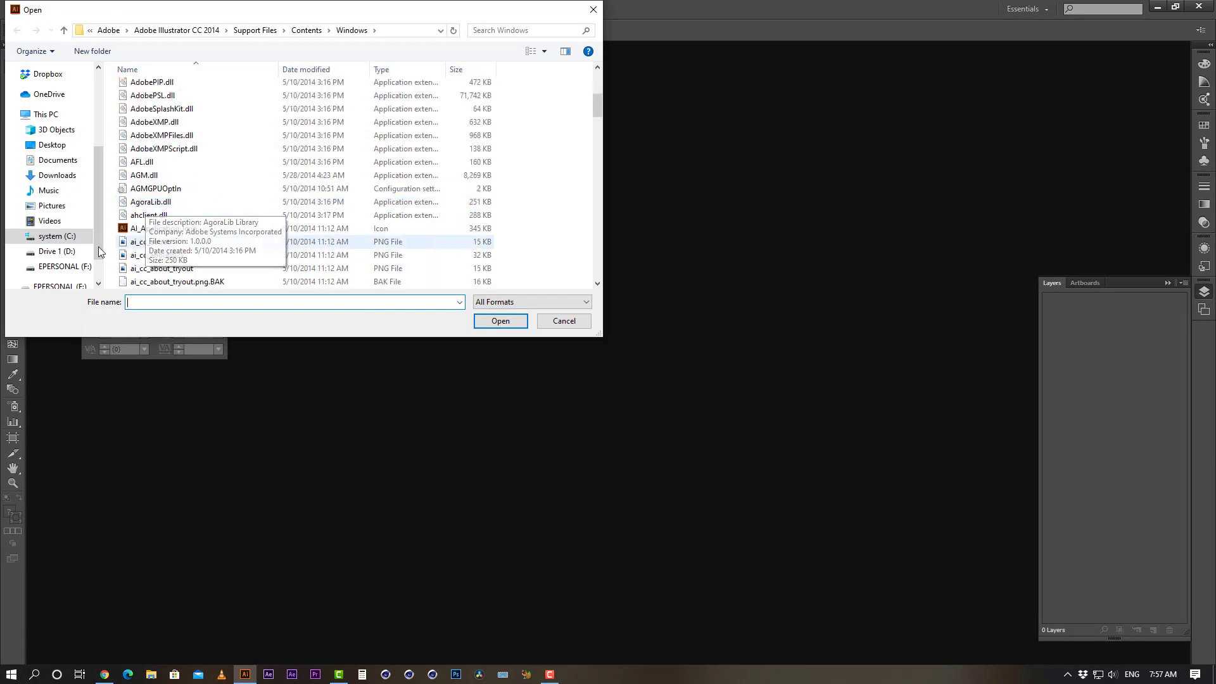
pyautogui.click(58, 237)
pyautogui.click(63, 252)
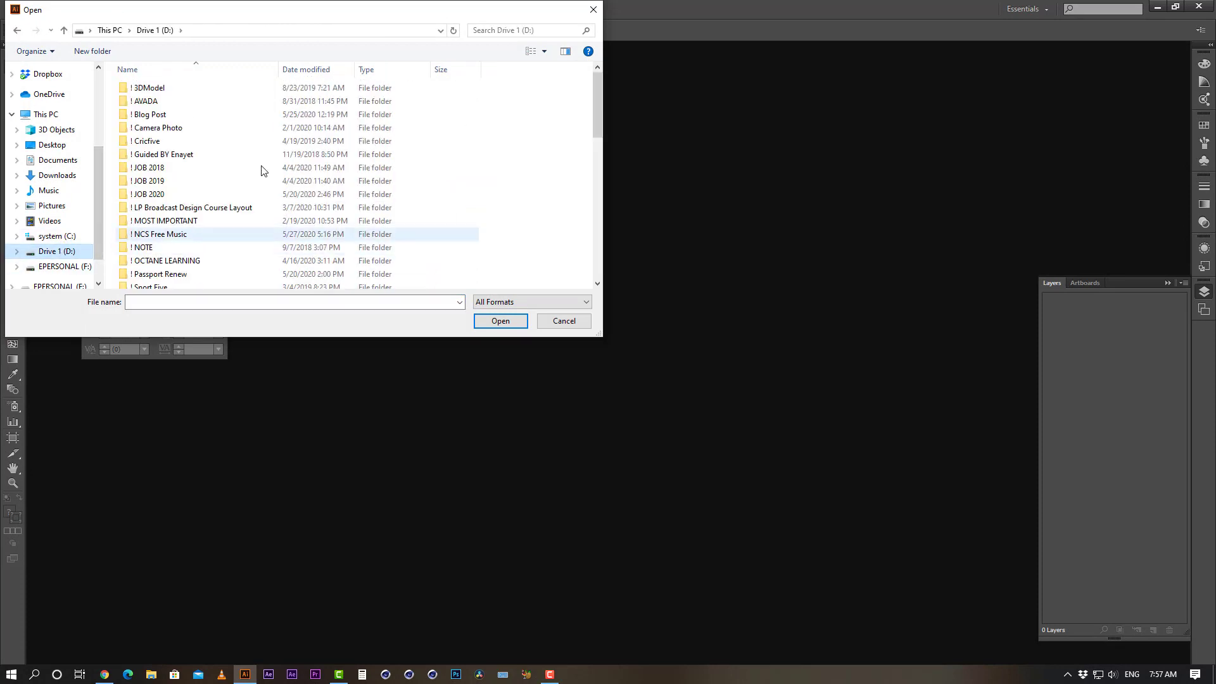
pyautogui.click(63, 266)
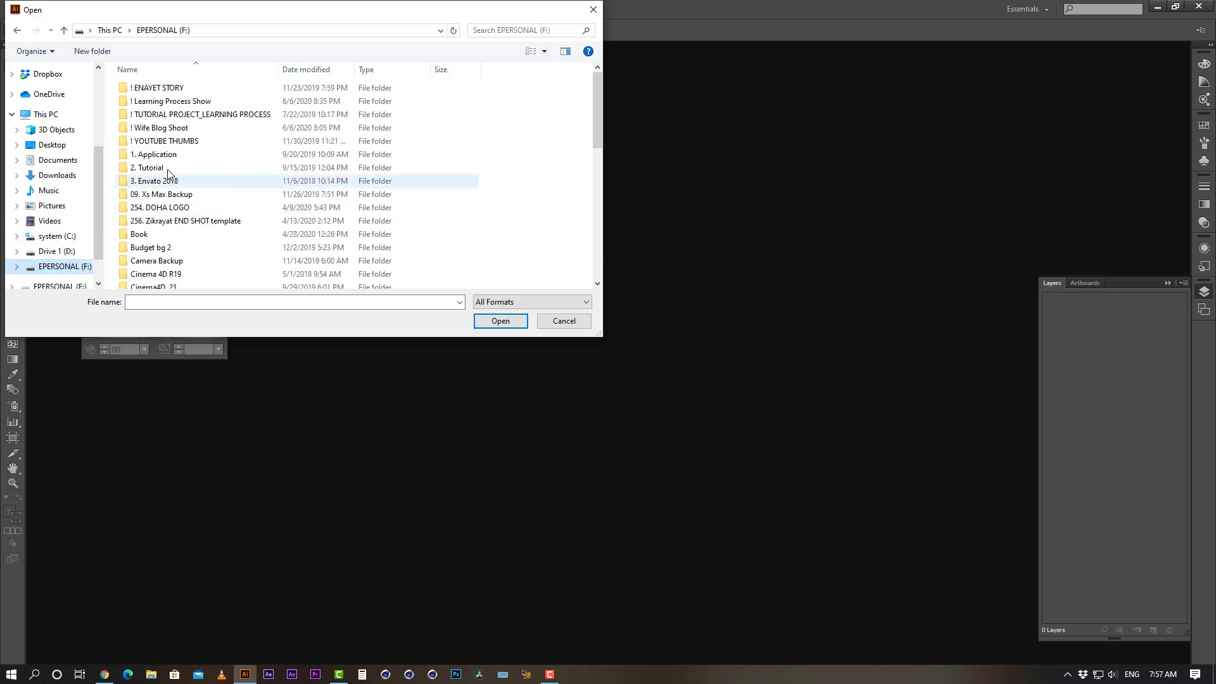
pyautogui.click(182, 115)
pyautogui.doubleClick(182, 117)
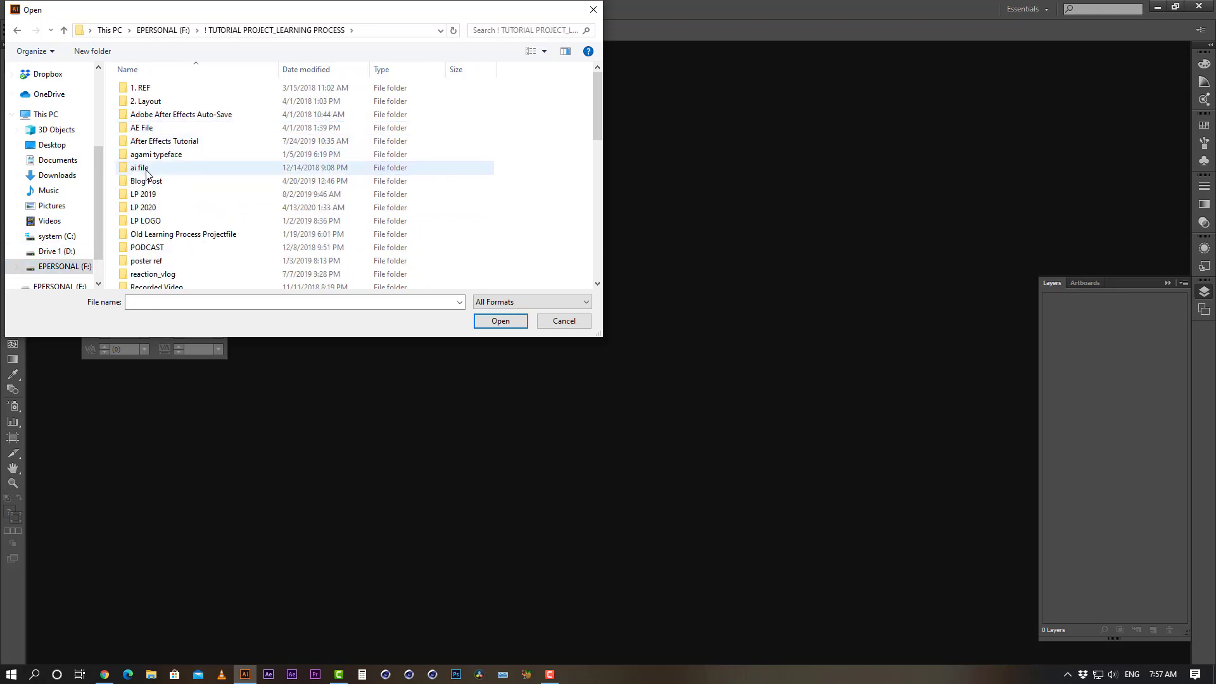
# Open the lEARNING PROCESS FINAL_LOGO Illustrator file from the Logo Final folder inside LP LOGO
pyautogui.doubleClick(149, 221)
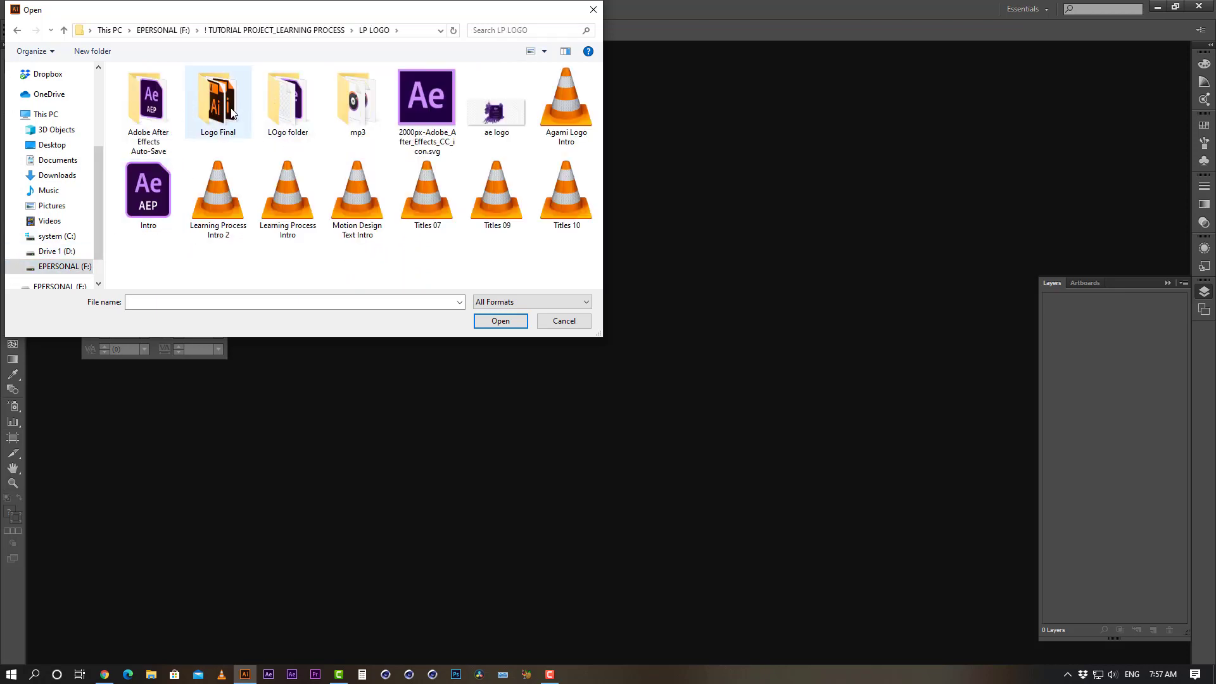
pyautogui.doubleClick(230, 102)
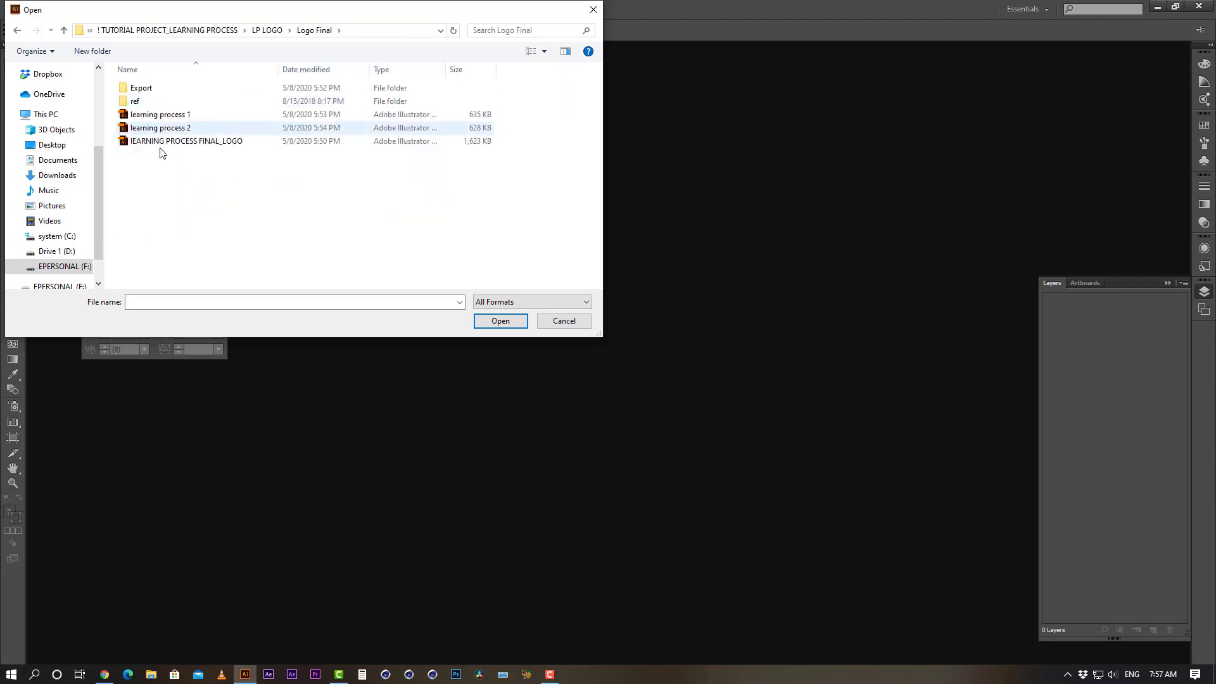
pyautogui.doubleClick(163, 143)
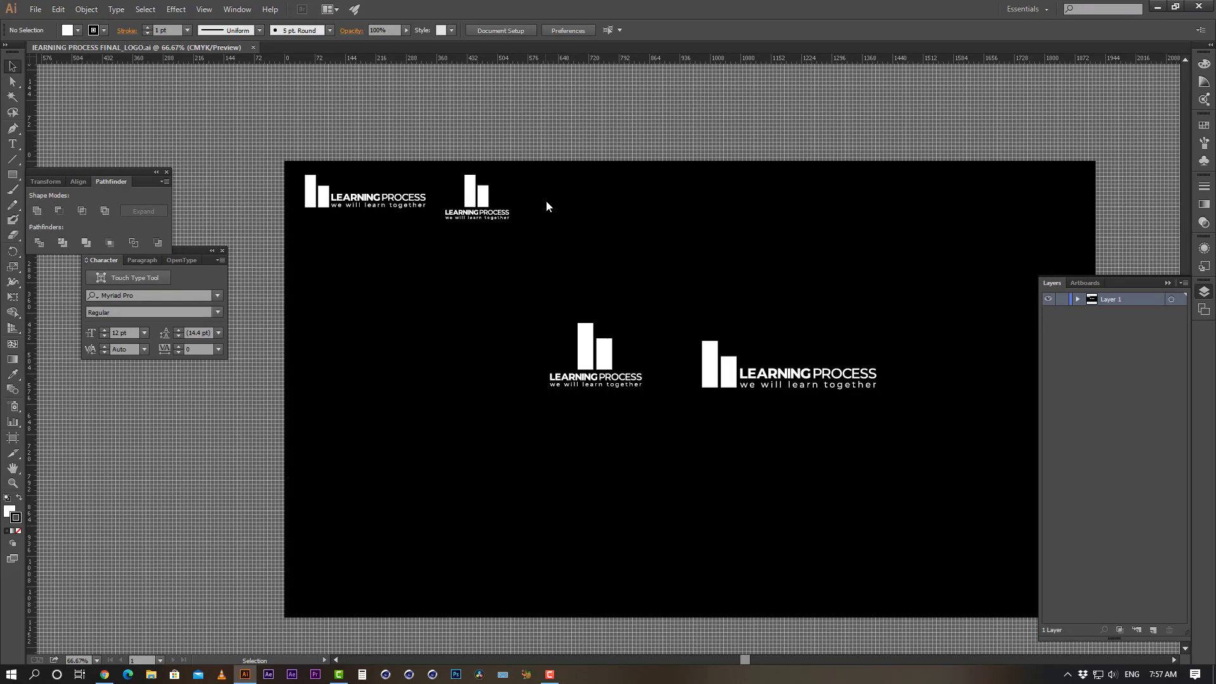
pyautogui.press('space')
pyautogui.moveTo(505, 283); pyautogui.dragTo(450, 256)
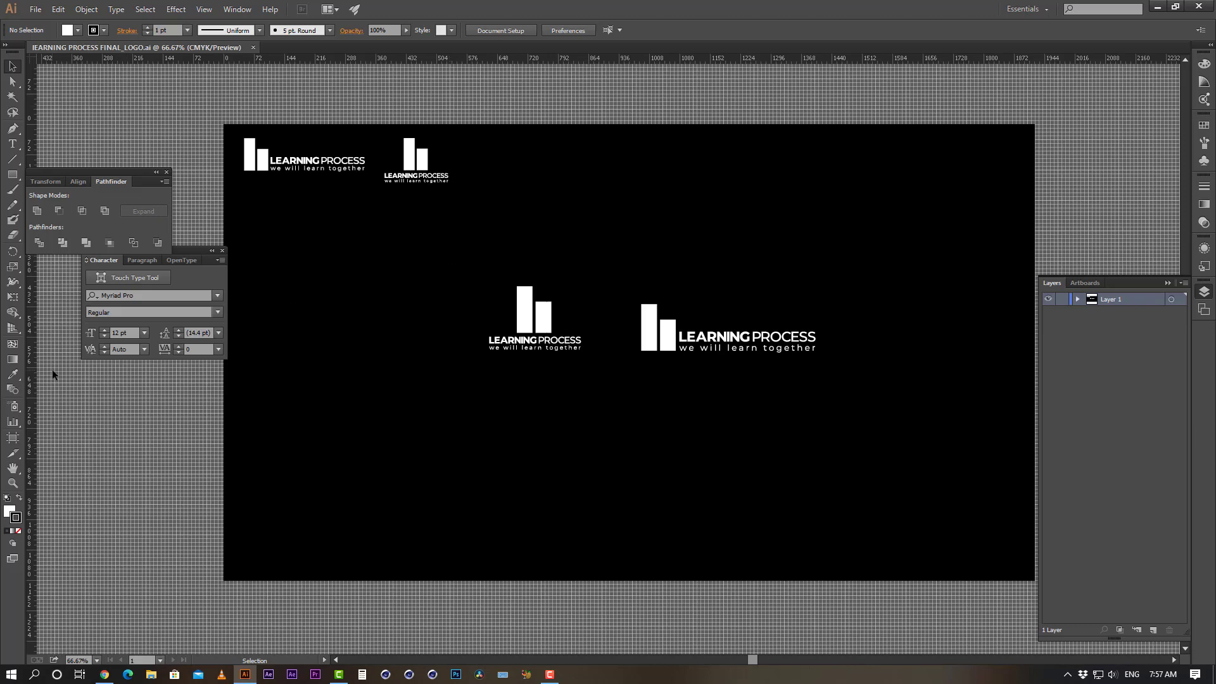
# Start a new document and set it to A4 size with landscape orientation
pyautogui.click(33, 13)
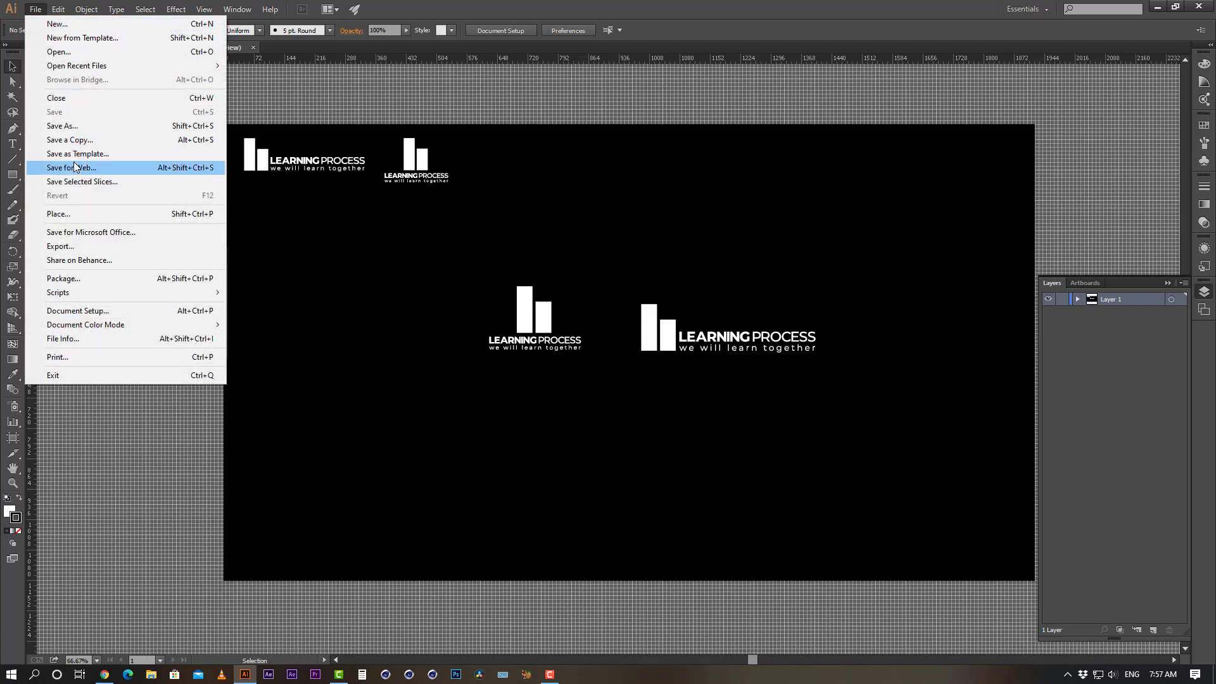
pyautogui.click(61, 26)
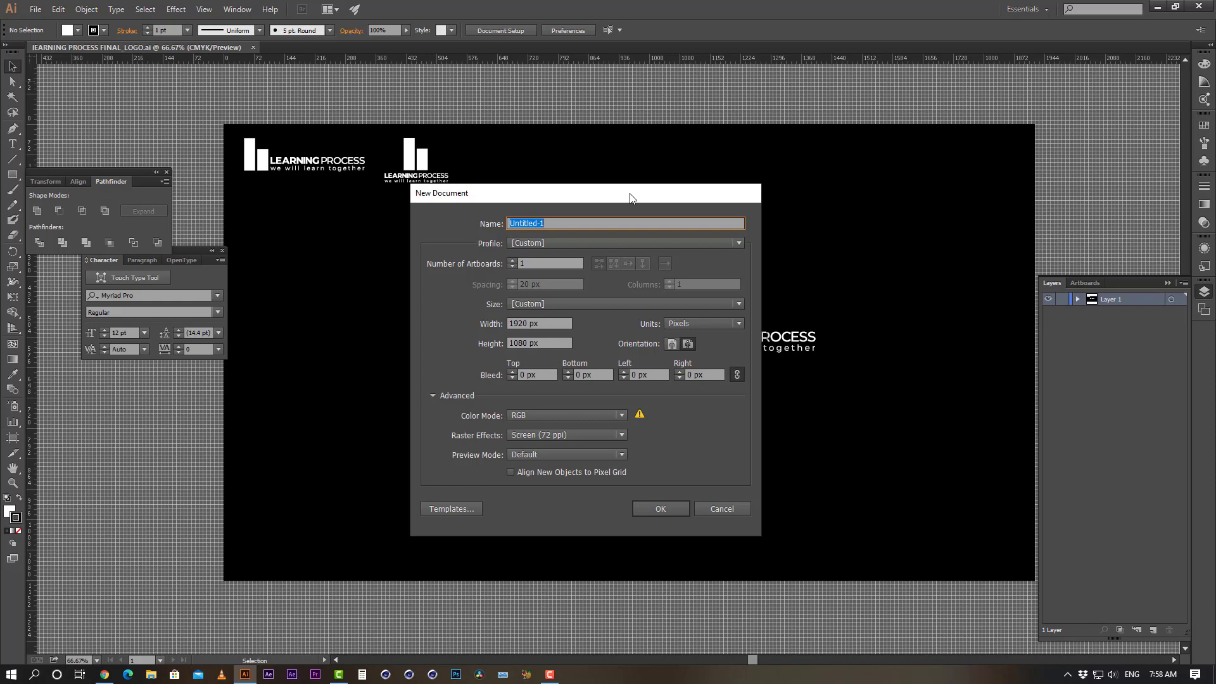
pyautogui.click(575, 304)
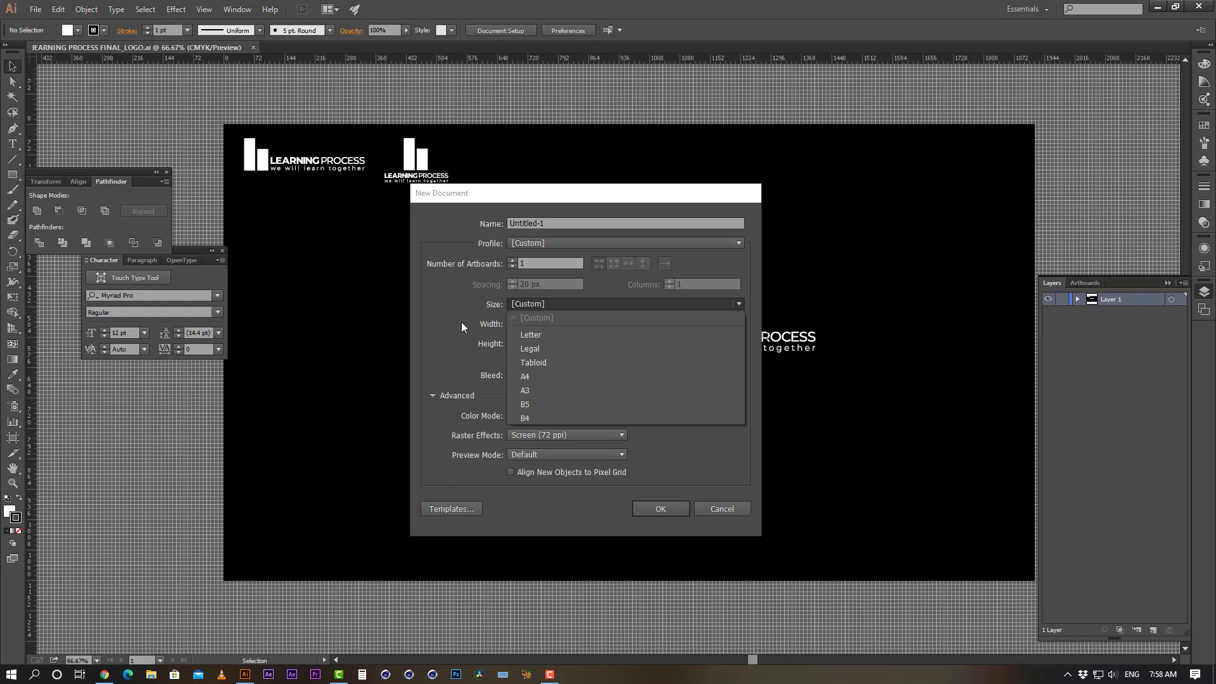
pyautogui.click(546, 376)
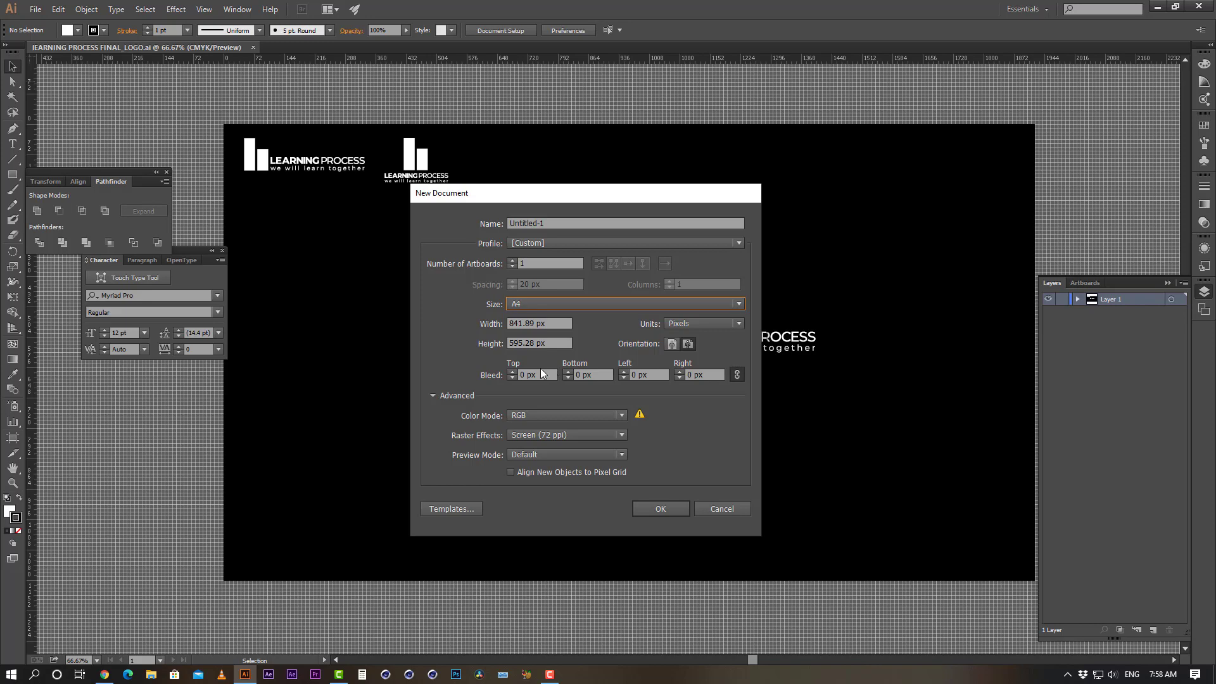
pyautogui.click(673, 344)
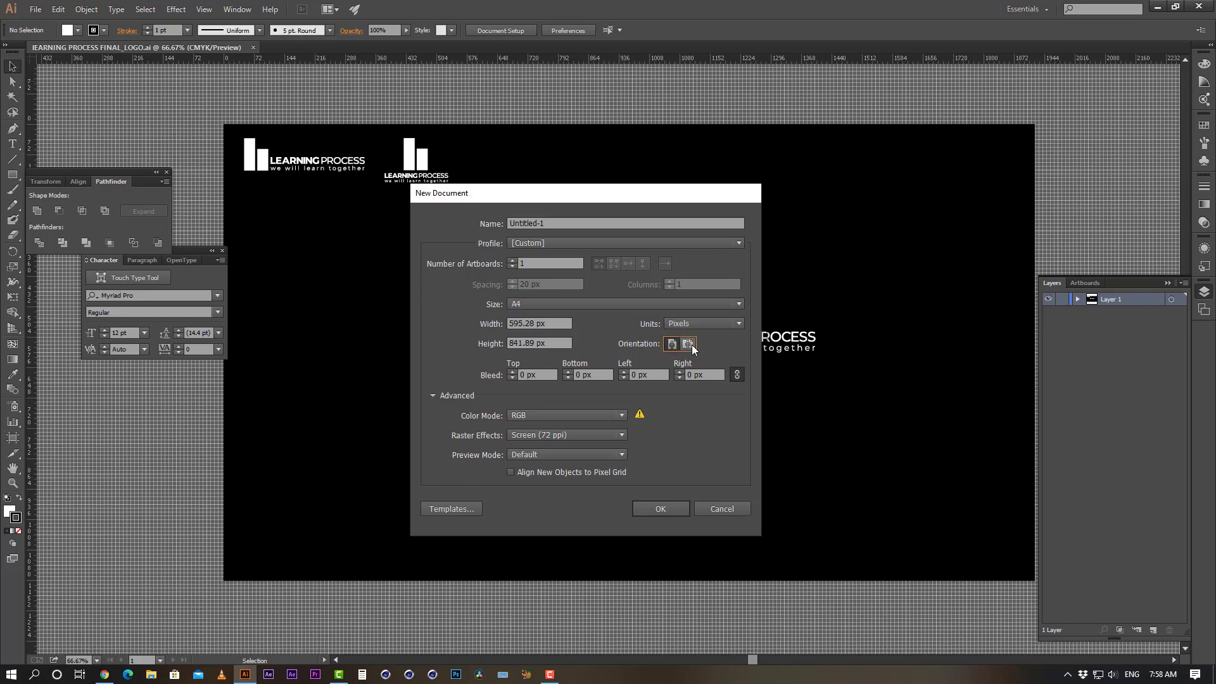
pyautogui.click(691, 344)
pyautogui.click(673, 343)
pyautogui.click(687, 344)
# Examine the new document's color mode and raster effects choices, keeping RGB and Screen (72 ppi)
pyautogui.click(618, 416)
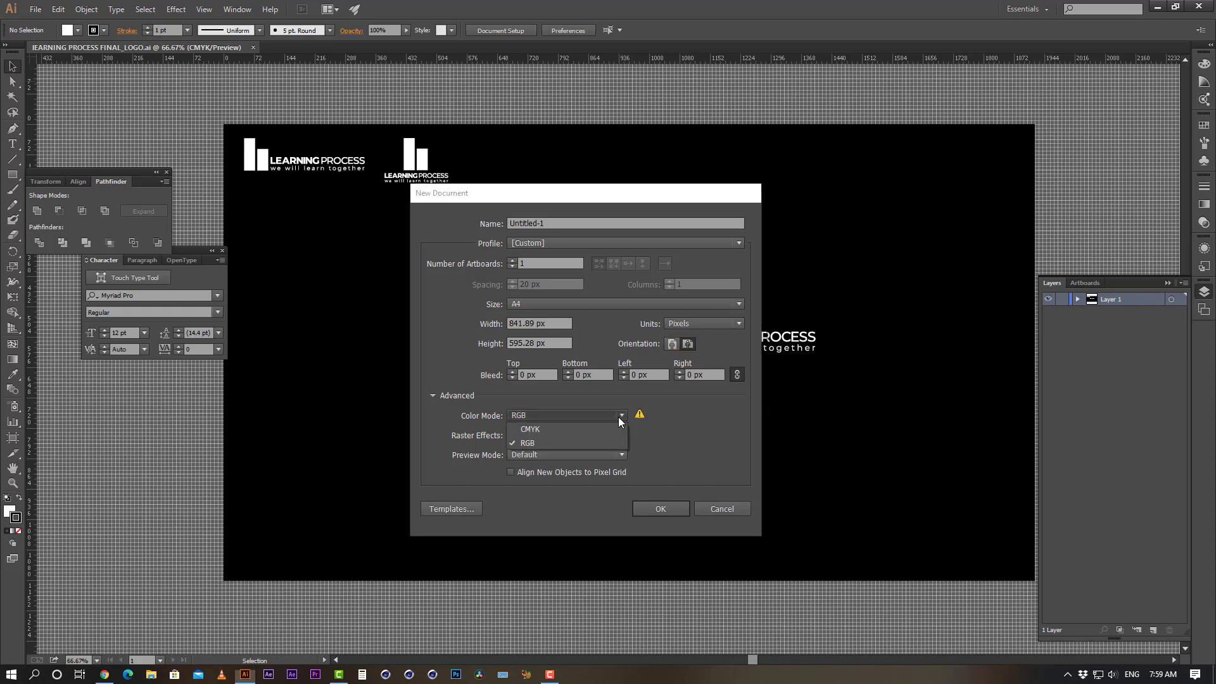
pyautogui.click(538, 444)
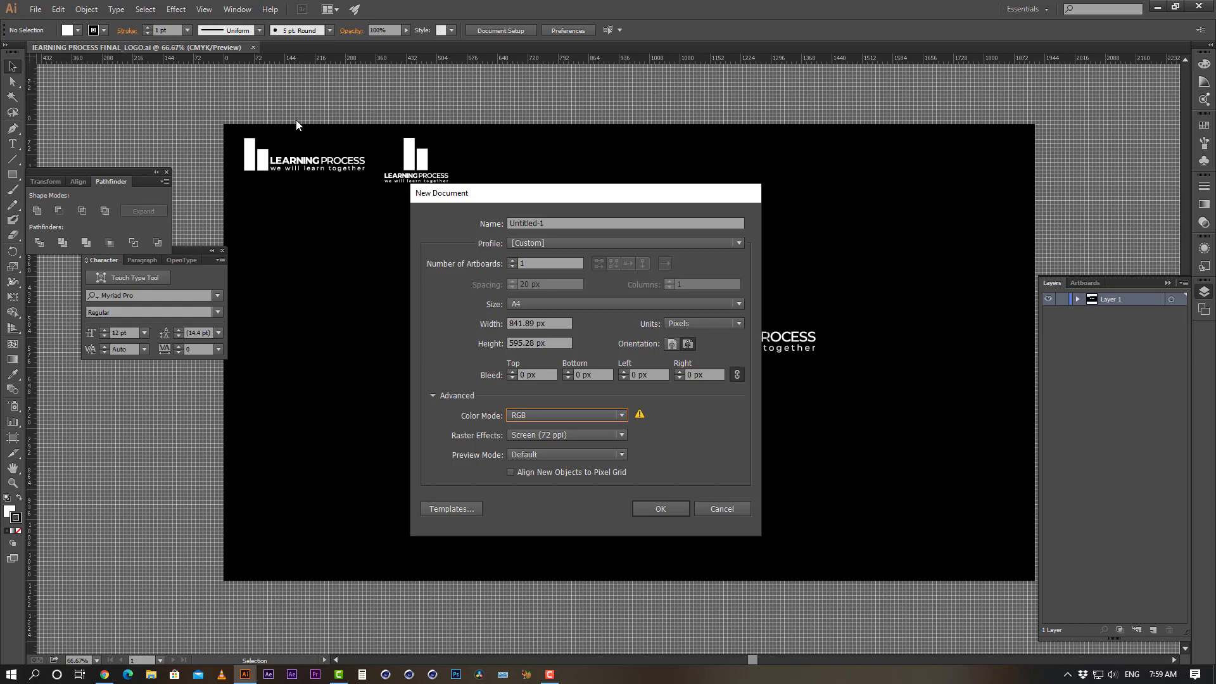
pyautogui.click(566, 415)
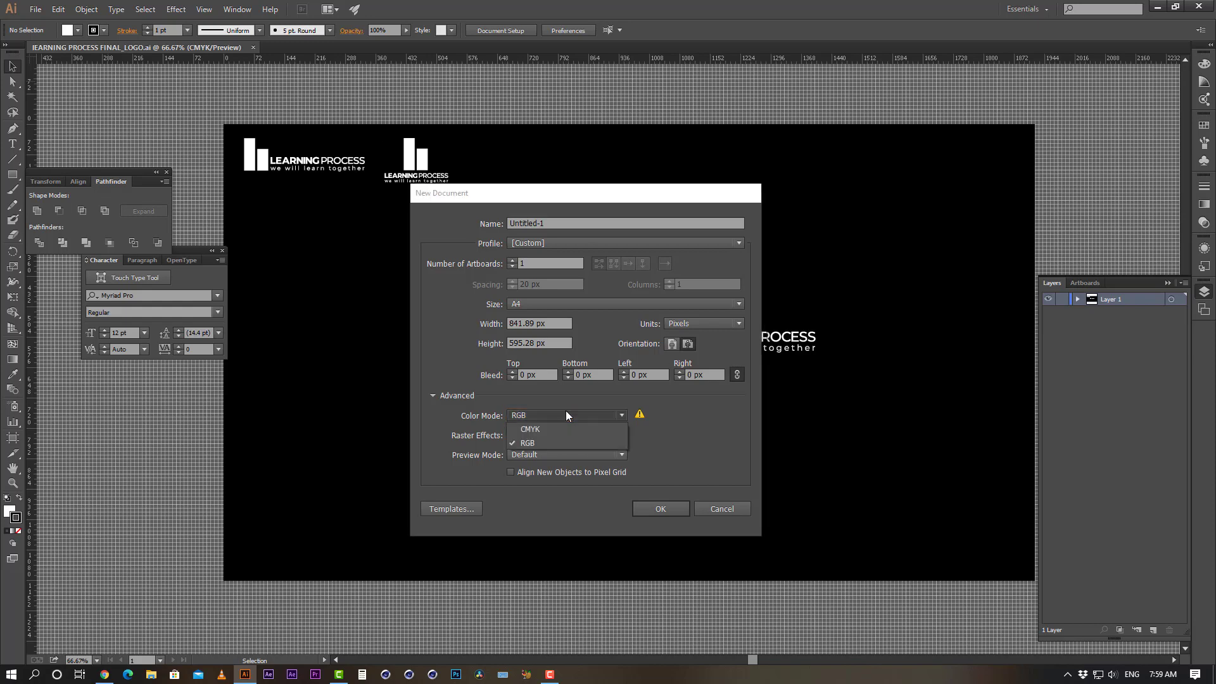
pyautogui.click(698, 426)
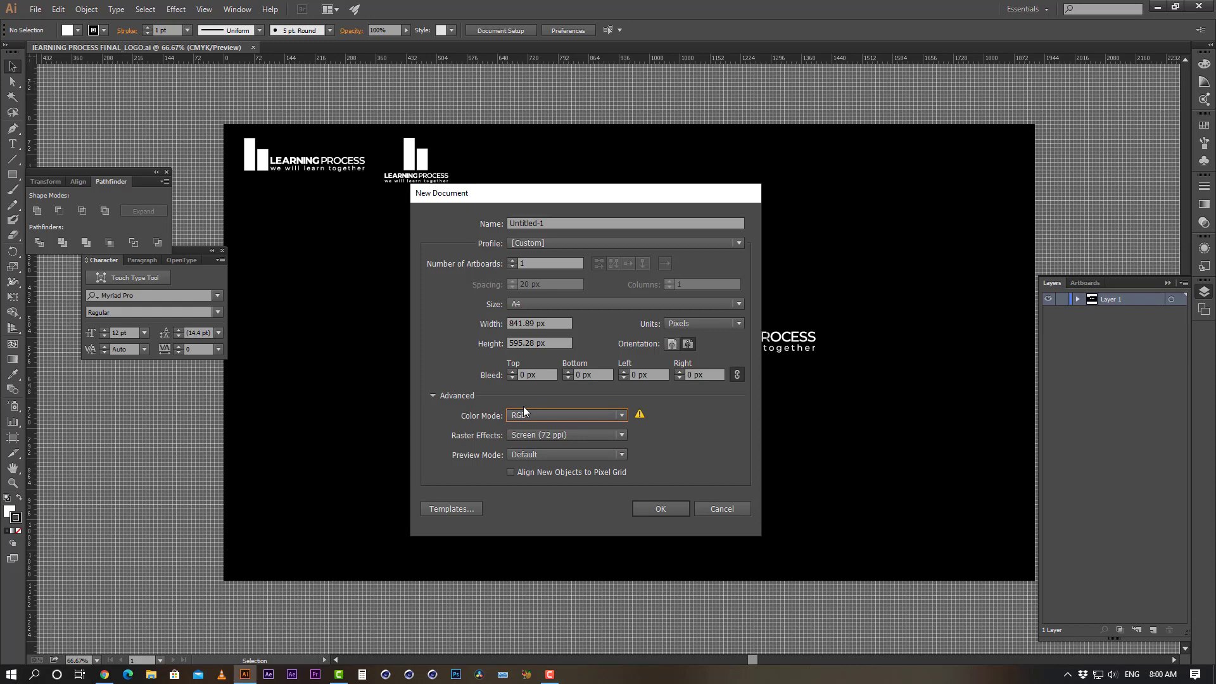
pyautogui.click(599, 413)
pyautogui.click(696, 441)
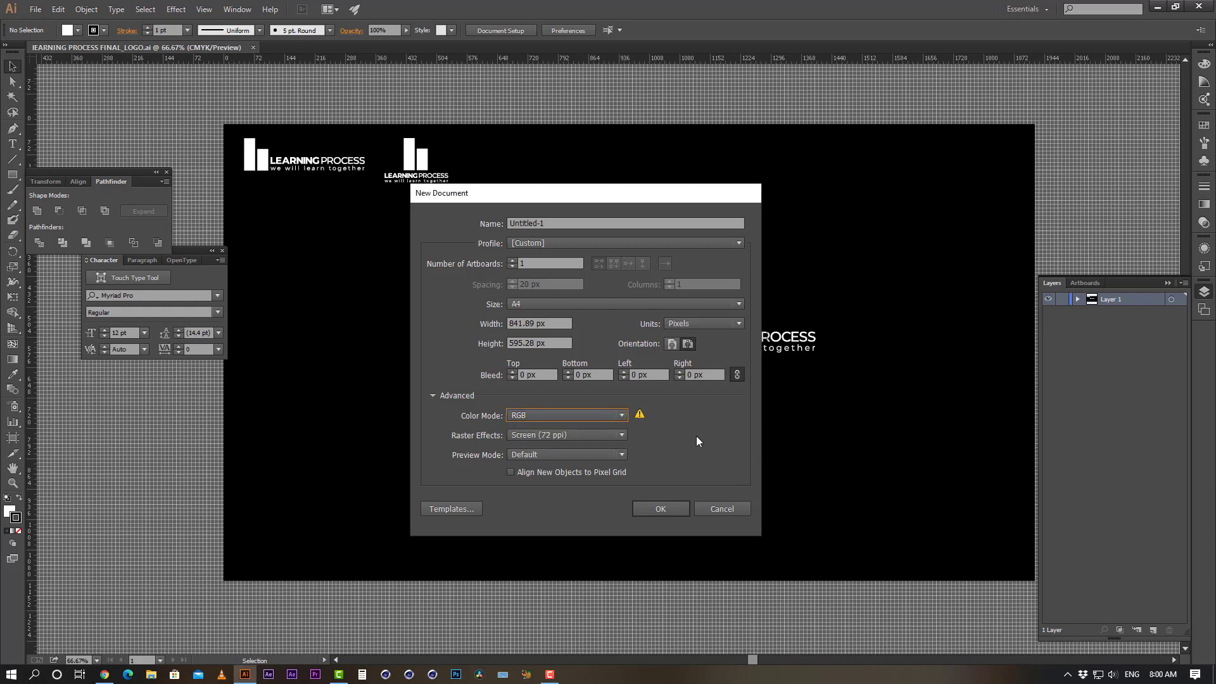
pyautogui.click(544, 436)
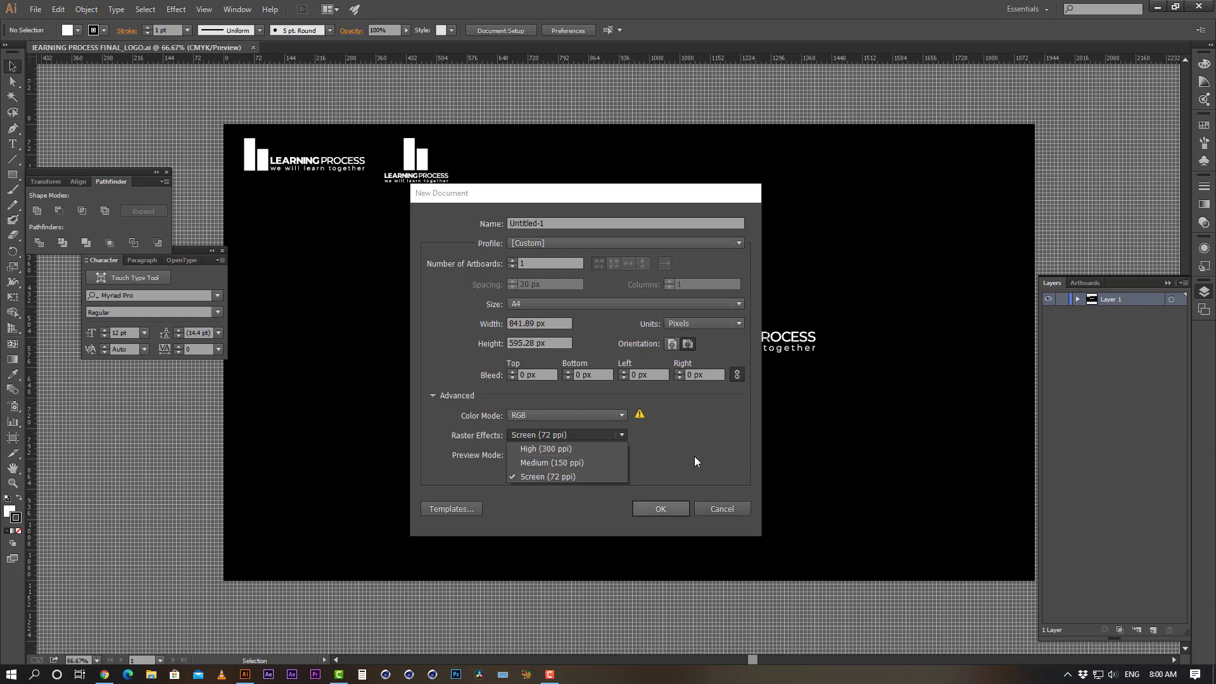
pyautogui.click(667, 440)
# Switch to Chrome and search Google for "what the meaning of ppi in illustrator"
pyautogui.click(104, 675)
pyautogui.click(203, 74)
pyautogui.moveTo(202, 74); pyautogui.dragTo(0, 80)
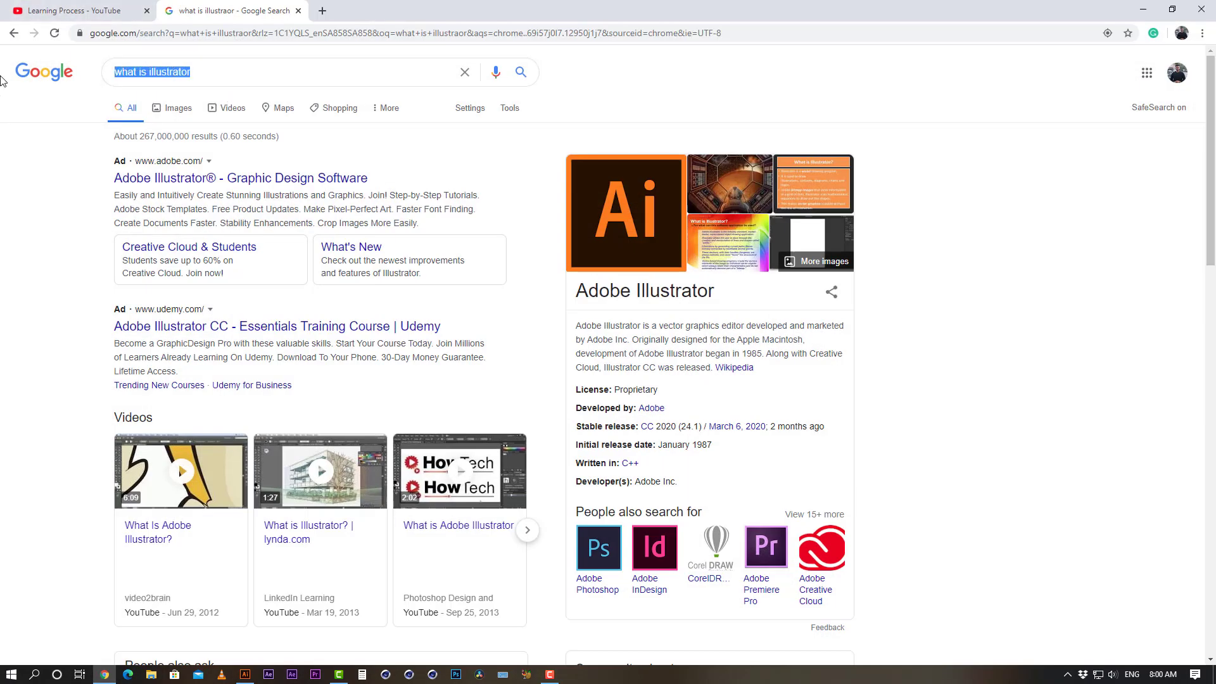
pyautogui.write('wha')
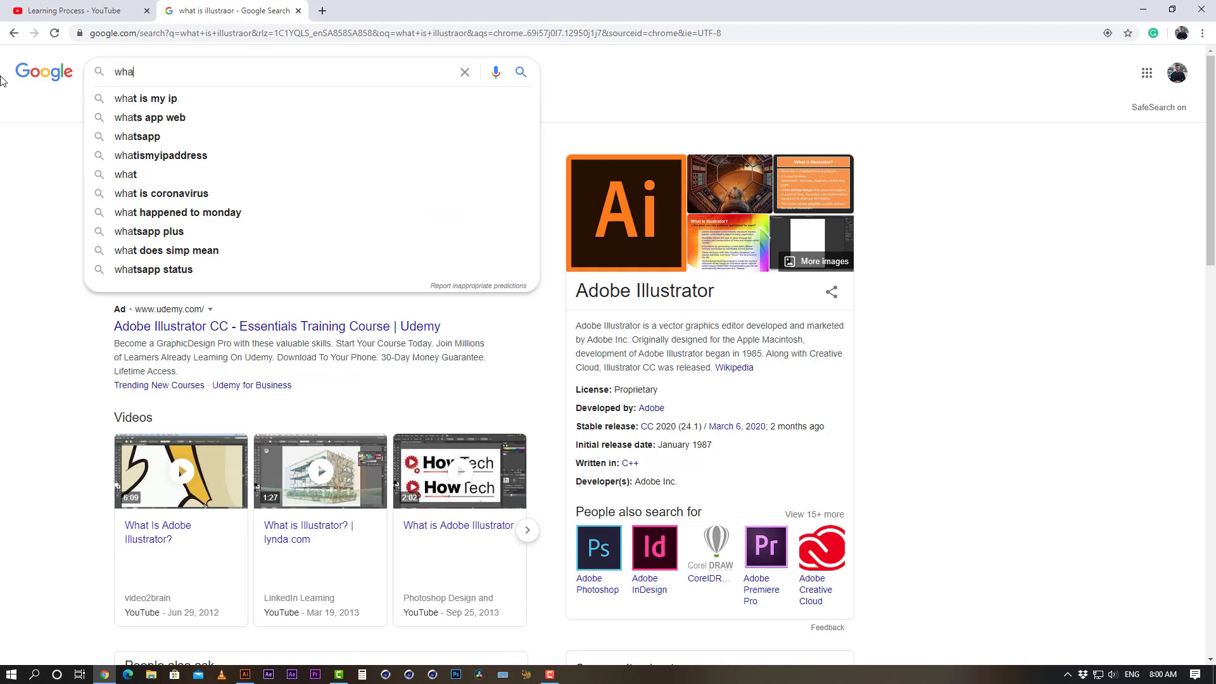
pyautogui.write('ts ')
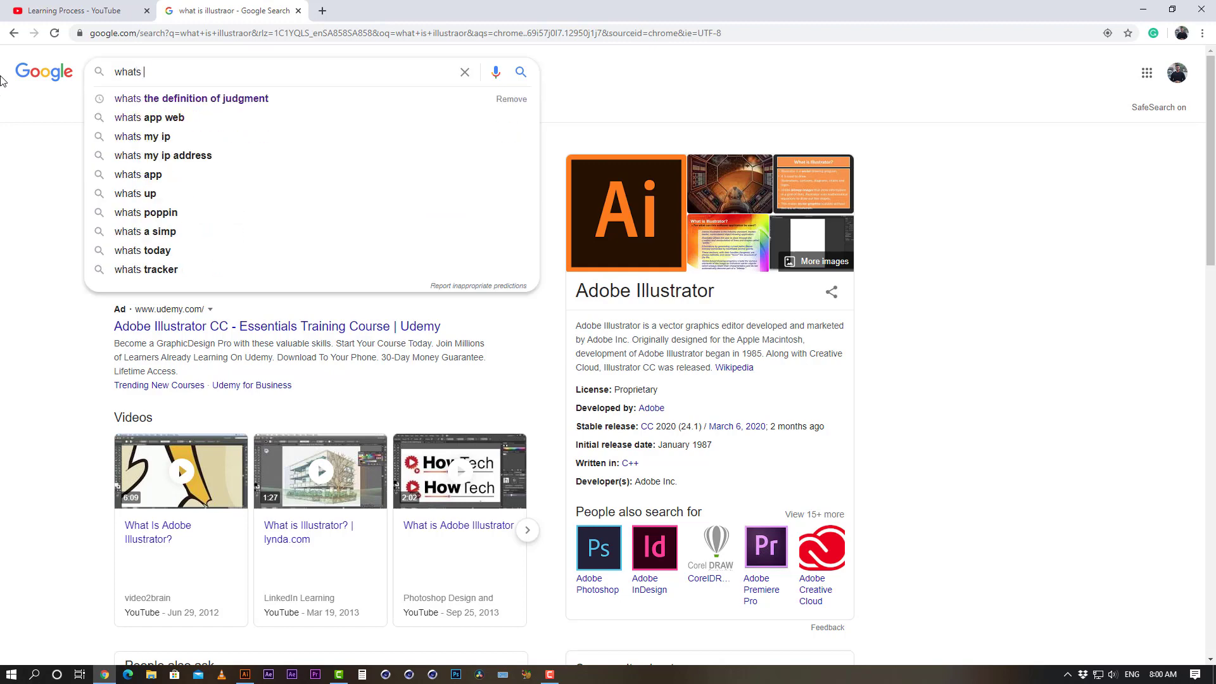
pyautogui.write('the m')
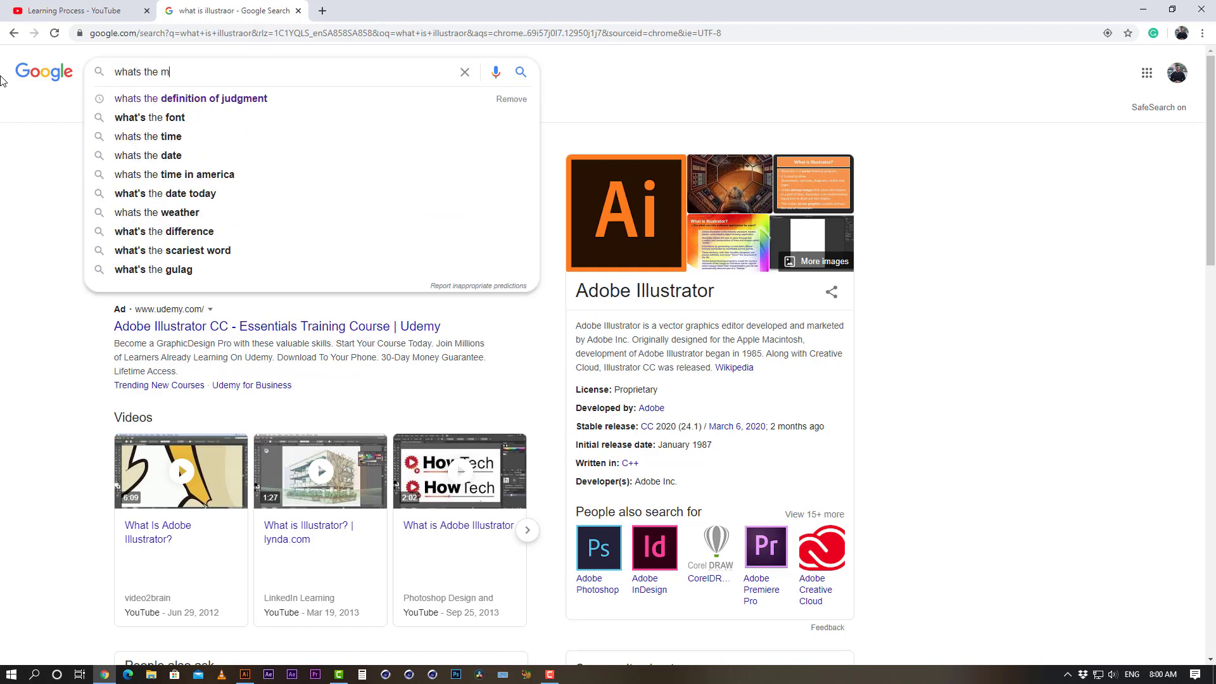
pyautogui.write('eaning of ppi')
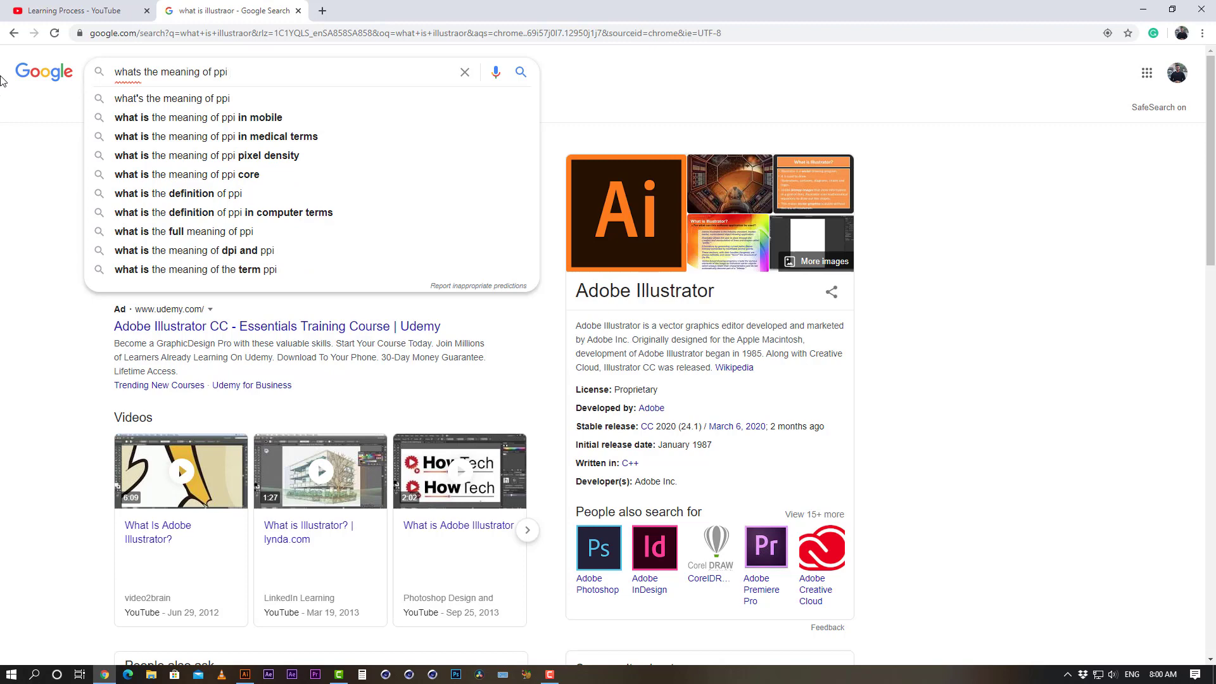
pyautogui.write(' in illu')
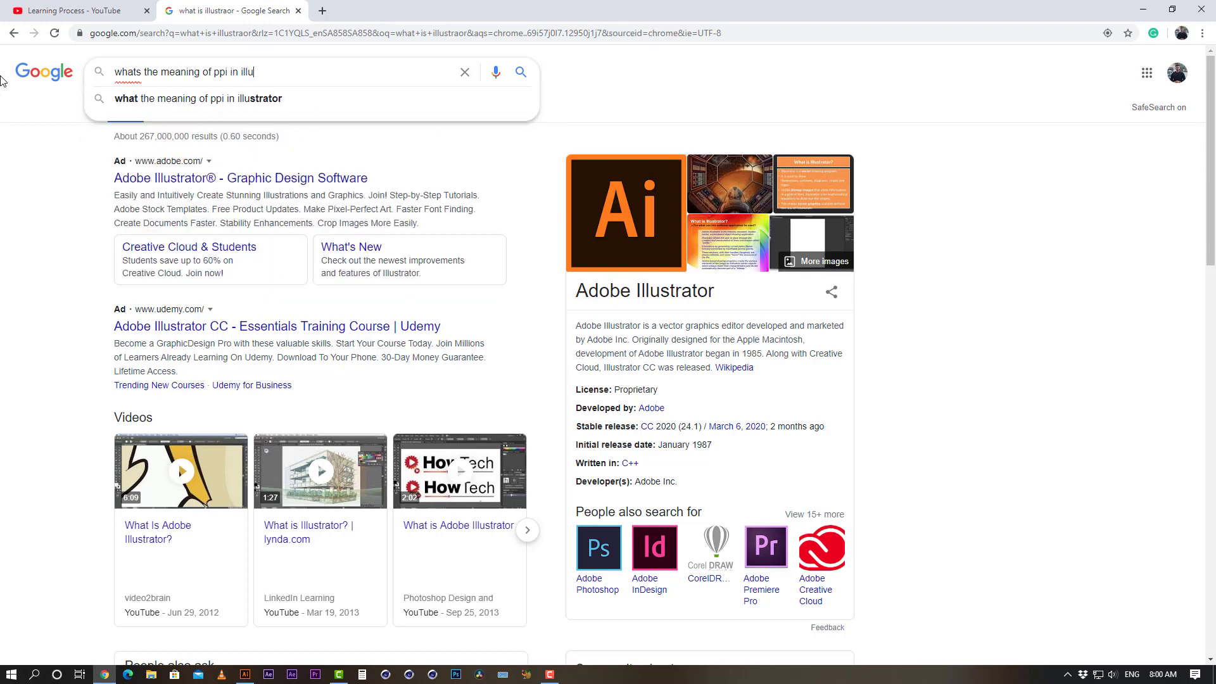
pyautogui.click(253, 99)
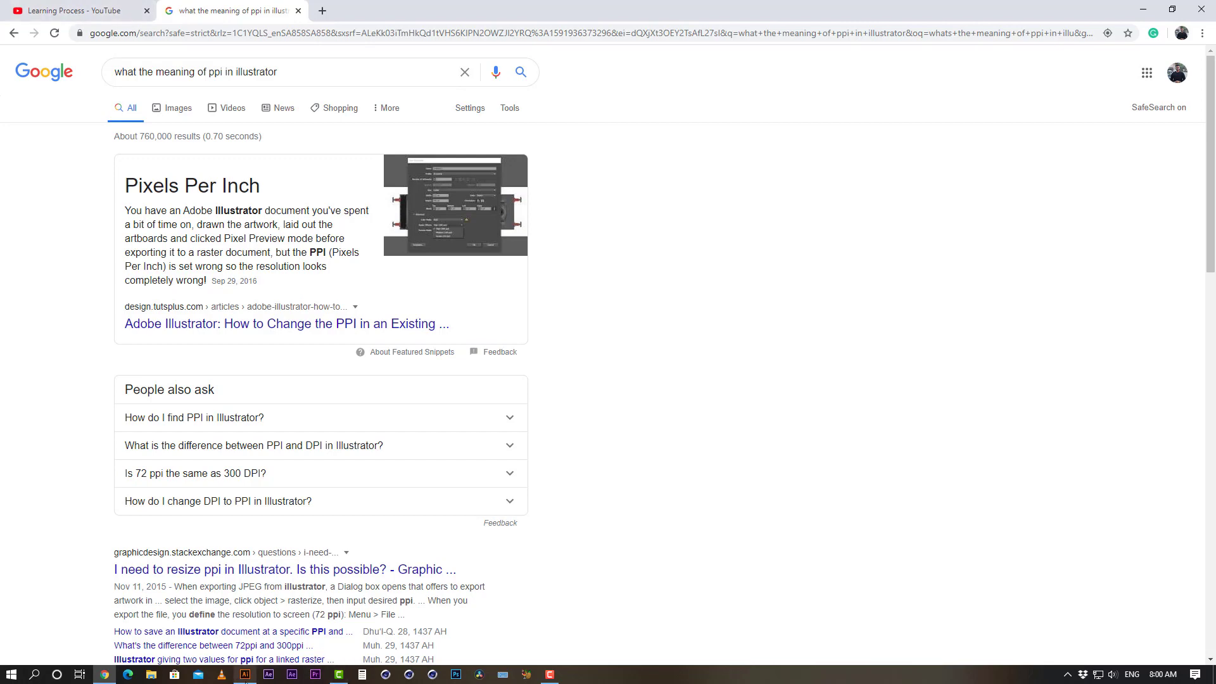
# Return to Illustrator, check the raster effects options, keep Screen (72 ppi), and create the new document
pyautogui.click(246, 677)
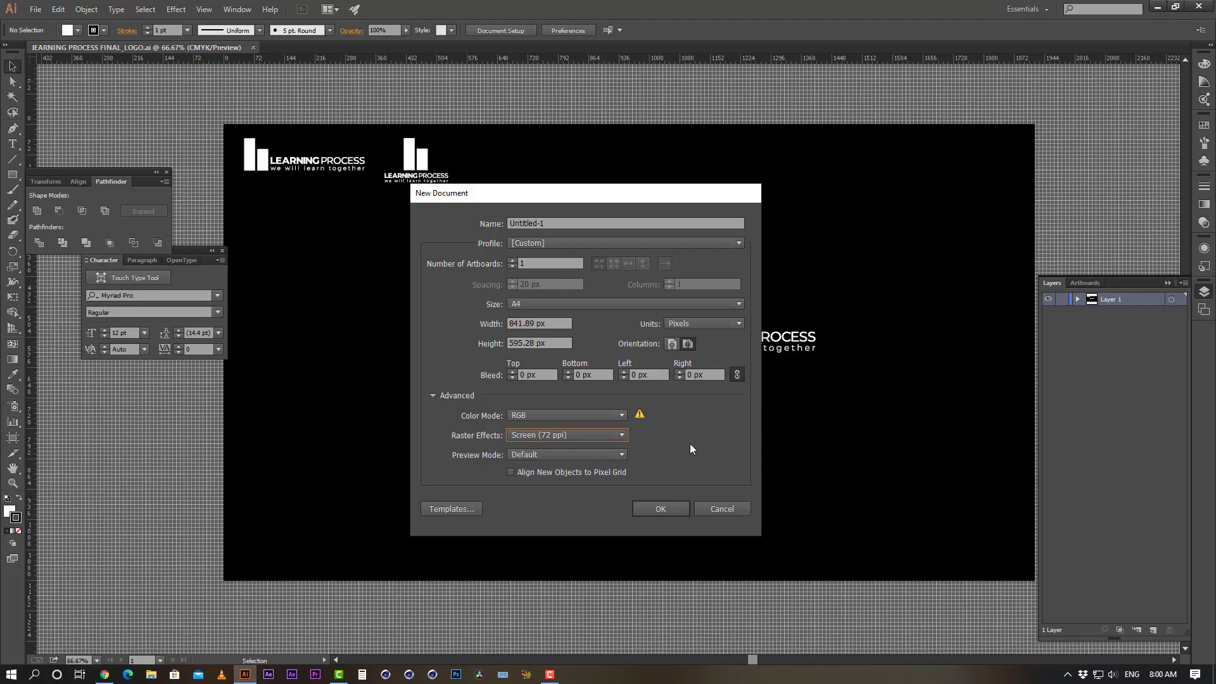
pyautogui.click(579, 435)
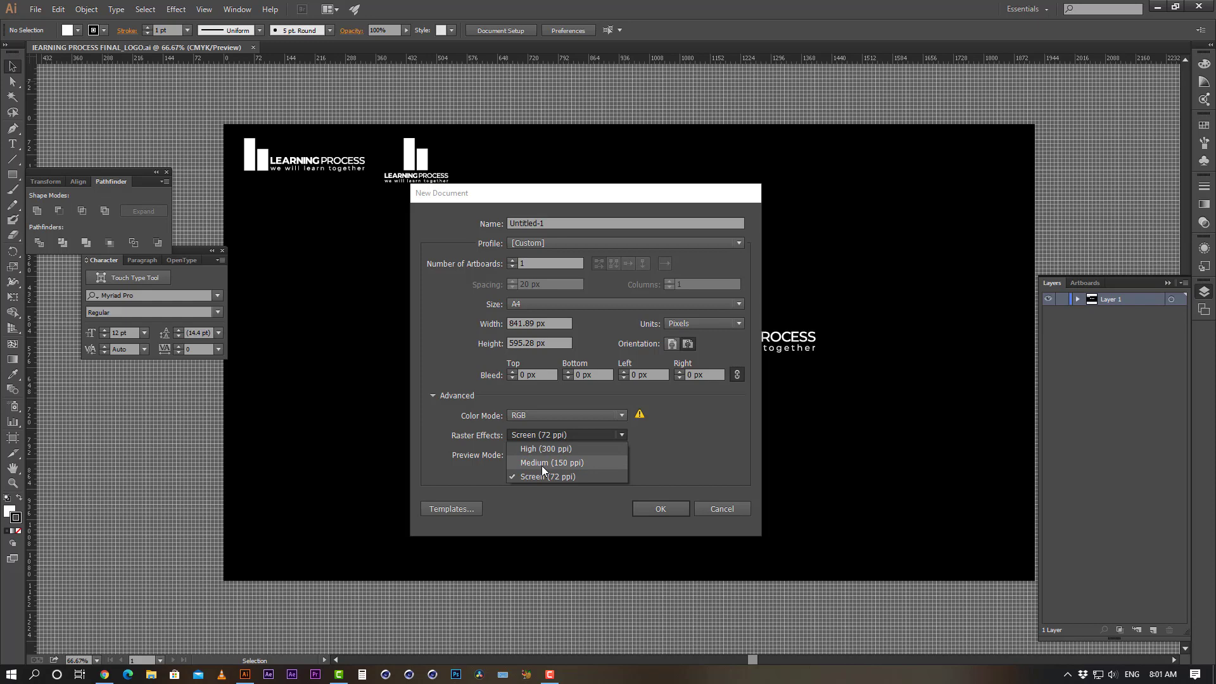
pyautogui.click(672, 460)
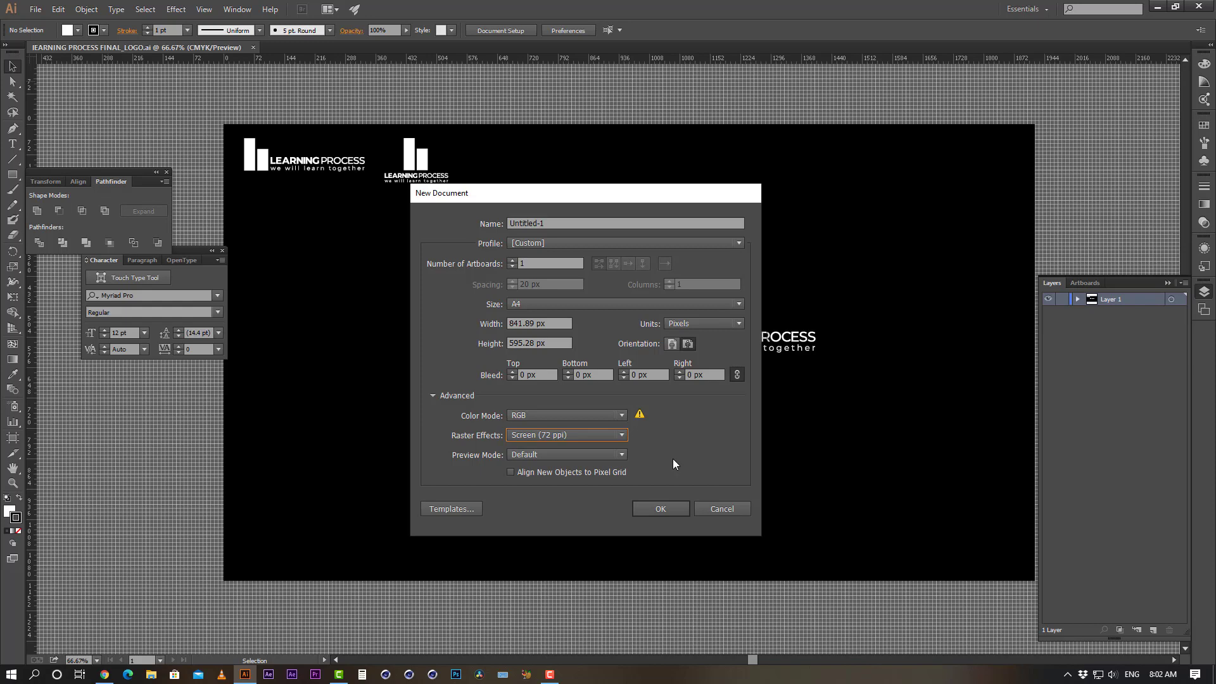
pyautogui.click(574, 437)
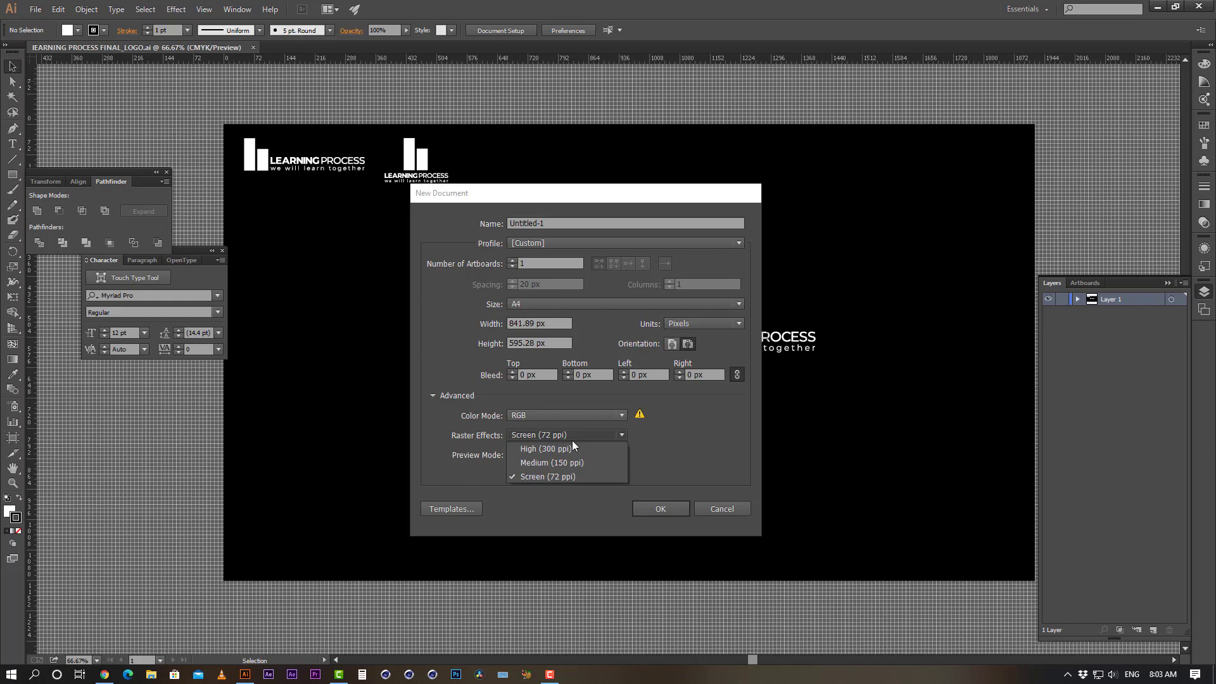
pyautogui.click(682, 432)
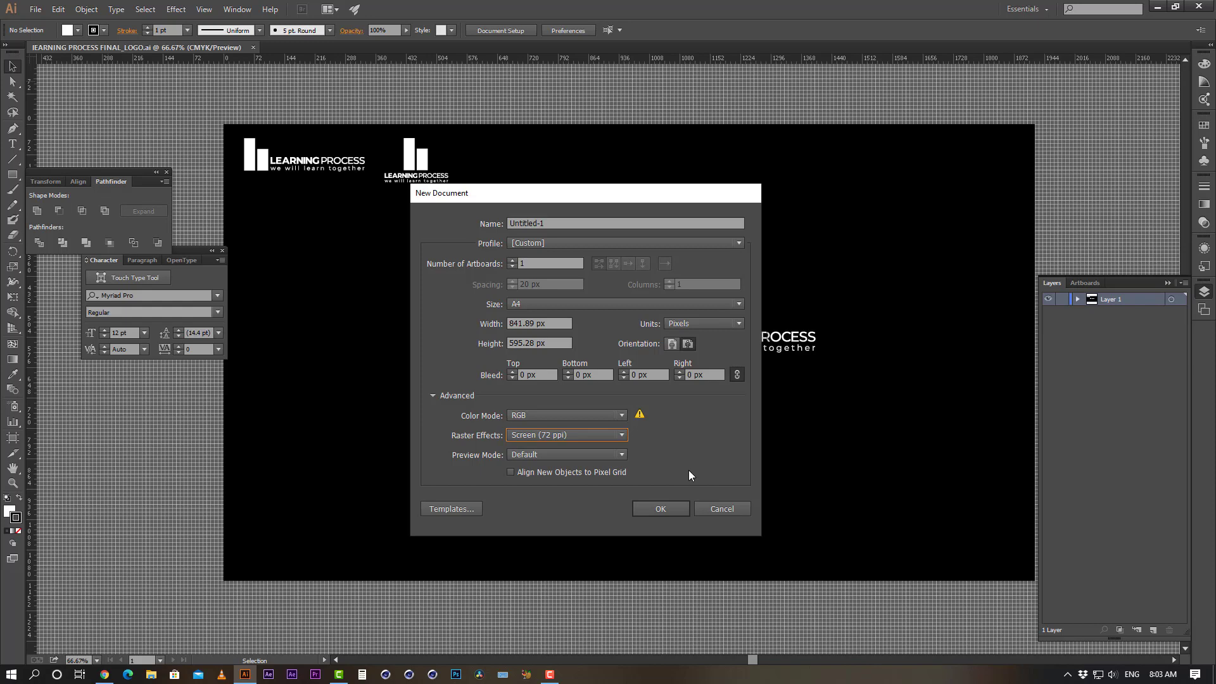
pyautogui.click(659, 505)
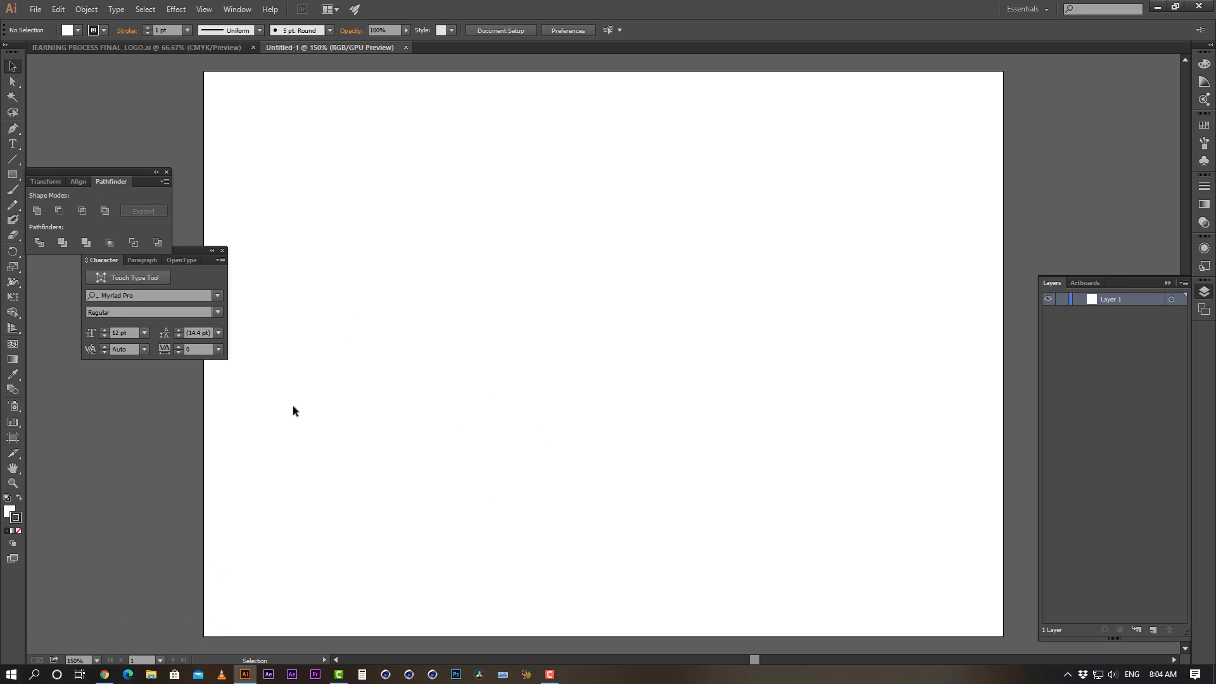
# Switch to File Explorer and browse the D: and F: drives, including the Fonts folder on F:, for the typeface project files
pyautogui.moveTo(458, 342); pyautogui.dragTo(488, 344)
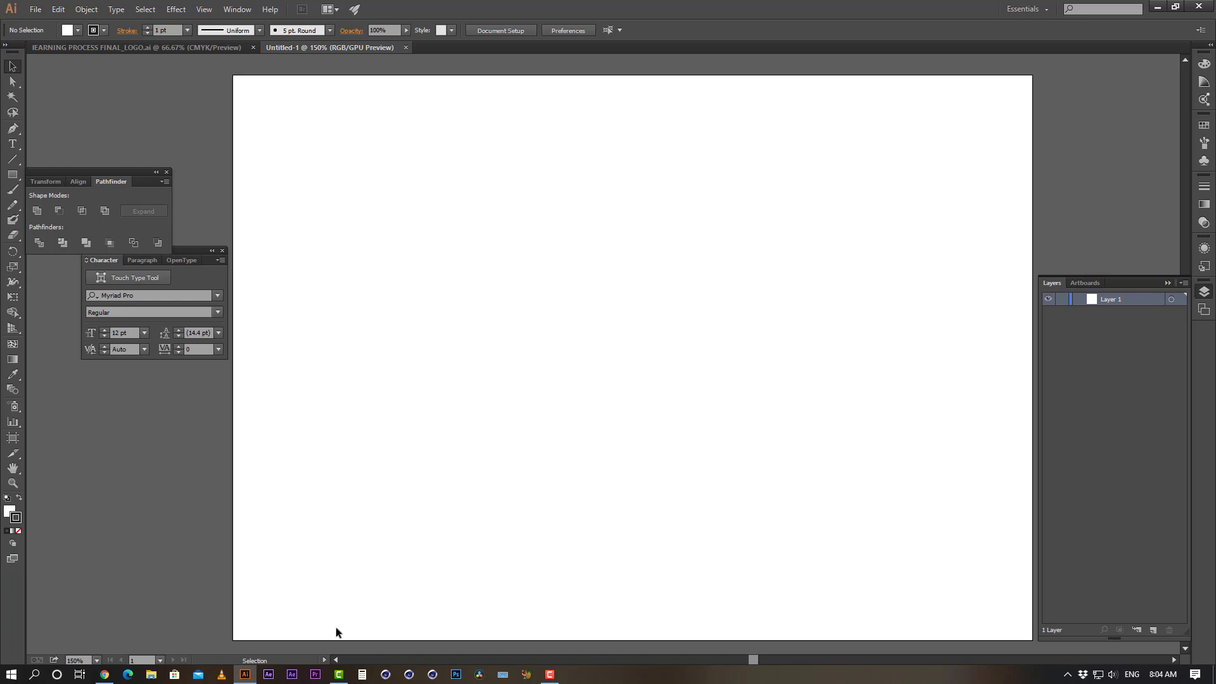
pyautogui.click(150, 674)
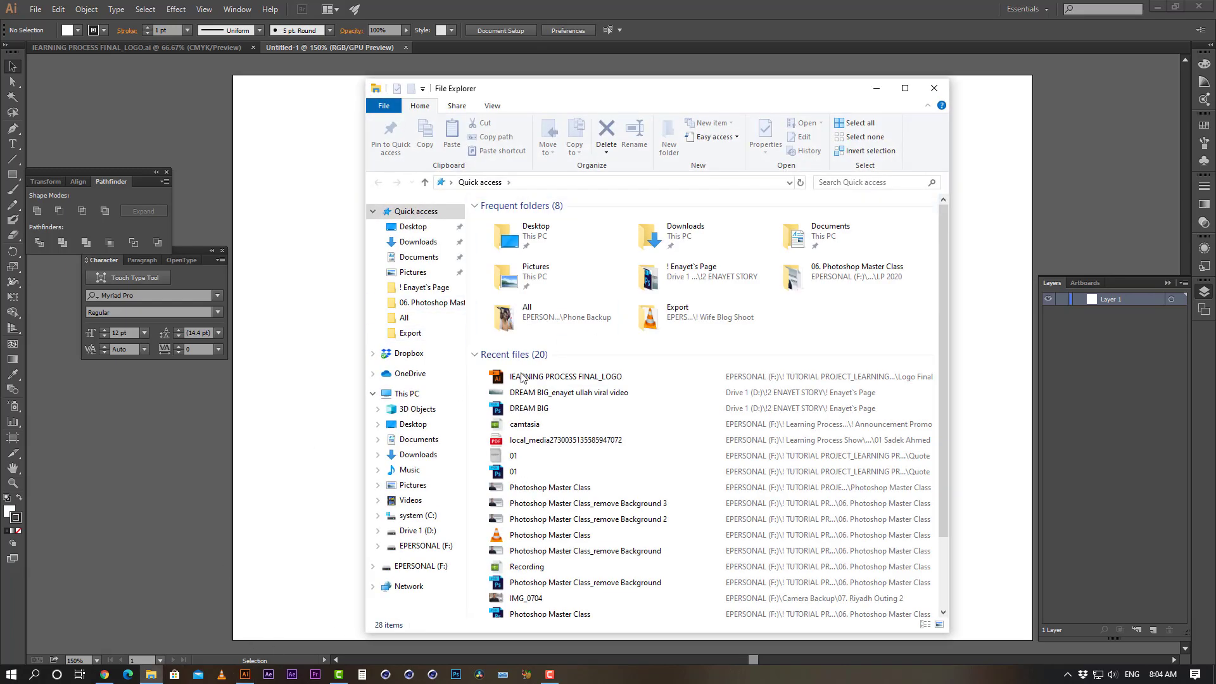
pyautogui.click(417, 535)
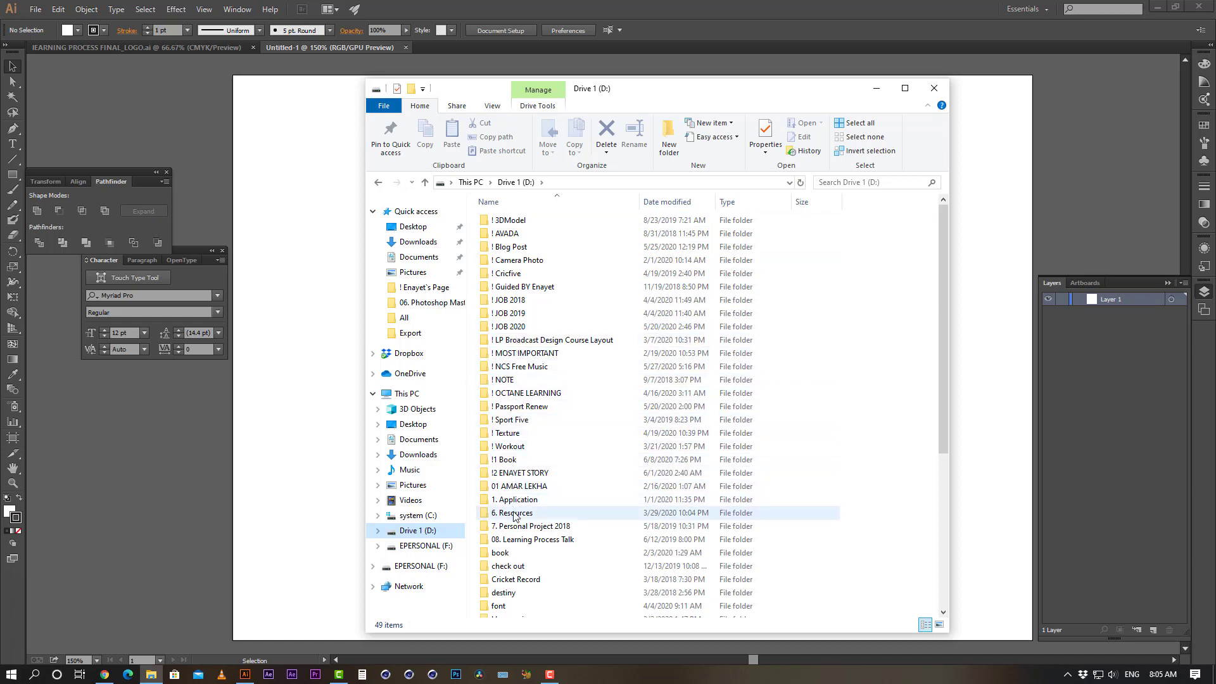
pyautogui.scroll(-2, 514, 516)
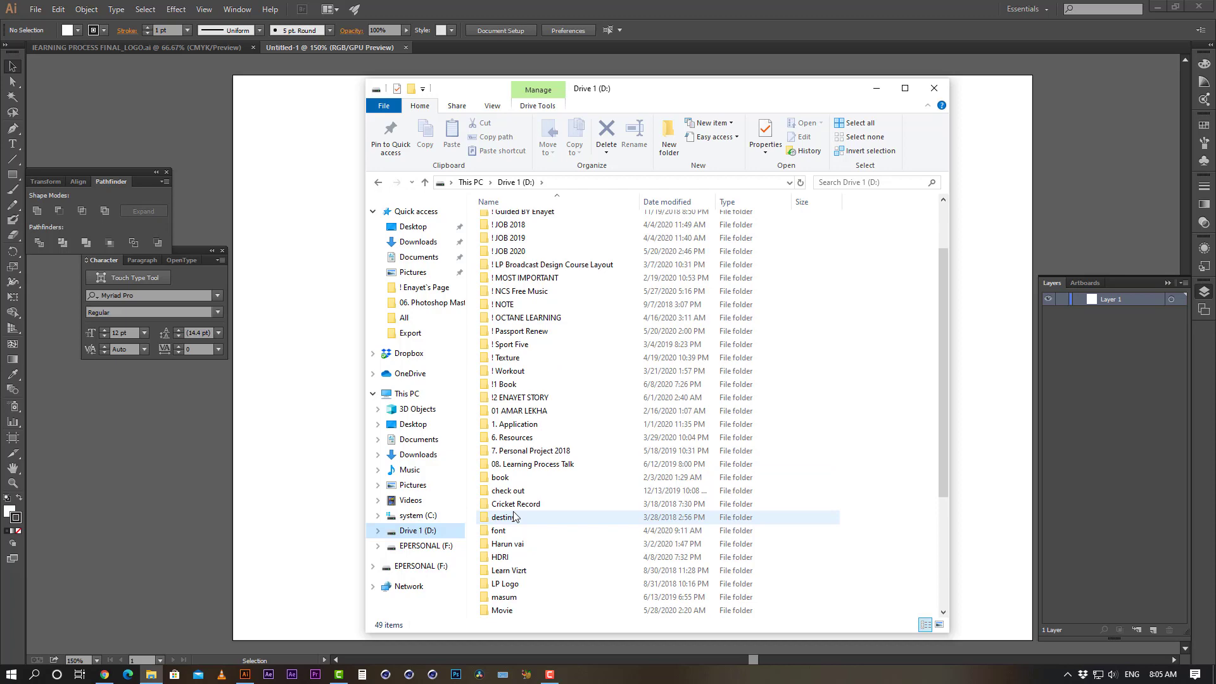
pyautogui.scroll(-3, 514, 516)
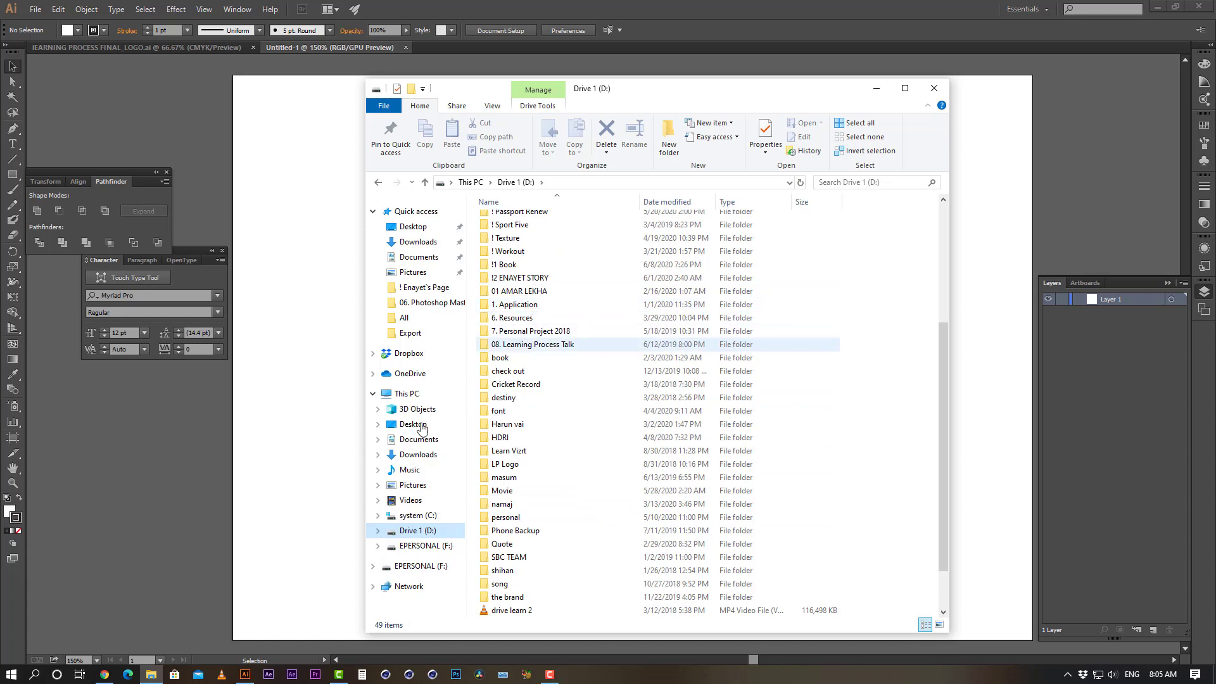
pyautogui.click(424, 549)
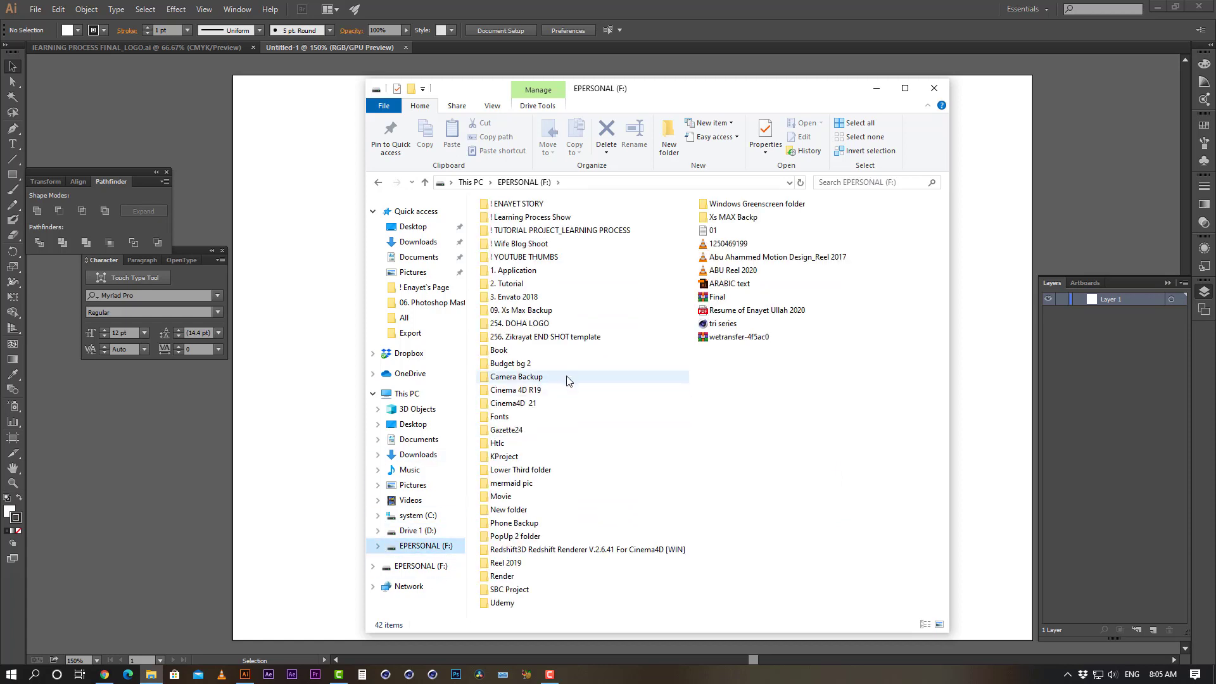
pyautogui.moveTo(568, 379)
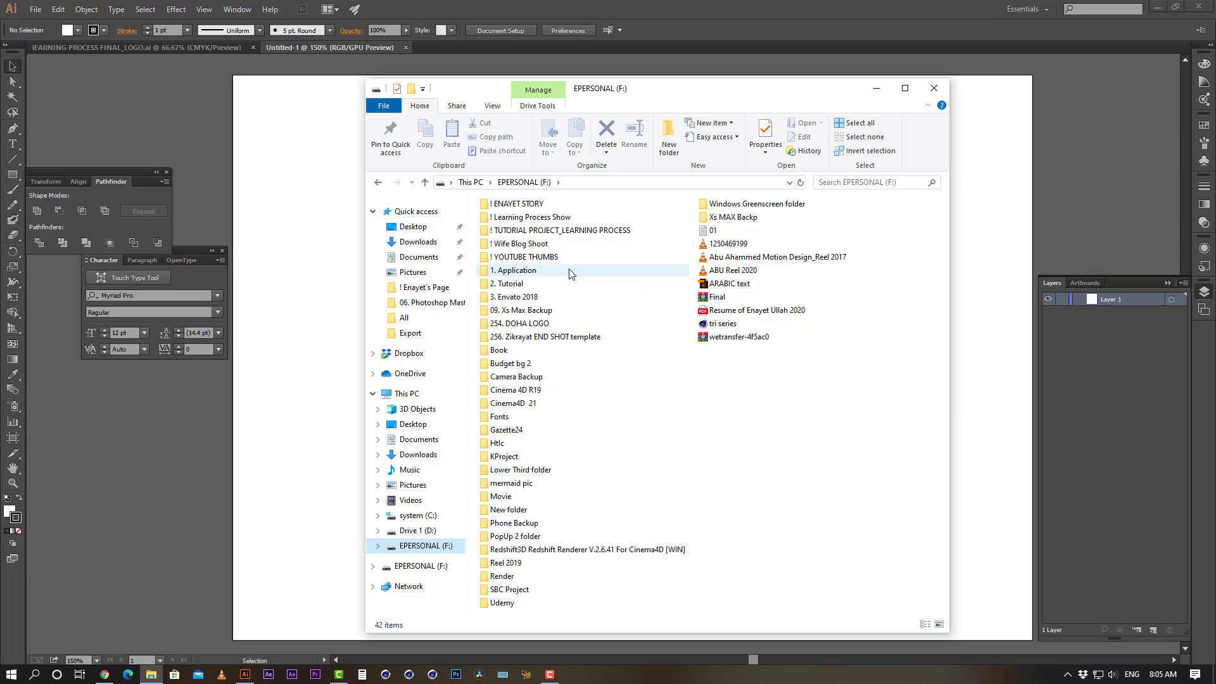
pyautogui.moveTo(569, 273)
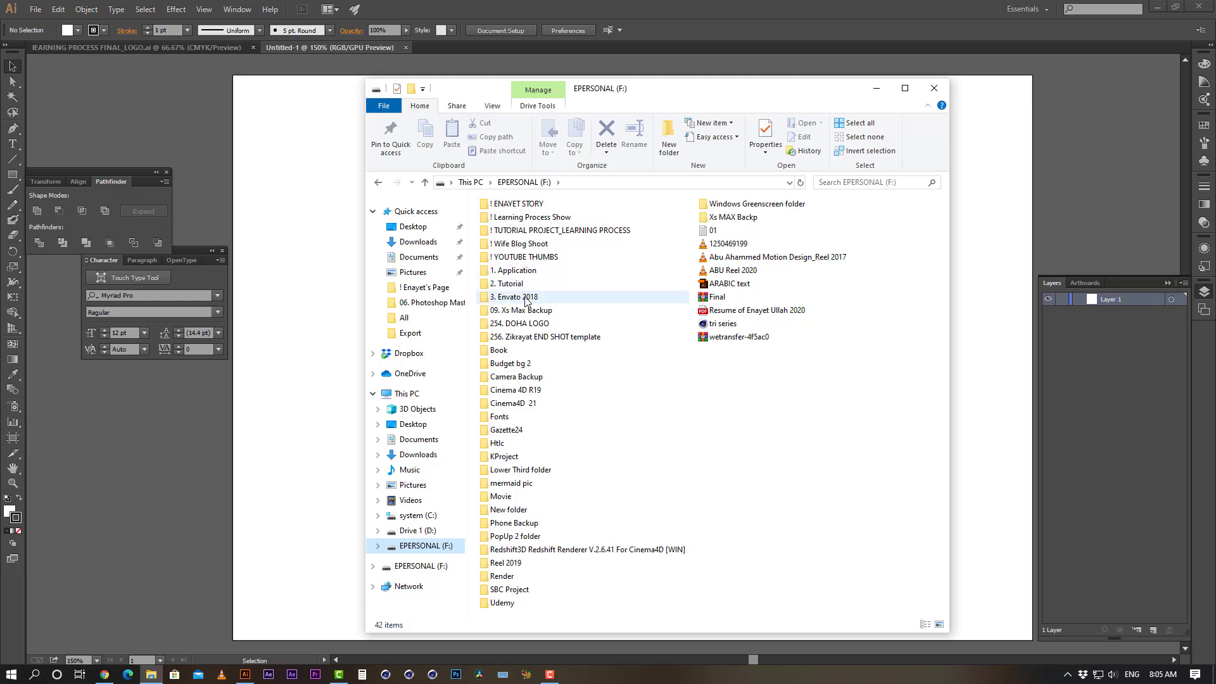
pyautogui.doubleClick(515, 421)
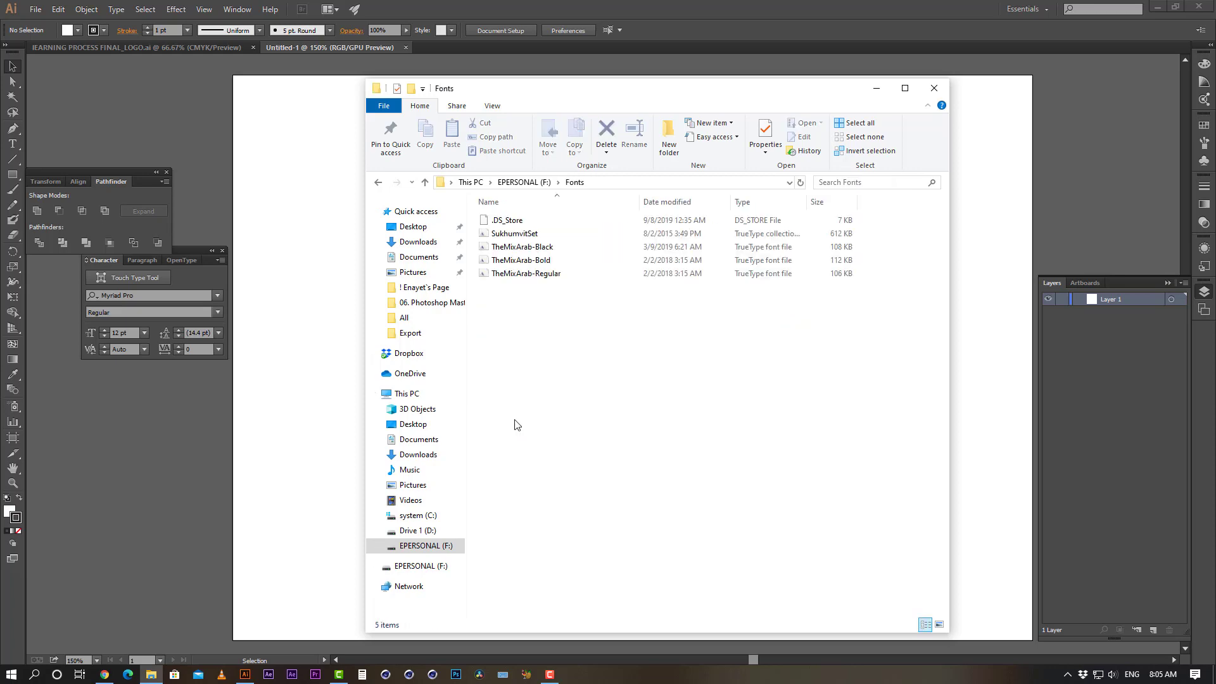
# Open the "agami typeface" folder inside "! TUTORIAL PROJECT_LEARNING PROCESS" on the F: drive and maximize its window
pyautogui.click(421, 545)
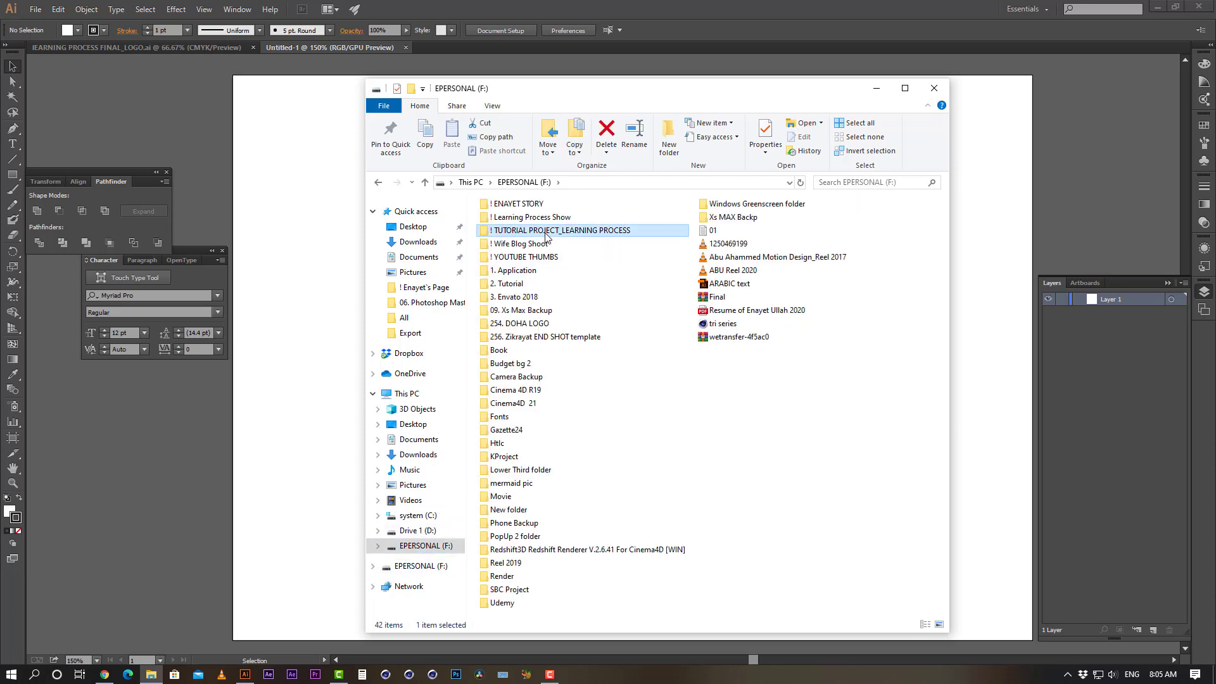
pyautogui.doubleClick(544, 232)
pyautogui.doubleClick(517, 286)
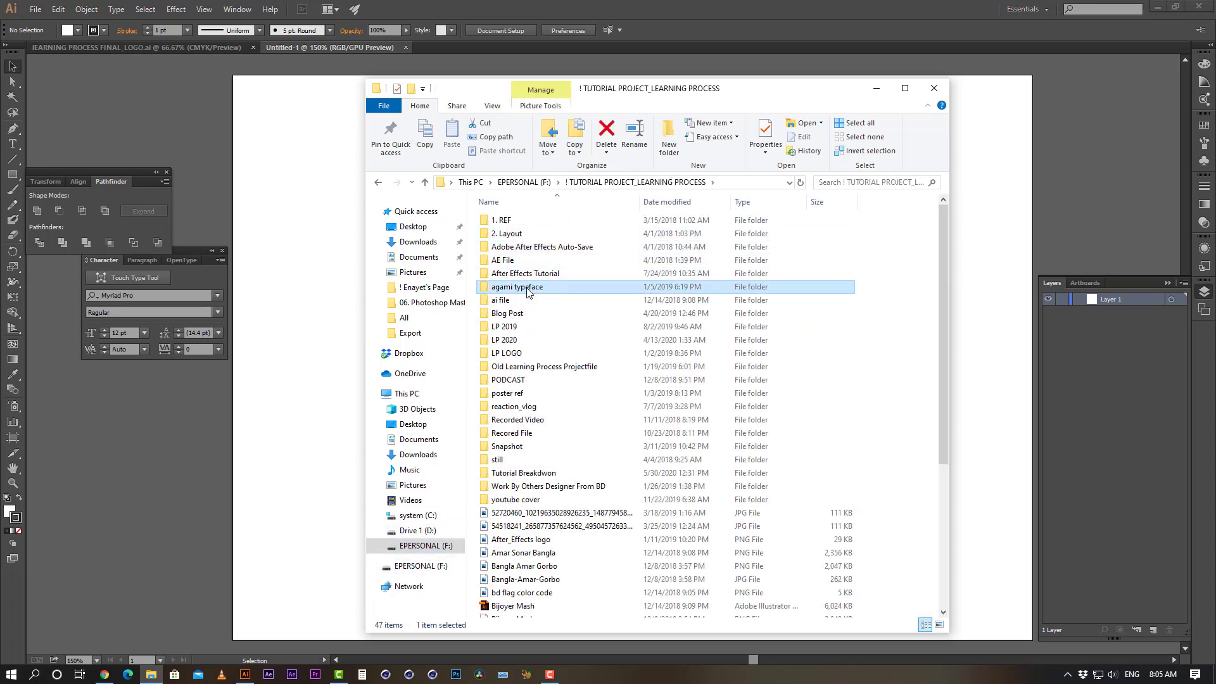
pyautogui.doubleClick(760, 95)
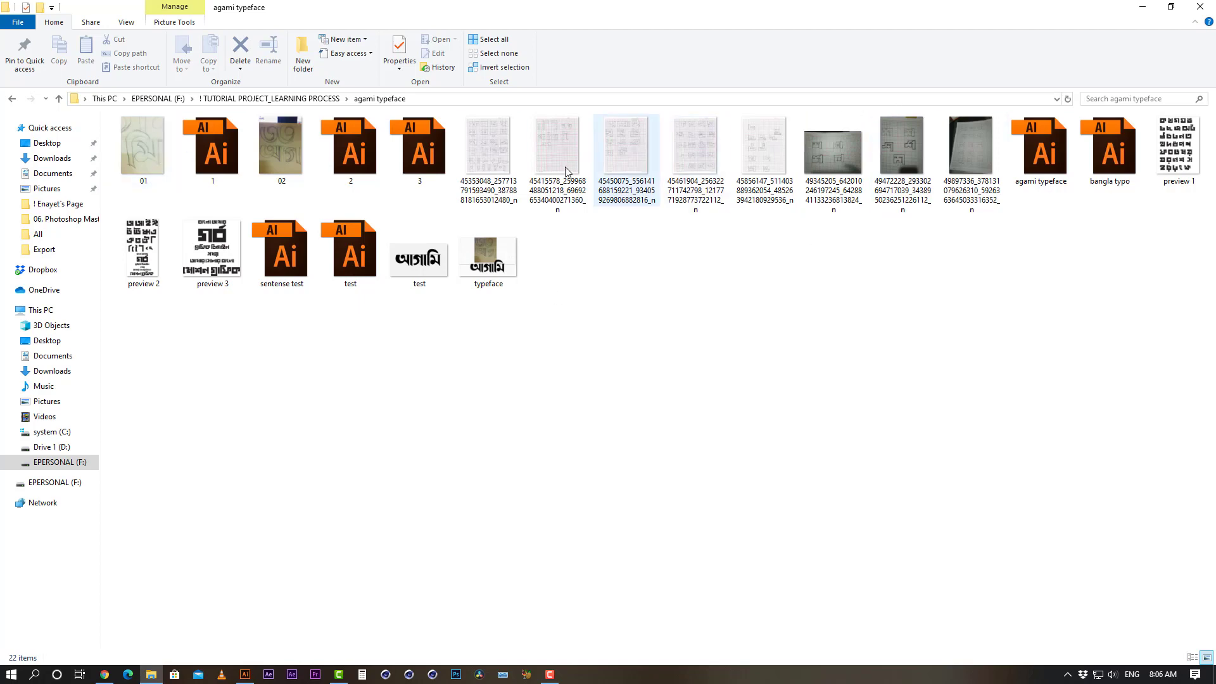
# Open the first graph-paper letter sketch in the photo viewer and look through the series of scanned letterform sheets
pyautogui.doubleClick(509, 150)
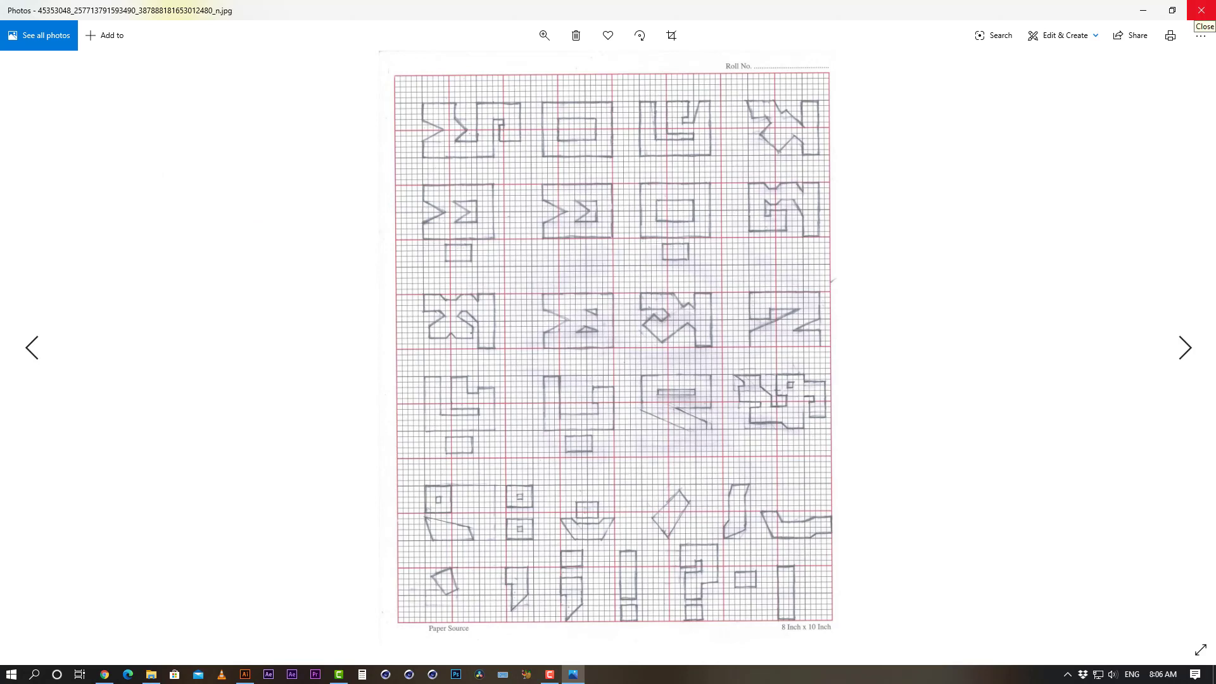
pyautogui.press('Right')
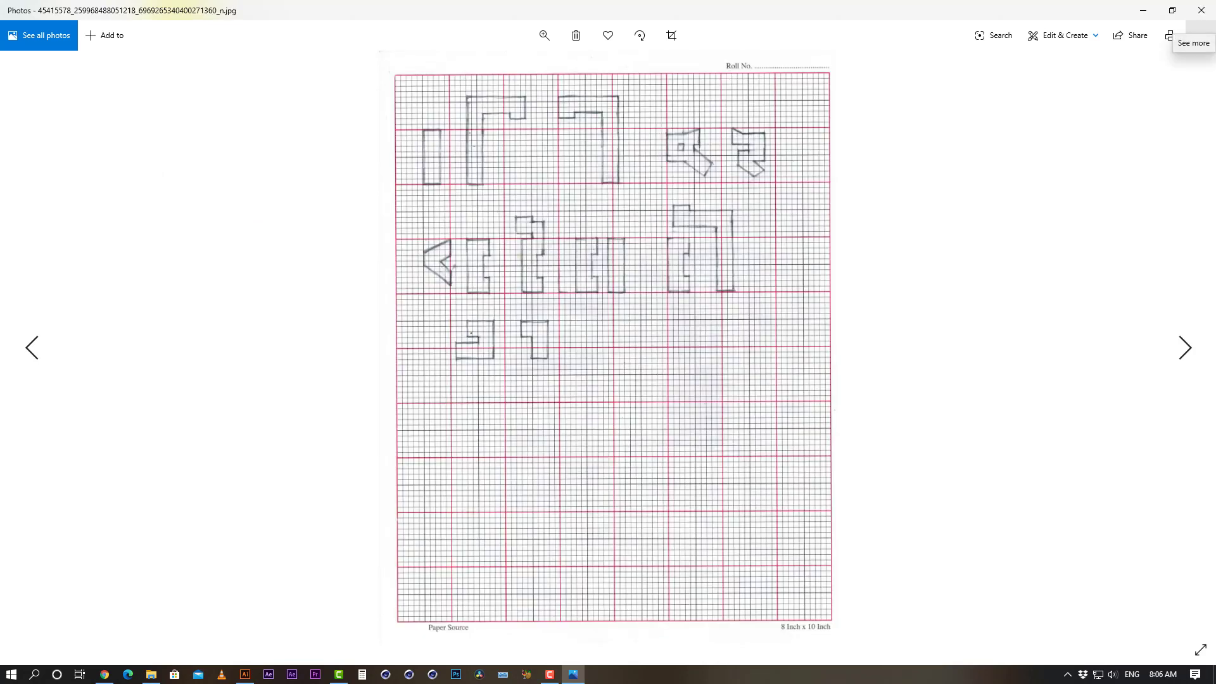
pyautogui.press('Right')
pyautogui.press('Left')
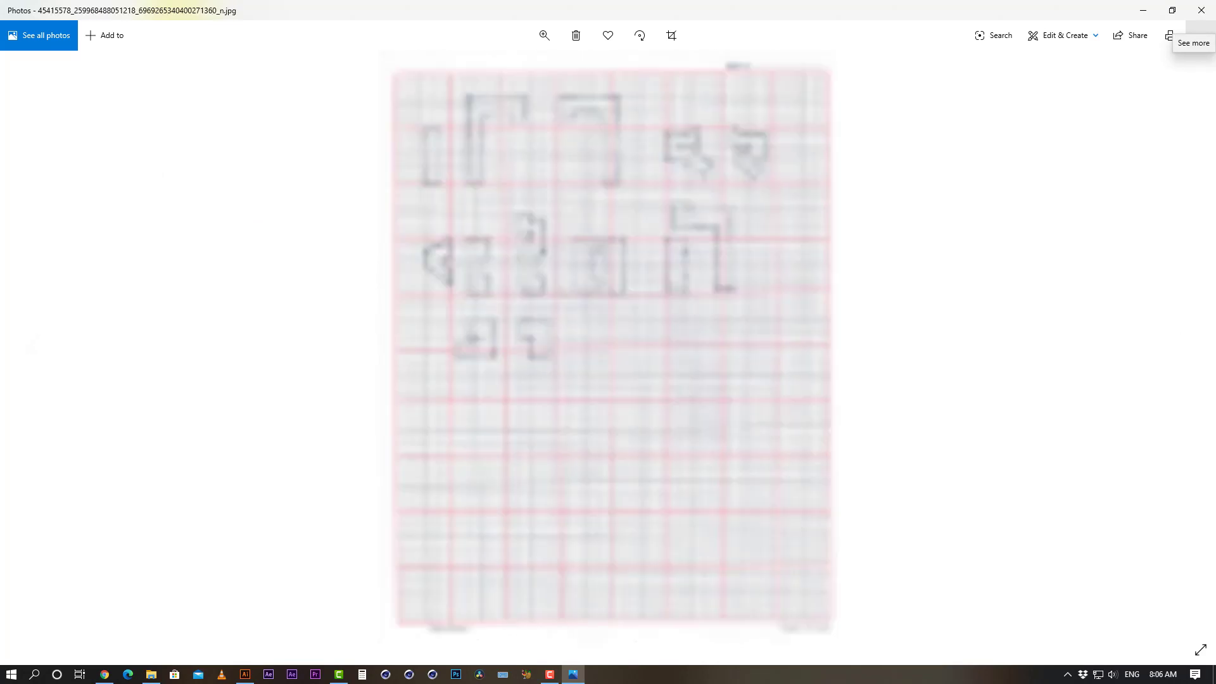
pyautogui.press('Right')
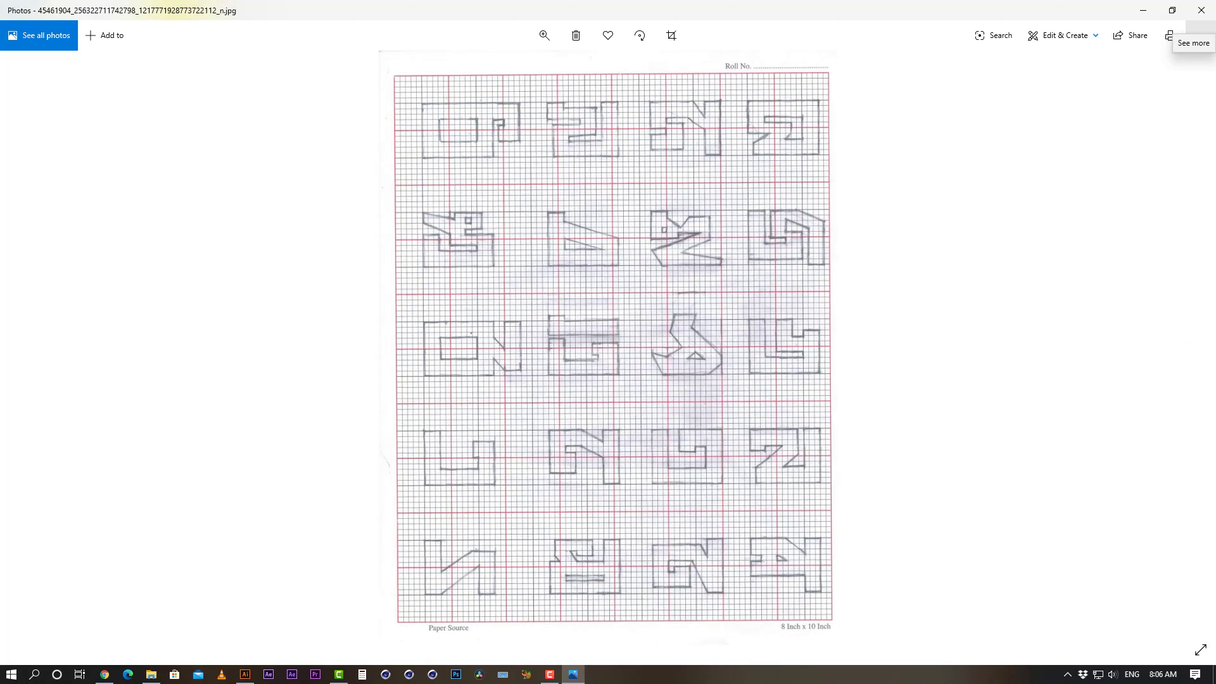
pyautogui.press('Right')
pyautogui.press('Left')
pyautogui.press('Right')
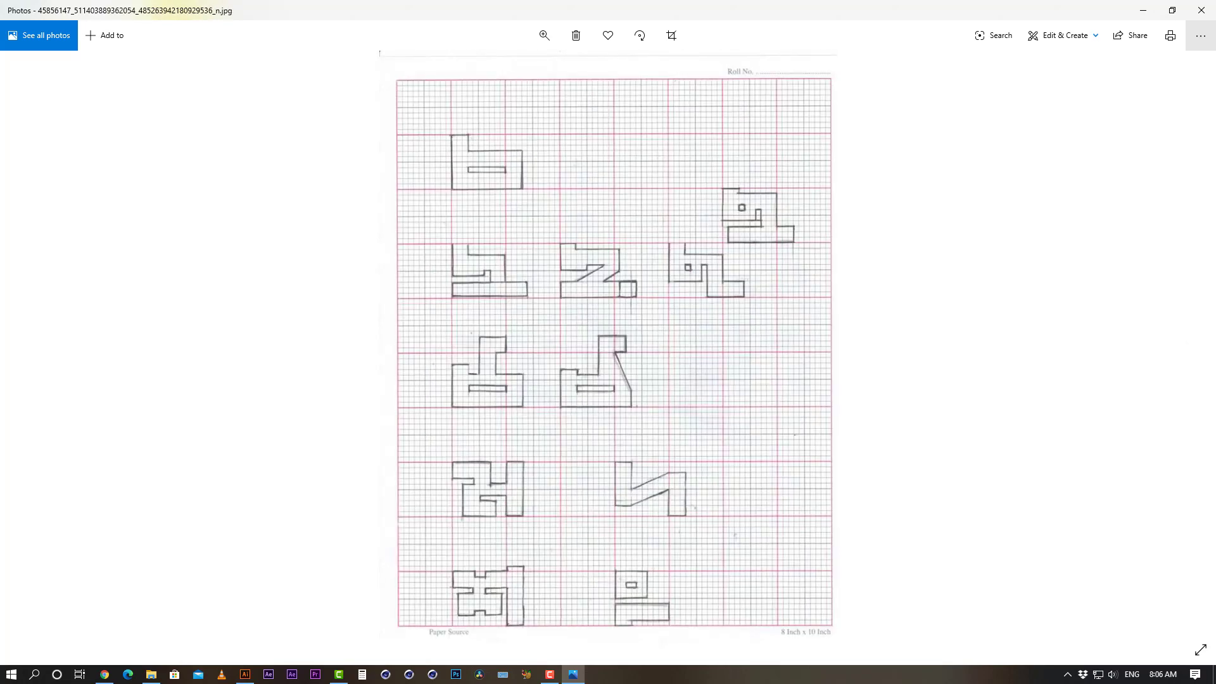
pyautogui.press('Right')
pyautogui.press('Right')
pyautogui.press('Left')
pyautogui.press('Left')
pyautogui.press('Right')
pyautogui.press('Right')
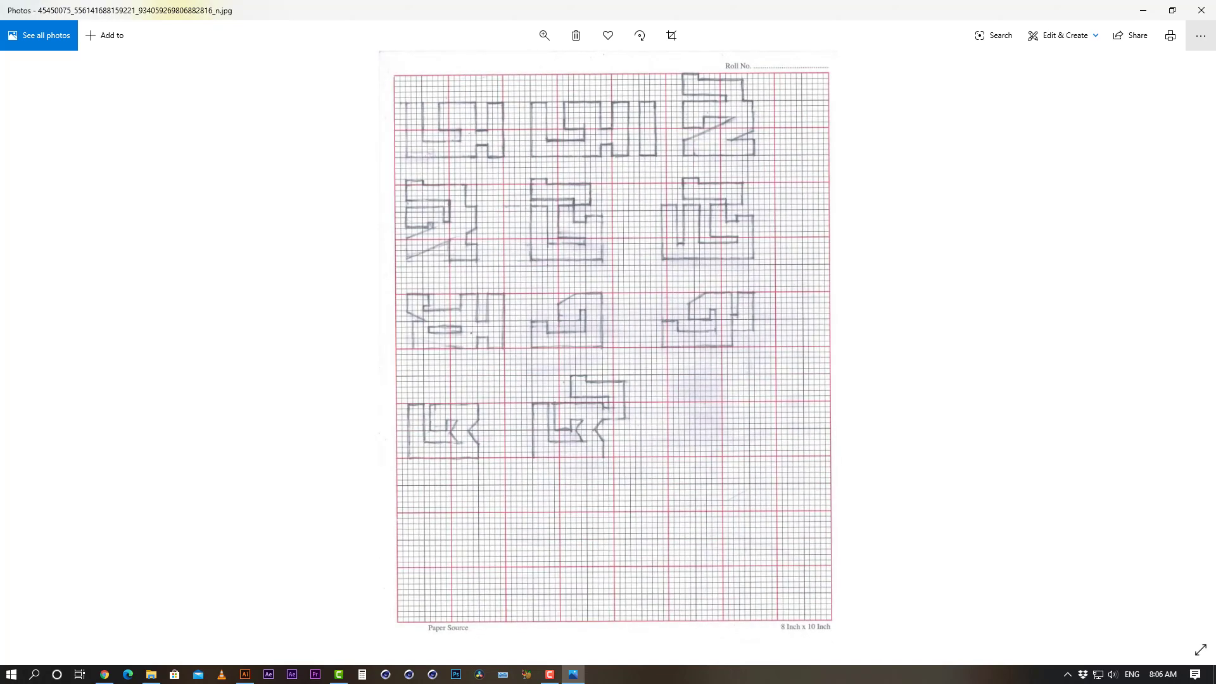
pyautogui.press('Right')
pyautogui.press('Left')
pyautogui.press('Right')
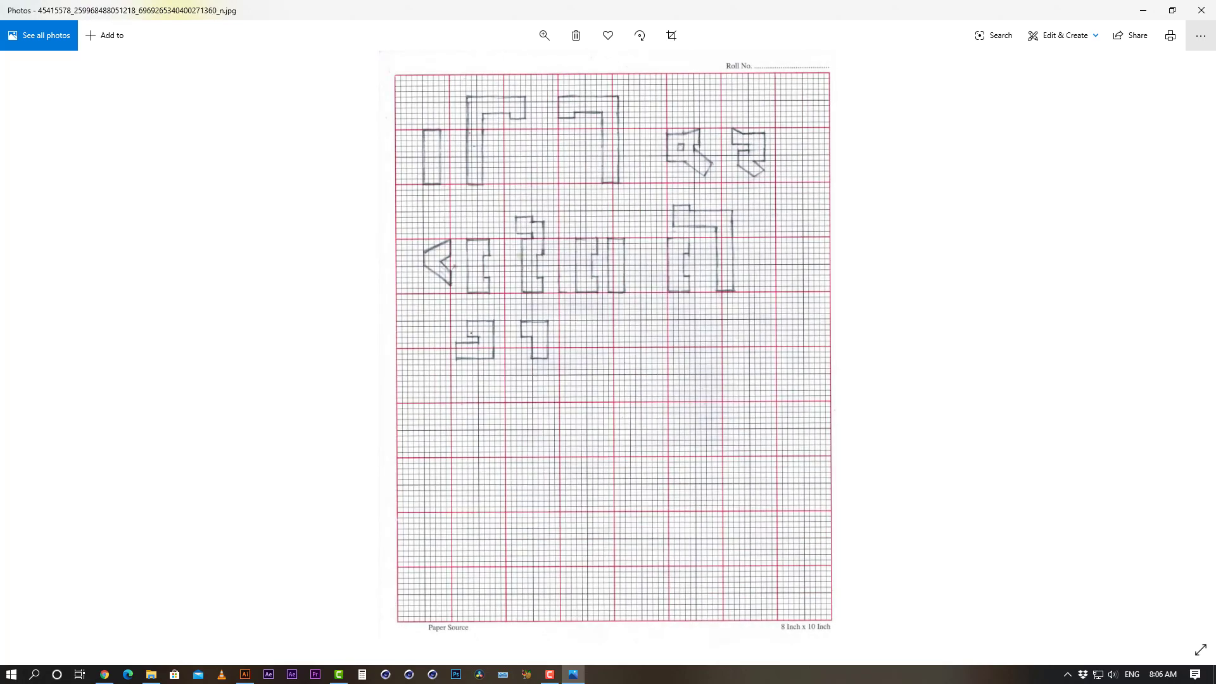
# Compare the freehand pencil letter sketches 01.jpg and 02.jpg and close the photo viewer
pyautogui.press('Right')
pyautogui.press('Right')
pyautogui.press('Right')
pyautogui.press('Right')
pyautogui.press('Right')
pyautogui.press('Left')
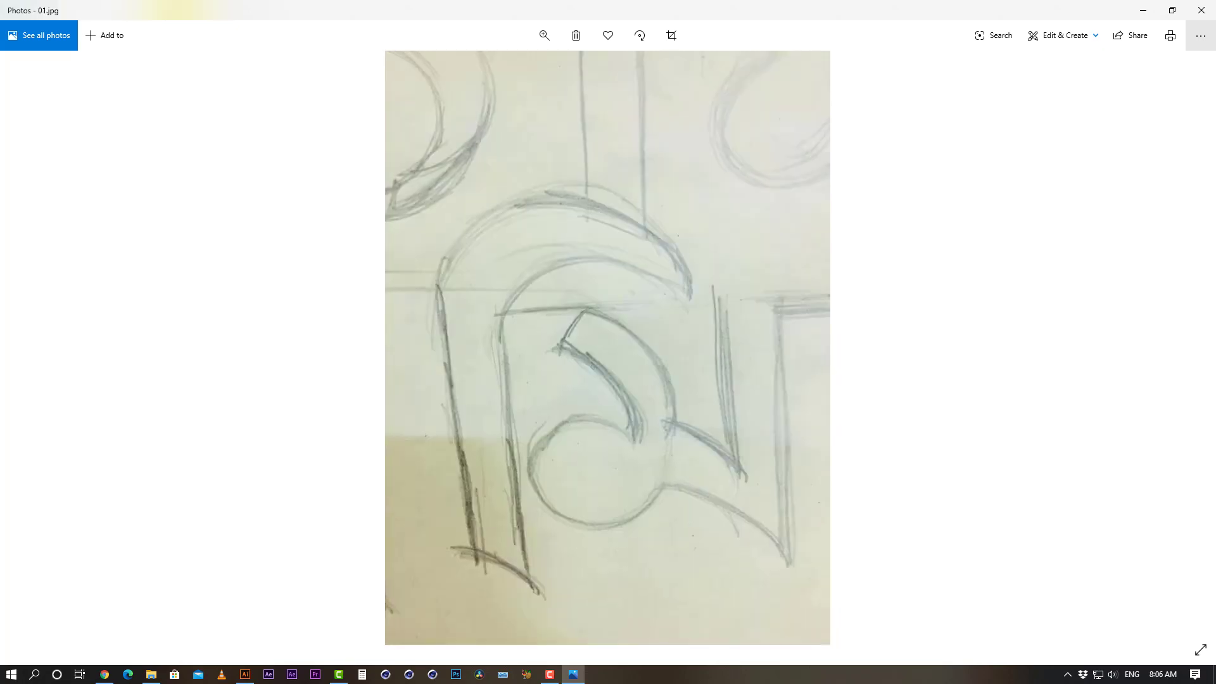
pyautogui.press('Right')
pyautogui.press('Right')
pyautogui.press('Left')
pyautogui.press('Left')
pyautogui.press('Right')
pyautogui.press('Left')
pyautogui.press('Right')
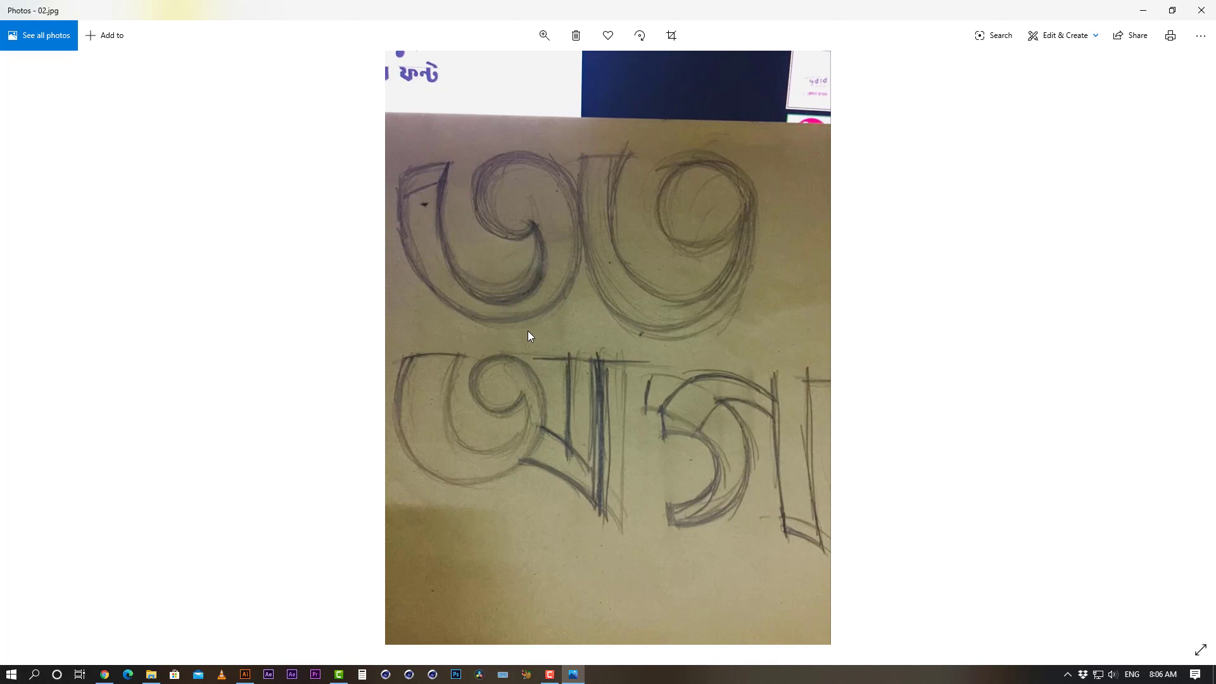
pyautogui.hotkey('alt', 'F4')
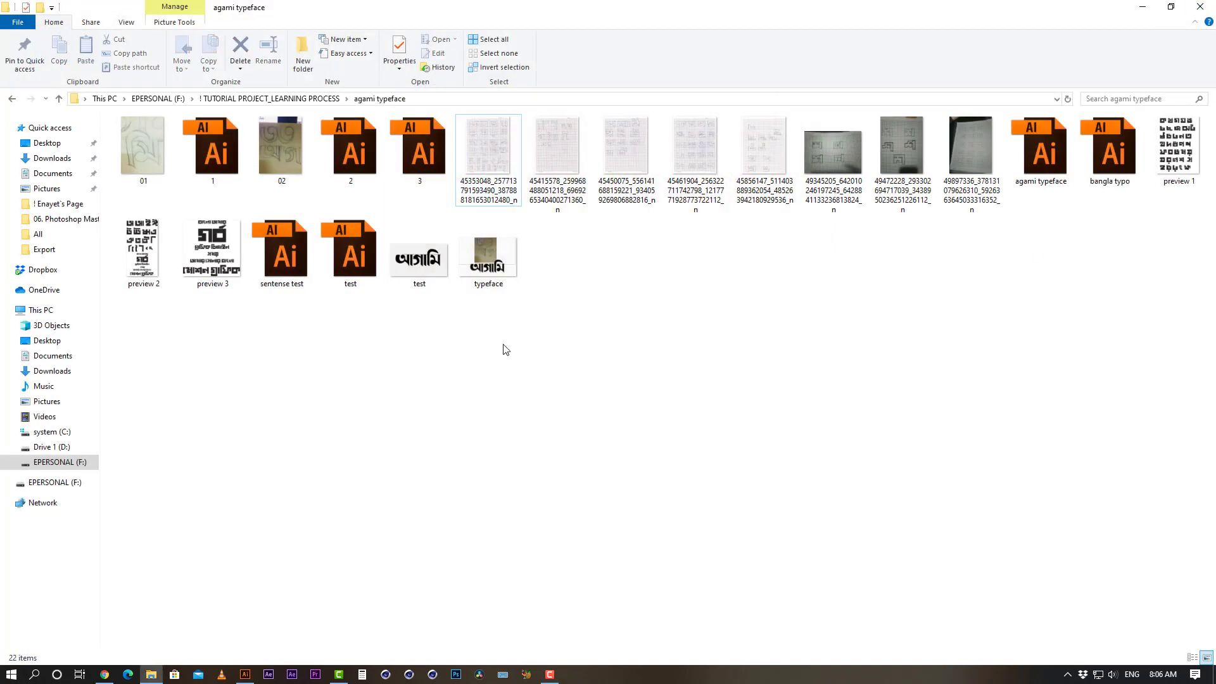
# Open the test Illustrator file from the agami typeface folder and lower the Illustrator window to uncover the folder's files
pyautogui.doubleClick(353, 260)
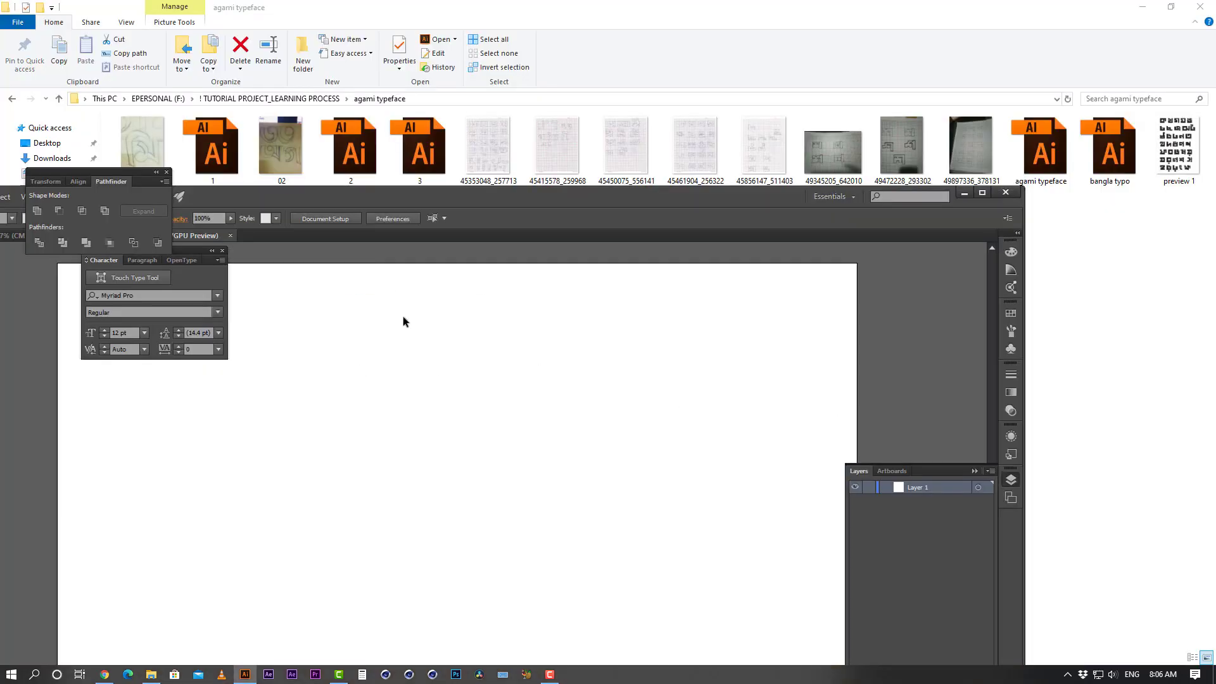
pyautogui.moveTo(693, 199); pyautogui.dragTo(678, 382)
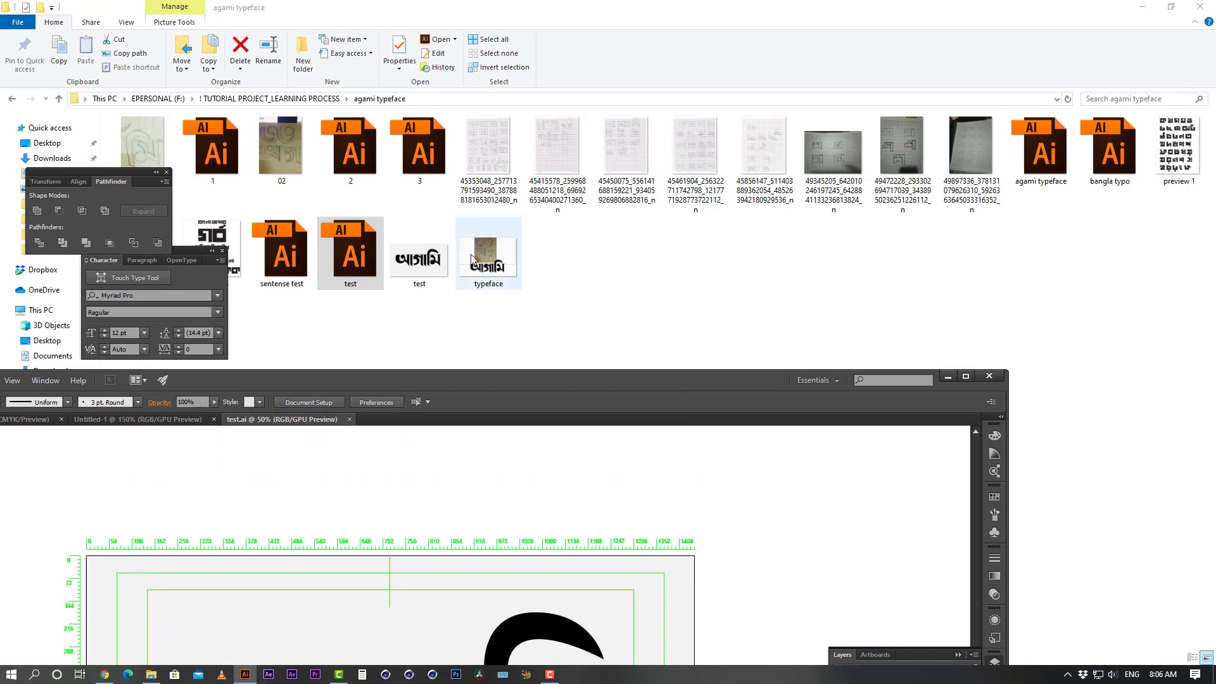
# View the typeface.JPG image with the sketch and finished lettering, and close the photo viewer
pyautogui.doubleClick(491, 250)
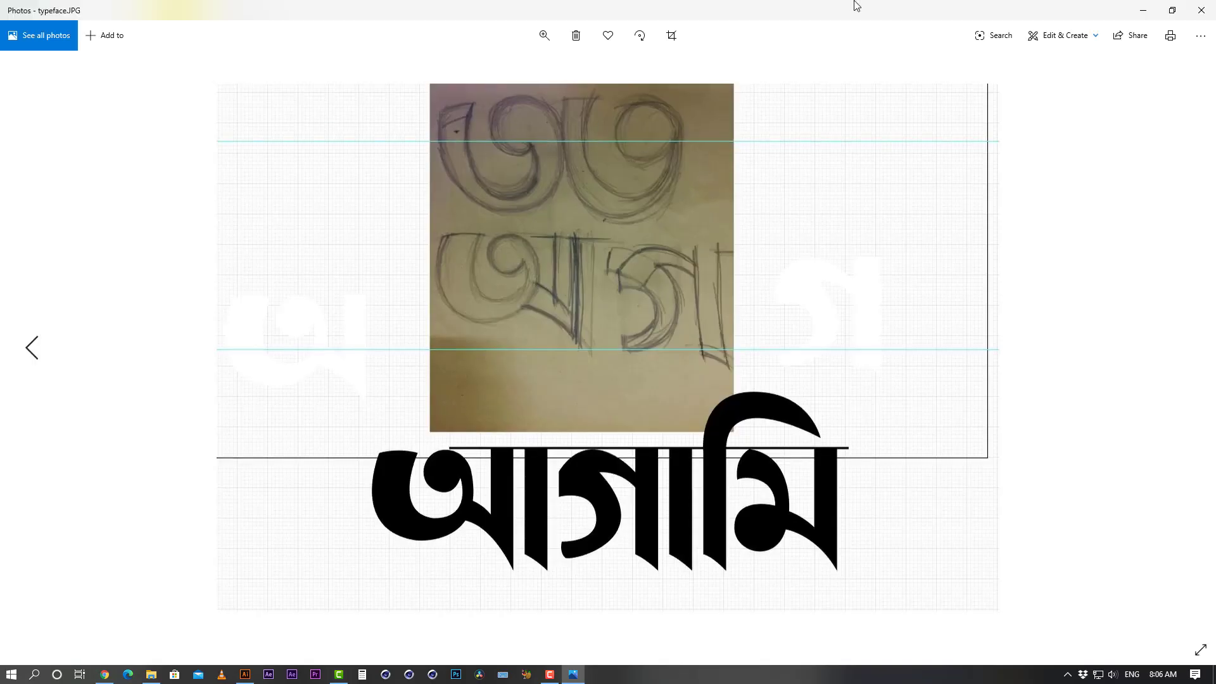
pyautogui.moveTo(867, 10); pyautogui.dragTo(445, 297)
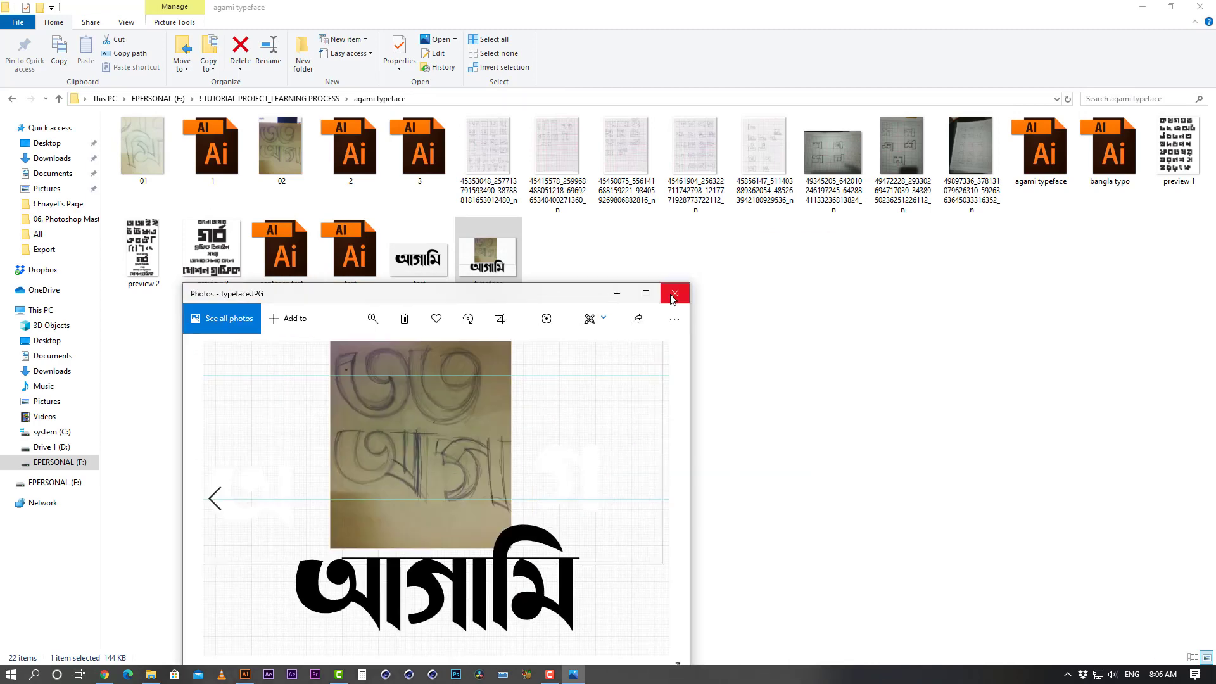
pyautogui.click(672, 298)
# Select the images 01, 02 and typeface together and open them in Illustrator as separate documents
pyautogui.click(298, 142)
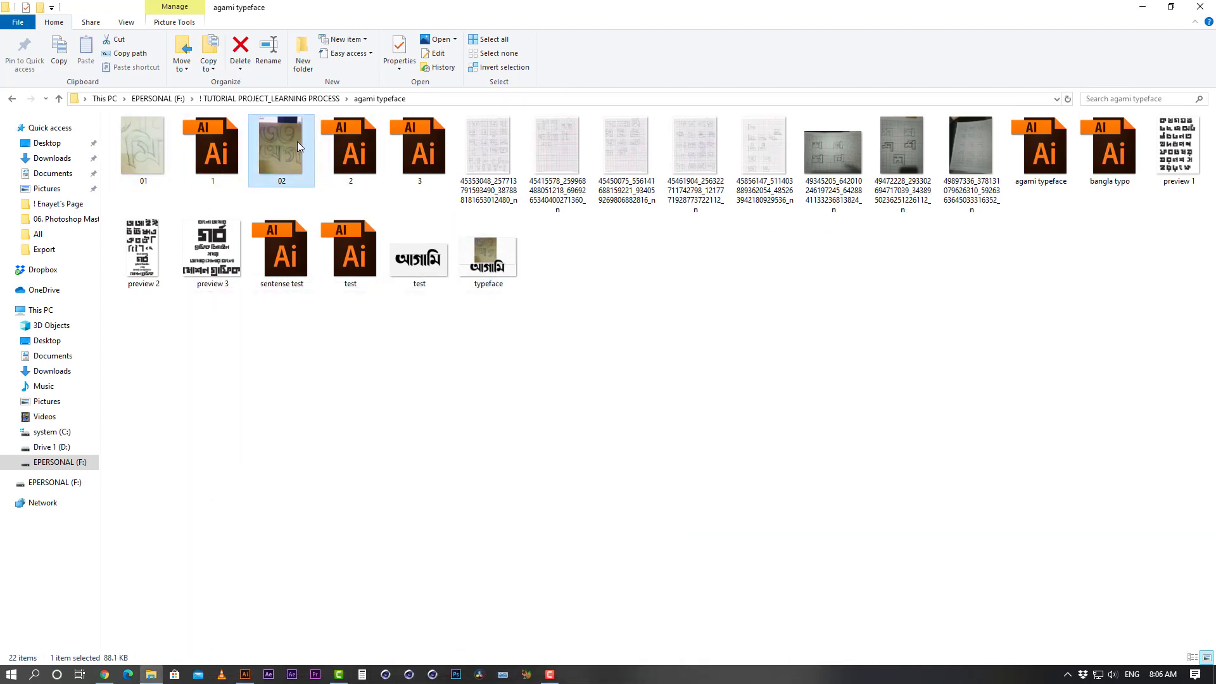
pyautogui.keyDown('ctrl'); pyautogui.click(488, 257); pyautogui.keyUp('ctrl')
pyautogui.keyDown('ctrl'); pyautogui.click(154, 156); pyautogui.keyUp('ctrl')
pyautogui.moveTo(154, 156)
pyautogui.mouseDown()
pyautogui.moveTo(414, 552)
pyautogui.moveTo(565, 658)
pyautogui.moveTo(328, 636)
pyautogui.moveTo(242, 646)
pyautogui.moveTo(246, 672)
pyautogui.moveTo(550, 396)
pyautogui.mouseUp()
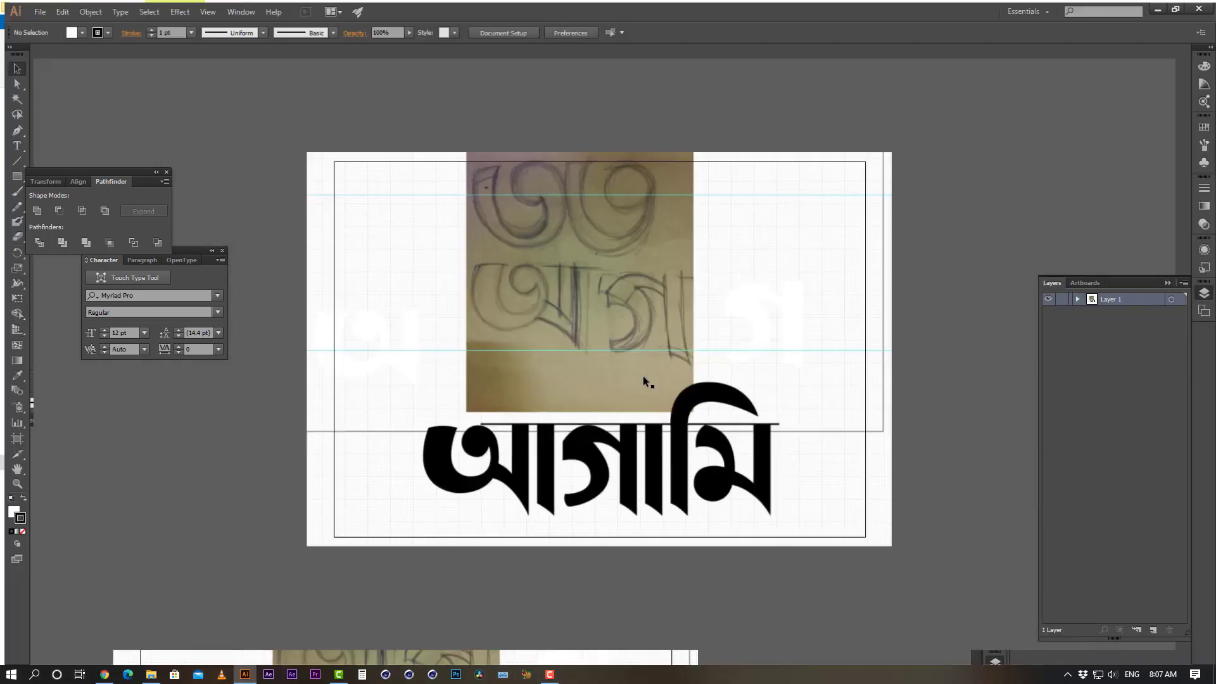
# Copy the sketch from 01.jpg into test.ai, place it beside the artboard's lower left side, and close 01.jpg
pyautogui.click(440, 48)
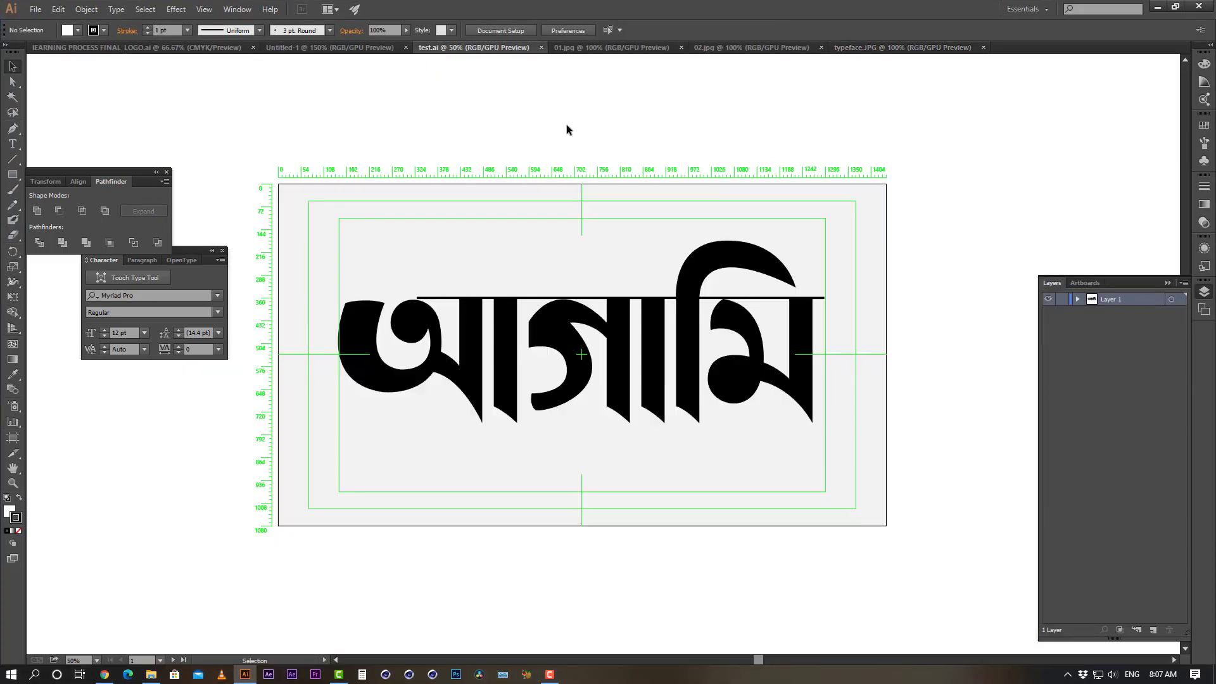
pyautogui.click(613, 48)
pyautogui.click(602, 312)
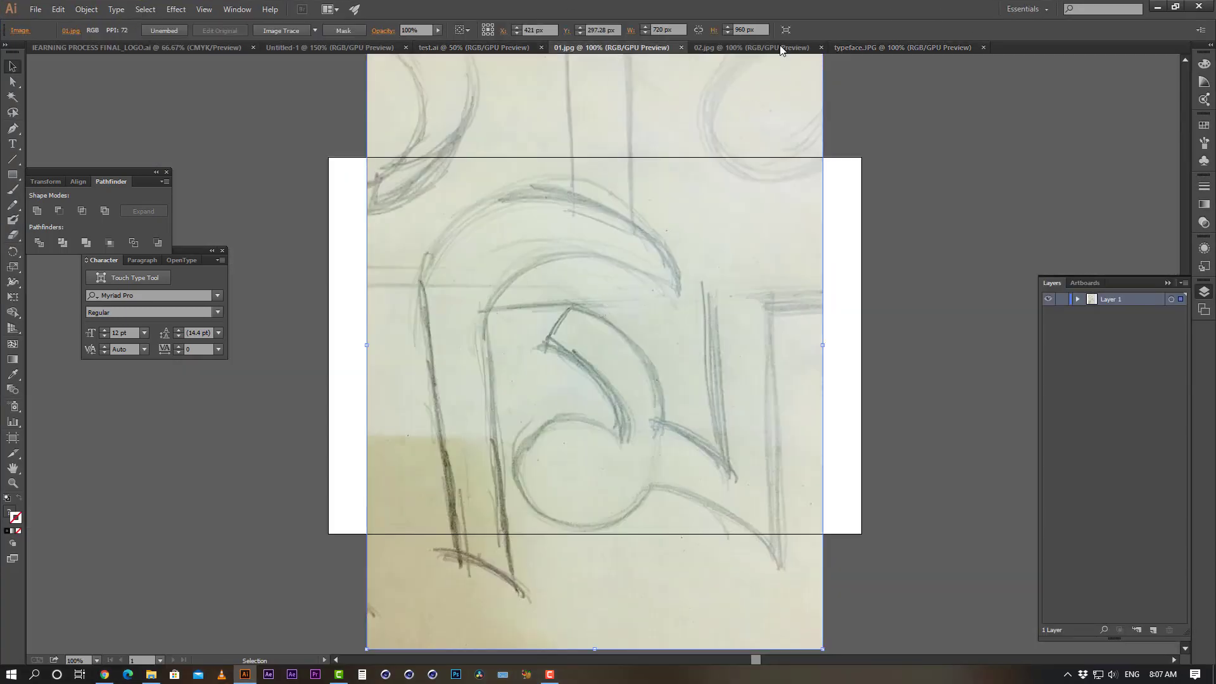
pyautogui.click(454, 49)
pyautogui.hotkey('ctrl', 'v')
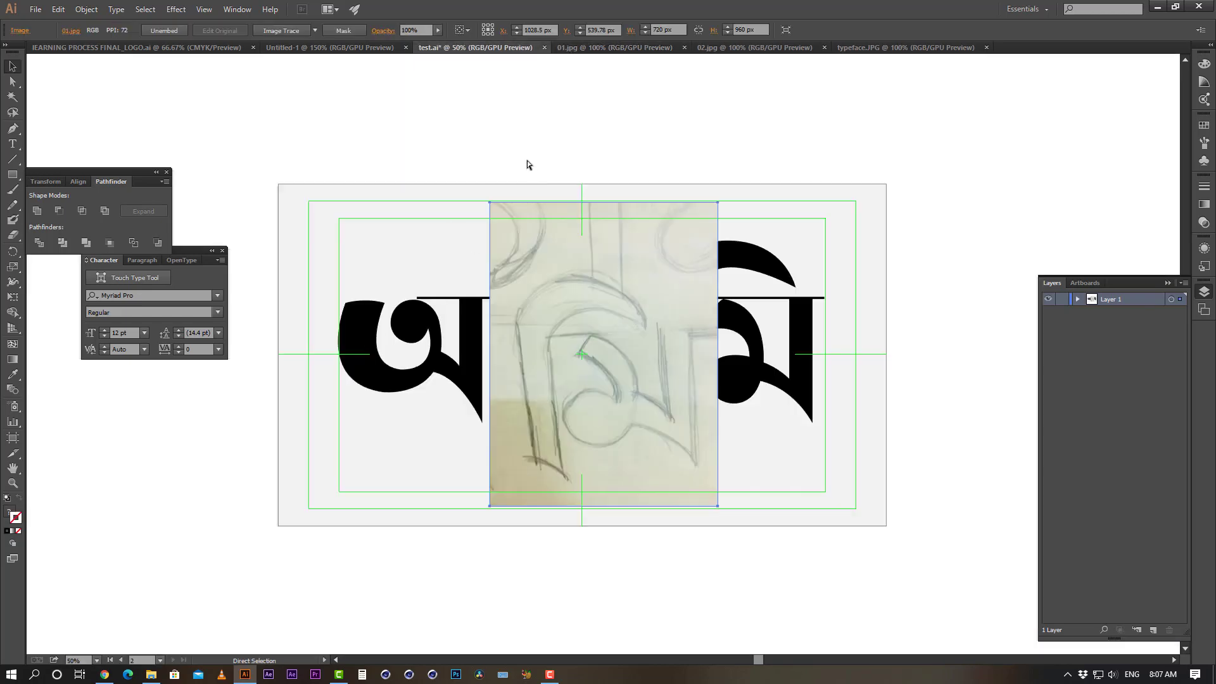
pyautogui.hotkey('ctrl', '-')
pyautogui.moveTo(598, 409); pyautogui.dragTo(293, 505)
pyautogui.click(624, 48)
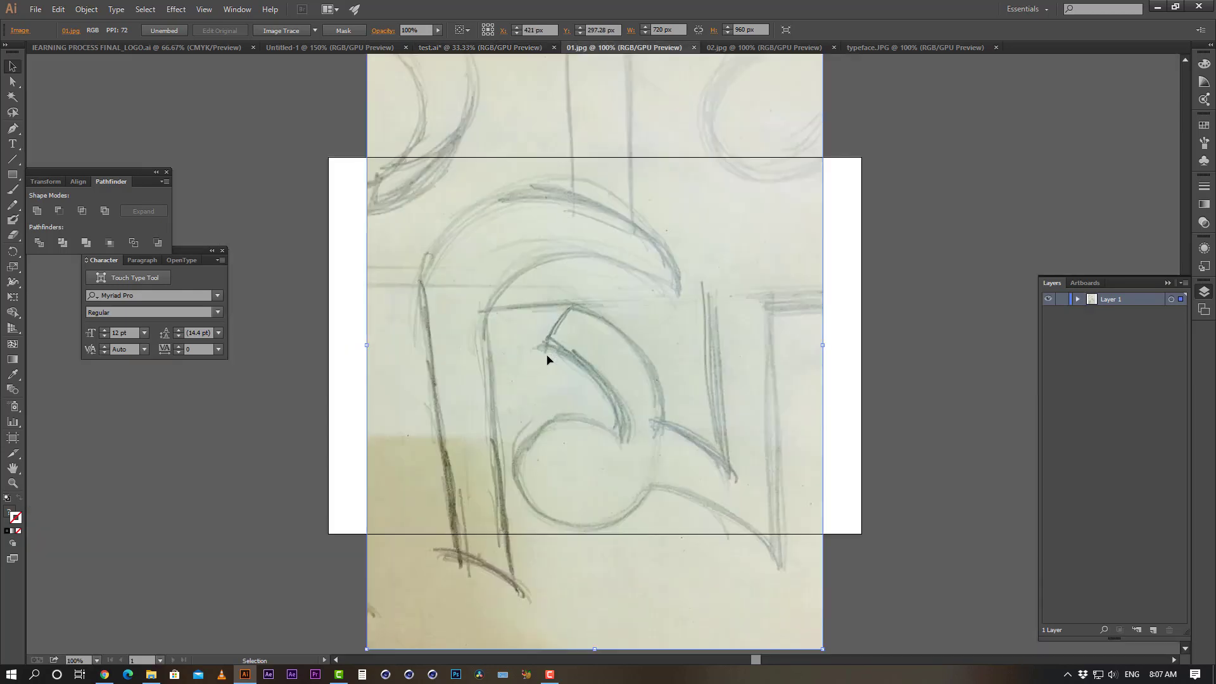
pyautogui.click(694, 47)
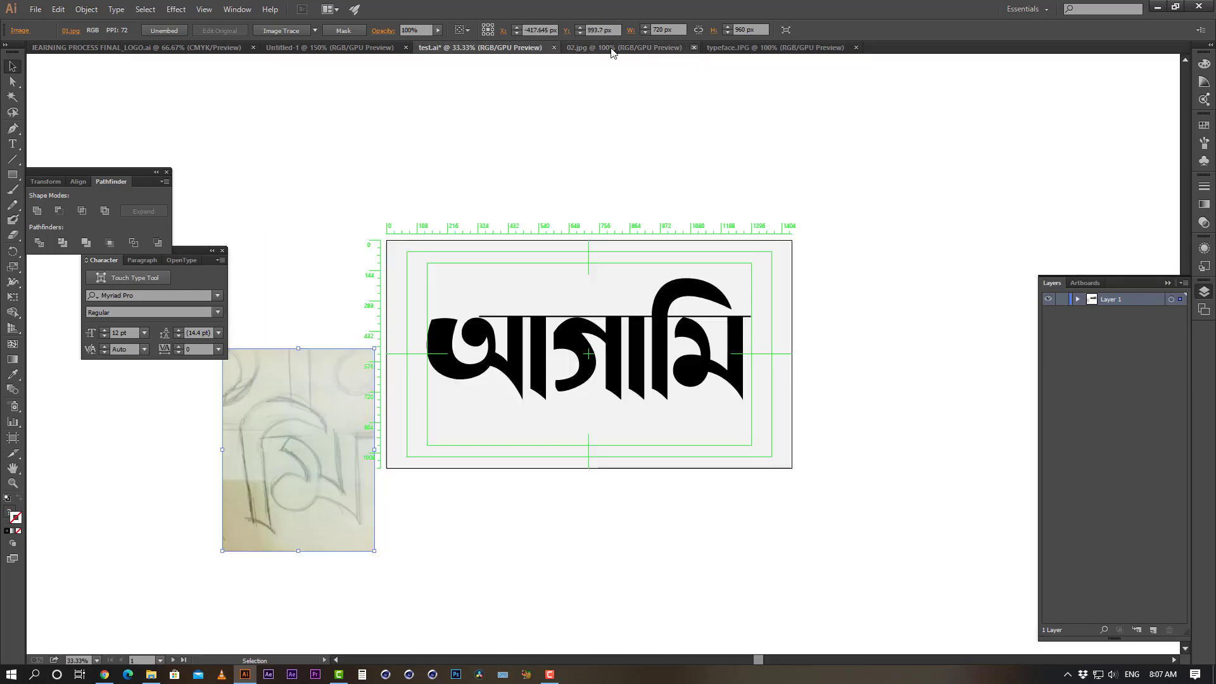
# Copy the sketch from 02.jpg into test.ai, place it at the artboard's right side, and close 02.jpg
pyautogui.click(623, 47)
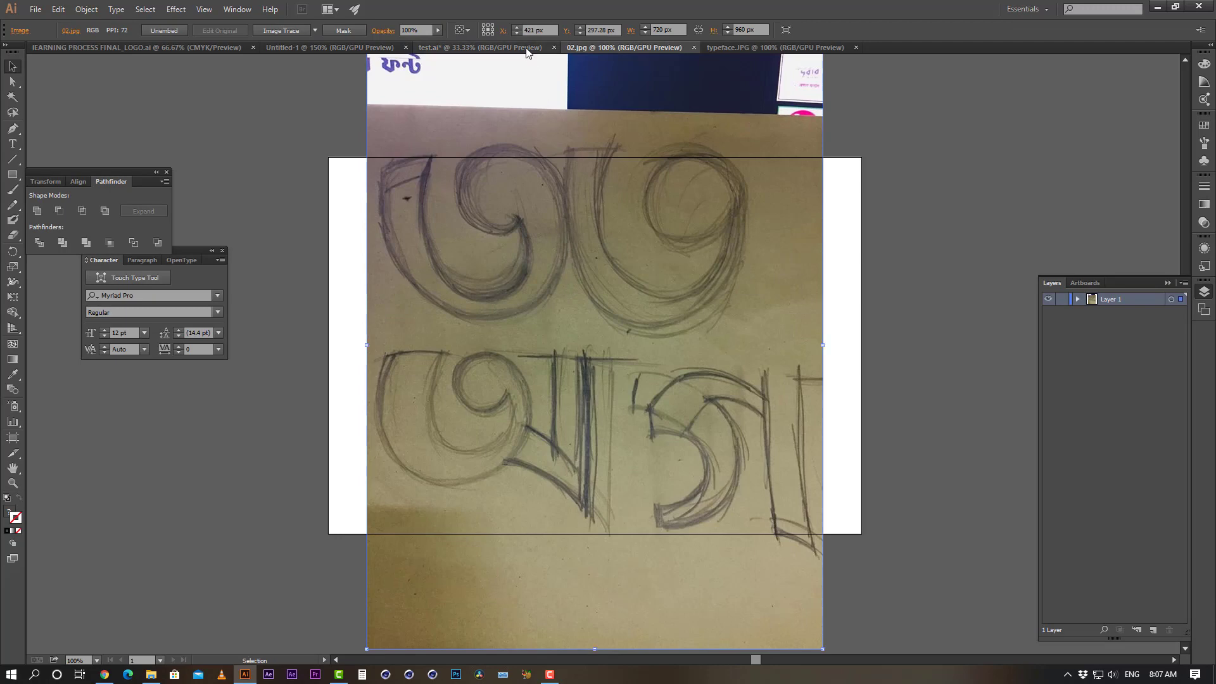
pyautogui.click(494, 48)
pyautogui.hotkey('ctrl', 'v')
pyautogui.moveTo(575, 339); pyautogui.dragTo(848, 413)
pyautogui.click(639, 48)
pyautogui.click(694, 48)
# Copy the image from typeface.JPG into test.ai, place it centred below the artboard, and close typeface.JPG
pyautogui.click(657, 49)
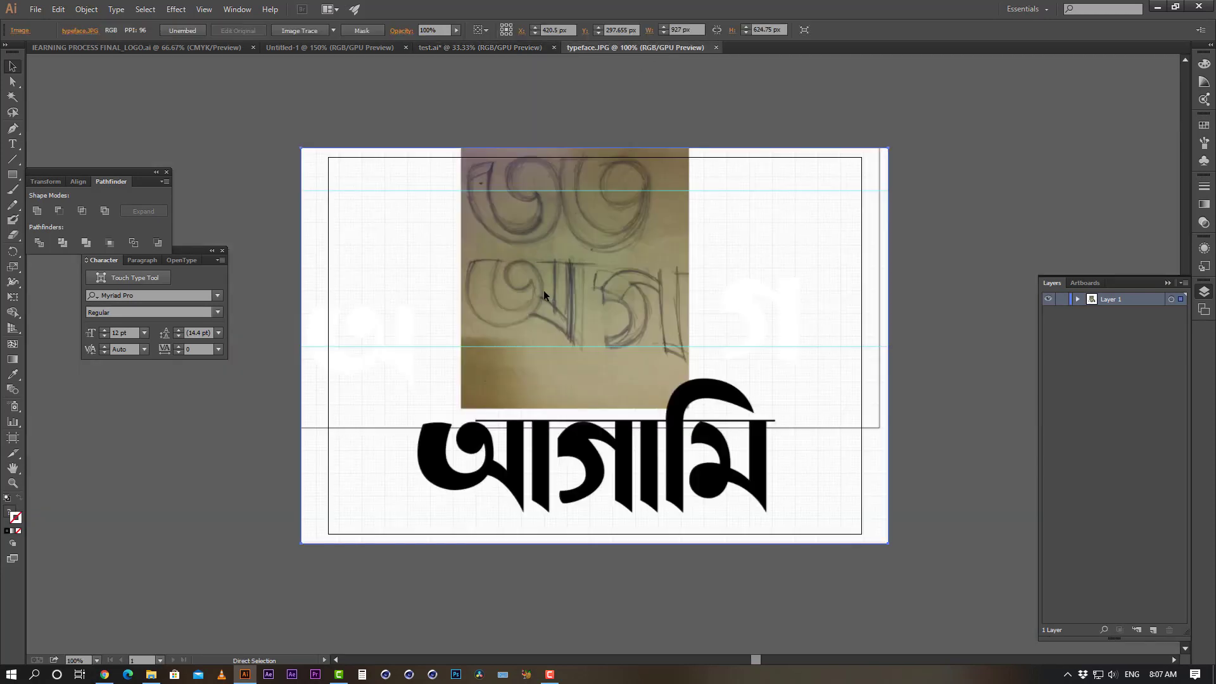
pyautogui.press('v')
pyautogui.click(716, 48)
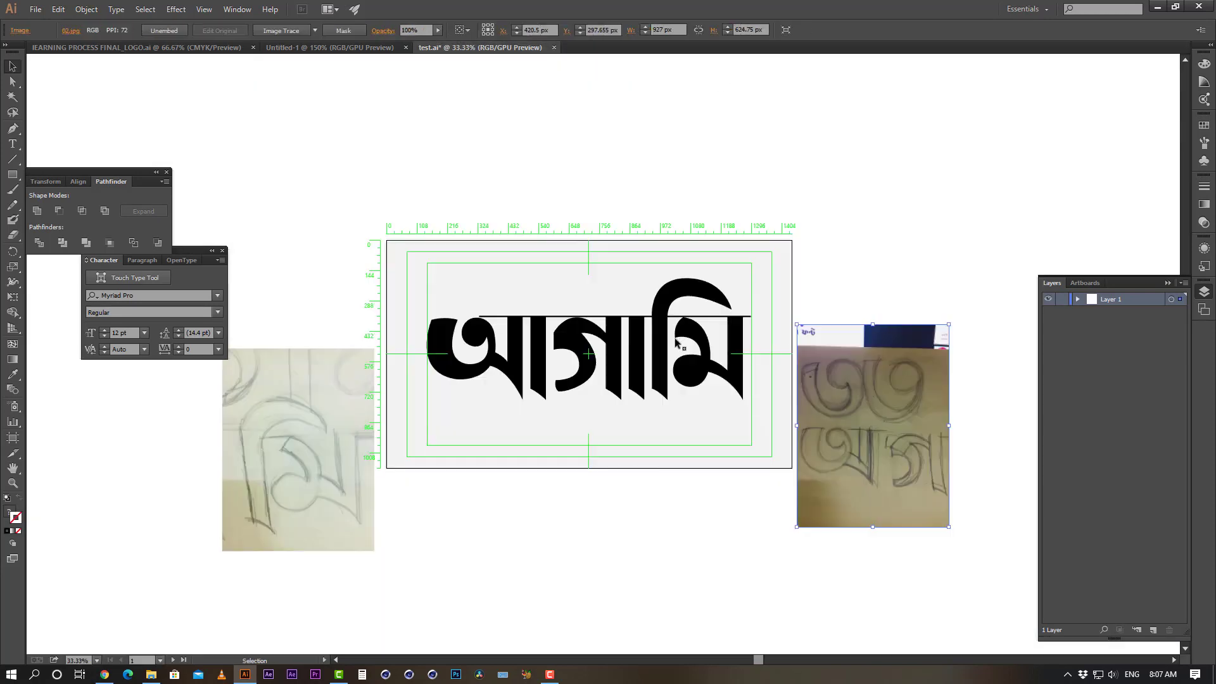
pyautogui.hotkey('ctrl', 'v')
pyautogui.moveTo(643, 402); pyautogui.dragTo(600, 621)
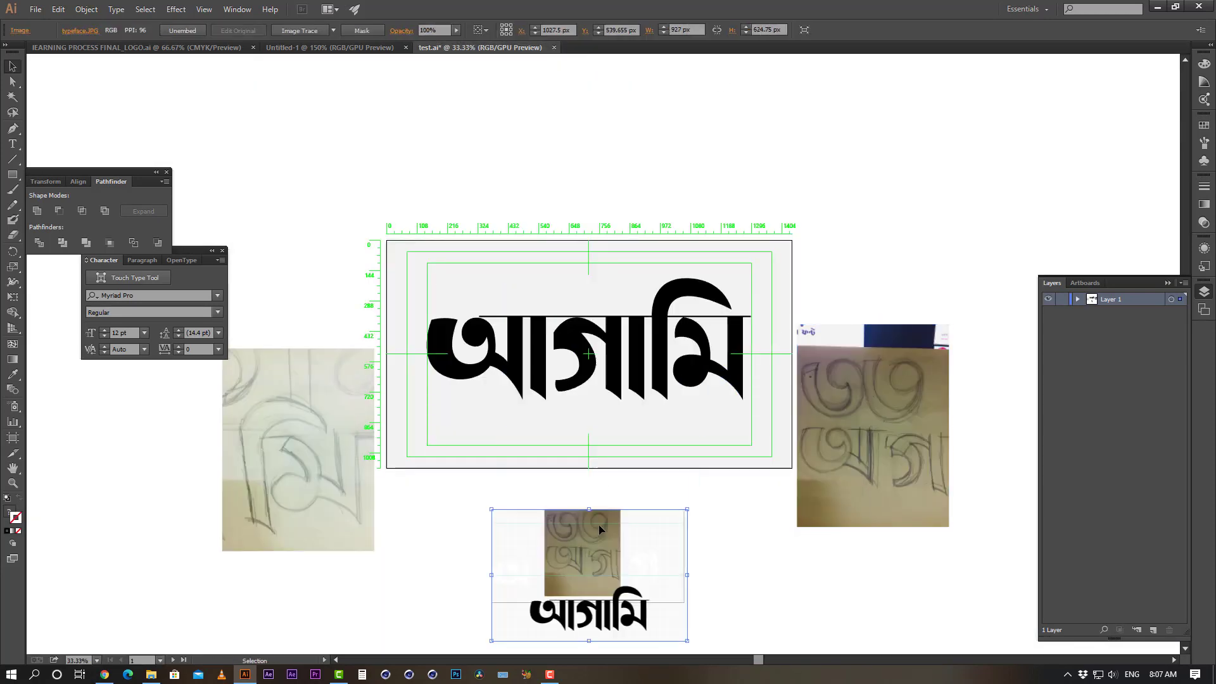
# Examine the pasted typeface image up close, comparing its pencil sketch with the finished black lettering
pyautogui.hotkey('ctrl', '=')
pyautogui.moveTo(675, 301)
pyautogui.mouseDown()
pyautogui.moveTo(595, 355)
pyautogui.moveTo(768, 339)
pyautogui.moveTo(752, 352)
pyautogui.mouseUp()
pyautogui.moveTo(353, 404); pyautogui.dragTo(447, 362)
pyautogui.moveTo(714, 555); pyautogui.dragTo(619, 557)
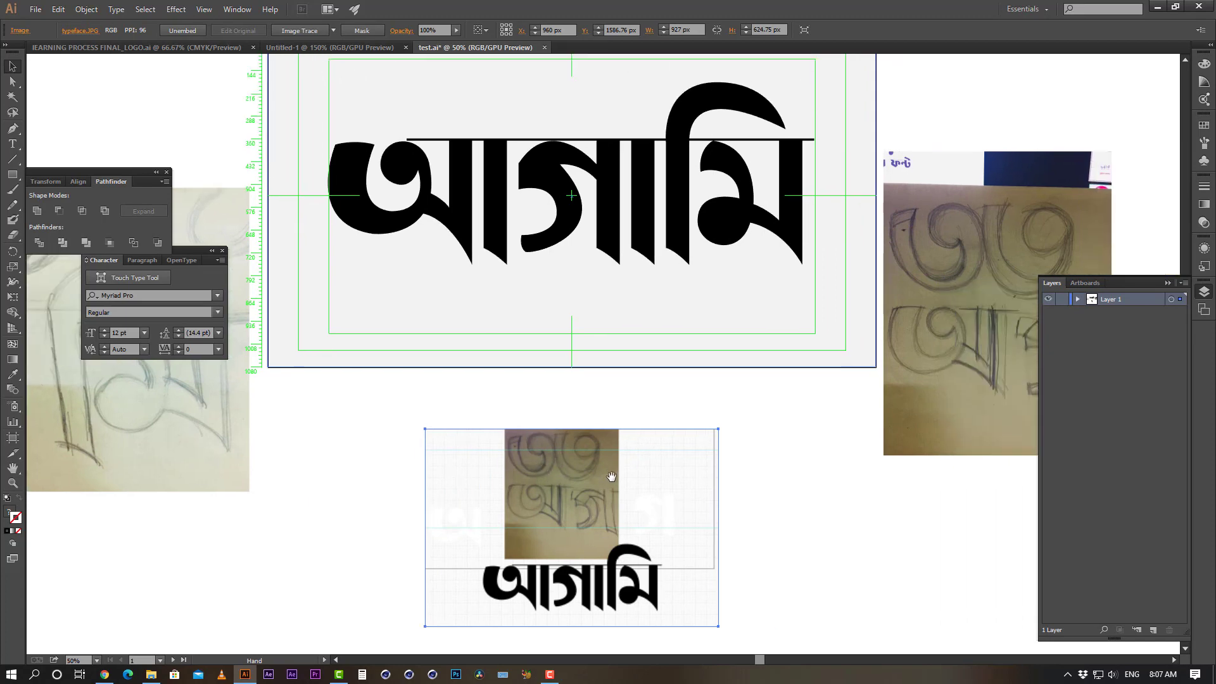
pyautogui.moveTo(608, 476); pyautogui.dragTo(539, 463)
pyautogui.click(486, 490)
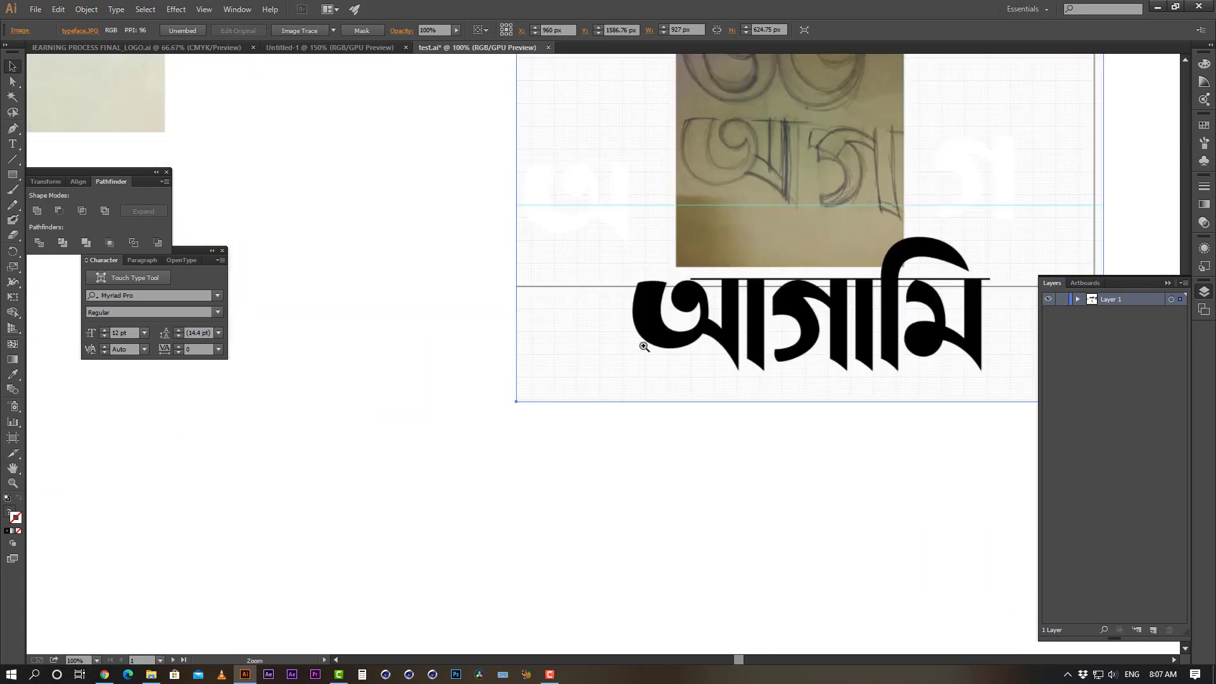
pyautogui.click(643, 340)
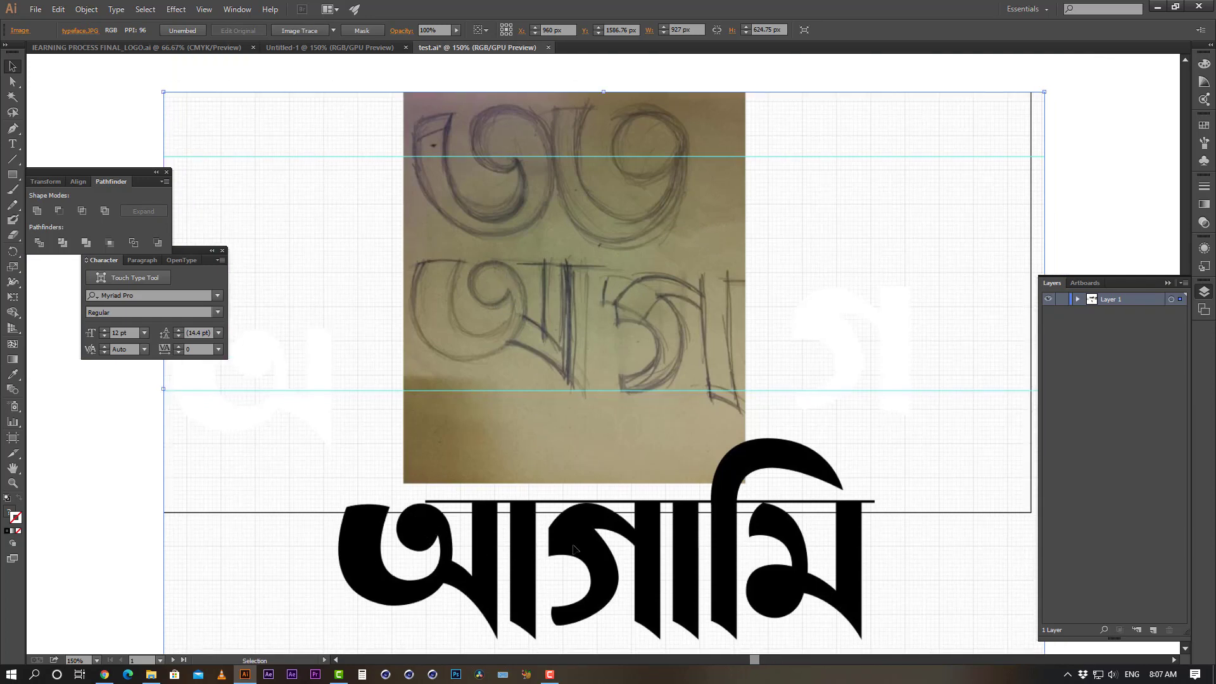
pyautogui.scroll(-2, 570, 316)
pyautogui.hscroll(3, 557, 285)
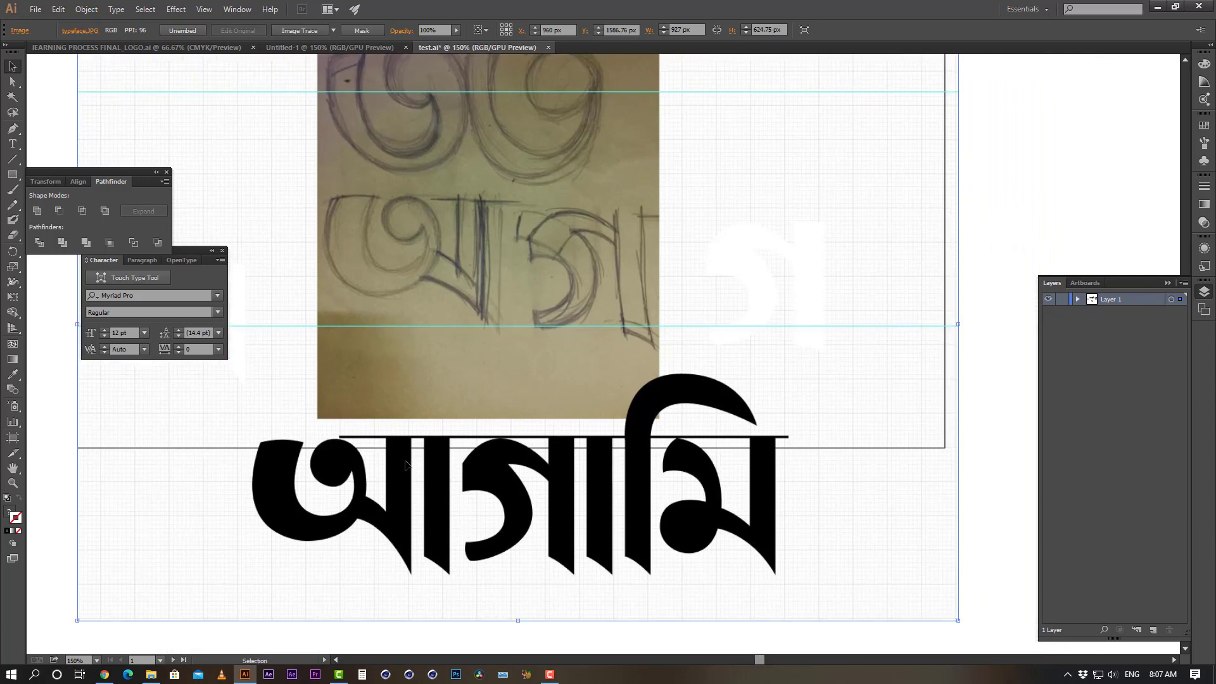
pyautogui.hscroll(1, 584, 259)
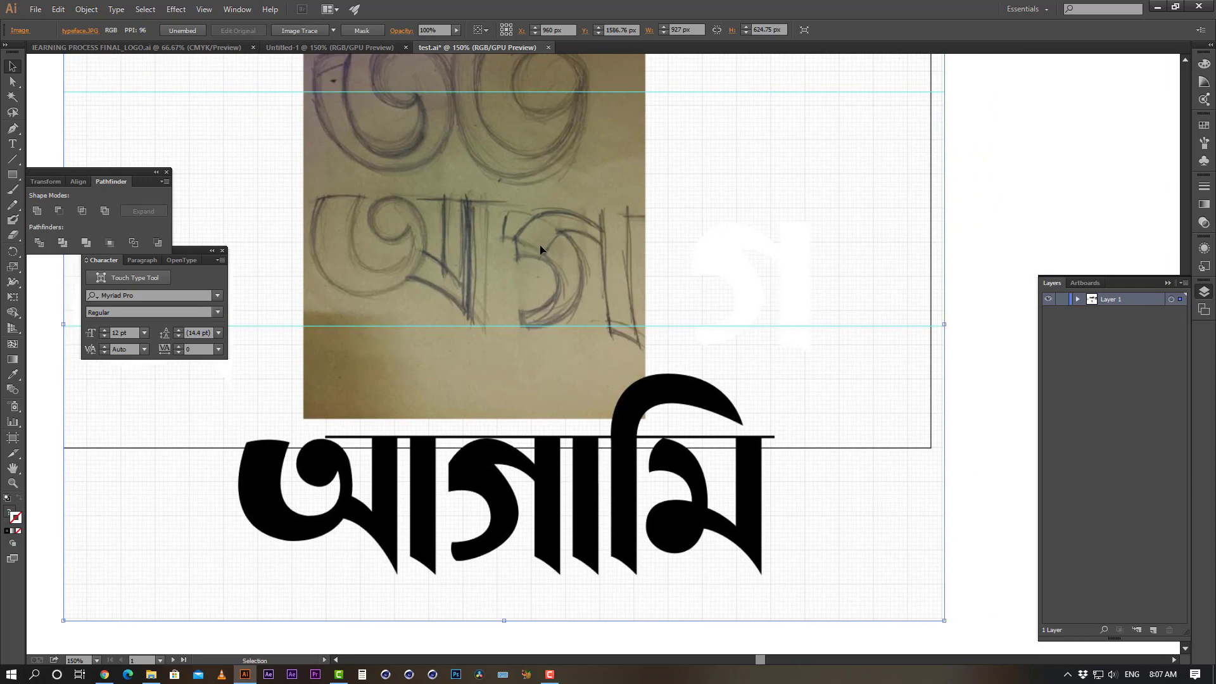
pyautogui.scroll(3, 592, 238)
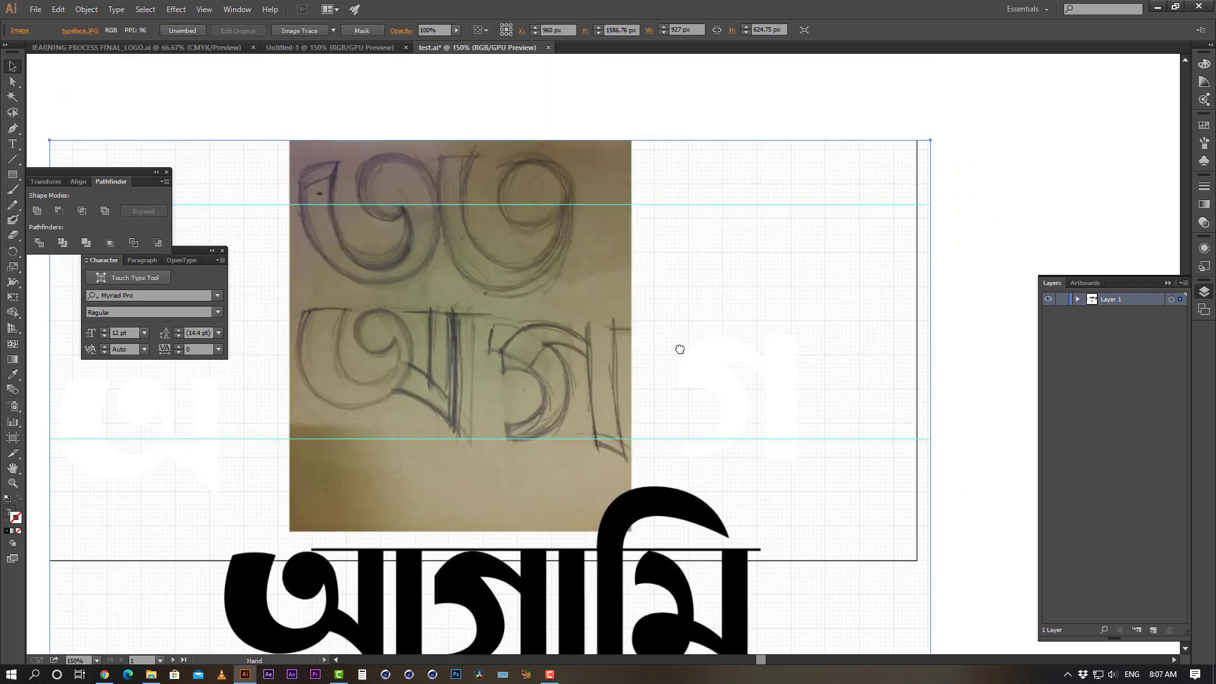
pyautogui.moveTo(679, 348); pyautogui.dragTo(658, 400)
# Compare the sketches placed around the artboard with the large vector lettering, viewing each sketch and finishing with an overview
pyautogui.hotkey('ctrl', '-')
pyautogui.hotkey('ctrl', '-')
pyautogui.hotkey('ctrl', '-')
pyautogui.hotkey('ctrl', '-')
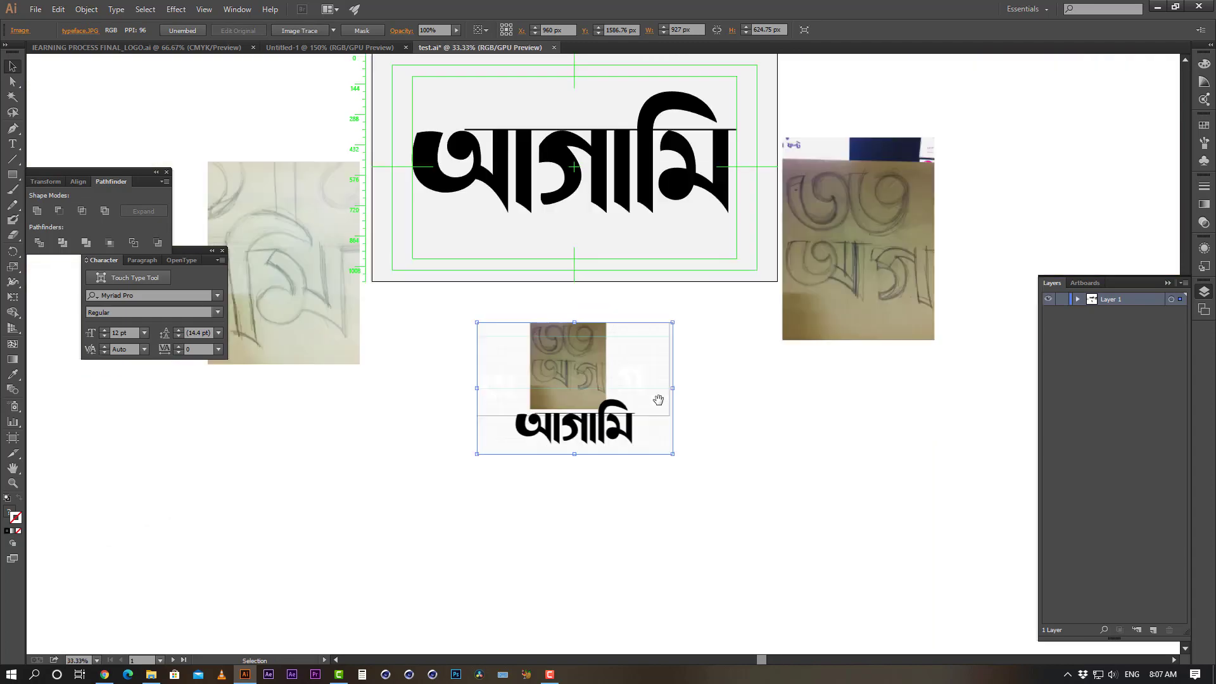
pyautogui.moveTo(312, 240); pyautogui.dragTo(394, 282)
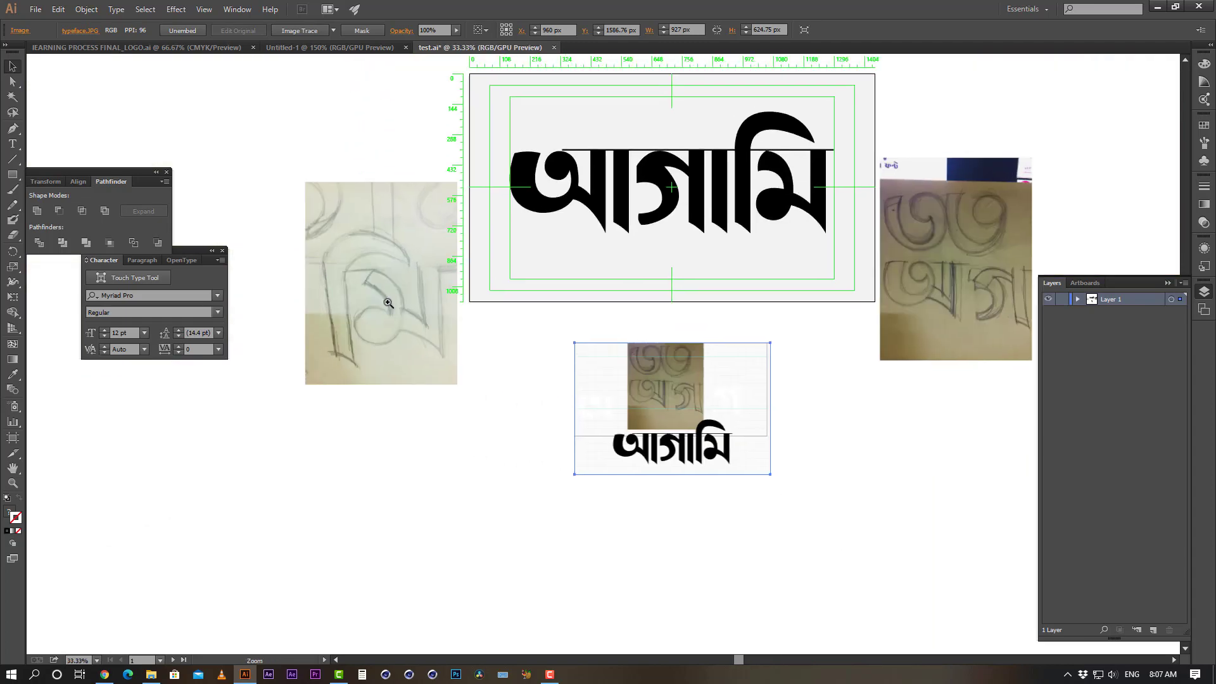
pyautogui.hotkey('ctrl', '+')
pyautogui.moveTo(556, 337); pyautogui.dragTo(307, 281)
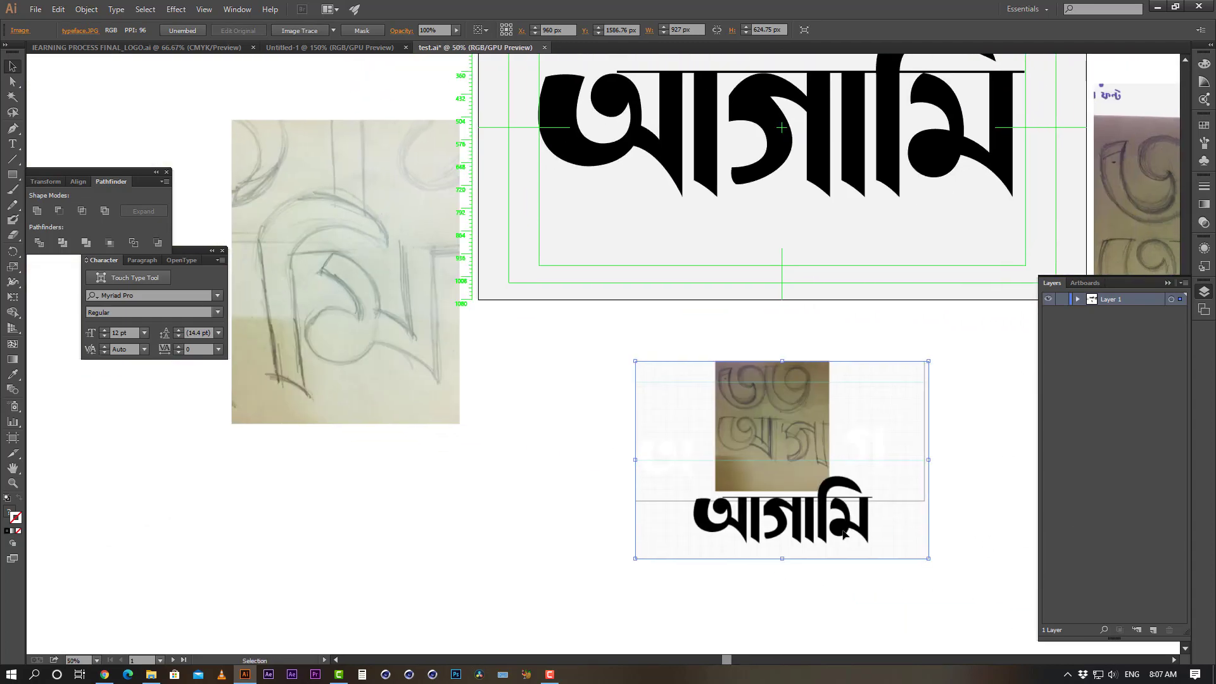
pyautogui.scroll(2, 808, 390)
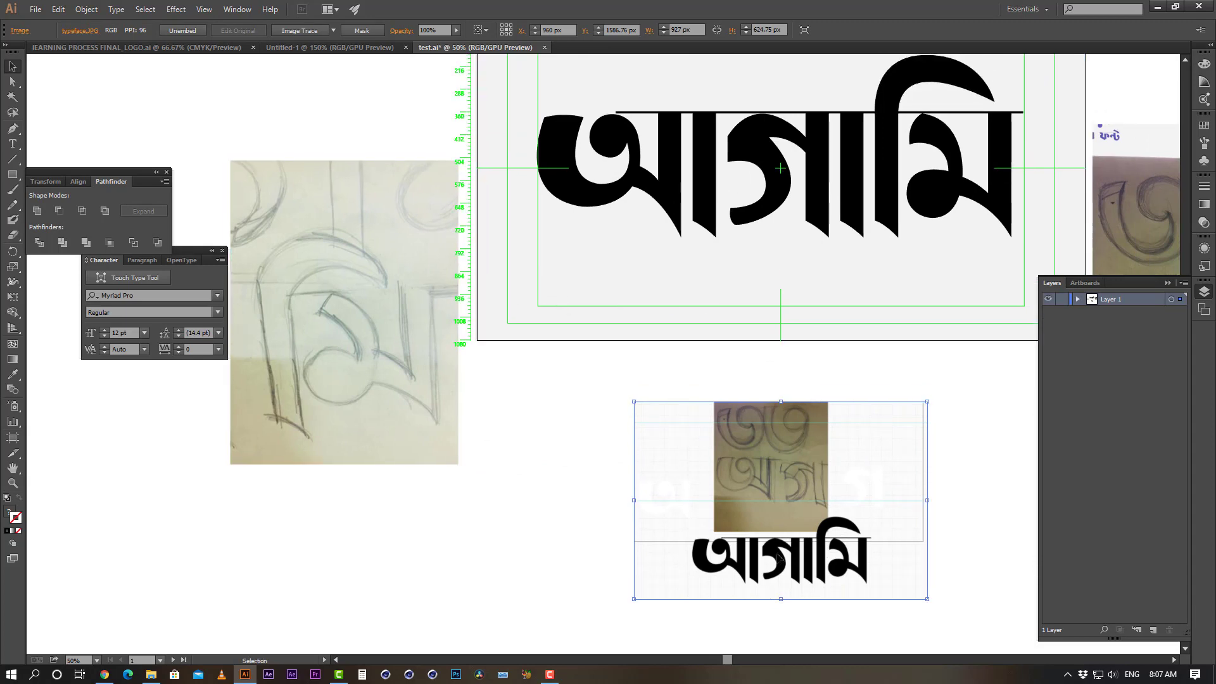
pyautogui.click(534, 508)
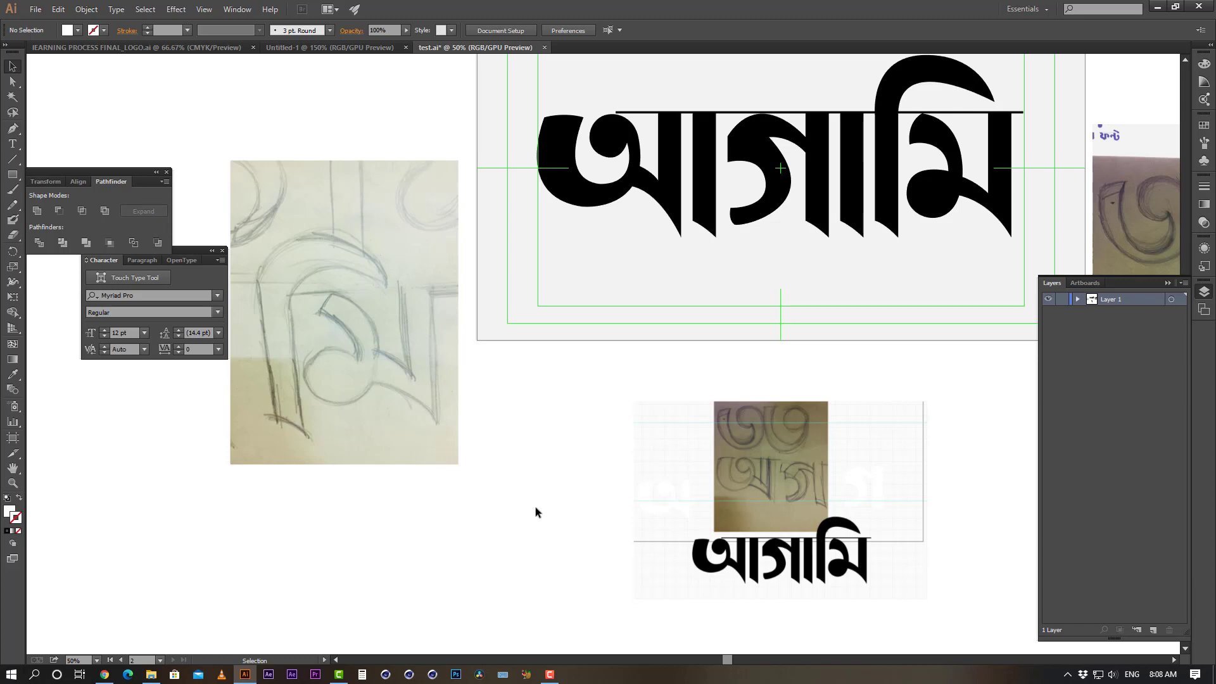
pyautogui.moveTo(868, 325); pyautogui.dragTo(518, 442)
pyautogui.moveTo(554, 375); pyautogui.dragTo(473, 503)
pyautogui.moveTo(643, 413); pyautogui.dragTo(612, 413)
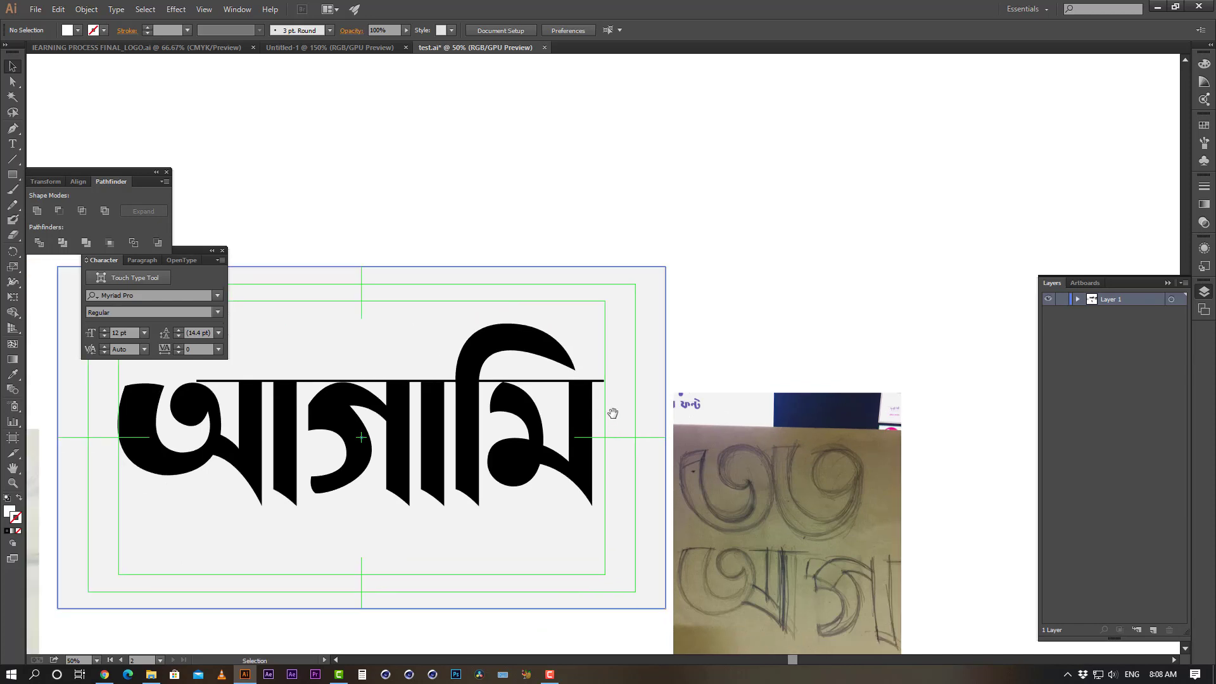
pyautogui.hotkey('ctrl', '-')
pyautogui.moveTo(413, 526); pyautogui.dragTo(573, 380)
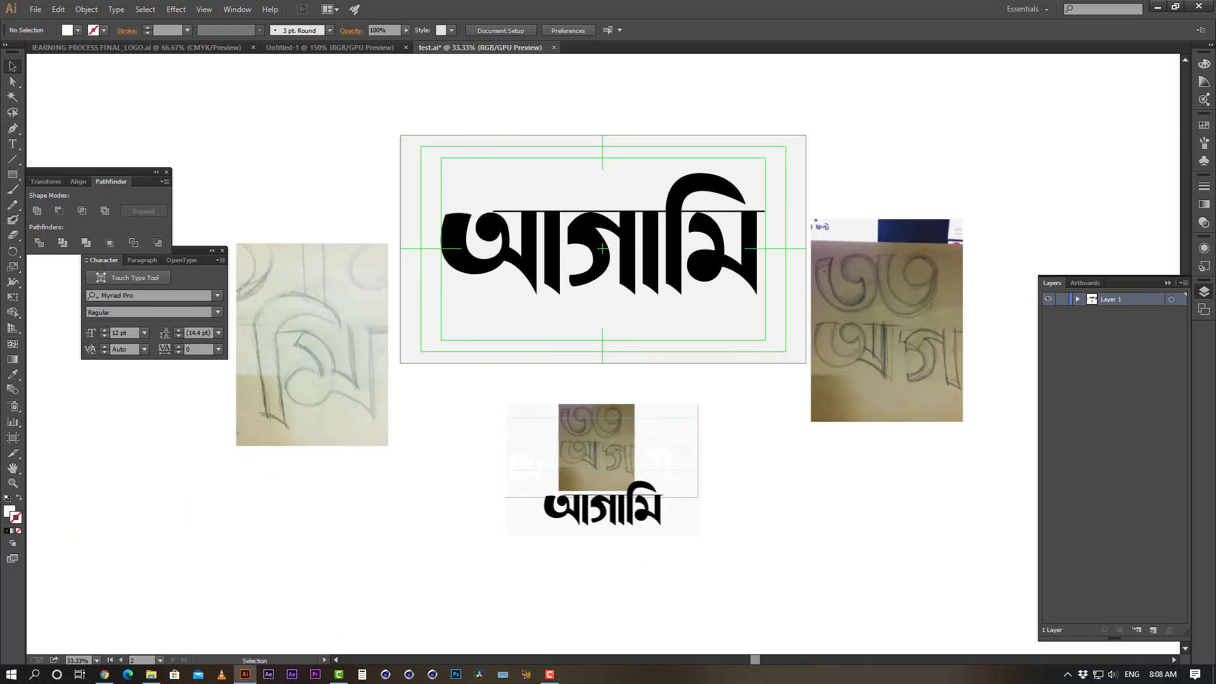
# Open the Illustrator file 1 from the agami typeface folder and maximize the Illustrator window
pyautogui.click(151, 674)
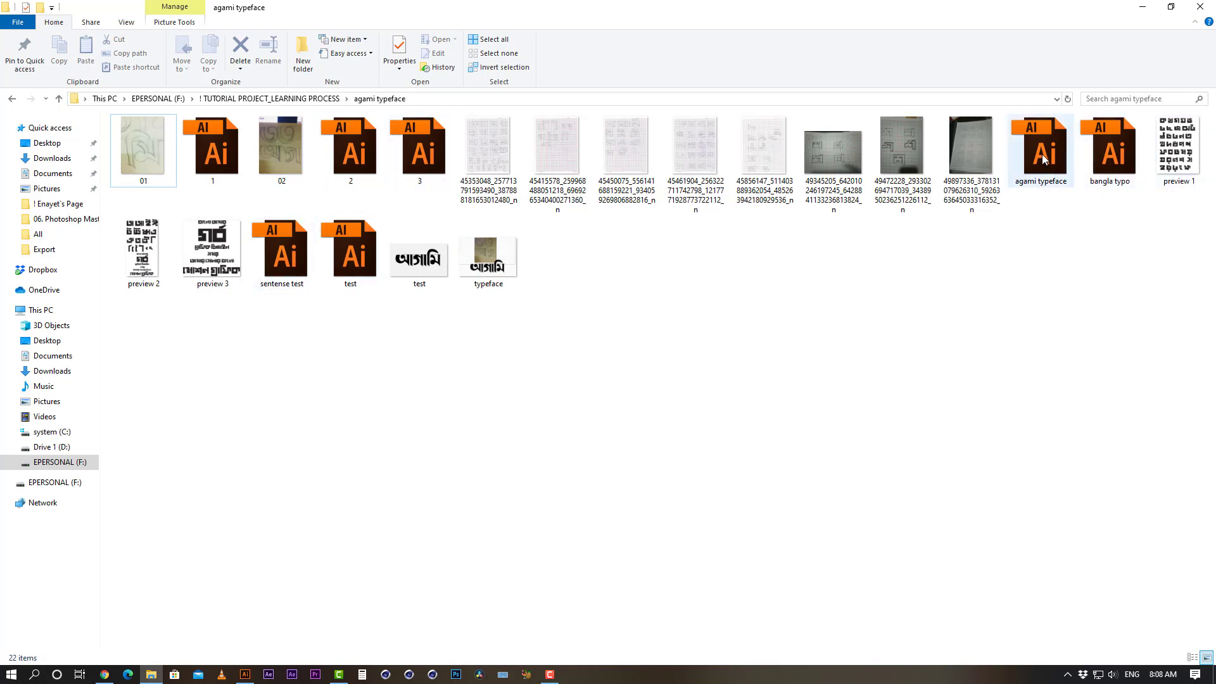
pyautogui.doubleClick(210, 152)
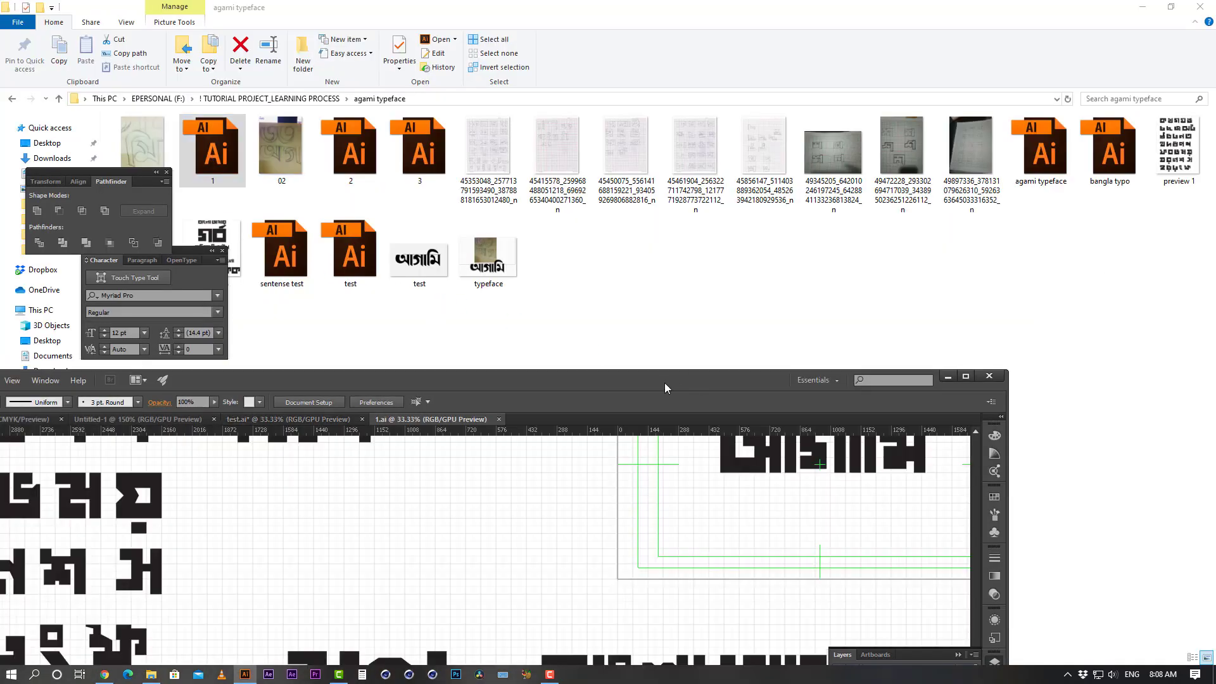
pyautogui.doubleClick(666, 378)
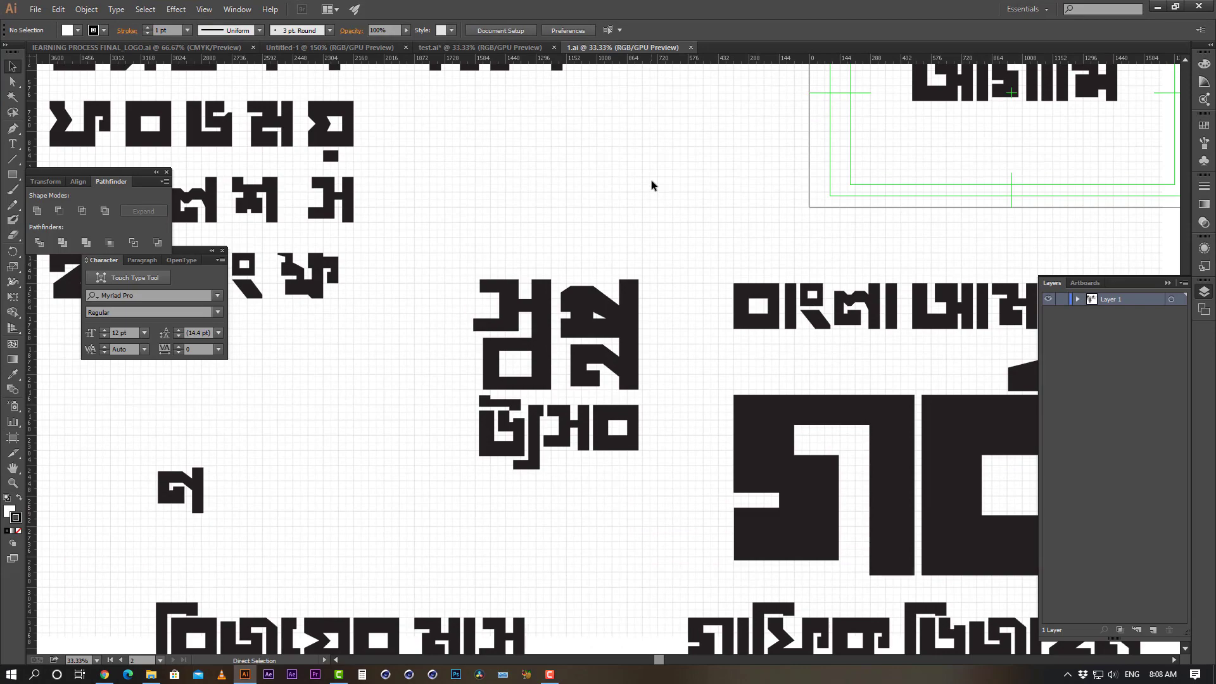
# Look over the graph-paper letter sketches, the black vector alphabet and the sample words in 1.ai
pyautogui.hotkey('ctrl', '-')
pyautogui.moveTo(689, 303); pyautogui.dragTo(600, 253)
pyautogui.hscroll(3, 621, 247)
pyautogui.scroll(2, 646, 236)
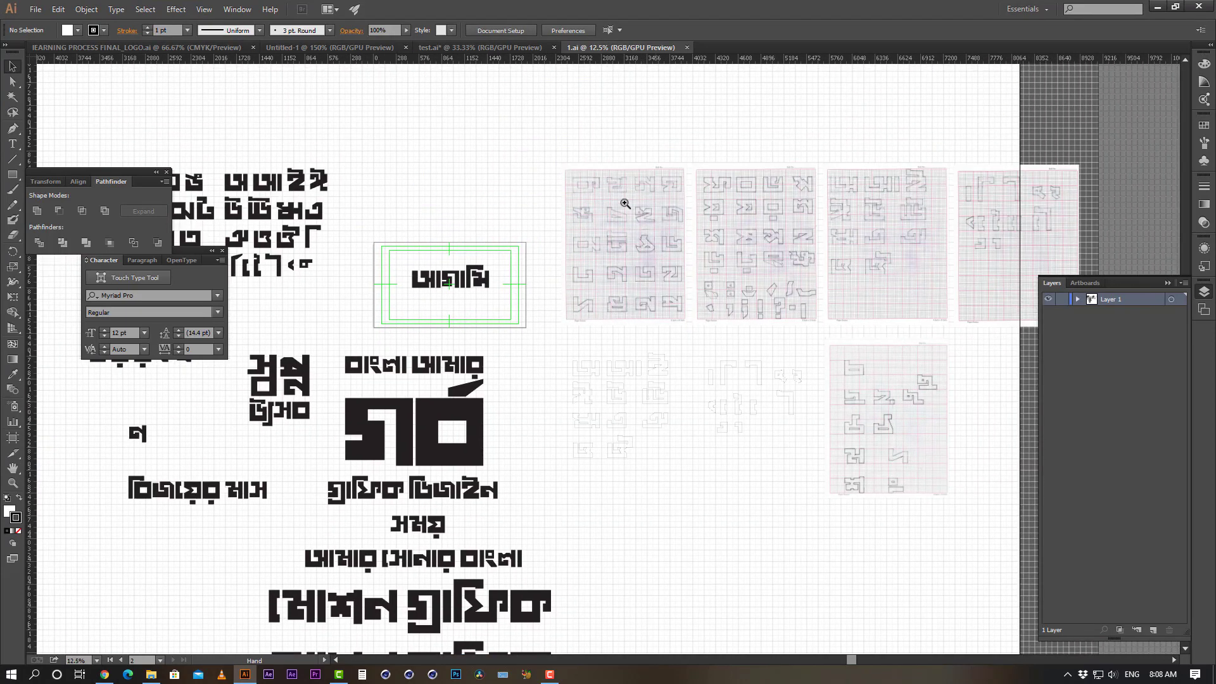
pyautogui.press('z')
pyautogui.click(623, 198)
pyautogui.click(624, 198)
pyautogui.scroll(3, 630, 505)
pyautogui.moveTo(658, 525); pyautogui.dragTo(726, 262)
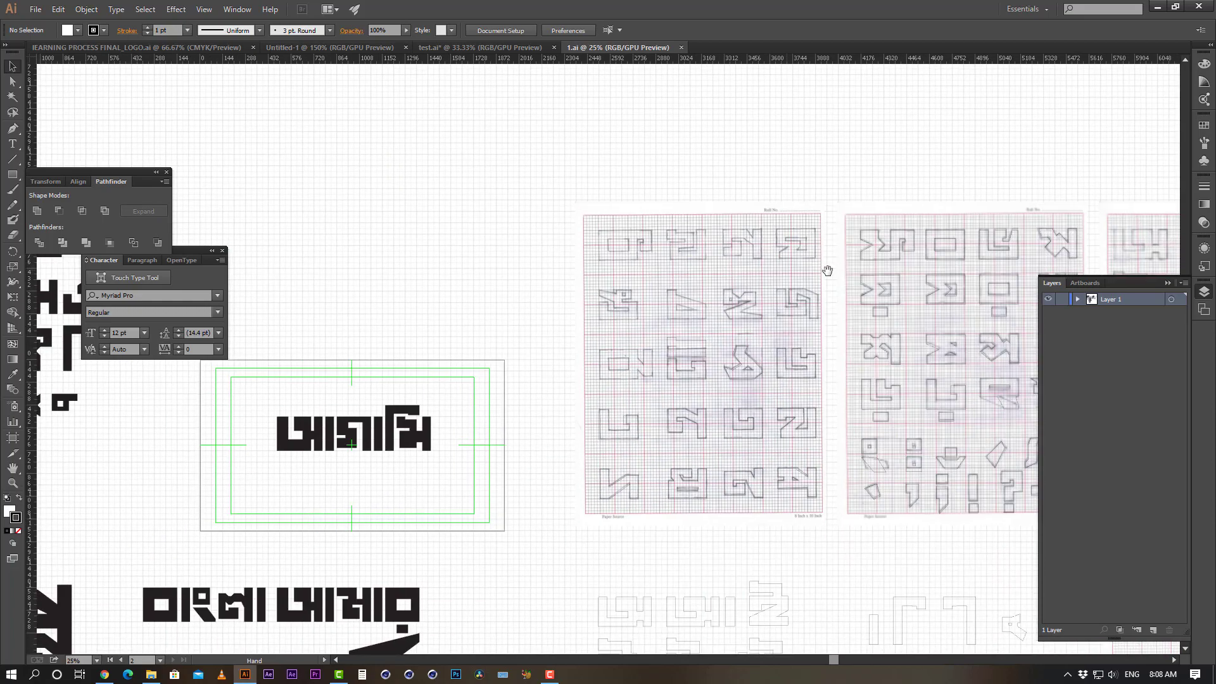
pyautogui.hscroll(-10, 557, 329)
pyautogui.hscroll(2, 588, 228)
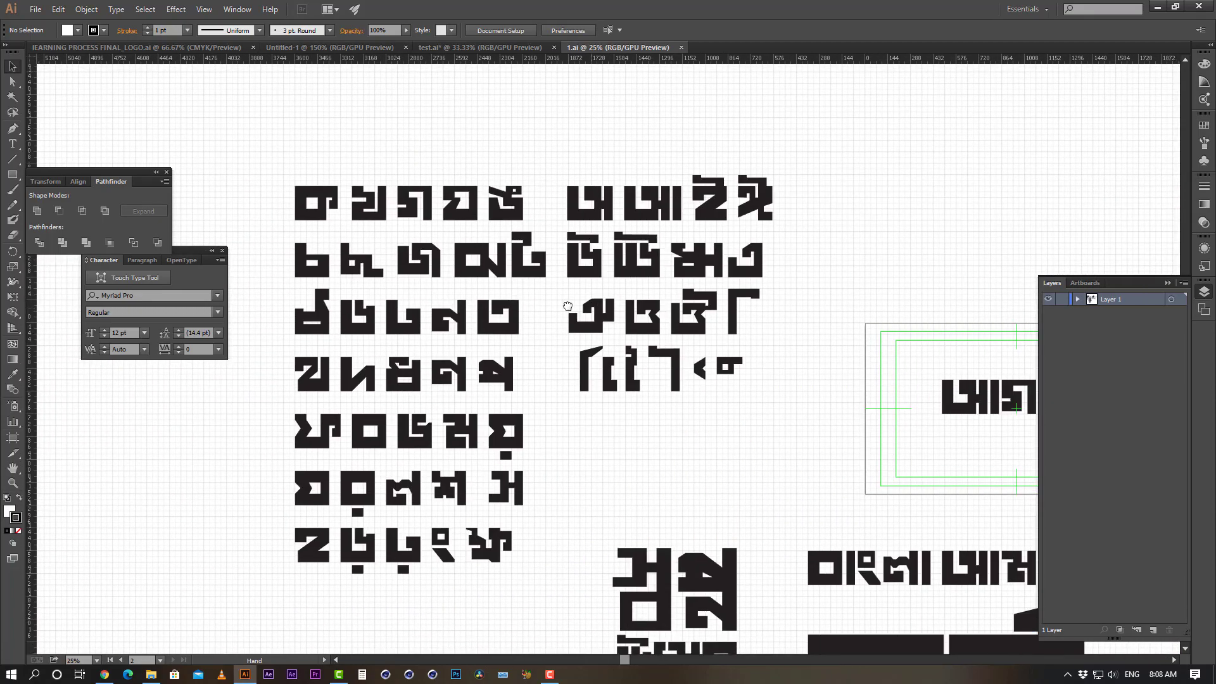
pyautogui.hotkey('ctrl', '-')
pyautogui.hotkey('ctrl', '-')
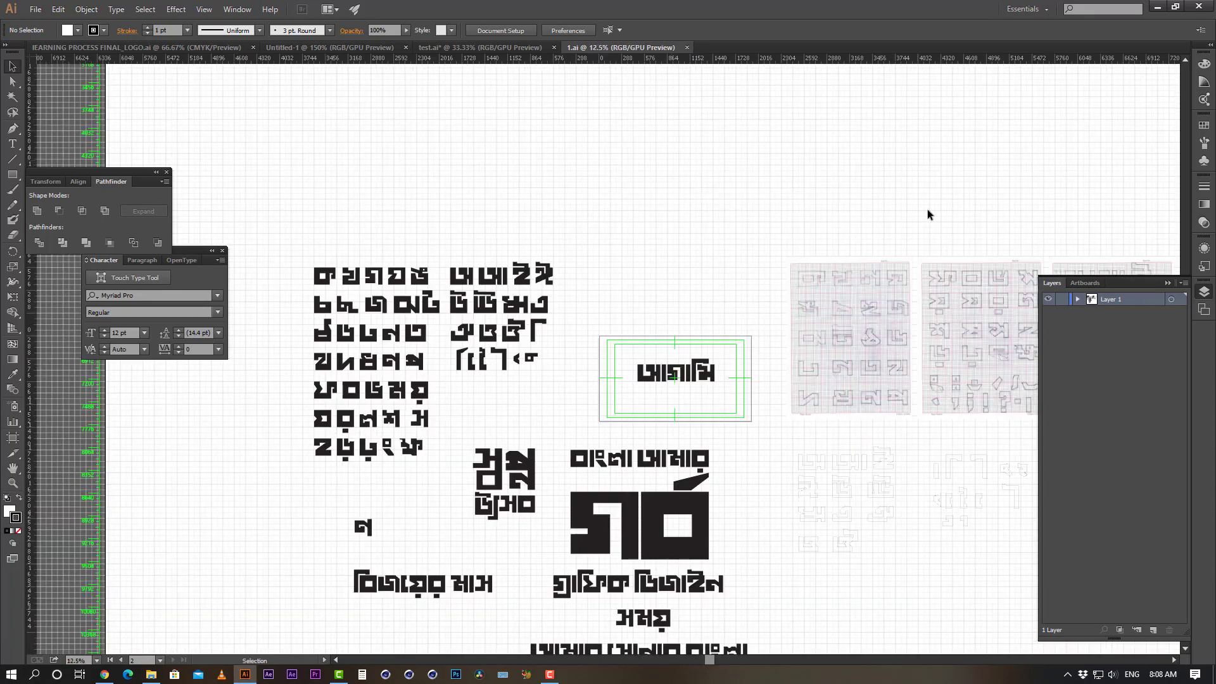
# Duplicate the first graph-paper sketch sheet and place the copy directly left of the black vector alphabet
pyautogui.click(834, 300)
pyautogui.hotkey('ctrl', '2')
pyautogui.click(849, 333)
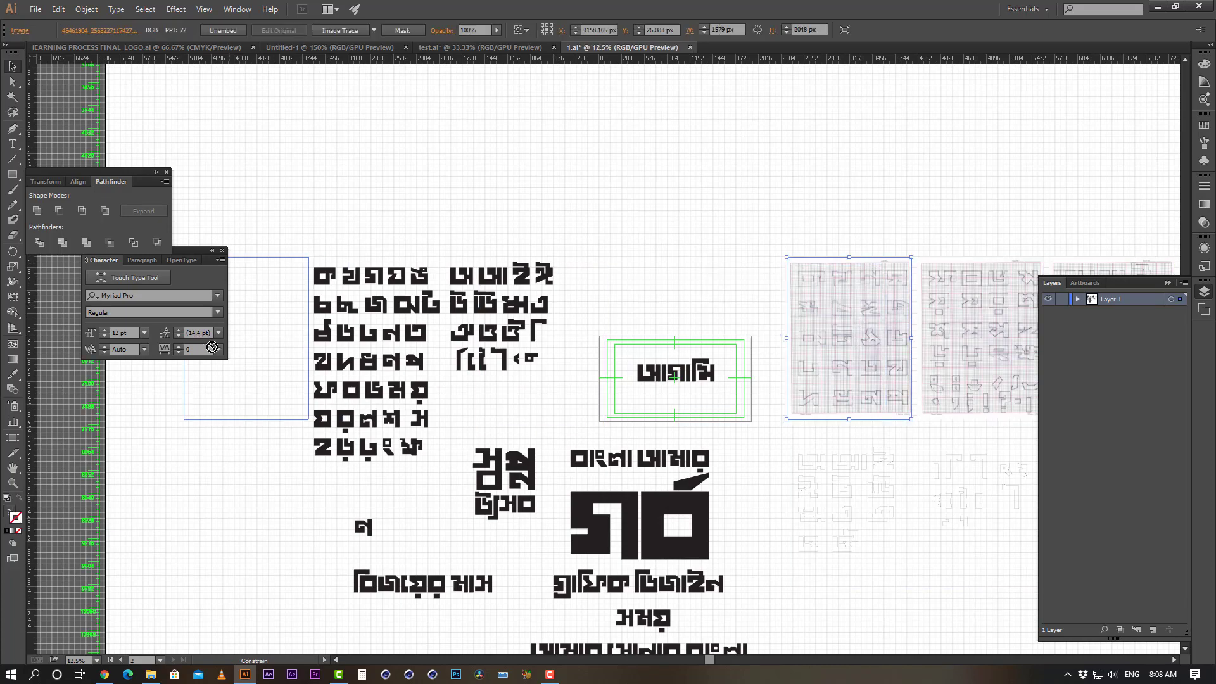
pyautogui.scroll(-1, 823, 277)
pyautogui.hscroll(-3, 822, 277)
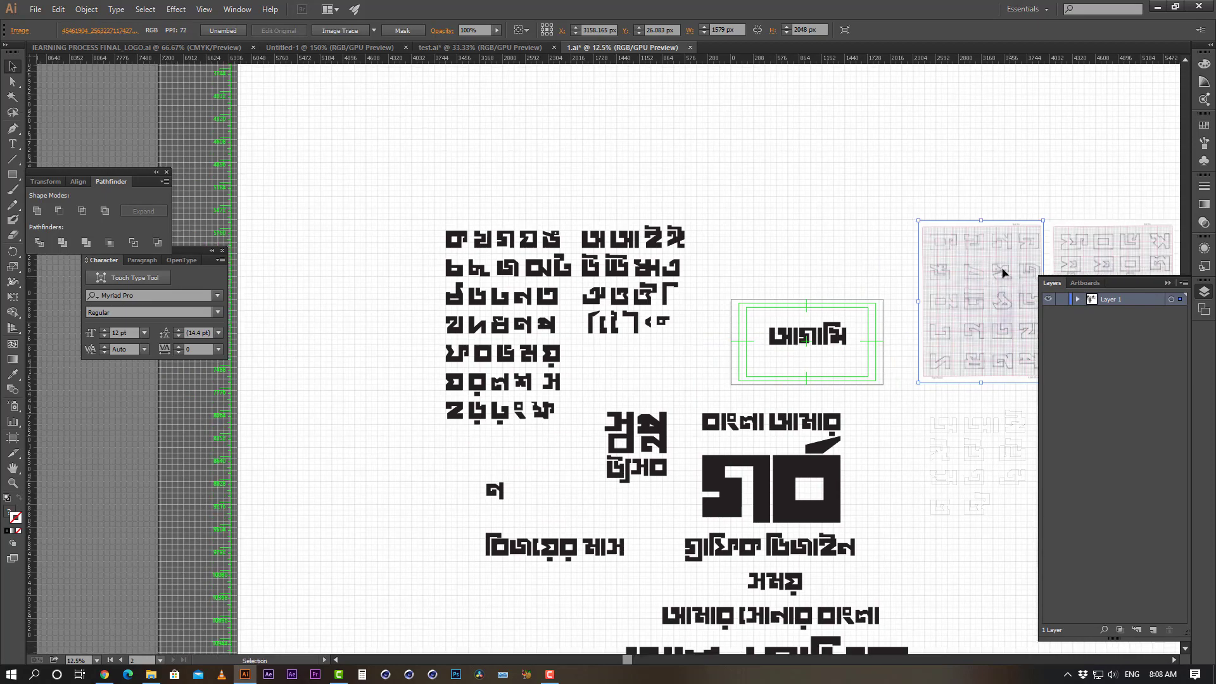
pyautogui.moveTo(997, 276); pyautogui.dragTo(386, 276)
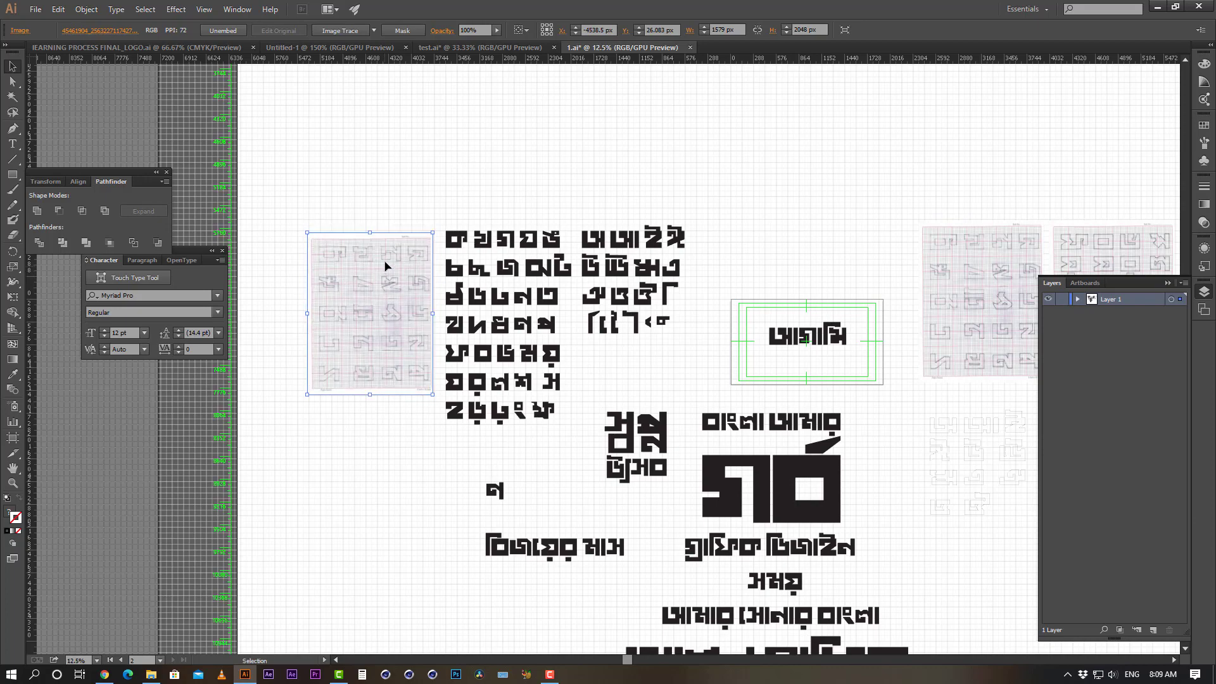
pyautogui.click(451, 190)
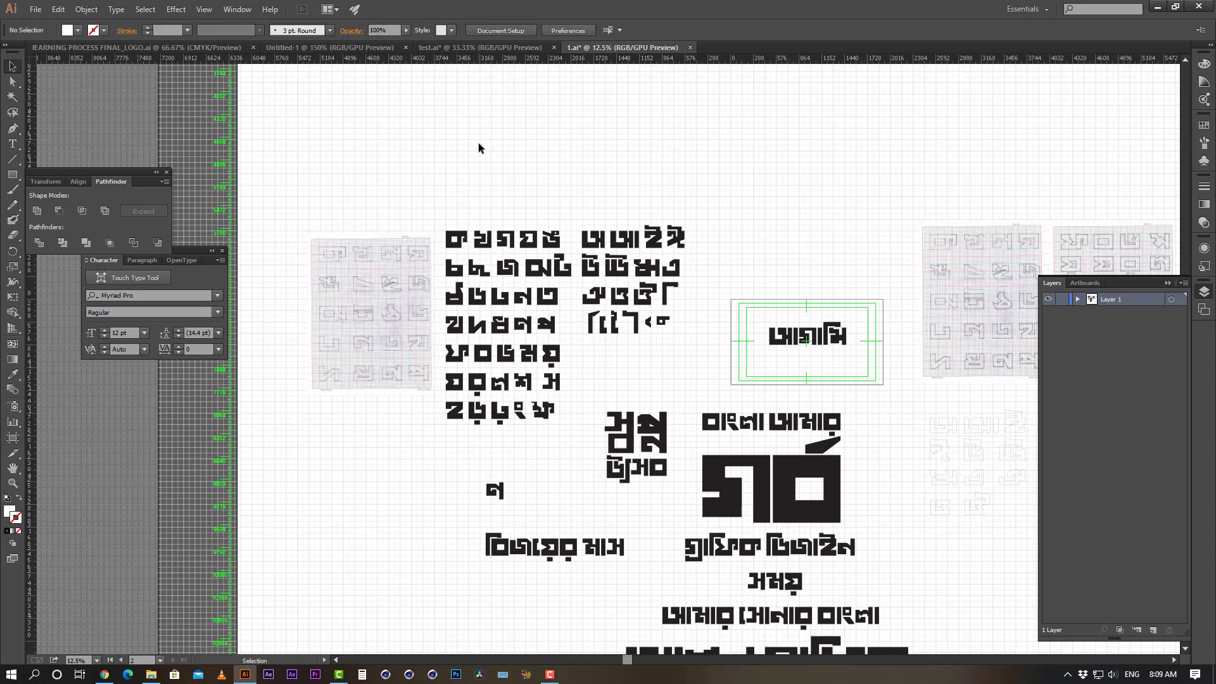
# Shift the duplicated sketch sheet slightly up and to the right, closer to the black alphabet's first row
pyautogui.hotkey('ctrl', '+')
pyautogui.hotkey('ctrl', '+')
pyautogui.moveTo(409, 394); pyautogui.dragTo(408, 339)
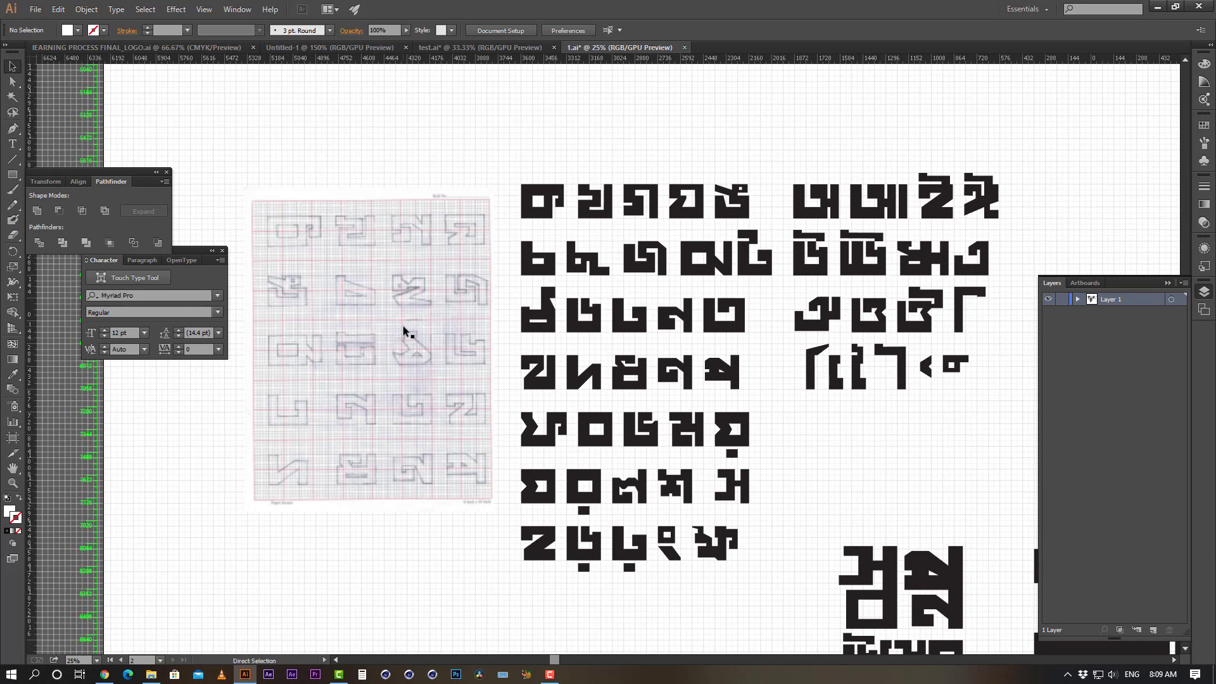
pyautogui.moveTo(482, 384); pyautogui.dragTo(498, 396)
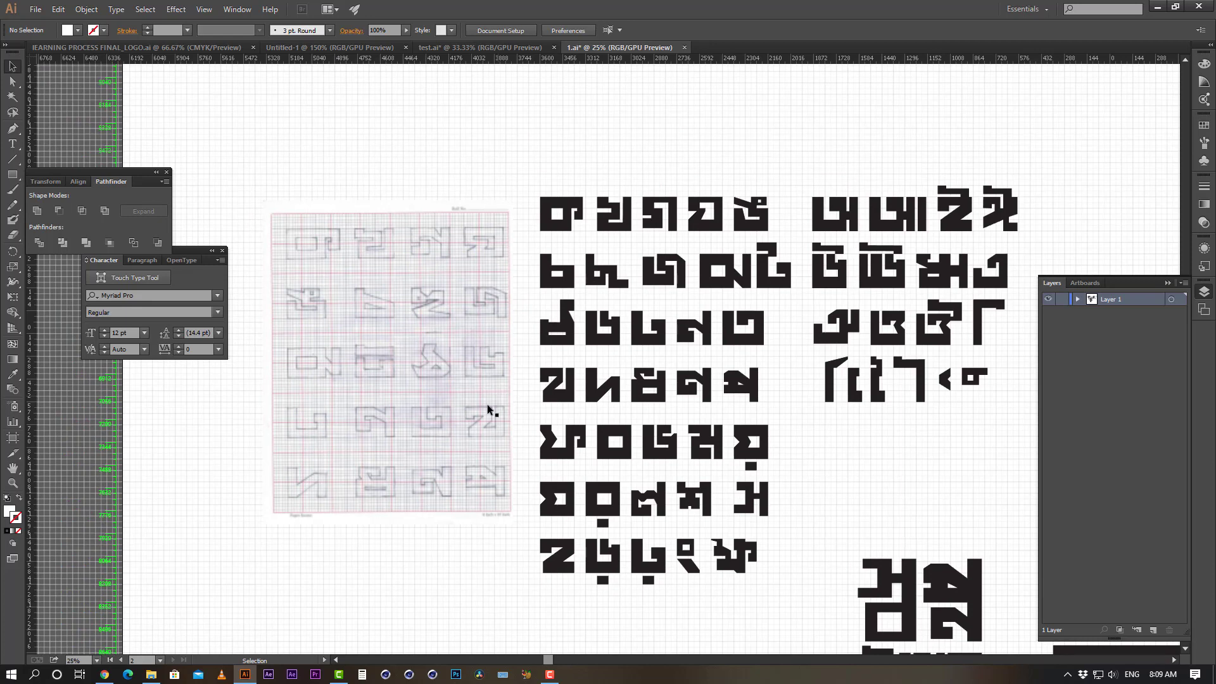
pyautogui.moveTo(431, 208); pyautogui.dragTo(446, 216)
pyautogui.click(453, 161)
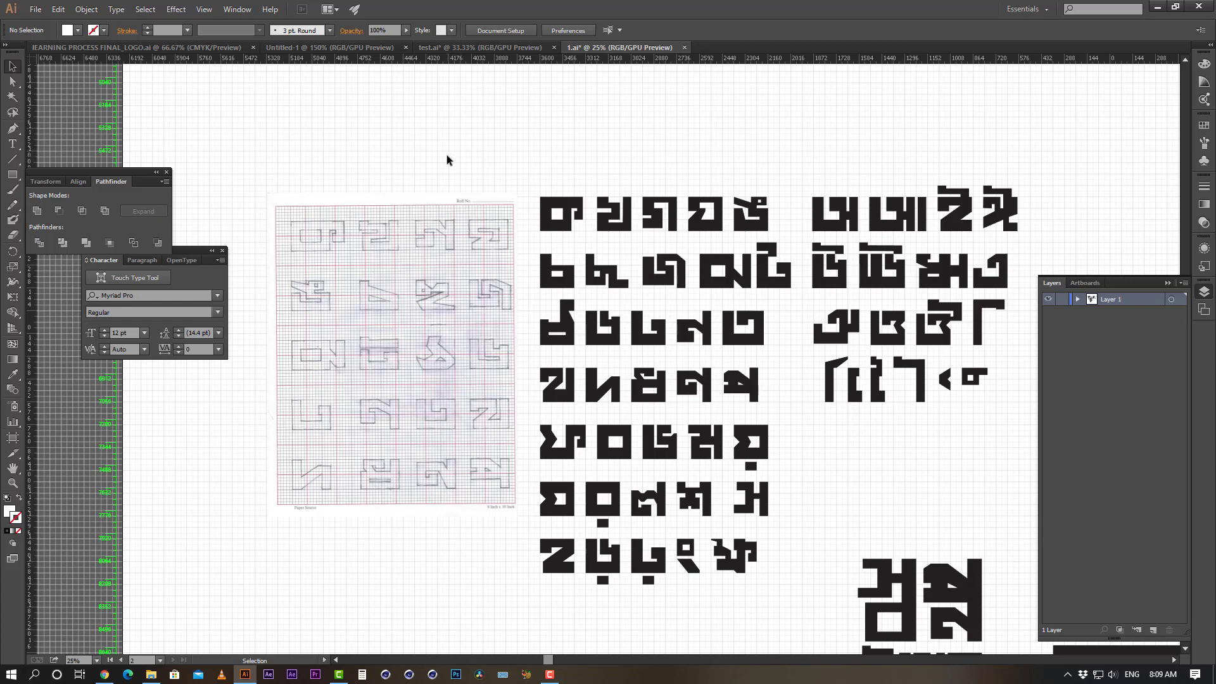
# Compare the hand-drawn letters on the duplicated sheet with their black vector versions, inspecting the alphabet's first letter
pyautogui.click(359, 223)
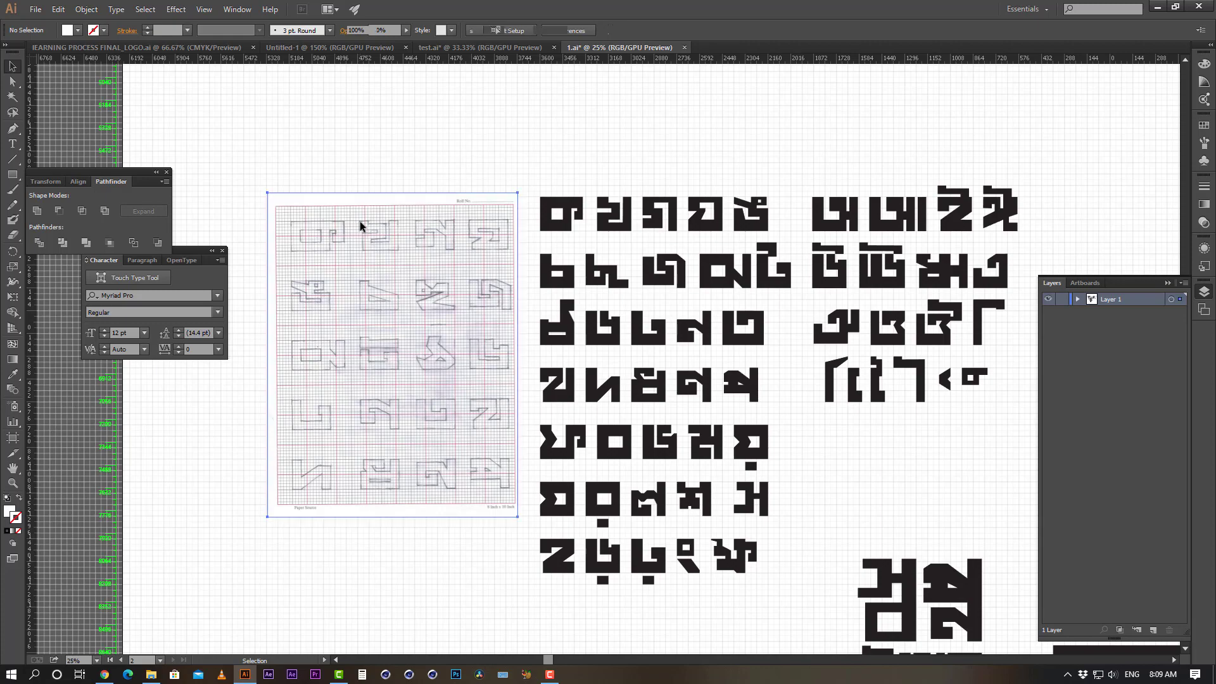
pyautogui.press('z')
pyautogui.click(387, 227)
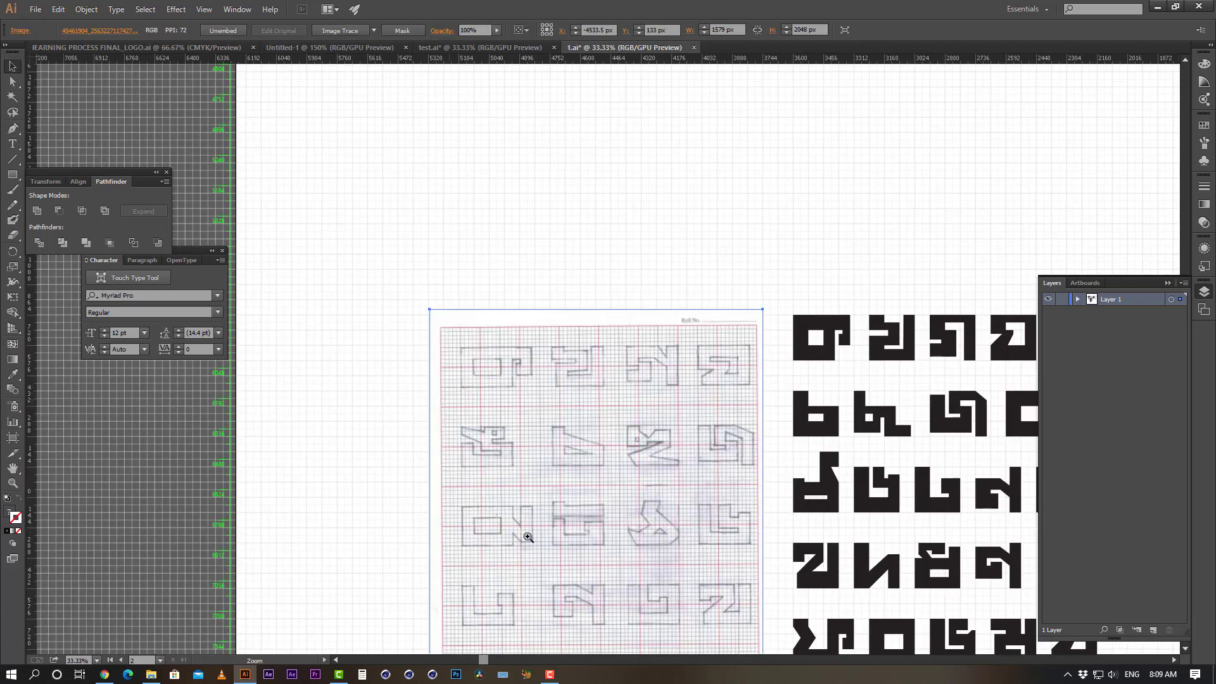
pyautogui.hscroll(3, 625, 400)
pyautogui.hscroll(-2, 786, 298)
pyautogui.click(868, 216)
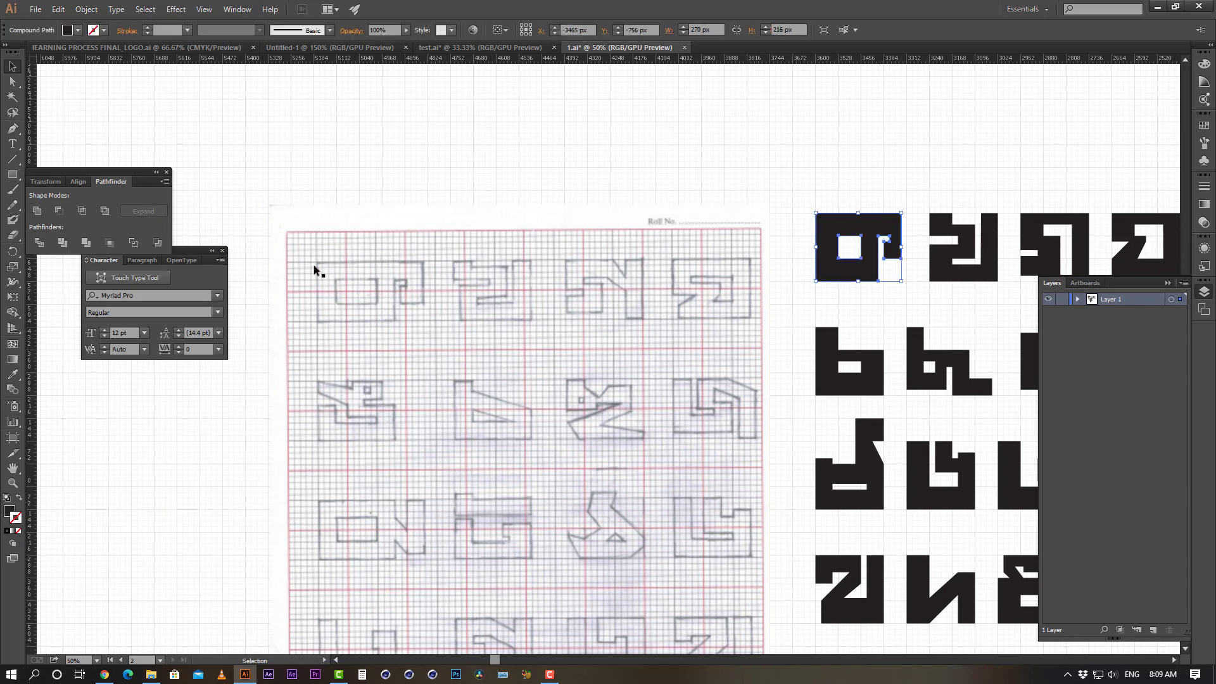
pyautogui.press('space')
pyautogui.moveTo(611, 283); pyautogui.dragTo(598, 262)
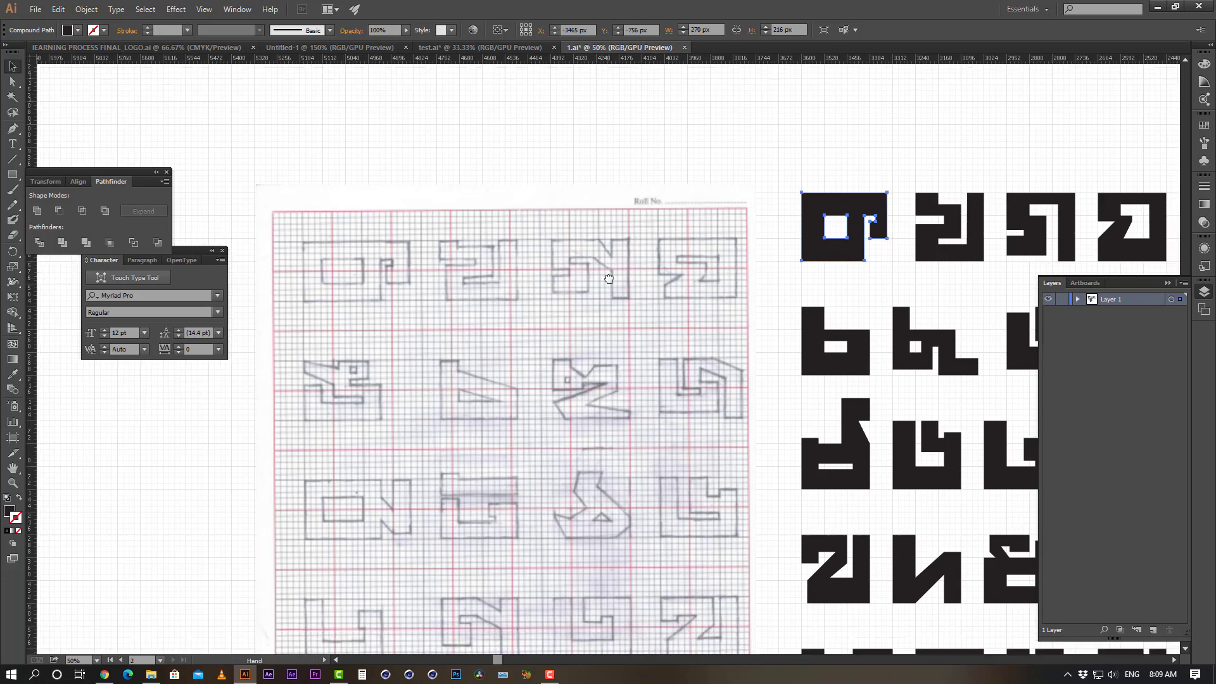
pyautogui.click(622, 174)
pyautogui.press('space')
pyautogui.moveTo(910, 297); pyautogui.dragTo(929, 253)
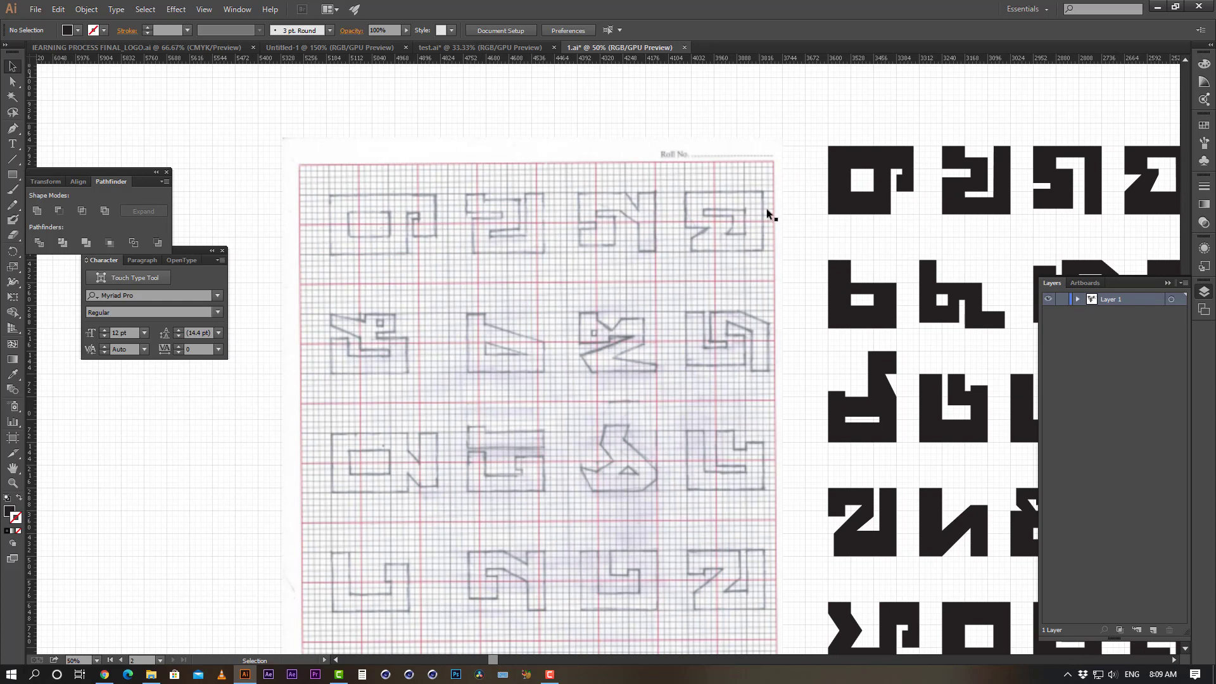
# Compare the full duplicated sketch sheet with the black vector alphabet, starting from the alphabet's first letter
pyautogui.click(853, 162)
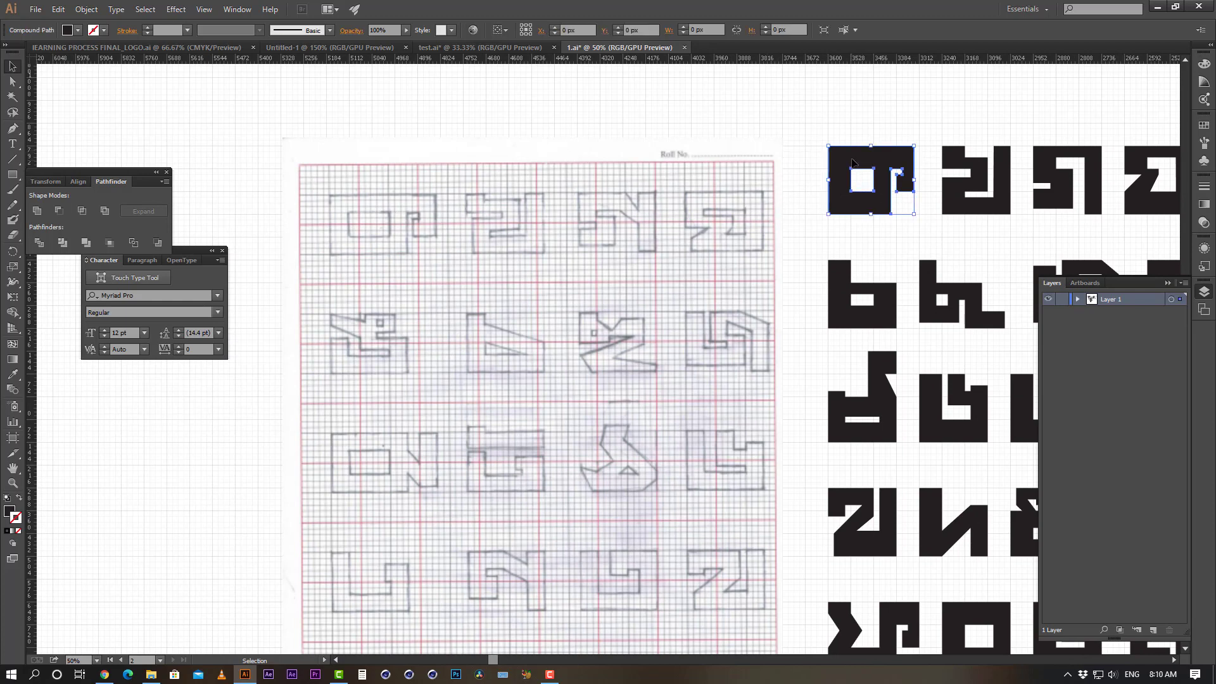
pyautogui.click(855, 122)
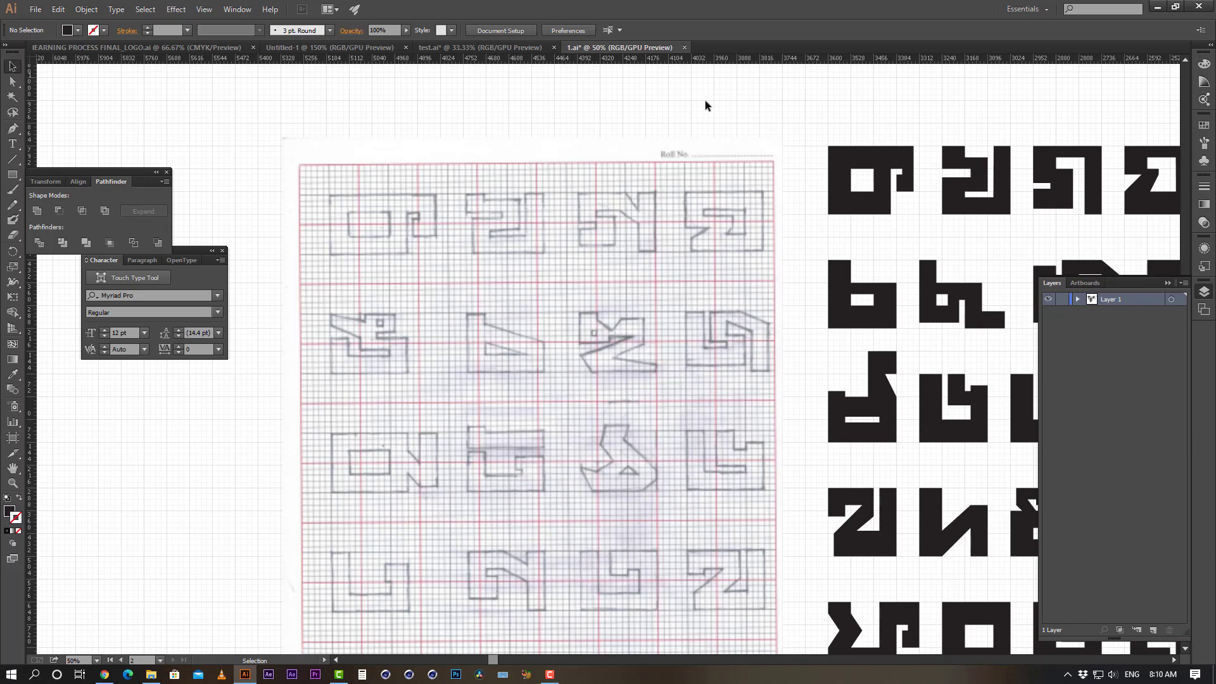
pyautogui.hotkey('ctrl', '-')
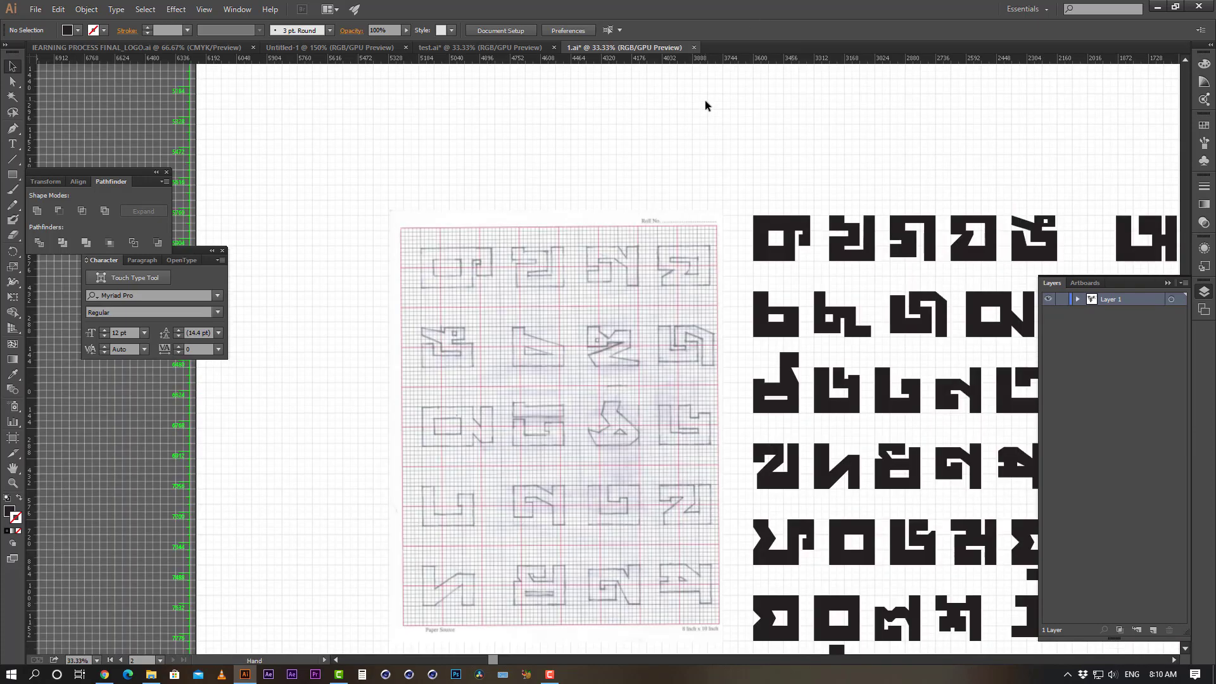
pyautogui.moveTo(814, 405); pyautogui.dragTo(590, 328)
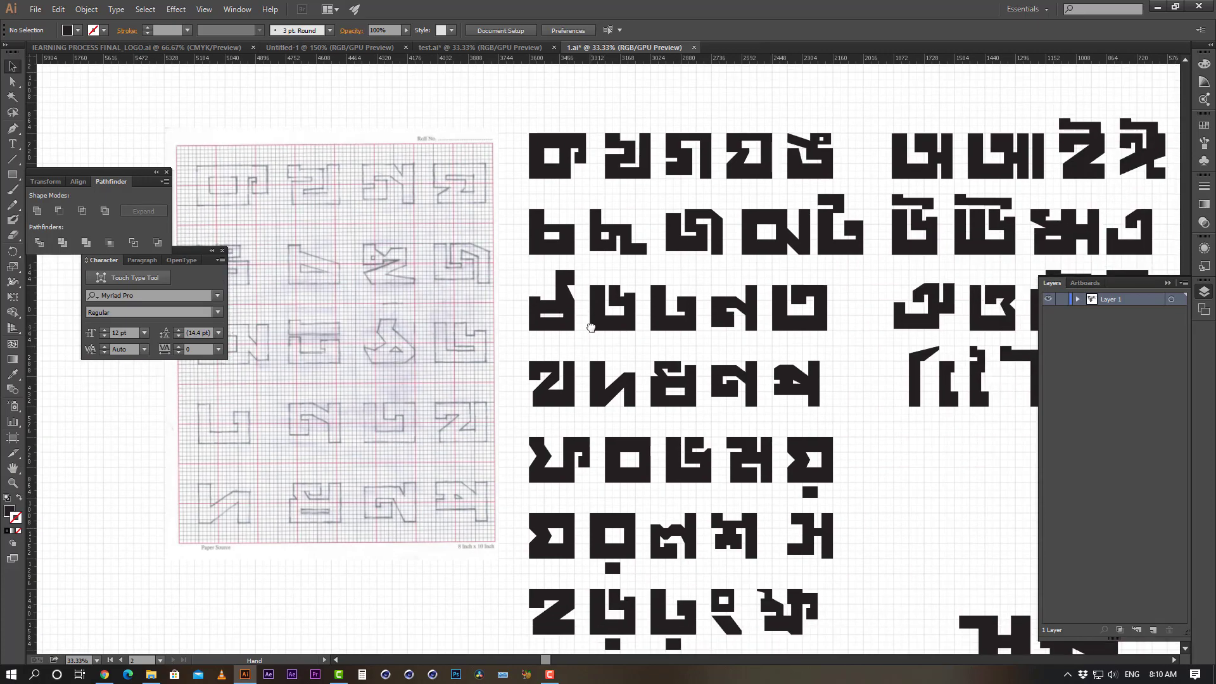
pyautogui.moveTo(649, 297); pyautogui.dragTo(660, 297)
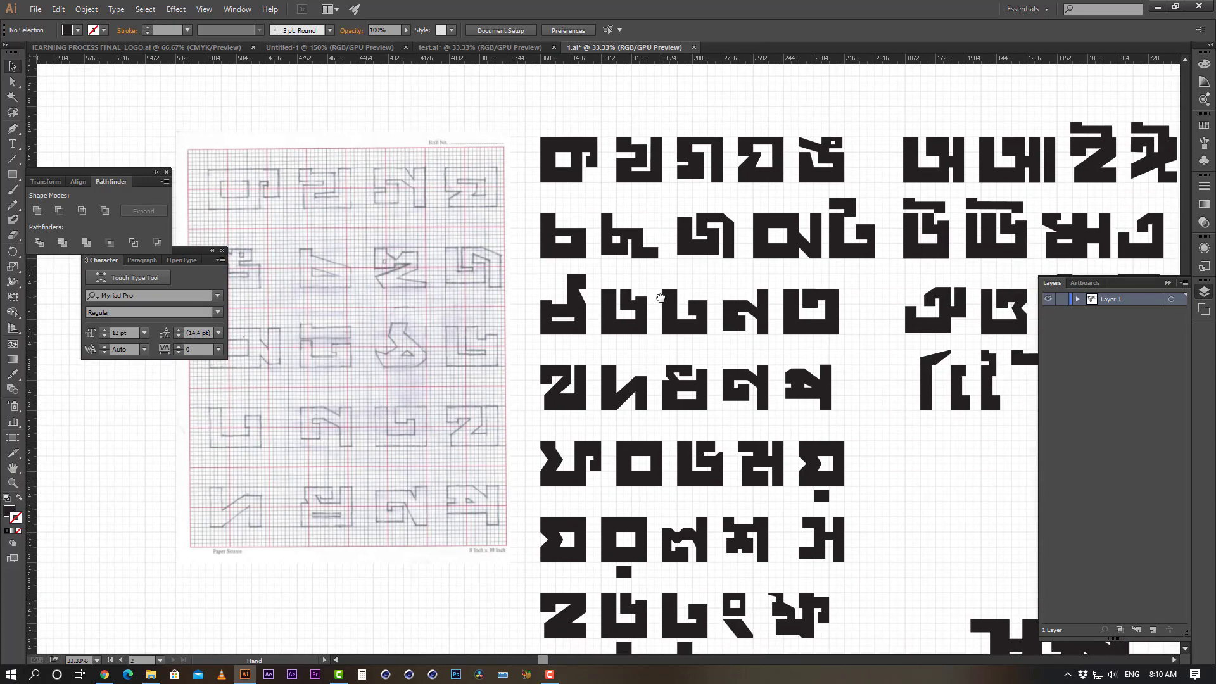
pyautogui.click(380, 290)
pyautogui.click(127, 493)
pyautogui.moveTo(359, 402); pyautogui.dragTo(357, 430)
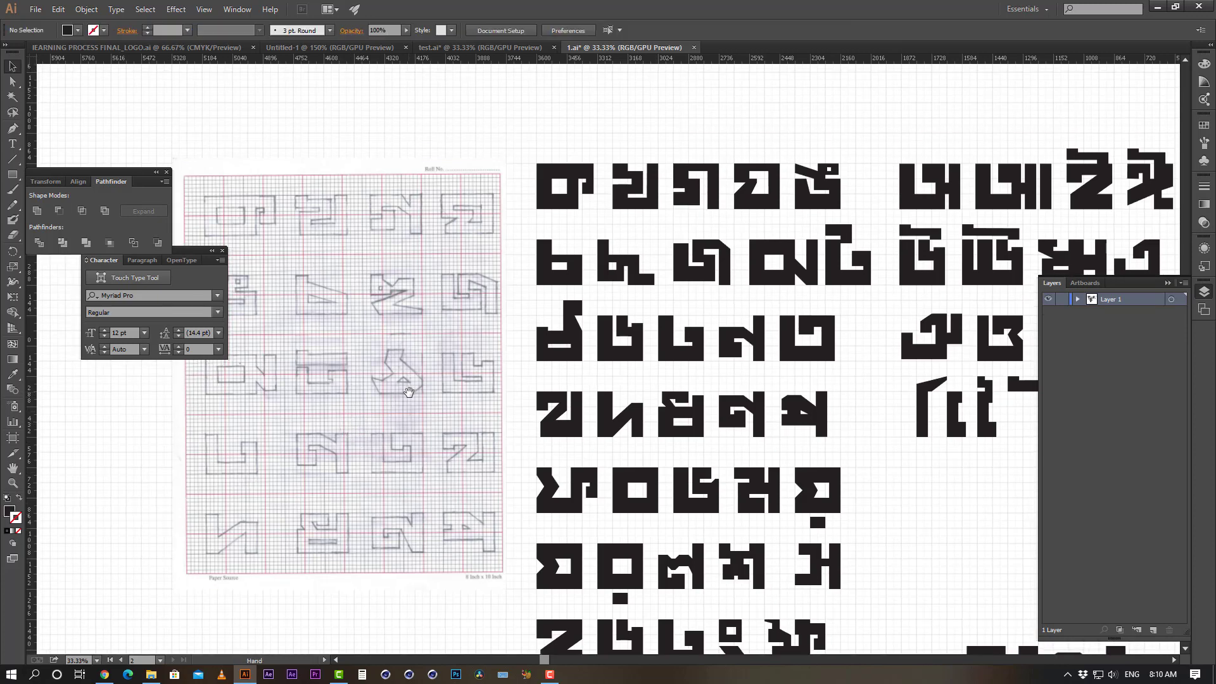
pyautogui.moveTo(416, 299); pyautogui.dragTo(426, 304)
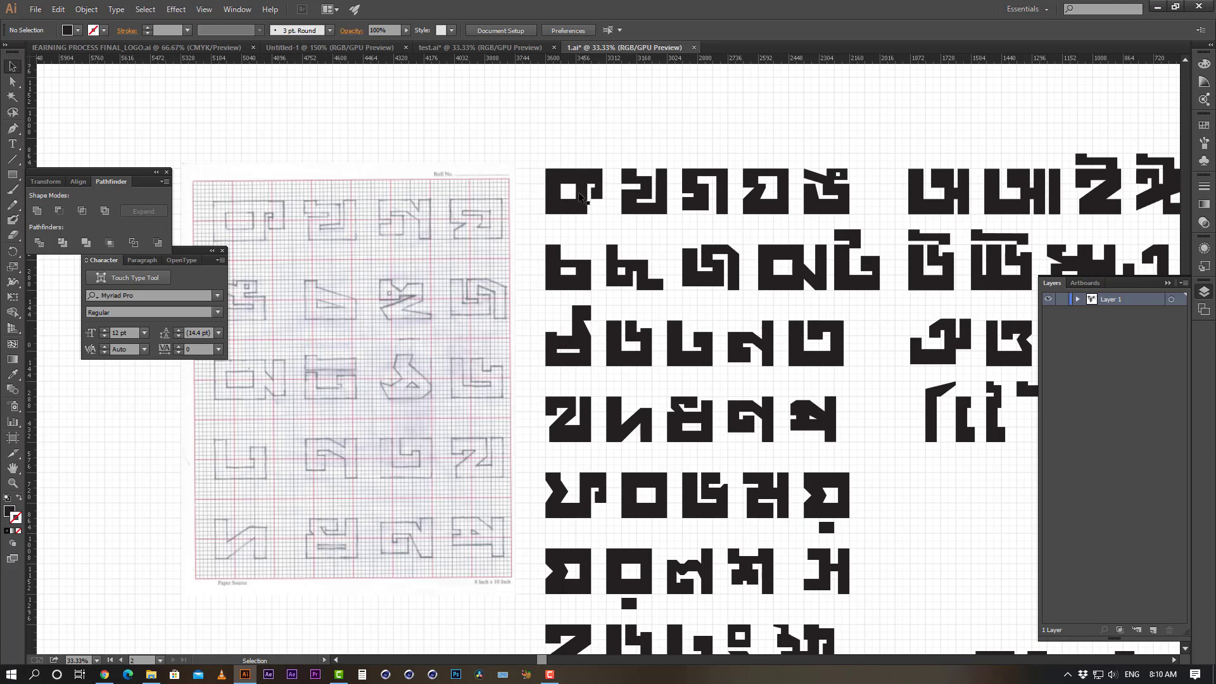
# Inspect the black alphabet's first letter up close against the grid and compare the first rows with their sketches
pyautogui.press('a')
pyautogui.keyDown('ctrl'); pyautogui.click(589, 193); pyautogui.keyUp('ctrl')
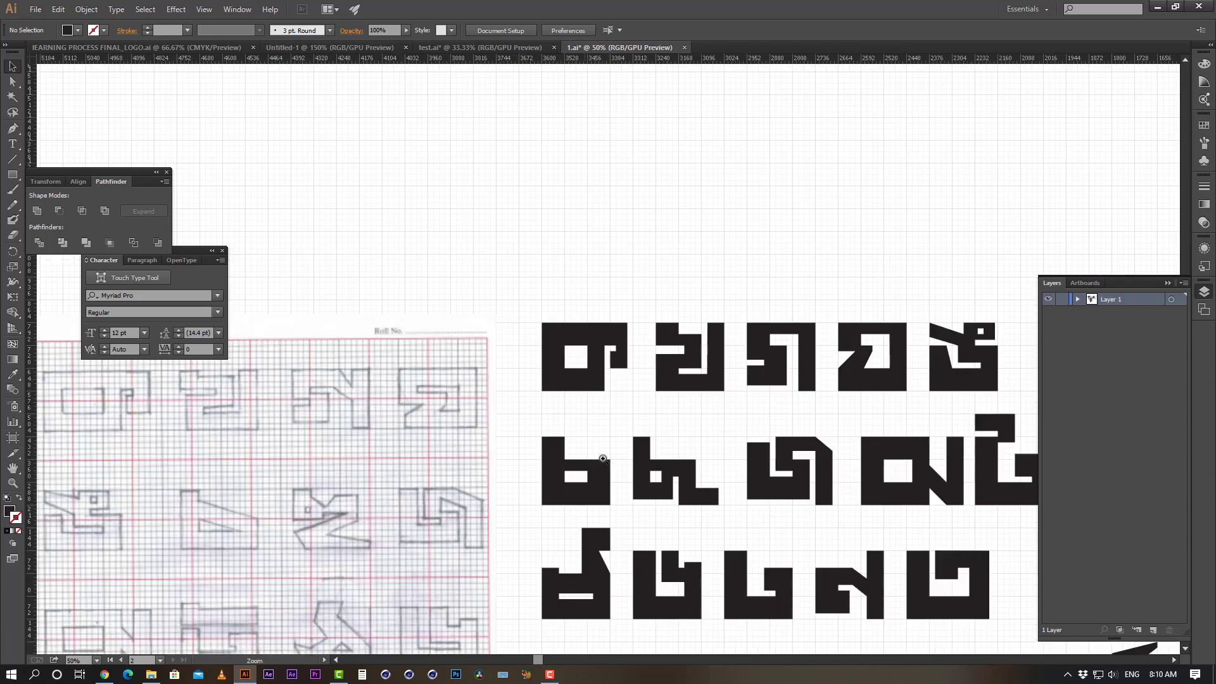
pyautogui.keyDown('ctrl'); pyautogui.click(570, 306); pyautogui.keyUp('ctrl')
pyautogui.keyDown('ctrl'); pyautogui.click(570, 345); pyautogui.keyUp('ctrl')
pyautogui.keyDown('ctrl'); pyautogui.click(551, 386); pyautogui.keyUp('ctrl')
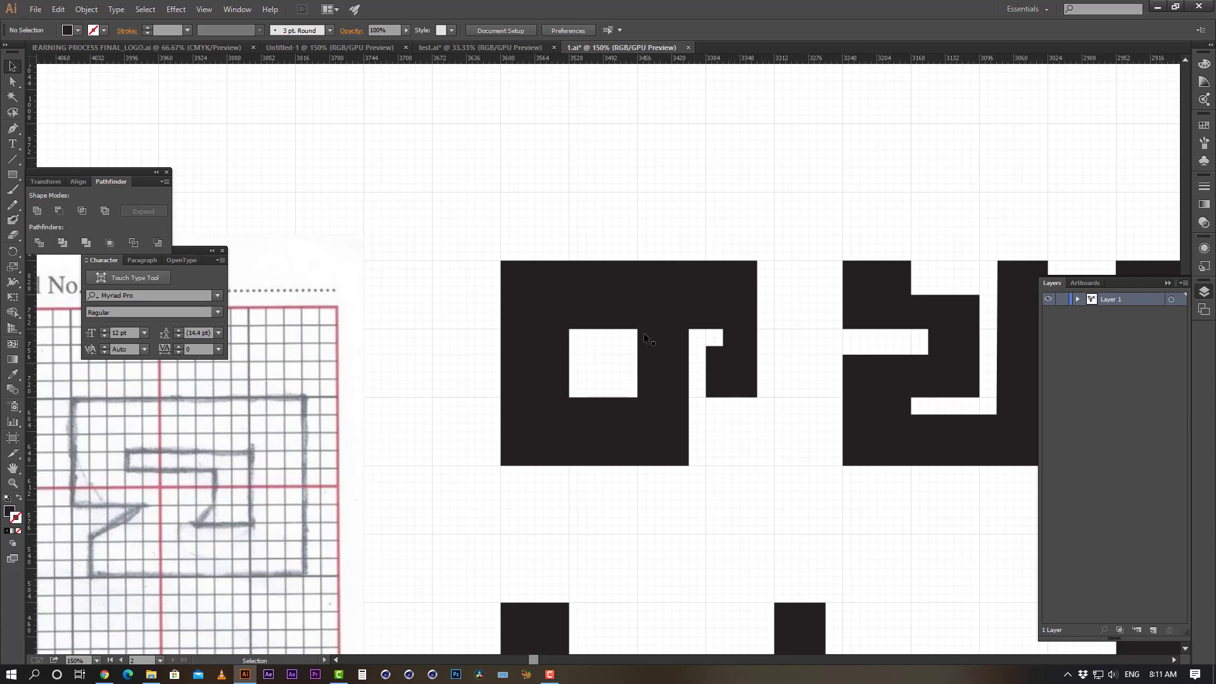
pyautogui.hotkey('ctrl', '-')
pyautogui.hotkey('ctrl', '-')
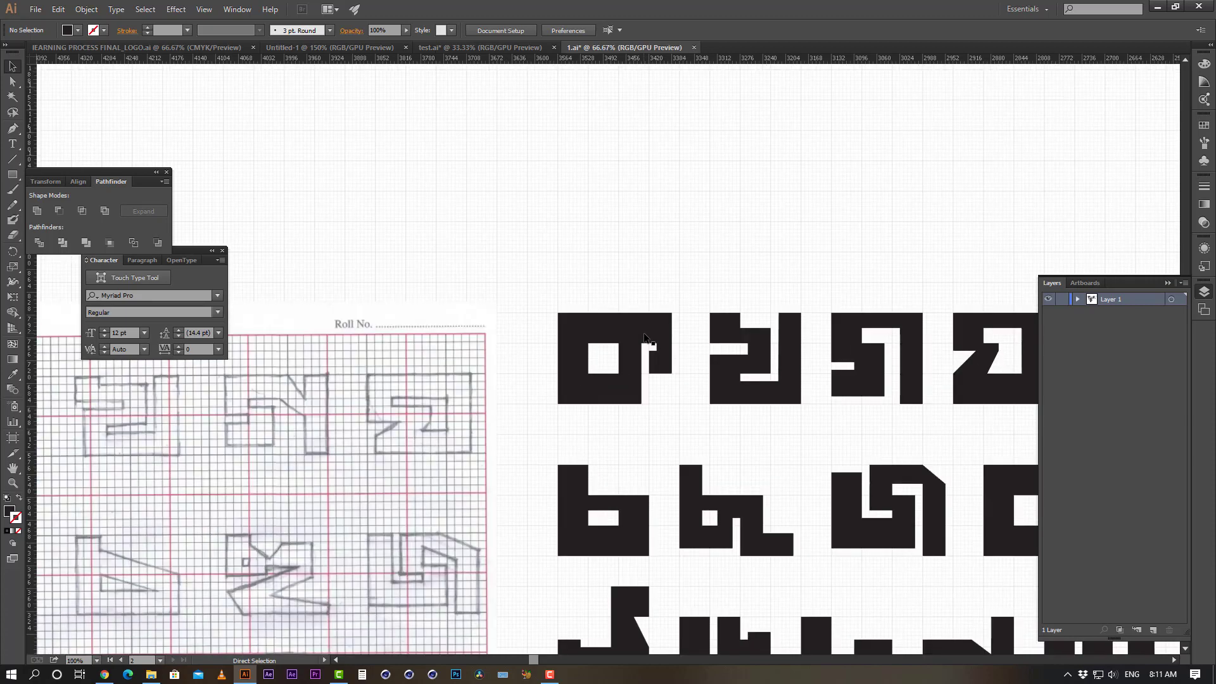
pyautogui.hotkey('ctrl', '-')
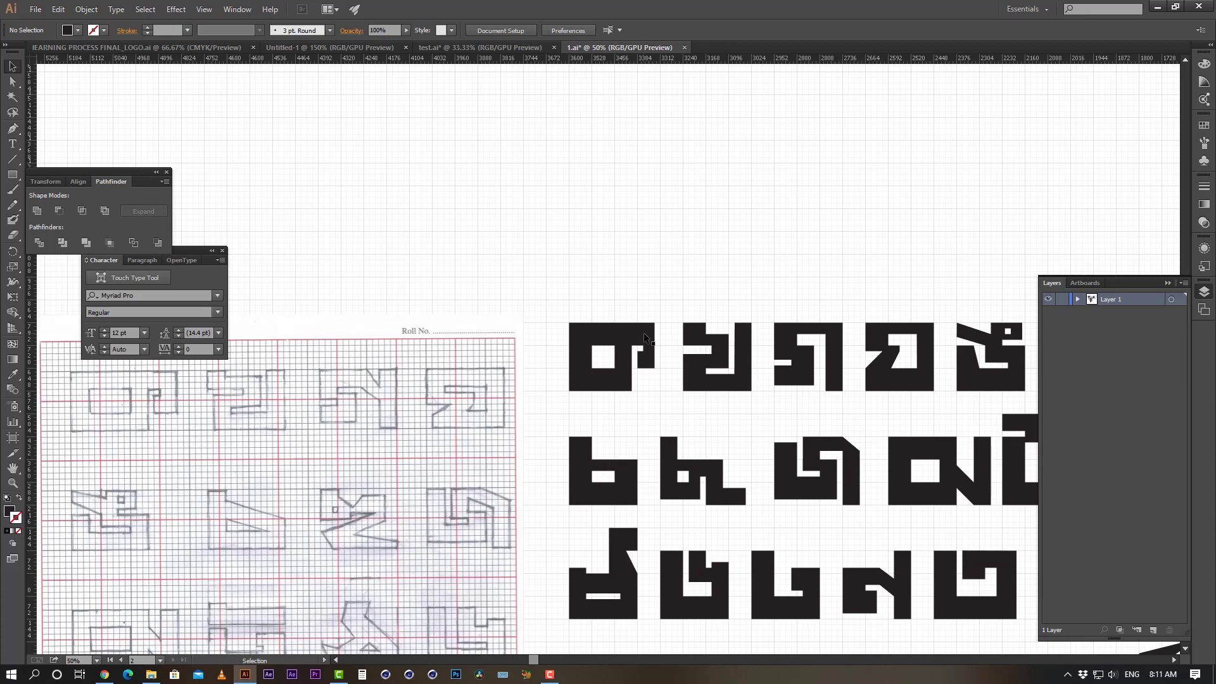
pyautogui.press('ctrl')
pyautogui.hotkey('ctrl', '-')
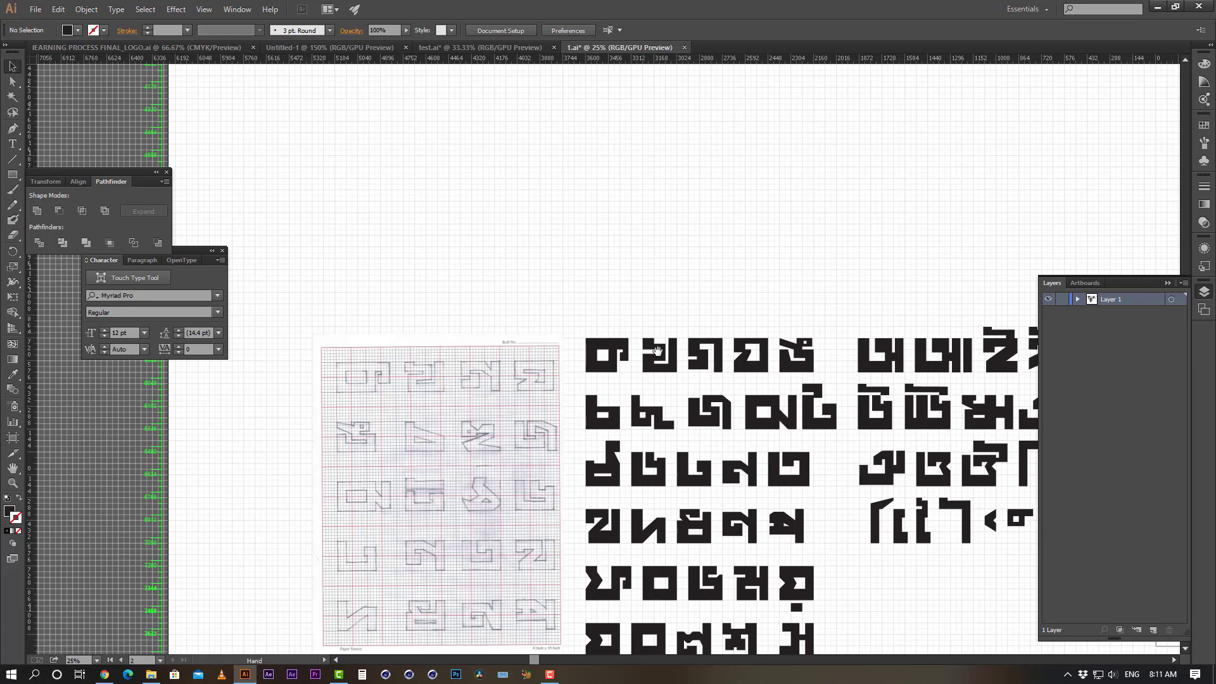
# Examine the sample Bangla words below the alphabet, from the large two-letter word down to the pair of large two-word samples
pyautogui.scroll(-8, 699, 442)
pyautogui.hscroll(5, 767, 414)
pyautogui.hscroll(4, 593, 369)
pyautogui.scroll(-2, 589, 355)
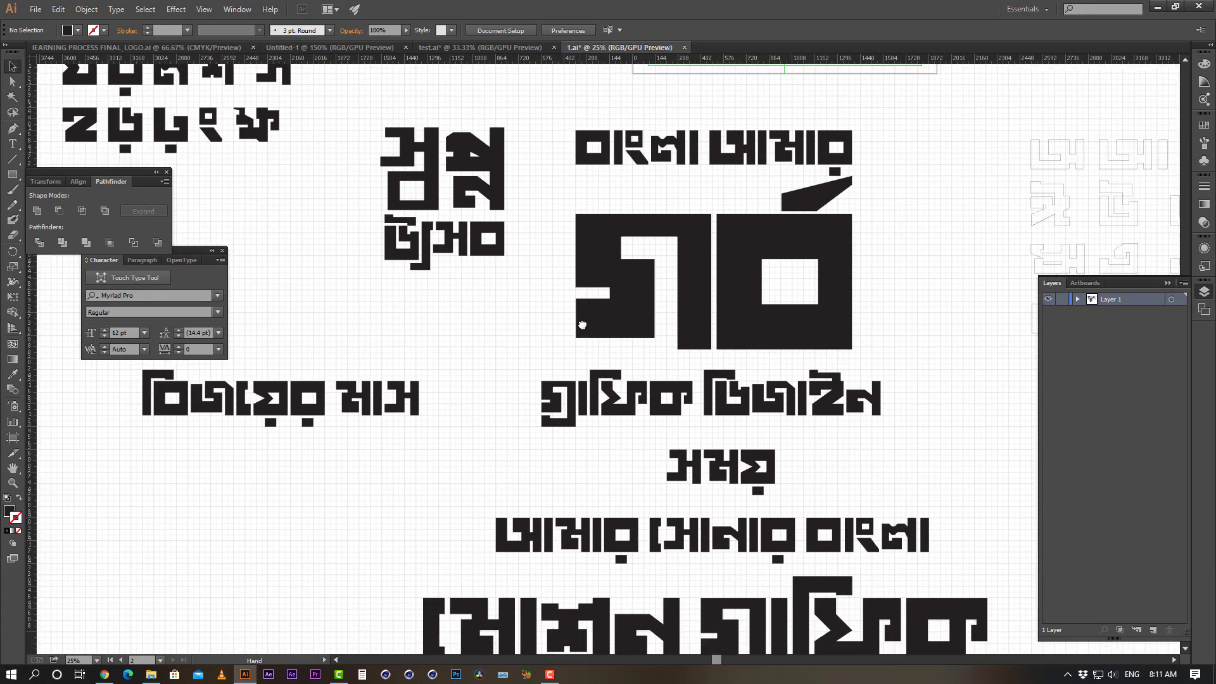
pyautogui.scroll(-4, 582, 332)
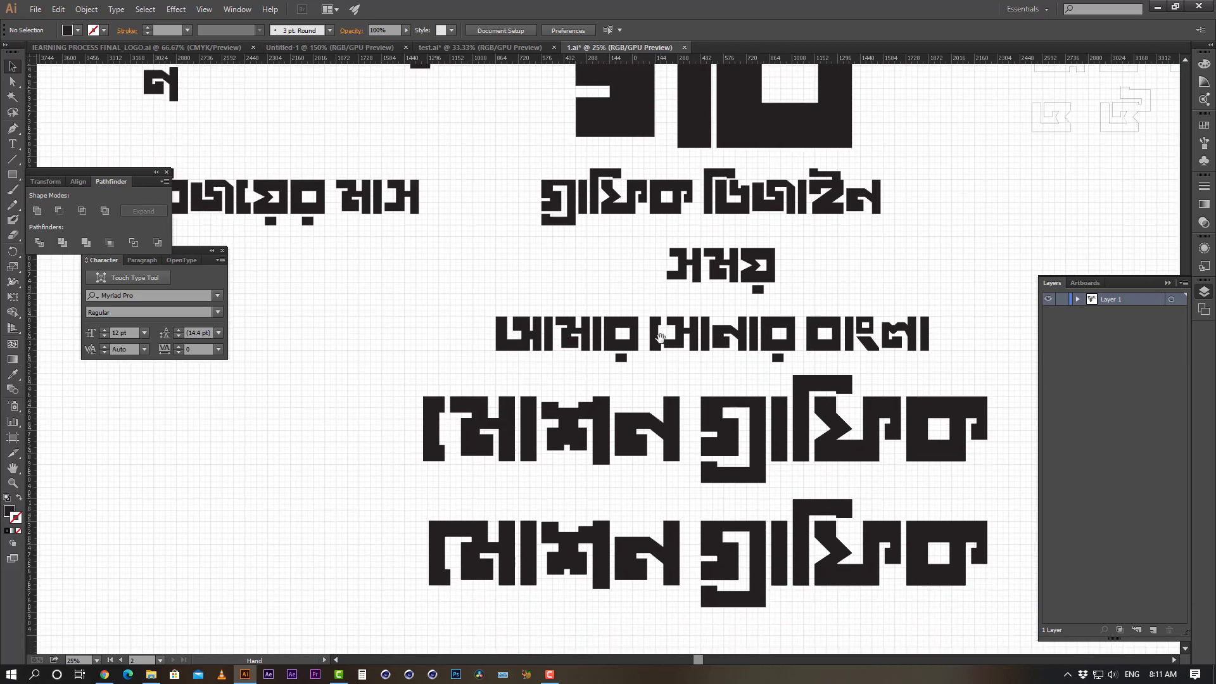
pyautogui.scroll(5, 672, 354)
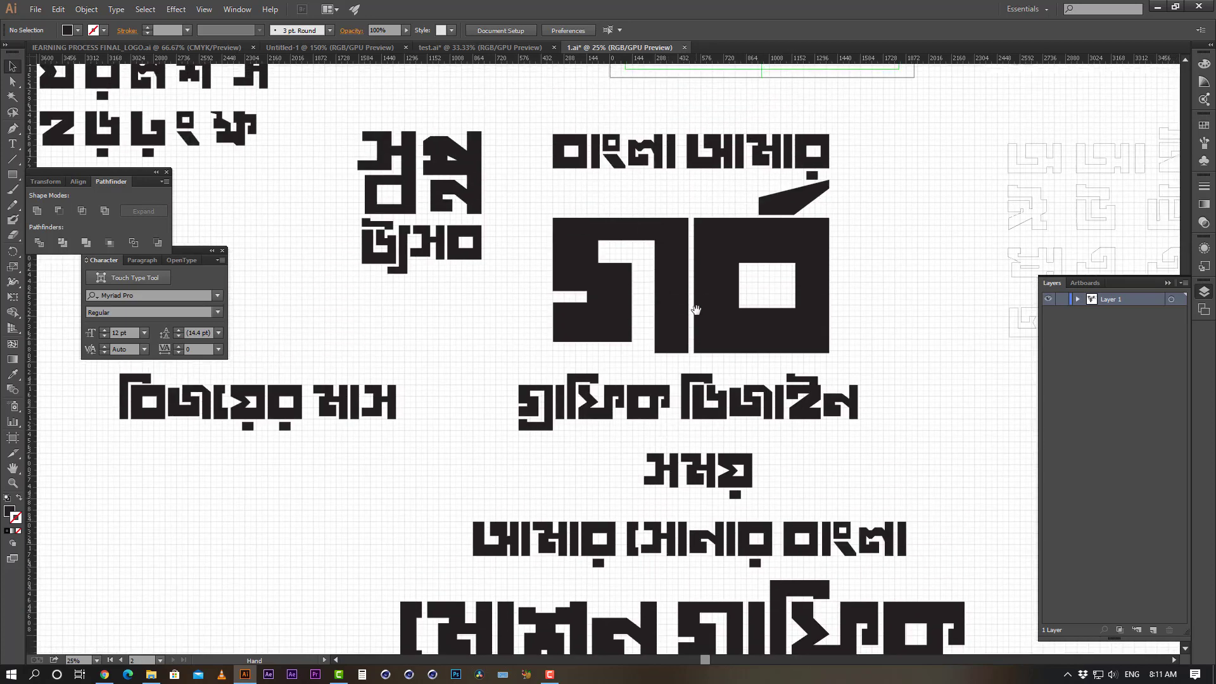
pyautogui.scroll(1, 689, 379)
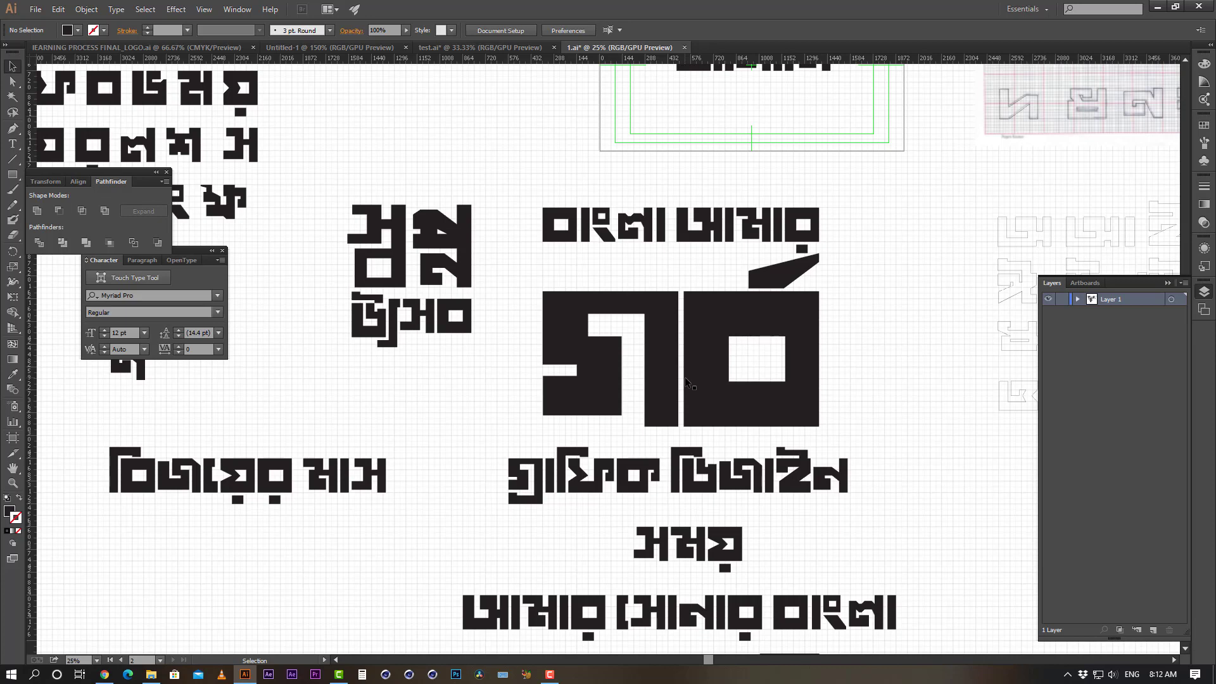
pyautogui.press('z')
pyautogui.click(685, 378)
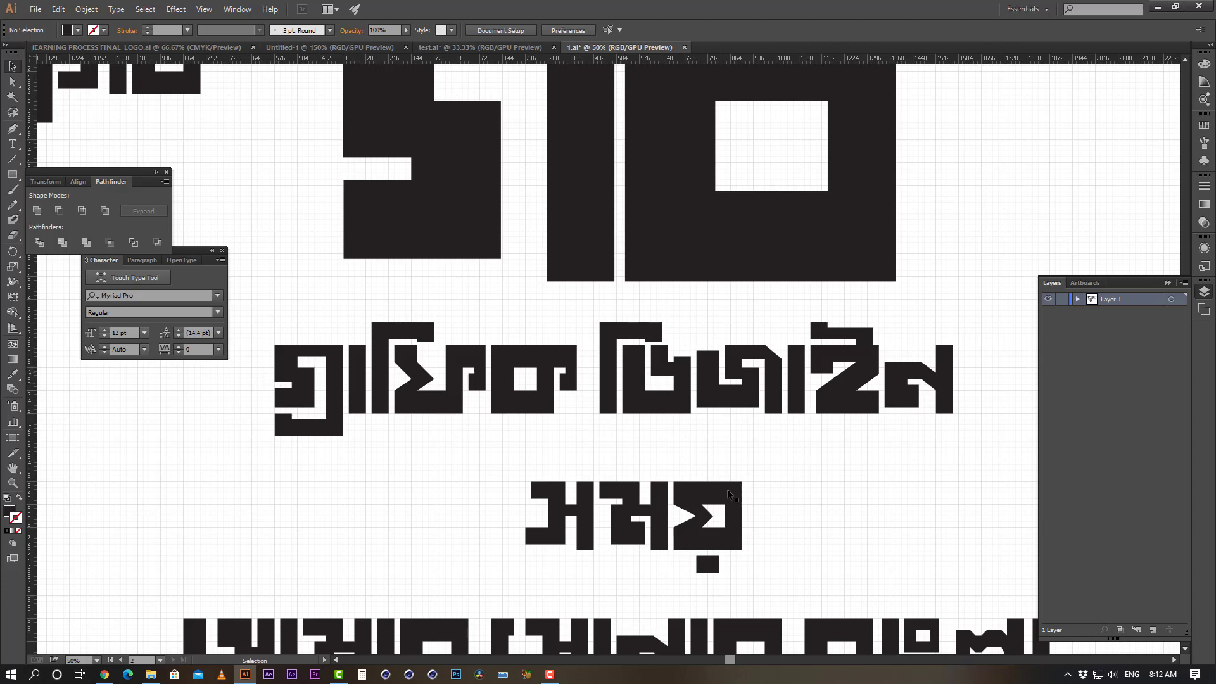
pyautogui.scroll(-5, 331, 480)
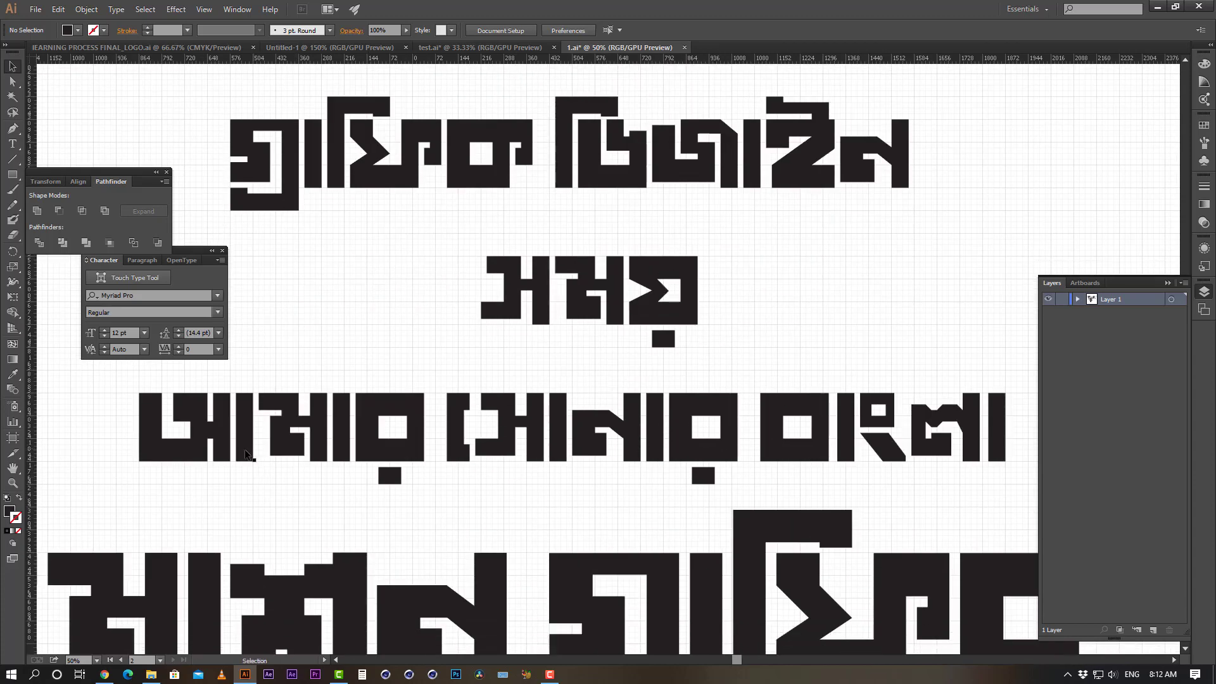
pyautogui.scroll(-7, 786, 440)
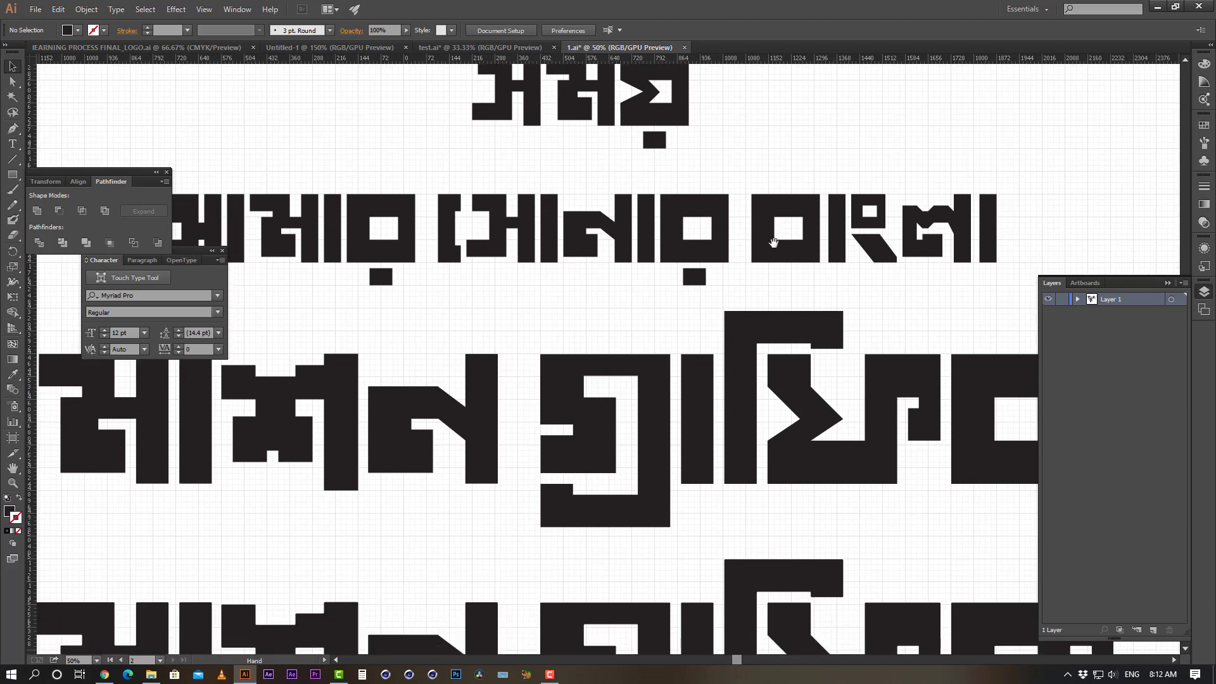
pyautogui.scroll(-1, 773, 231)
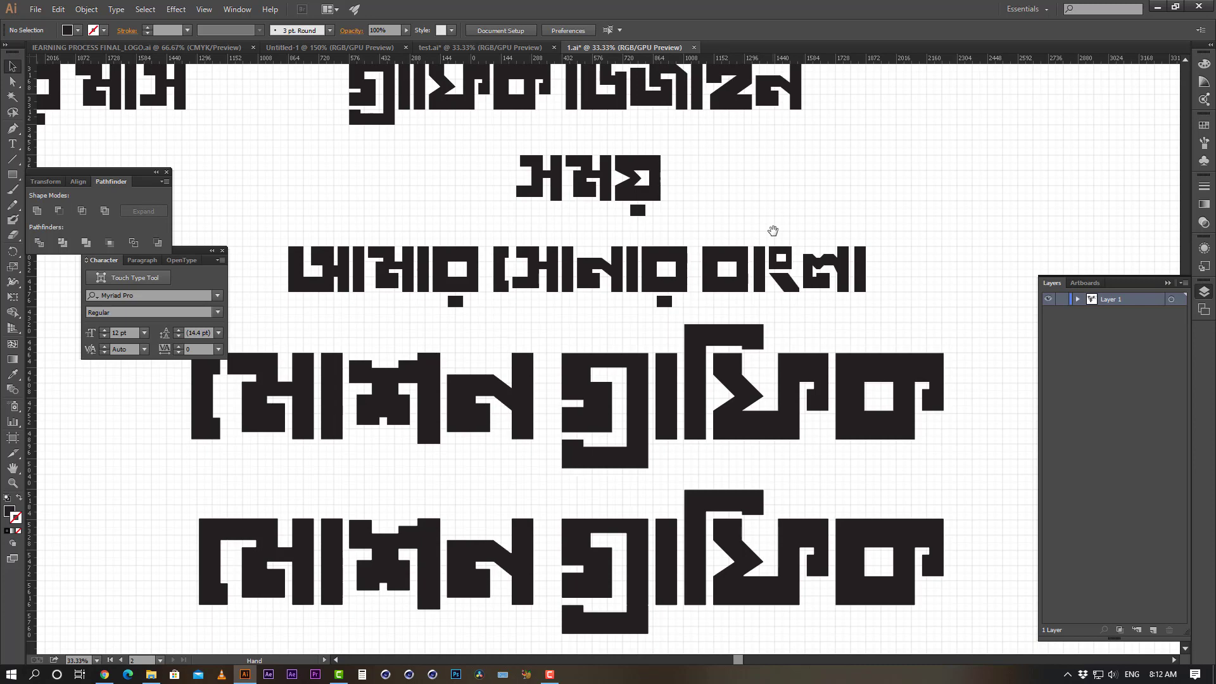
# Examine the two-line lettering sample at the bottom of the artboard
pyautogui.hotkey('ctrl', '-')
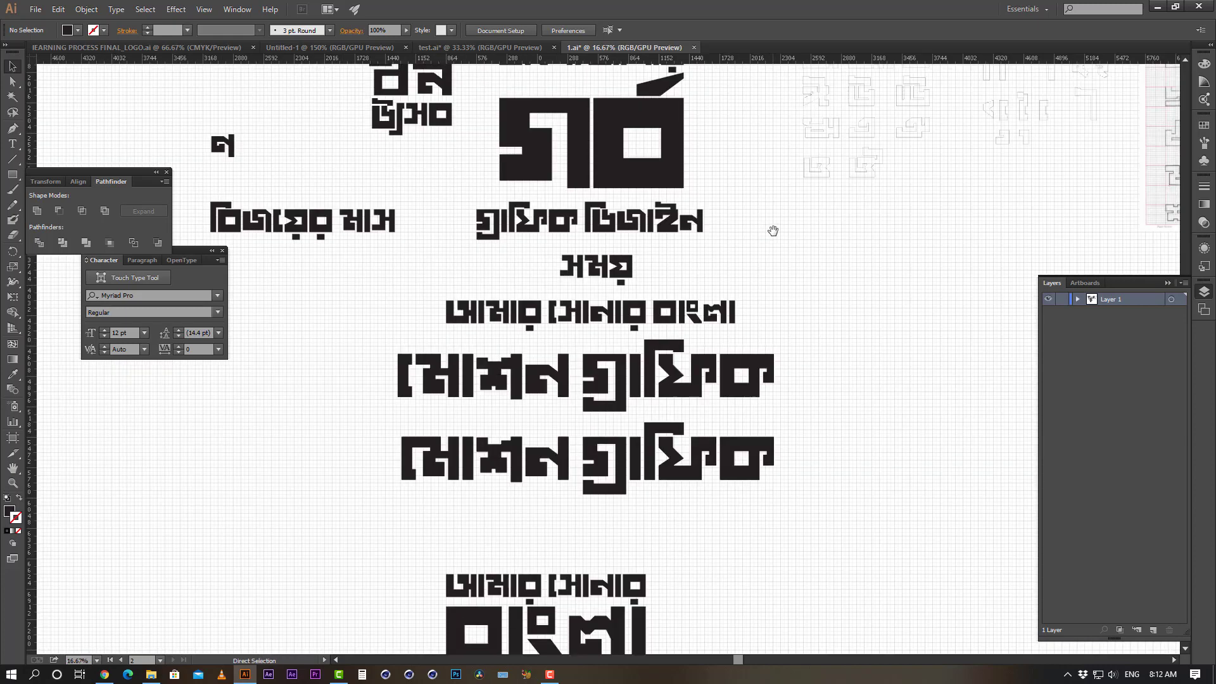
pyautogui.hotkey('ctrl', '-')
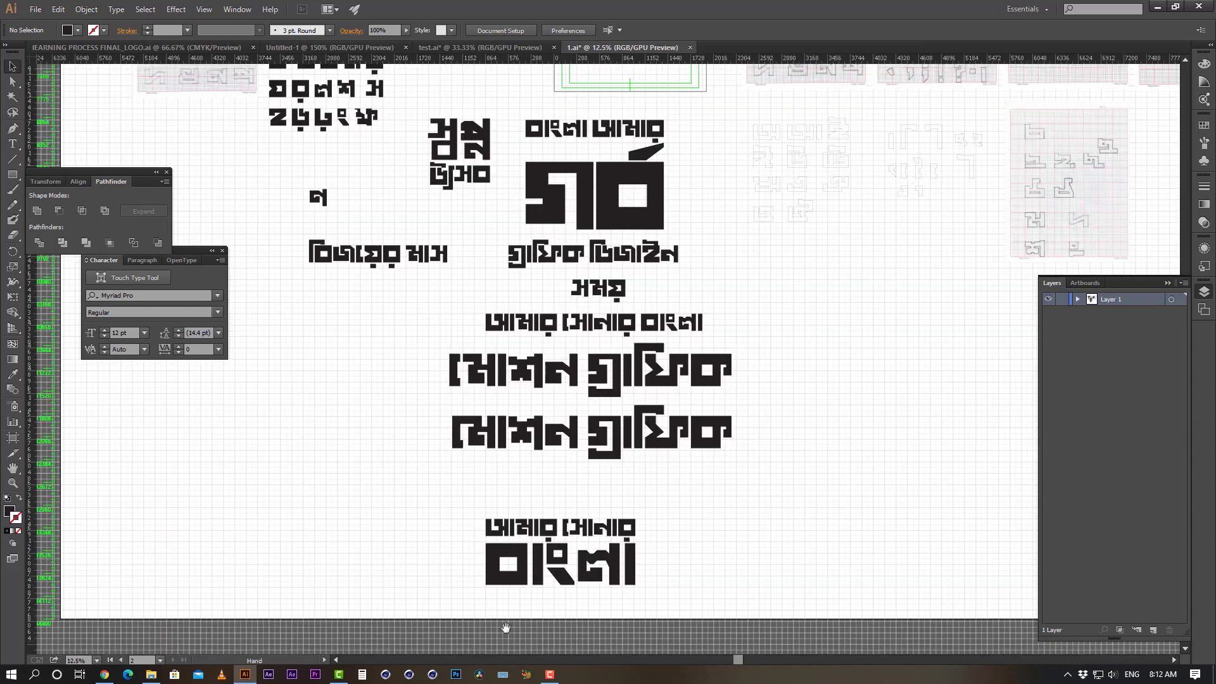
pyautogui.click(618, 547)
pyautogui.click(594, 475)
pyautogui.moveTo(560, 387); pyautogui.dragTo(578, 454)
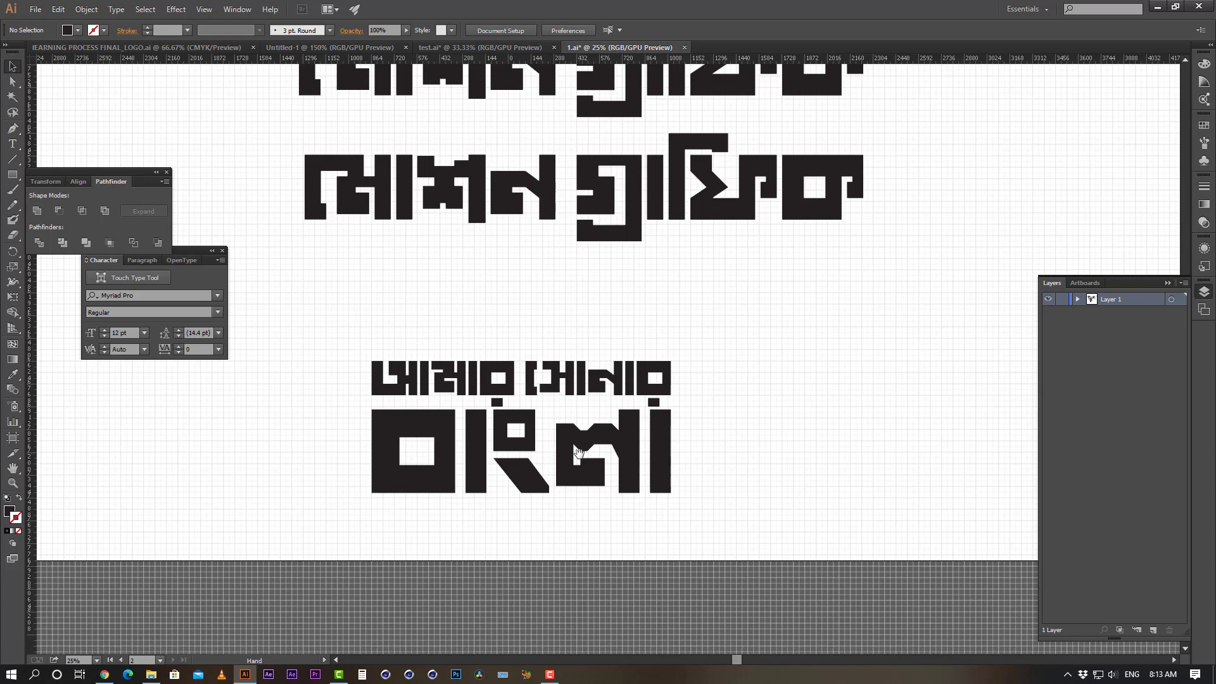
# View the whole lettering layout and examine the row of original graph-paper sketch sheets beside the small artboard
pyautogui.hotkey('ctrl', '0')
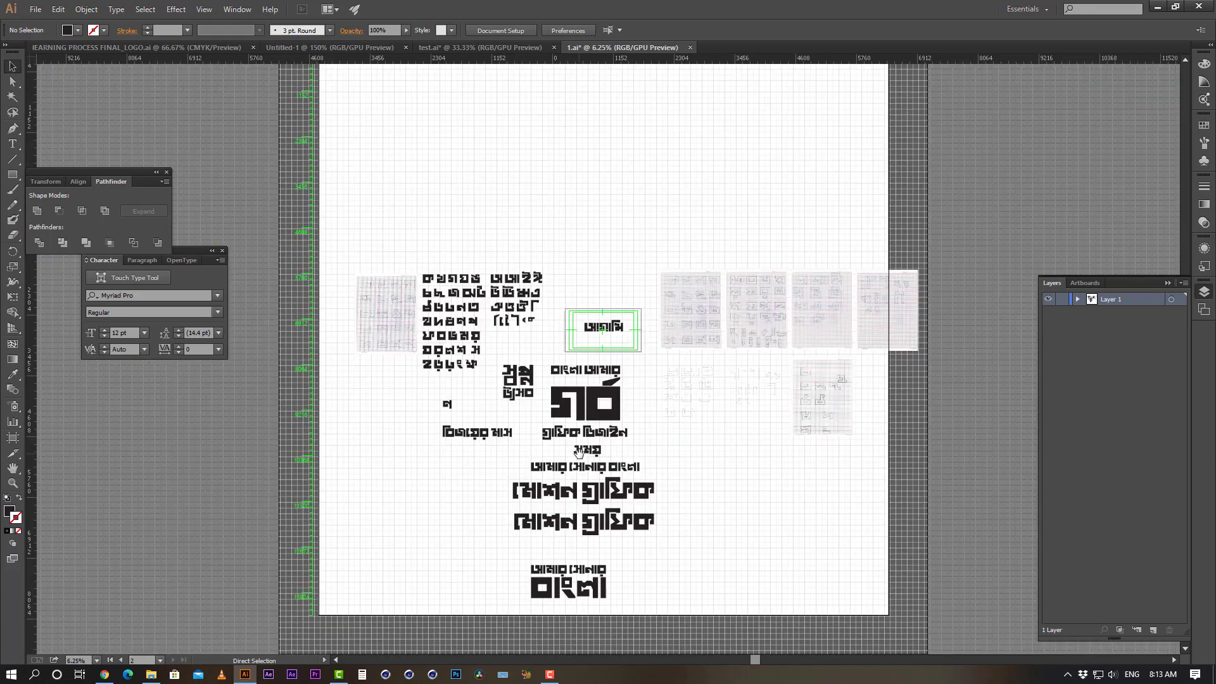
pyautogui.keyDown('ctrl'); pyautogui.click(734, 280); pyautogui.keyUp('ctrl')
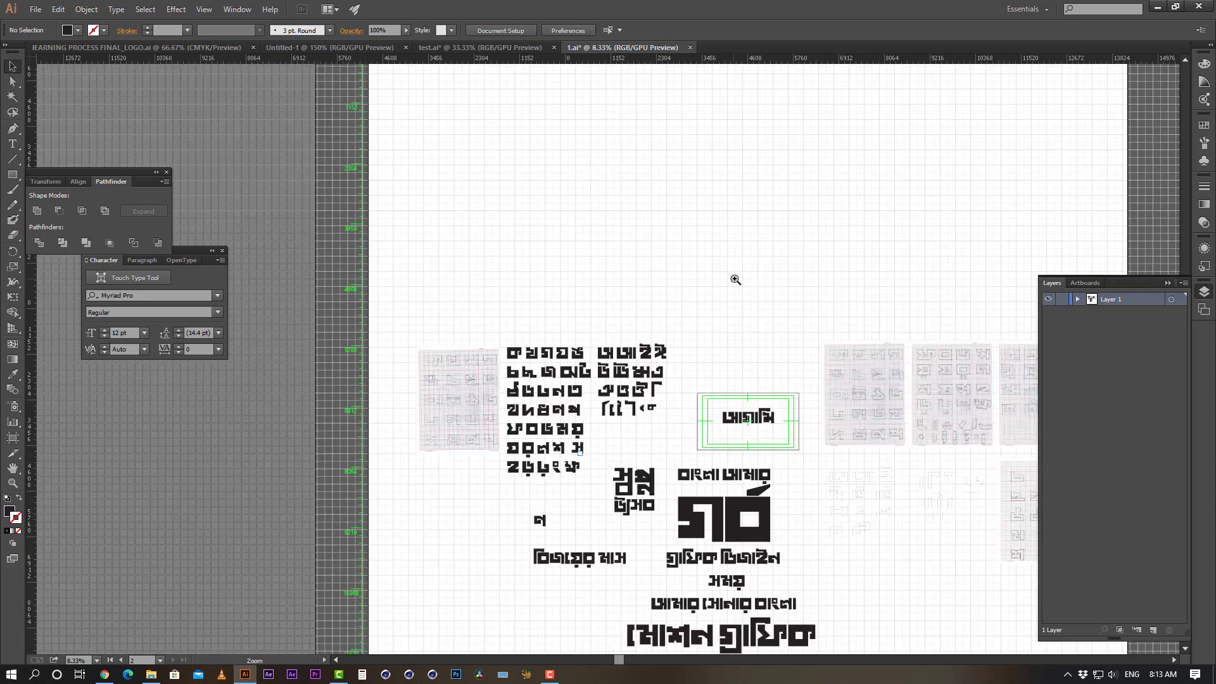
pyautogui.keyDown('ctrl'); pyautogui.click(735, 279); pyautogui.keyUp('ctrl')
pyautogui.moveTo(830, 458); pyautogui.dragTo(637, 380)
pyautogui.keyDown('ctrl'); pyautogui.click(637, 380); pyautogui.keyUp('ctrl')
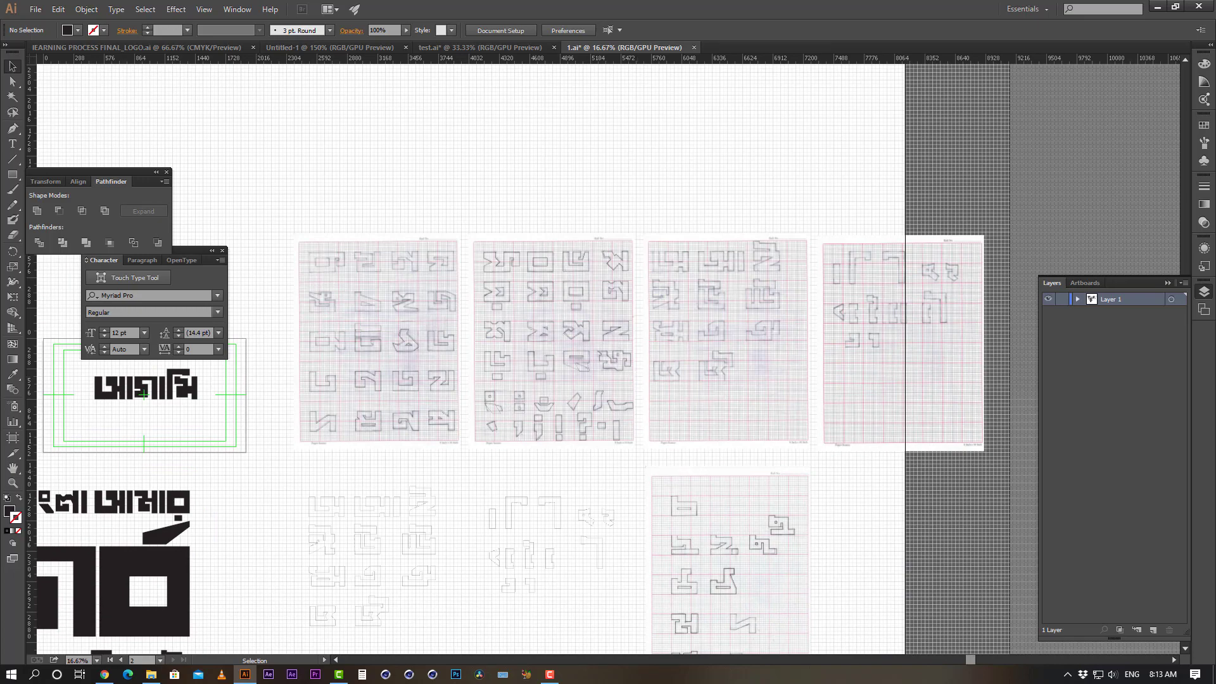
# Switch to Chrome and open facebook.com in a new tab
pyautogui.click(105, 674)
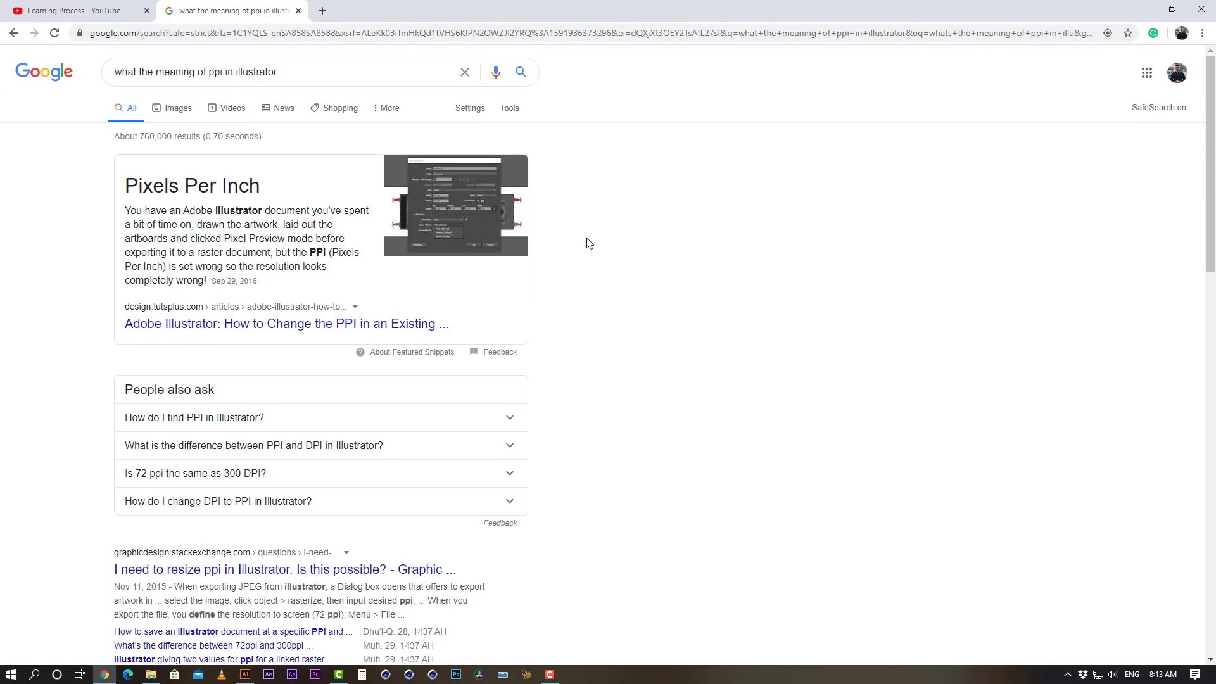
pyautogui.click(322, 11)
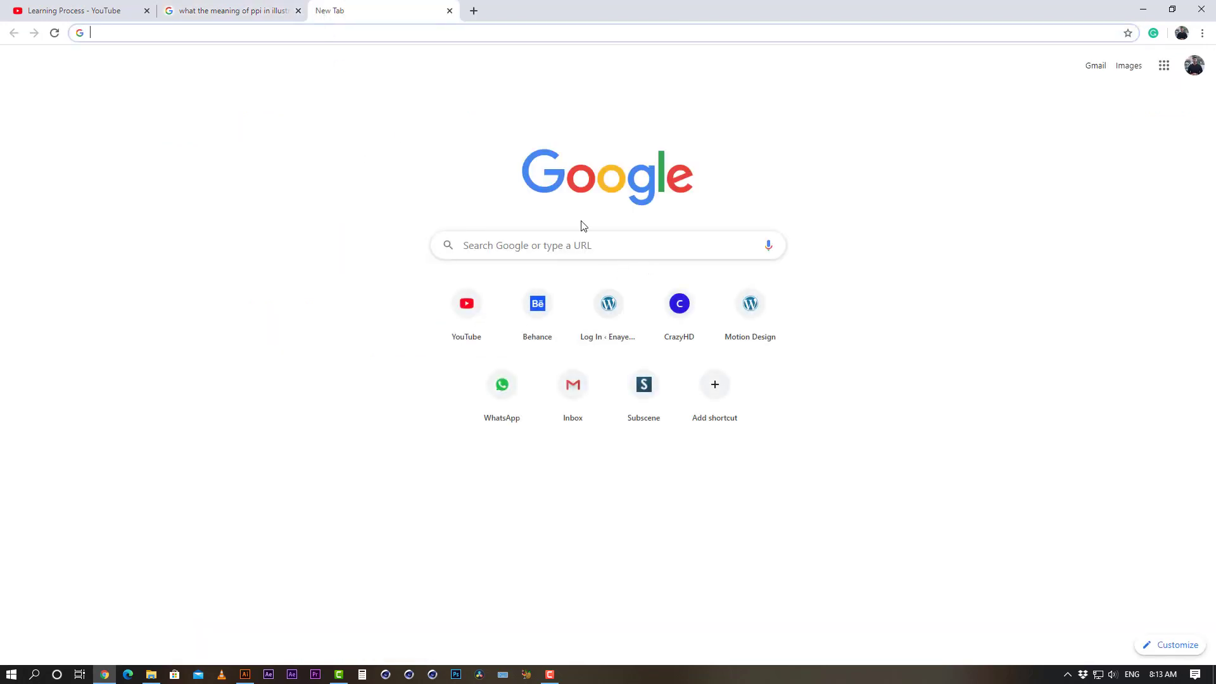
pyautogui.write('f')
pyautogui.click(112, 56)
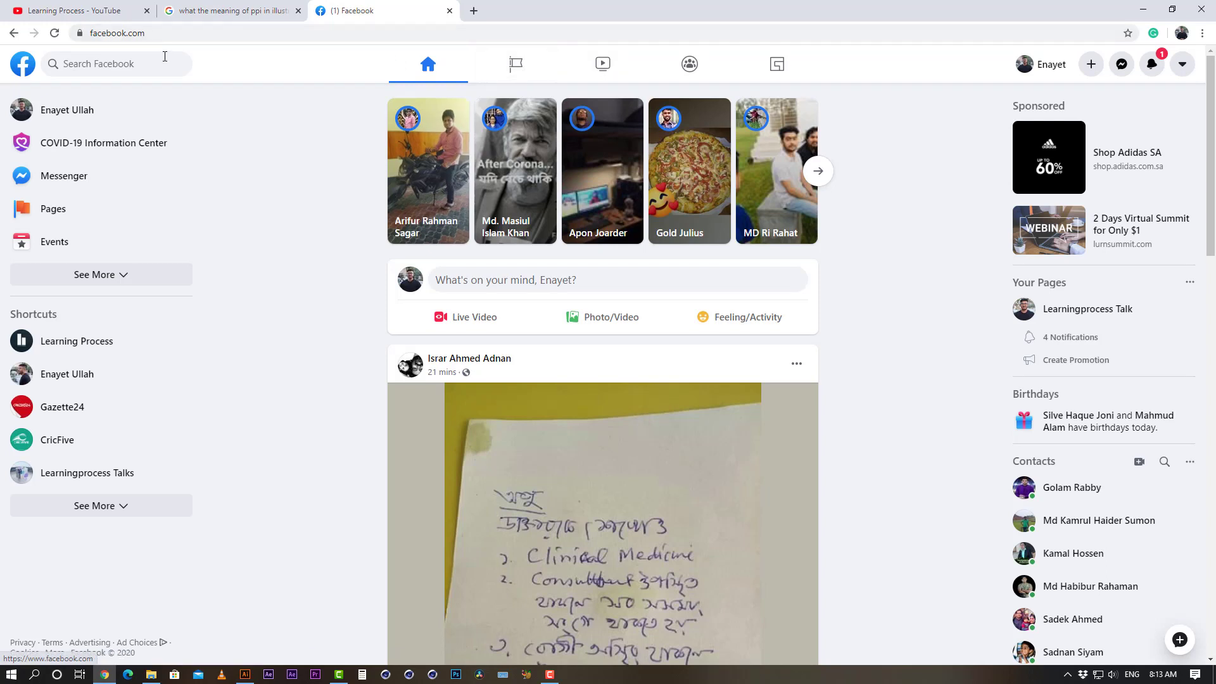
# Search Facebook for the font designer by name and open the designer's profile
pyautogui.click(143, 61)
pyautogui.write('rajon')
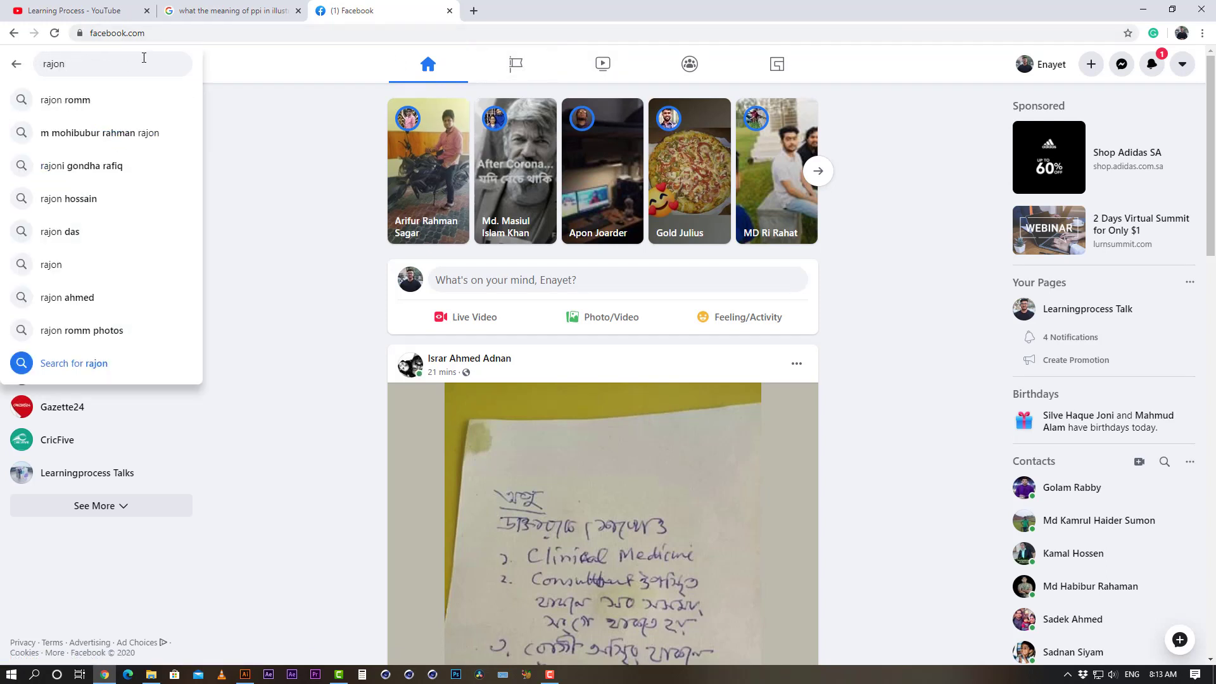
pyautogui.click(71, 133)
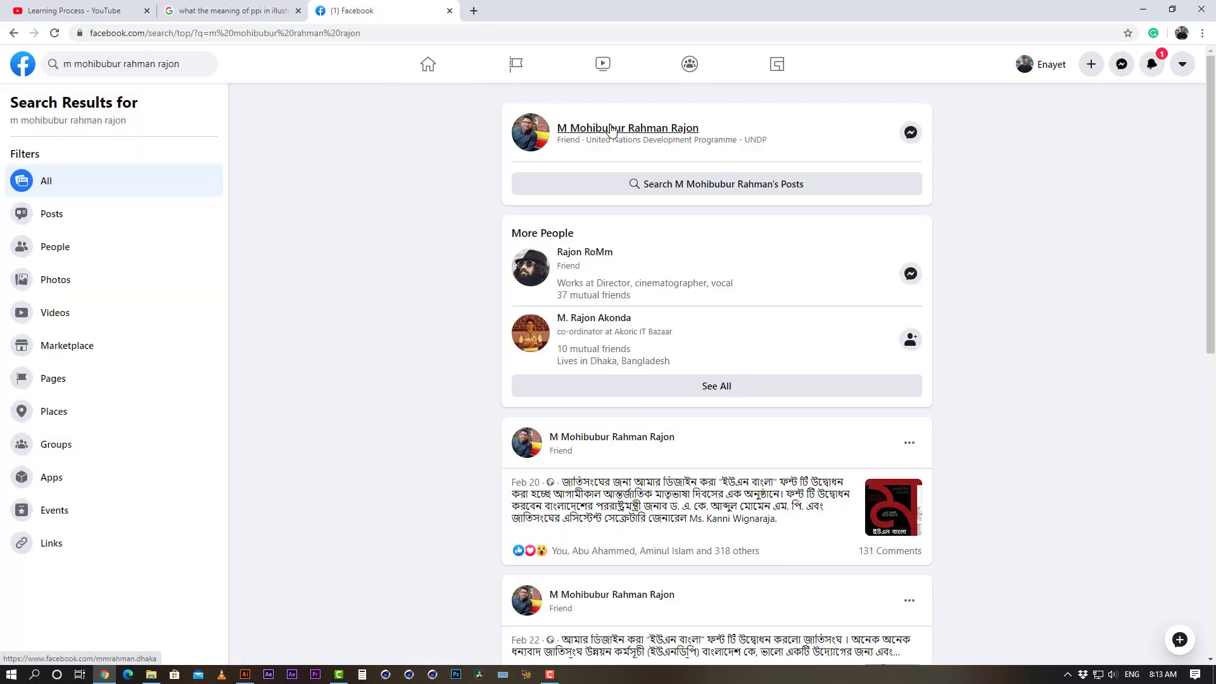
pyautogui.click(610, 128)
# Look through the designer's profile, including the intro details and recent posts
pyautogui.scroll(-5, 982, 225)
pyautogui.scroll(1, 982, 227)
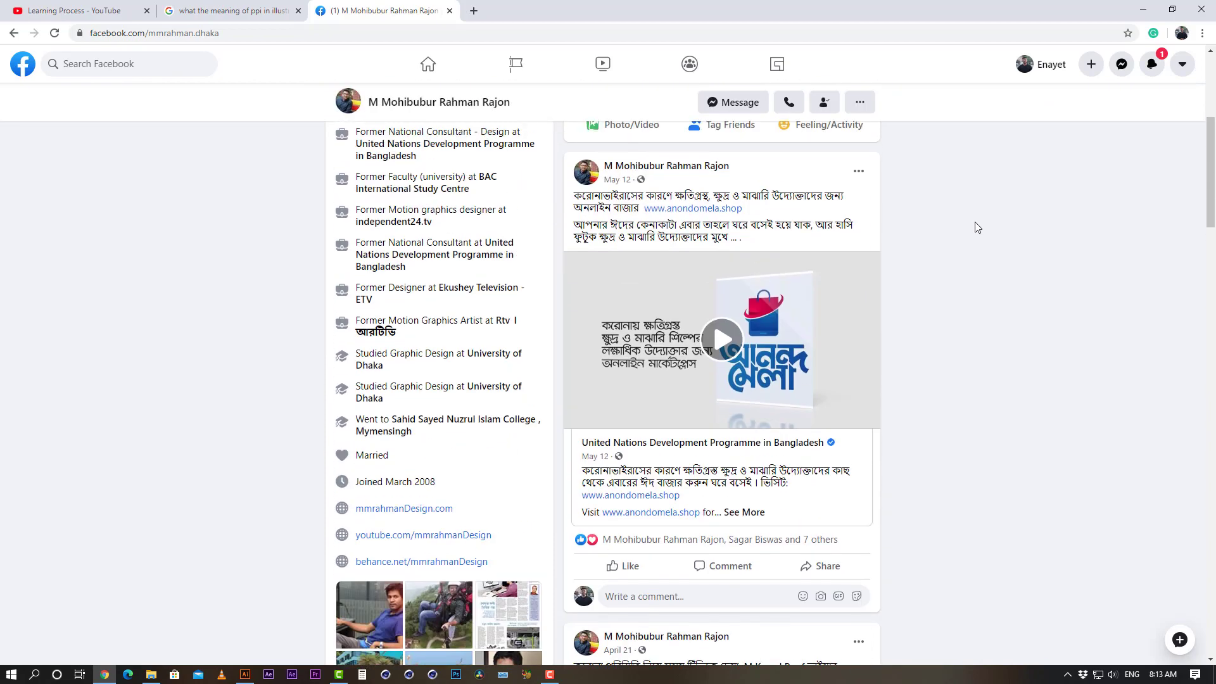
pyautogui.scroll(5, 972, 227)
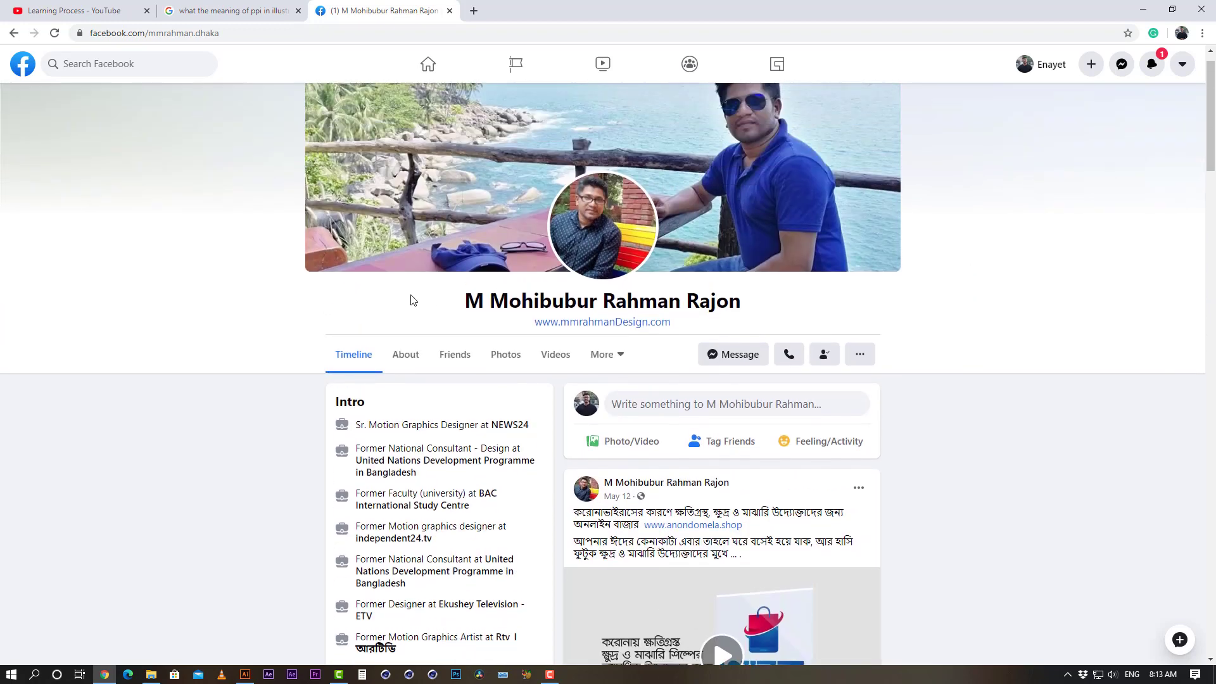
pyautogui.scroll(1, 260, 166)
# Select the web address of the designer's Facebook profile
pyautogui.click(257, 33)
pyautogui.click(185, 159)
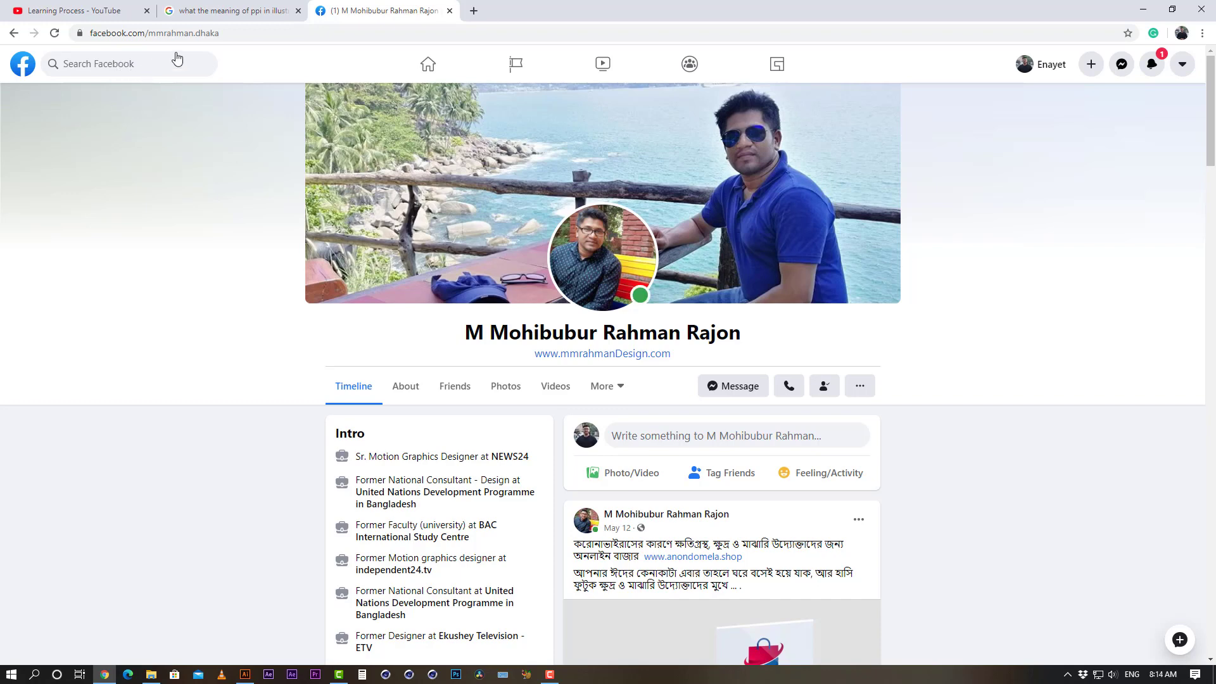
pyautogui.click(309, 33)
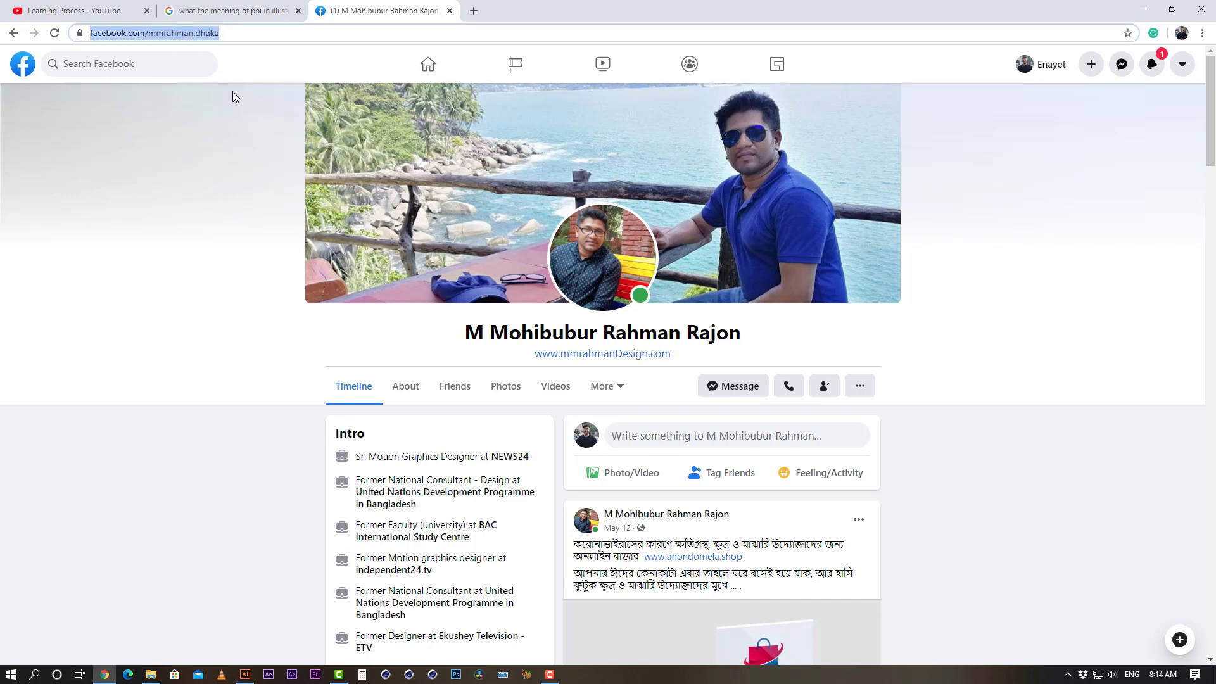
# Deselect the profile's web address and review the page header and the designer's intro details
pyautogui.click(998, 197)
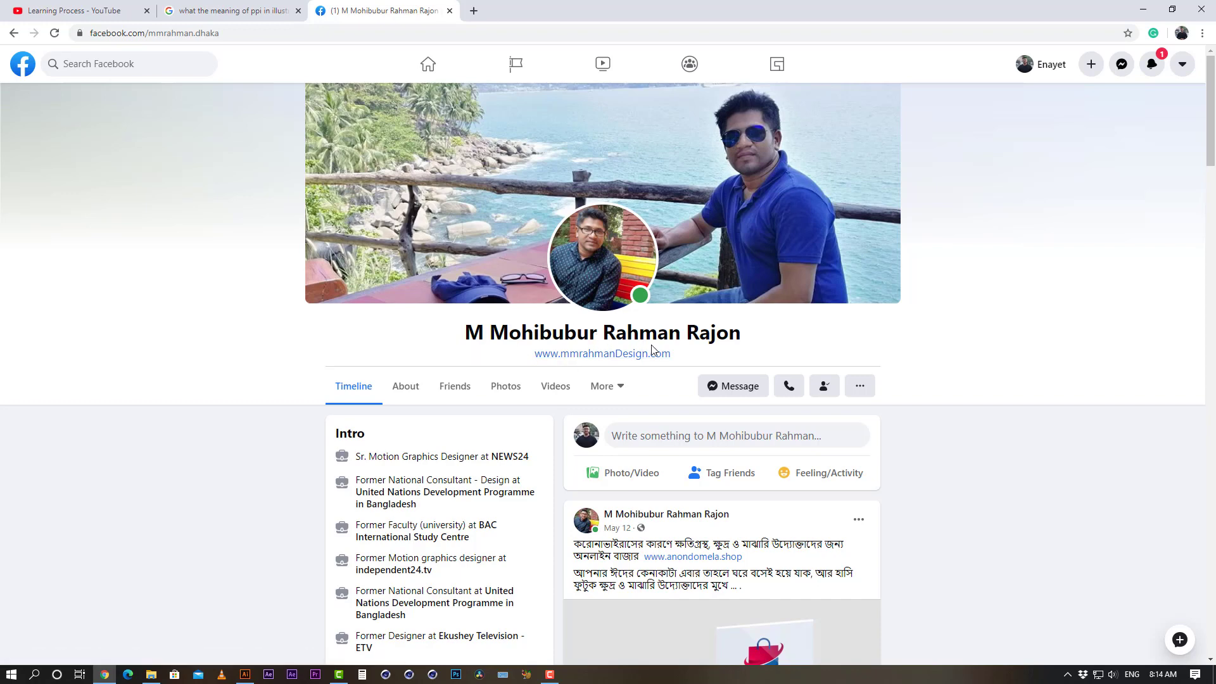
pyautogui.scroll(-1, 969, 298)
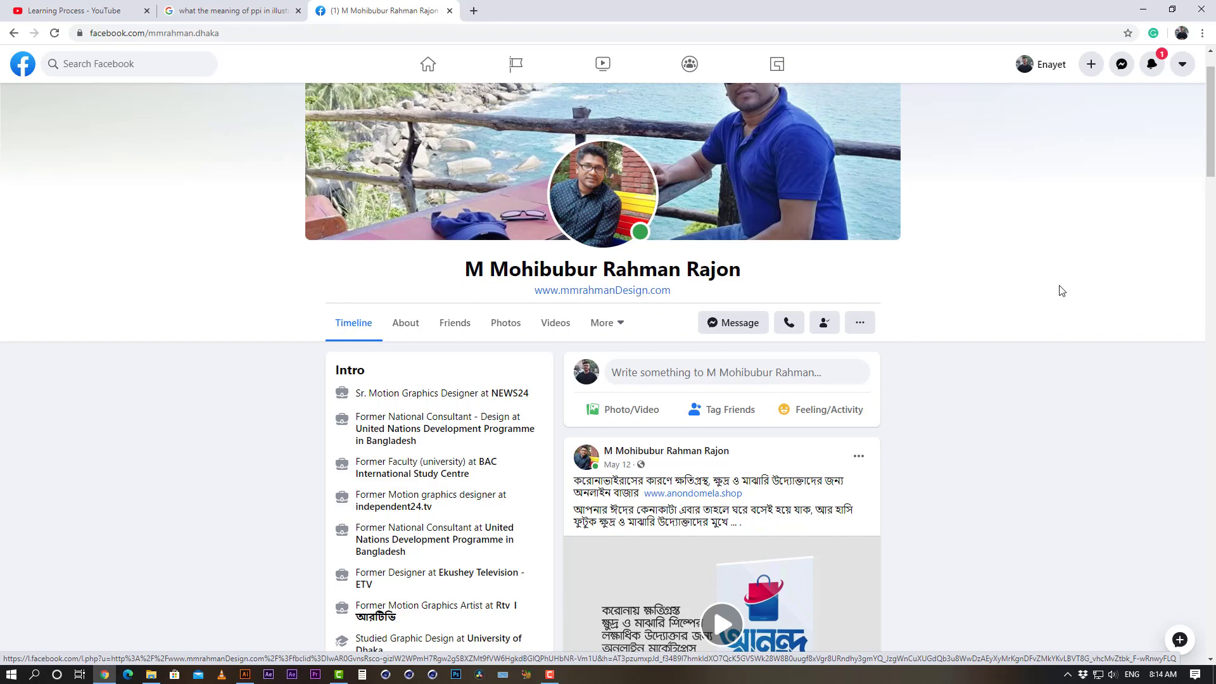
pyautogui.scroll(-1, 964, 290)
pyautogui.scroll(-2, 964, 290)
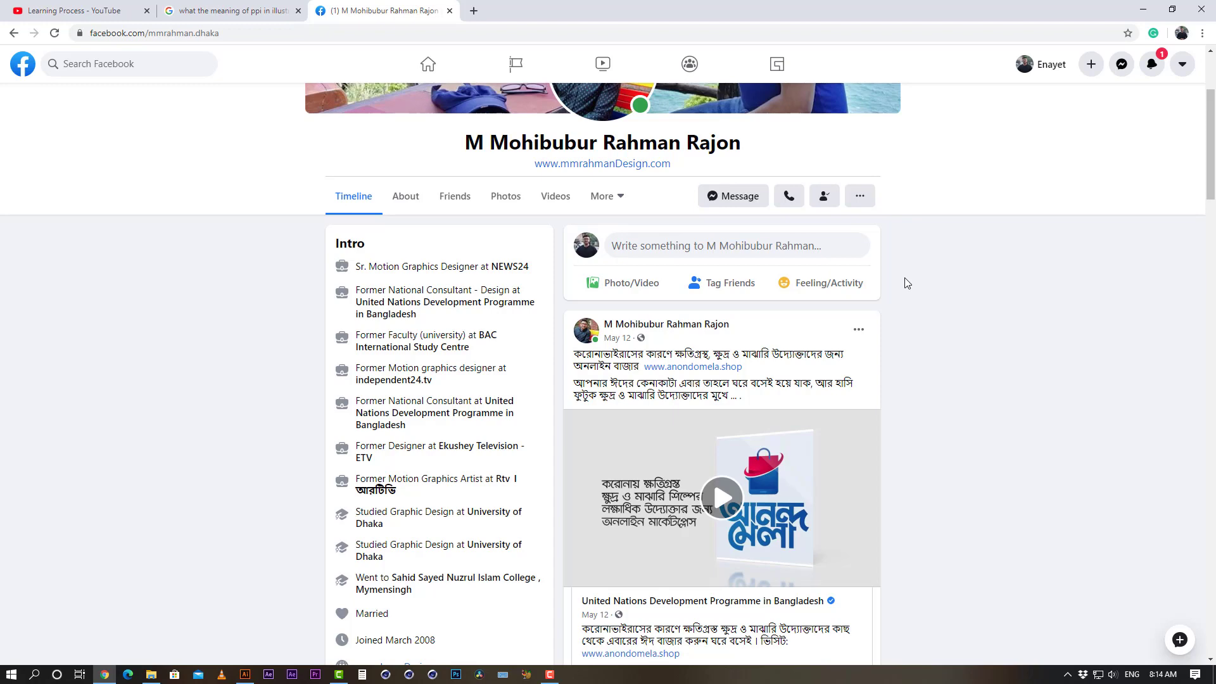
pyautogui.scroll(3, 955, 298)
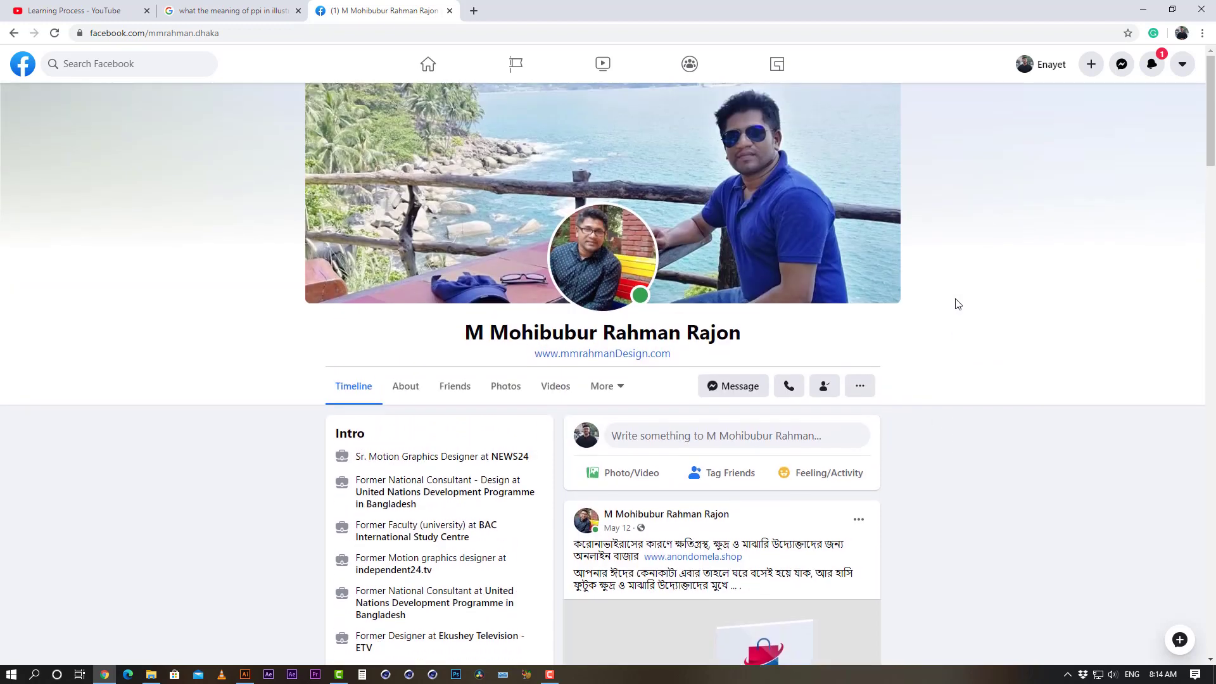
pyautogui.scroll(-2, 957, 304)
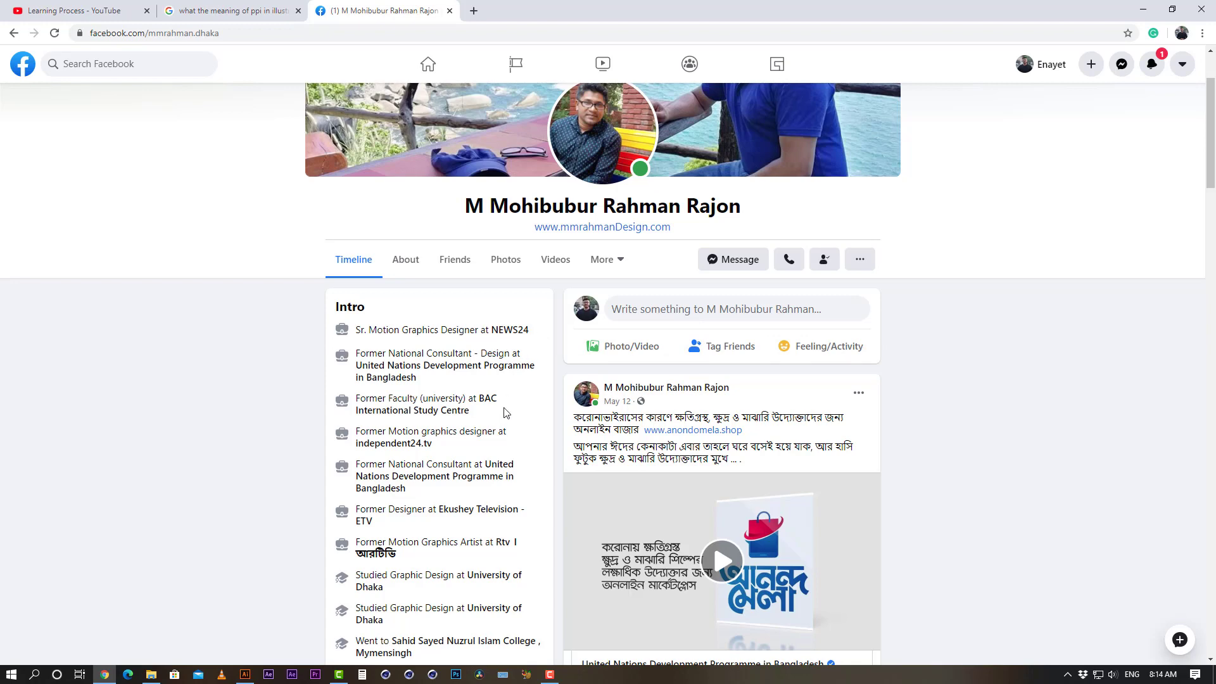
pyautogui.scroll(-3, 505, 414)
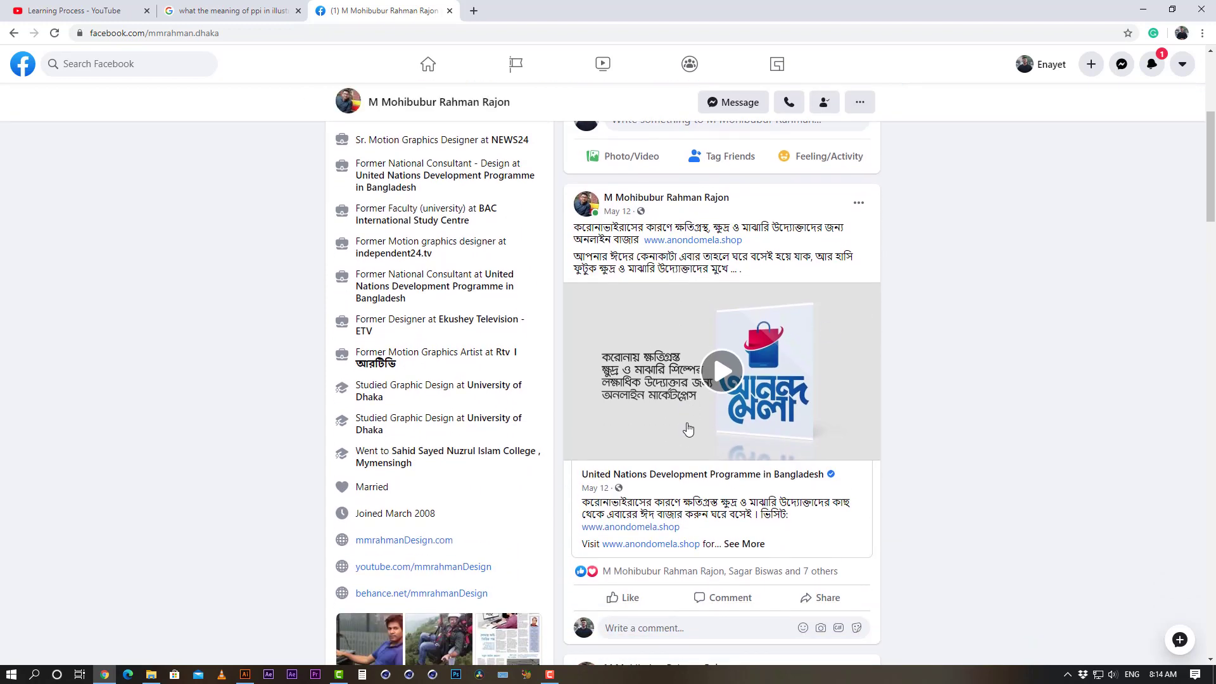
# Browse the profile's timeline back to mid-February, examining the posts and news articles about the UN Bangla font
pyautogui.scroll(-10, 690, 419)
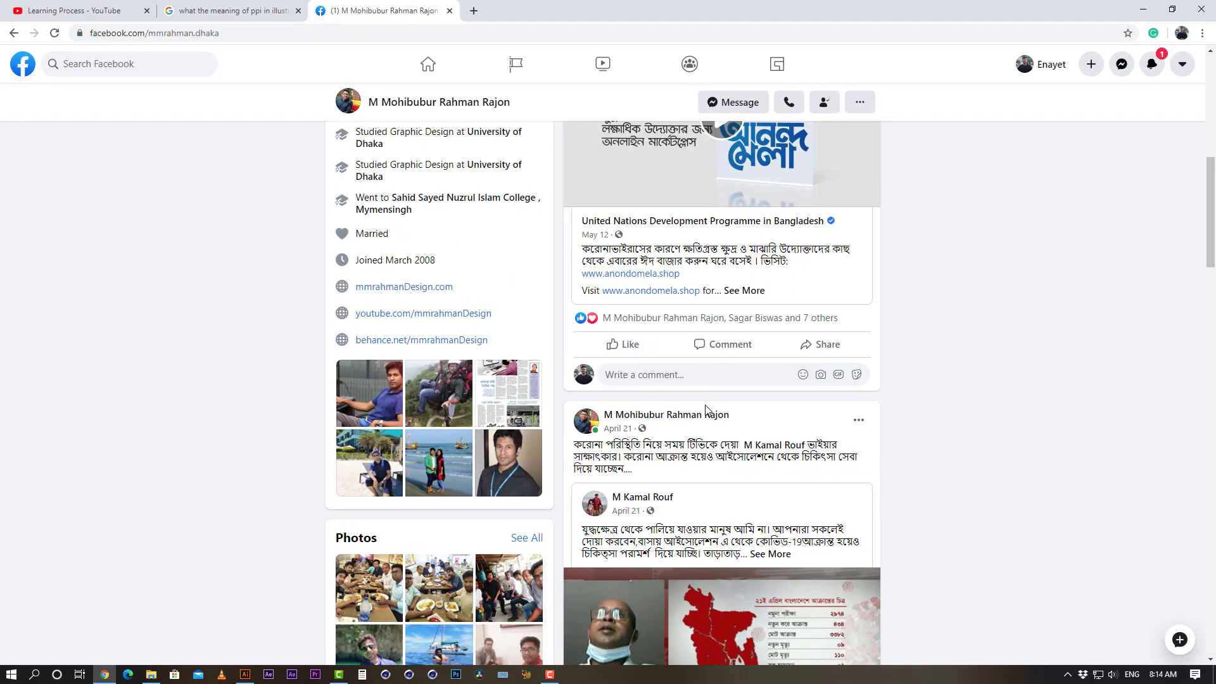
pyautogui.scroll(-3, 708, 411)
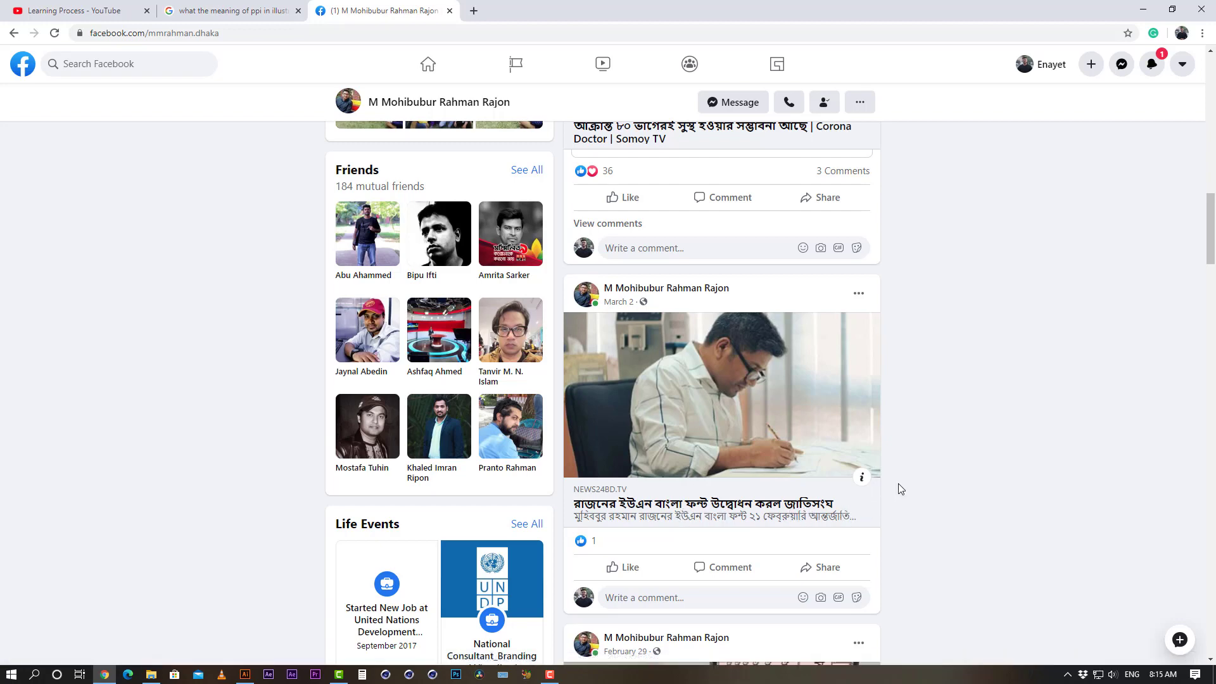
pyautogui.scroll(-1, 899, 488)
pyautogui.scroll(-5, 912, 475)
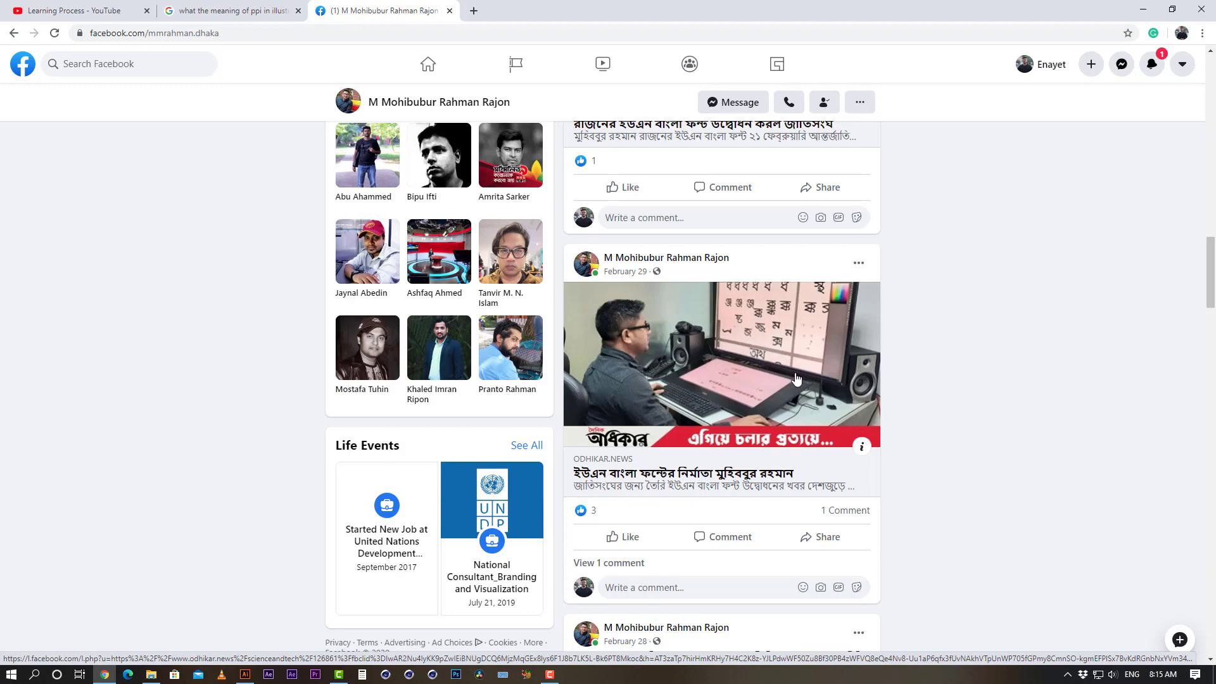
pyautogui.scroll(-15, 684, 369)
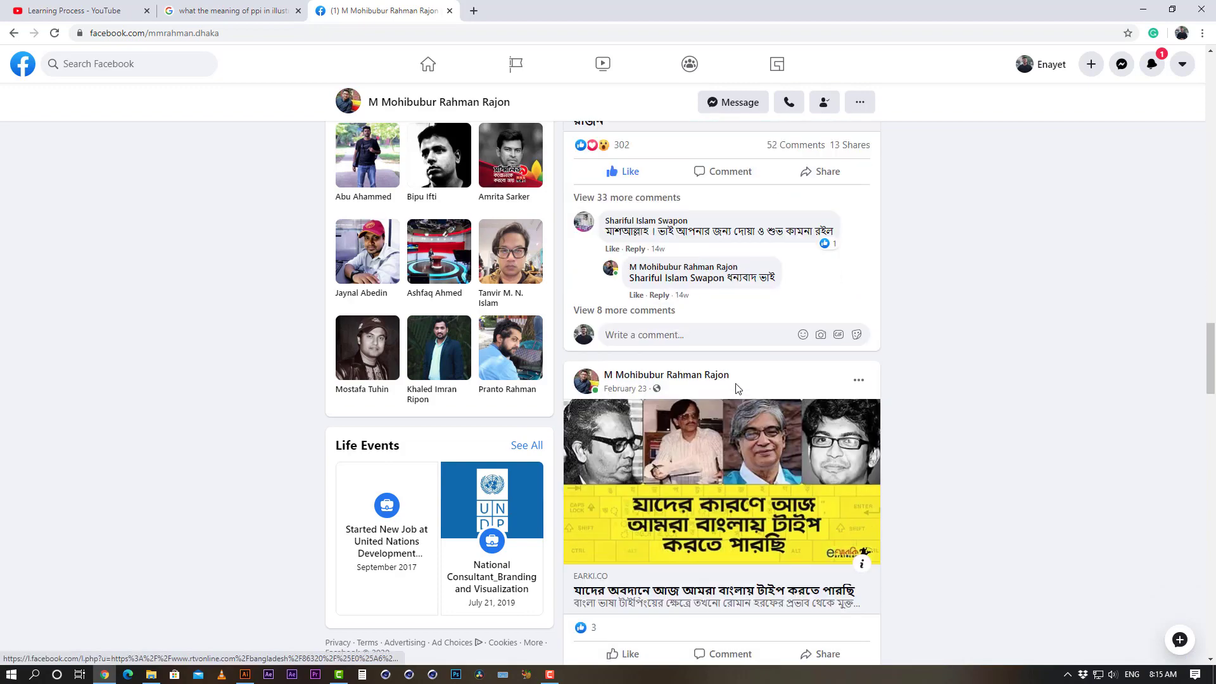
pyautogui.scroll(-8, 731, 399)
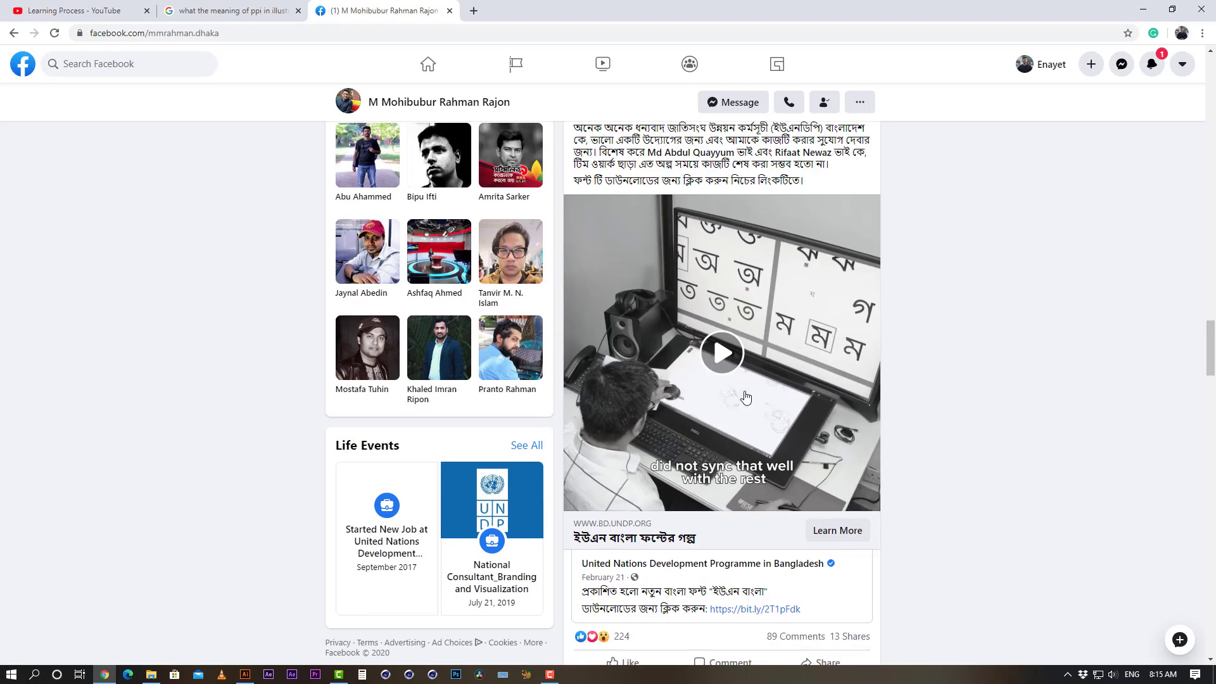
pyautogui.scroll(-9, 722, 399)
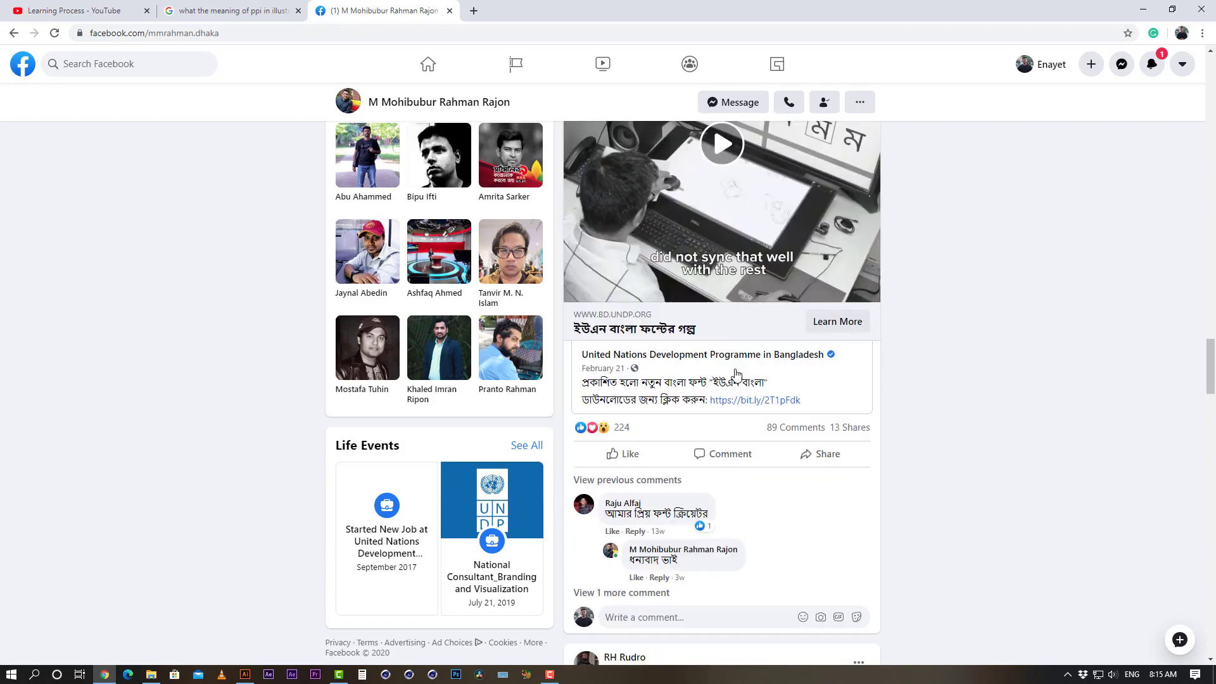
pyautogui.scroll(-10, 703, 402)
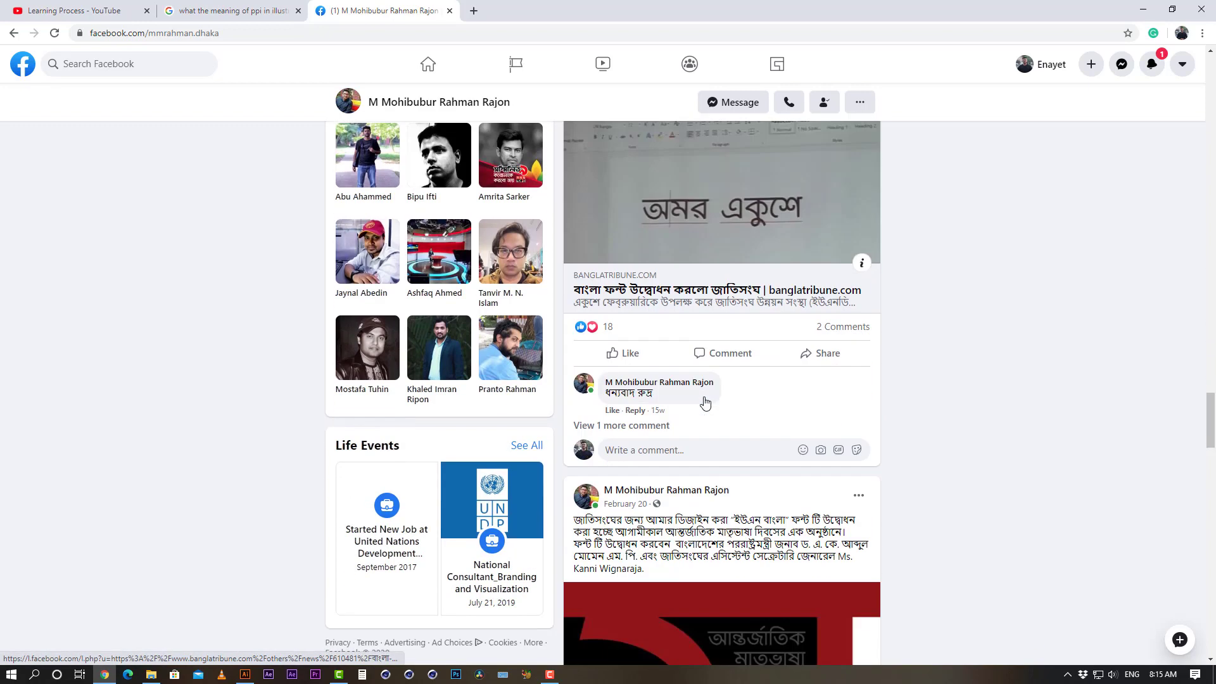
pyautogui.scroll(-10, 706, 403)
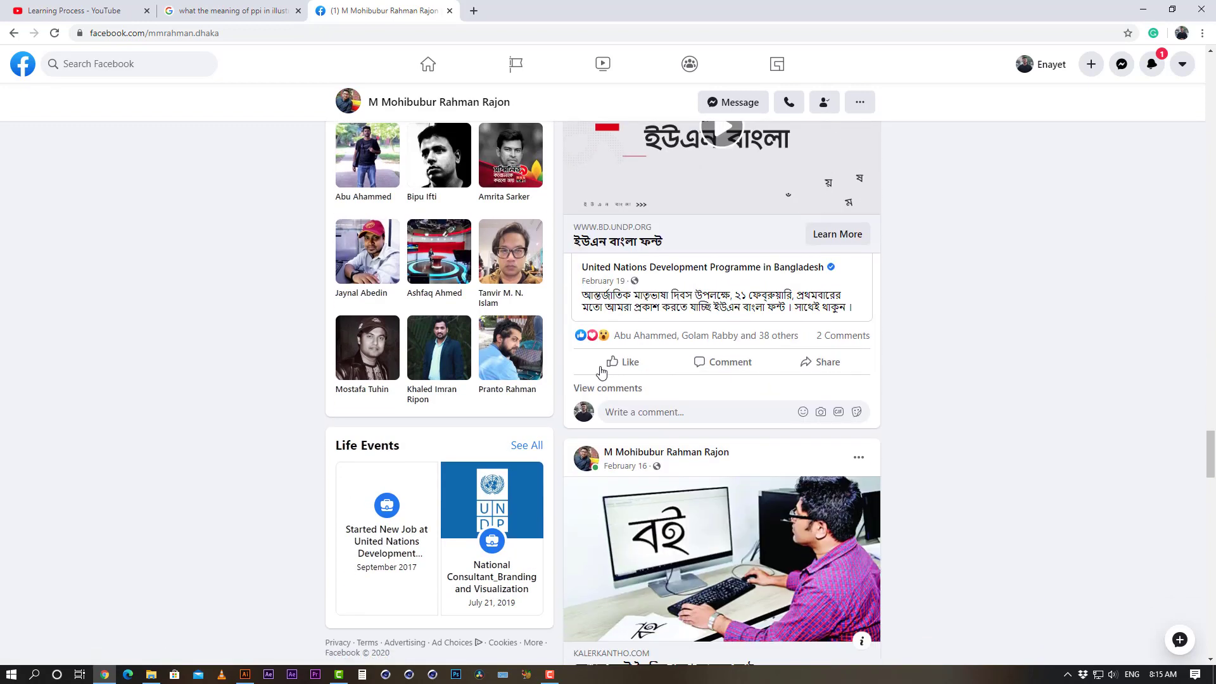
# Switch to Illustrator and look over the finished letter set and the word lettering in 1.ai
pyautogui.click(1144, 10)
pyautogui.moveTo(430, 304); pyautogui.dragTo(591, 251)
pyautogui.hotkey('ctrl', '-')
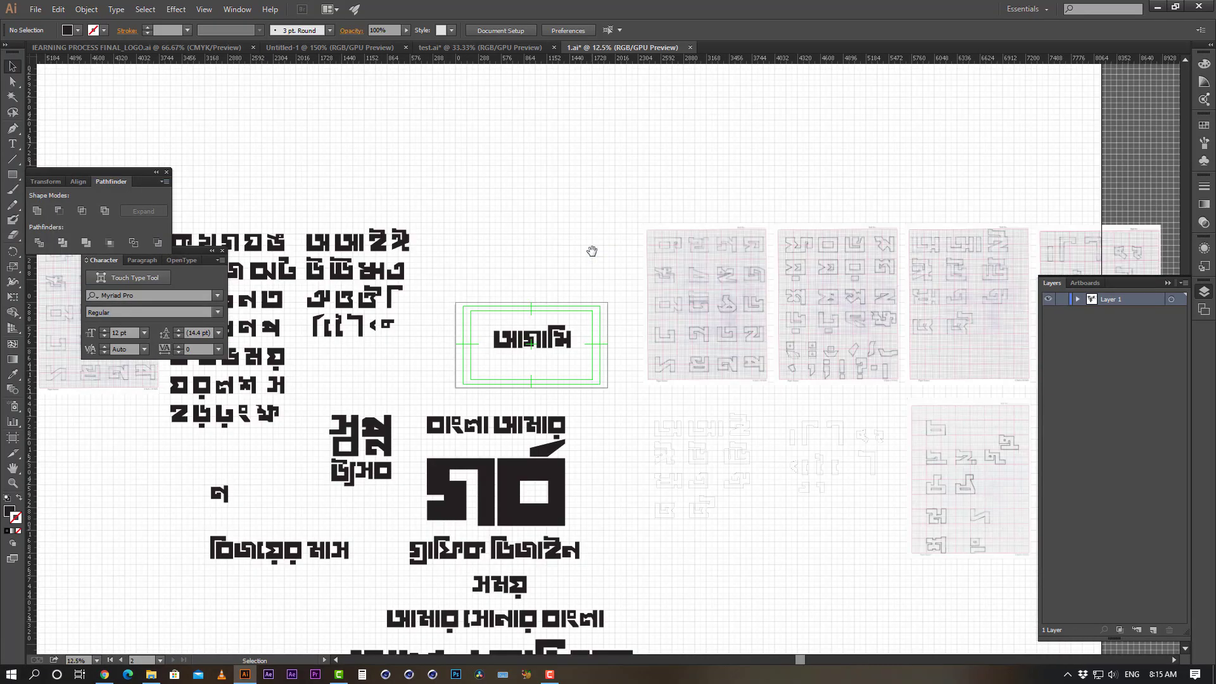
pyautogui.moveTo(329, 336); pyautogui.dragTo(681, 340)
pyautogui.moveTo(582, 346); pyautogui.dragTo(423, 320)
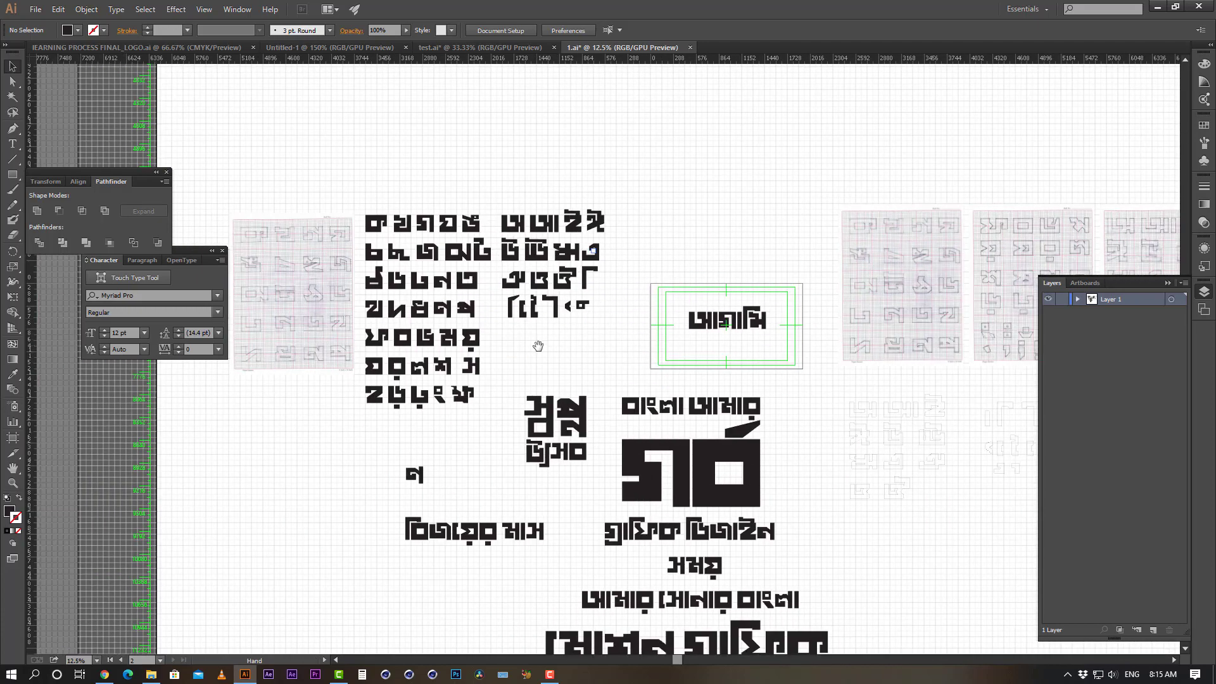
pyautogui.moveTo(538, 346); pyautogui.dragTo(497, 274)
pyautogui.moveTo(577, 408); pyautogui.dragTo(515, 293)
pyautogui.moveTo(553, 380); pyautogui.dragTo(553, 320)
pyautogui.moveTo(557, 266)
pyautogui.mouseDown()
pyautogui.moveTo(546, 310)
pyautogui.moveTo(558, 291)
pyautogui.mouseUp()
pyautogui.moveTo(447, 307)
pyautogui.mouseDown()
pyautogui.moveTo(547, 323)
pyautogui.moveTo(389, 149)
pyautogui.mouseUp()
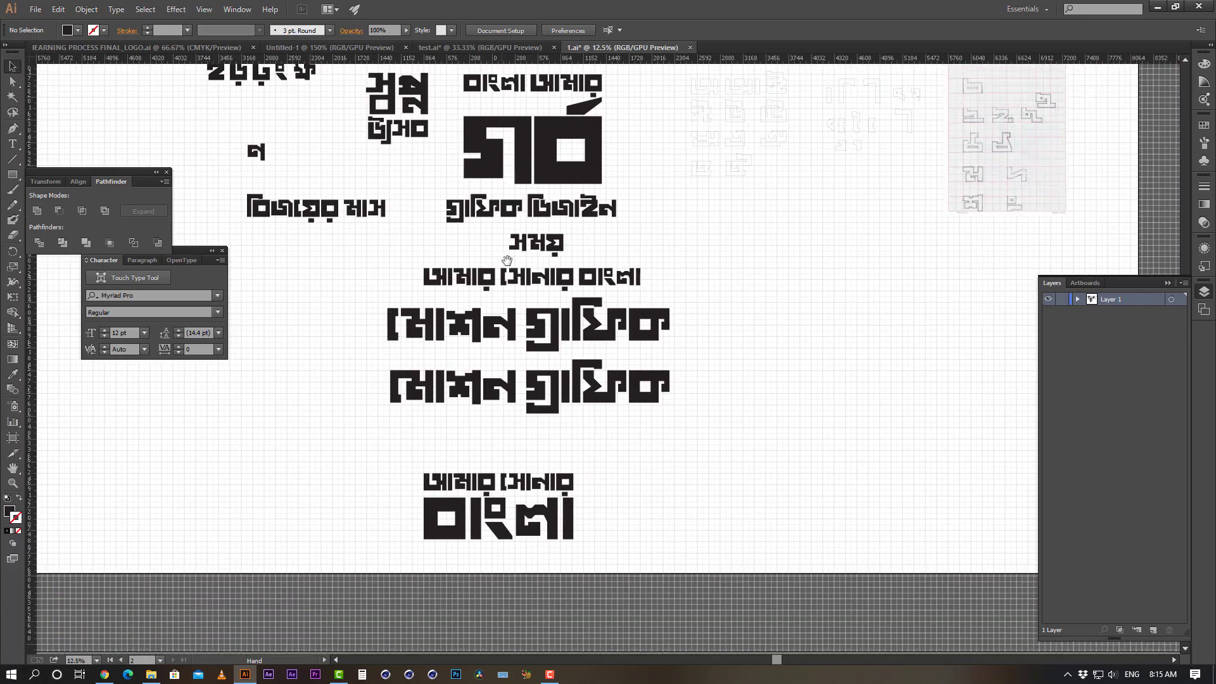
pyautogui.moveTo(555, 303); pyautogui.dragTo(558, 348)
pyautogui.moveTo(726, 354); pyautogui.dragTo(295, 388)
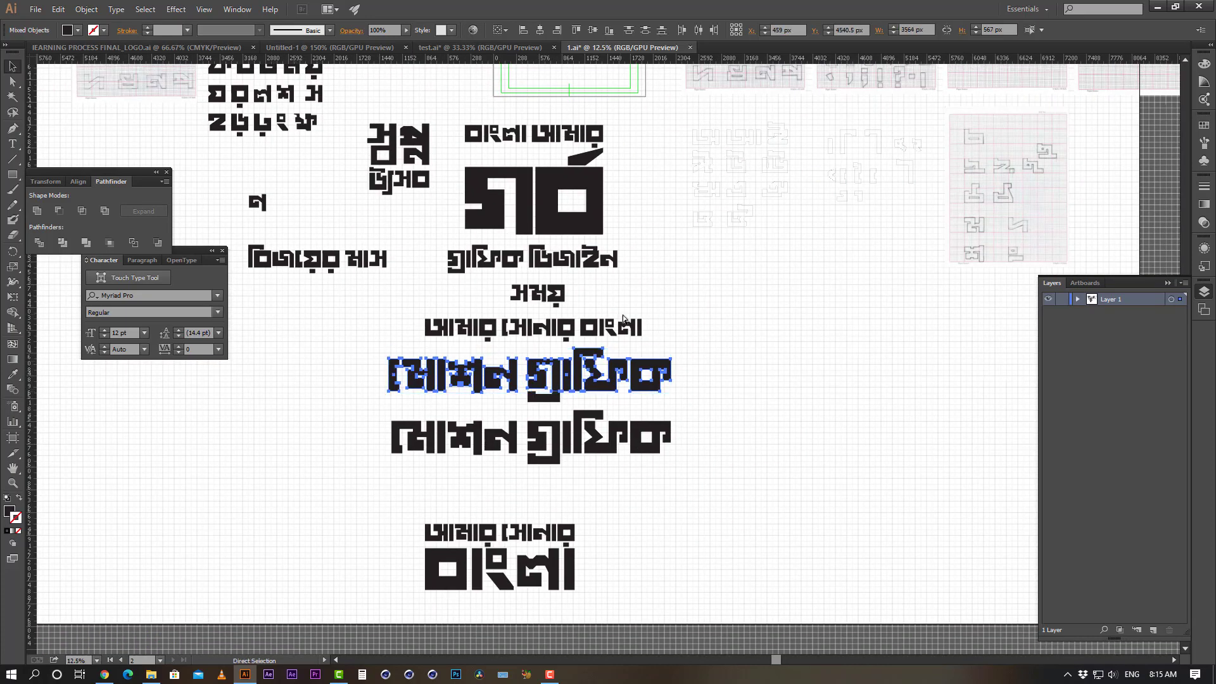
pyautogui.press('v')
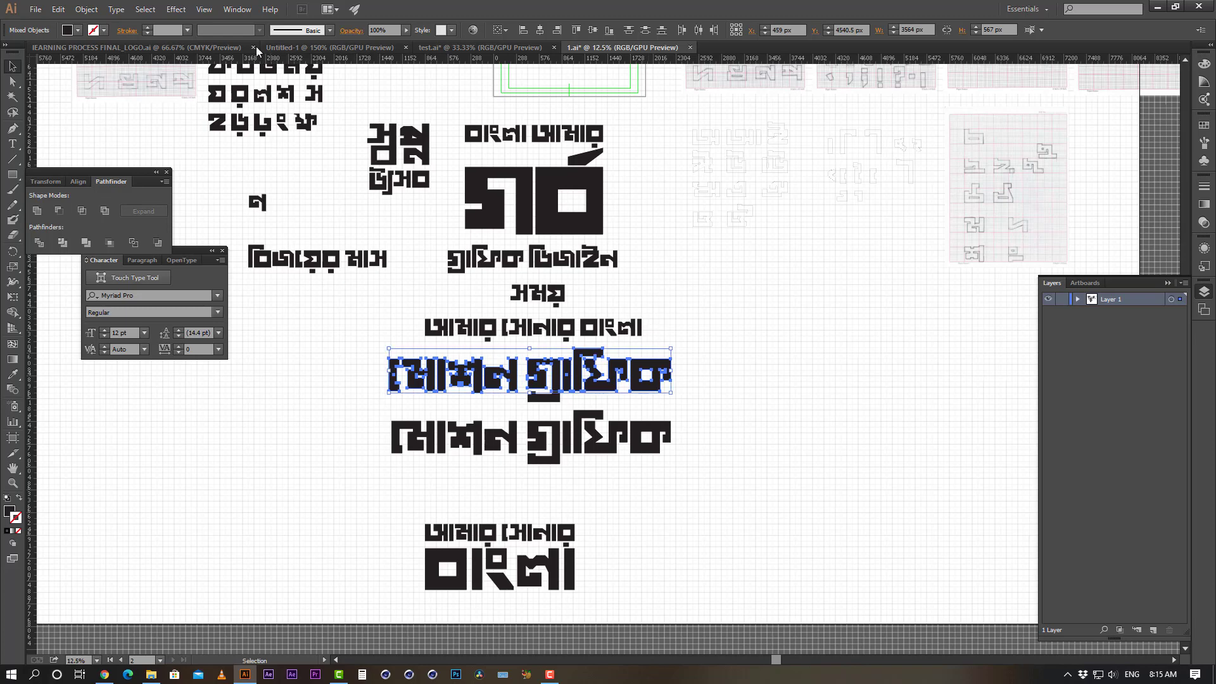
pyautogui.click(479, 47)
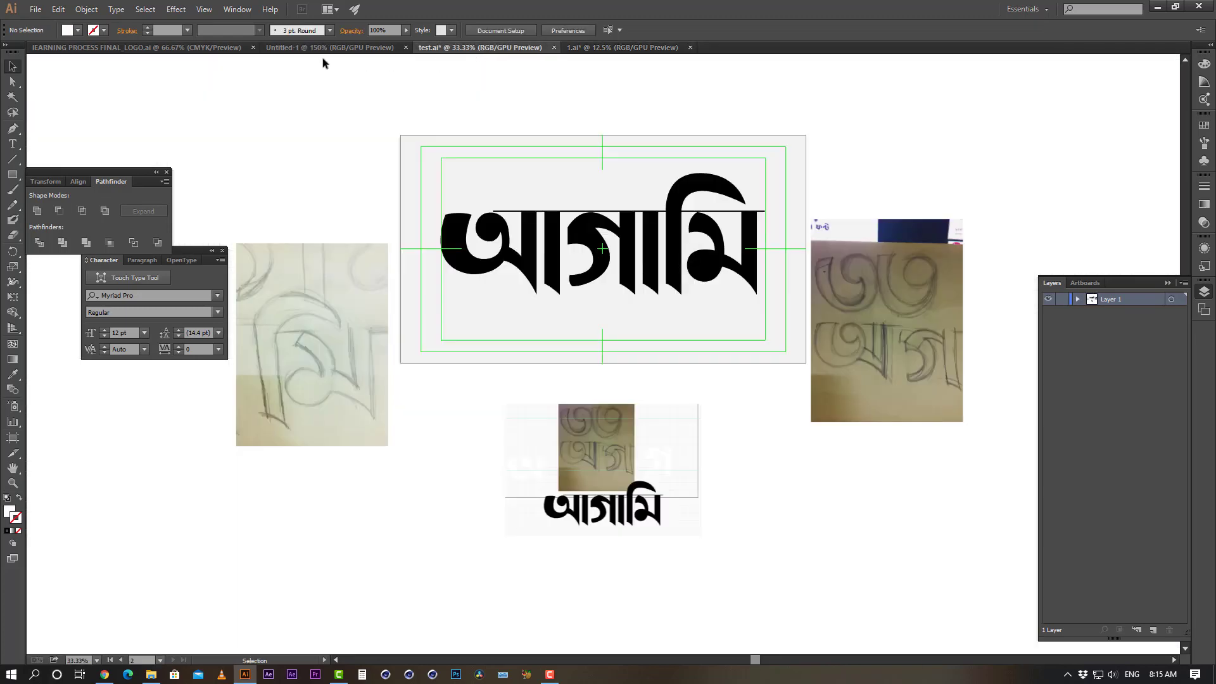
pyautogui.click(364, 48)
pyautogui.press('a')
pyautogui.press('v')
pyautogui.press('a')
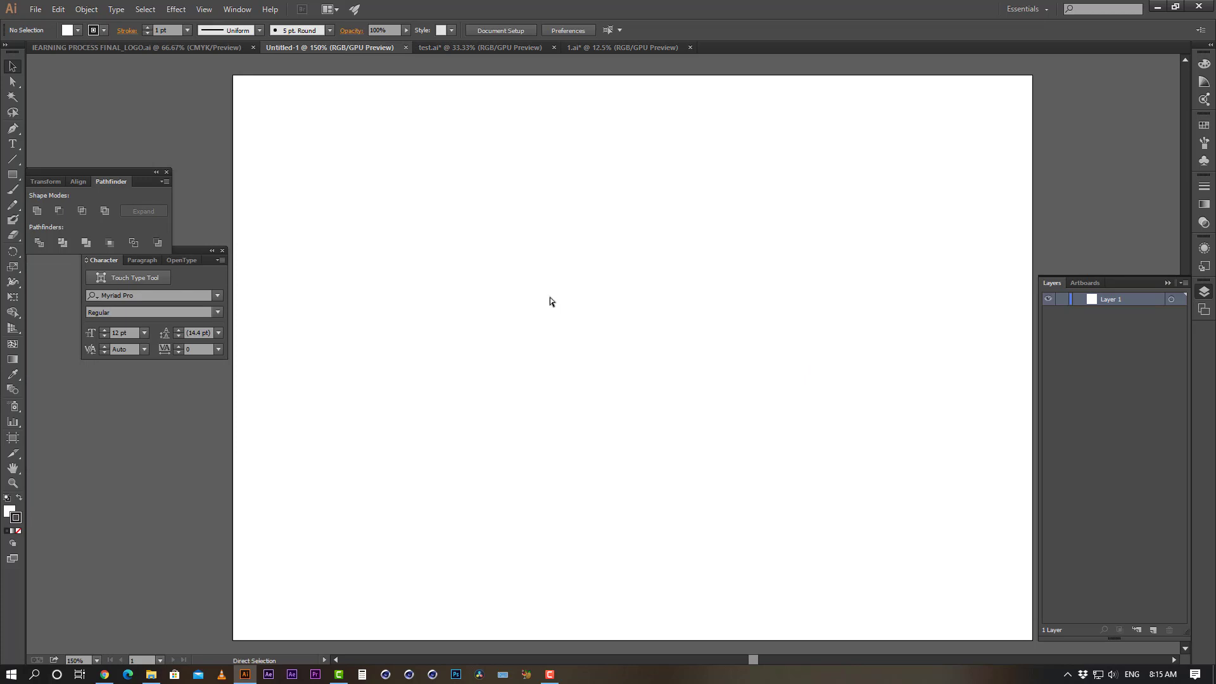
pyautogui.press('v')
pyautogui.click(1068, 675)
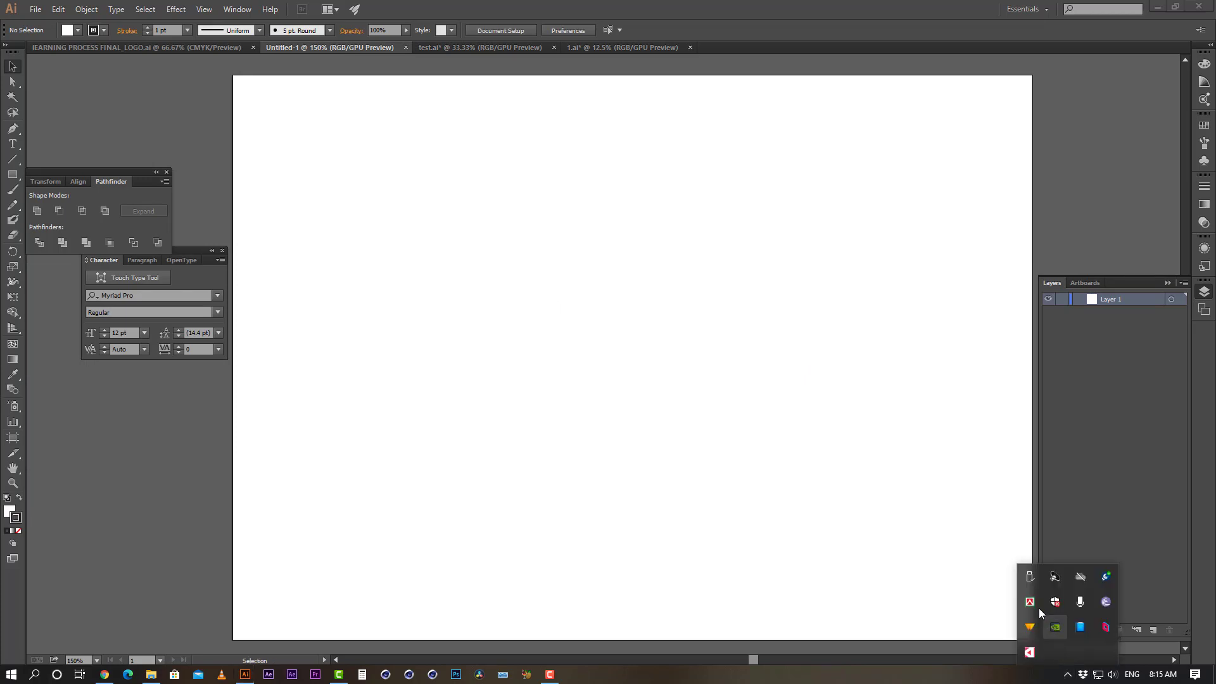
pyautogui.rightClick(1029, 602)
pyautogui.click(967, 557)
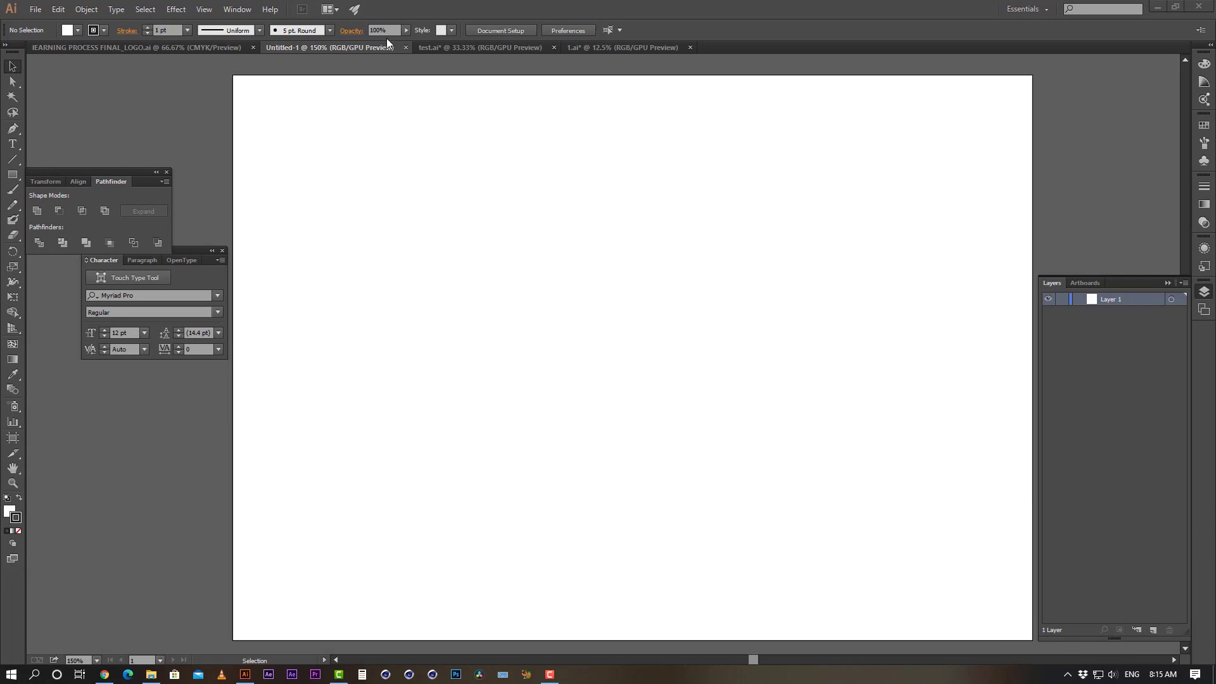
# Select the complete upper মোশন গ্রাফিক lettering in 1.ai, including its lower stroke, and try to paste it into Untitled-1
pyautogui.click(500, 47)
pyautogui.click(623, 48)
pyautogui.click(728, 362)
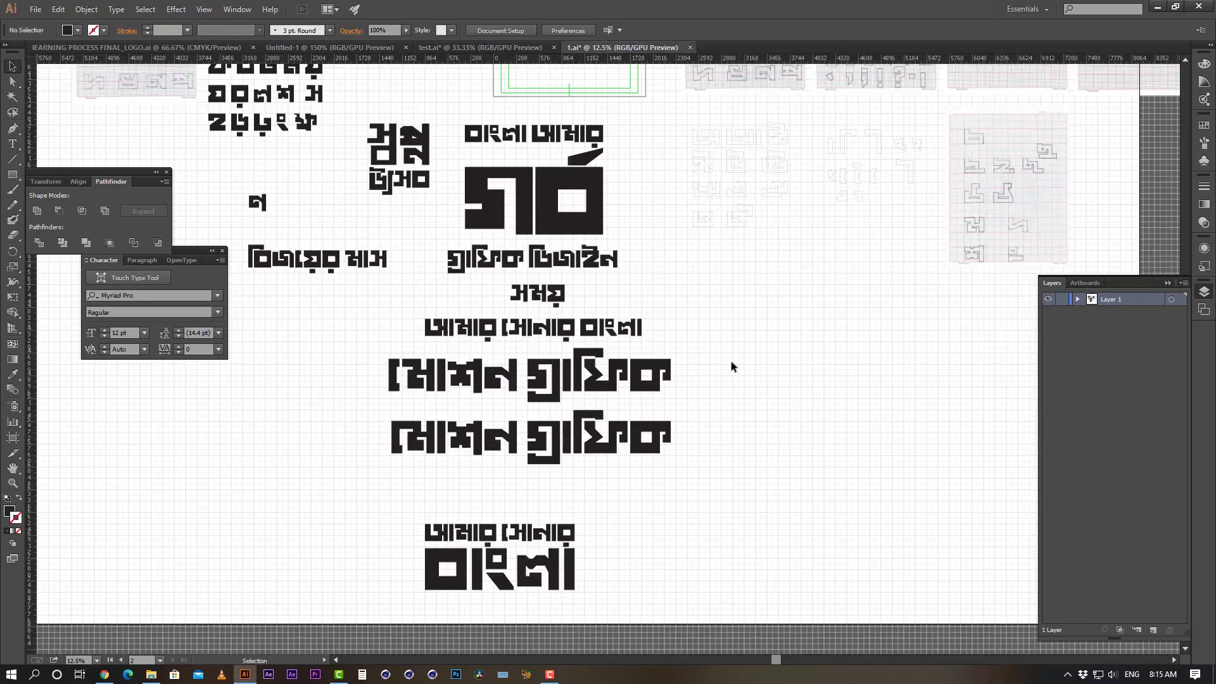
pyautogui.moveTo(322, 409); pyautogui.dragTo(319, 399)
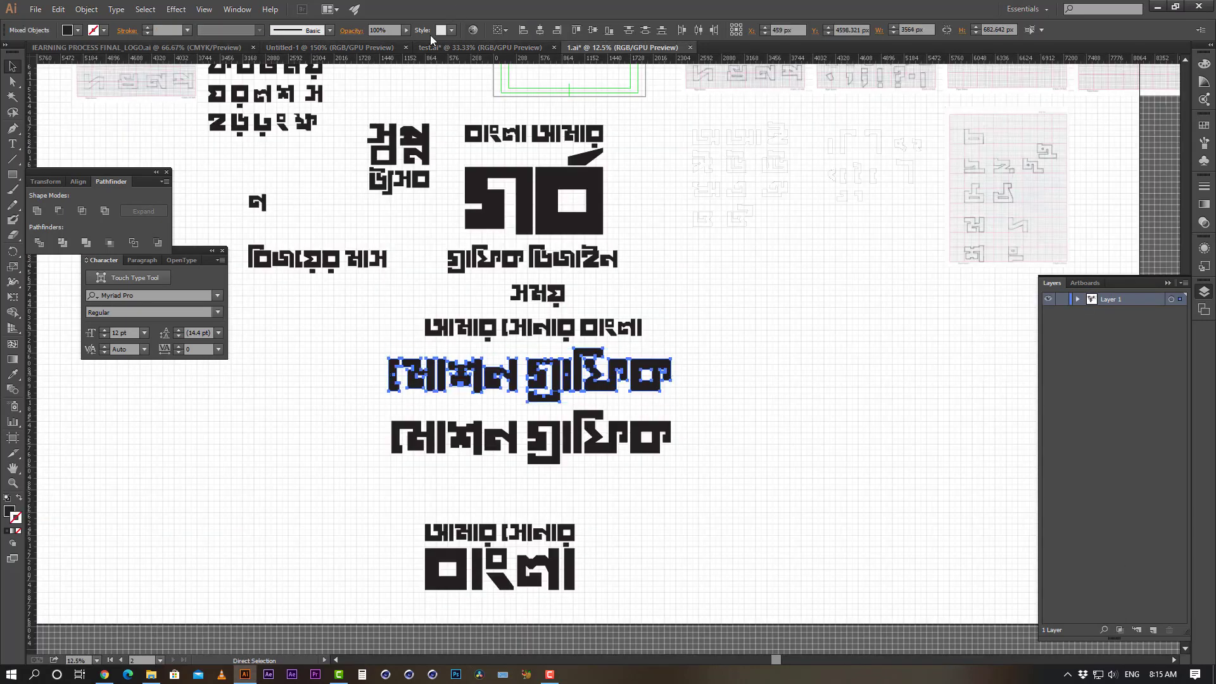
pyautogui.click(324, 47)
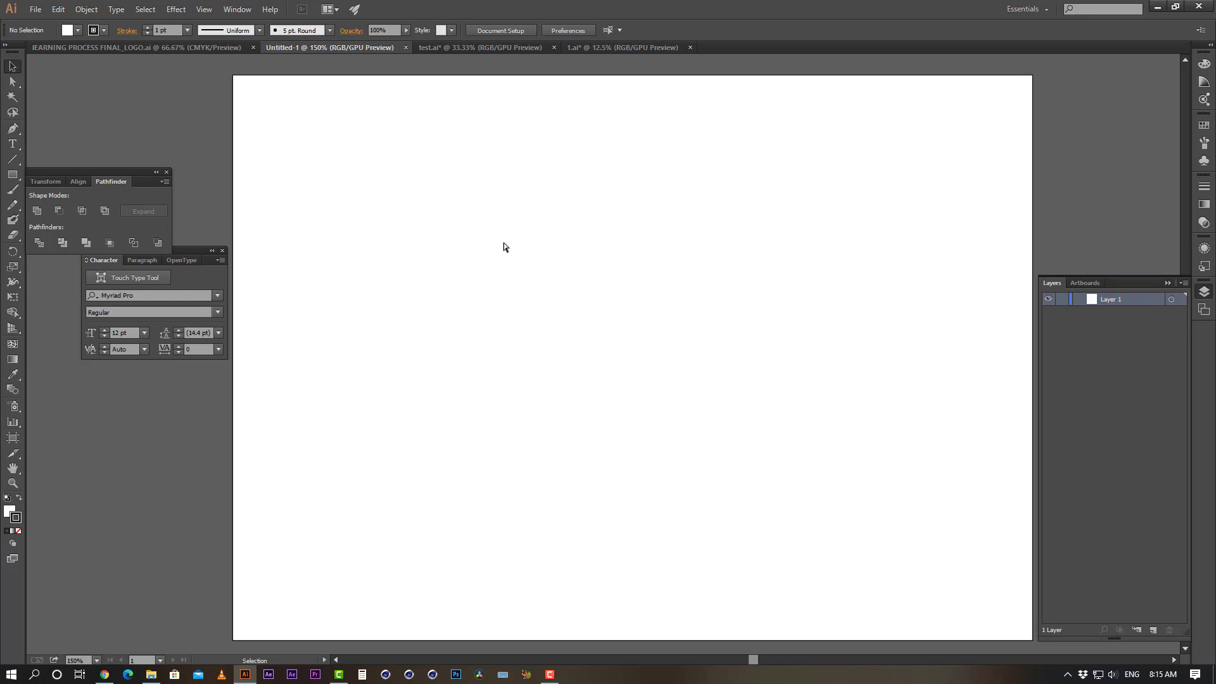
pyautogui.rightClick(500, 245)
pyautogui.click(412, 170)
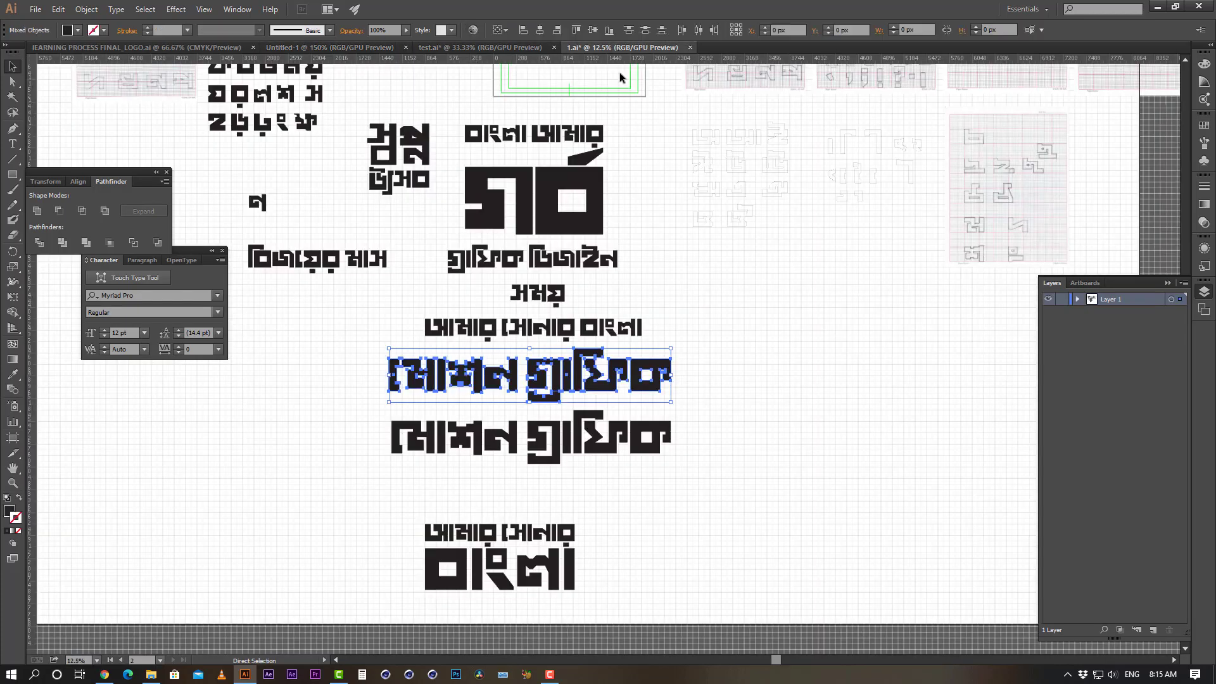
# Copy the upper মোশন গ্রাফিক lettering from 1.ai and paste it into the Untitled-1 document
pyautogui.click(615, 46)
pyautogui.moveTo(535, 367); pyautogui.dragTo(542, 404)
pyautogui.hotkey('ctrl', '-')
pyautogui.hotkey('ctrl', '-')
pyautogui.hotkey('ctrl', '-')
pyautogui.hotkey('ctrl', '-')
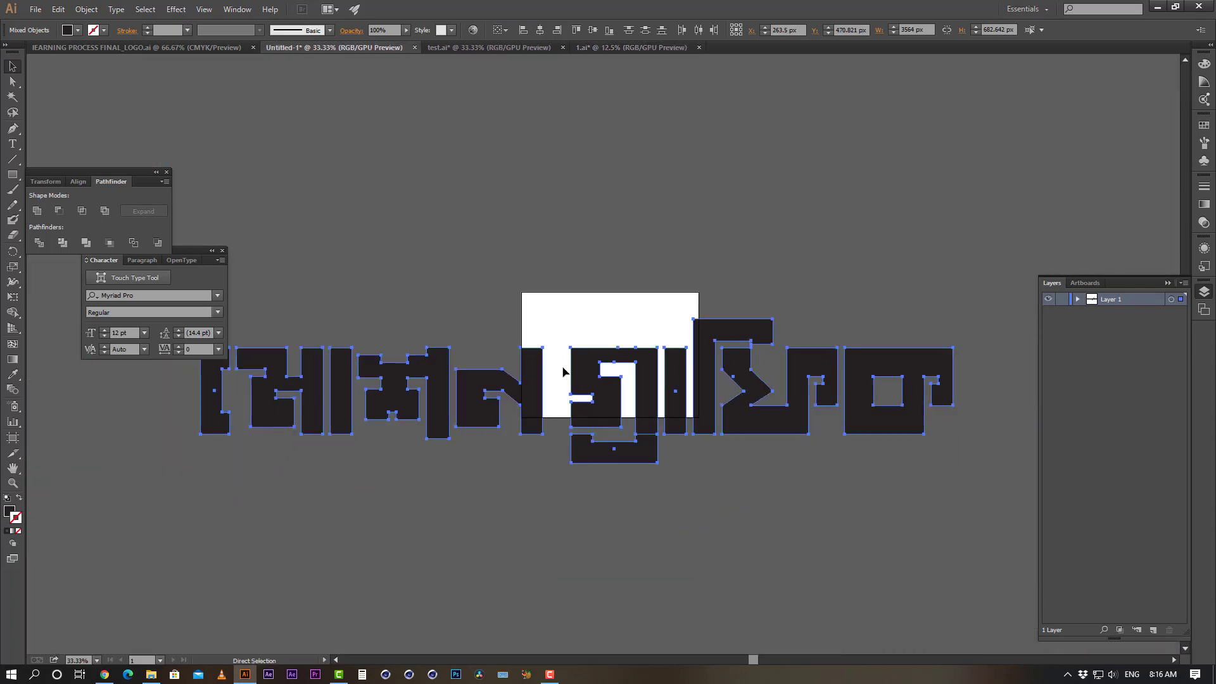
pyautogui.hotkey('ctrl', '-')
# Scale the pasted lettering down proportionally so that it fits inside the Untitled-1 artboard
pyautogui.hotkey('ctrl', 't')
pyautogui.press('v')
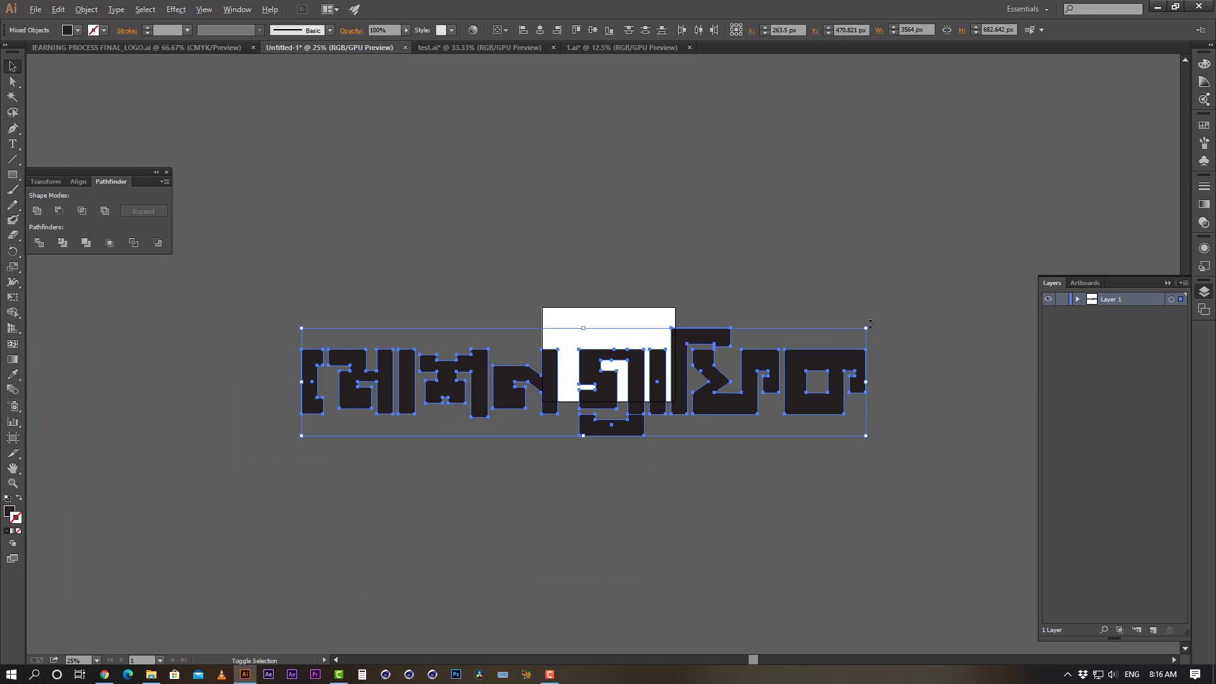
pyautogui.moveTo(867, 329); pyautogui.dragTo(657, 337)
pyautogui.click(736, 343)
pyautogui.keyDown('ctrl'); pyautogui.click(641, 345); pyautogui.keyUp('ctrl')
pyautogui.keyDown('ctrl'); pyautogui.click(642, 345); pyautogui.keyUp('ctrl')
pyautogui.keyDown('ctrl'); pyautogui.click(565, 382); pyautogui.keyUp('ctrl')
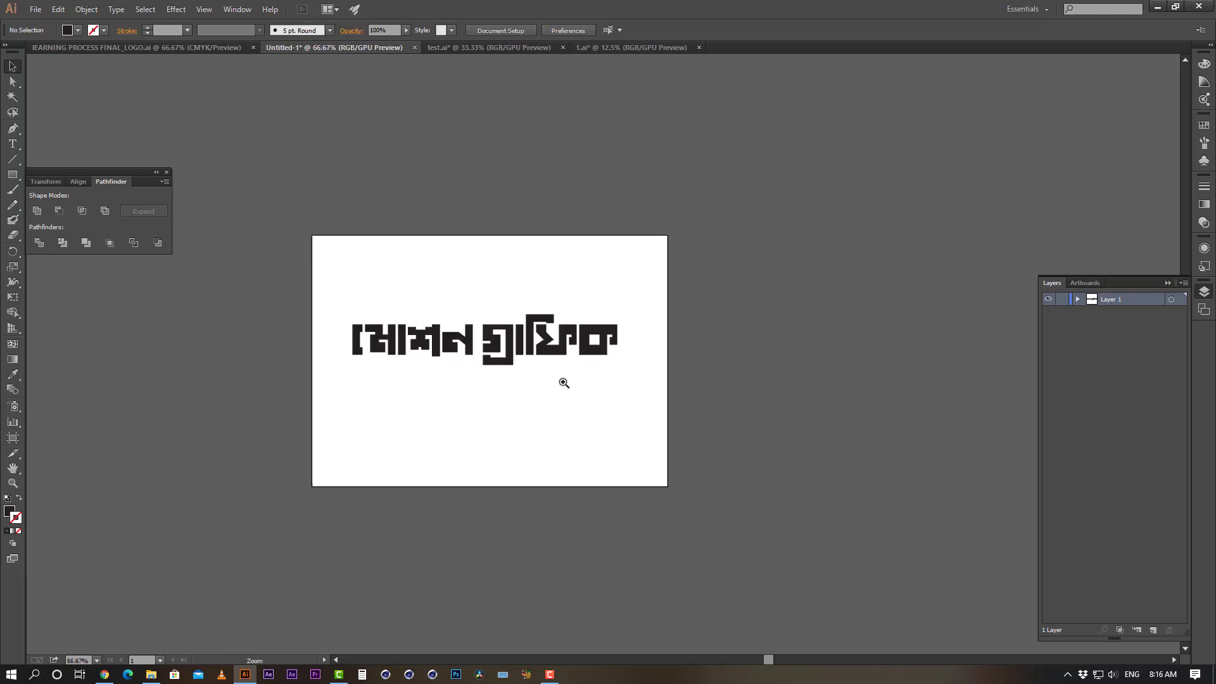
# Select all the reduced lettering and shift it slightly closer to the middle of the artboard
pyautogui.keyDown('ctrl'); pyautogui.click(564, 382); pyautogui.keyUp('ctrl')
pyautogui.keyDown('ctrl'); pyautogui.click(561, 379); pyautogui.keyUp('ctrl')
pyautogui.moveTo(562, 295); pyautogui.dragTo(619, 420)
pyautogui.moveTo(929, 238); pyautogui.dragTo(192, 424)
pyautogui.moveTo(517, 364); pyautogui.dragTo(612, 333)
pyautogui.click(659, 203)
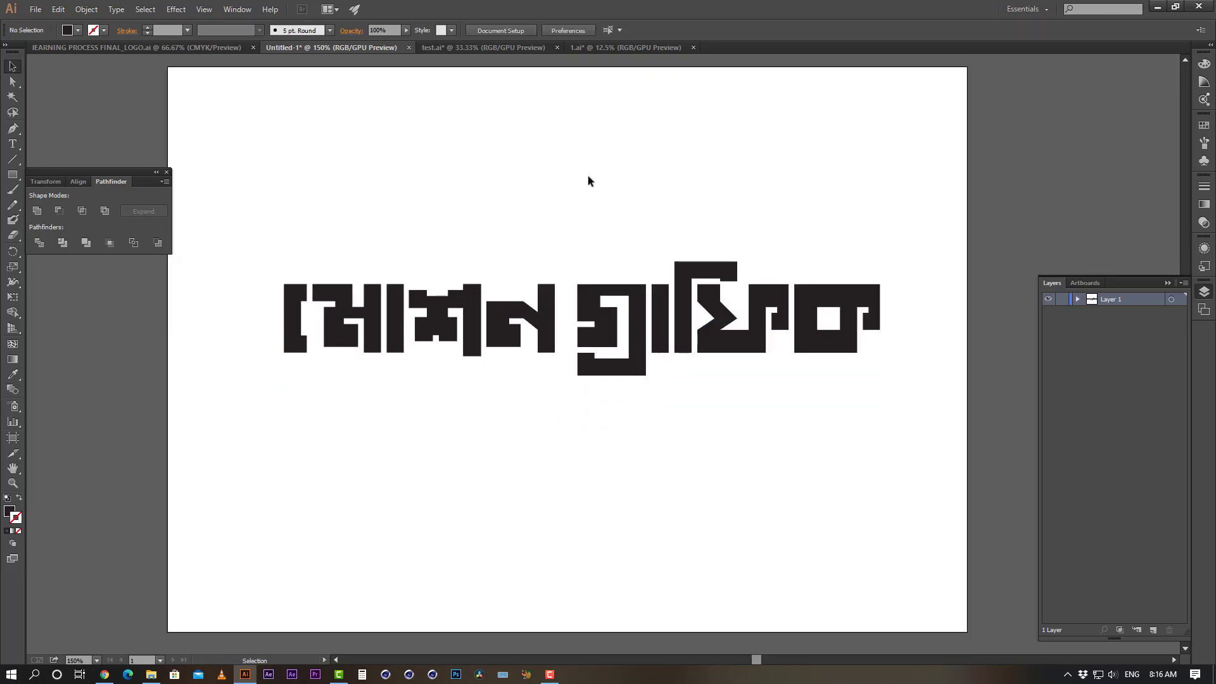
pyautogui.moveTo(459, 266); pyautogui.dragTo(462, 273)
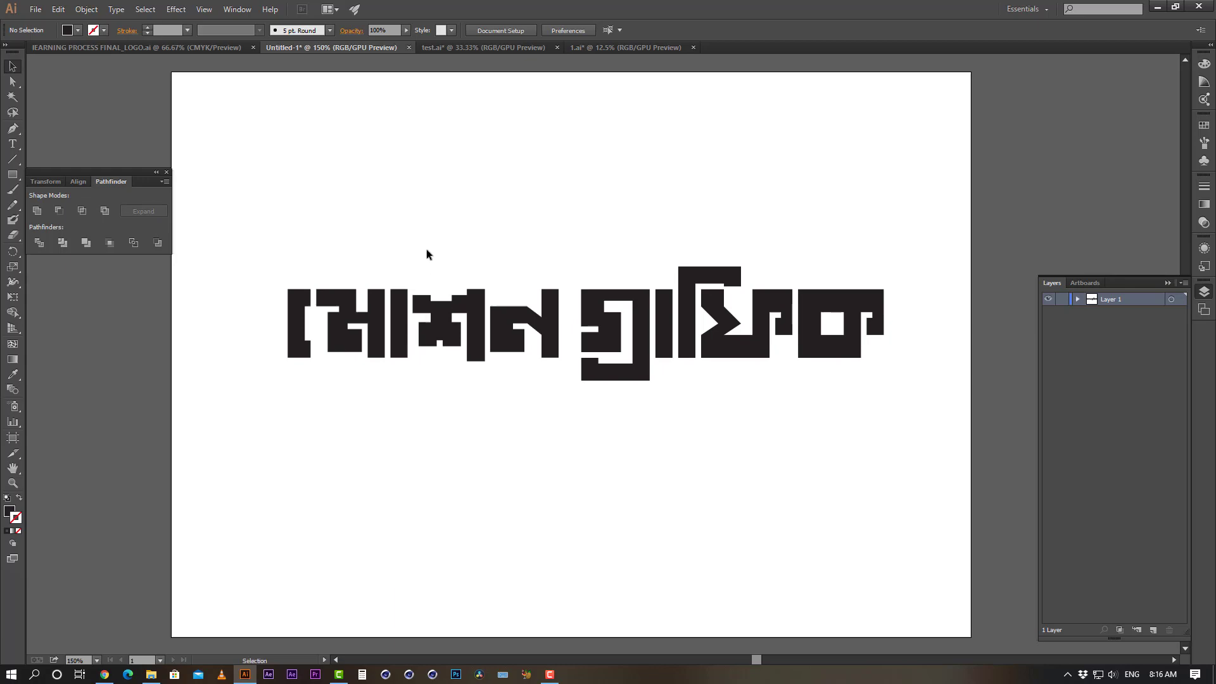
# Copy the scanned letter sketch sheet nearest the artboard in 1.ai and paste it into Untitled-1
pyautogui.click(486, 48)
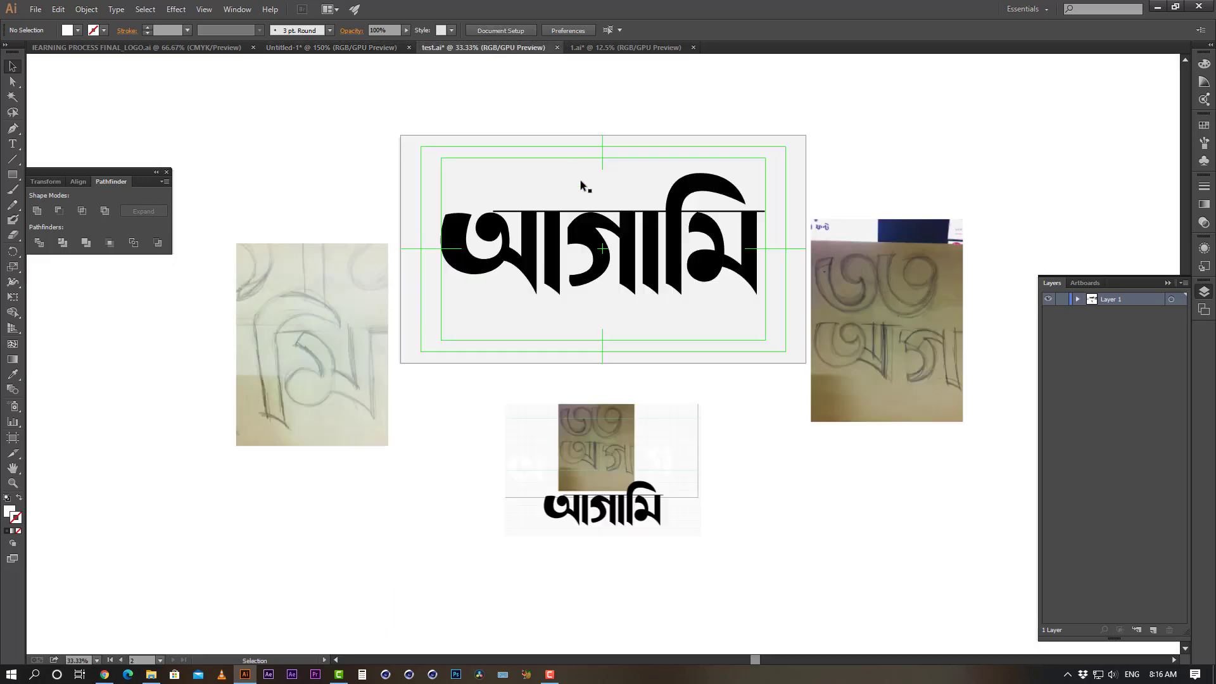
pyautogui.click(624, 47)
pyautogui.click(757, 232)
pyautogui.moveTo(722, 380); pyautogui.dragTo(682, 541)
pyautogui.click(716, 120)
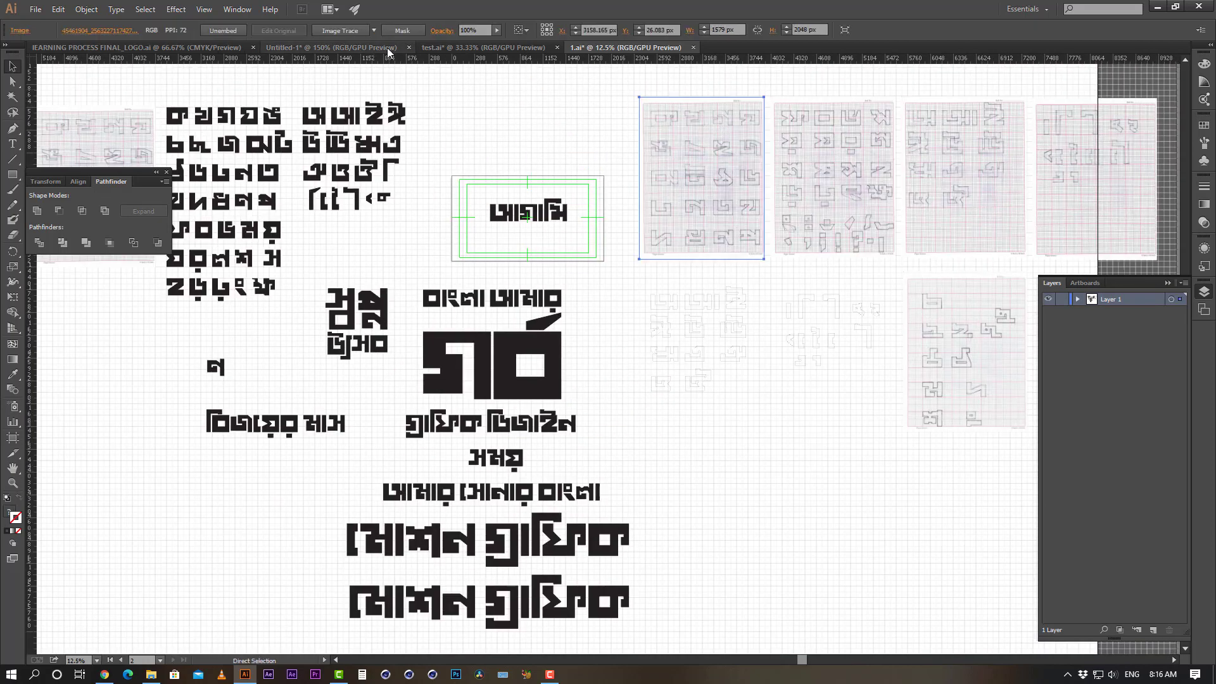
pyautogui.click(380, 47)
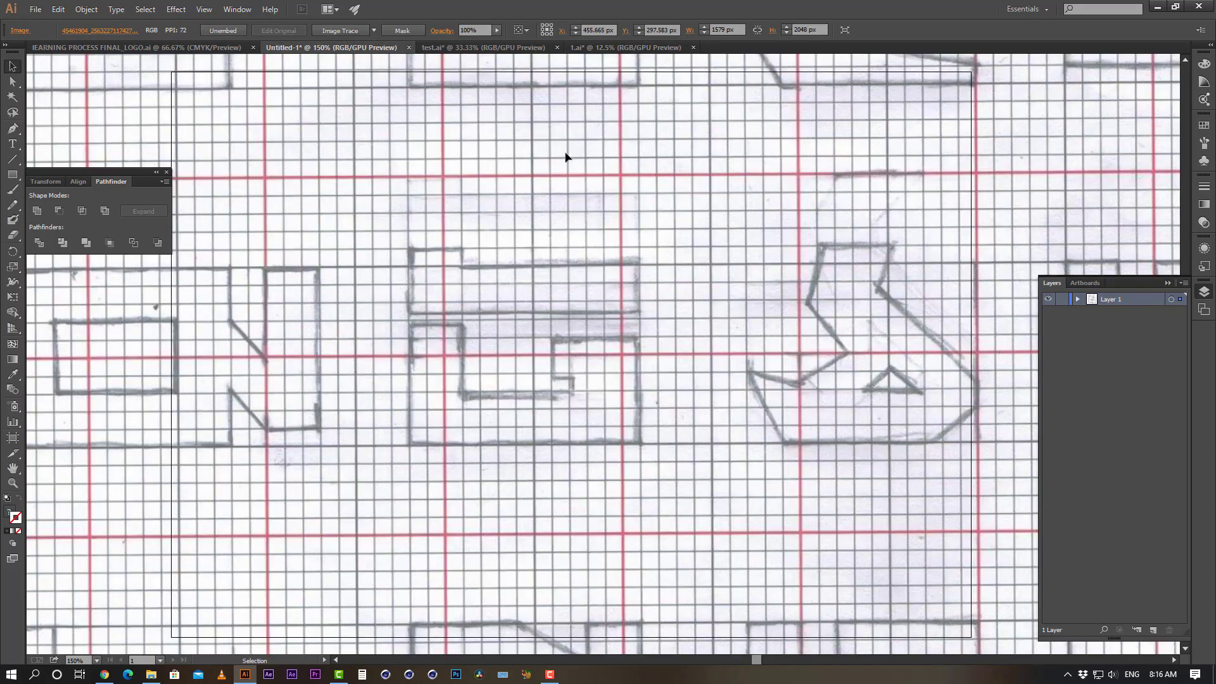
# Scale the pasted sketch sheet down proportionally to about 167 × 217 px so that it fits on the Untitled-1 artboard
pyautogui.hotkey('ctrl', '-')
pyautogui.hotkey('ctrl', '-')
pyautogui.hotkey('ctrl', '-')
pyautogui.hotkey('ctrl', '-')
pyautogui.moveTo(769, 139); pyautogui.dragTo(633, 266)
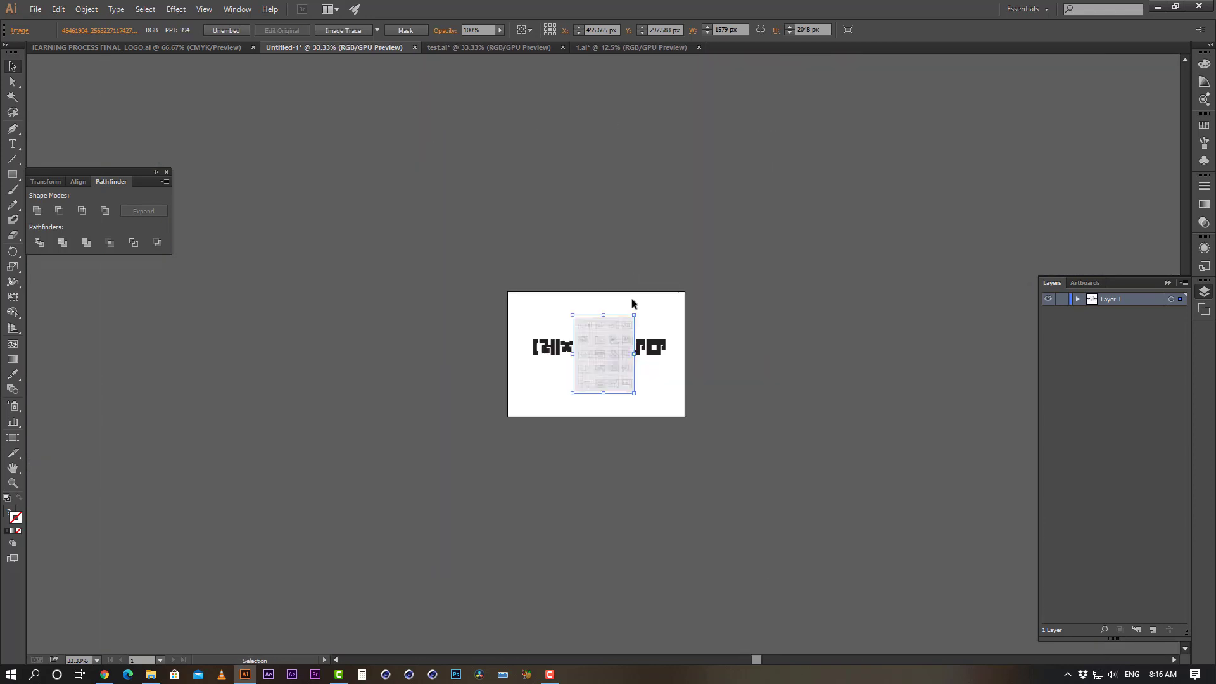
pyautogui.hotkey('ctrl', '+')
pyautogui.hotkey('ctrl', '+')
pyautogui.hotkey('ctrl', '+')
pyautogui.hotkey('ctrl', '+')
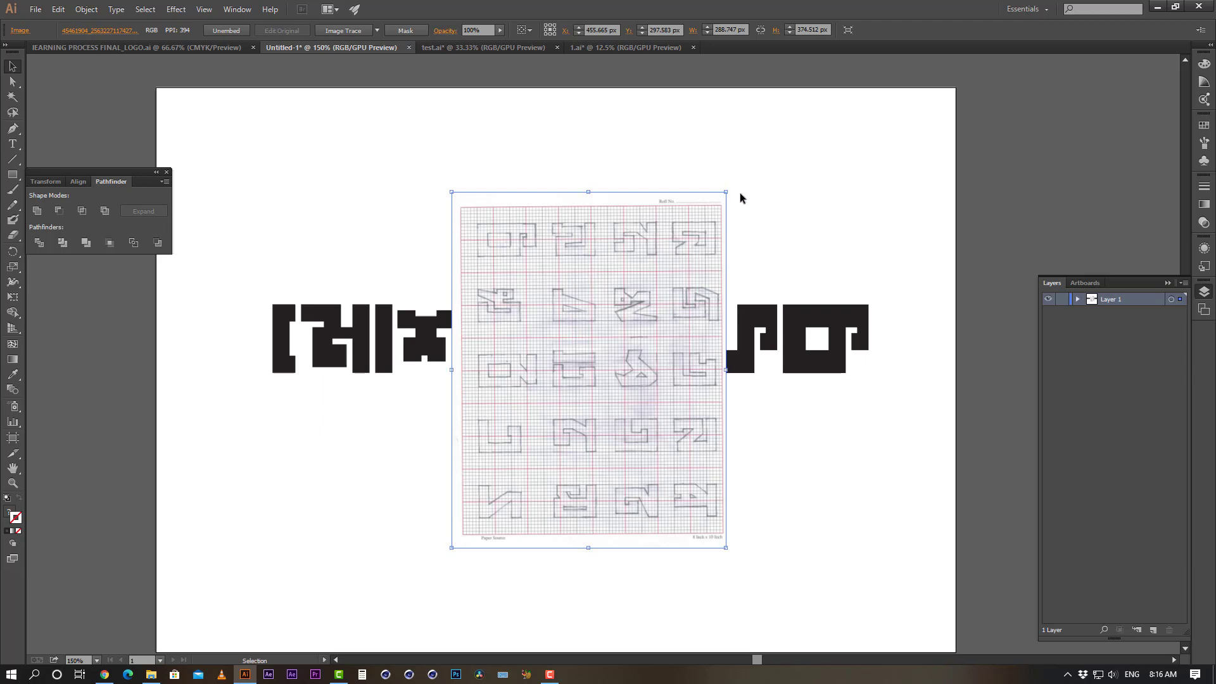
pyautogui.moveTo(726, 192); pyautogui.dragTo(666, 235)
# Arrange the artboard with the মোশন গ্রাফিক lettering across its upper part and the sketch sheet in its lower left area
pyautogui.moveTo(589, 359); pyautogui.dragTo(304, 481)
pyautogui.moveTo(424, 404); pyautogui.dragTo(451, 358)
pyautogui.moveTo(915, 181); pyautogui.dragTo(284, 310)
pyautogui.moveTo(925, 192); pyautogui.dragTo(269, 321)
pyautogui.moveTo(624, 326); pyautogui.dragTo(626, 185)
pyautogui.click(630, 414)
pyautogui.scroll(3, 591, 325)
pyautogui.scroll(-3, 592, 325)
pyautogui.moveTo(372, 456); pyautogui.dragTo(430, 413)
pyautogui.click(486, 427)
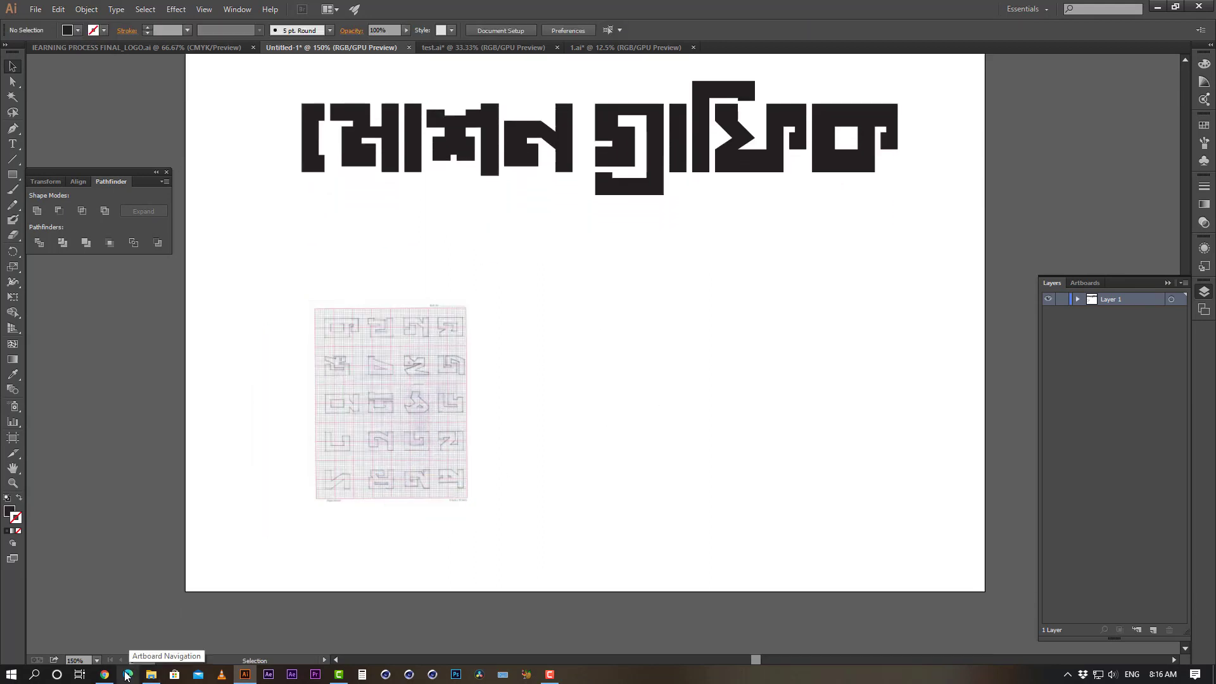
# Open the scanned sketch image starting with 45353048 from the agami typeface folder as its own Illustrator document, and close it again
pyautogui.click(151, 674)
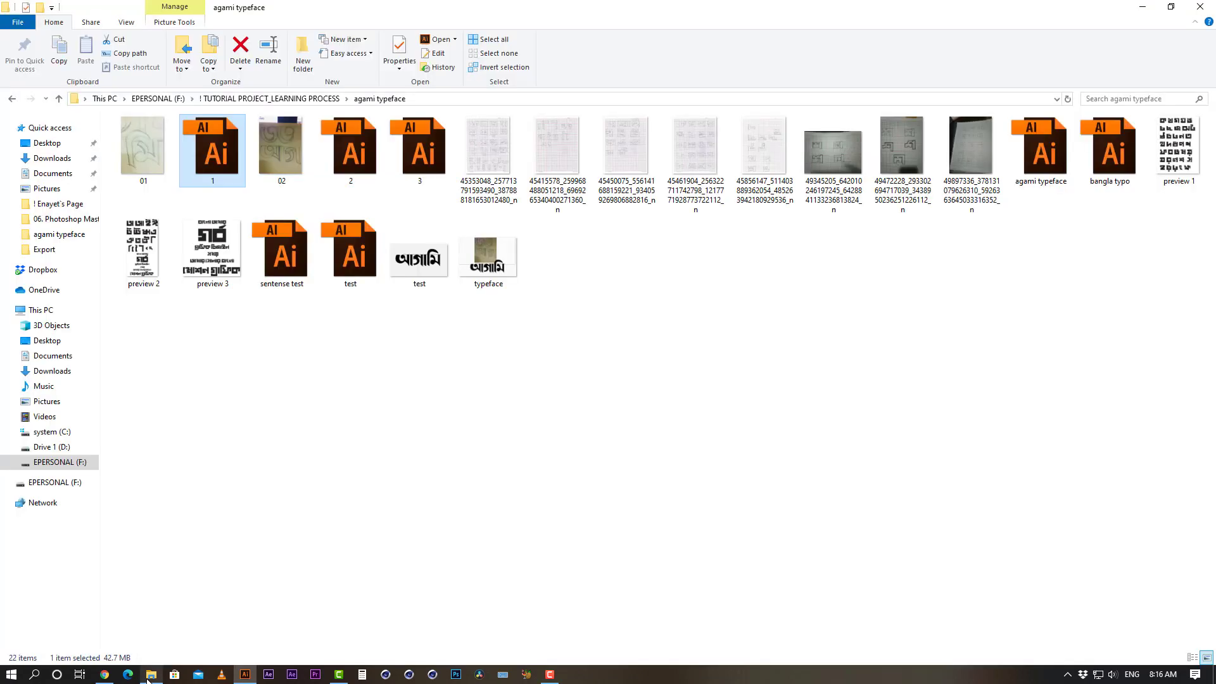
pyautogui.click(500, 148)
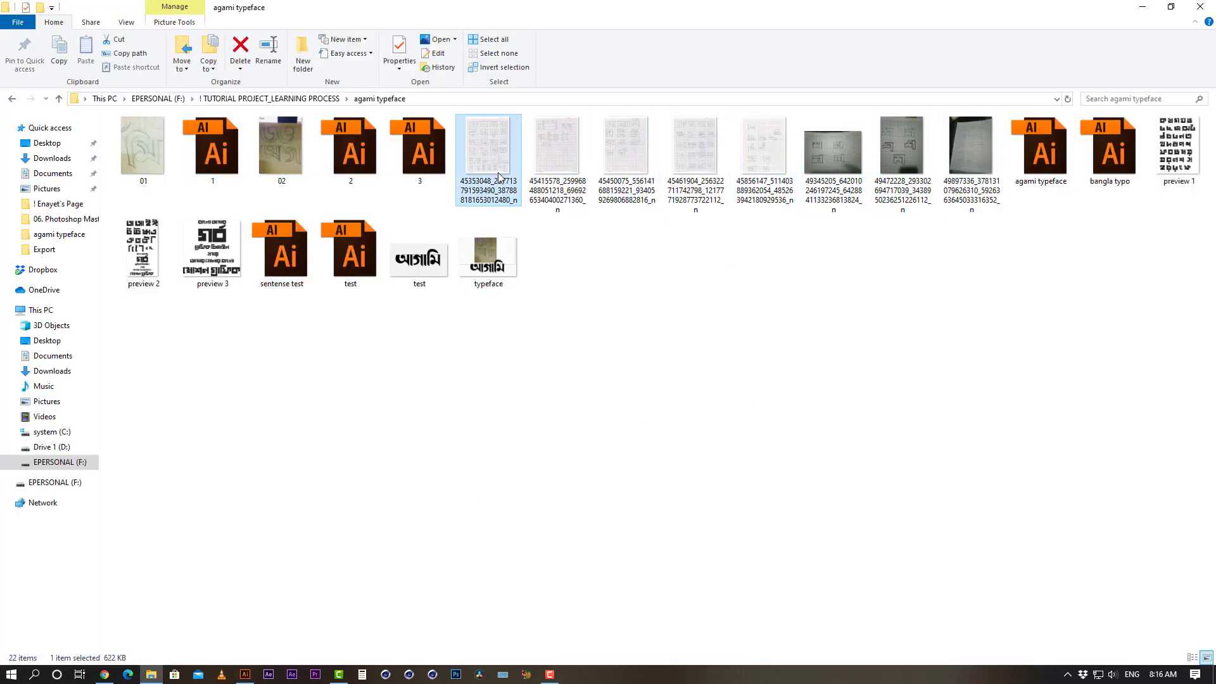
pyautogui.moveTo(492, 137); pyautogui.dragTo(781, 41)
pyautogui.click(611, 273)
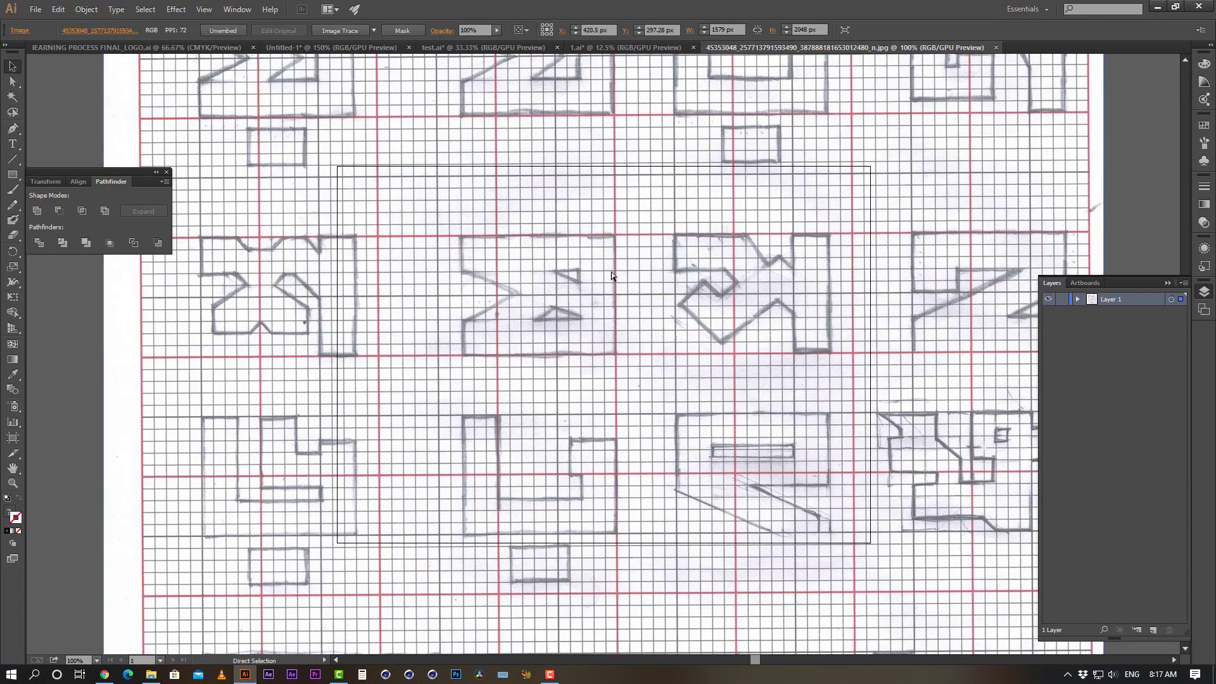
pyautogui.click(996, 48)
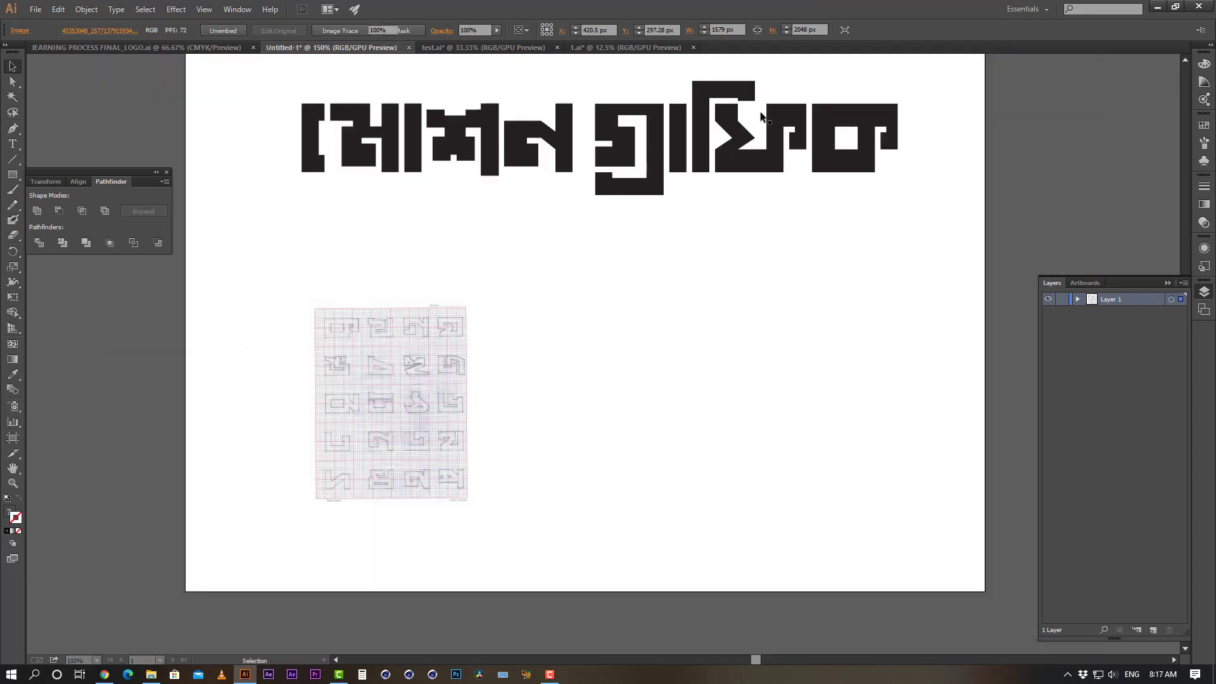
pyautogui.click(35, 9)
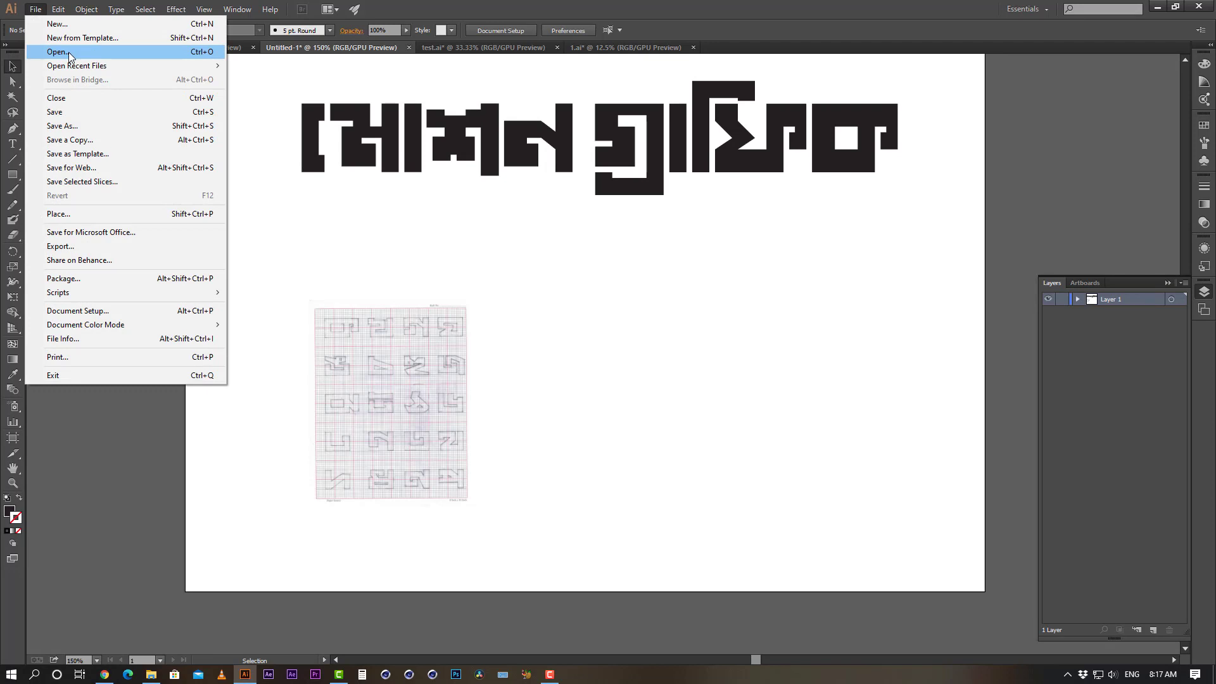
pyautogui.click(841, 448)
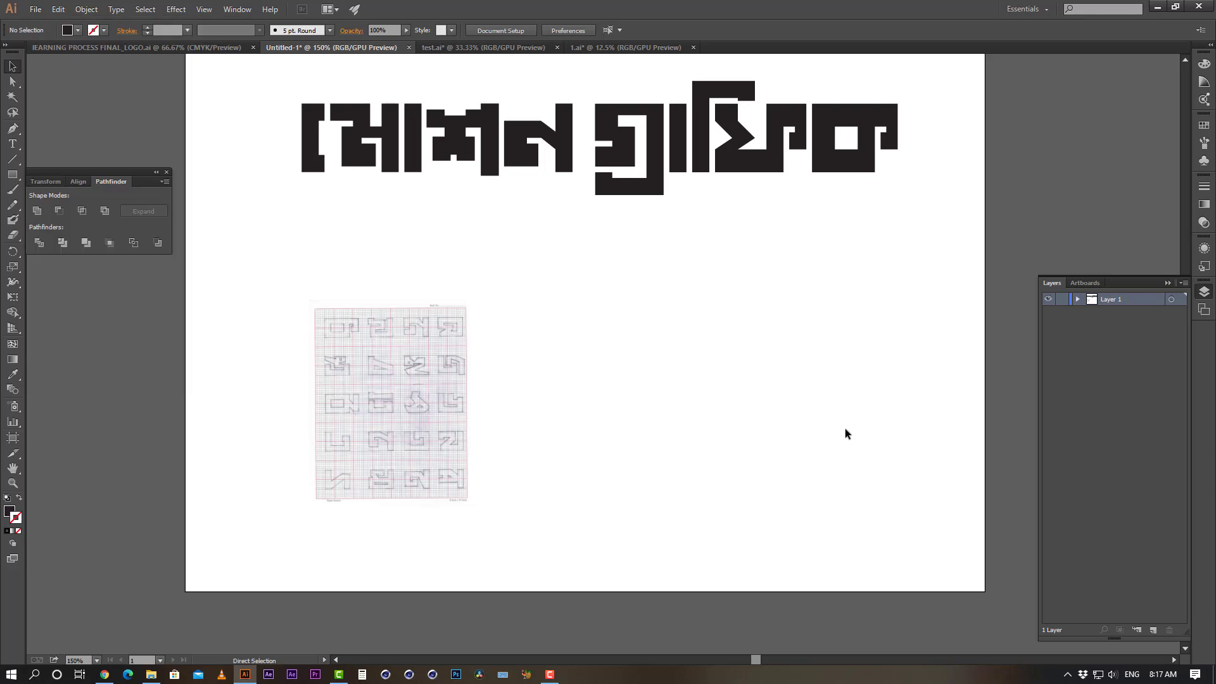
pyautogui.hotkey('ctrl', '-')
pyautogui.hotkey('ctrl', '-')
pyautogui.press('z')
pyautogui.click(520, 318)
pyautogui.click(520, 318)
pyautogui.moveTo(858, 402); pyautogui.dragTo(529, 319)
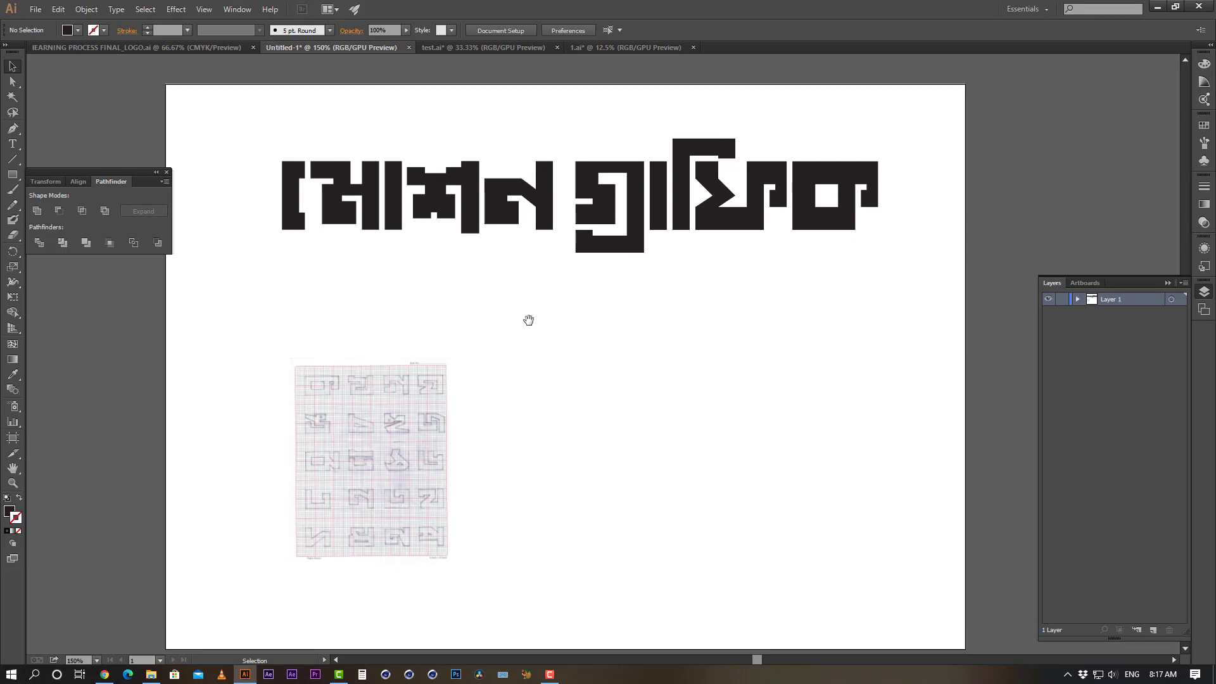
pyautogui.click(428, 420)
pyautogui.click(561, 334)
pyautogui.moveTo(624, 274); pyautogui.dragTo(461, 456)
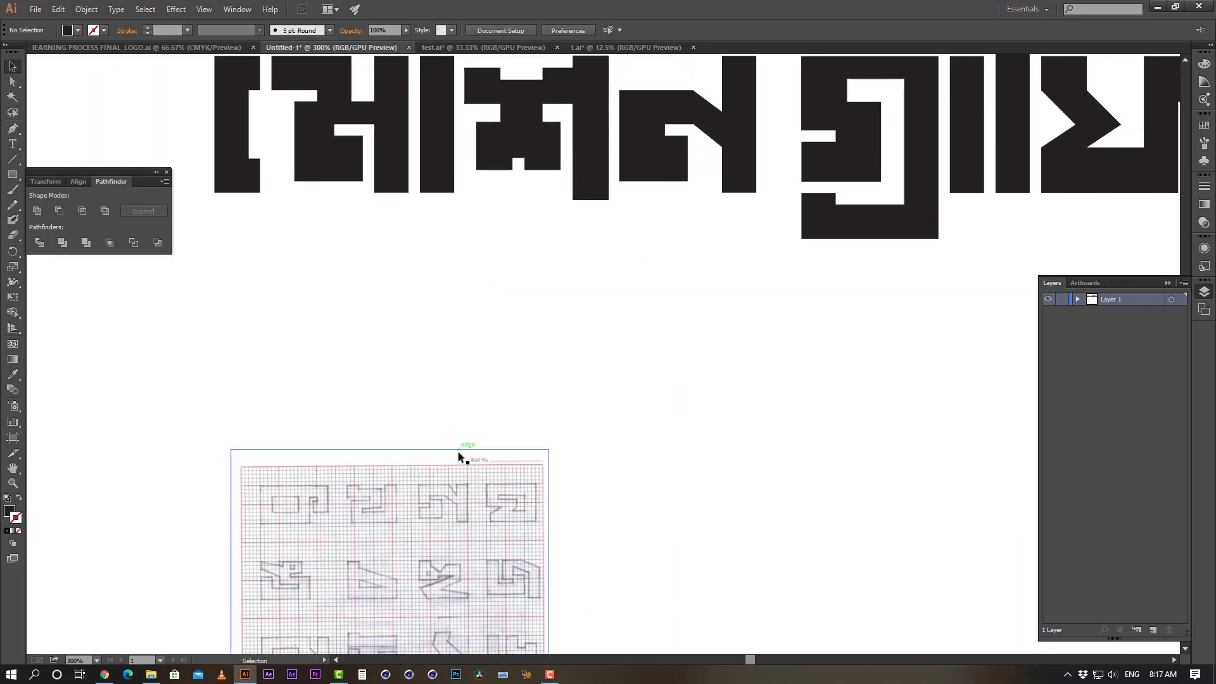
pyautogui.hotkey('ctrl', '-')
pyautogui.hotkey('ctrl', '-')
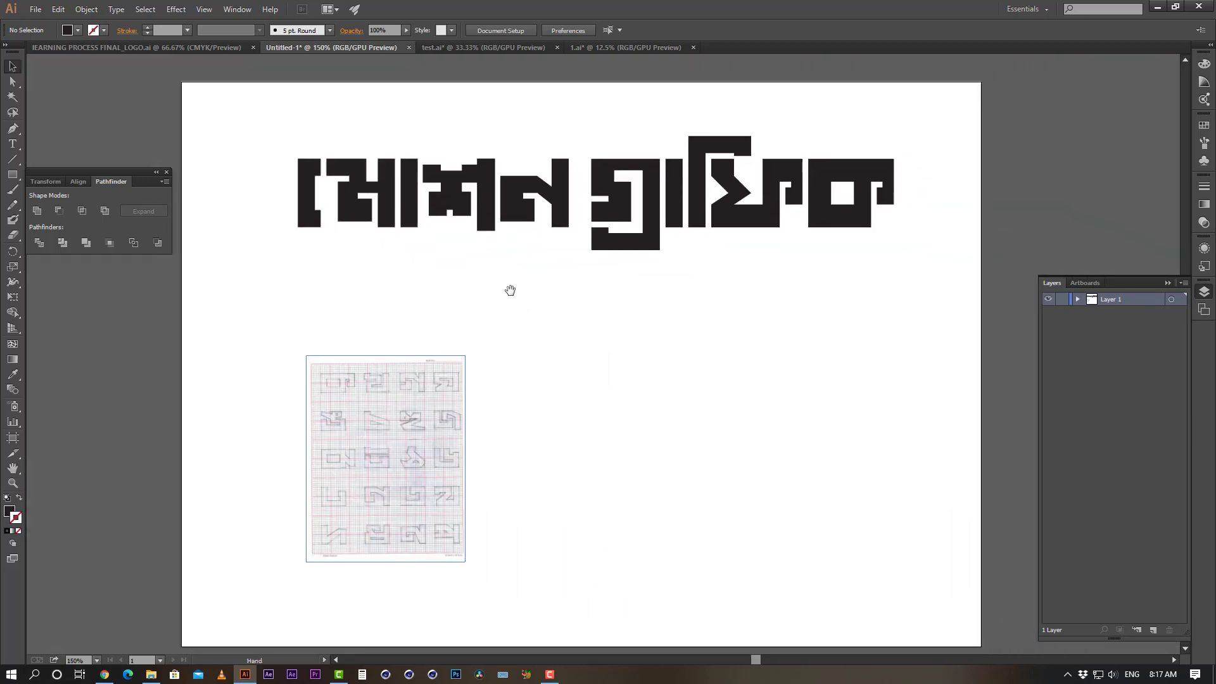
pyautogui.click(58, 9)
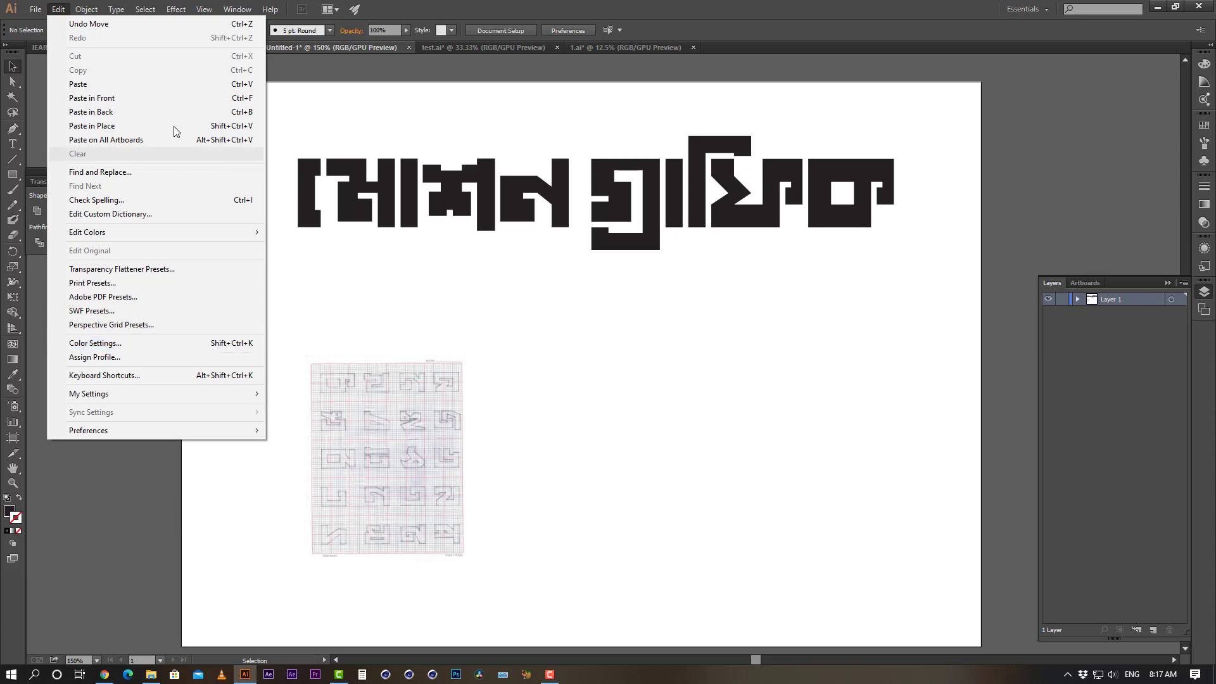
pyautogui.moveTo(96, 13)
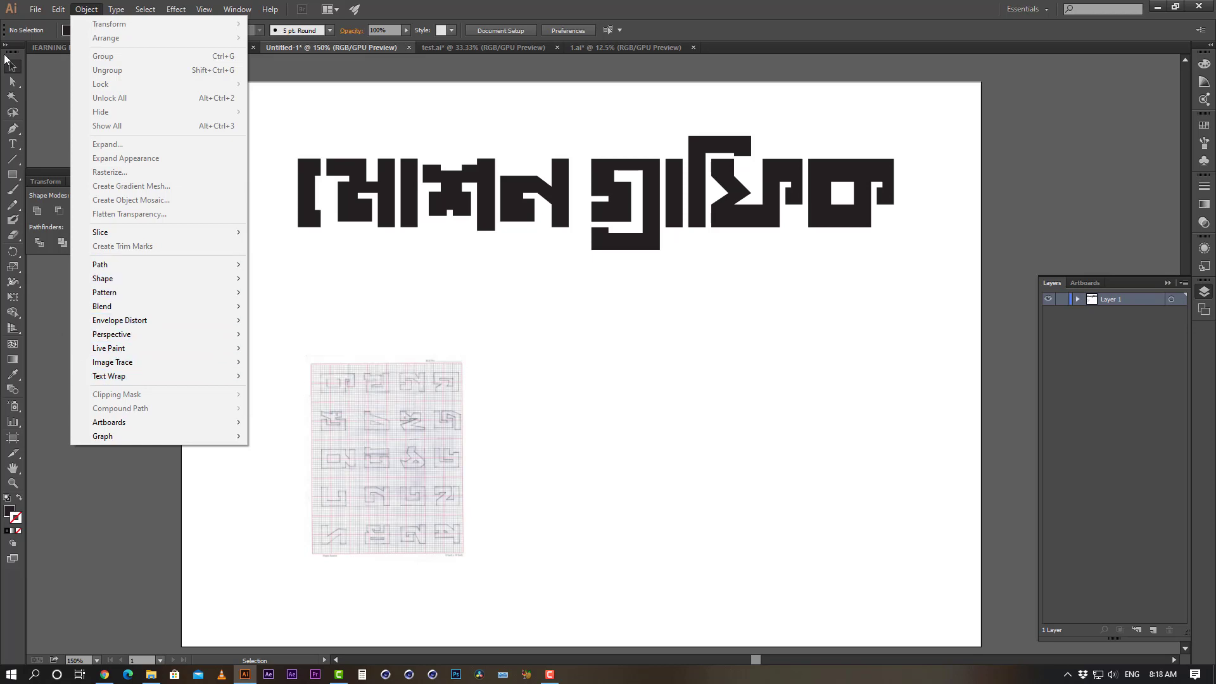
pyautogui.click(3, 333)
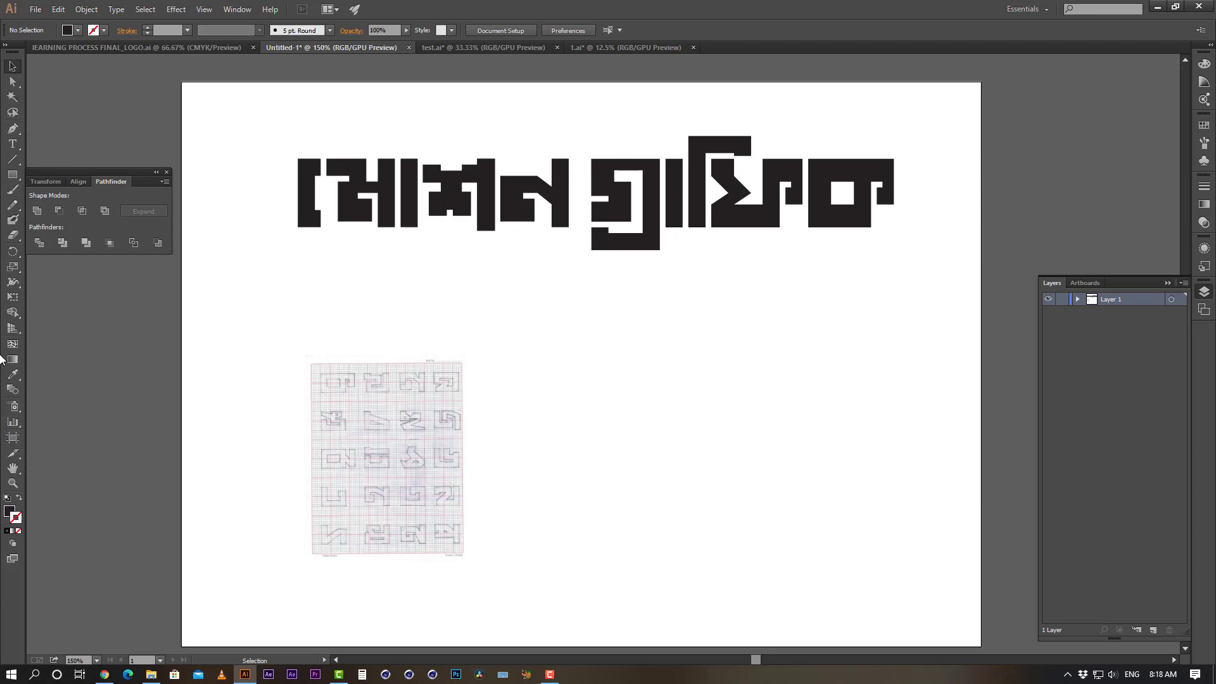
pyautogui.click(86, 9)
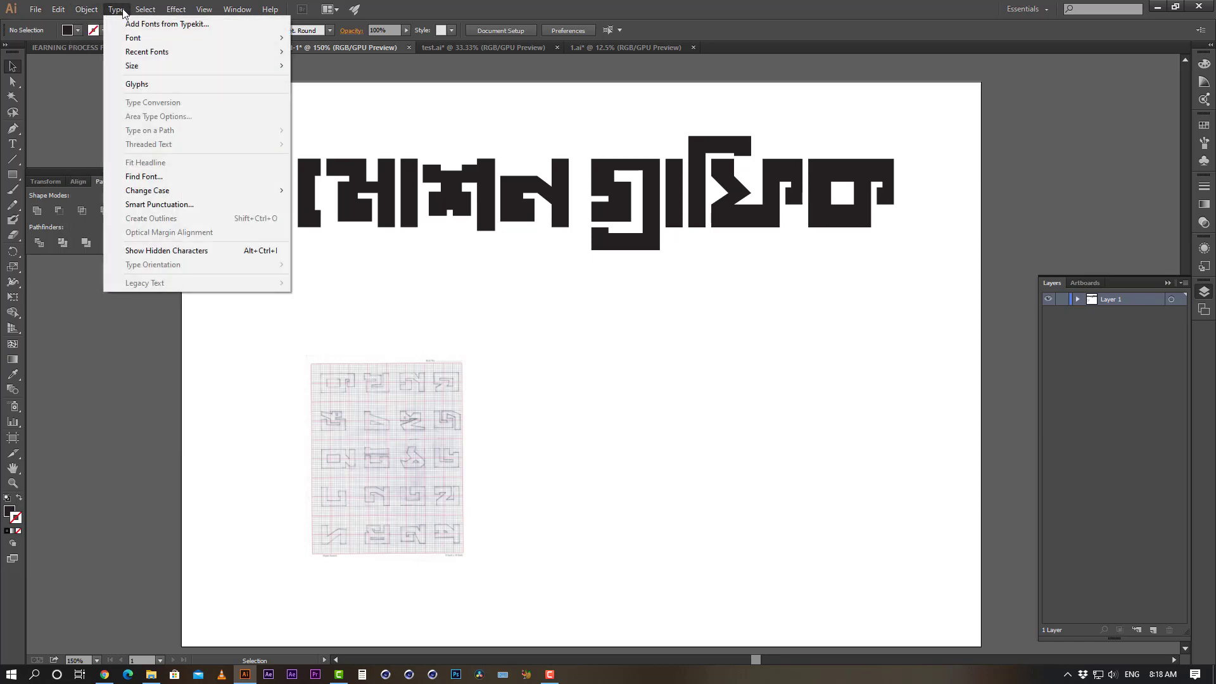
pyautogui.moveTo(151, 12)
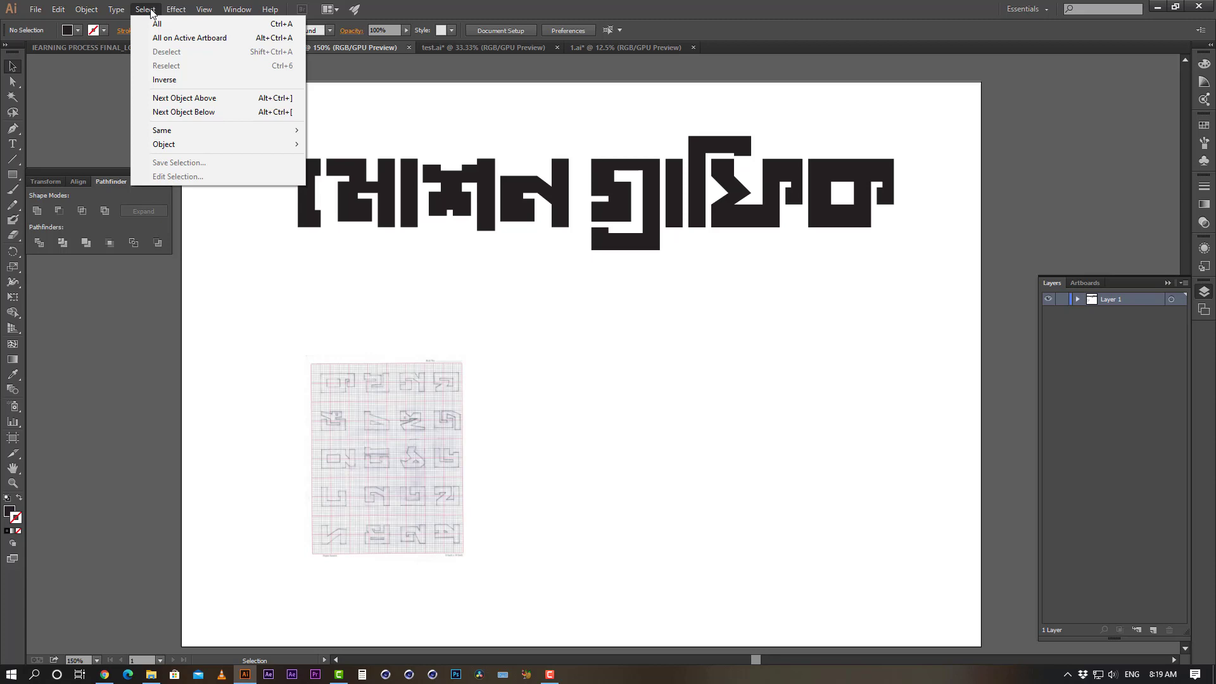
pyautogui.click(851, 442)
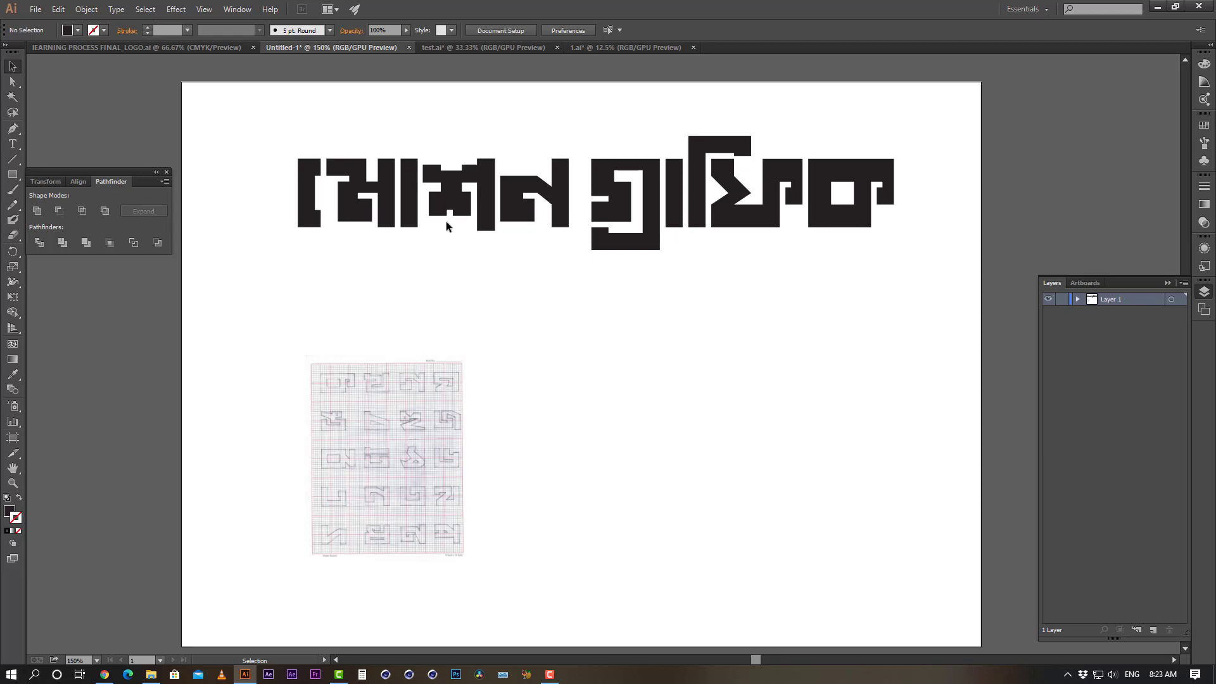
# Select the sketch sheet and move it up and slightly right, closer to the lettering
pyautogui.press('space')
pyautogui.moveTo(493, 409); pyautogui.dragTo(264, 443)
pyautogui.keyDown('ctrl'); pyautogui.click(449, 369); pyautogui.keyUp('ctrl')
pyautogui.moveTo(700, 347); pyautogui.dragTo(733, 348)
pyautogui.click(381, 449)
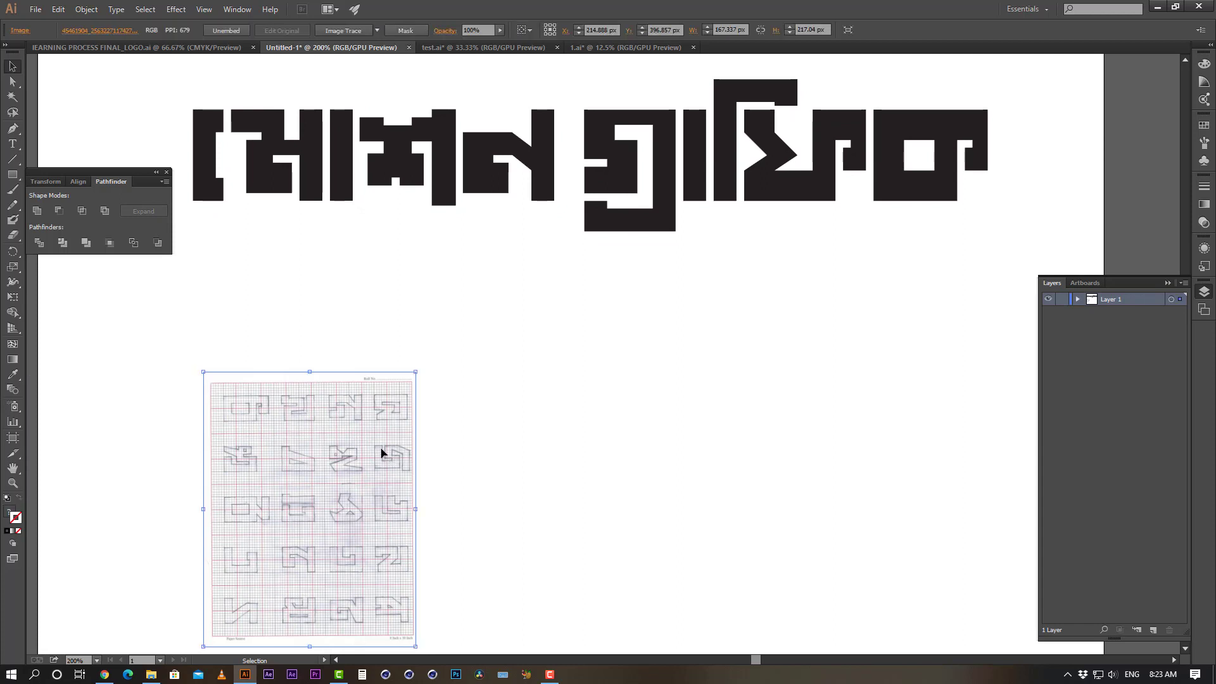
pyautogui.click(620, 371)
pyautogui.moveTo(307, 493); pyautogui.dragTo(342, 418)
pyautogui.click(122, 9)
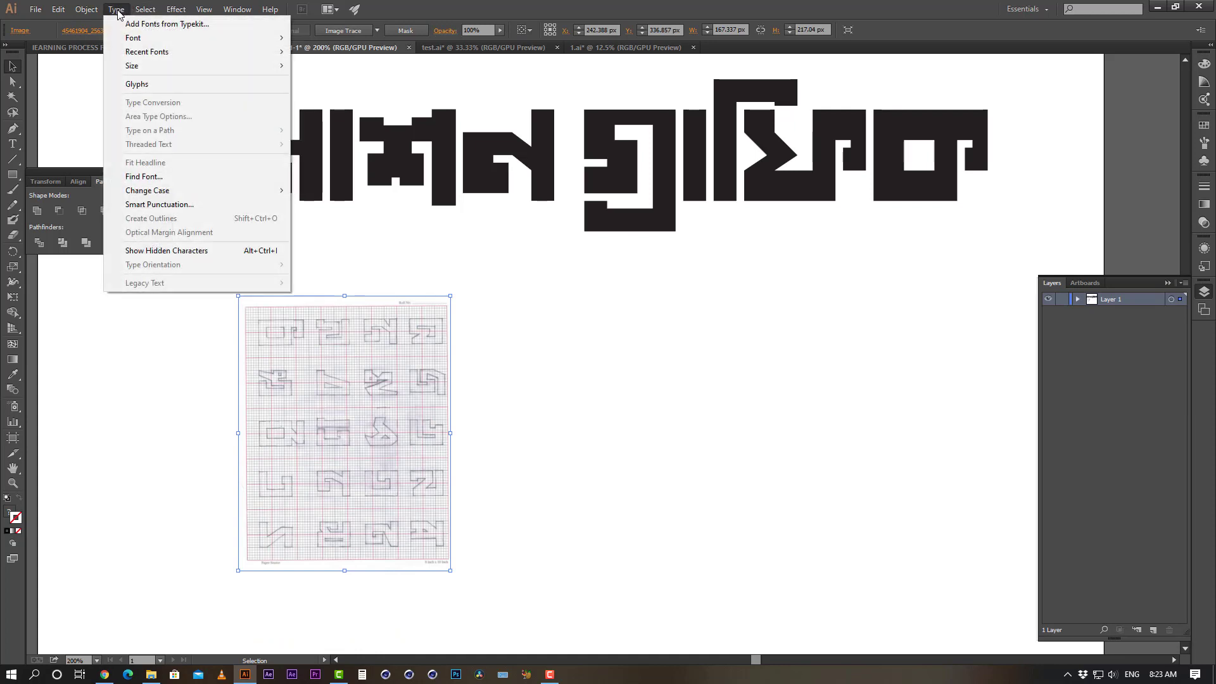
pyautogui.moveTo(96, 15)
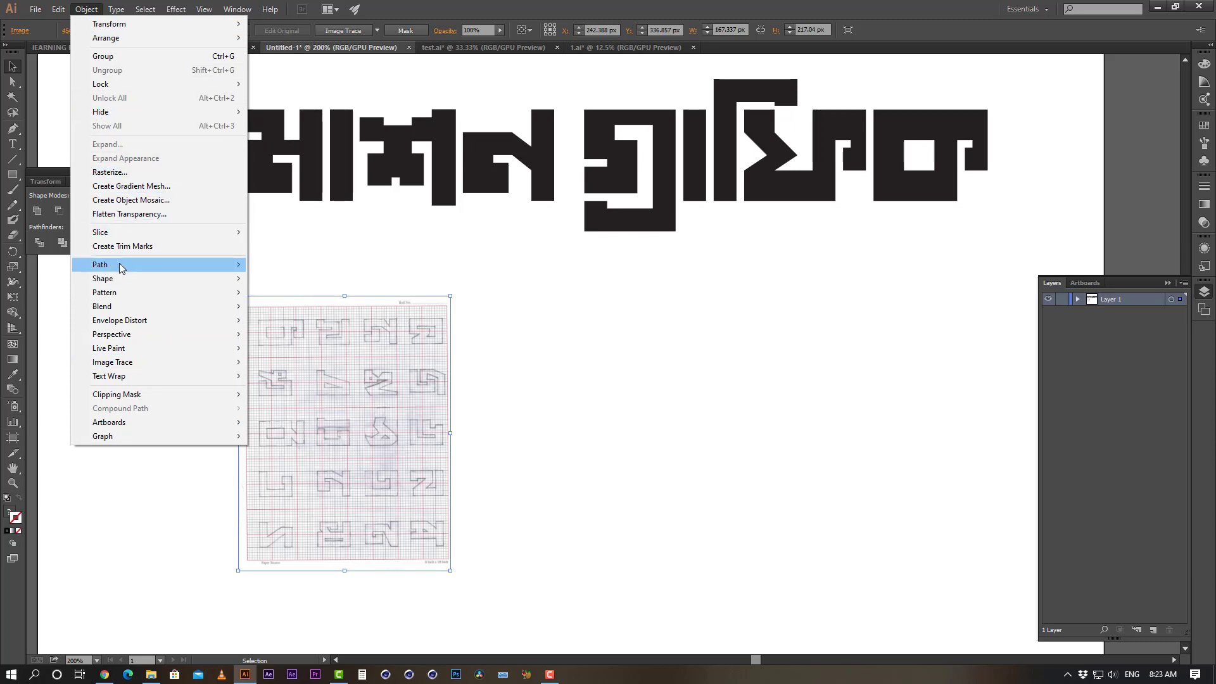
pyautogui.moveTo(122, 266)
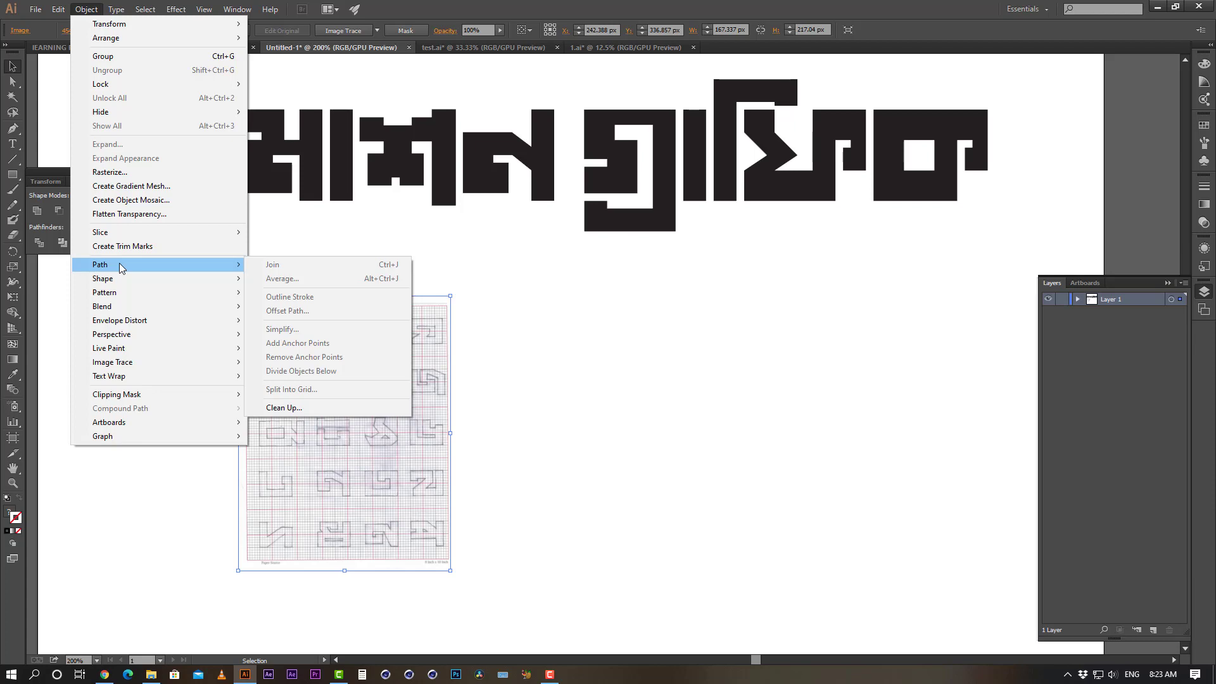
pyautogui.click(658, 324)
# Select and deselect the sketch sheet, trying the Selection and Direct Selection tools on it
pyautogui.click(321, 323)
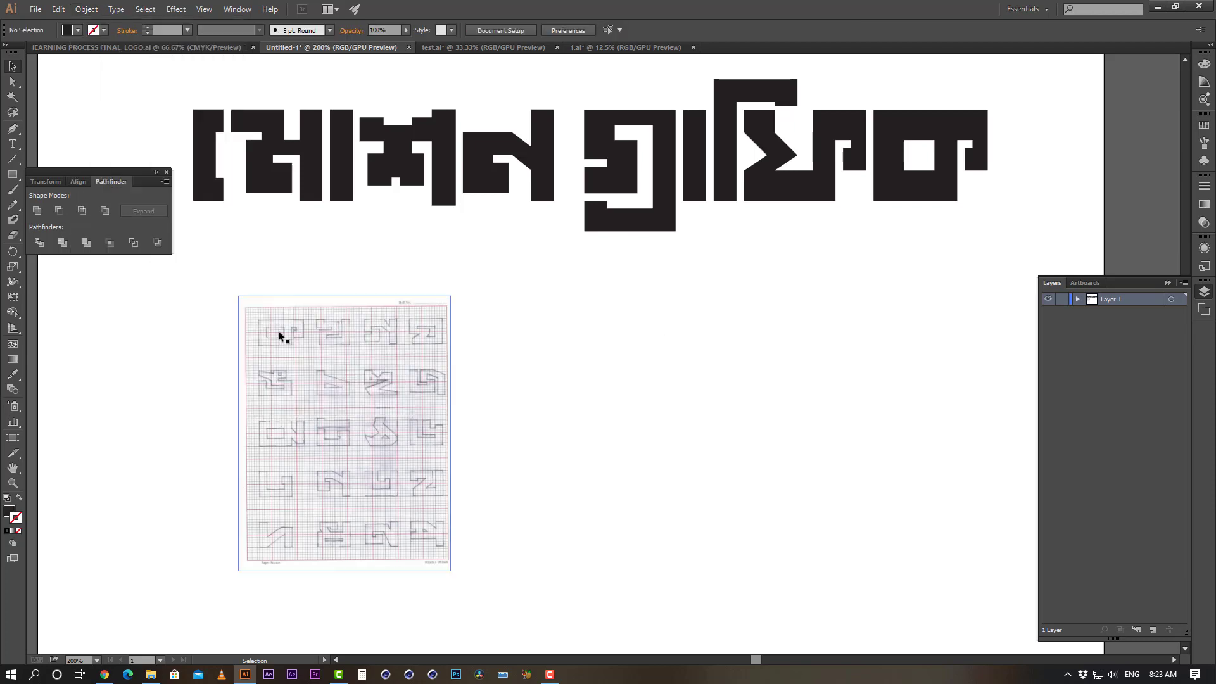
pyautogui.press('a')
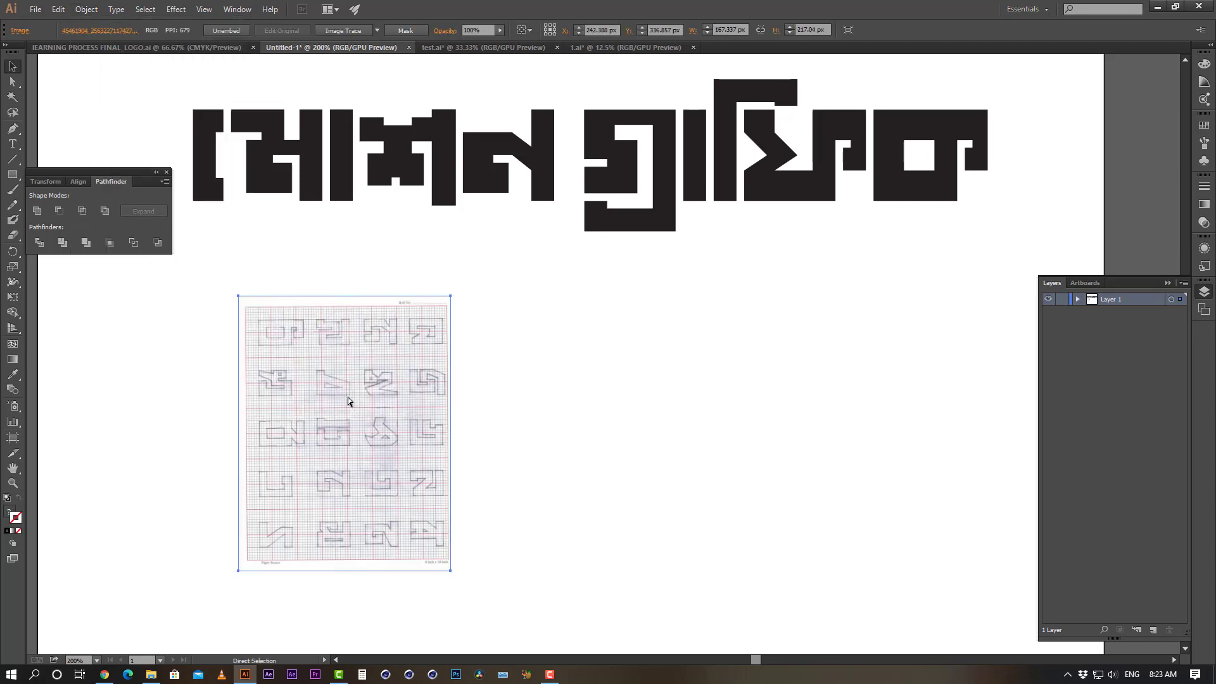
pyautogui.press('v')
pyautogui.click(587, 340)
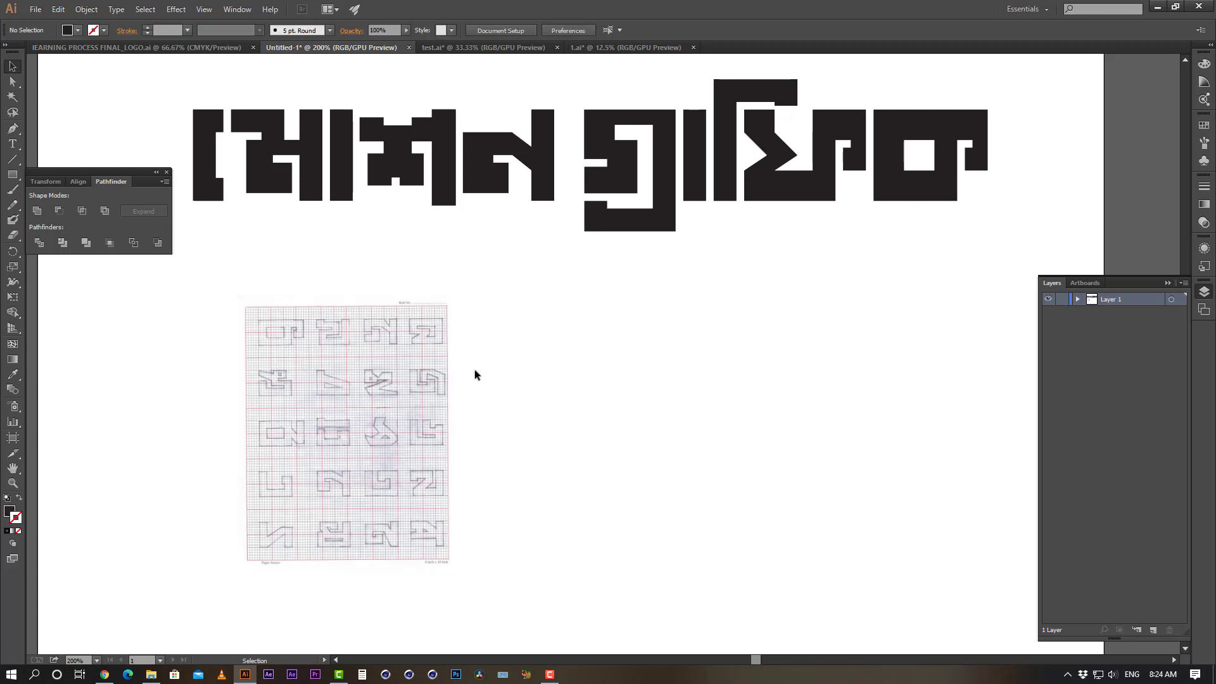
pyautogui.click(348, 377)
pyautogui.click(535, 413)
# Move the sketch sheet across the artboard and back, leaving it at about X 292 px, Y 332 px
pyautogui.click(299, 382)
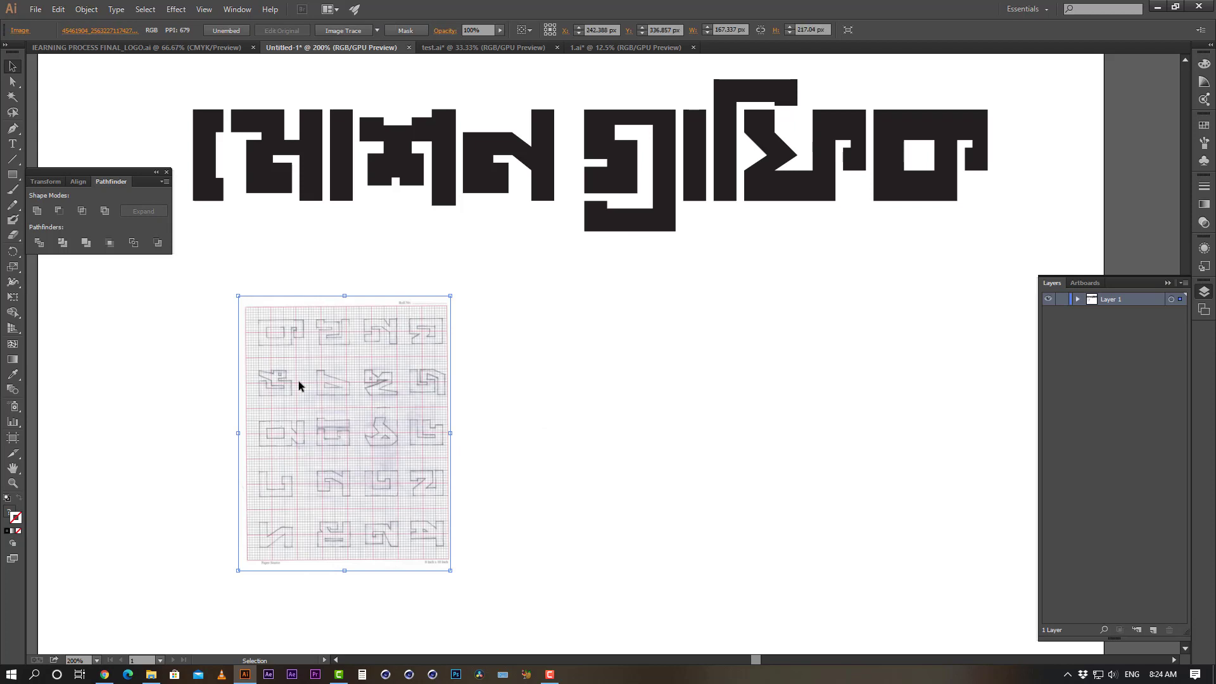
pyautogui.moveTo(321, 347); pyautogui.dragTo(782, 377)
pyautogui.click(704, 358)
pyautogui.moveTo(782, 377); pyautogui.dragTo(388, 380)
pyautogui.click(695, 382)
pyautogui.click(455, 359)
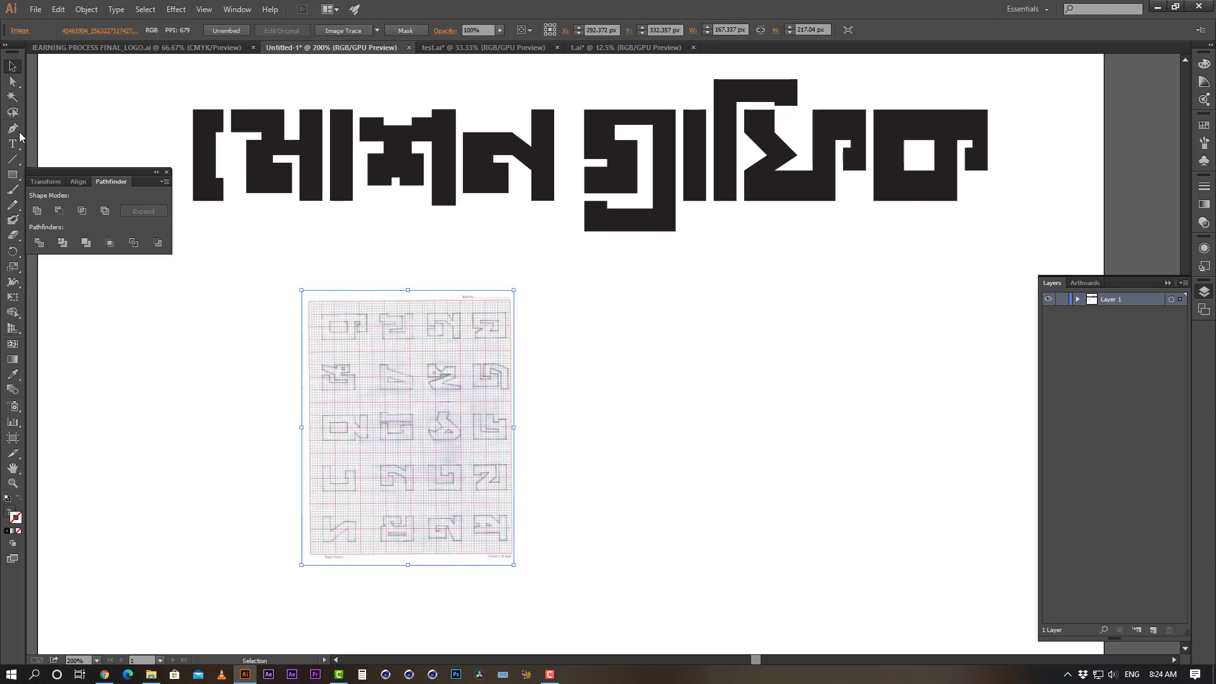
# Draw a black rectangle about 63 × 28 px over the sketch sheet and reposition it across the sketched letters
pyautogui.press('m')
pyautogui.moveTo(279, 378)
pyautogui.mouseDown()
pyautogui.moveTo(360, 412)
pyautogui.moveTo(398, 399)
pyautogui.mouseUp()
pyautogui.press('v')
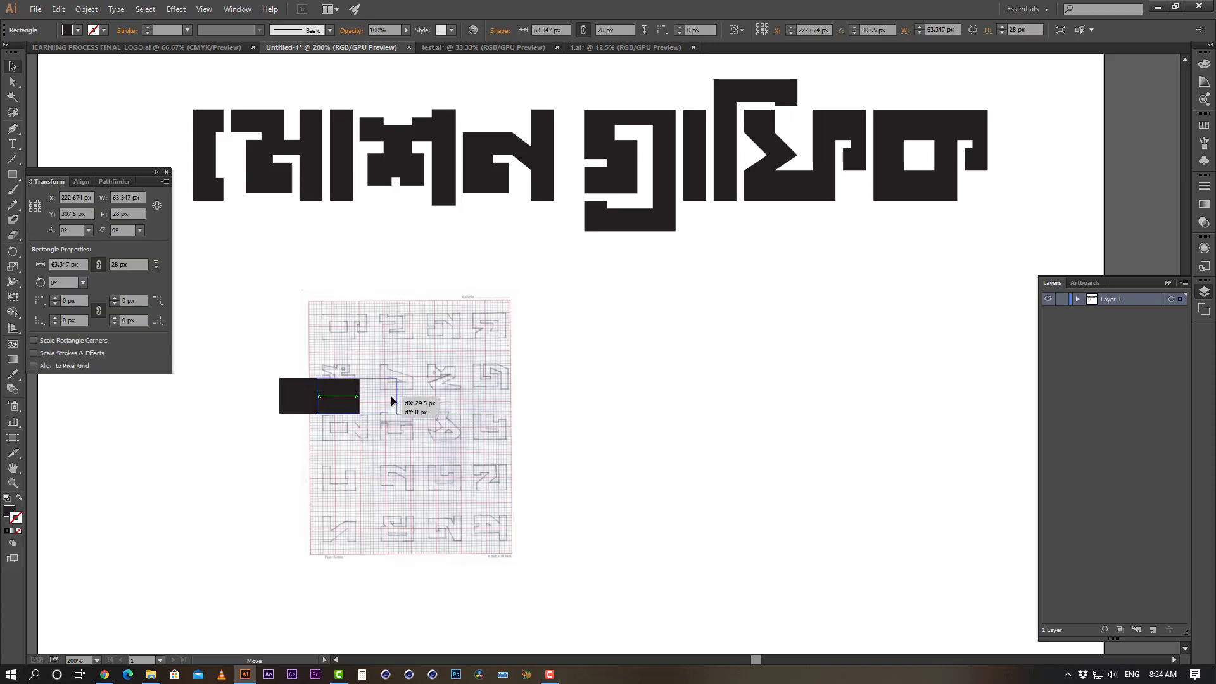
pyautogui.click(401, 355)
pyautogui.moveTo(401, 356); pyautogui.dragTo(399, 407)
# Reposition the sketch sheet below the lettering and scale it up to about 183 × 237 px
pyautogui.moveTo(358, 326); pyautogui.dragTo(380, 380)
pyautogui.moveTo(473, 454); pyautogui.dragTo(432, 378)
pyautogui.click(524, 348)
pyautogui.moveTo(500, 292); pyautogui.dragTo(506, 290)
# Move the black rectangle off the sheet onto the empty artboard area and delete it
pyautogui.click(345, 271)
pyautogui.moveTo(345, 271); pyautogui.dragTo(681, 423)
pyautogui.click(681, 423)
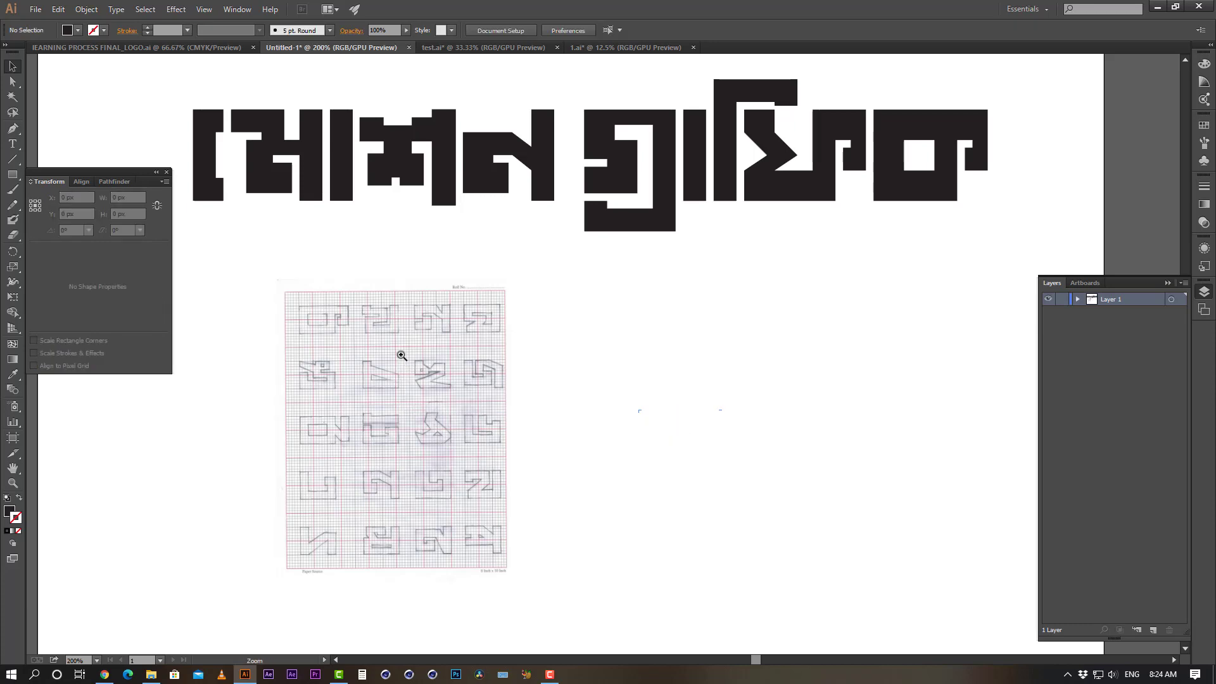
# Select the sketch sheet and examine its contextual Transform, Arrange and Select commands, finishing with the sheet deselected
pyautogui.hotkey('ctrl', '+')
pyautogui.moveTo(632, 379); pyautogui.dragTo(552, 408)
pyautogui.click(814, 331)
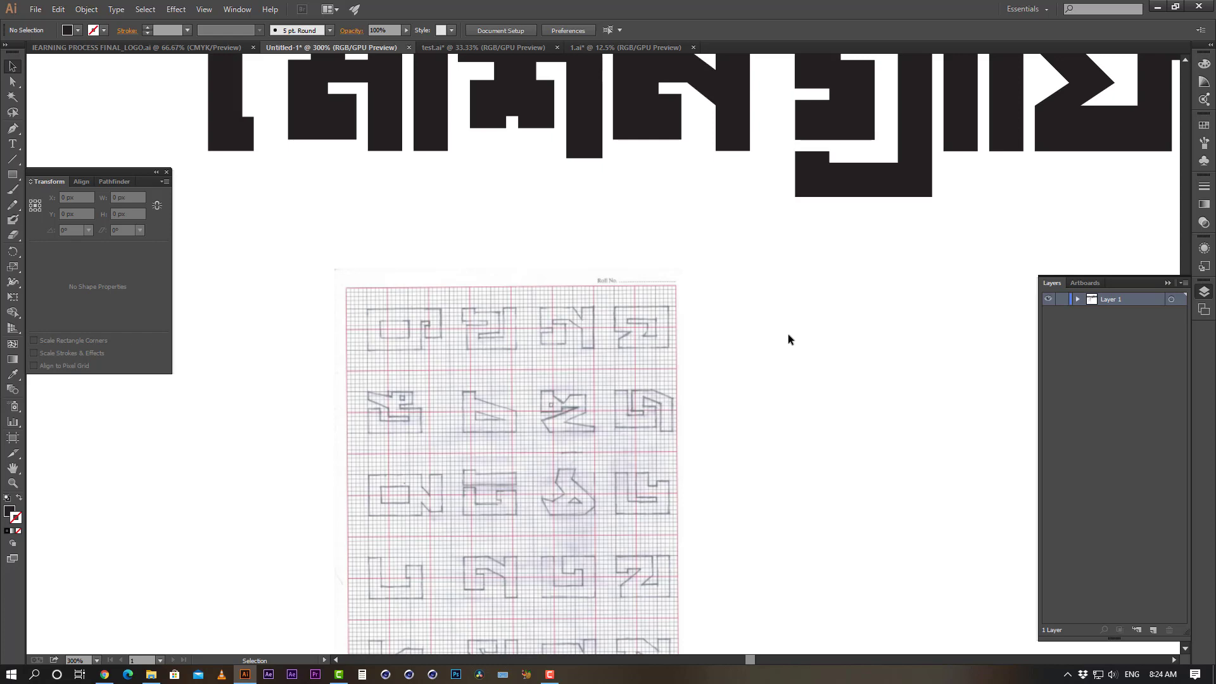
pyautogui.click(449, 409)
pyautogui.press('a')
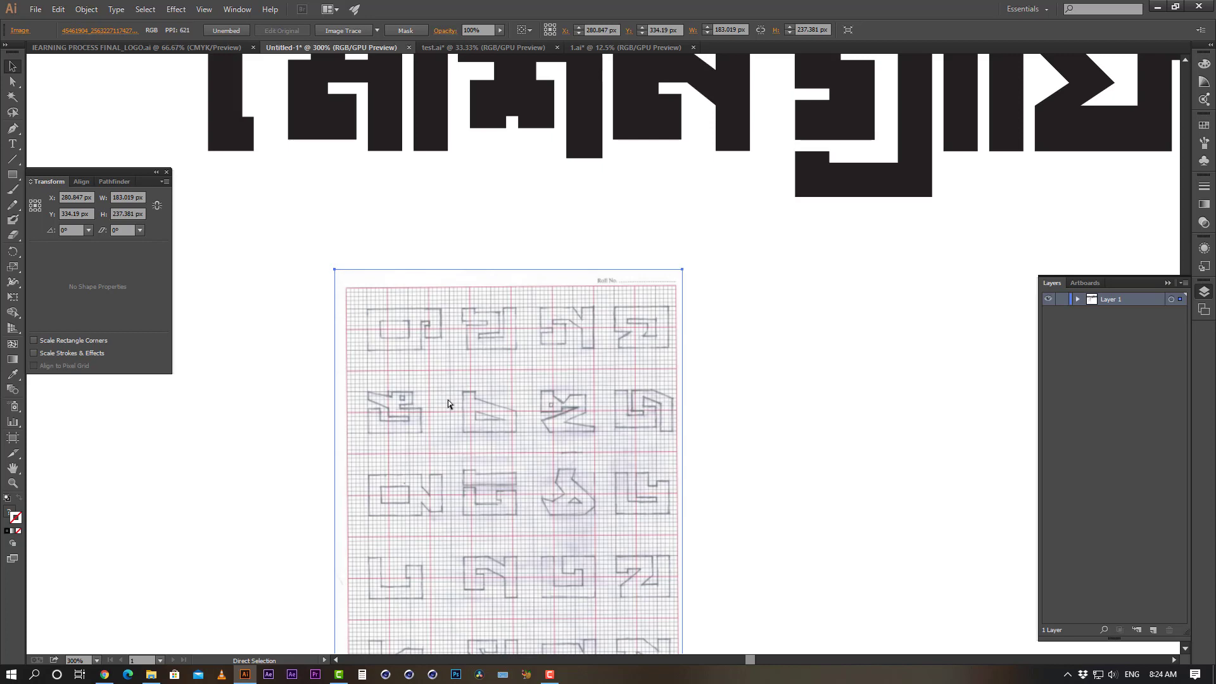
pyautogui.press('v')
pyautogui.rightClick(472, 375)
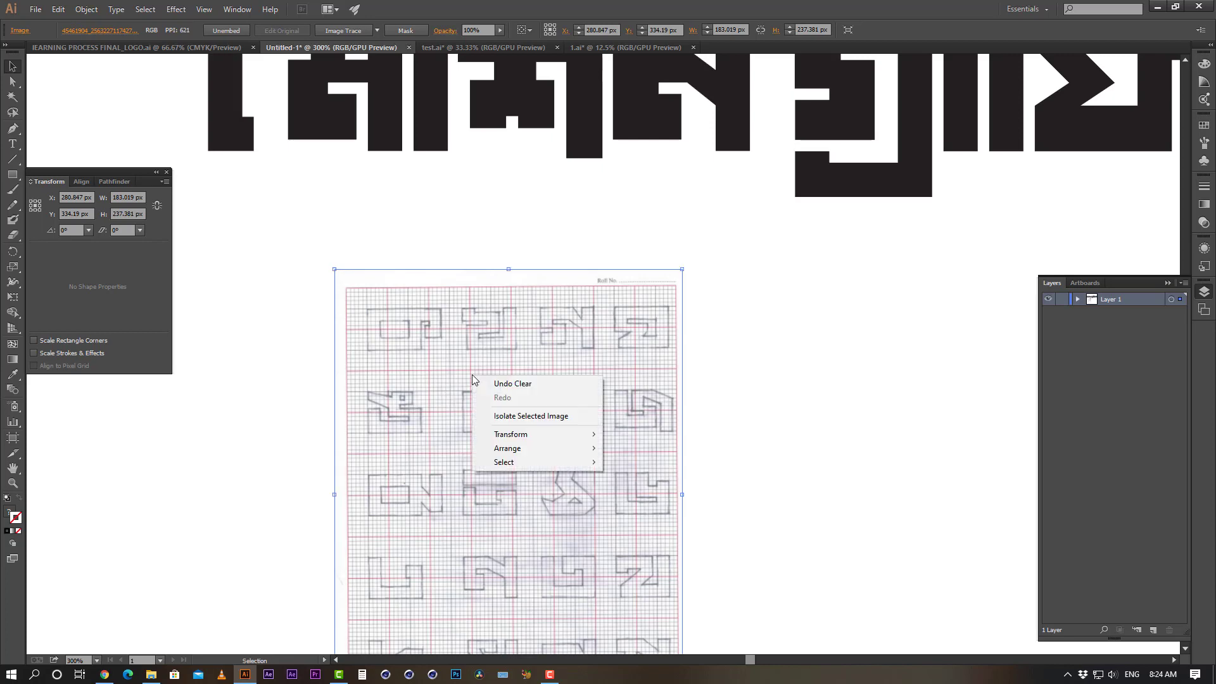
pyautogui.click(666, 380)
pyautogui.rightClick(570, 375)
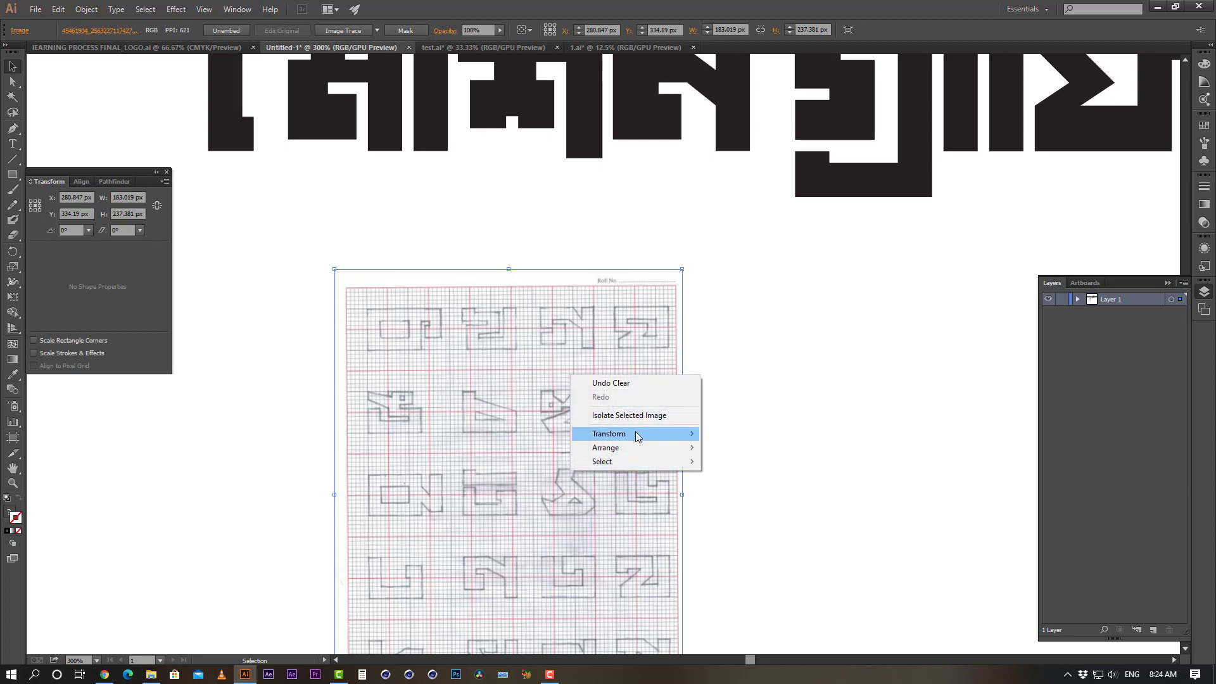
pyautogui.moveTo(637, 433)
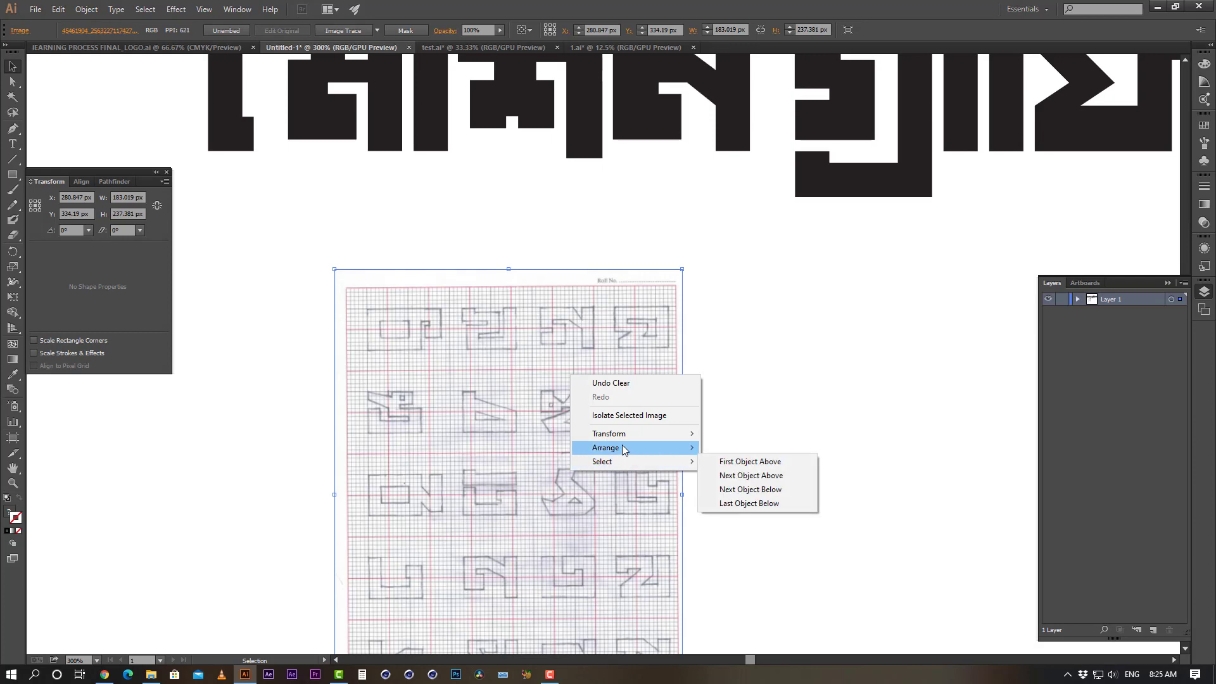
pyautogui.moveTo(621, 461)
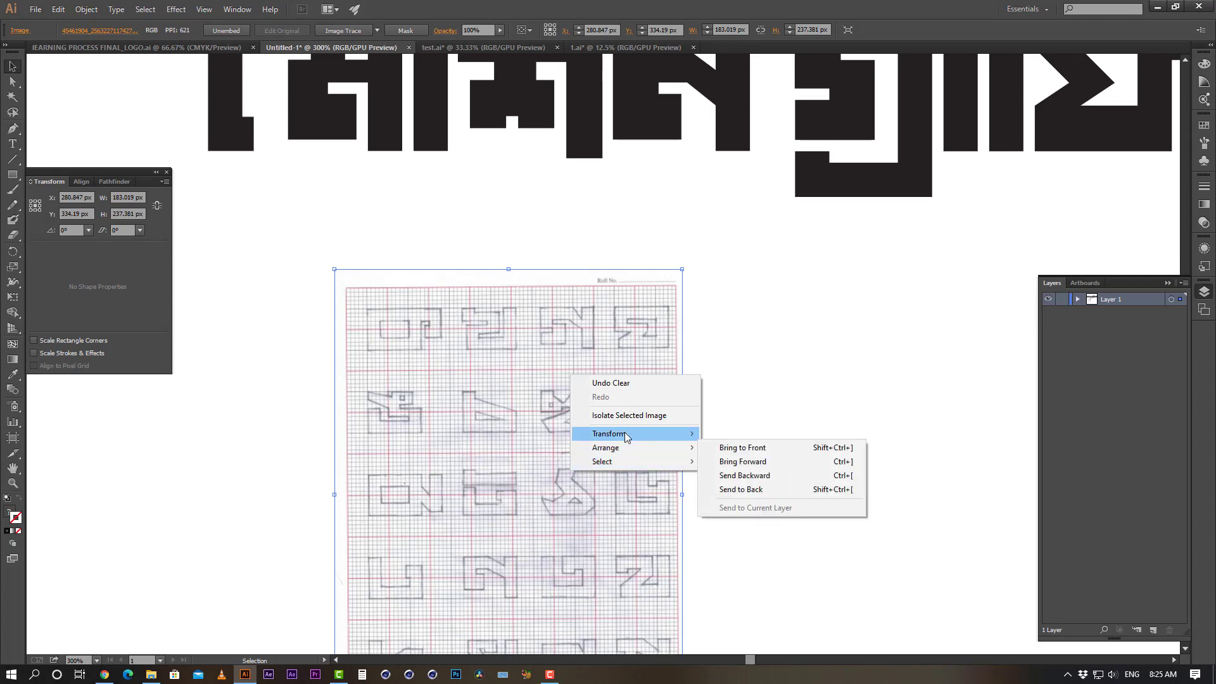
pyautogui.click(730, 354)
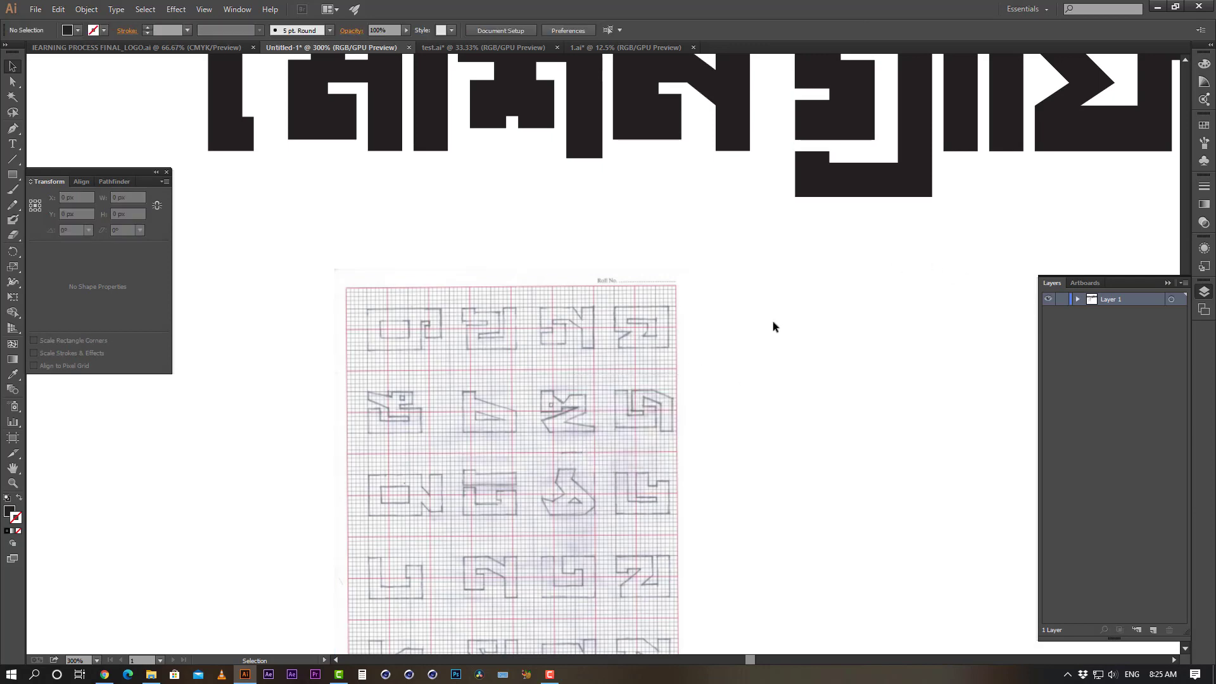
# Examine the contextual commands available on the empty artboard, for comparison with those of the sketch sheet
pyautogui.rightClick(776, 323)
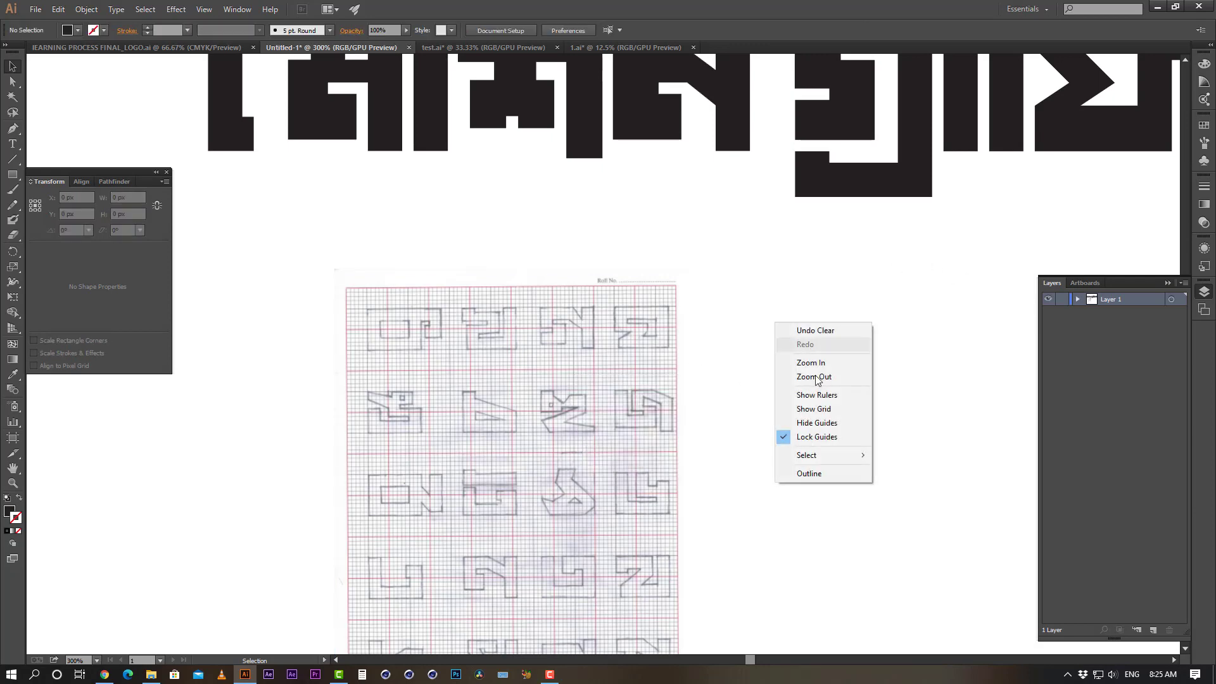
pyautogui.click(904, 392)
pyautogui.click(539, 403)
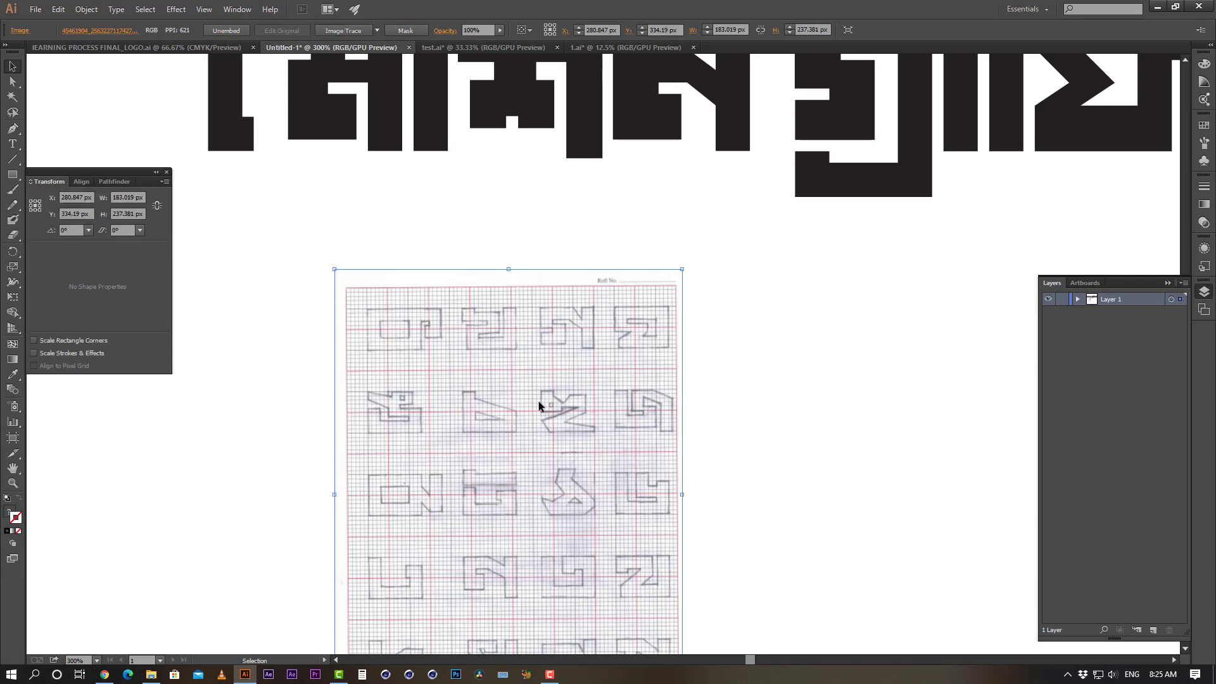
pyautogui.click(810, 360)
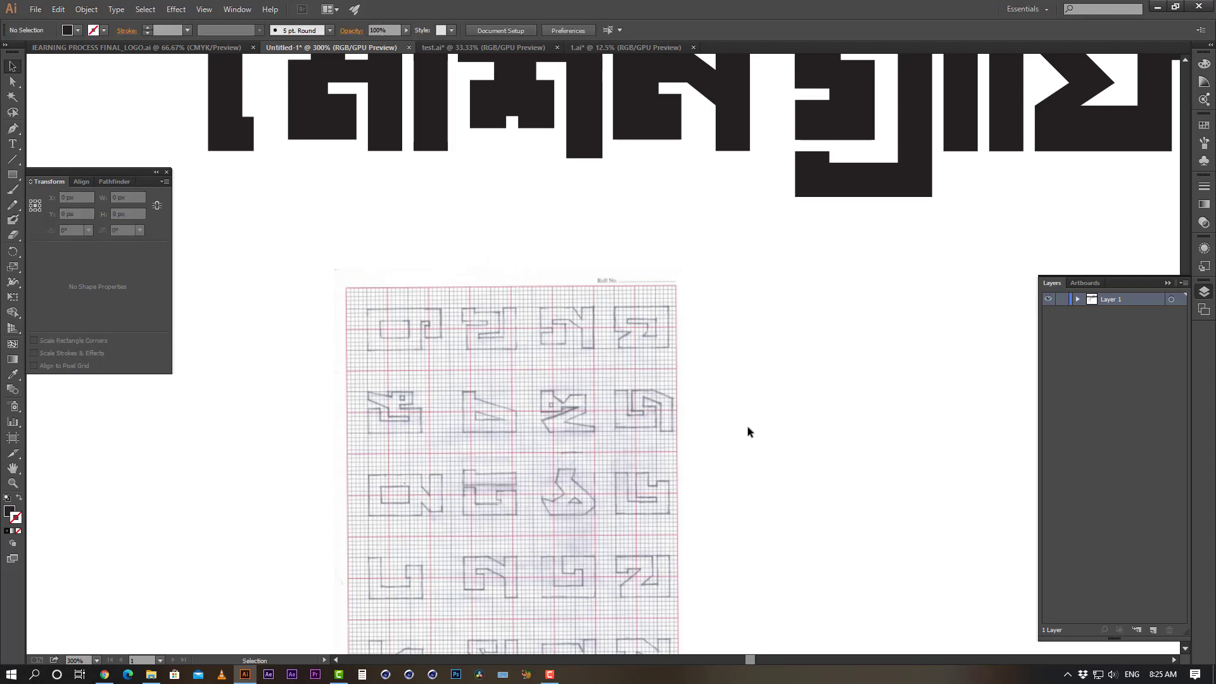
# Draw a black rectangle about 8 × 21 px on the sketch sheet's left edge, move it to the right edge and delete it
pyautogui.hotkey('ctrl', '-')
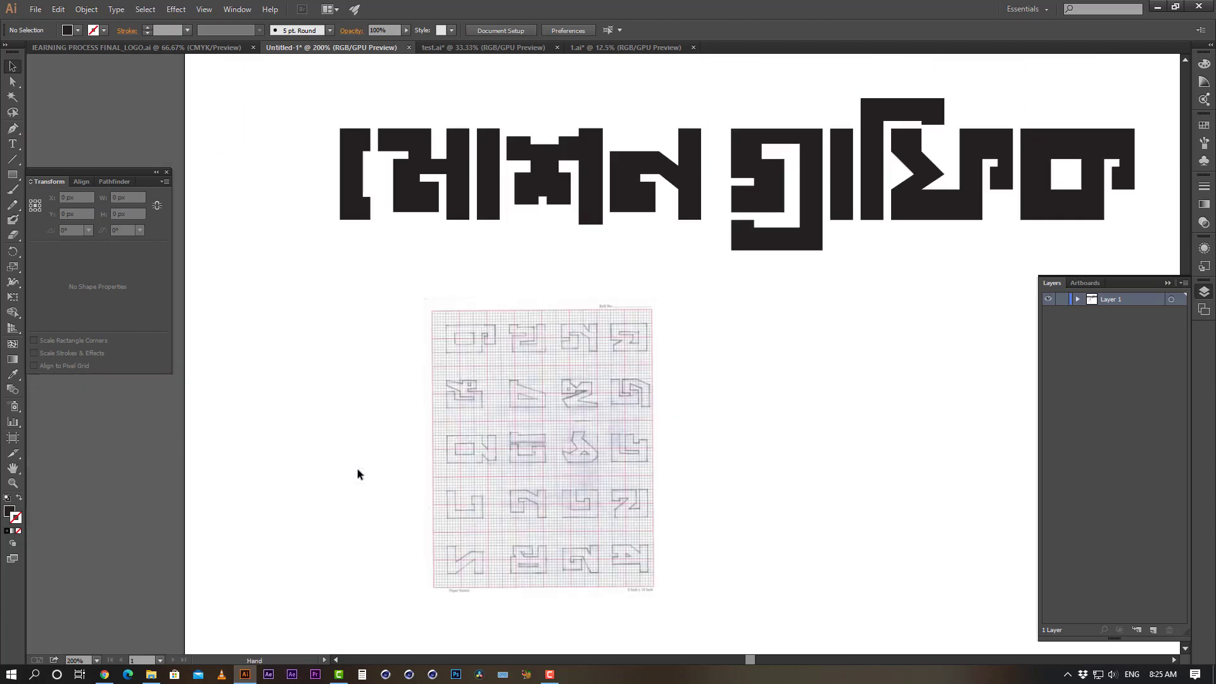
pyautogui.keyDown('ctrl'); pyautogui.click(457, 428); pyautogui.keyUp('ctrl')
pyautogui.moveTo(899, 373); pyautogui.dragTo(685, 408)
pyautogui.moveTo(855, 307); pyautogui.dragTo(219, 472)
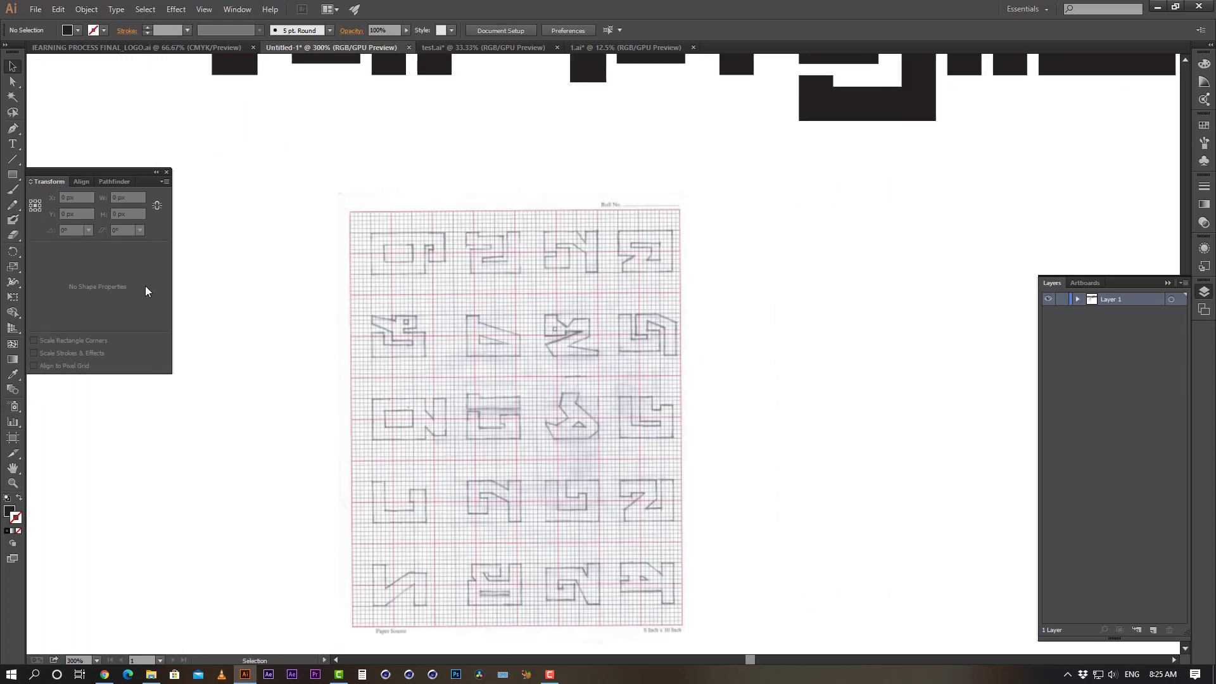
pyautogui.click(12, 176)
pyautogui.moveTo(338, 325); pyautogui.dragTo(353, 366)
pyautogui.press('v')
pyautogui.moveTo(796, 262); pyautogui.dragTo(339, 485)
pyautogui.moveTo(394, 268); pyautogui.dragTo(327, 439)
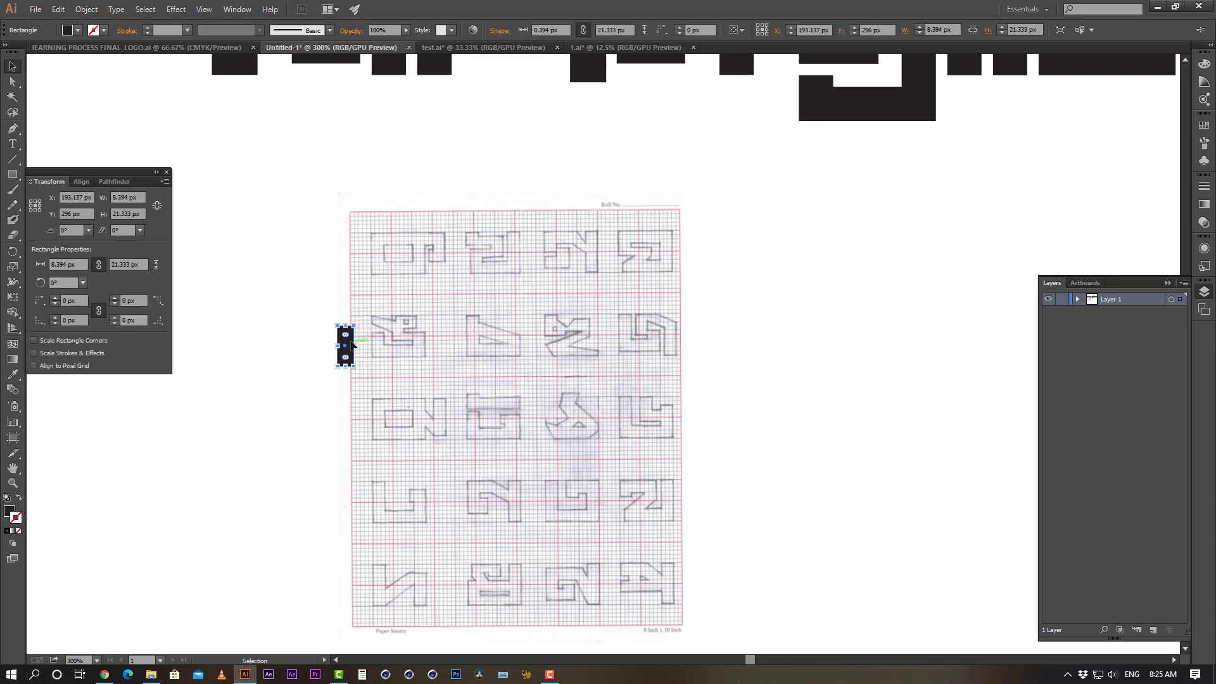
pyautogui.moveTo(351, 345); pyautogui.dragTo(699, 360)
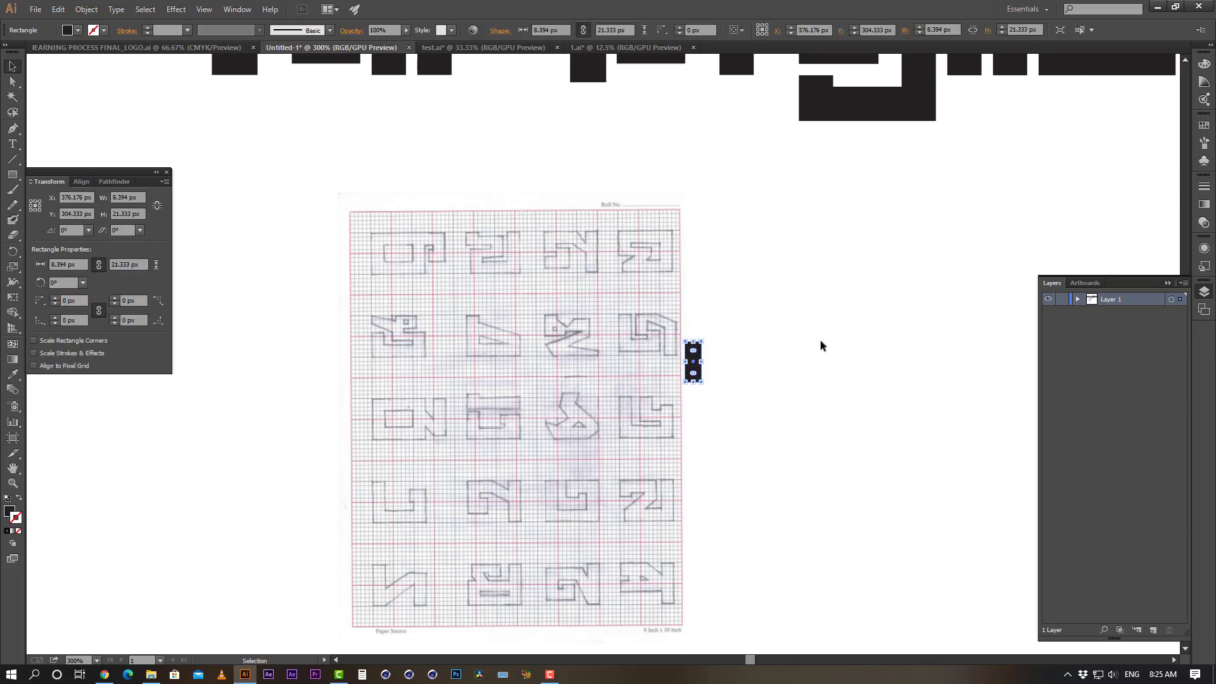
pyautogui.press('Delete')
pyautogui.keyDown('ctrl'); pyautogui.click(499, 264); pyautogui.keyUp('ctrl')
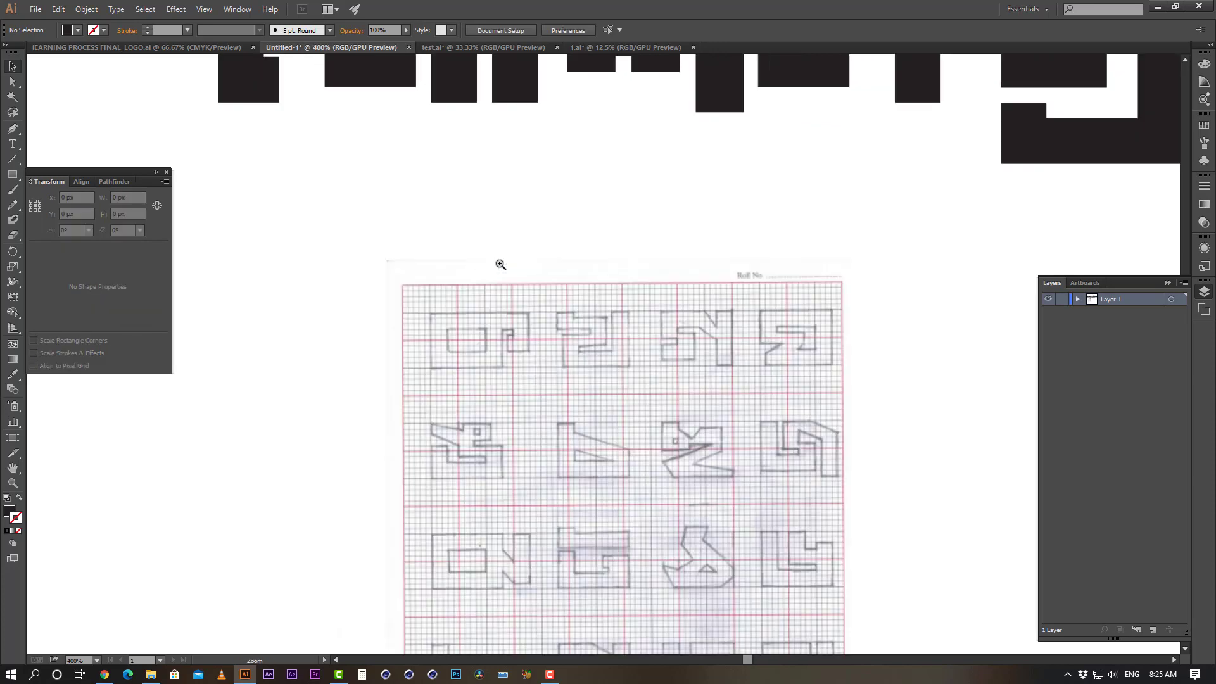
pyautogui.moveTo(644, 417); pyautogui.dragTo(523, 361)
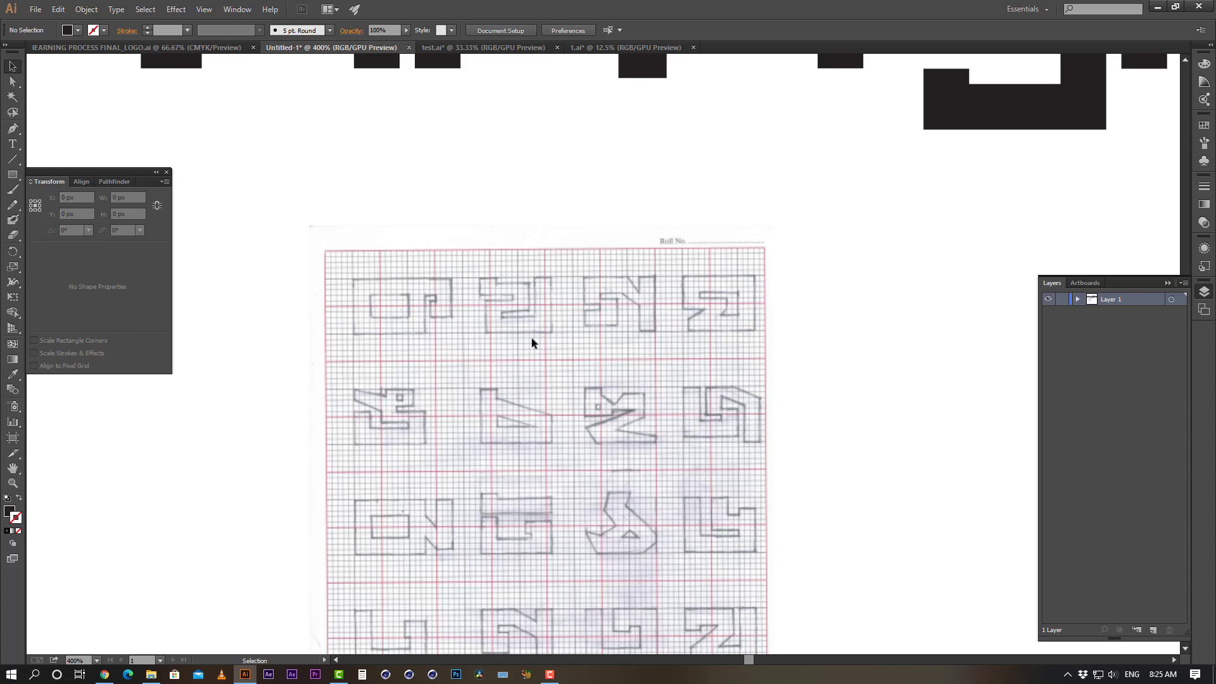
pyautogui.press('a')
pyautogui.press('v')
pyautogui.click(525, 331)
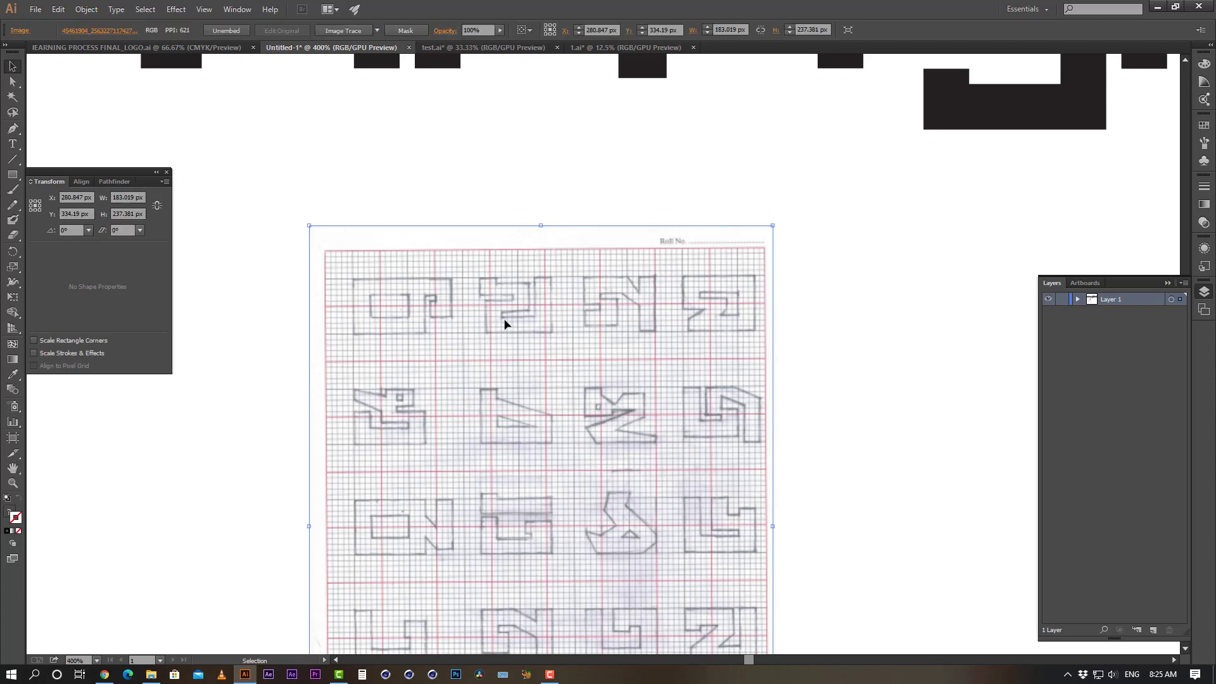
pyautogui.press('a')
pyautogui.hotkey('ctrl', 'shift', 'a')
pyautogui.press('v')
pyautogui.scroll(-2, 541, 356)
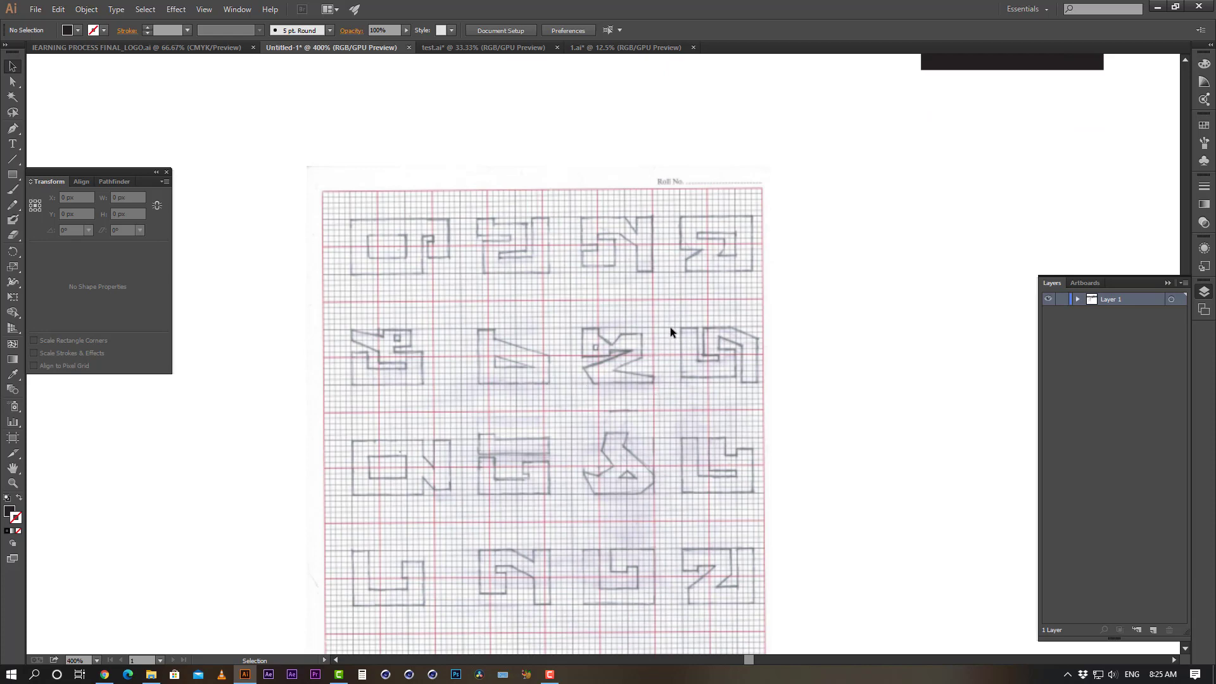
pyautogui.scroll(1, 644, 268)
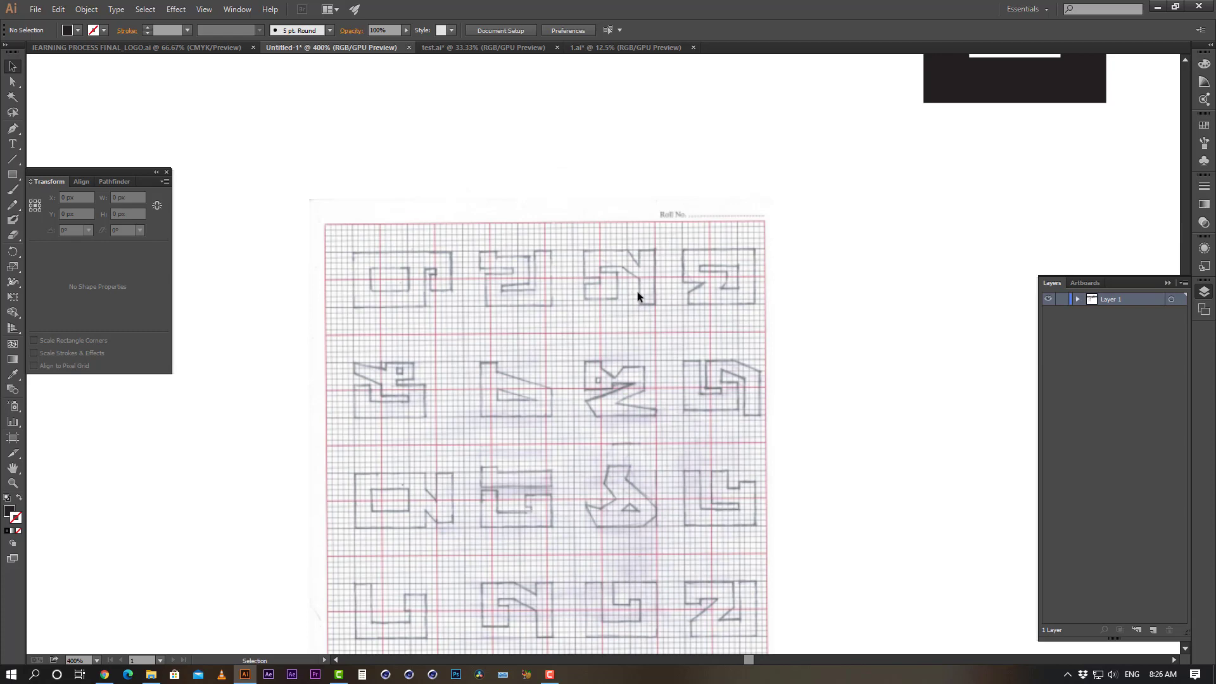
# Start a Pen tool path at the upper-left corner of the first sketched letter, at about X 206.5 px, Y 236.6 px
pyautogui.keyDown('ctrl'); pyautogui.click(443, 268); pyautogui.keyUp('ctrl')
pyautogui.click(597, 385)
pyautogui.click(583, 364)
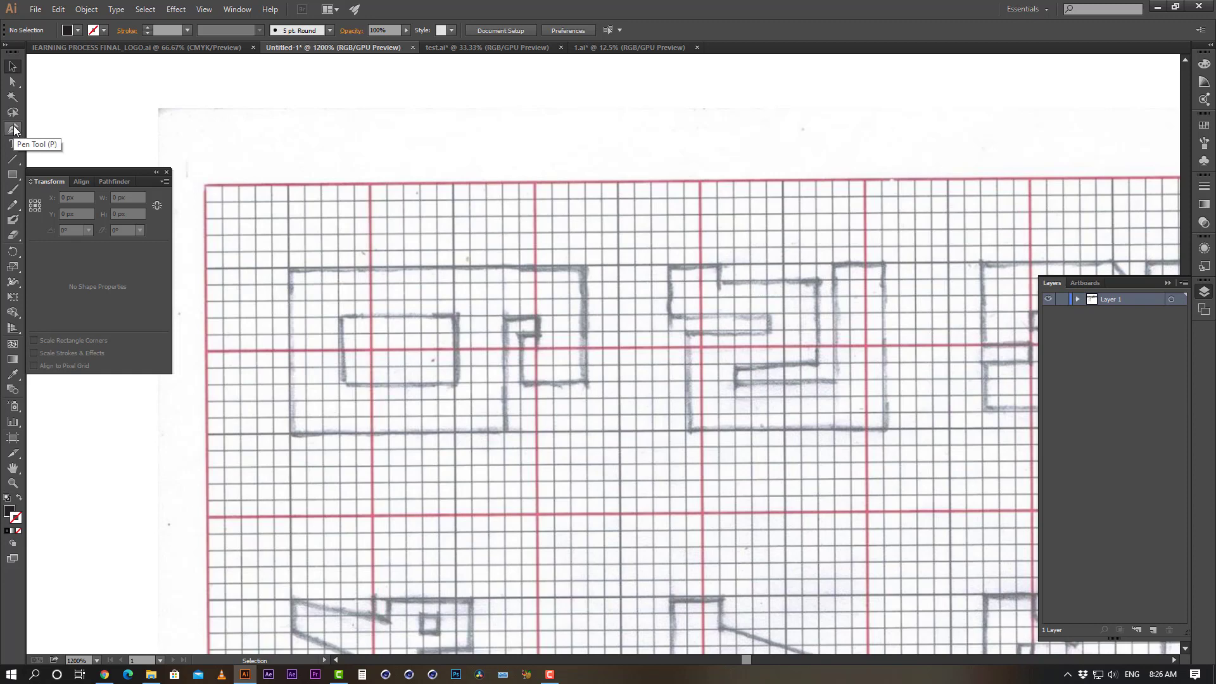
pyautogui.moveTo(14, 130); pyautogui.dragTo(96, 133)
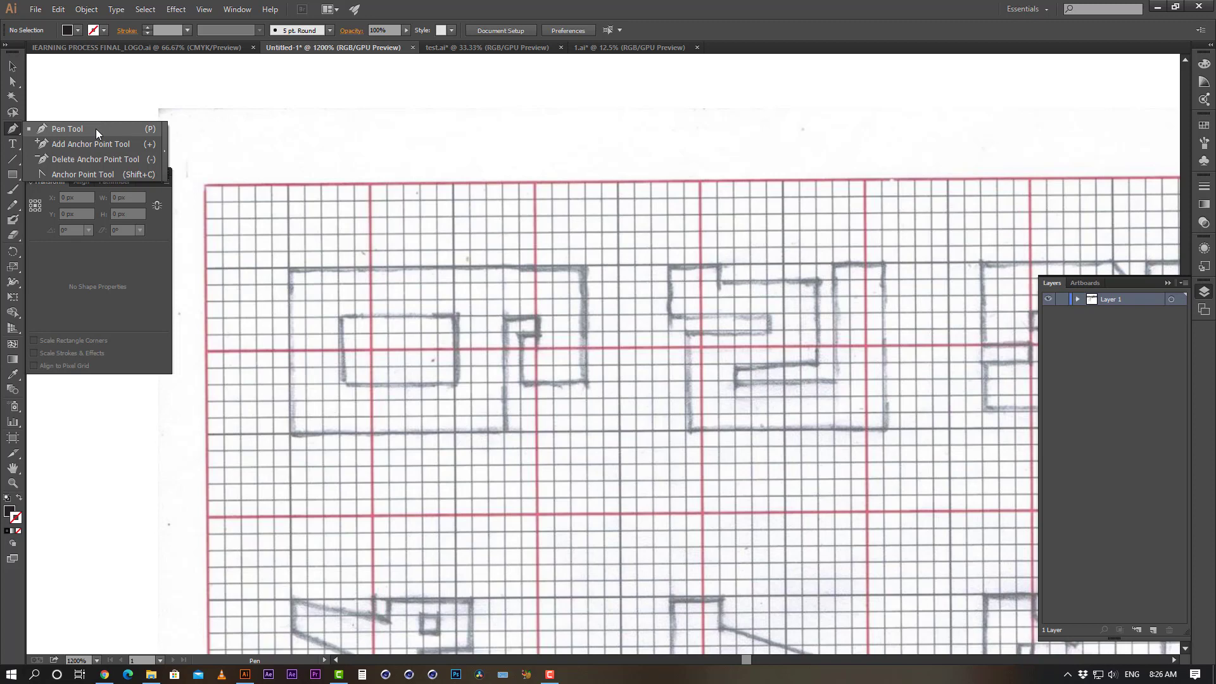
pyautogui.click(96, 127)
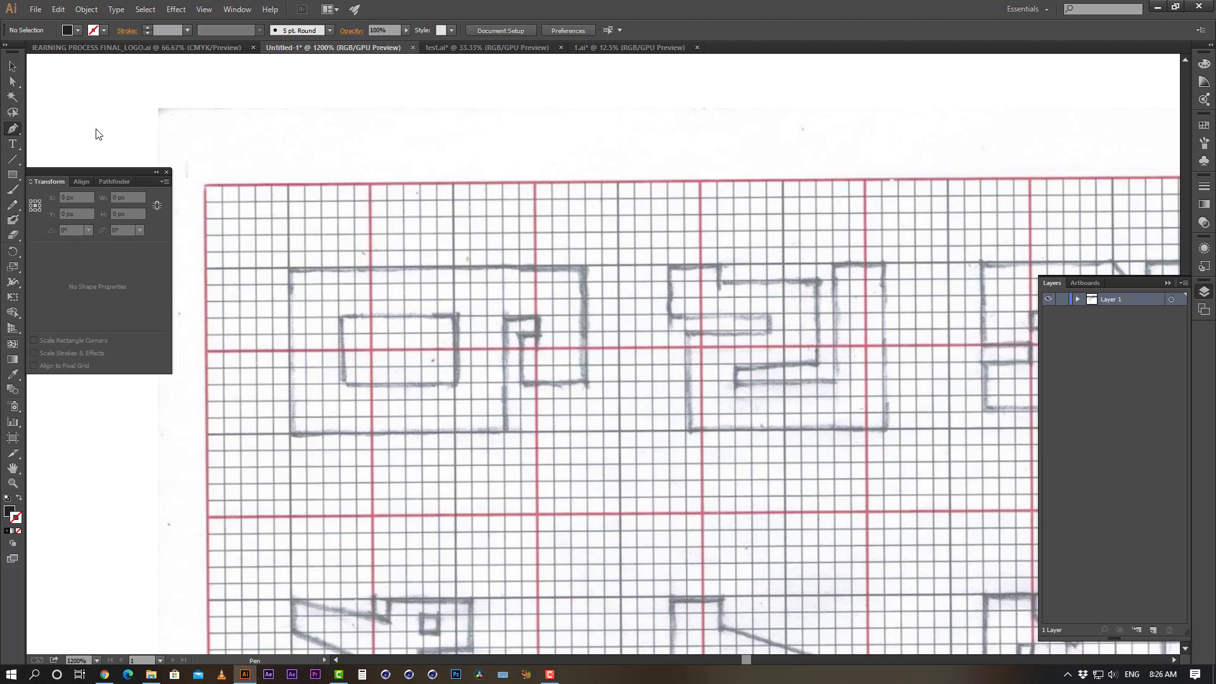
pyautogui.click(288, 269)
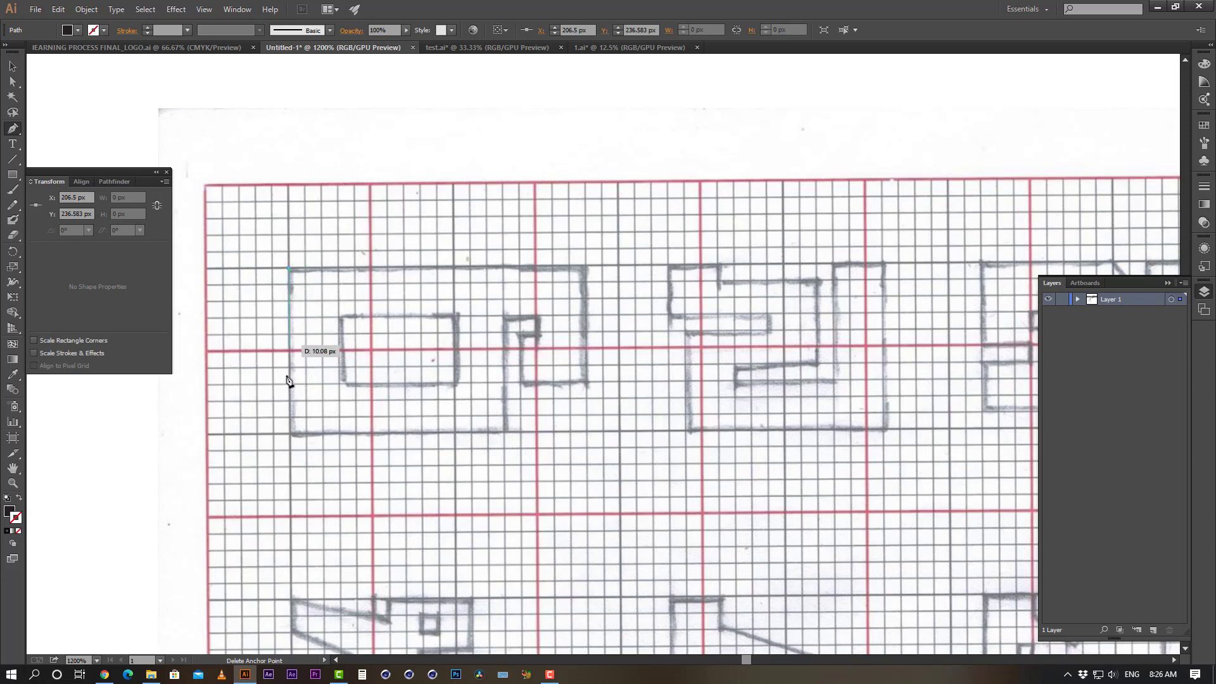
pyautogui.click(556, 269)
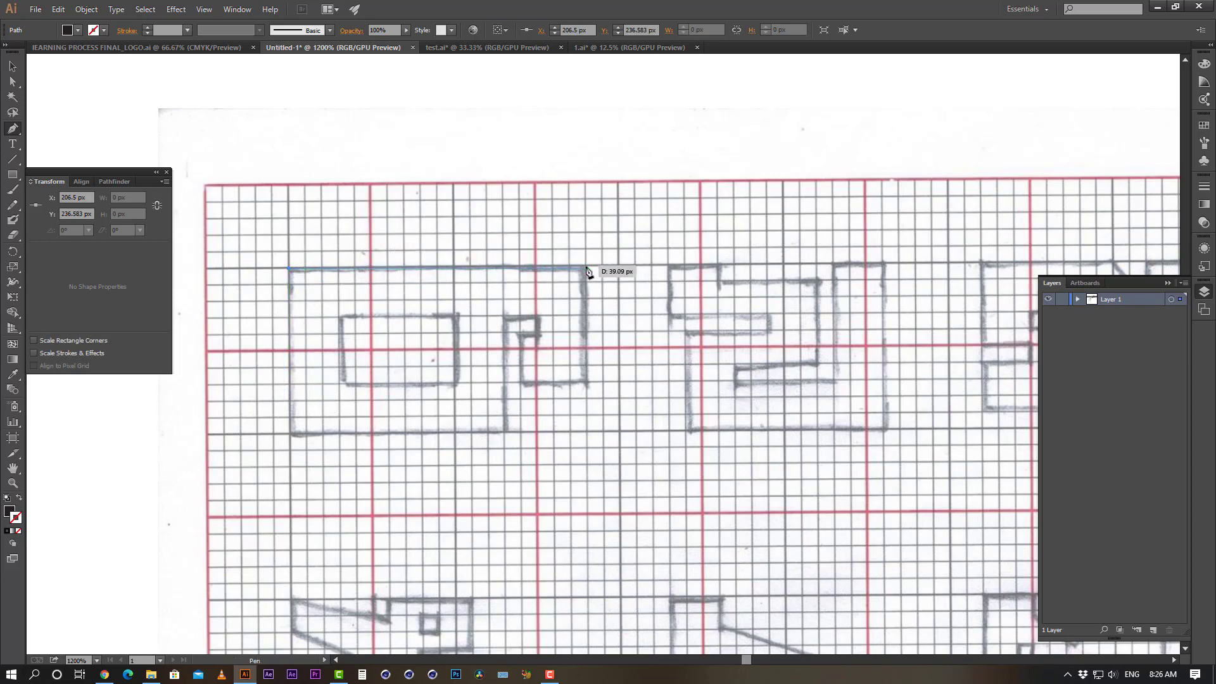
pyautogui.click(582, 316)
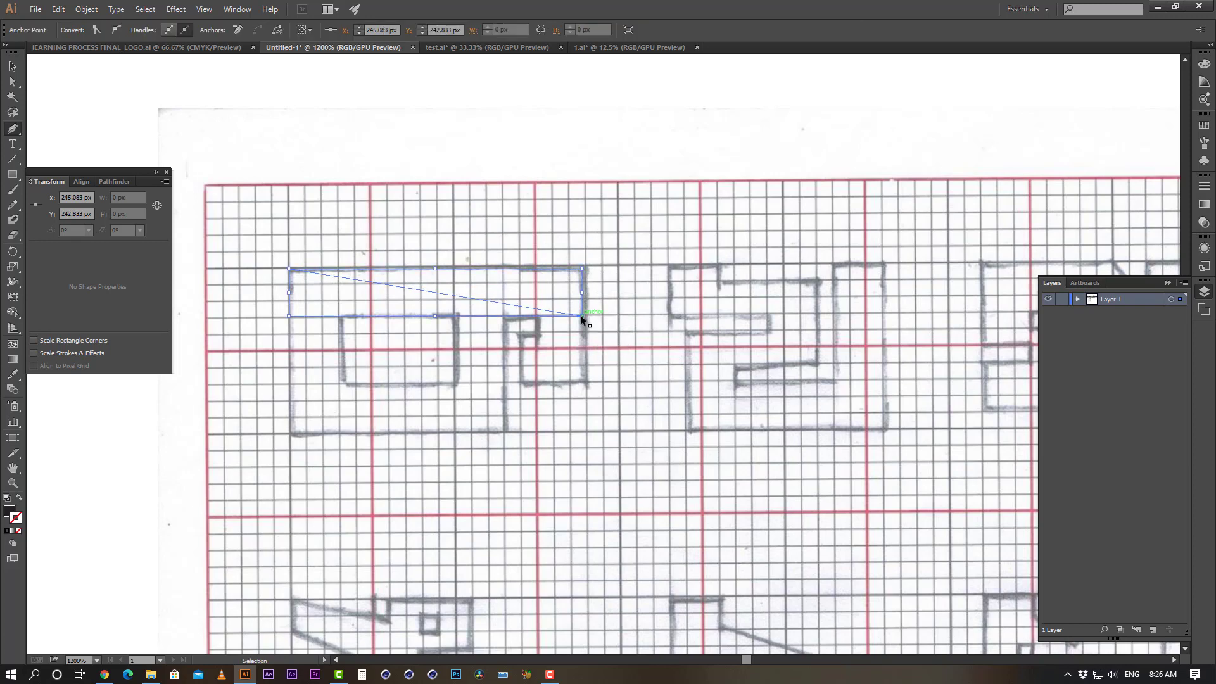
pyautogui.hotkey('ctrl', 'z')
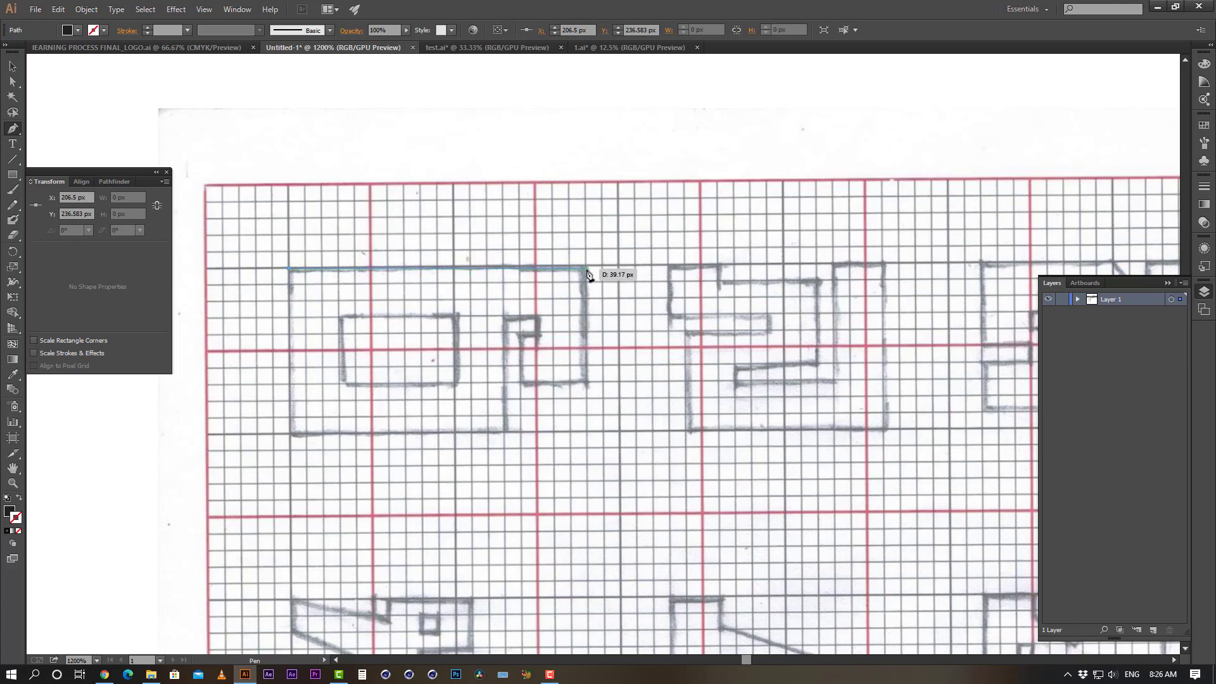
# Extend the path along the first letter's top edge, down its right side and in along the hook's lower edge to about X 237 px, Y 251.5 px
pyautogui.click(587, 271)
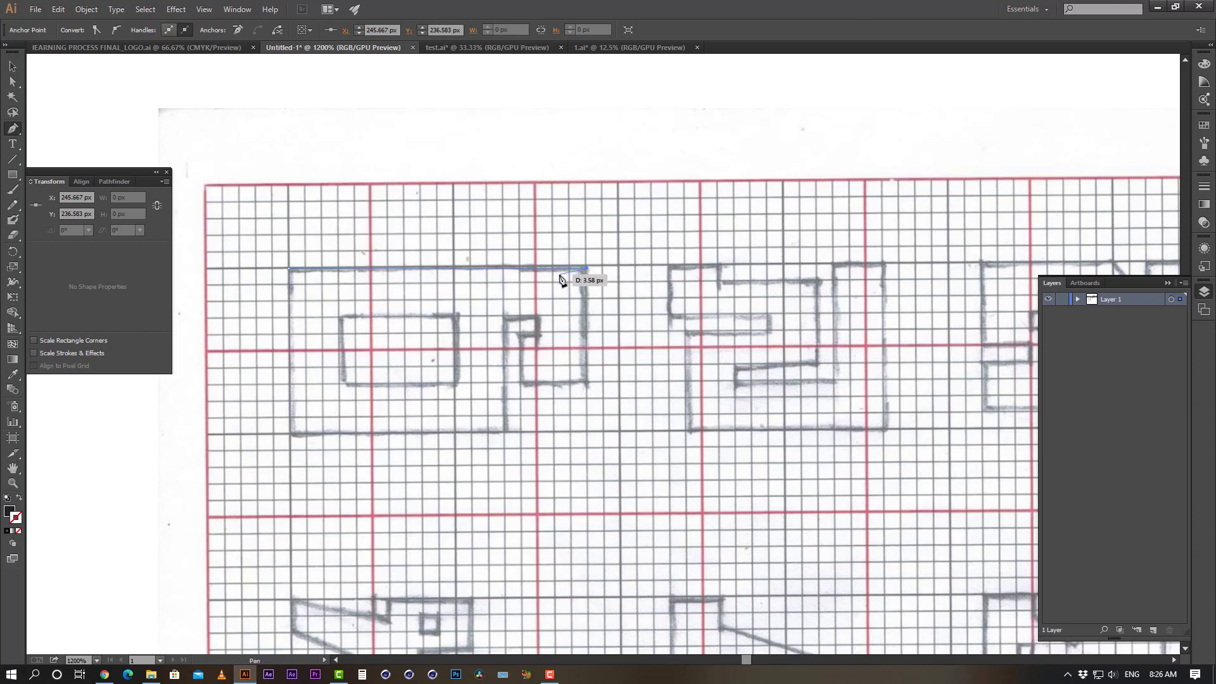
pyautogui.click(586, 381)
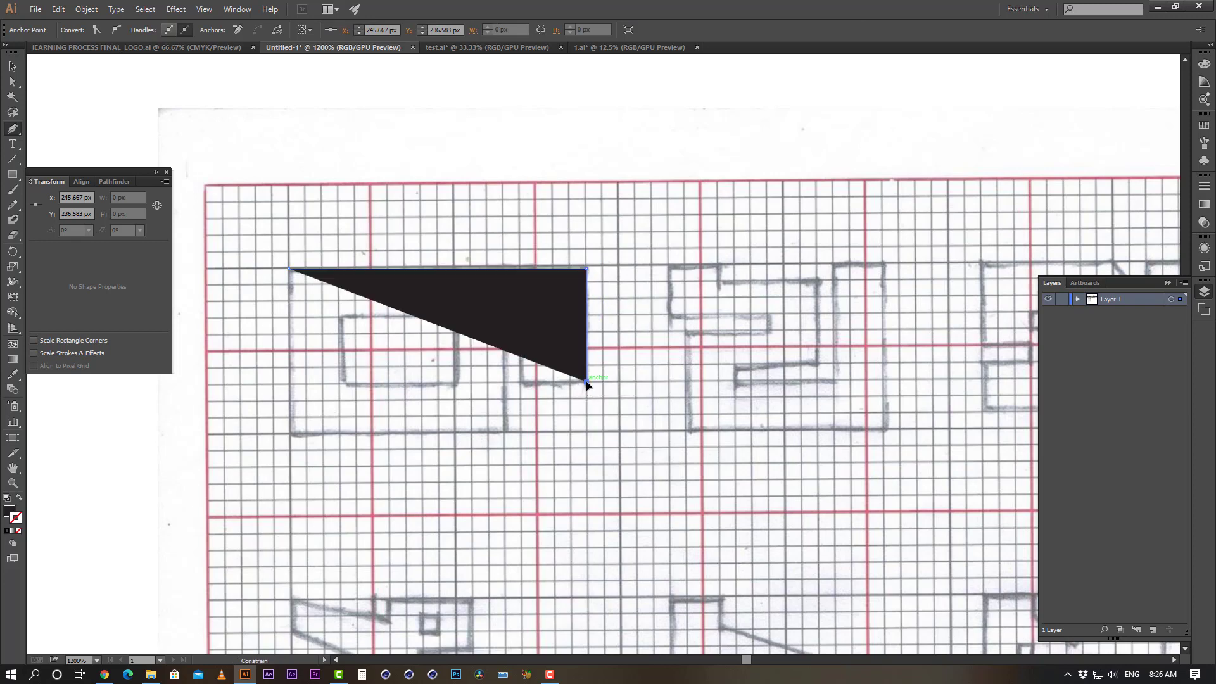
pyautogui.click(521, 382)
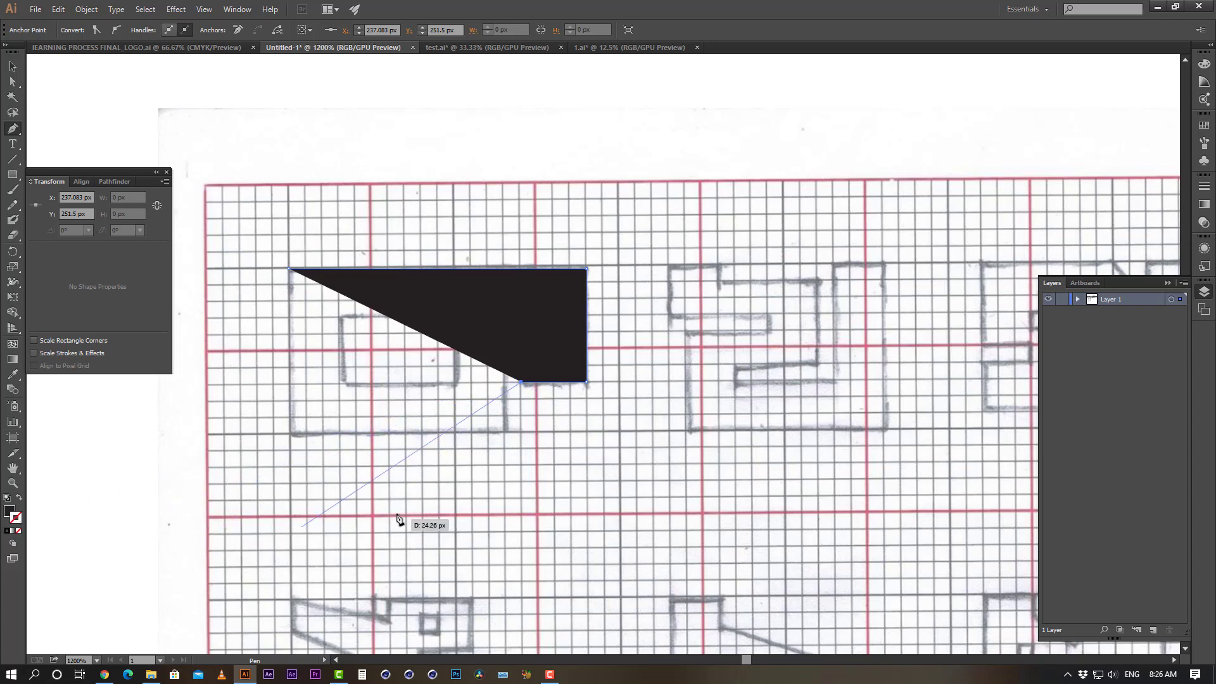
# Set the letter path's fill to none and its stroke to the near-black color #231F20
pyautogui.click(11, 516)
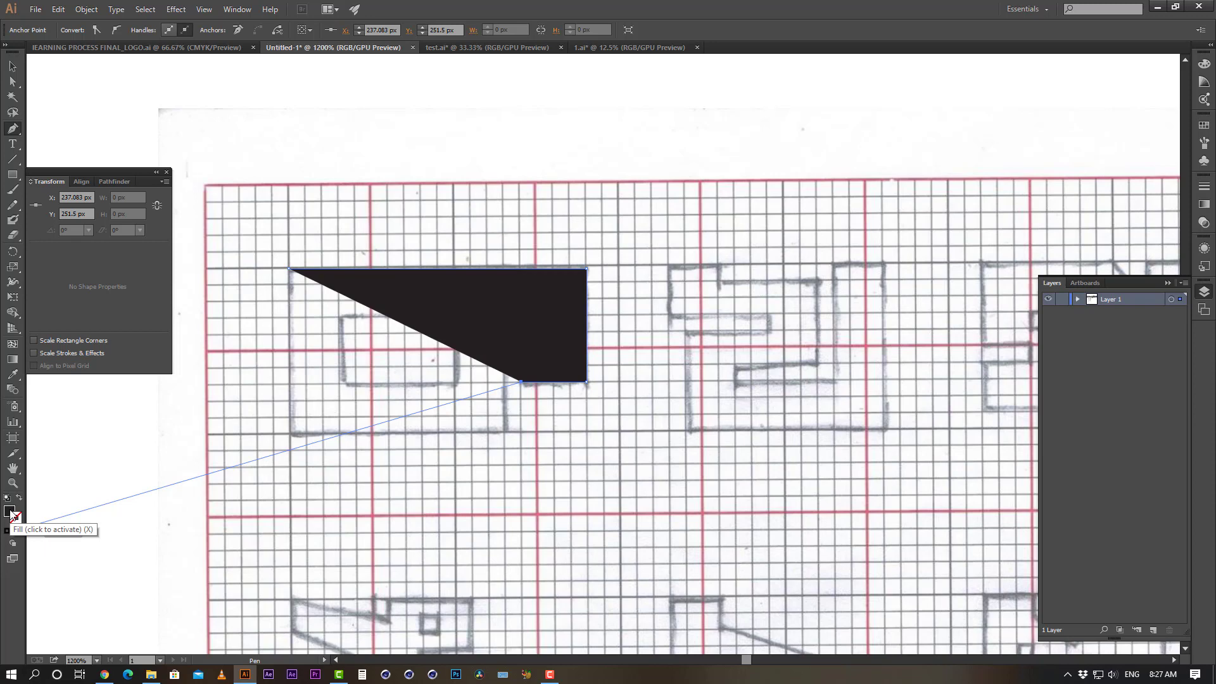
pyautogui.click(11, 512)
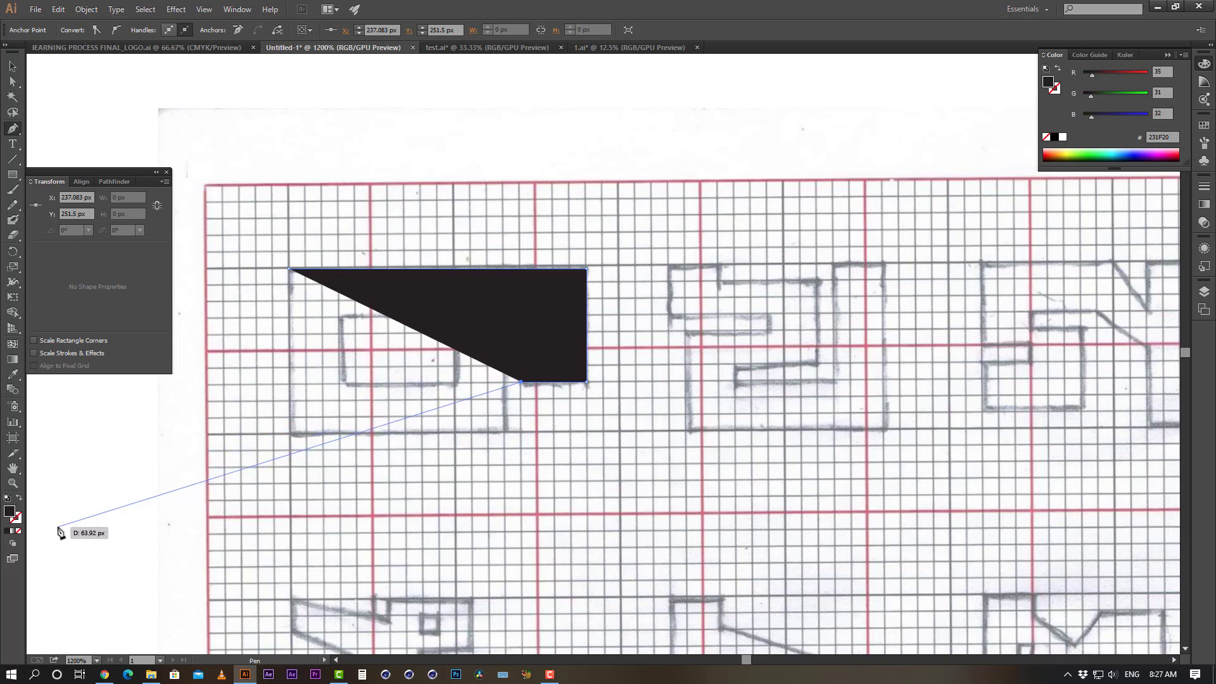
pyautogui.click(19, 534)
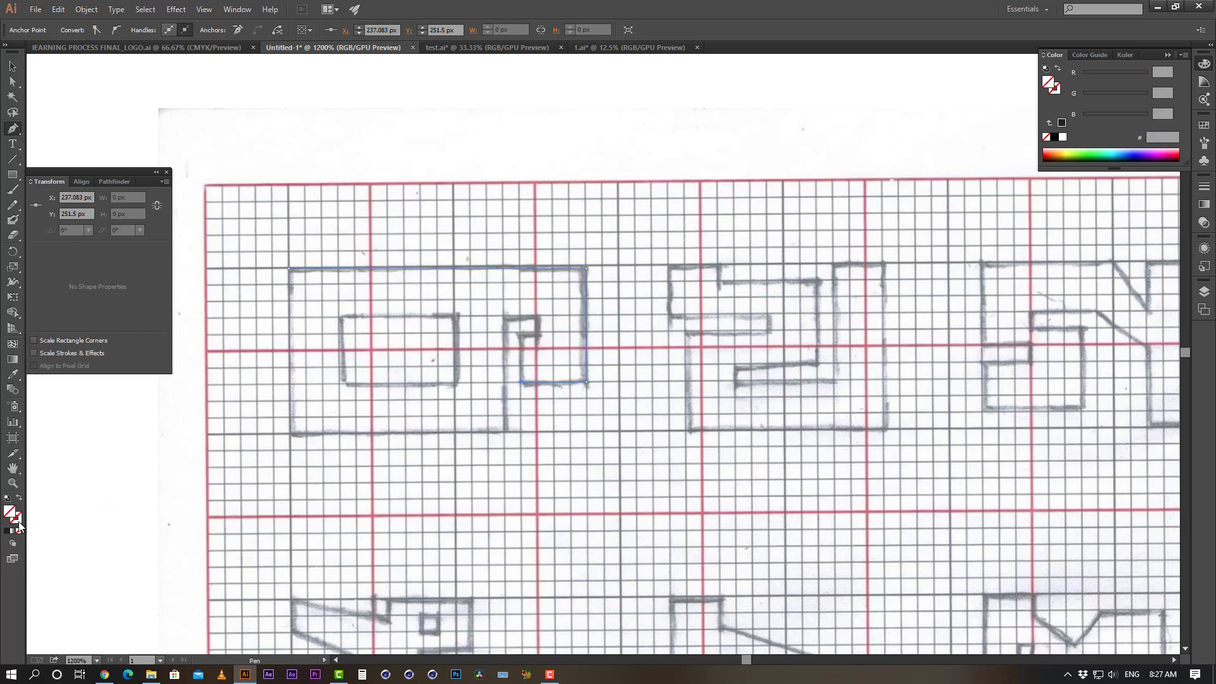
pyautogui.click(18, 520)
pyautogui.click(7, 534)
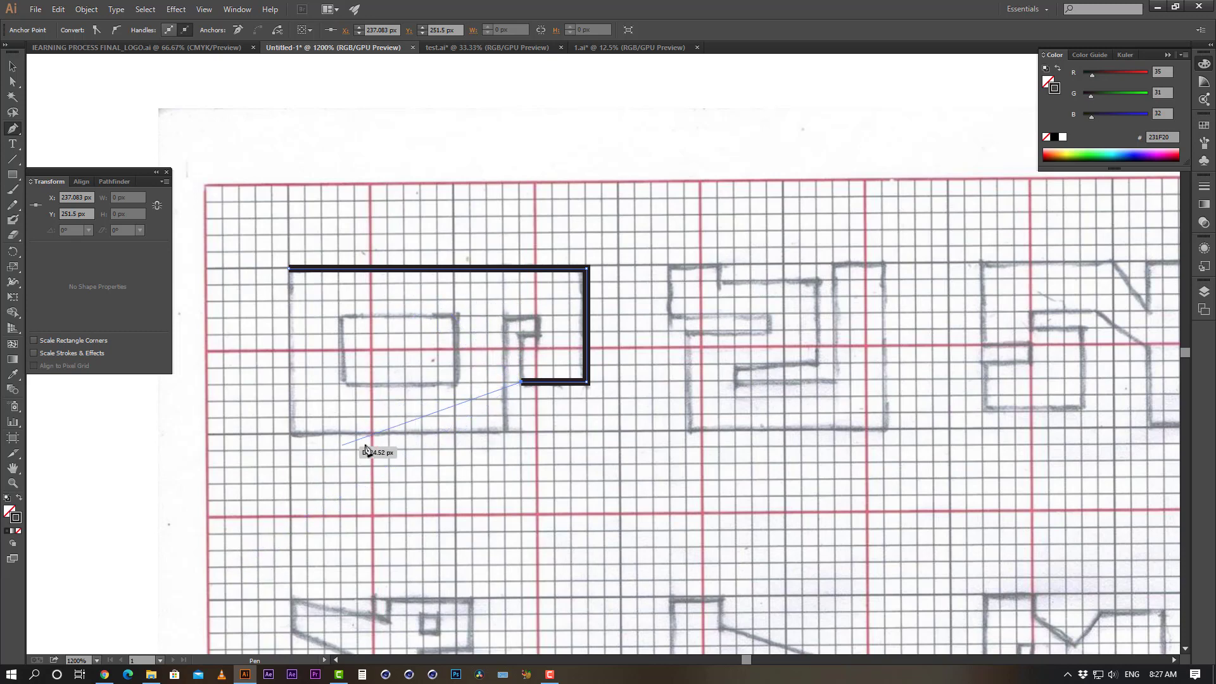
# Continue the letter path around the hook's inner notch and down the body's right edge to X 234.75 px, Y 257.917 px
pyautogui.keyDown('shift'); pyautogui.click(521, 334); pyautogui.keyUp('shift')
pyautogui.keyDown('shift'); pyautogui.click(539, 334); pyautogui.keyUp('shift')
pyautogui.keyDown('shift'); pyautogui.click(539, 315); pyautogui.keyUp('shift')
pyautogui.keyDown('shift'); pyautogui.click(503, 316); pyautogui.keyUp('shift')
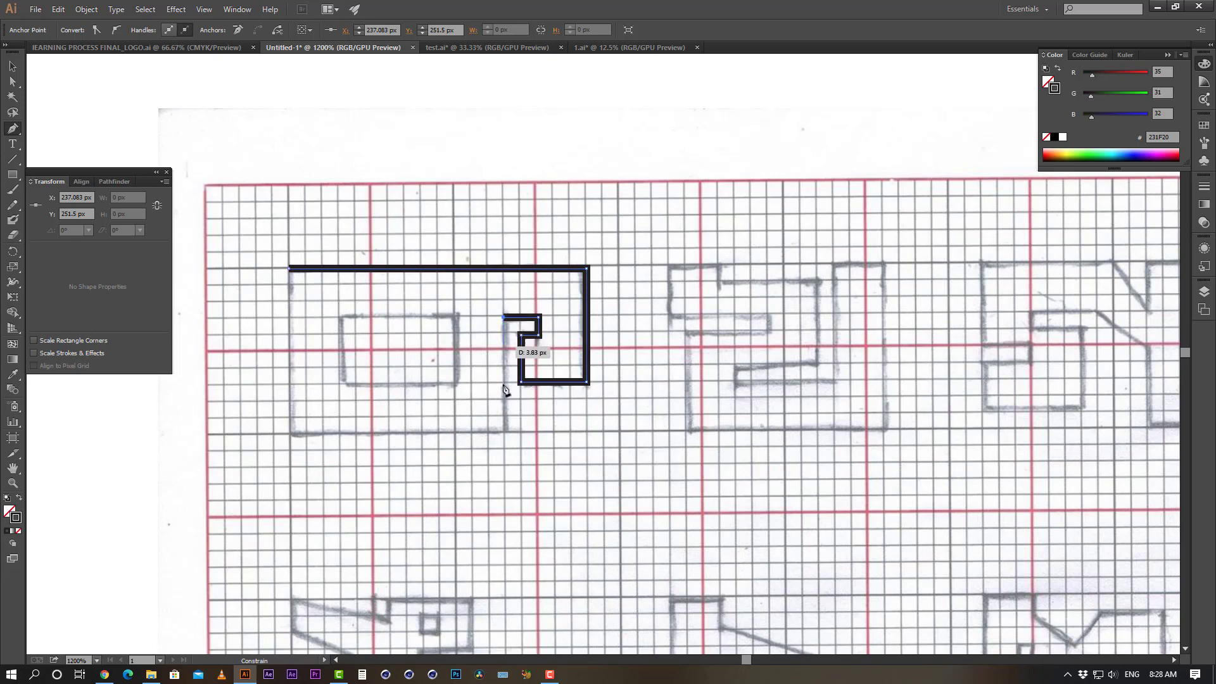
pyautogui.keyDown('shift'); pyautogui.click(504, 430); pyautogui.keyUp('shift')
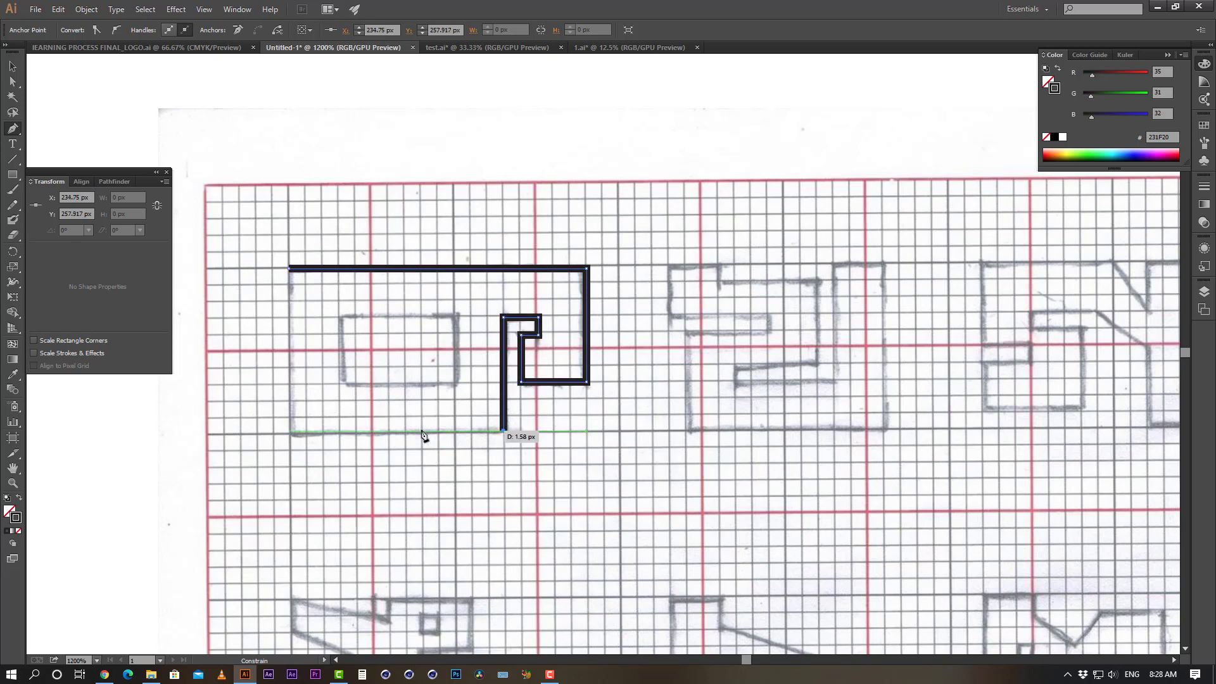
# Try placing the path's lower-left corner at X 206.5 px, then misaligned at X 205.083 px, undoing each attempt
pyautogui.keyDown('shift'); pyautogui.click(294, 433); pyautogui.keyUp('shift')
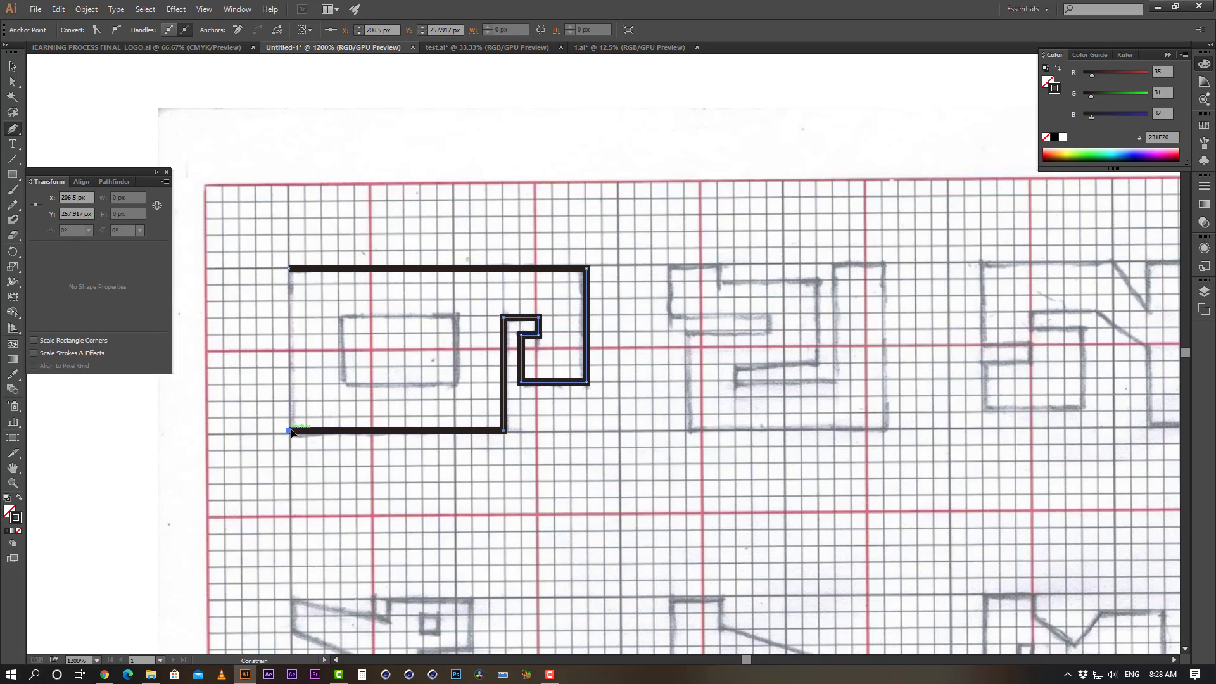
pyautogui.hotkey('ctrl', 'z')
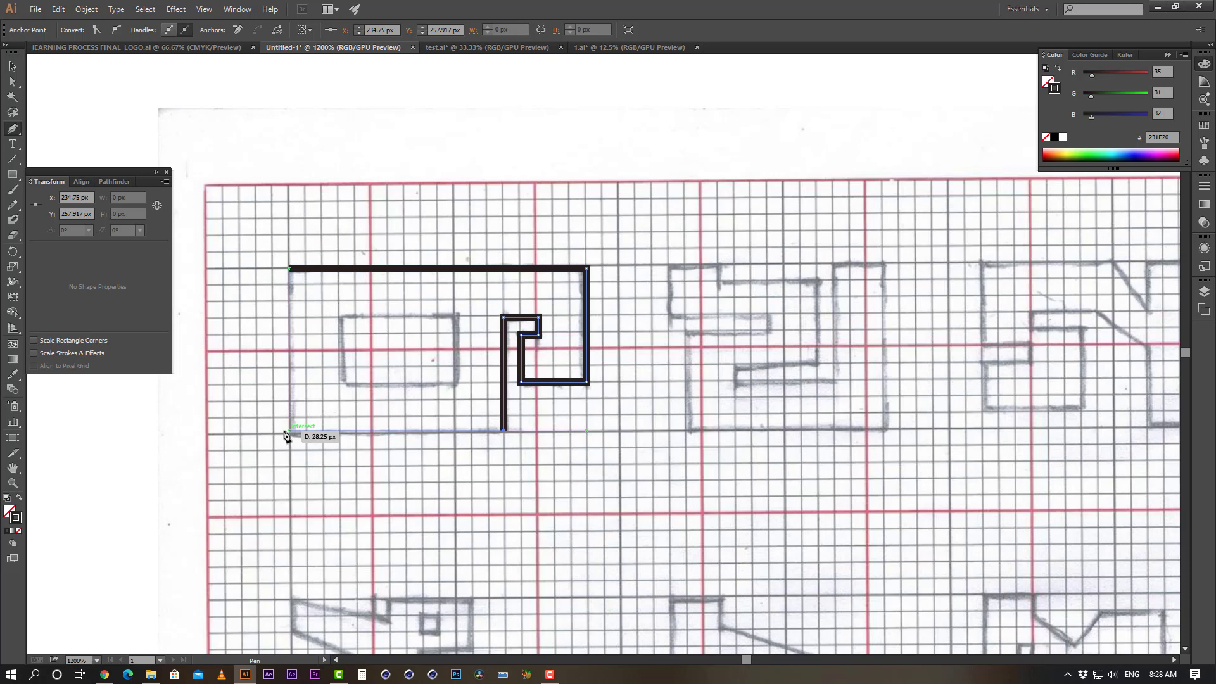
pyautogui.click(278, 430)
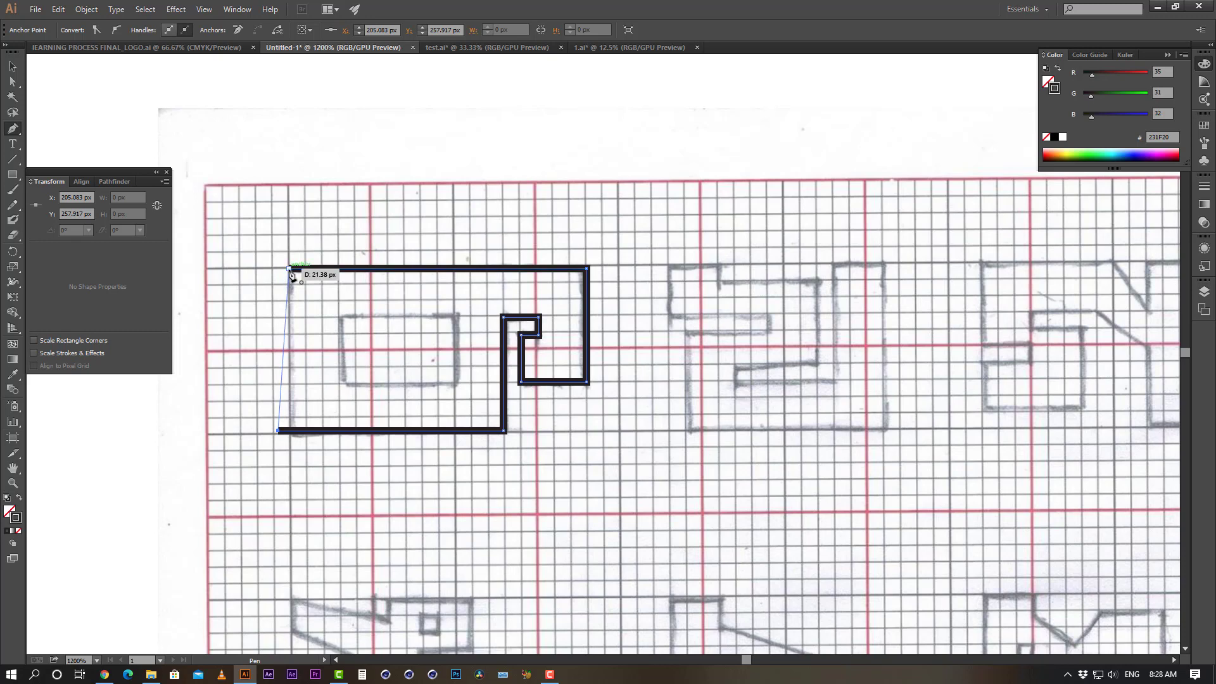
pyautogui.hotkey('ctrl', 'z')
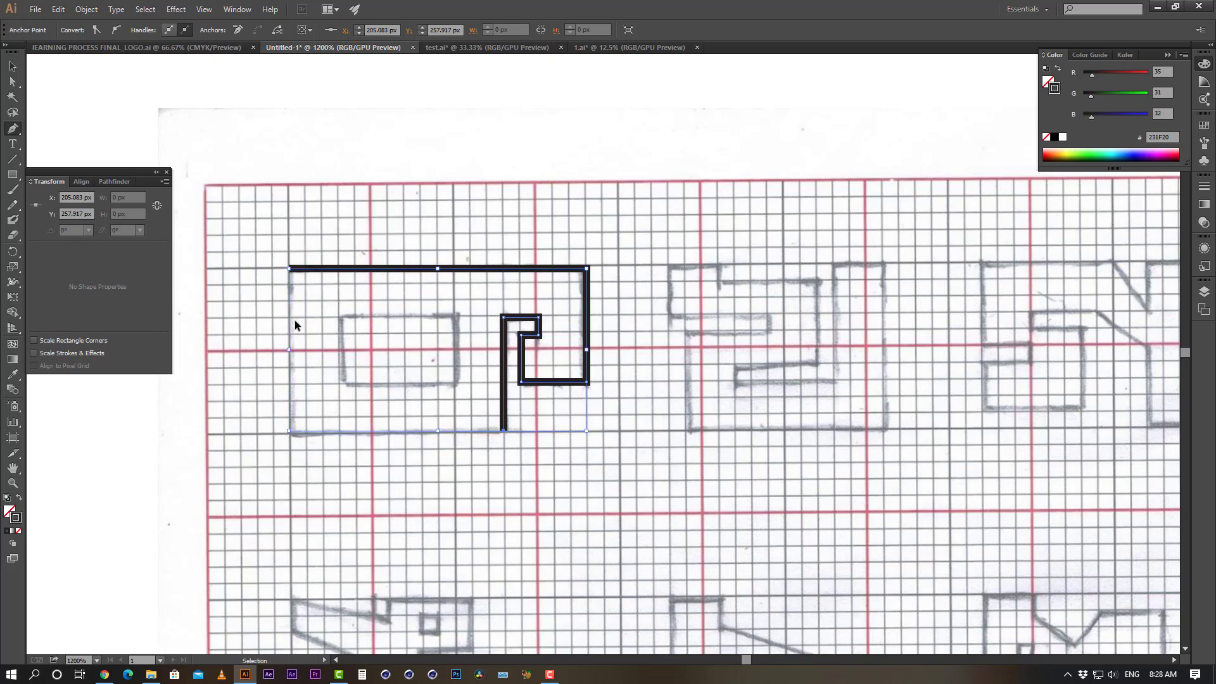
# Add the path's lower-left corner at X 206.5 px, Y 257.917 px, close the outline at its starting point and deselect it
pyautogui.click(290, 431)
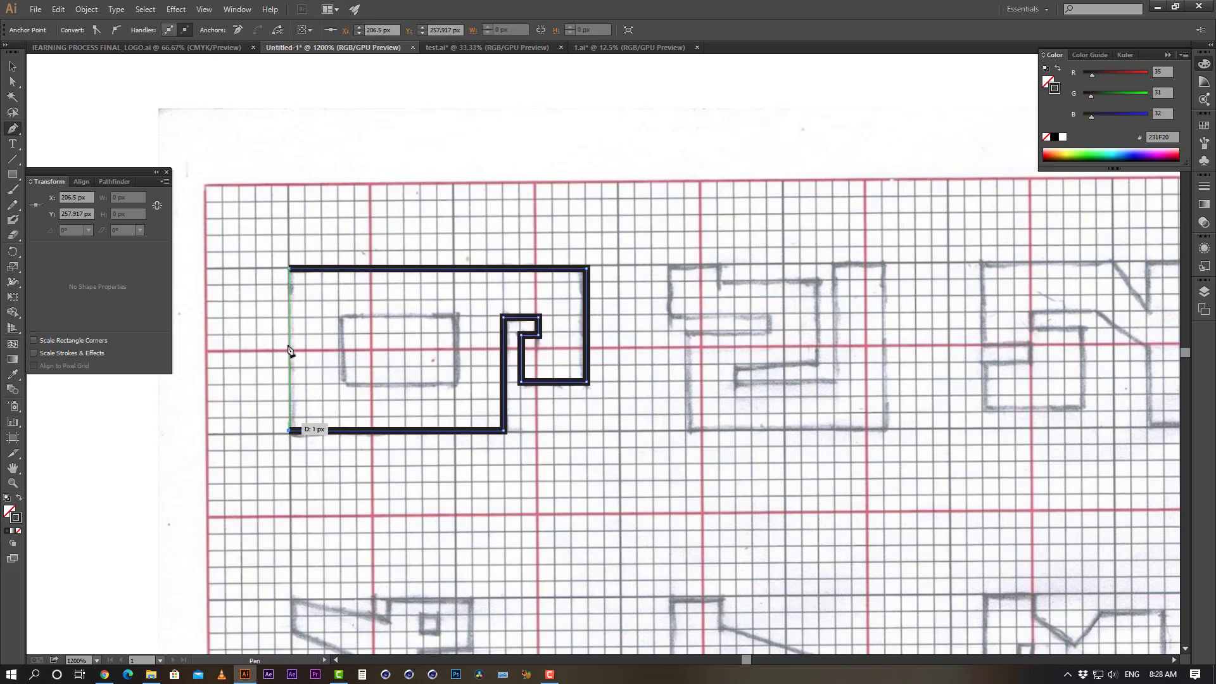
pyautogui.click(290, 271)
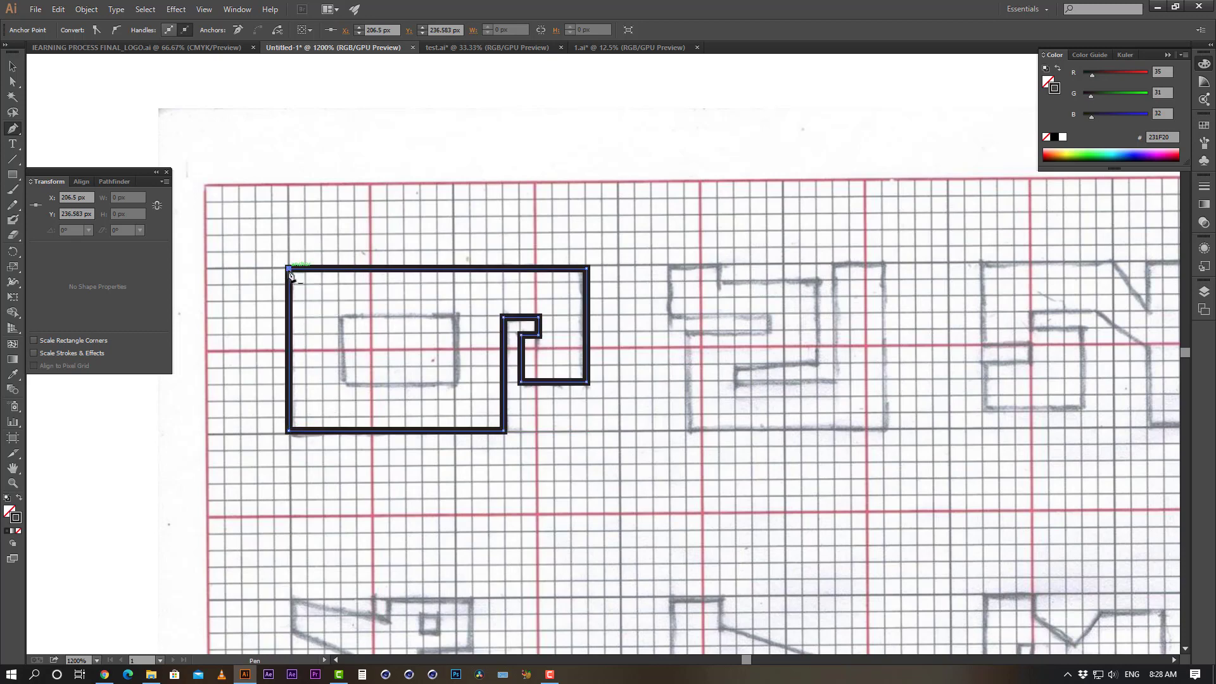
pyautogui.click(12, 67)
pyautogui.click(475, 154)
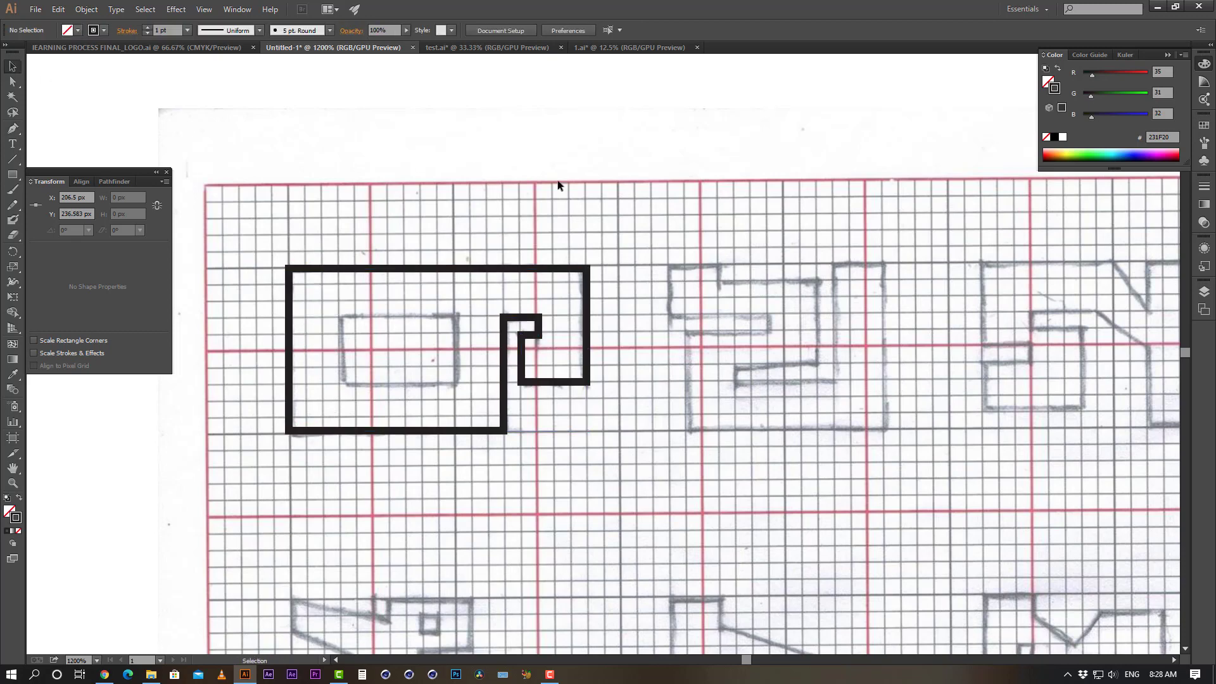
pyautogui.click(496, 271)
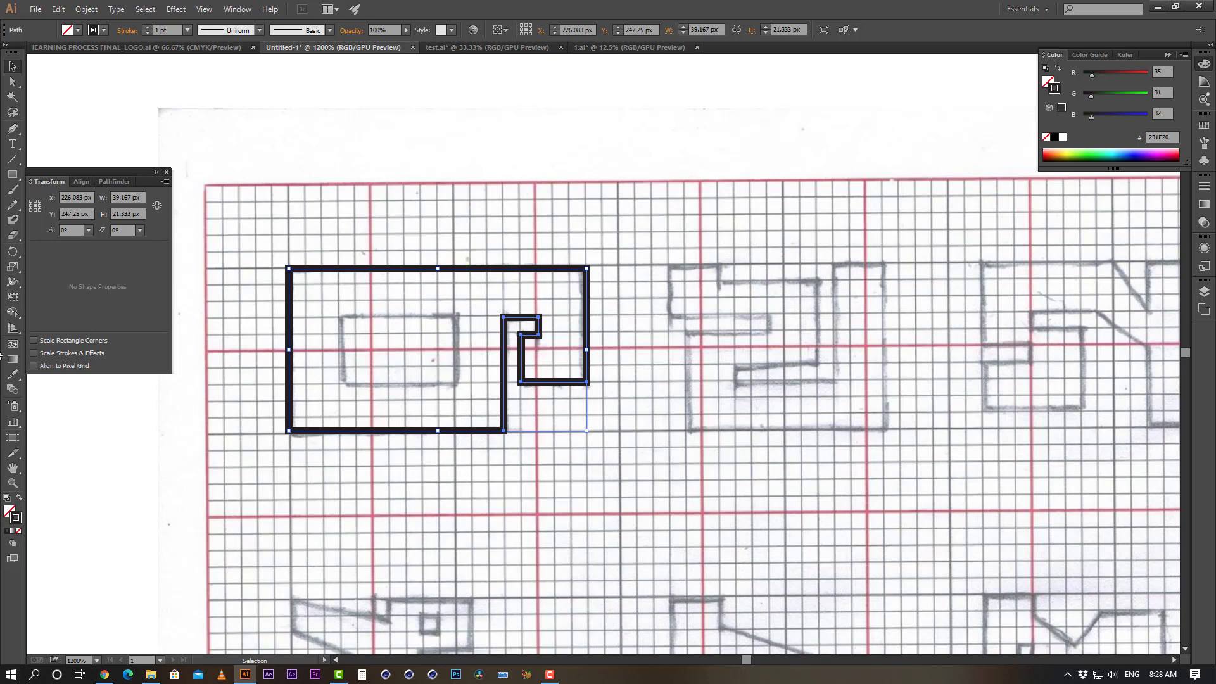
pyautogui.click(594, 470)
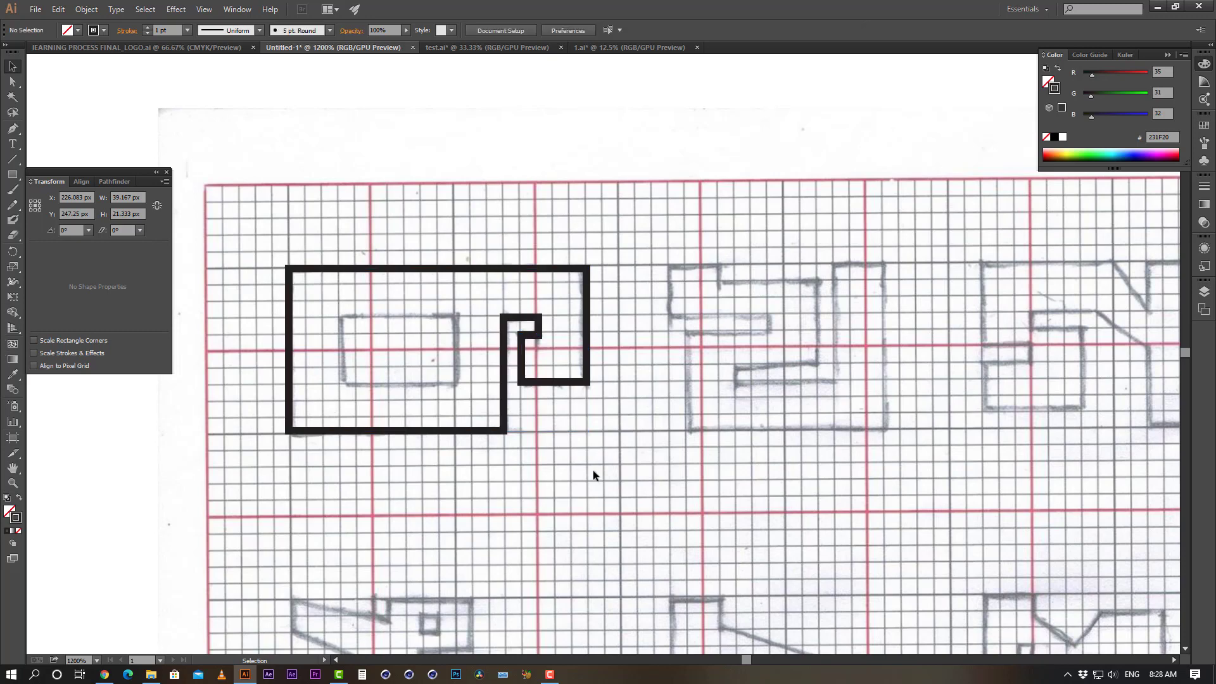
# Try drawing a rectangle about 15 × 9 px over the sketched counter inside the first letter, and undo it
pyautogui.click(12, 175)
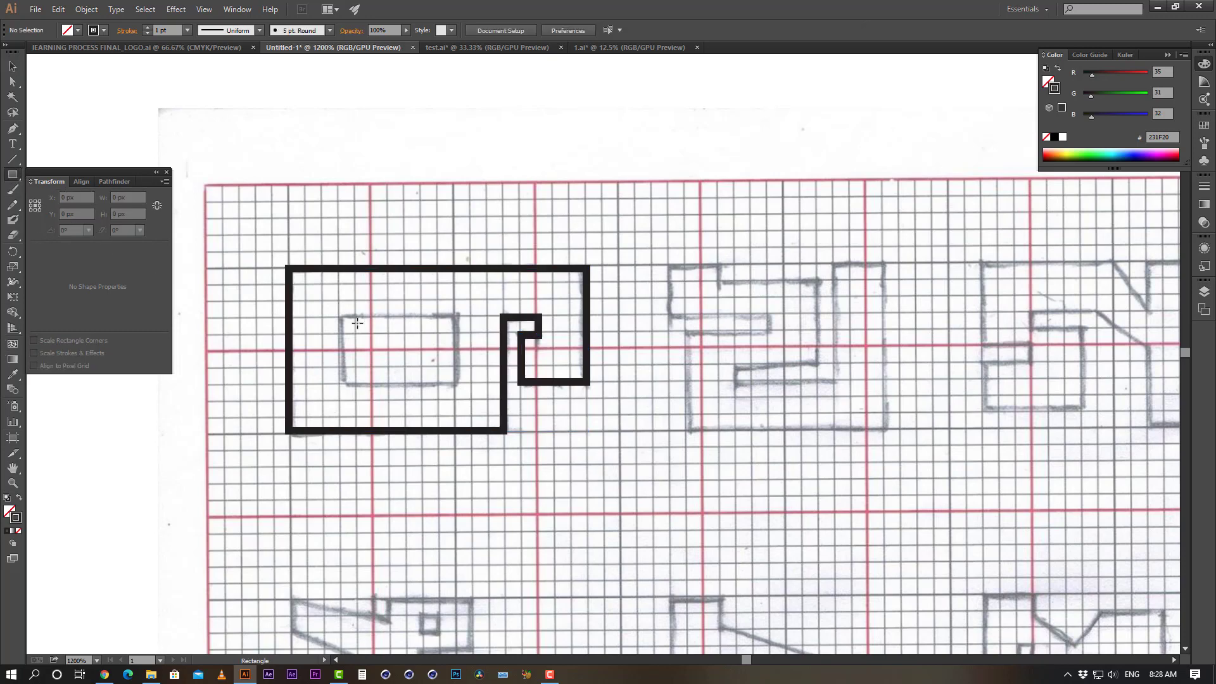
pyautogui.moveTo(340, 315)
pyautogui.mouseDown()
pyautogui.moveTo(411, 377)
pyautogui.moveTo(469, 383)
pyautogui.moveTo(456, 384)
pyautogui.mouseUp()
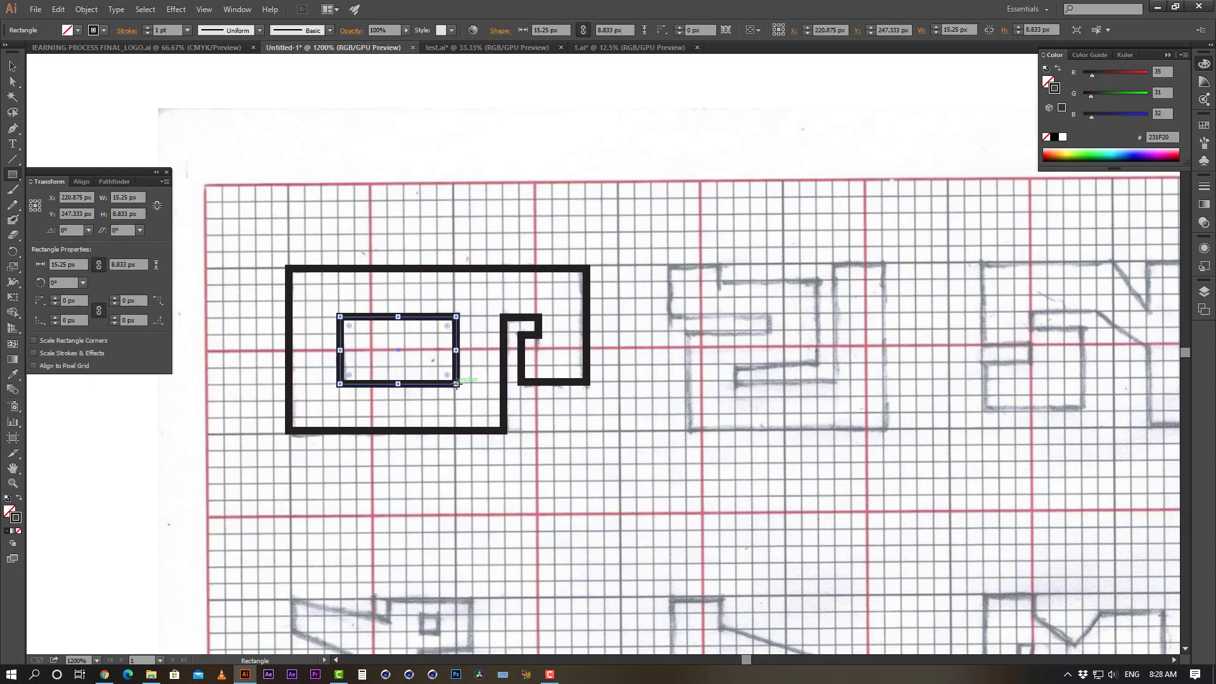
pyautogui.hotkey('ctrl', 'z')
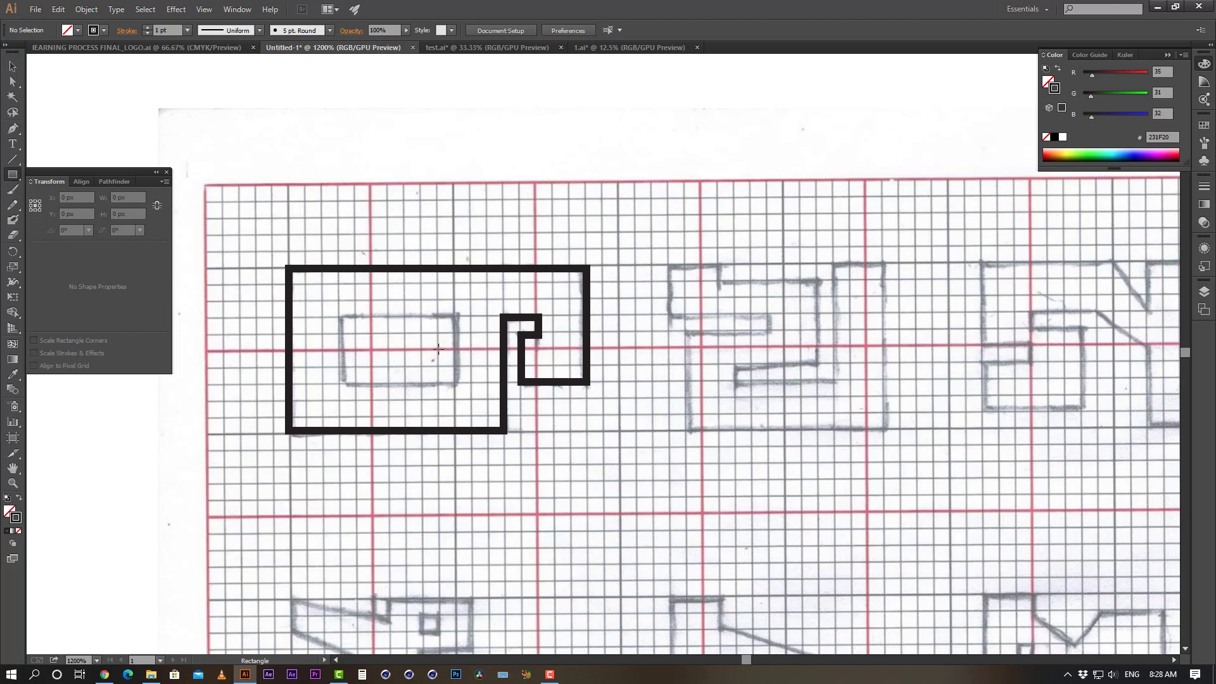
# Trace the sketched counter inside the first letter with an unfilled, stroked rectangle about 15 × 9 px and deselect it
pyautogui.click(12, 177)
pyautogui.moveTo(338, 318); pyautogui.dragTo(457, 384)
pyautogui.press('v')
pyautogui.click(535, 210)
# Select the traced letter outline with its inner rectangle and place a copy level with it, just left of the sketch sheet
pyautogui.press('a')
pyautogui.moveTo(535, 209); pyautogui.dragTo(320, 552)
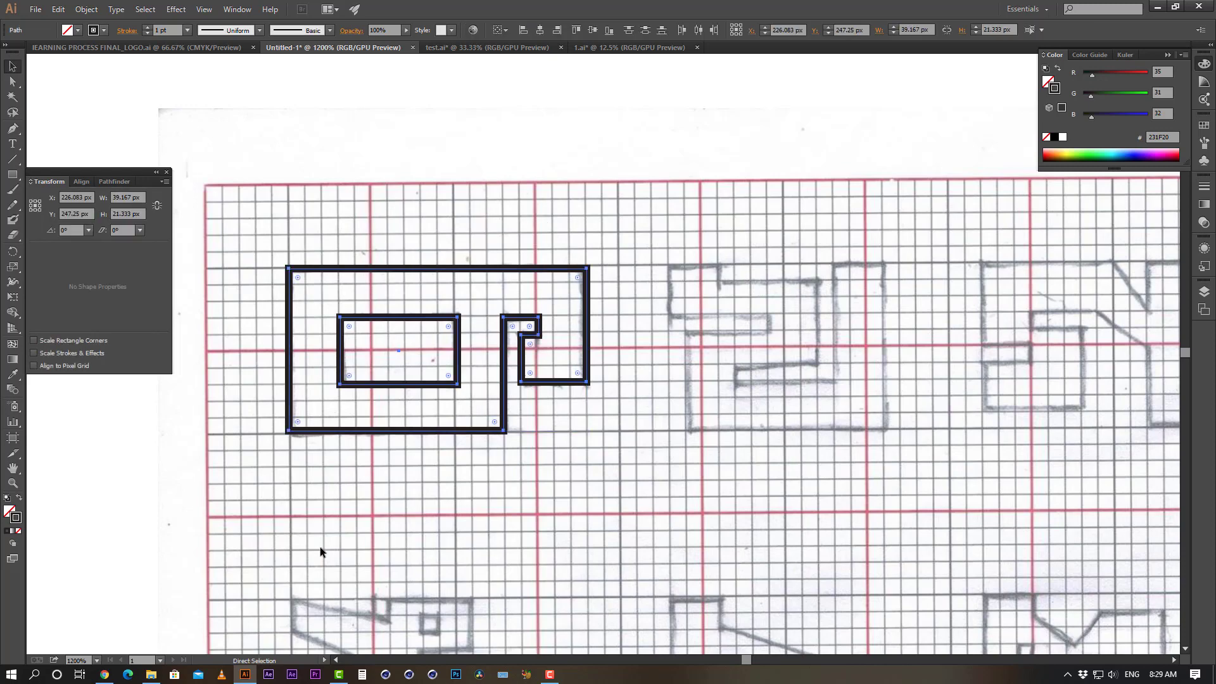
pyautogui.hotkey('ctrl', '-')
pyautogui.hotkey('ctrl', '-')
pyautogui.press('v')
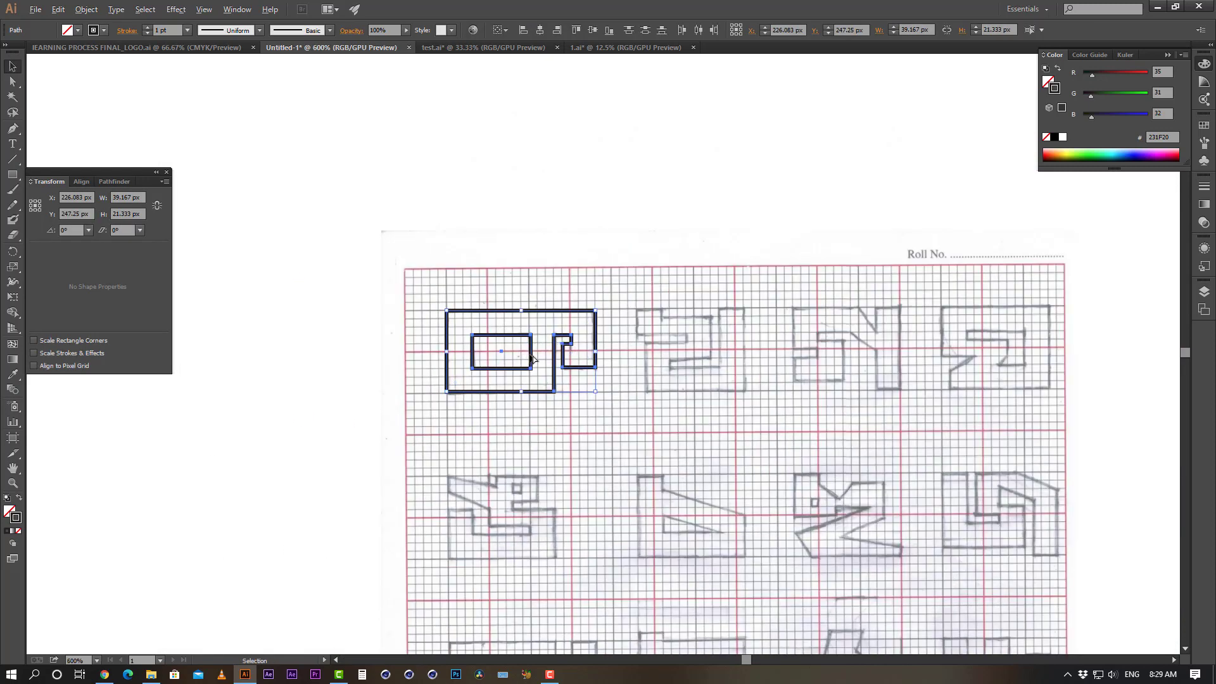
pyautogui.moveTo(527, 359); pyautogui.dragTo(286, 359)
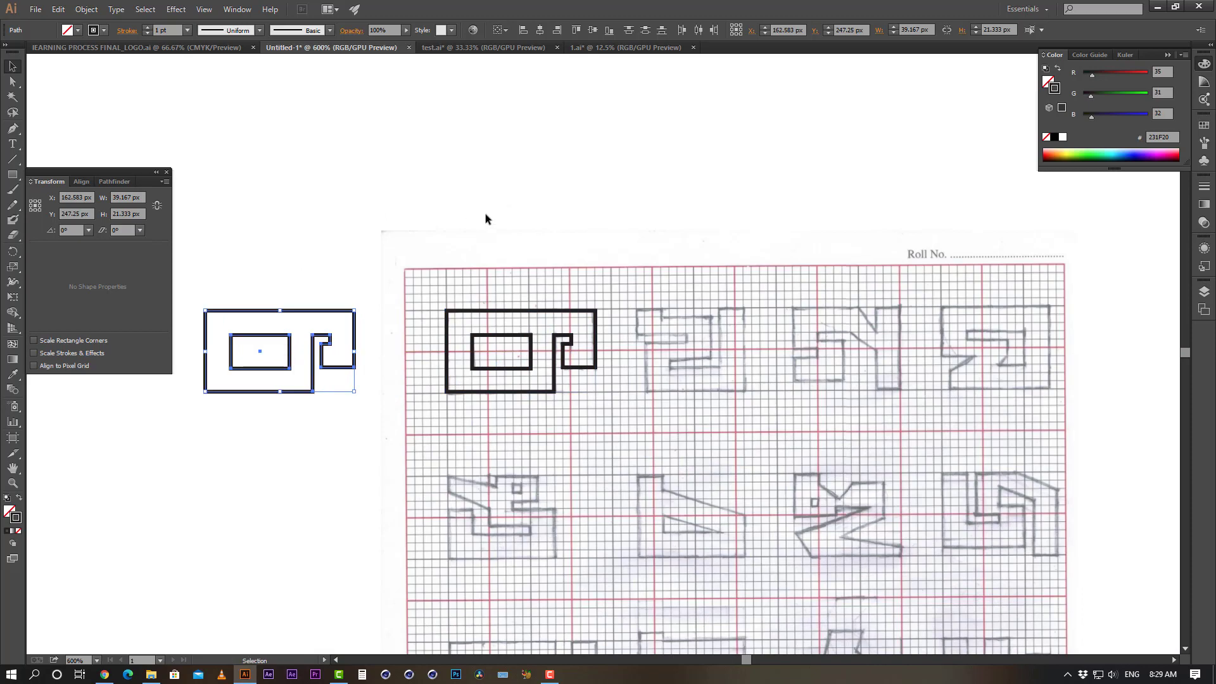
pyautogui.click(462, 212)
# Move the copied letter outline to the empty area right of the sketch sheet, at about X 464 px, Y 244 px
pyautogui.press('a')
pyautogui.moveTo(542, 464); pyautogui.dragTo(564, 368)
pyautogui.hotkey('ctrl', '-')
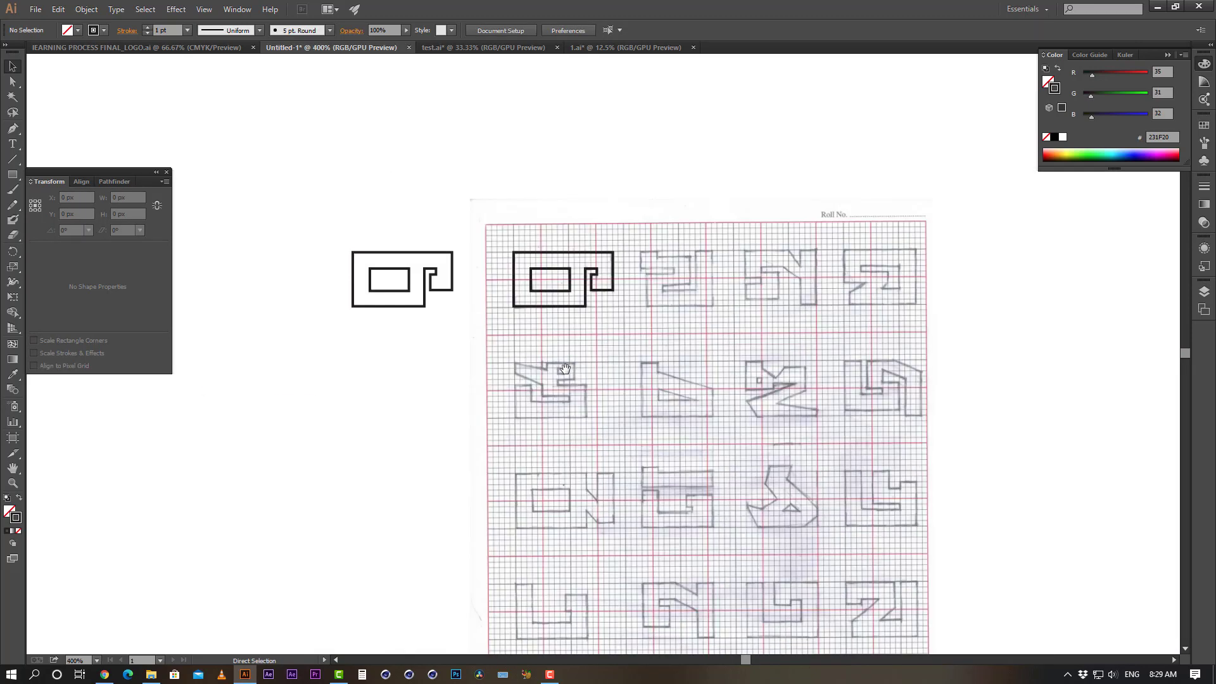
pyautogui.hotkey('ctrl', '-')
pyautogui.moveTo(1026, 197); pyautogui.dragTo(796, 304)
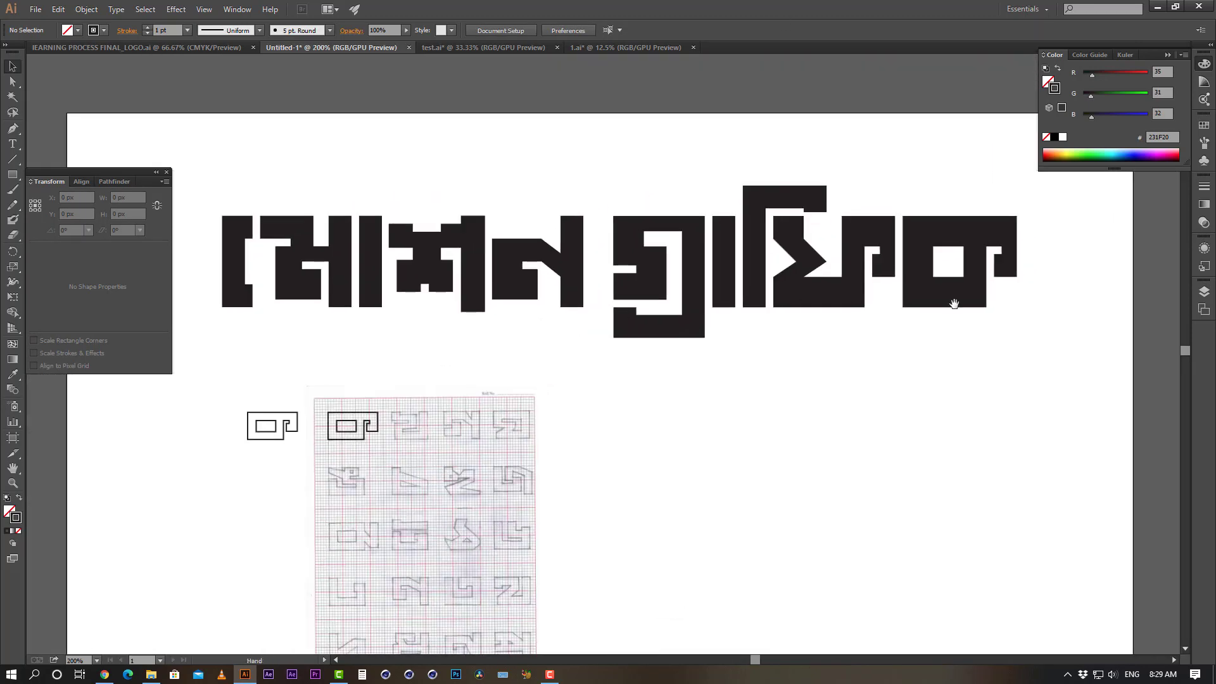
pyautogui.click(968, 235)
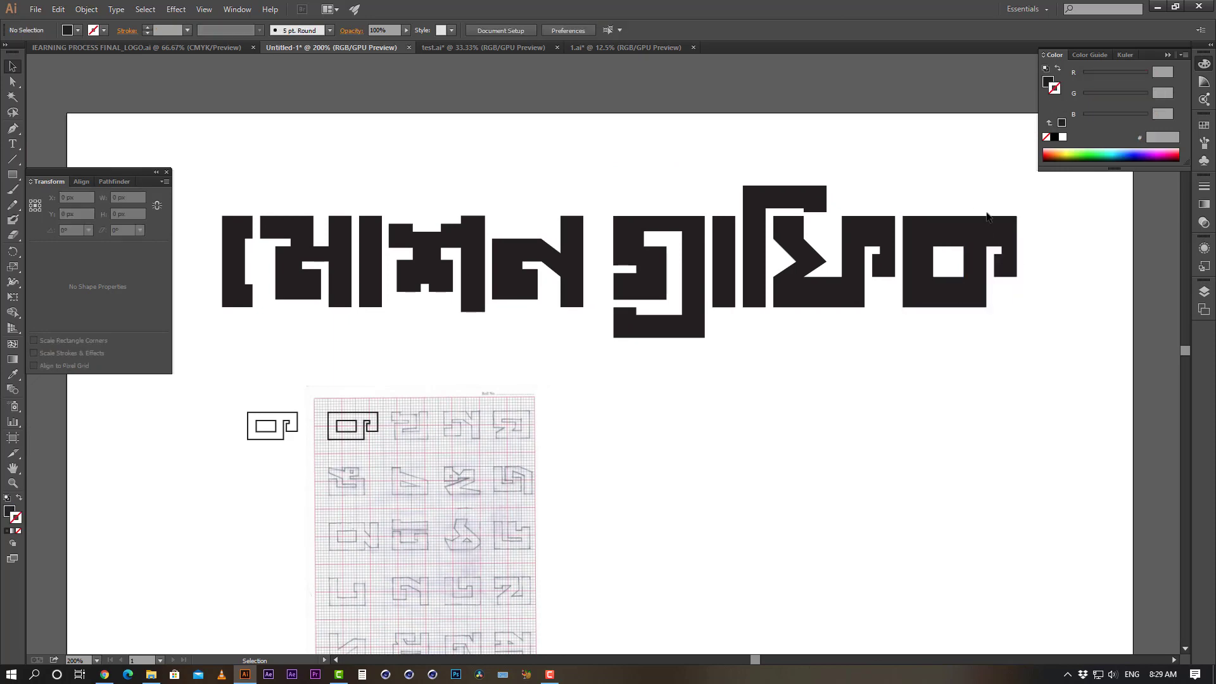
pyautogui.click(237, 475)
pyautogui.click(305, 421)
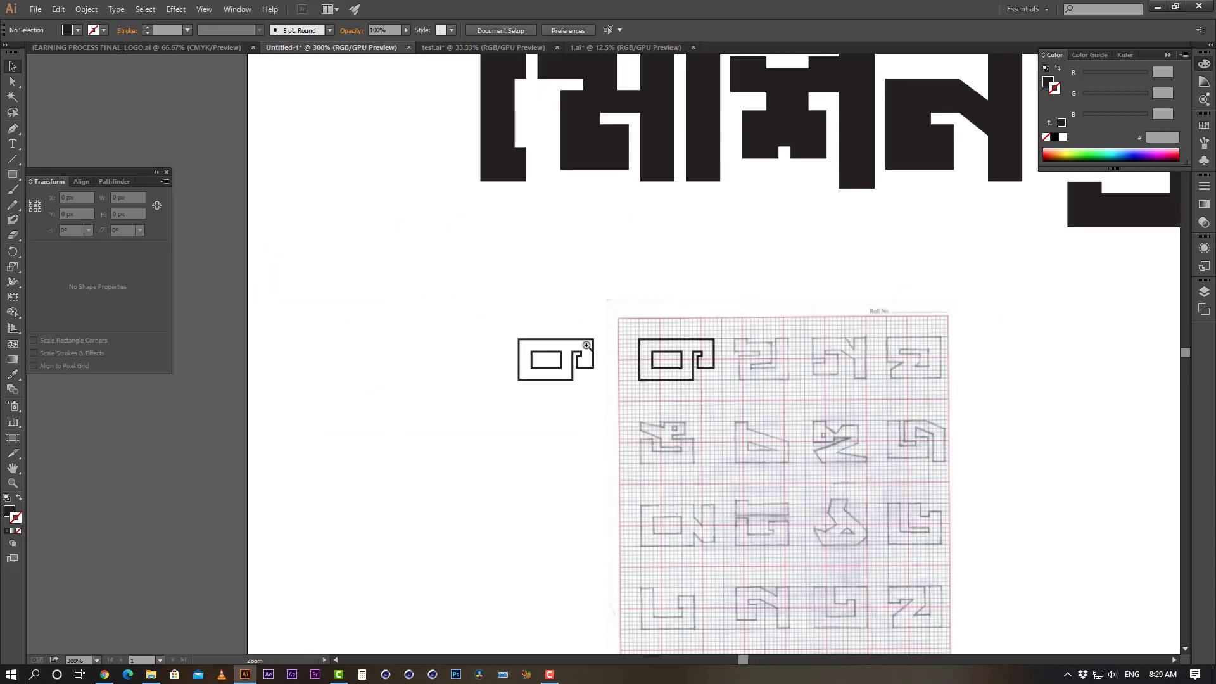
pyautogui.click(587, 345)
pyautogui.moveTo(557, 298); pyautogui.dragTo(348, 394)
pyautogui.click(287, 504)
pyautogui.moveTo(287, 505); pyautogui.dragTo(1045, 498)
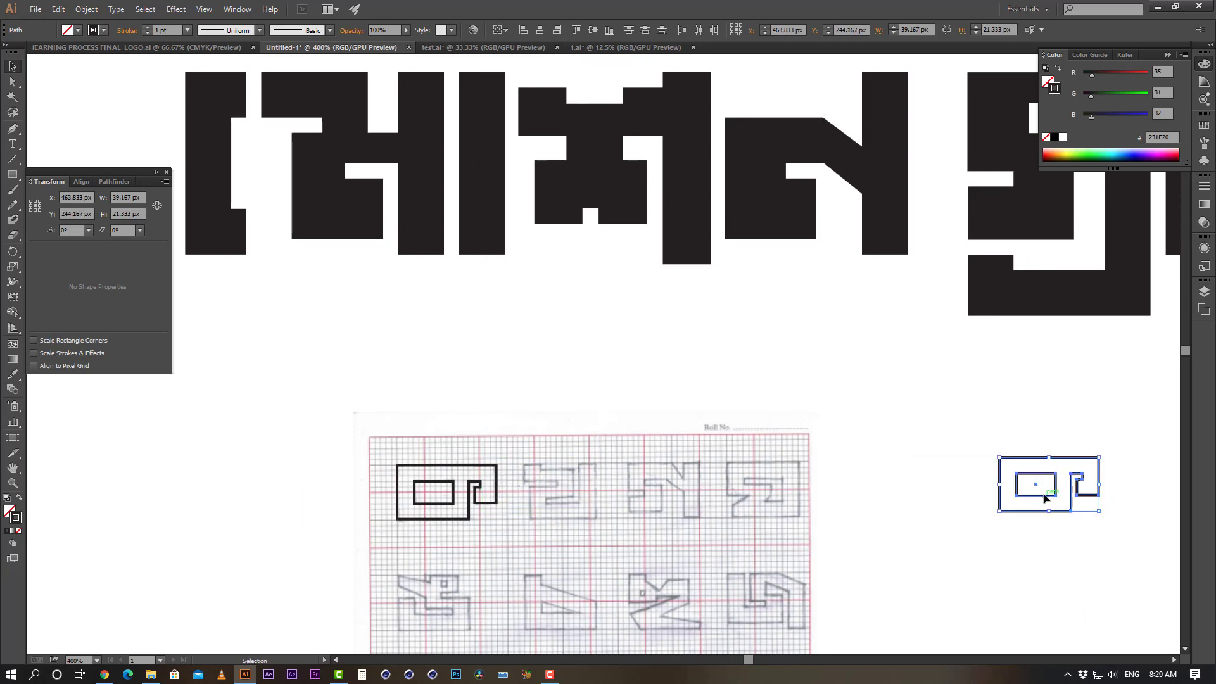
# Move the copied outline below the last letter of the black lettering, enlarge it to about 86 × 47 px and deselect it
pyautogui.moveTo(903, 416); pyautogui.dragTo(404, 470)
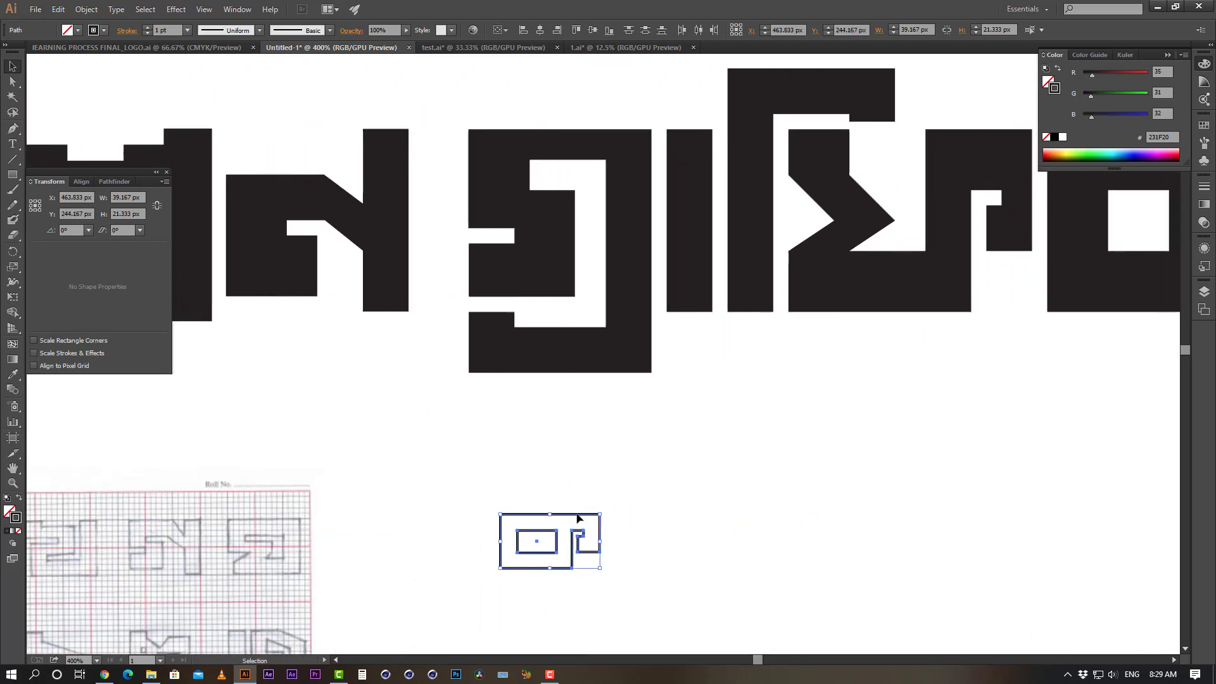
pyautogui.moveTo(568, 516); pyautogui.dragTo(1034, 427)
pyautogui.moveTo(1066, 482); pyautogui.dragTo(701, 540)
pyautogui.moveTo(505, 473)
pyautogui.mouseDown()
pyautogui.moveTo(629, 429)
pyautogui.moveTo(589, 420)
pyautogui.mouseUp()
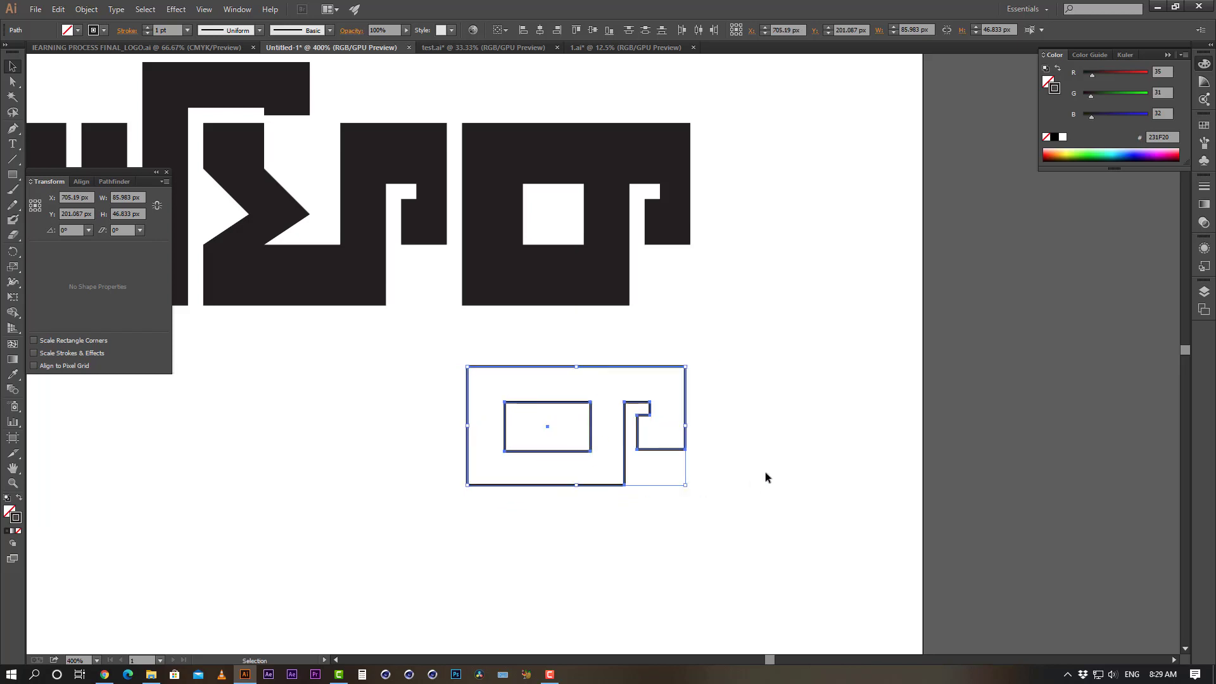
pyautogui.click(567, 342)
pyautogui.click(526, 453)
pyautogui.click(677, 536)
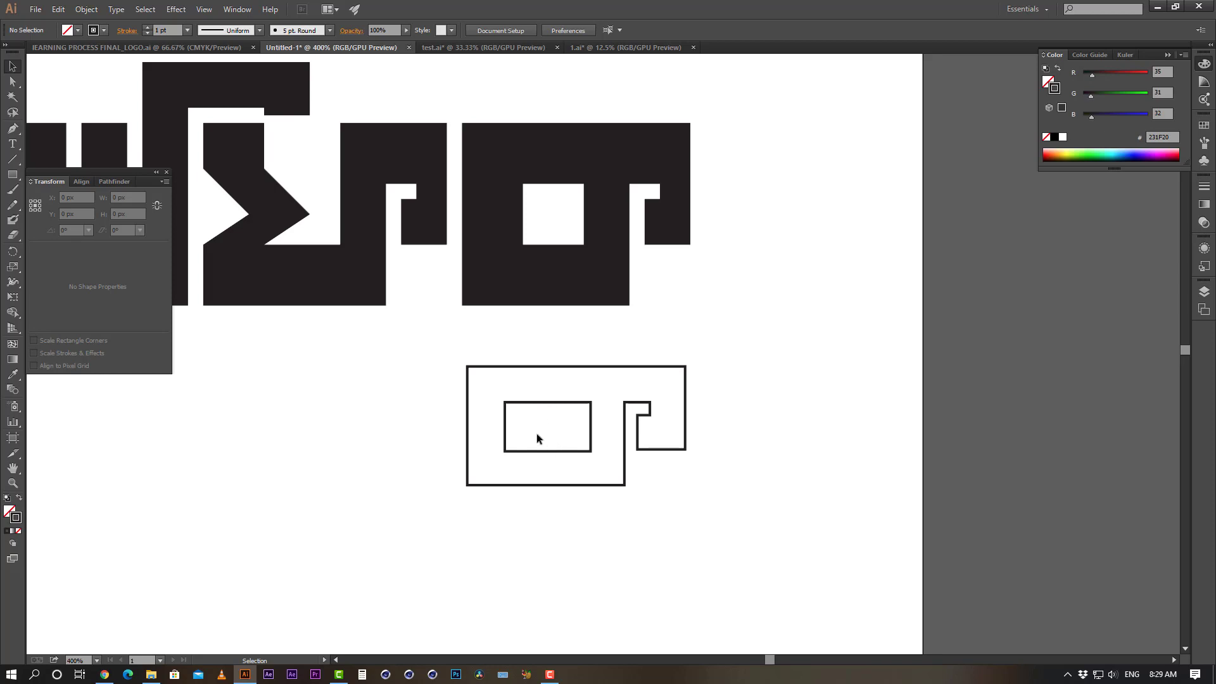
pyautogui.click(573, 367)
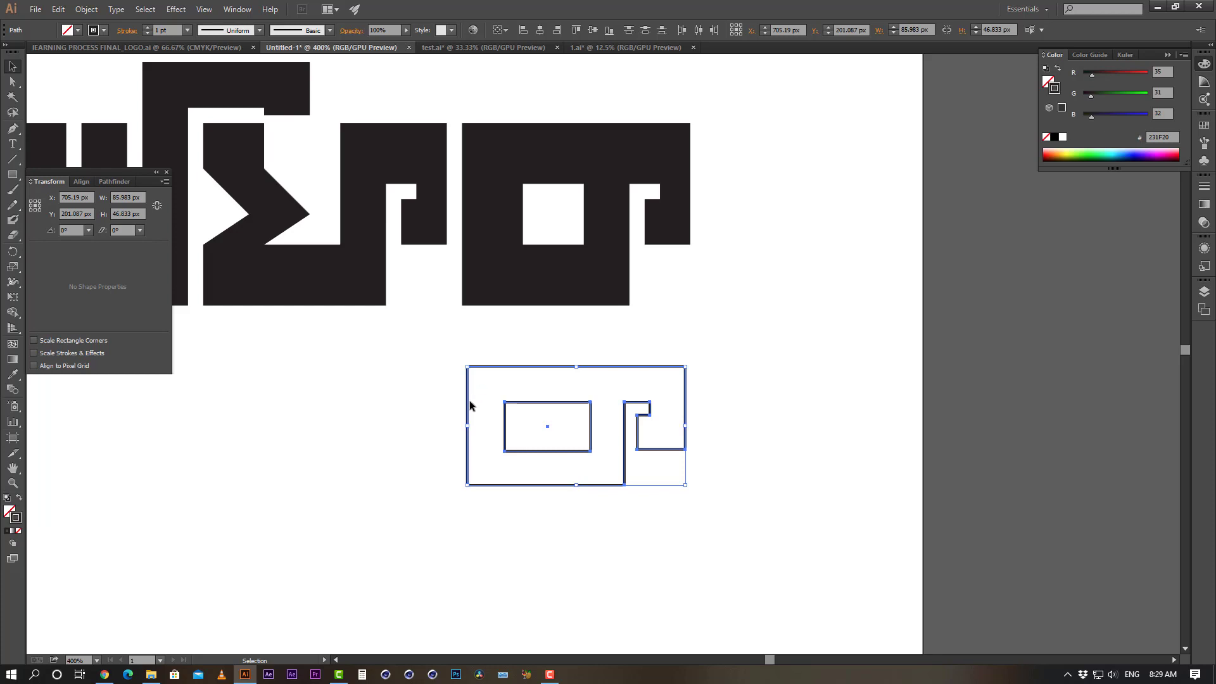
pyautogui.click(589, 561)
pyautogui.press('a')
pyautogui.moveTo(518, 368); pyautogui.dragTo(545, 512)
pyautogui.hotkey('ctrl', 'z')
# Select the enlarged letter outline together with its inner rectangle and bring up the Pathfinder options
pyautogui.press('v')
pyautogui.moveTo(749, 384); pyautogui.dragTo(538, 503)
pyautogui.click(115, 181)
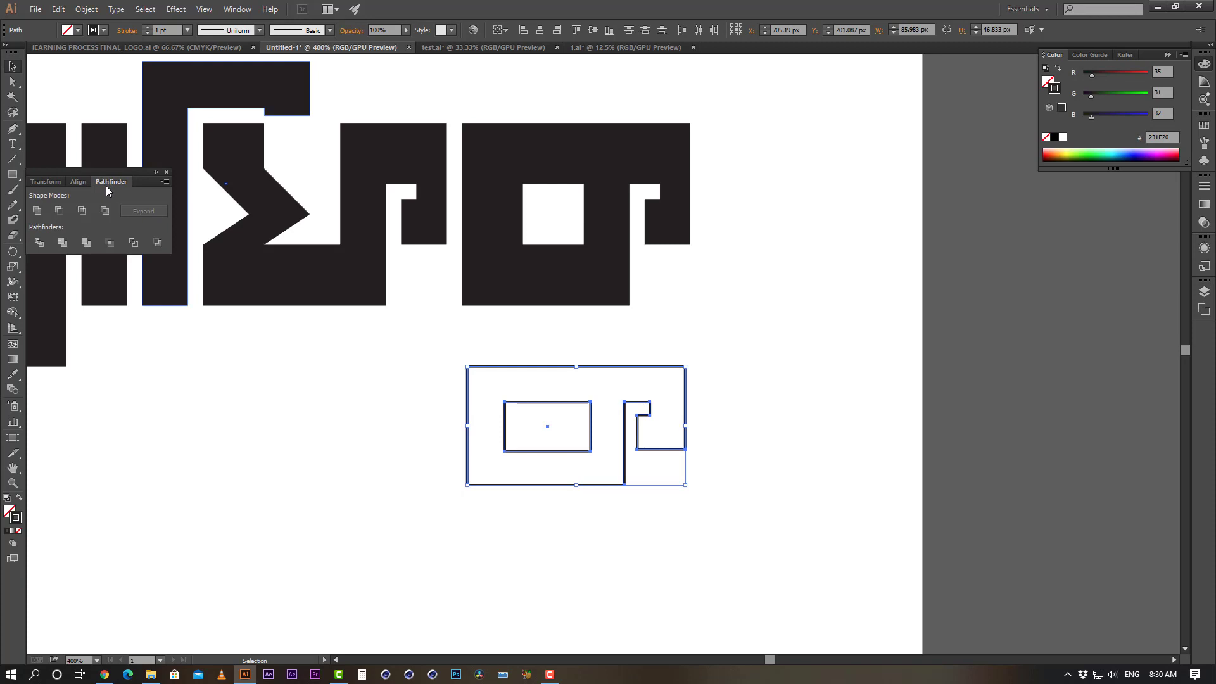
pyautogui.click(238, 9)
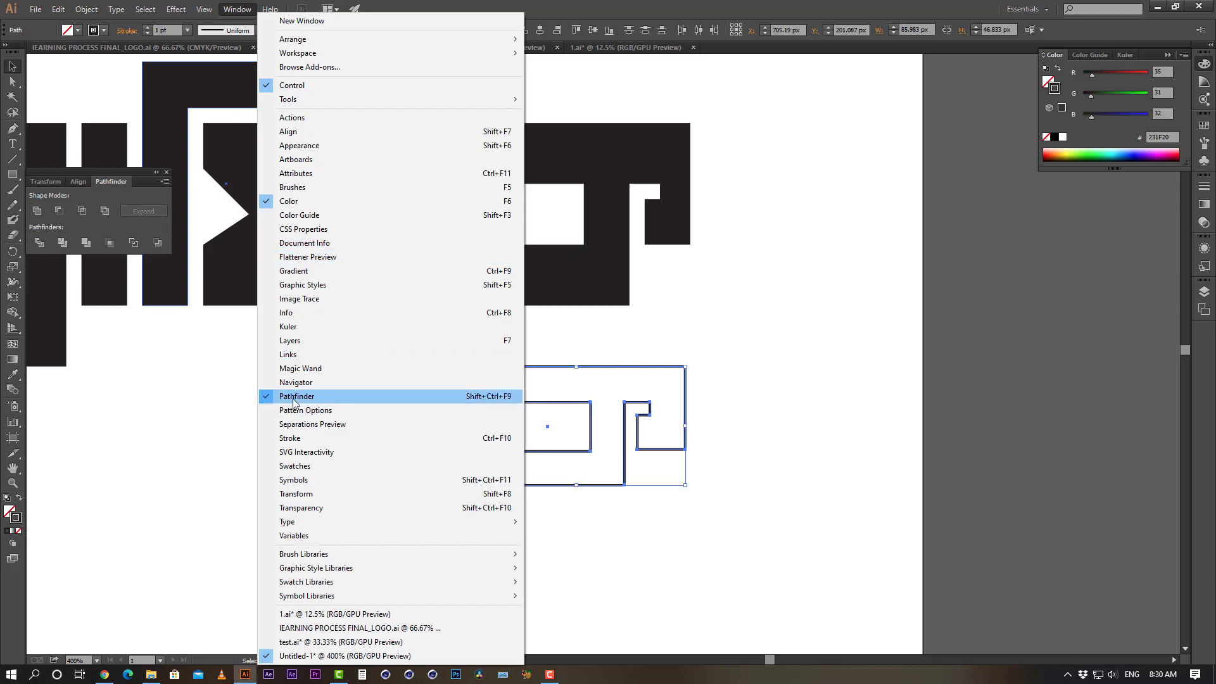
pyautogui.click(111, 181)
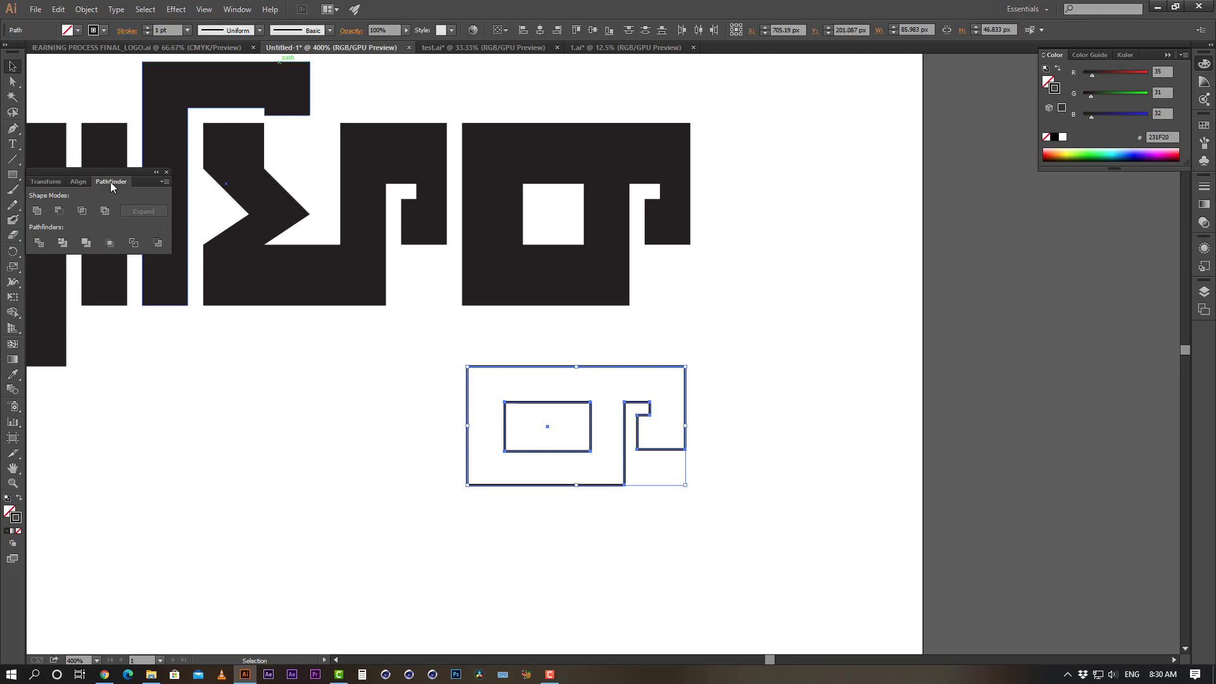
# Try to apply the Pathfinder Merge operation to the unfilled letter outline and its inner rectangle
pyautogui.click(377, 400)
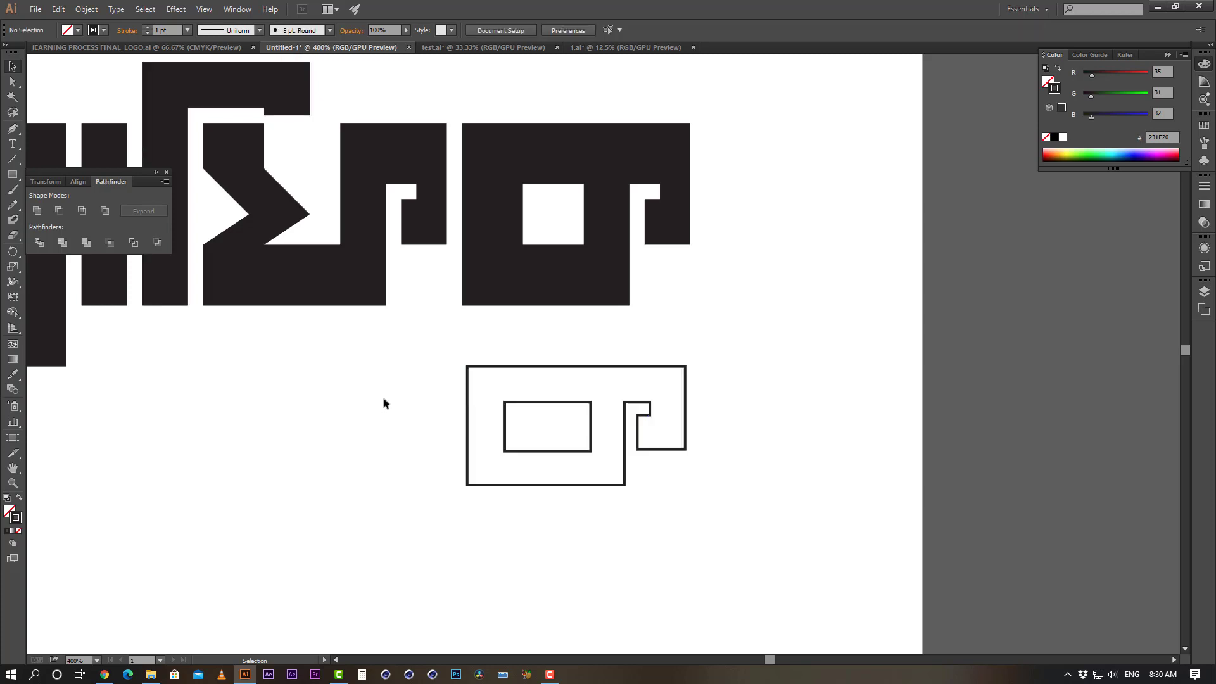
pyautogui.moveTo(378, 401); pyautogui.dragTo(574, 515)
pyautogui.click(601, 573)
pyautogui.moveTo(426, 407); pyautogui.dragTo(530, 492)
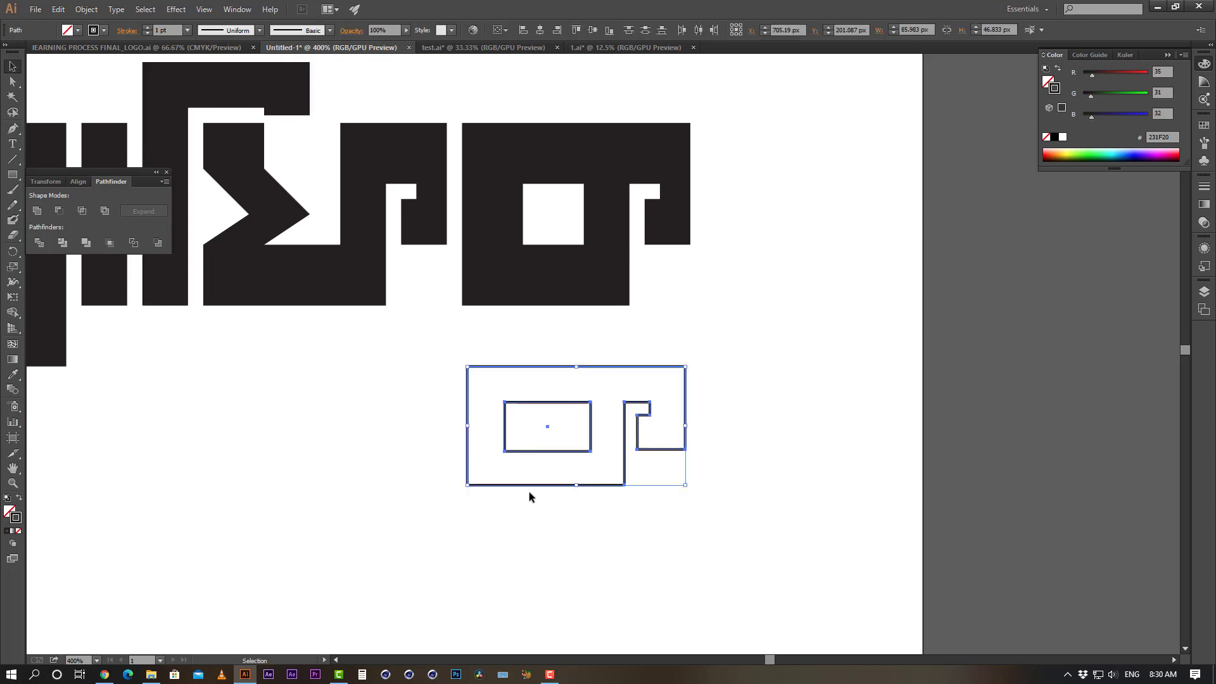
pyautogui.click(91, 246)
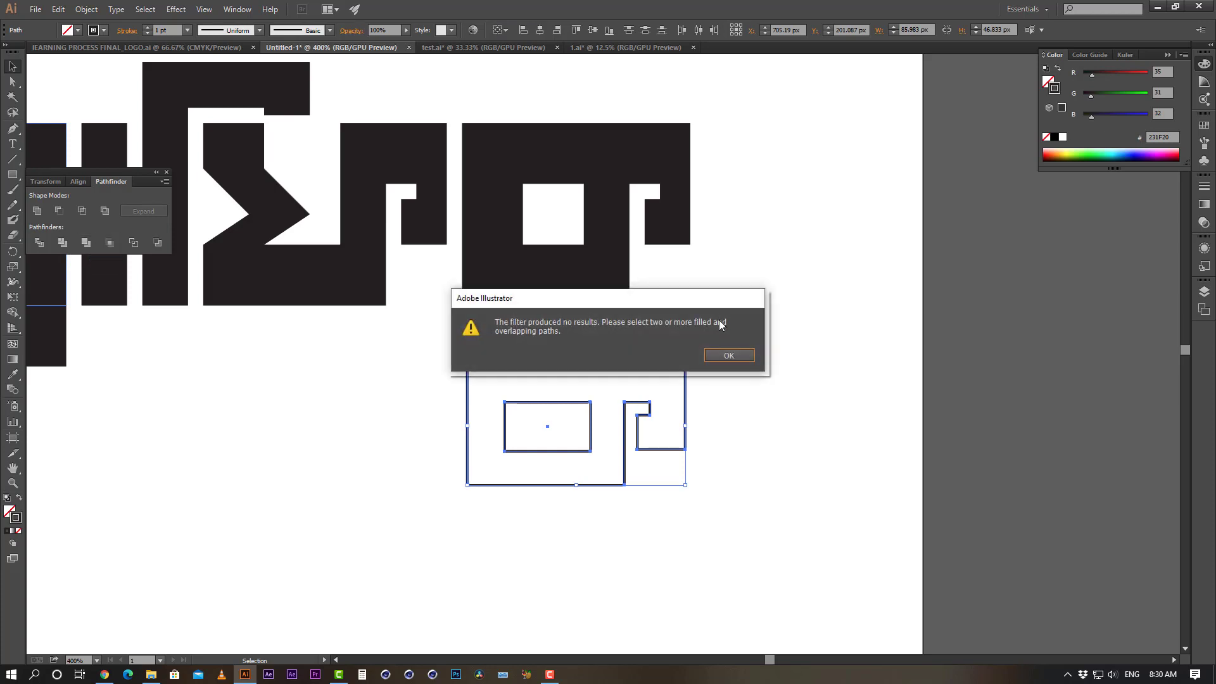
pyautogui.click(729, 355)
pyautogui.click(446, 441)
pyautogui.click(467, 434)
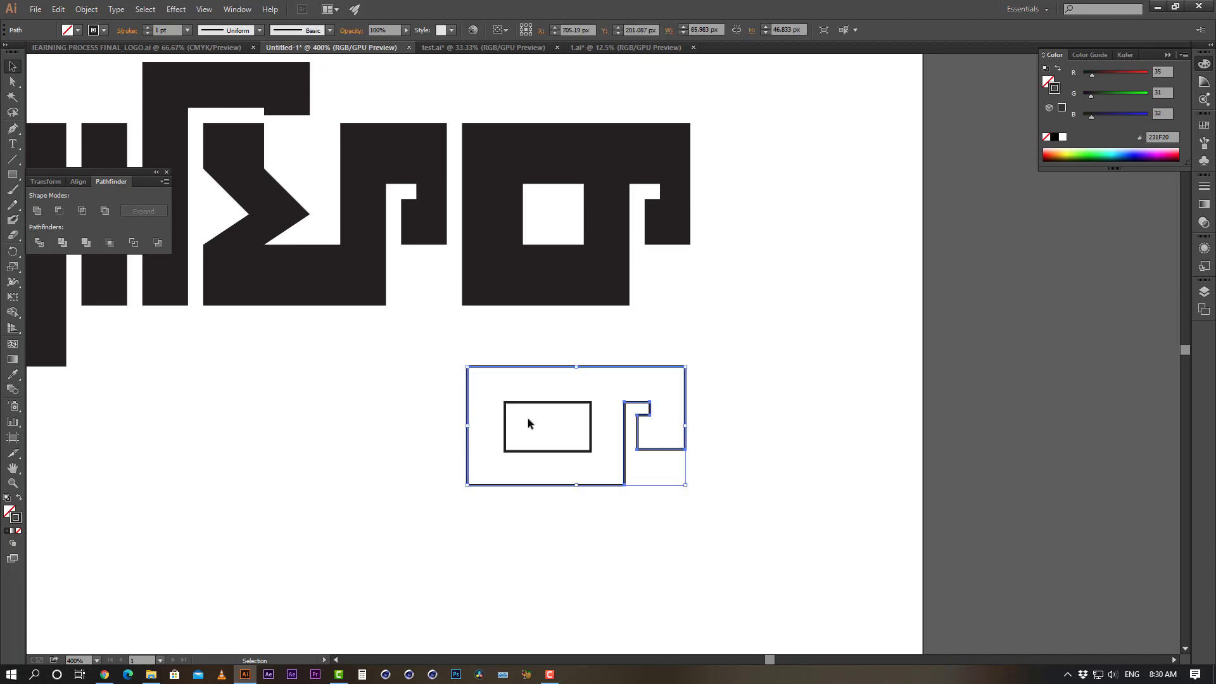
pyautogui.click(508, 427)
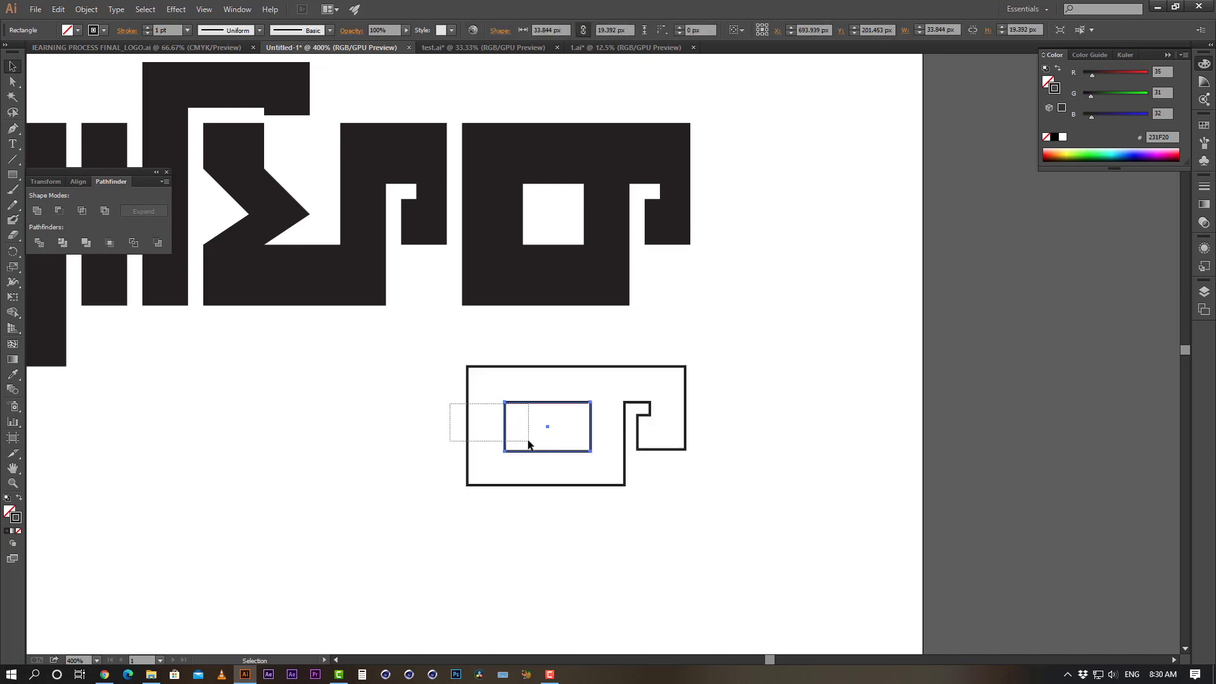
pyautogui.click(530, 443)
pyautogui.click(556, 560)
# Swap the outer letter path's fill and stroke, giving it a #231F20 fill and no stroke, and deselect it
pyautogui.click(546, 451)
pyautogui.click(456, 443)
pyautogui.click(480, 466)
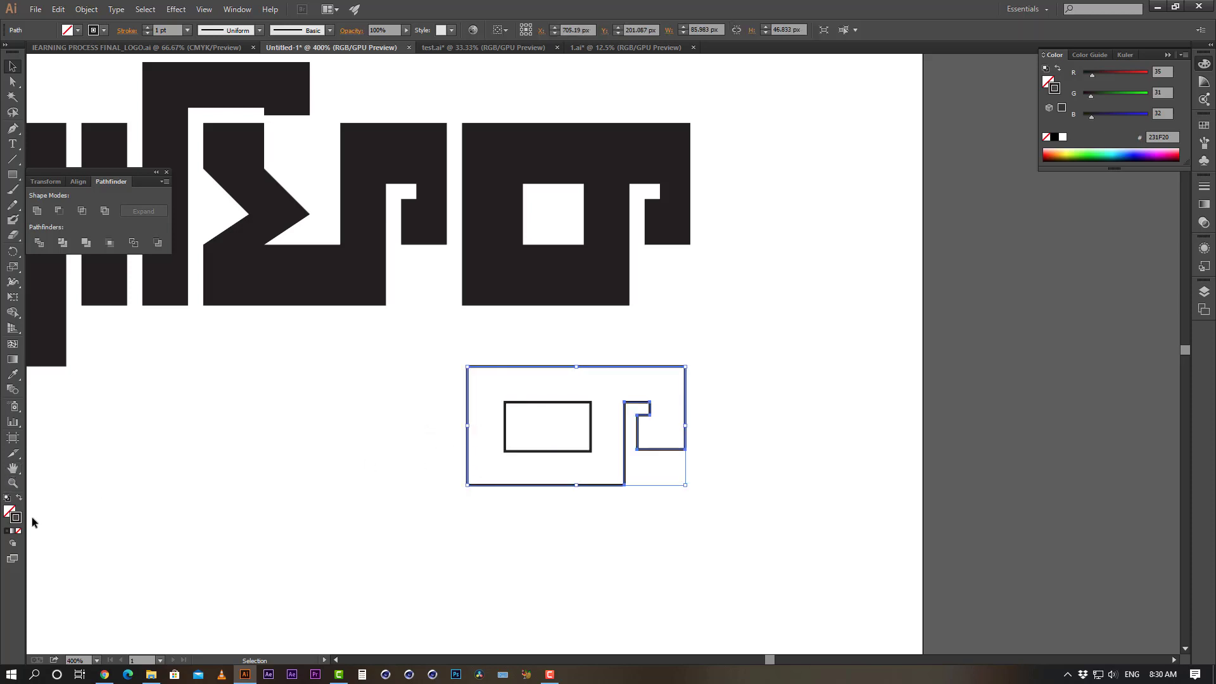
pyautogui.click(19, 499)
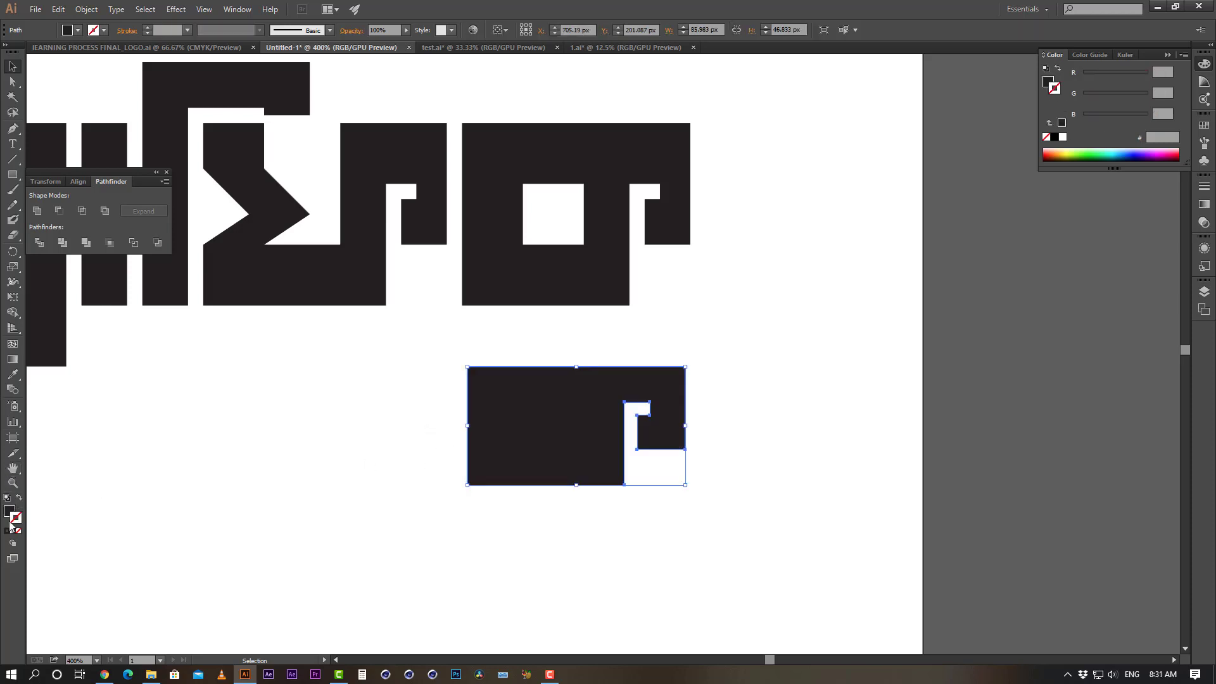
pyautogui.click(9, 511)
pyautogui.click(407, 540)
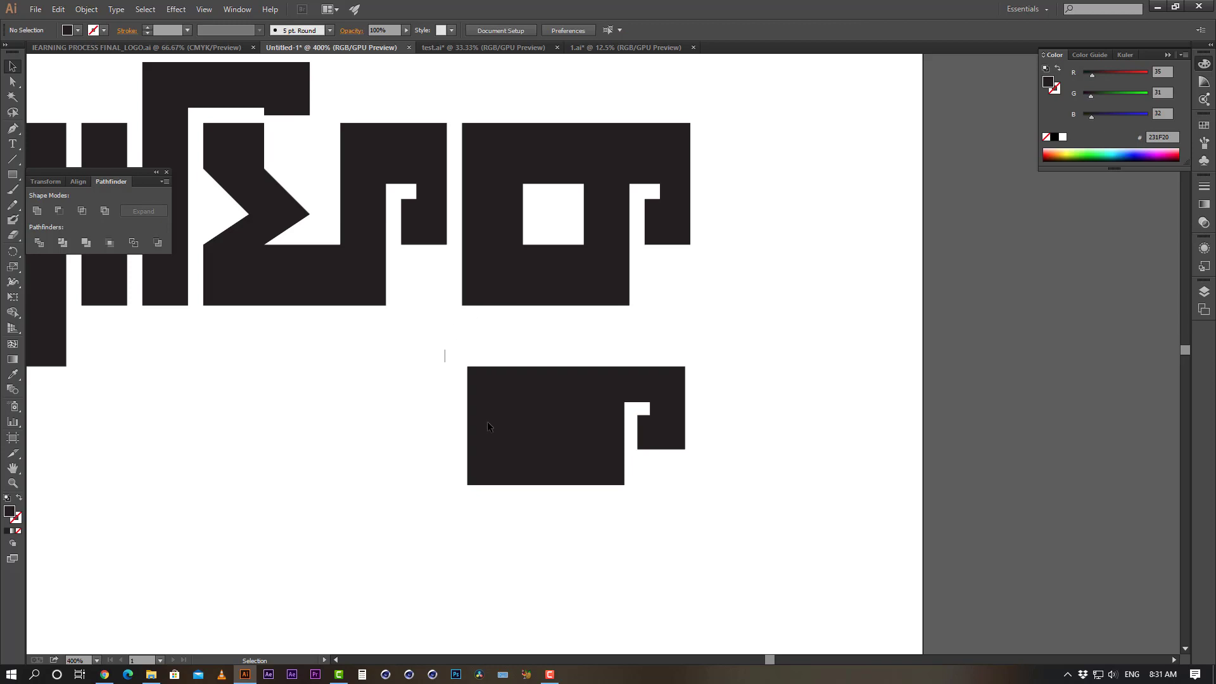
# Select the filled outer letter path together with the unfilled rectangle inside it
pyautogui.moveTo(454, 385); pyautogui.dragTo(571, 513)
pyautogui.click(848, 452)
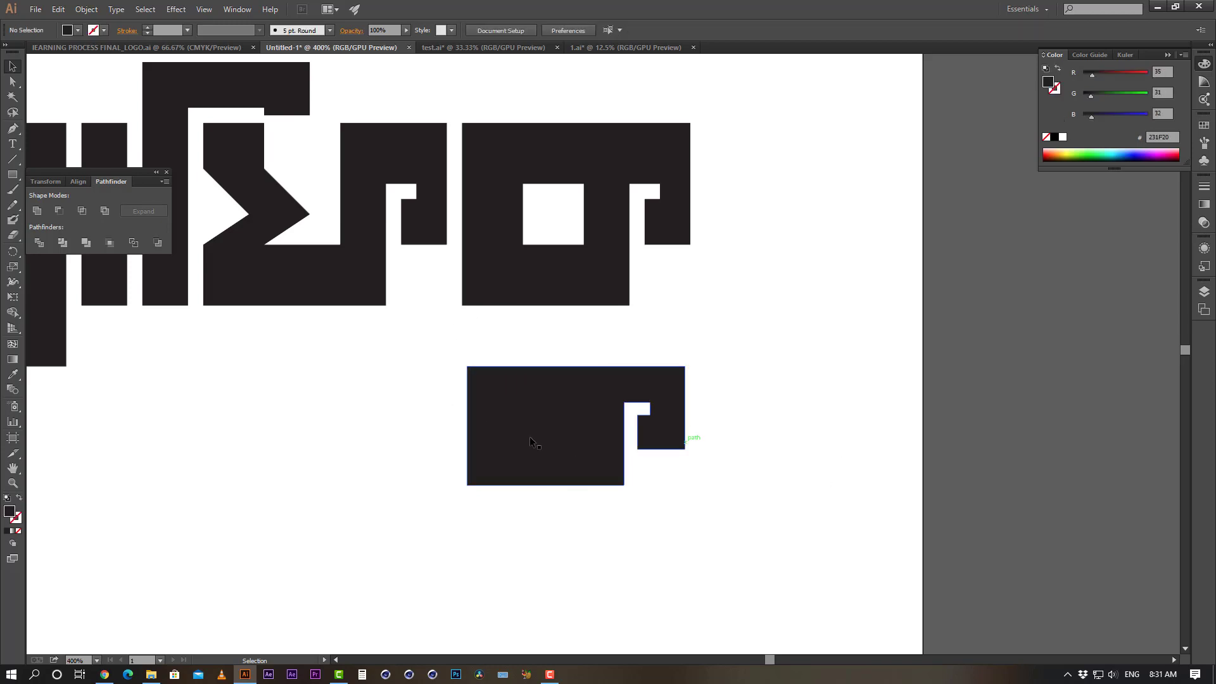
pyautogui.click(595, 393)
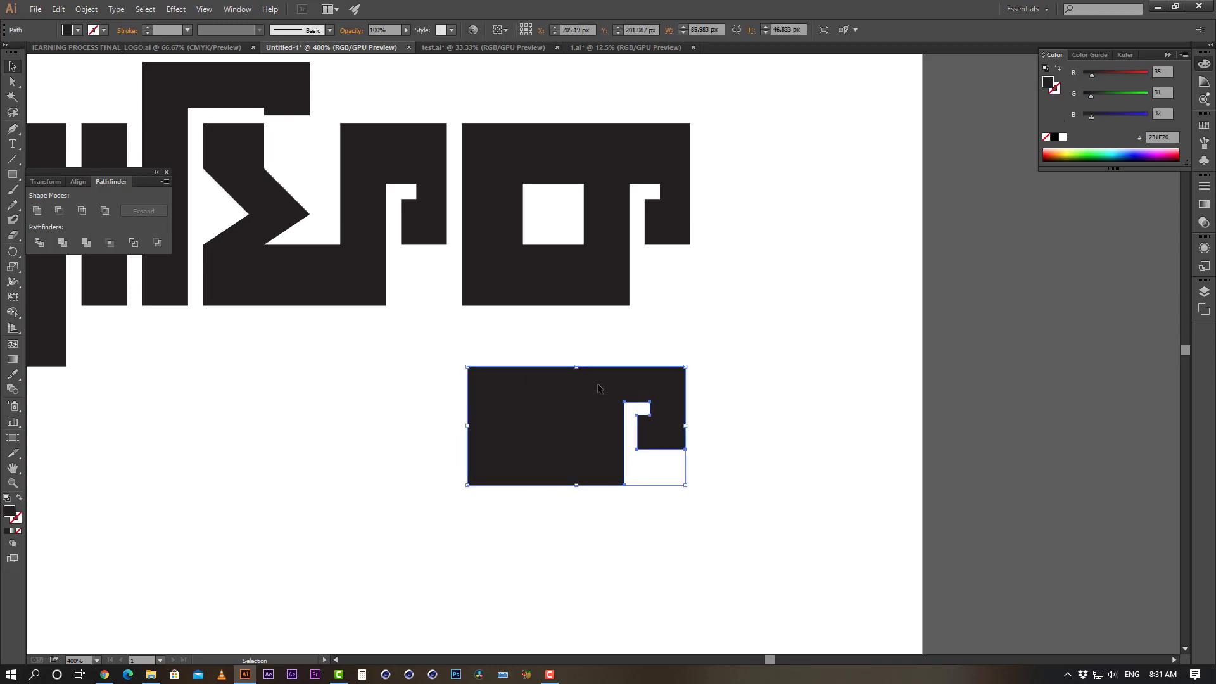
pyautogui.keyDown('shift'); pyautogui.click(532, 431); pyautogui.keyUp('shift')
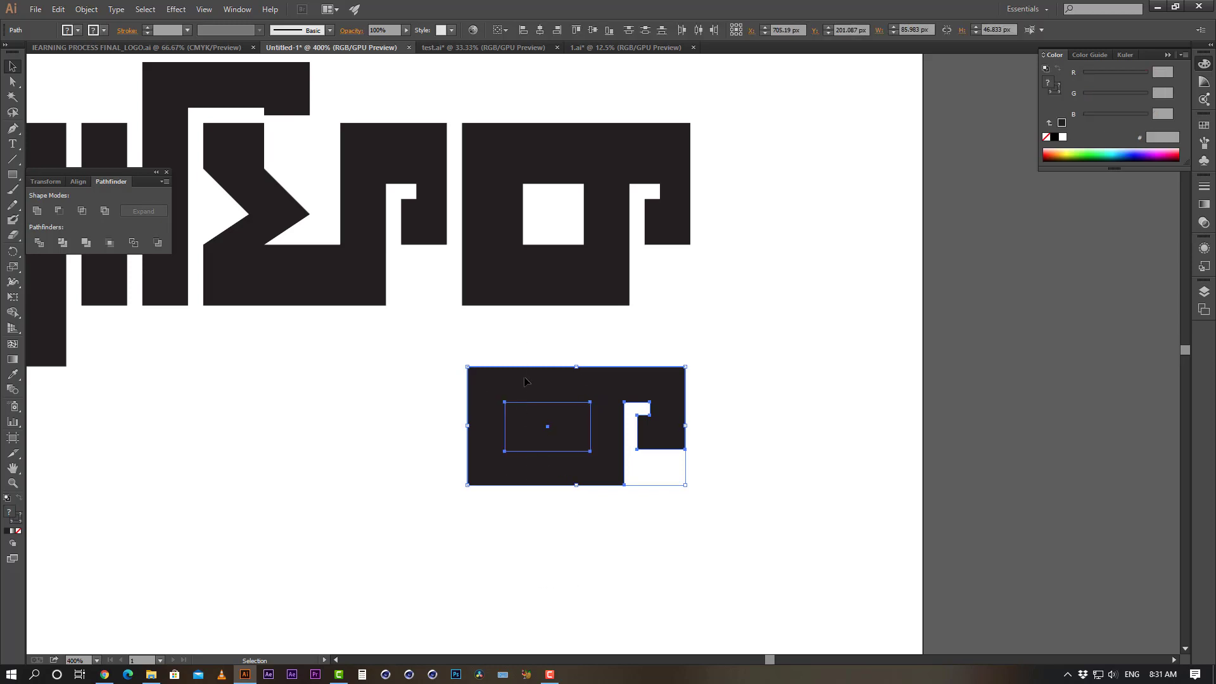
# Select the small lower letter together with its inner rectangle and apply the Pathfinder Divide operation
pyautogui.click(584, 527)
pyautogui.moveTo(511, 342); pyautogui.dragTo(594, 511)
pyautogui.moveTo(355, 371); pyautogui.dragTo(684, 519)
pyautogui.click(39, 243)
pyautogui.click(359, 460)
pyautogui.click(530, 424)
pyautogui.moveTo(532, 426); pyautogui.dragTo(627, 539)
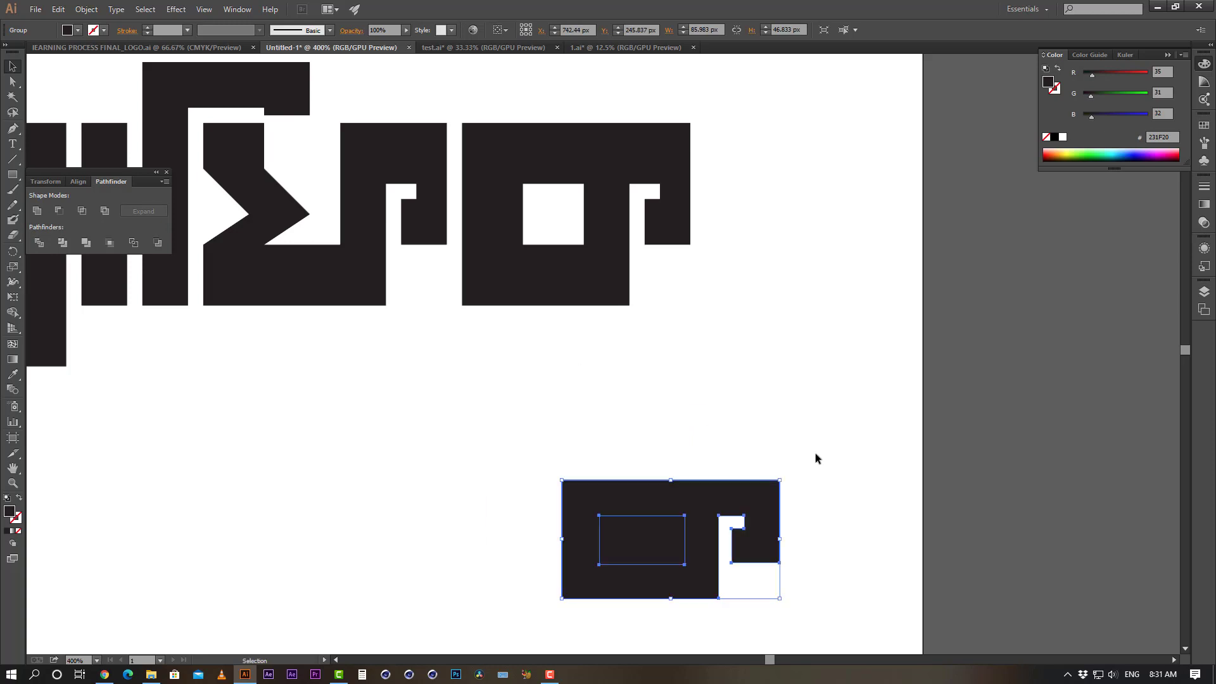
pyautogui.hotkey('ctrl', 'z')
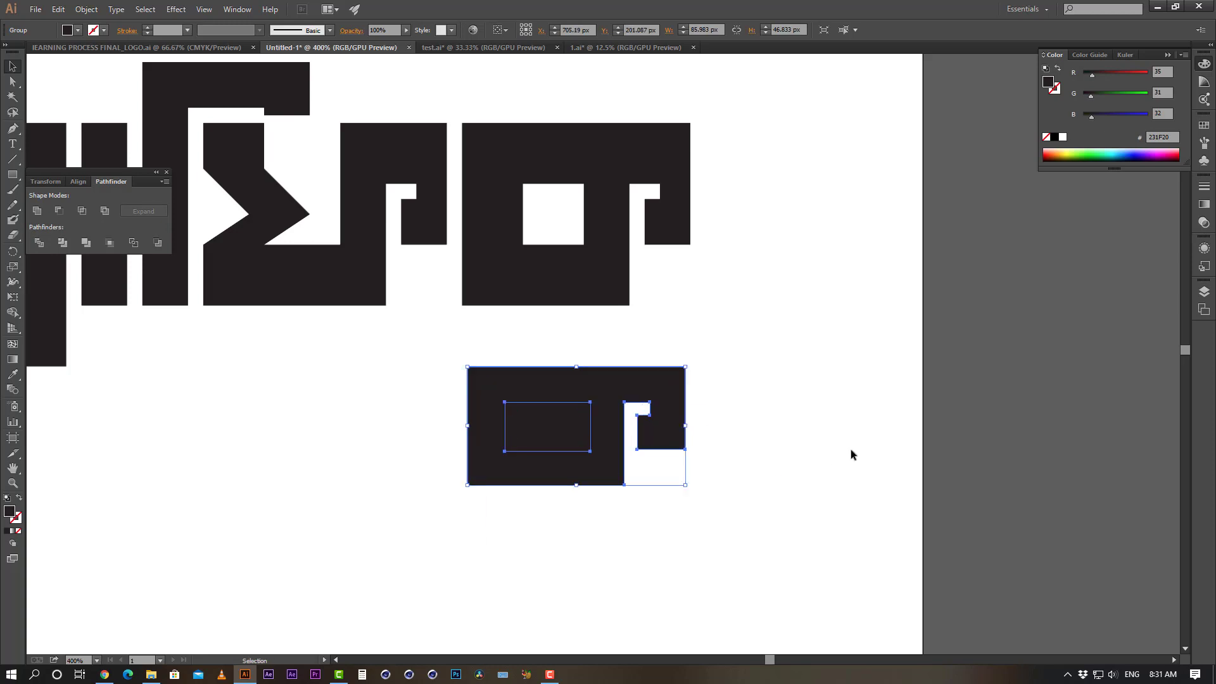
# Ungroup the divided pieces and delete the inner rectangle to leave a hole in the small letter
pyautogui.rightClick(562, 421)
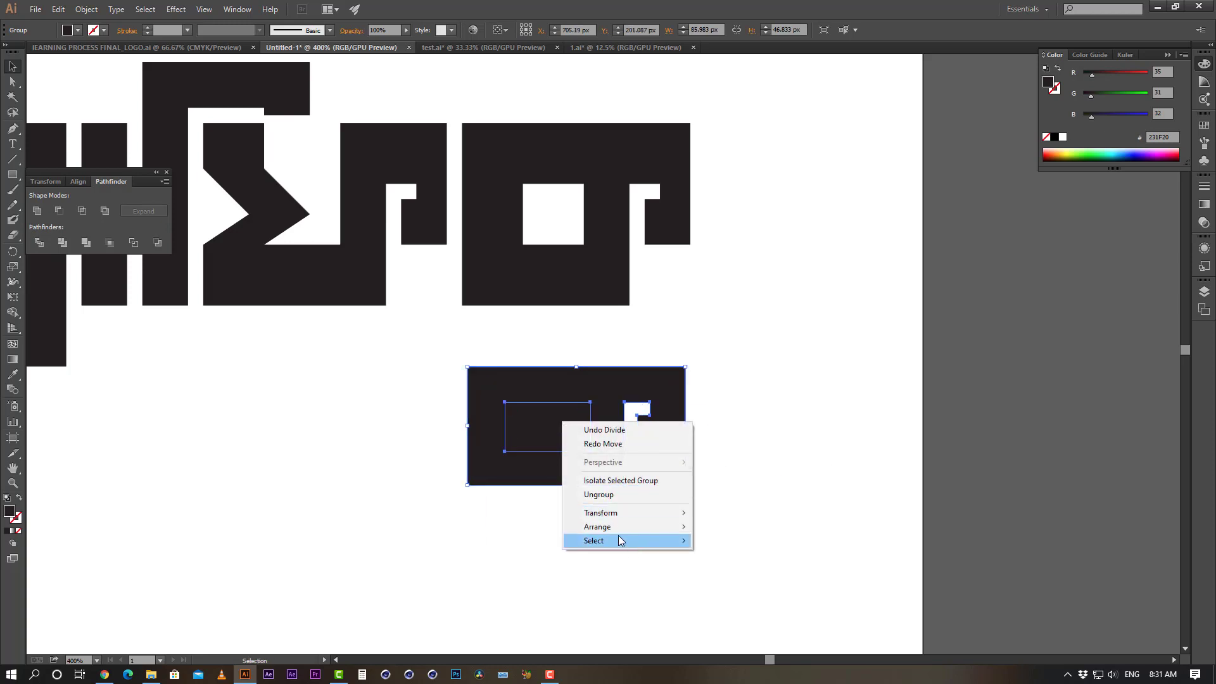
pyautogui.click(611, 495)
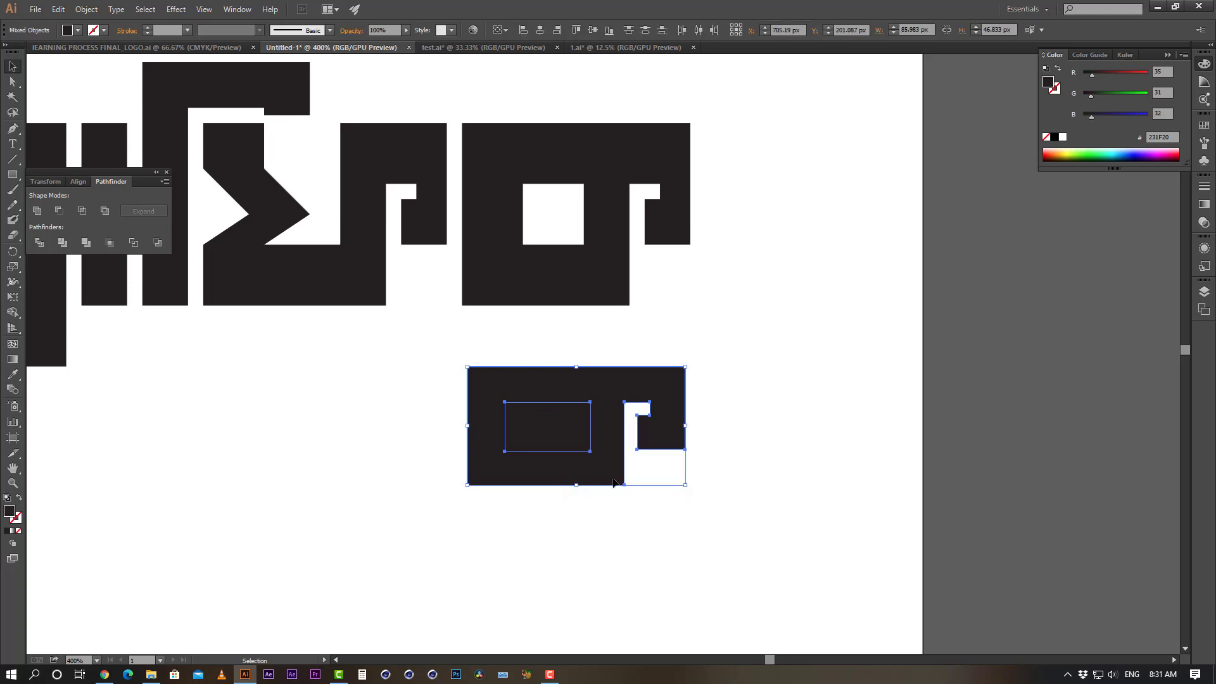
pyautogui.rightClick(522, 430)
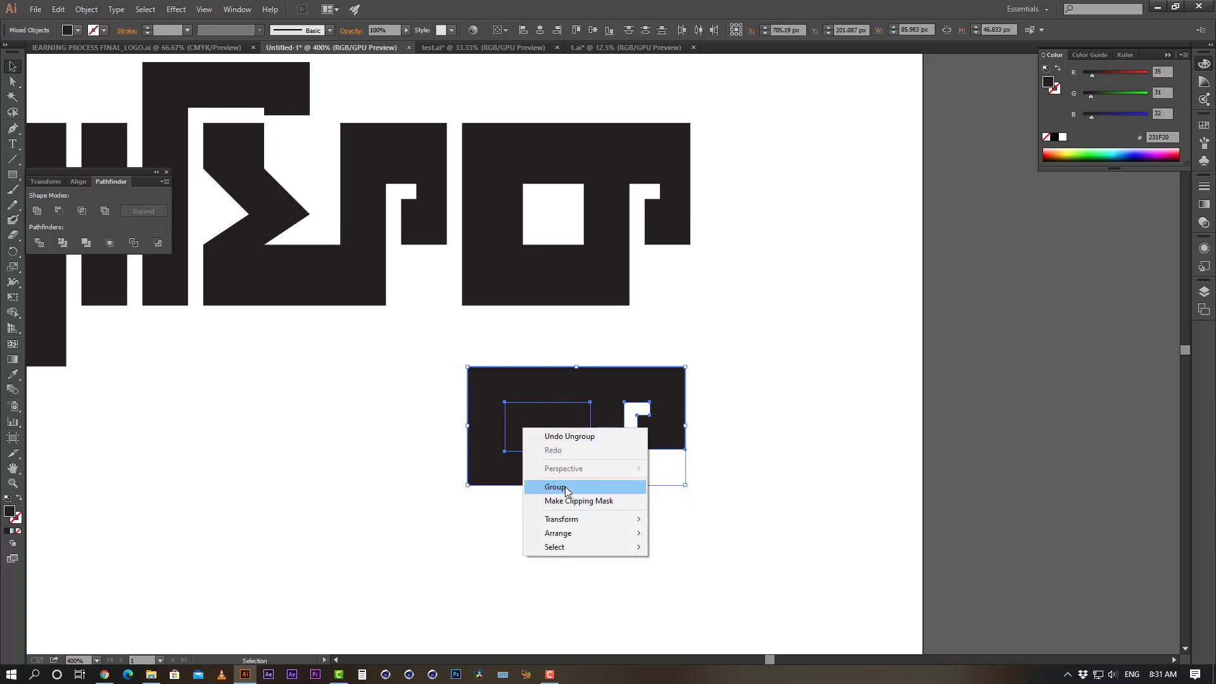
pyautogui.click(566, 487)
pyautogui.click(542, 425)
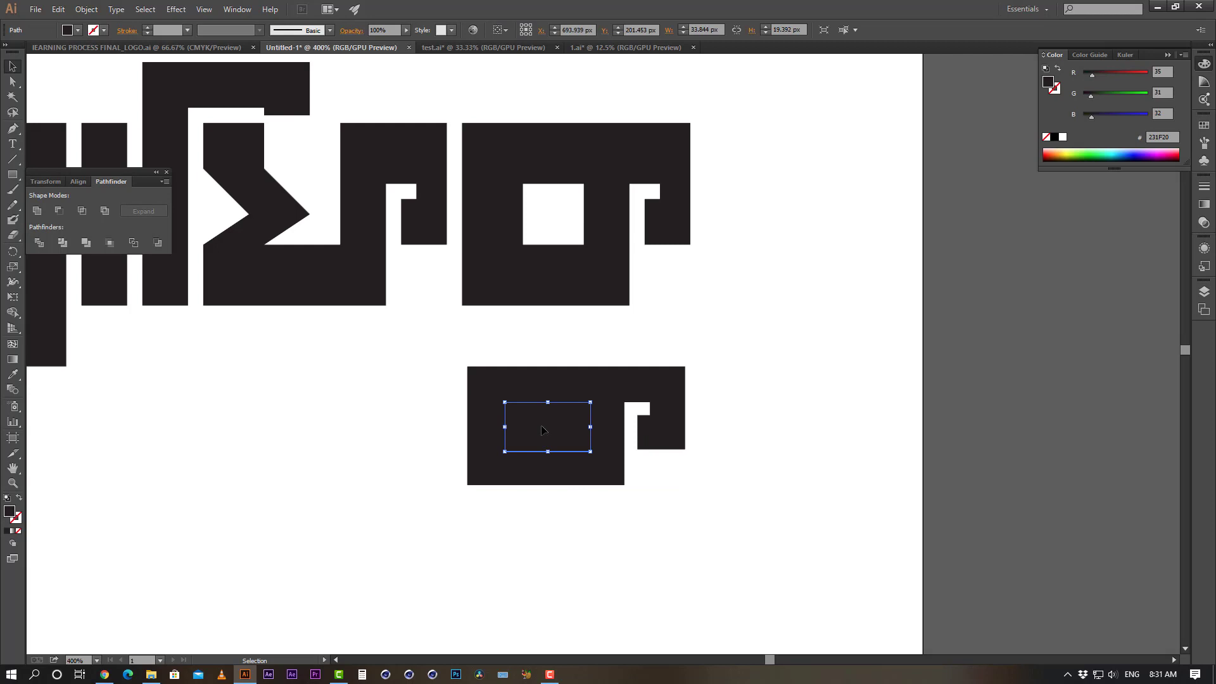
pyautogui.click(540, 430)
# Move the small letter beneath the large letter of the same shape, aligning their left edges
pyautogui.moveTo(567, 371); pyautogui.dragTo(580, 503)
pyautogui.hotkey('ctrl', 'z')
pyautogui.moveTo(588, 378); pyautogui.dragTo(706, 409)
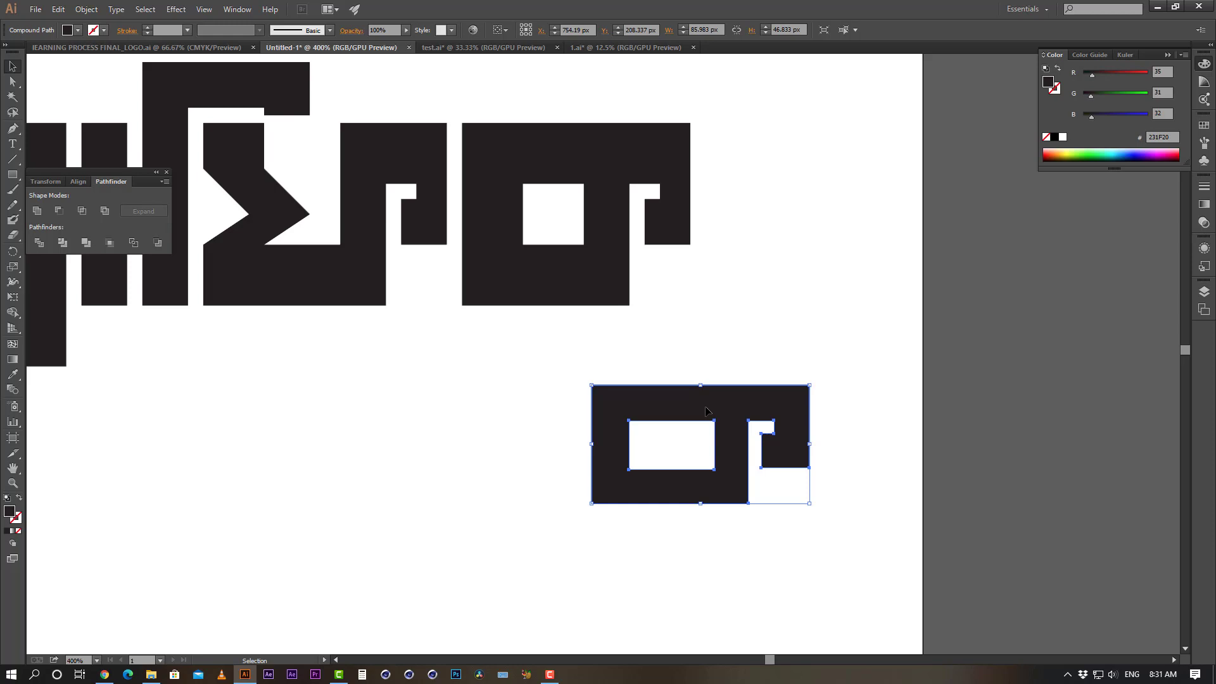
pyautogui.moveTo(690, 408); pyautogui.dragTo(563, 352)
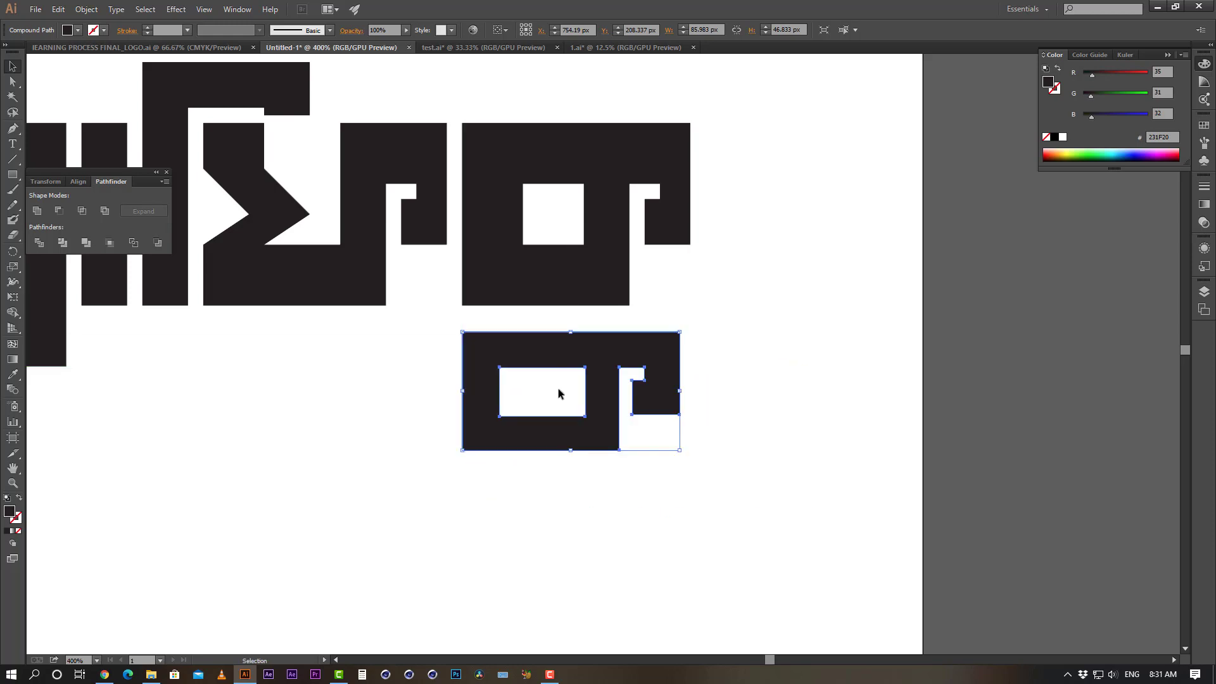
pyautogui.click(526, 516)
pyautogui.moveTo(592, 427); pyautogui.dragTo(590, 480)
# Deselect the artwork and show the document grid
pyautogui.click(766, 366)
pyautogui.rightClick(765, 366)
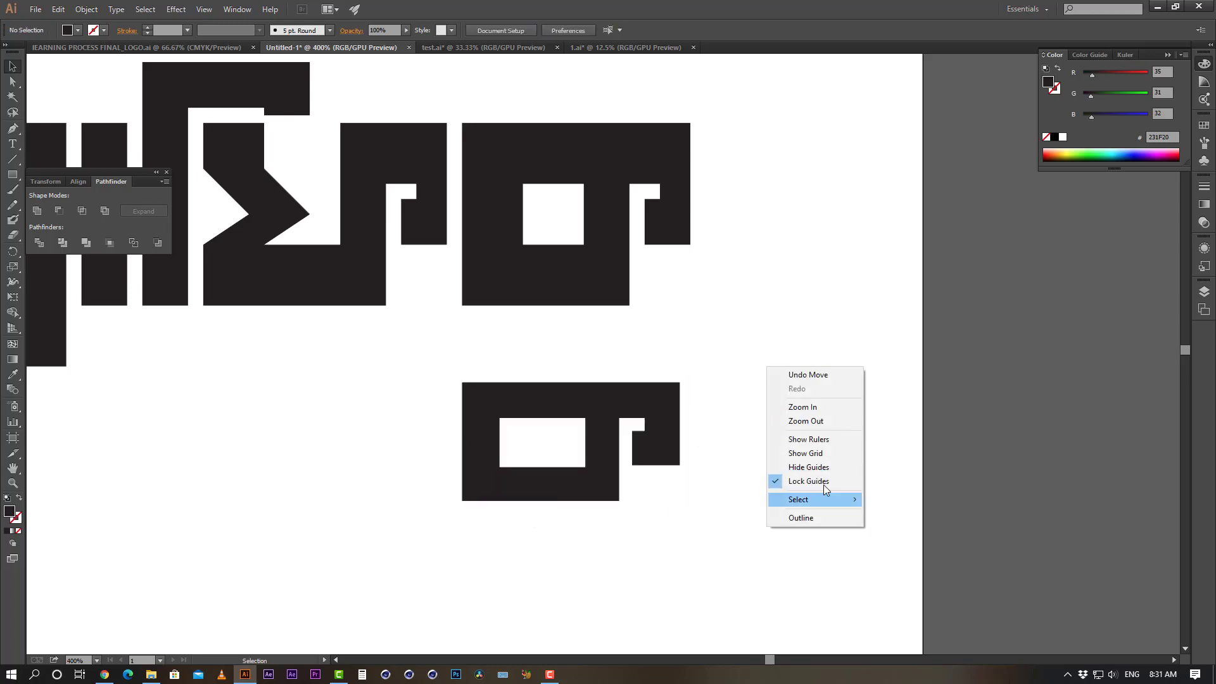
pyautogui.click(820, 454)
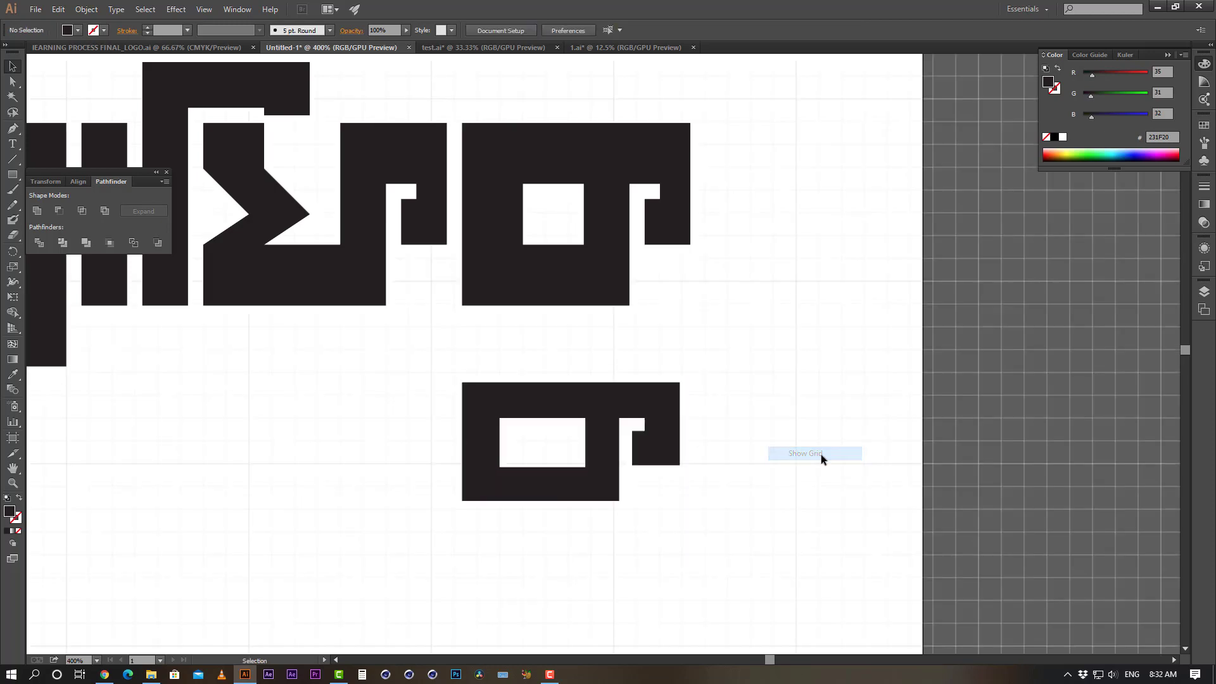
# Move the small letter freely over the grid to check whether it snaps to the lines
pyautogui.moveTo(607, 420); pyautogui.dragTo(494, 418)
pyautogui.rightClick(787, 372)
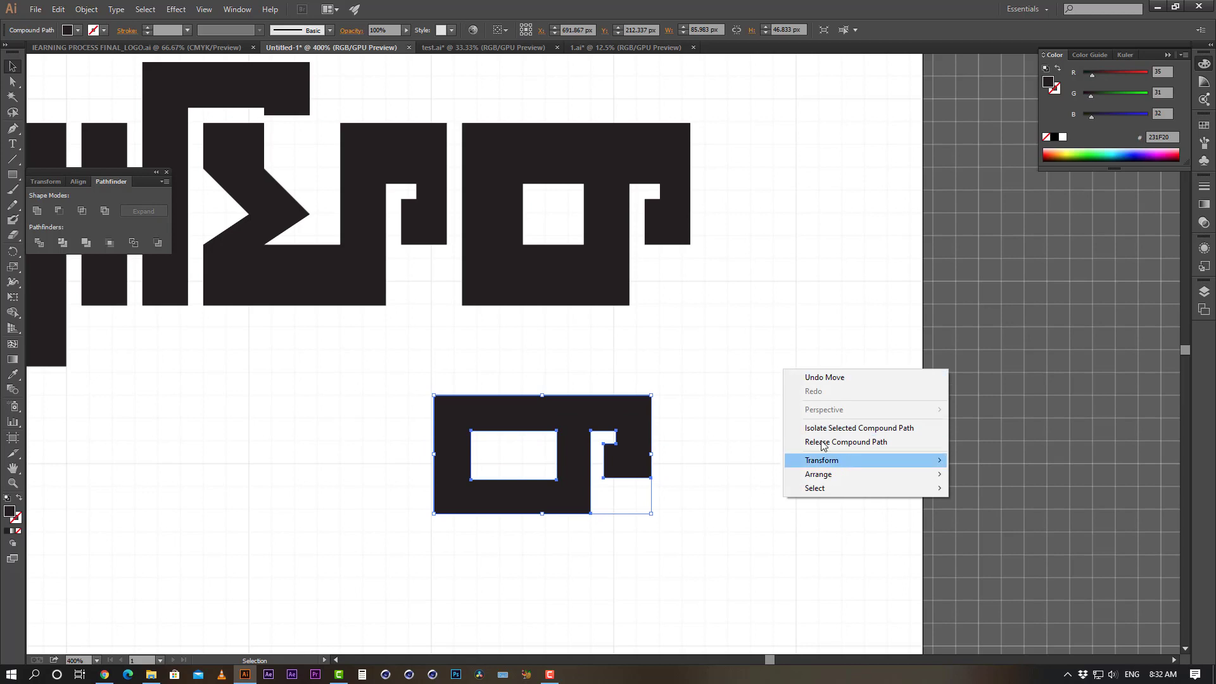
pyautogui.rightClick(697, 353)
pyautogui.click(776, 488)
pyautogui.rightClick(749, 459)
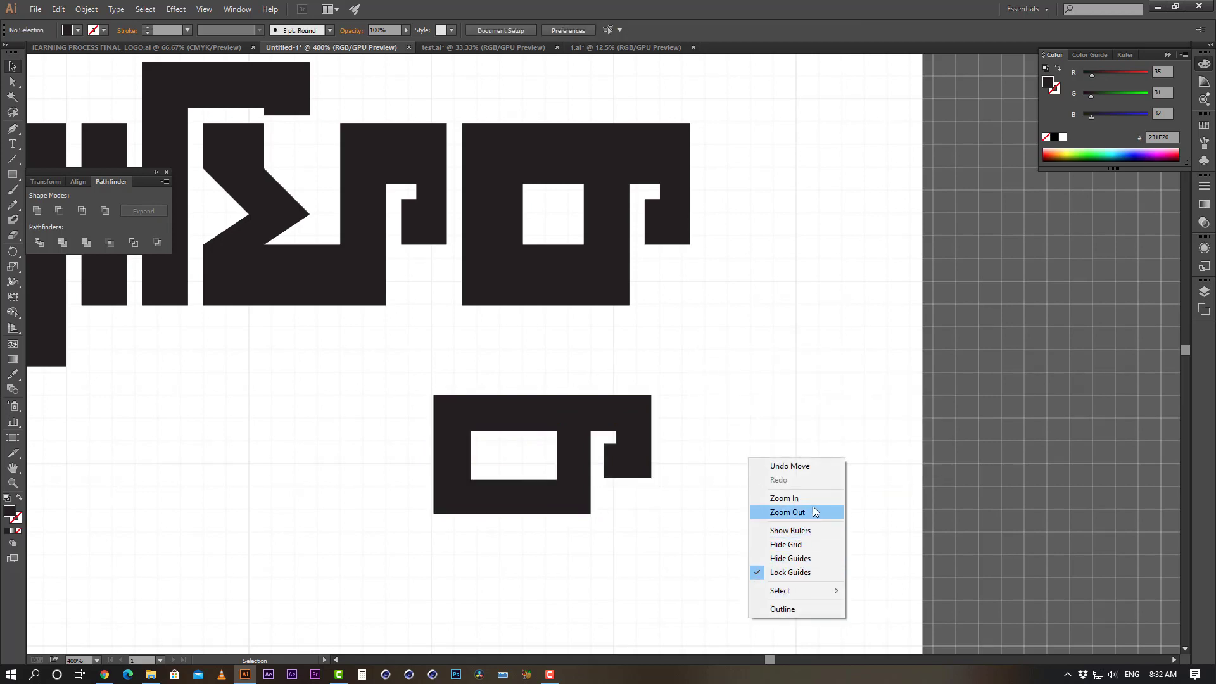
pyautogui.click(738, 424)
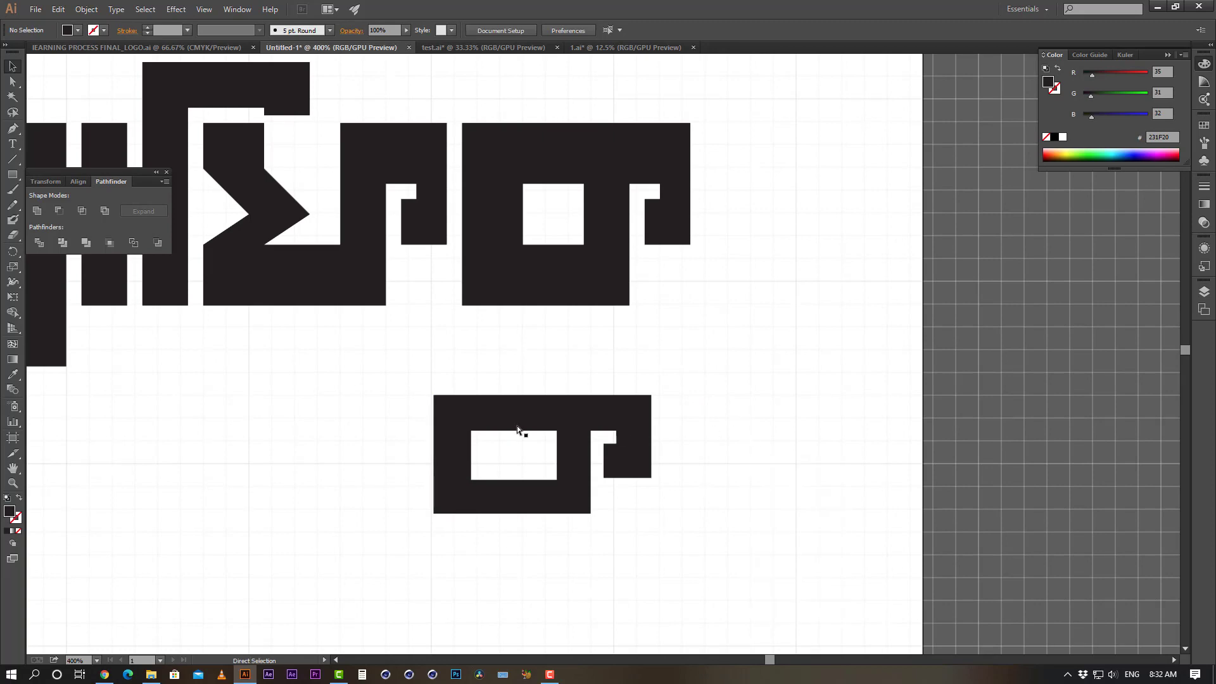
# Try to line up the small letter's top-left corner with the grid lines by moving it freehand
pyautogui.hotkey('ctrl', '=')
pyautogui.moveTo(524, 409); pyautogui.dragTo(529, 533)
pyautogui.moveTo(533, 445)
pyautogui.mouseDown()
pyautogui.moveTo(530, 457)
pyautogui.moveTo(530, 437)
pyautogui.mouseUp()
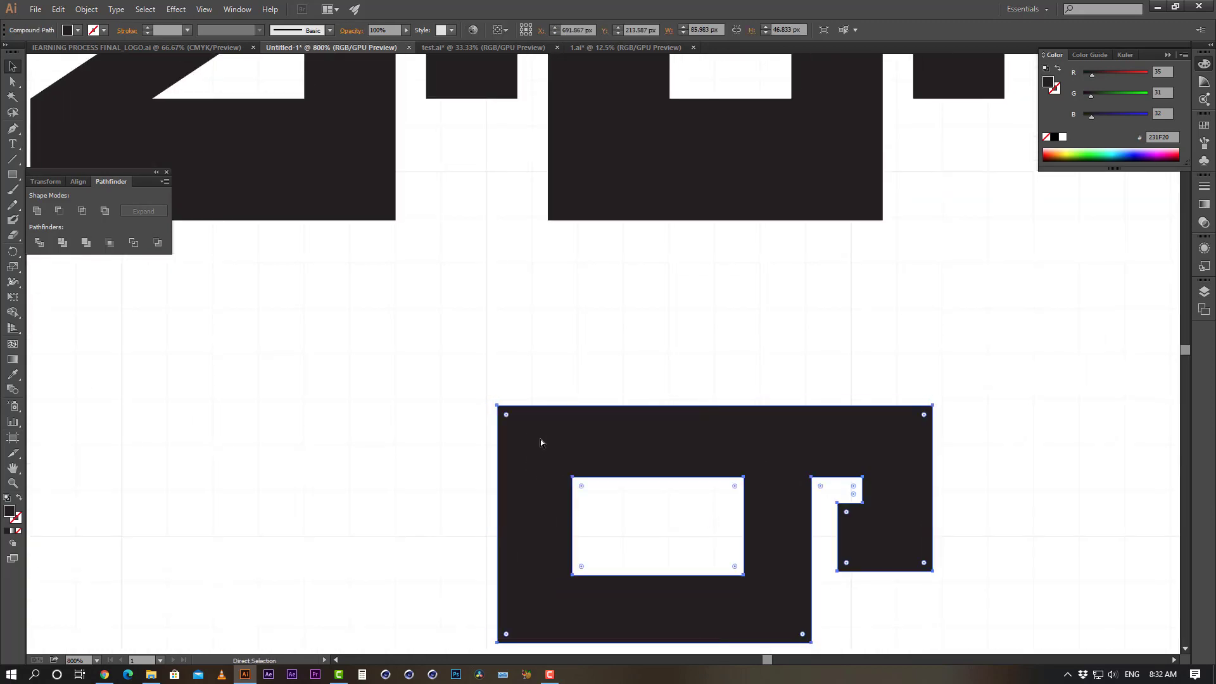
pyautogui.hotkey('ctrl', '=')
pyautogui.moveTo(580, 353); pyautogui.dragTo(565, 344)
pyautogui.click(419, 416)
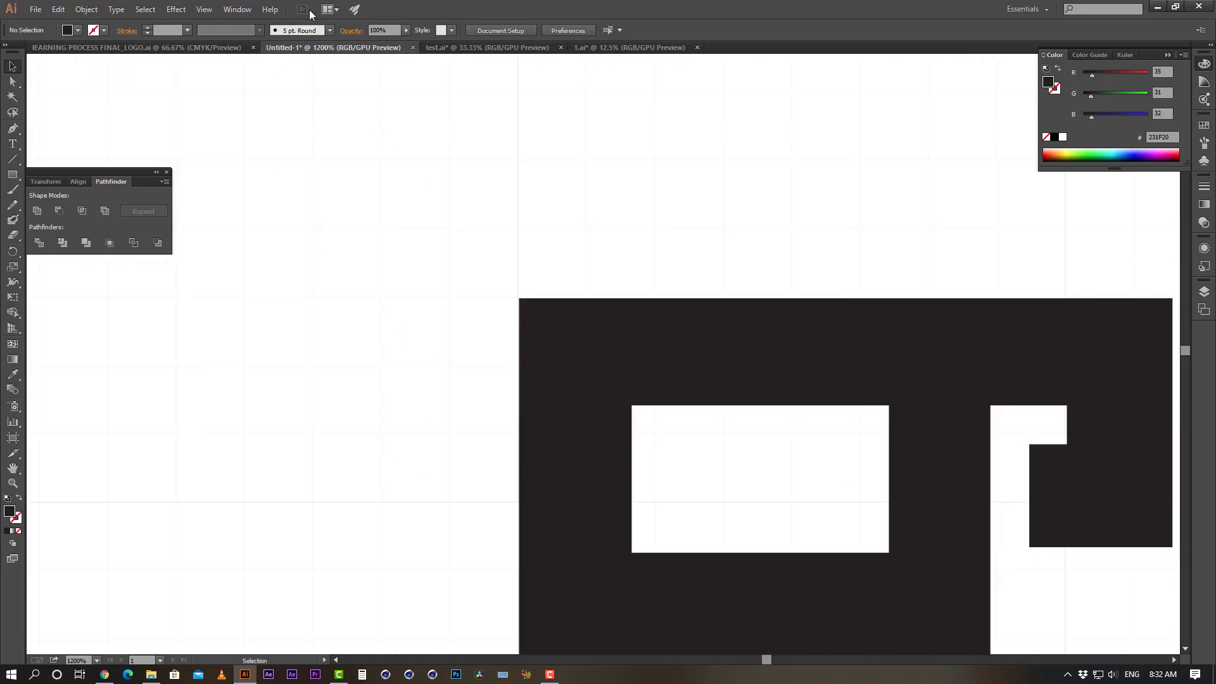
pyautogui.click(236, 10)
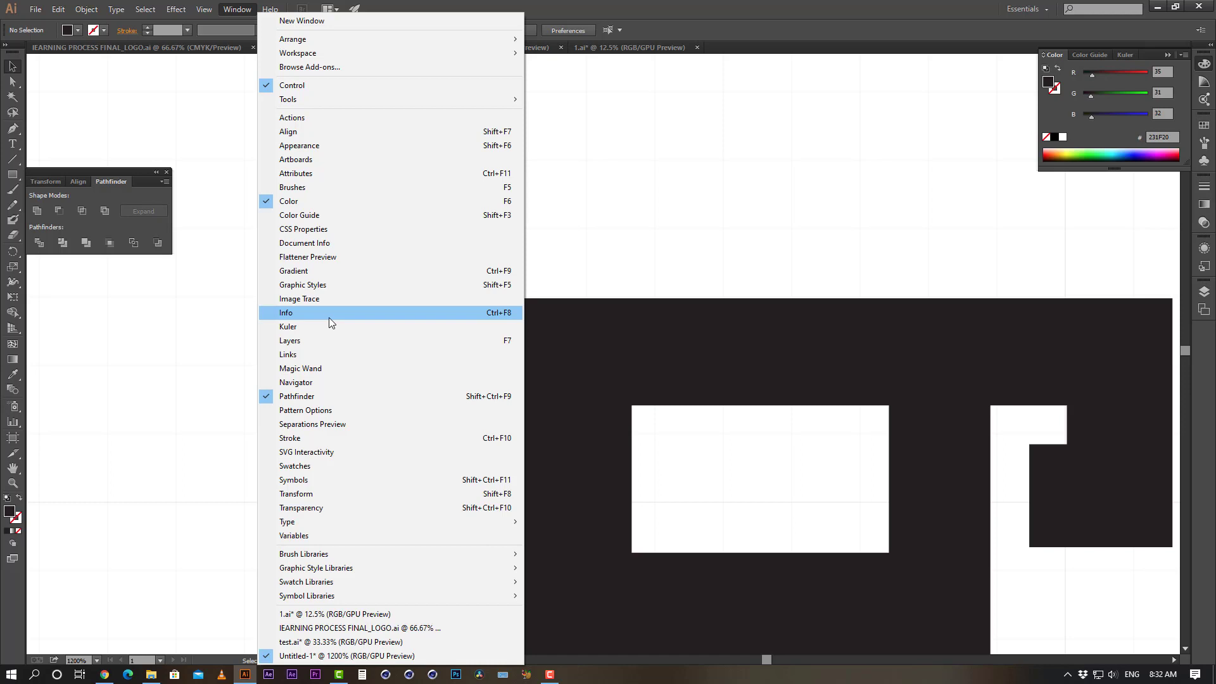
pyautogui.click(646, 217)
pyautogui.moveTo(588, 329); pyautogui.dragTo(508, 292)
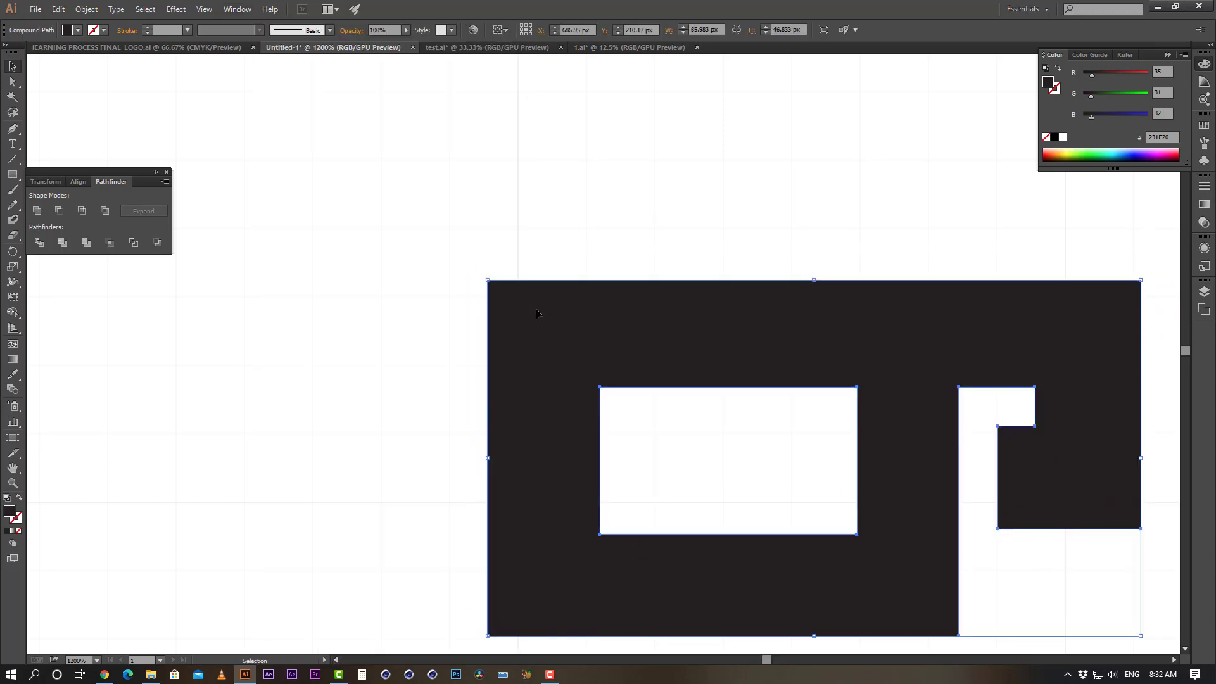
pyautogui.click(239, 10)
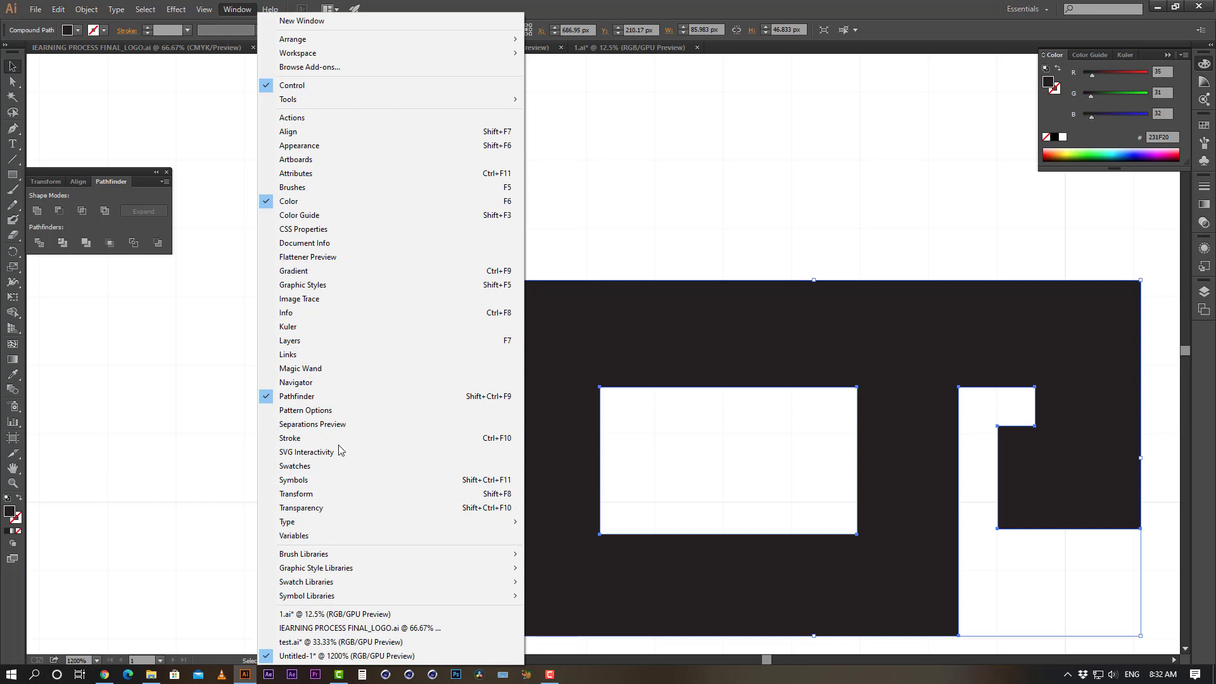
pyautogui.click(228, 336)
pyautogui.click(85, 9)
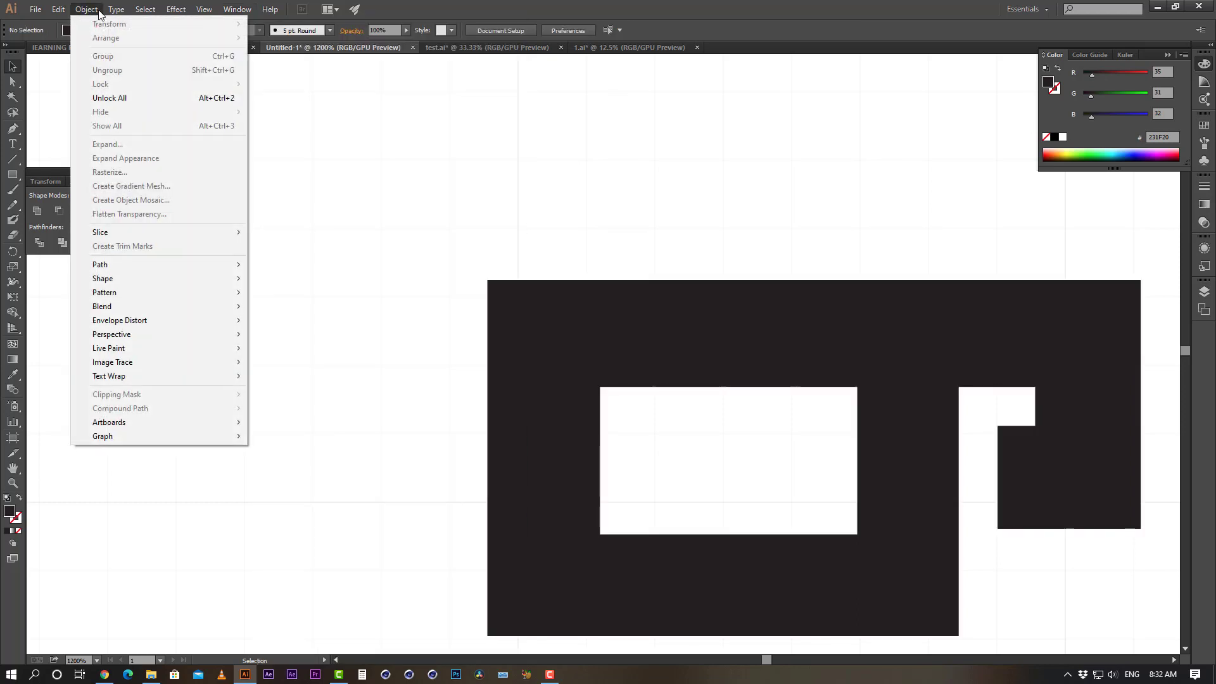
pyautogui.moveTo(59, 10)
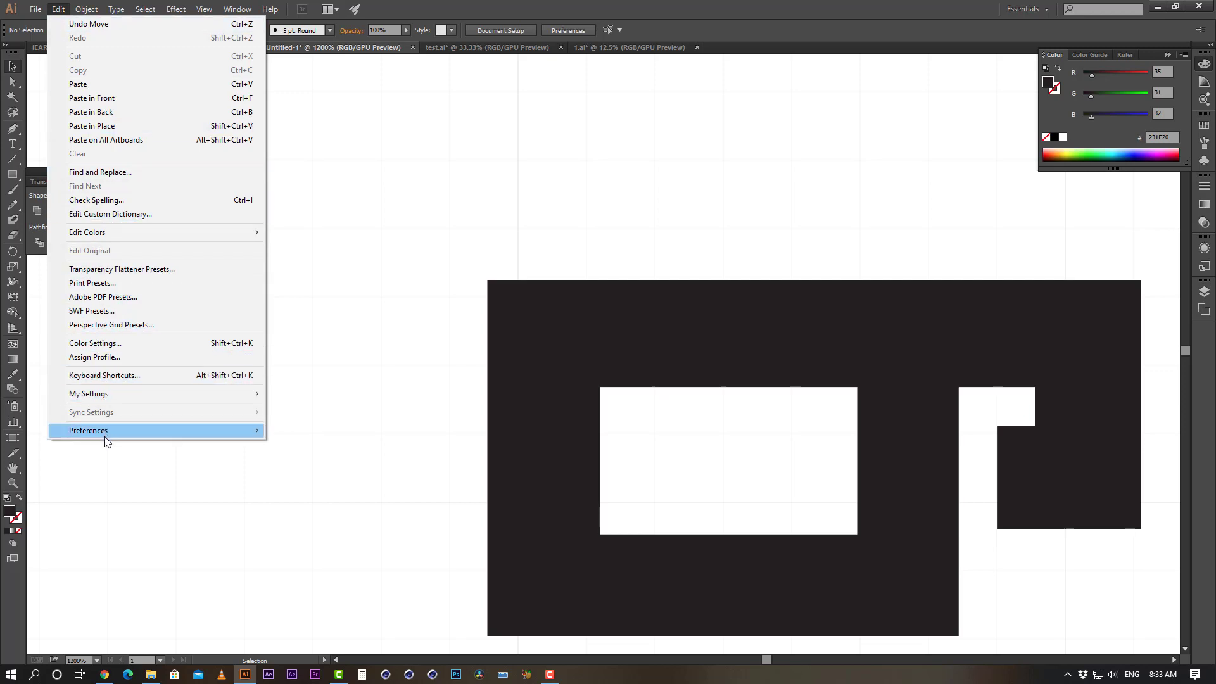
pyautogui.moveTo(83, 11)
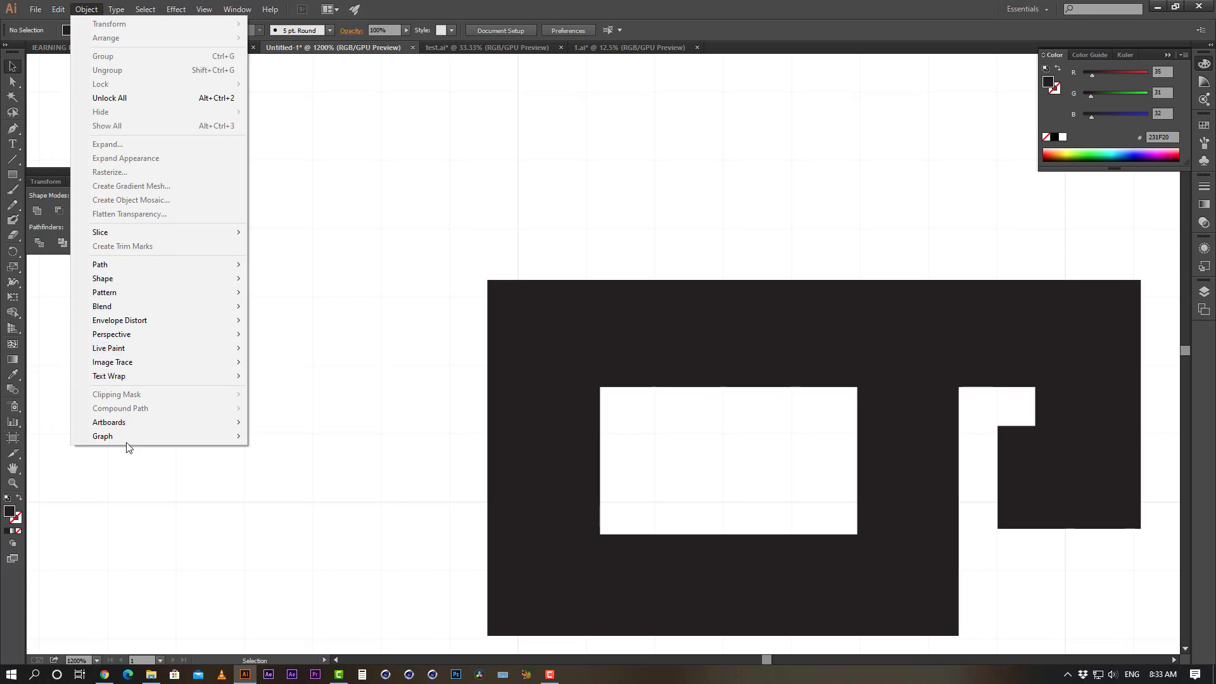
pyautogui.moveTo(130, 425)
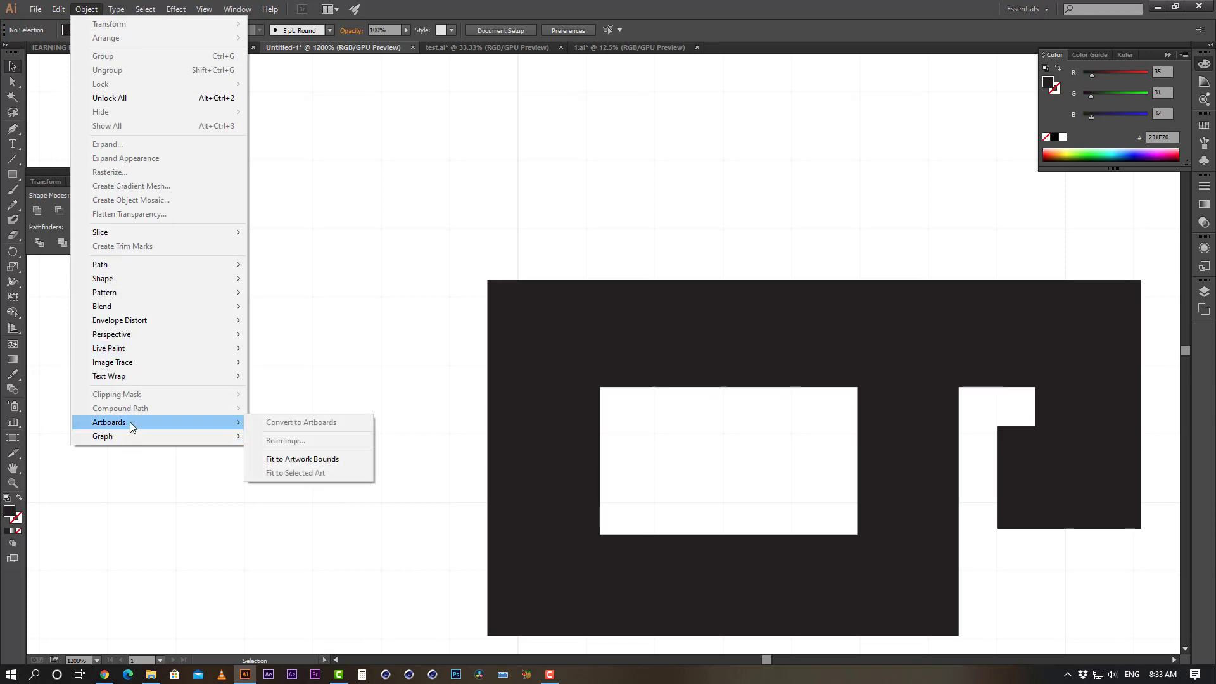
pyautogui.moveTo(143, 374)
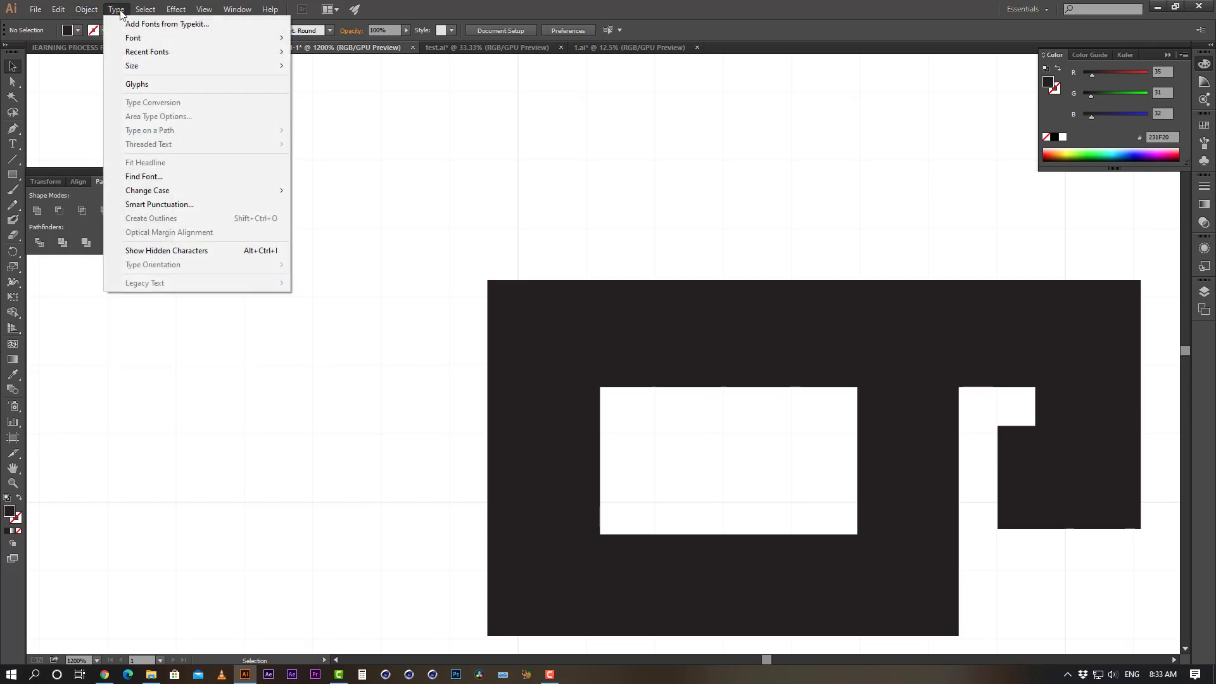
pyautogui.moveTo(155, 13)
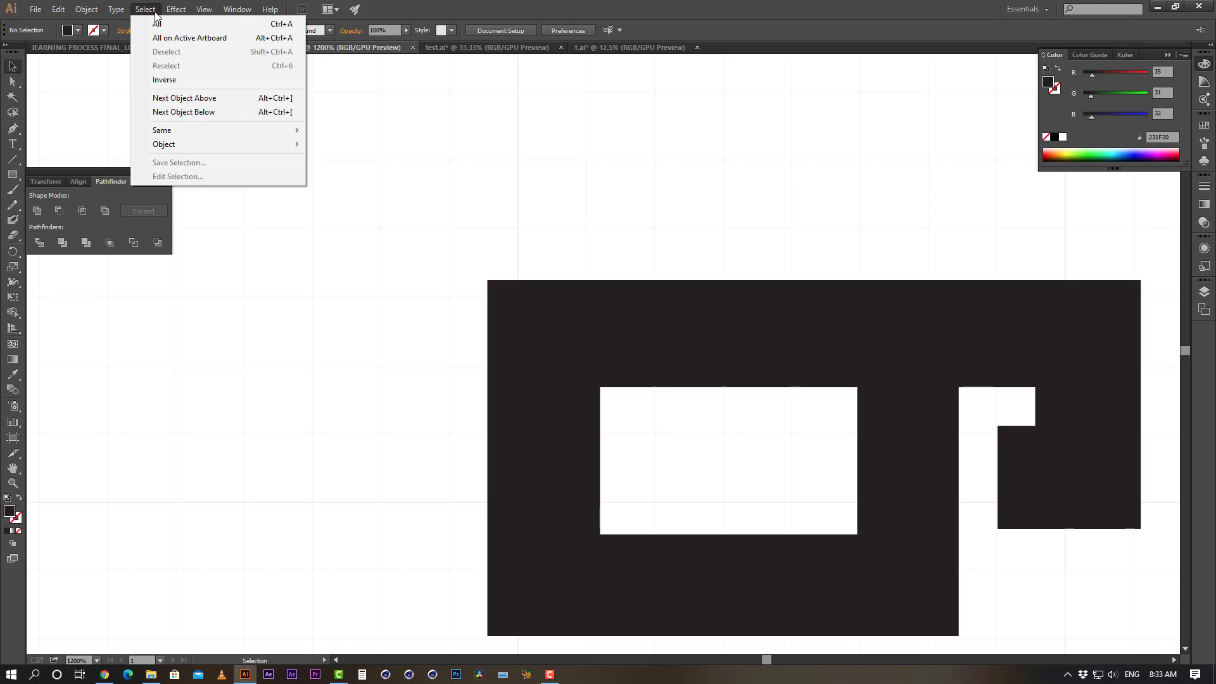
pyautogui.moveTo(200, 146)
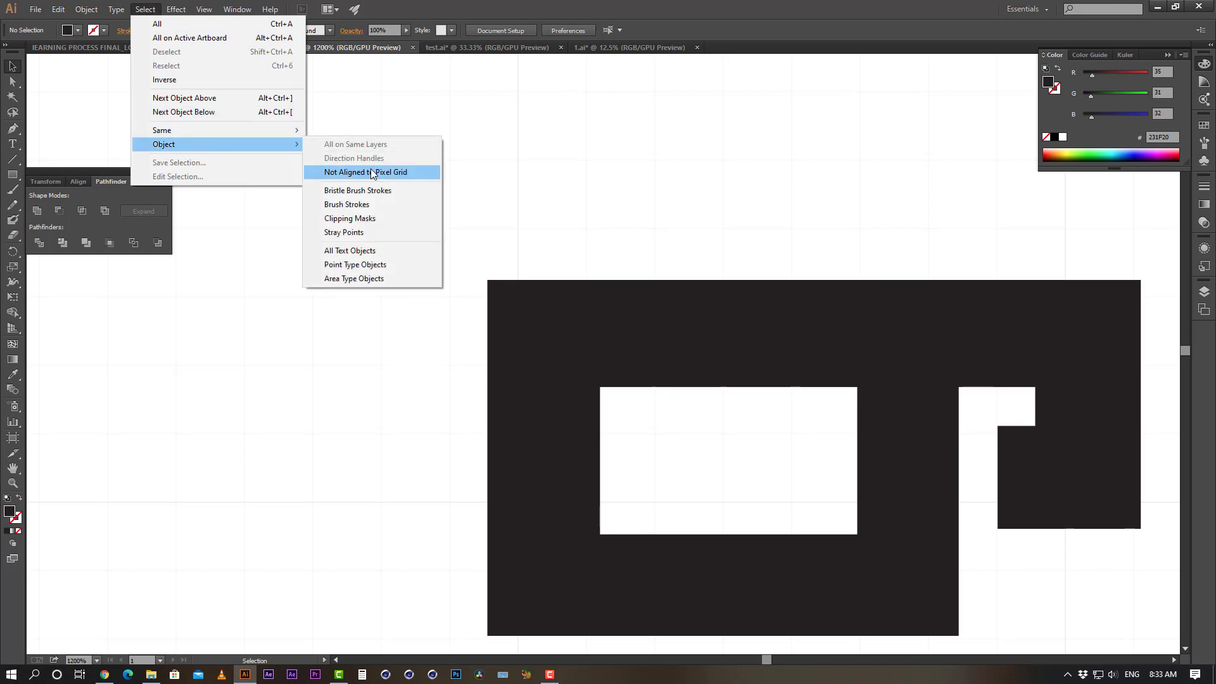
pyautogui.moveTo(230, 134)
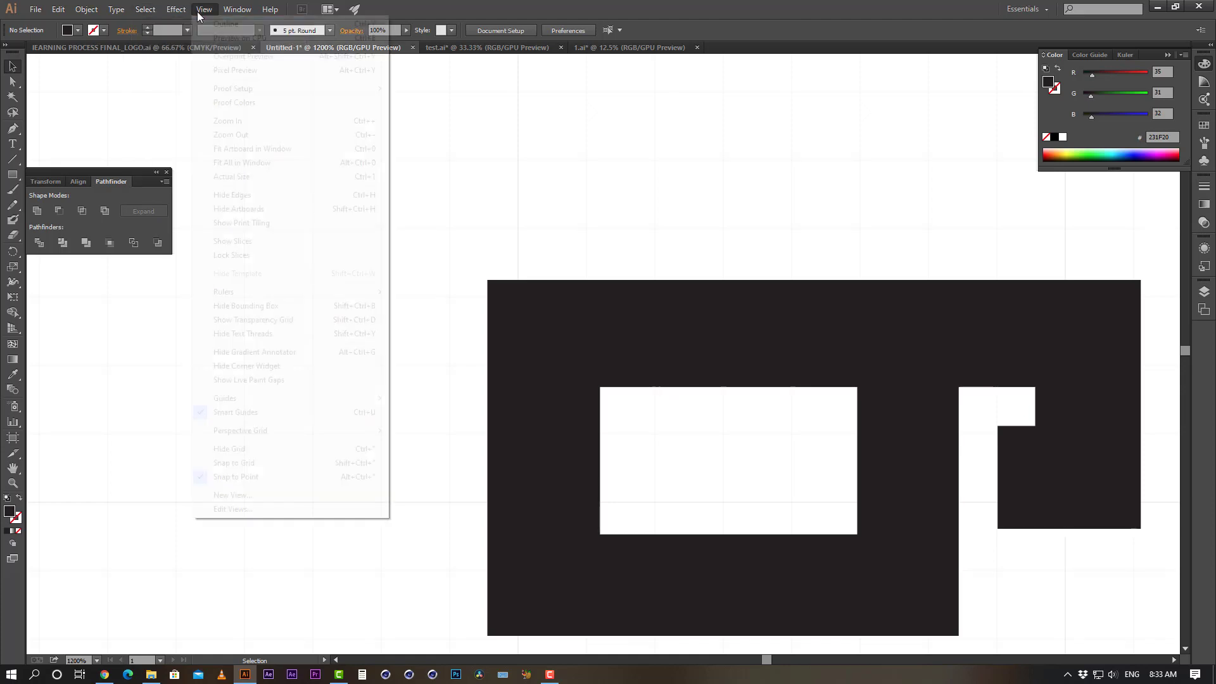
# Turn on Snap to Grid and move the small letter onto the grid lines at about X 691 px, Y 212 px
pyautogui.moveTo(195, 8)
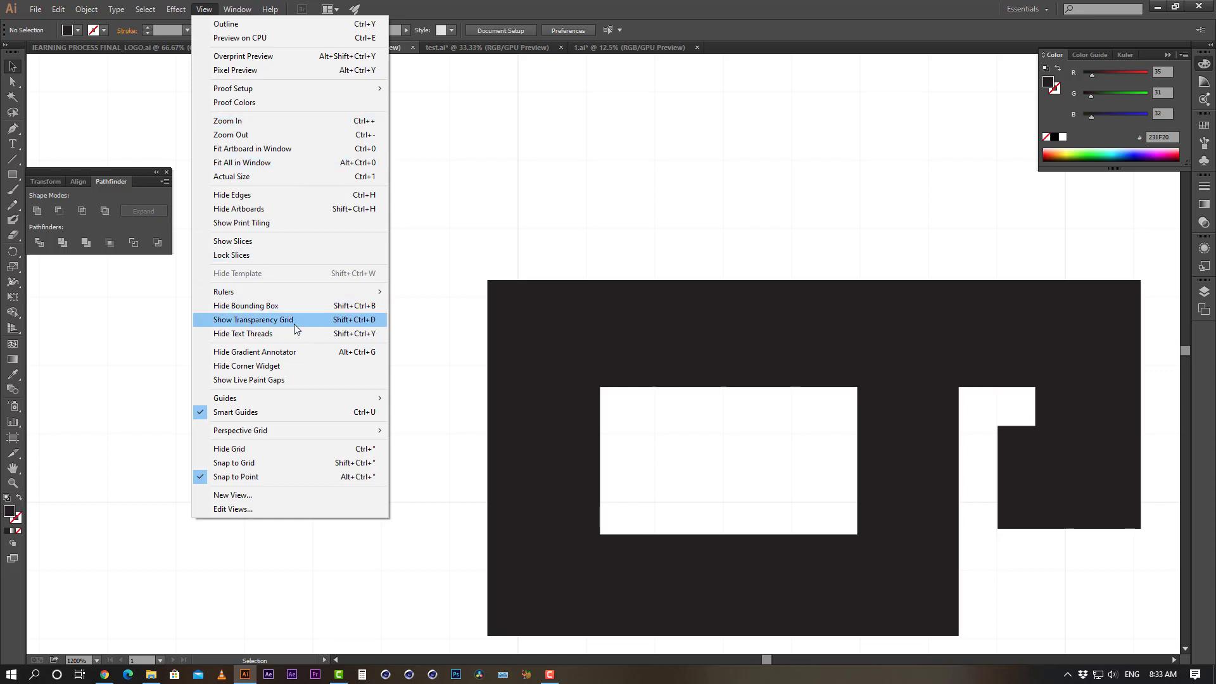
pyautogui.click(237, 463)
pyautogui.click(533, 315)
pyautogui.moveTo(534, 315); pyautogui.dragTo(584, 317)
pyautogui.click(591, 246)
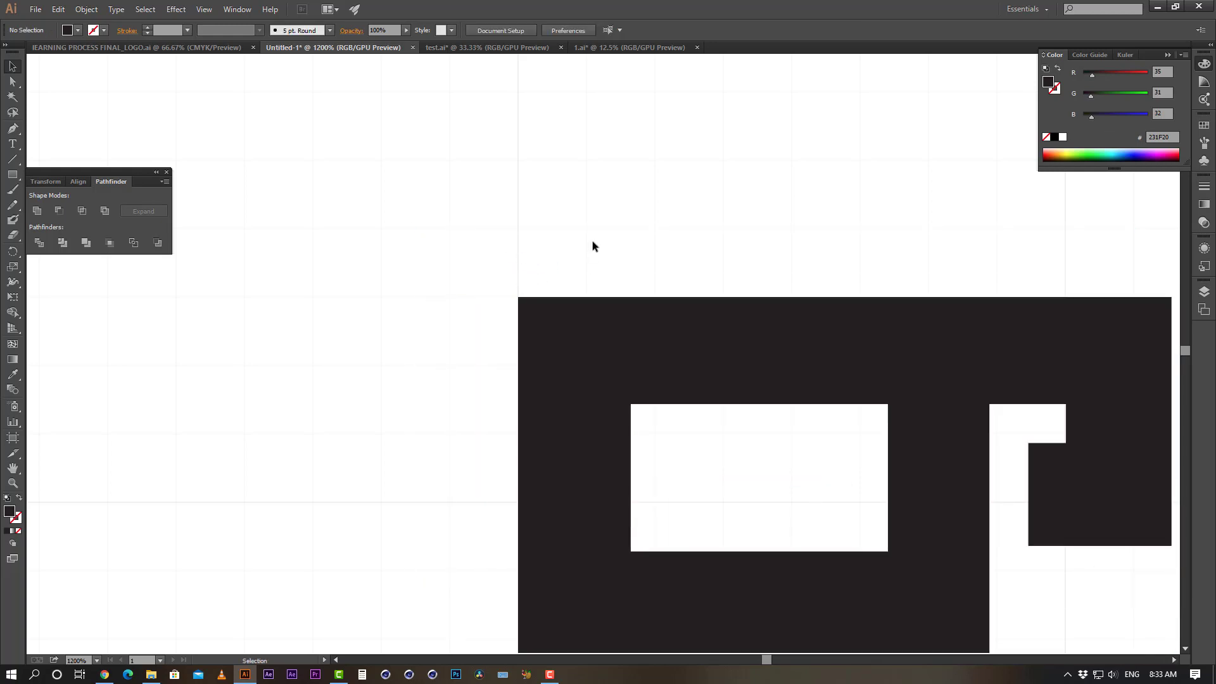
# Move the small letter beneath the large matching letter, snapping it to the grid at about X 704 px, Y 202 px
pyautogui.hotkey('ctrl', '-')
pyautogui.hotkey('ctrl', '-')
pyautogui.press('z')
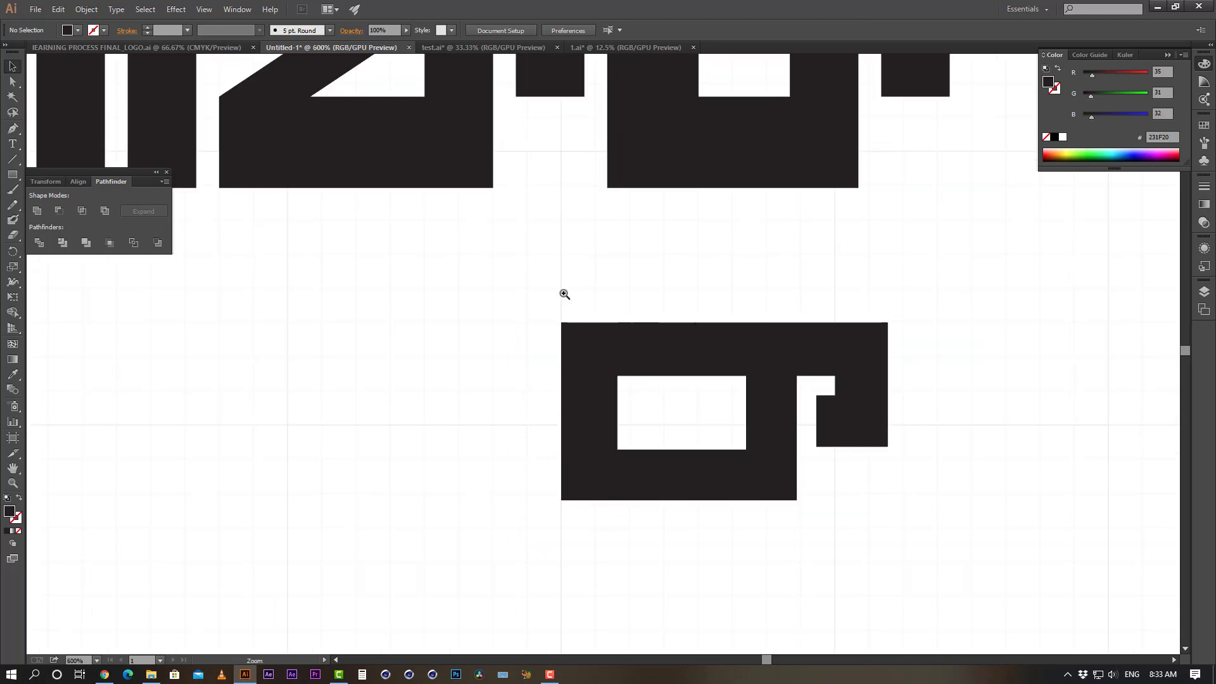
pyautogui.moveTo(707, 388); pyautogui.dragTo(580, 371)
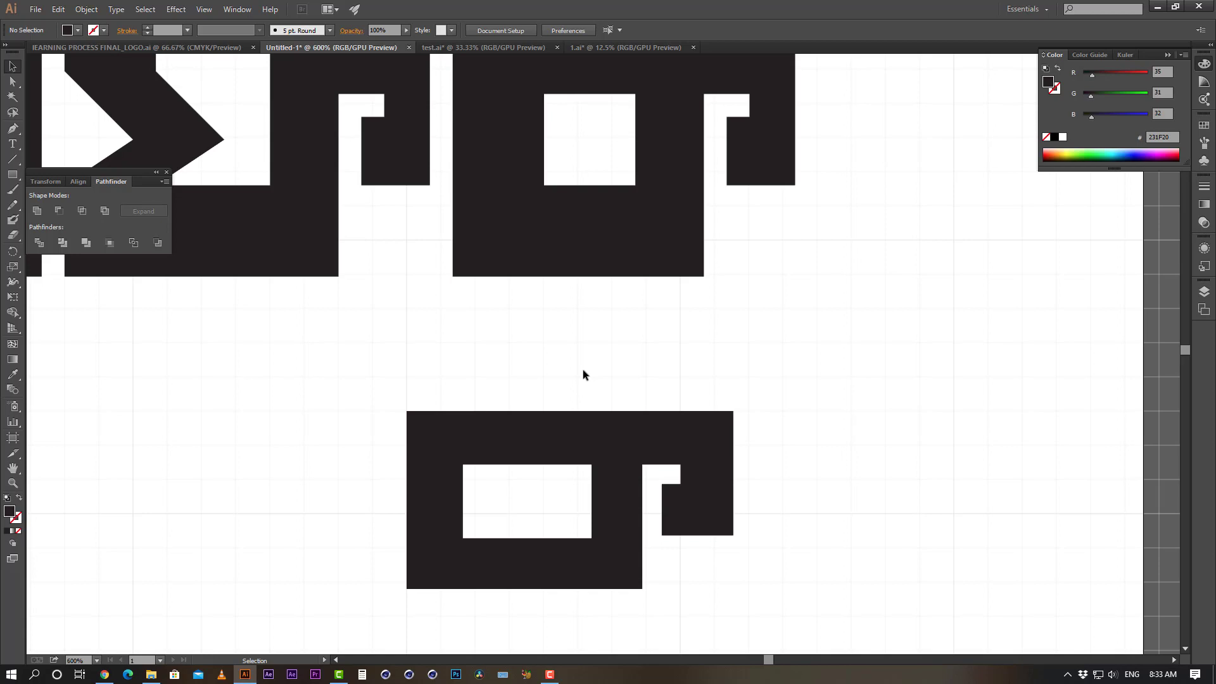
pyautogui.click(551, 437)
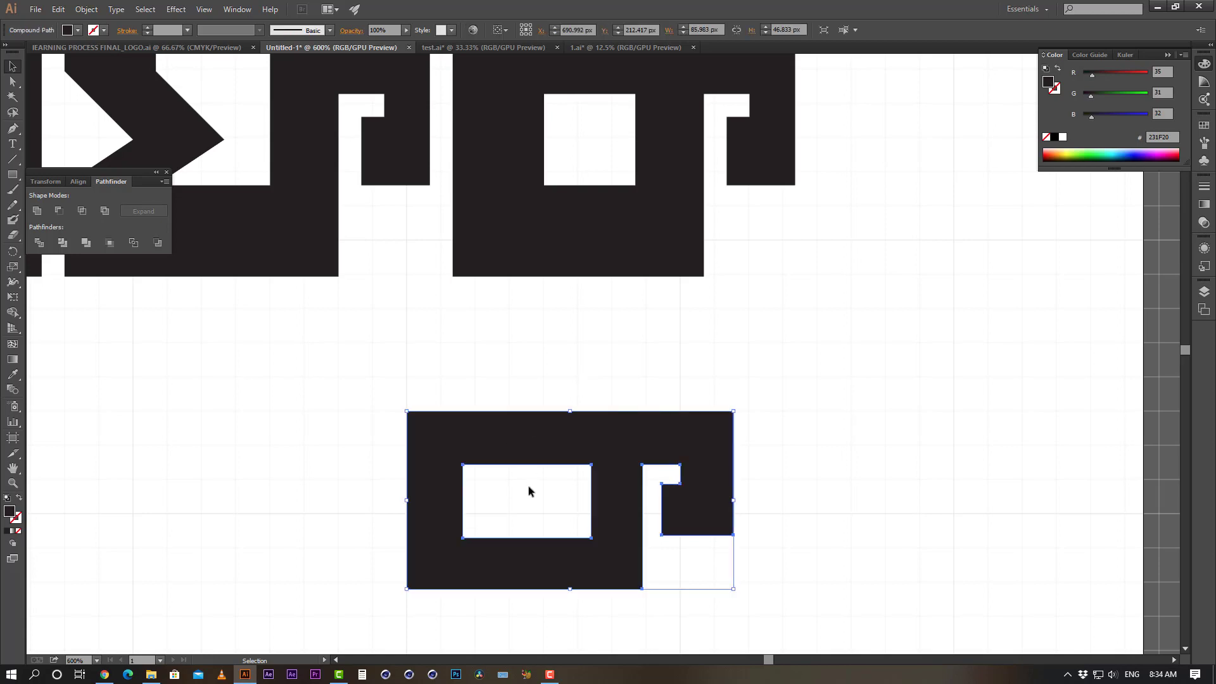
pyautogui.press('space')
pyautogui.moveTo(561, 248); pyautogui.dragTo(563, 357)
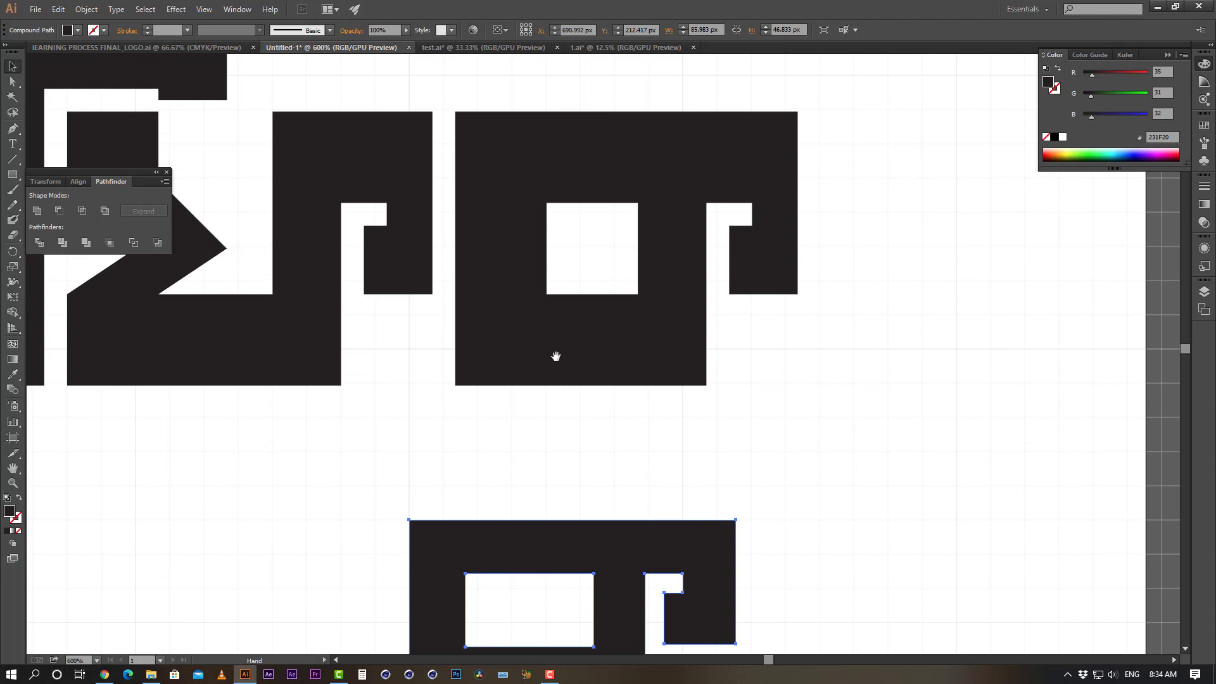
pyautogui.moveTo(573, 488); pyautogui.dragTo(564, 304)
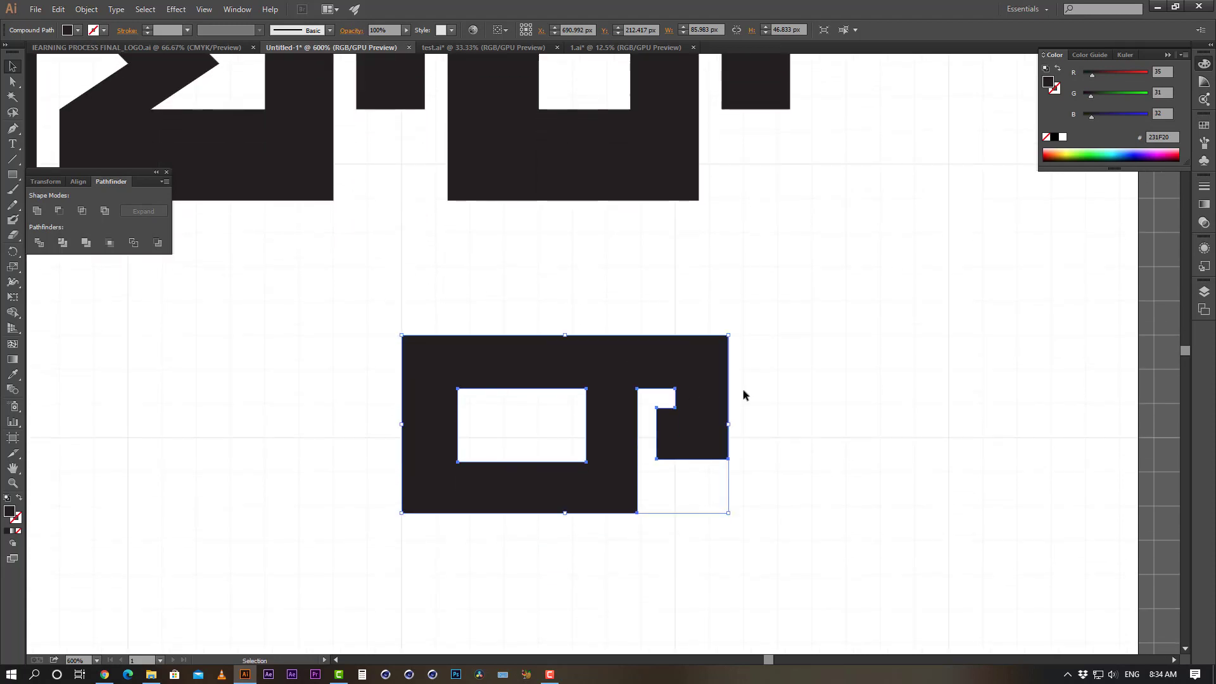
pyautogui.moveTo(606, 372); pyautogui.dragTo(656, 263)
pyautogui.scroll(5, 665, 391)
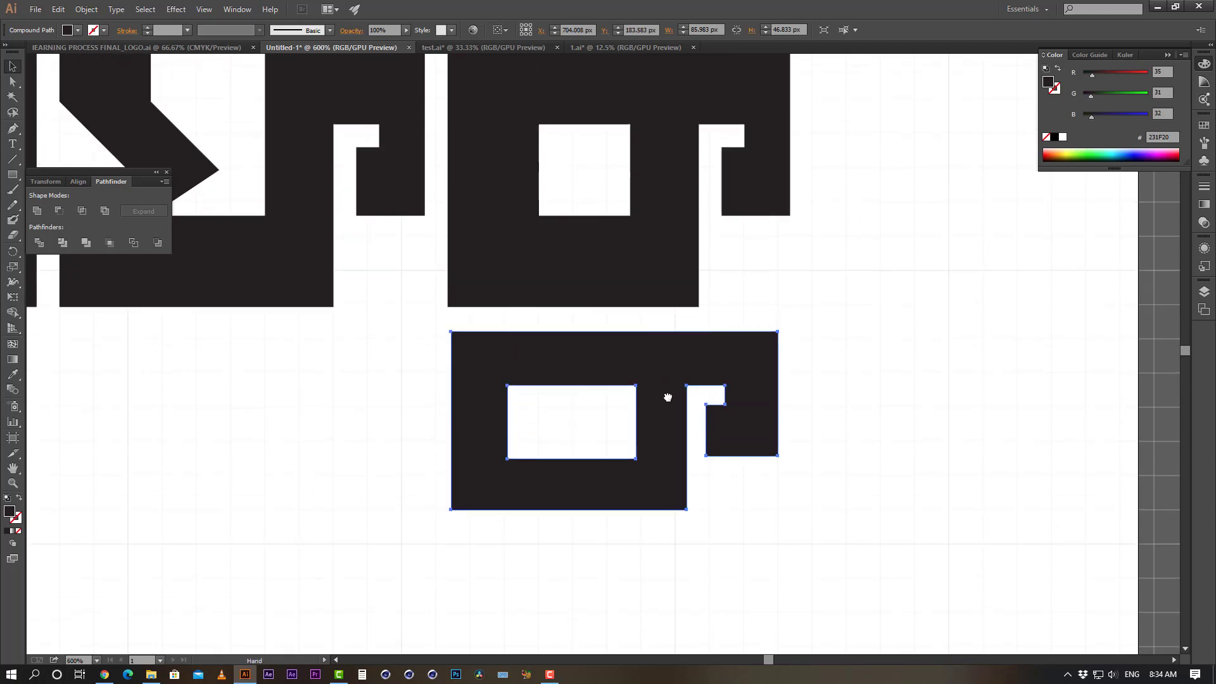
pyautogui.click(587, 104)
pyautogui.moveTo(535, 417); pyautogui.dragTo(536, 488)
# Reposition the small letter on the grid lines just below the large matching letter, at about X 700 px, Y 185 px
pyautogui.click(525, 409)
pyautogui.click(500, 471)
pyautogui.press('a')
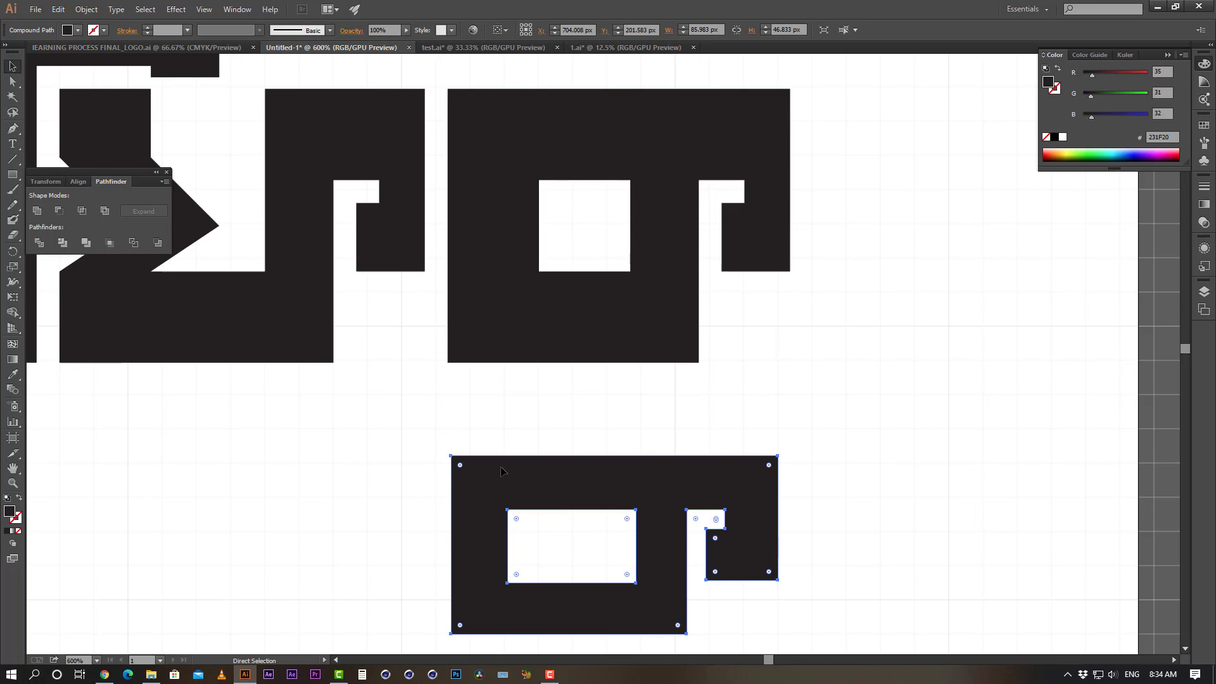
pyautogui.hotkey('ctrl', '-')
pyautogui.hotkey('ctrl', '-')
pyautogui.hotkey('ctrl', '-')
pyautogui.hotkey('ctrl', '+')
pyautogui.hotkey('ctrl', '+')
pyautogui.hotkey('ctrl', '+')
pyautogui.hotkey('ctrl', '+')
pyautogui.hotkey('ctrl', '+')
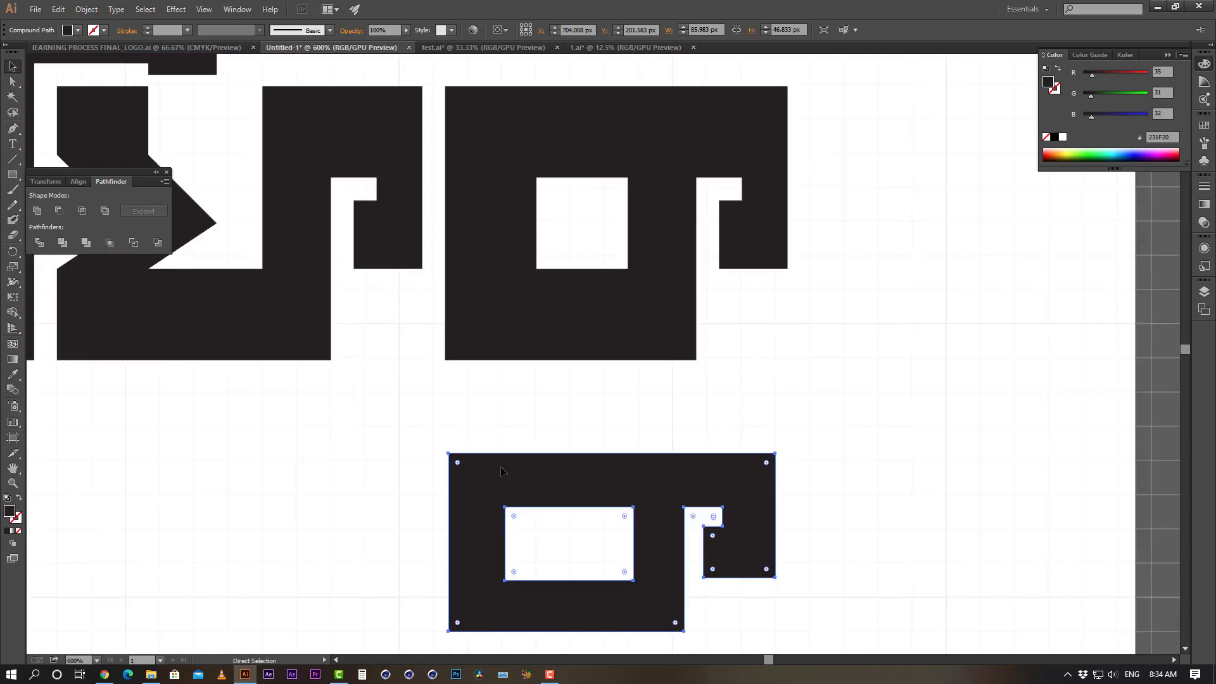
pyautogui.moveTo(336, 570); pyautogui.dragTo(303, 430)
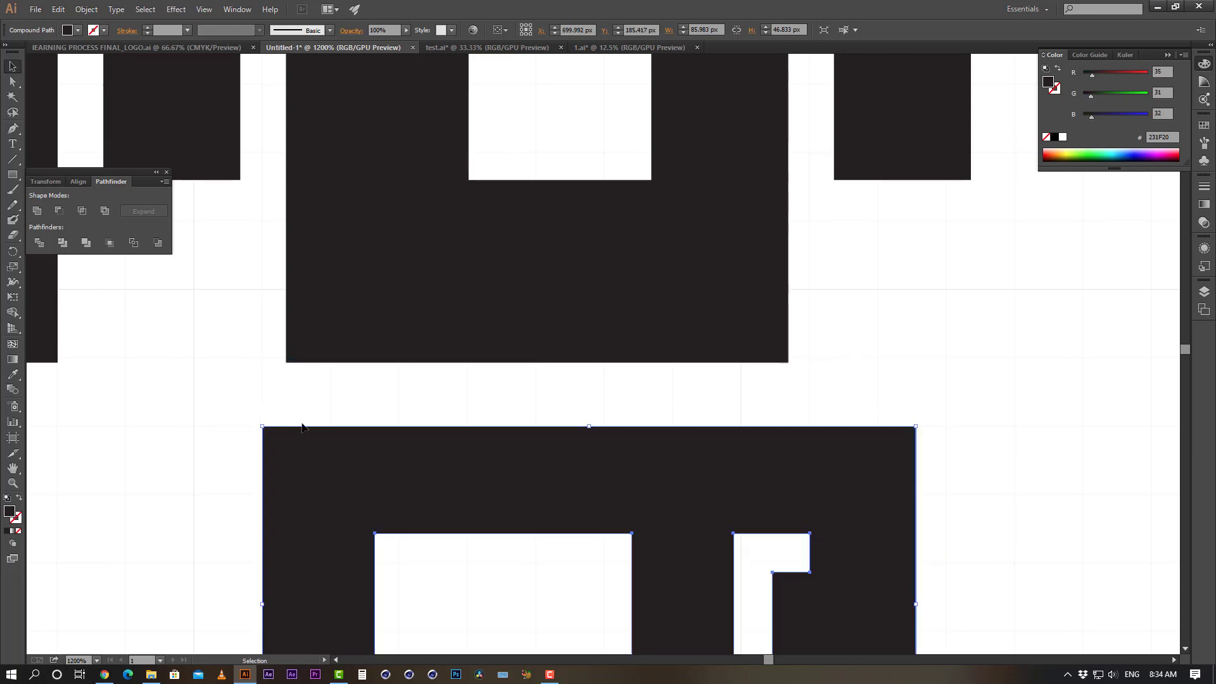
pyautogui.hotkey('ctrl', '-')
pyautogui.hotkey('ctrl', '-')
pyautogui.hotkey('ctrl', '-')
pyautogui.press('v')
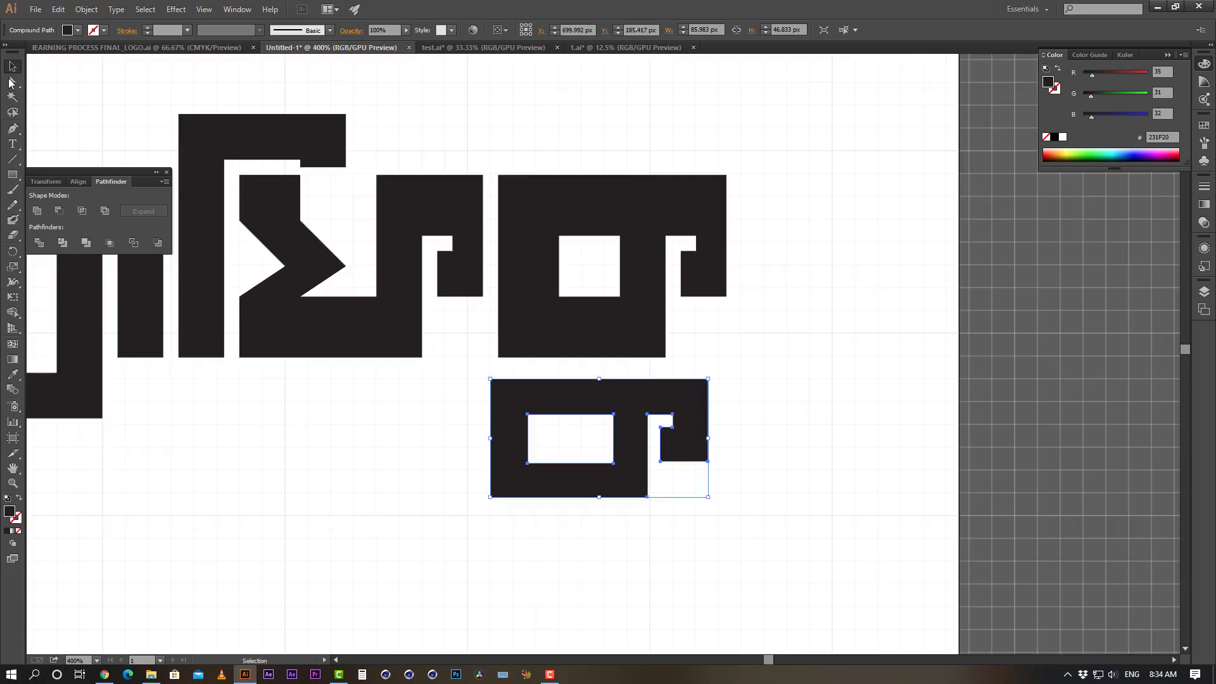
# Duplicate the large matching letter below the small one, at about X 702 px, Y 261 px
pyautogui.moveTo(532, 225); pyautogui.dragTo(523, 589)
pyautogui.moveTo(651, 570); pyautogui.dragTo(641, 399)
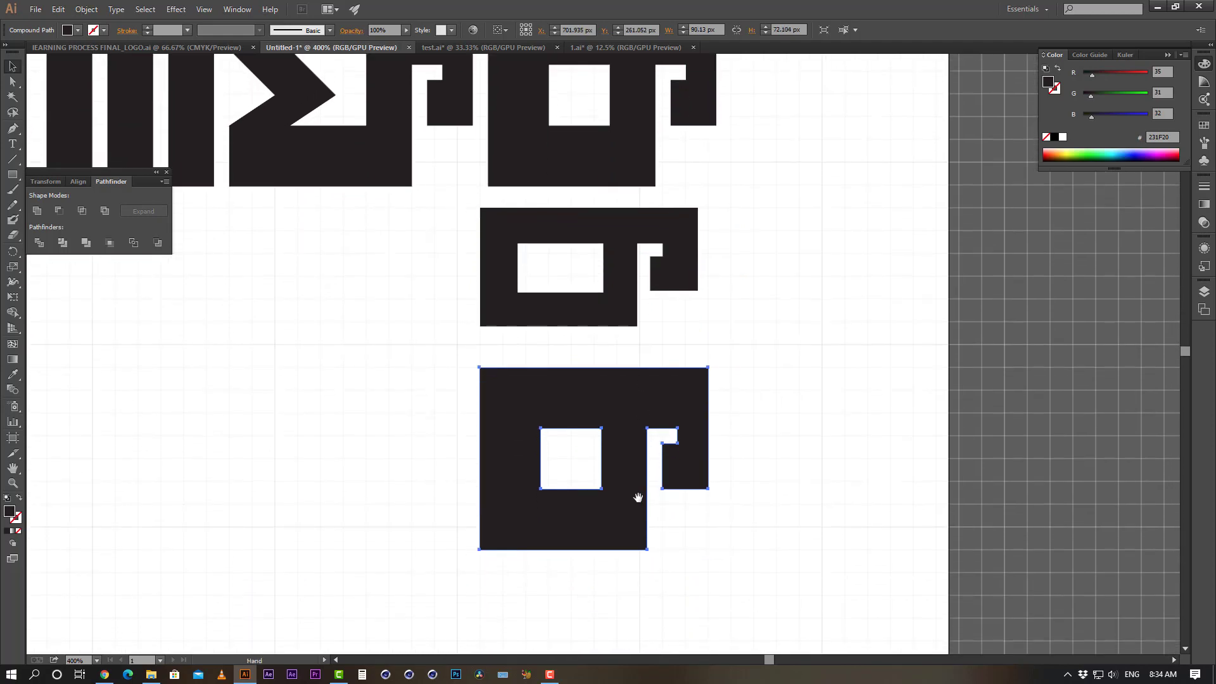
pyautogui.click(789, 595)
# Examine up close how the lower corner of the duplicated large letter lines up with the grid lines
pyautogui.scroll(1, 589, 475)
pyautogui.moveTo(589, 475); pyautogui.dragTo(546, 405)
pyautogui.click(663, 491)
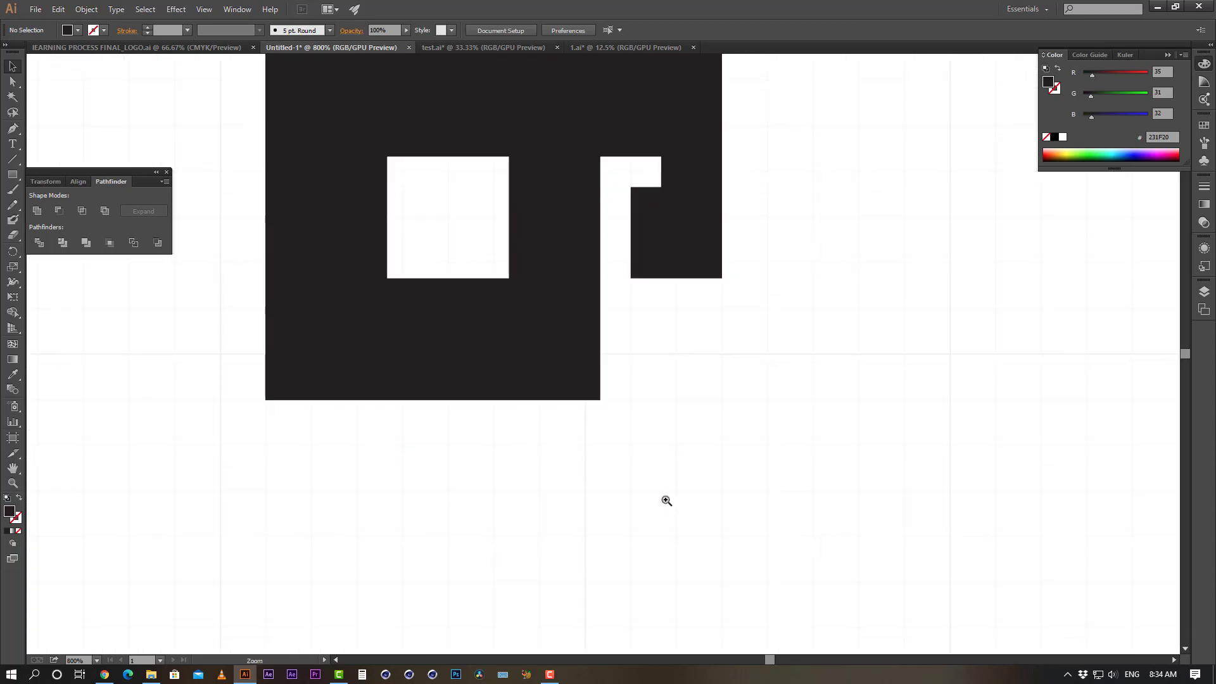
pyautogui.click(663, 498)
pyautogui.click(428, 233)
pyautogui.click(709, 310)
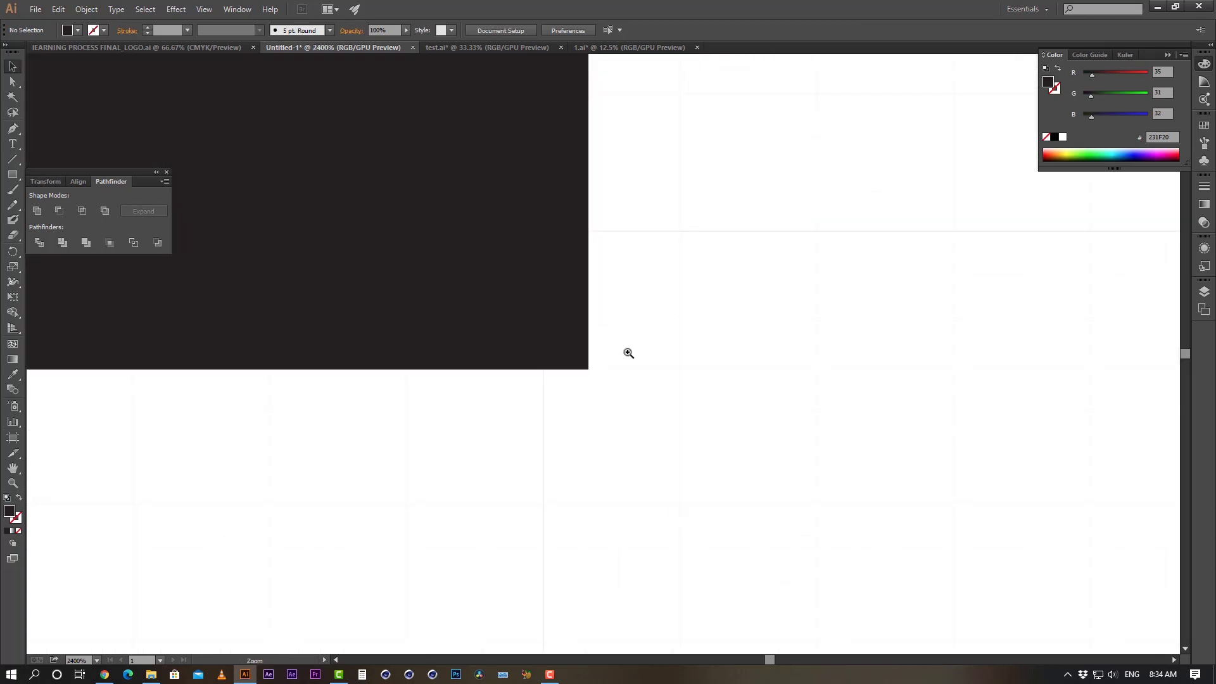
pyautogui.keyDown('alt'); pyautogui.click(610, 333); pyautogui.keyUp('alt')
pyautogui.keyDown('alt'); pyautogui.click(610, 333); pyautogui.keyUp('alt')
pyautogui.keyDown('alt'); pyautogui.click(609, 333); pyautogui.keyUp('alt')
pyautogui.keyDown('alt'); pyautogui.click(610, 333); pyautogui.keyUp('alt')
pyautogui.keyDown('alt'); pyautogui.click(610, 333); pyautogui.keyUp('alt')
pyautogui.press('v')
pyautogui.moveTo(592, 359); pyautogui.dragTo(588, 496)
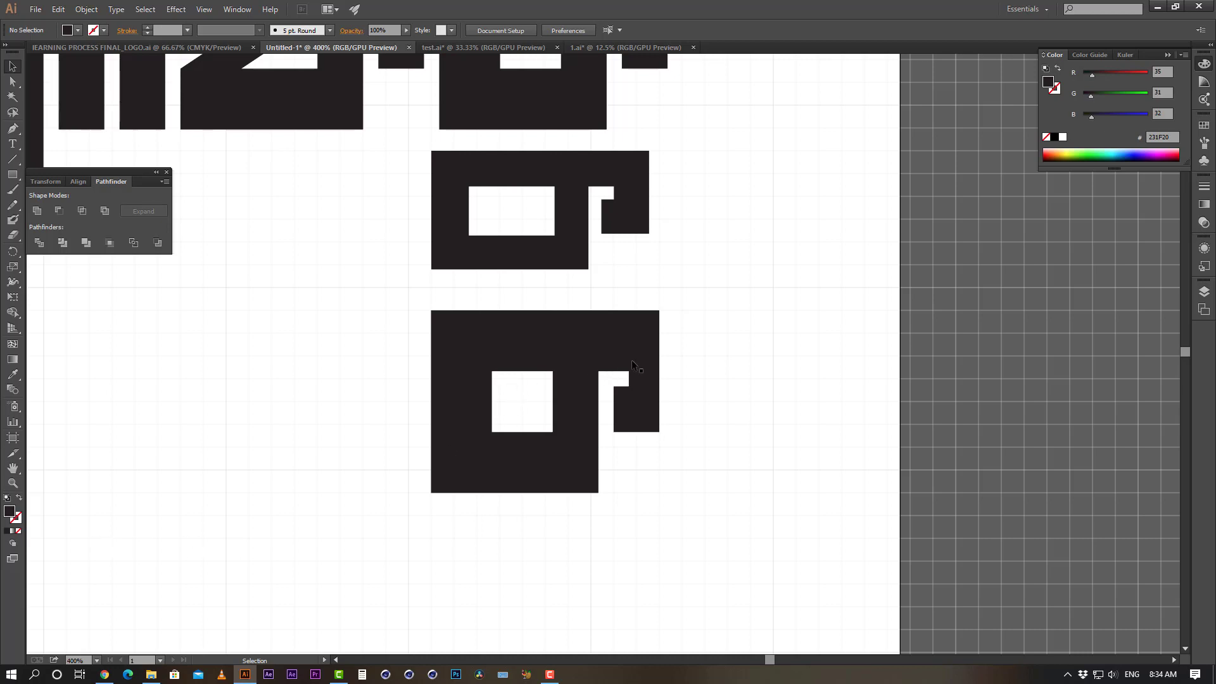
# Move the small letter slightly down towards the duplicated large letter
pyautogui.moveTo(544, 317); pyautogui.dragTo(543, 364)
pyautogui.moveTo(542, 229); pyautogui.dragTo(545, 243)
pyautogui.click(797, 254)
# Compare the scanned sheet of letter sketches with the lettering on the artboard
pyautogui.hotkey('ctrl', '-')
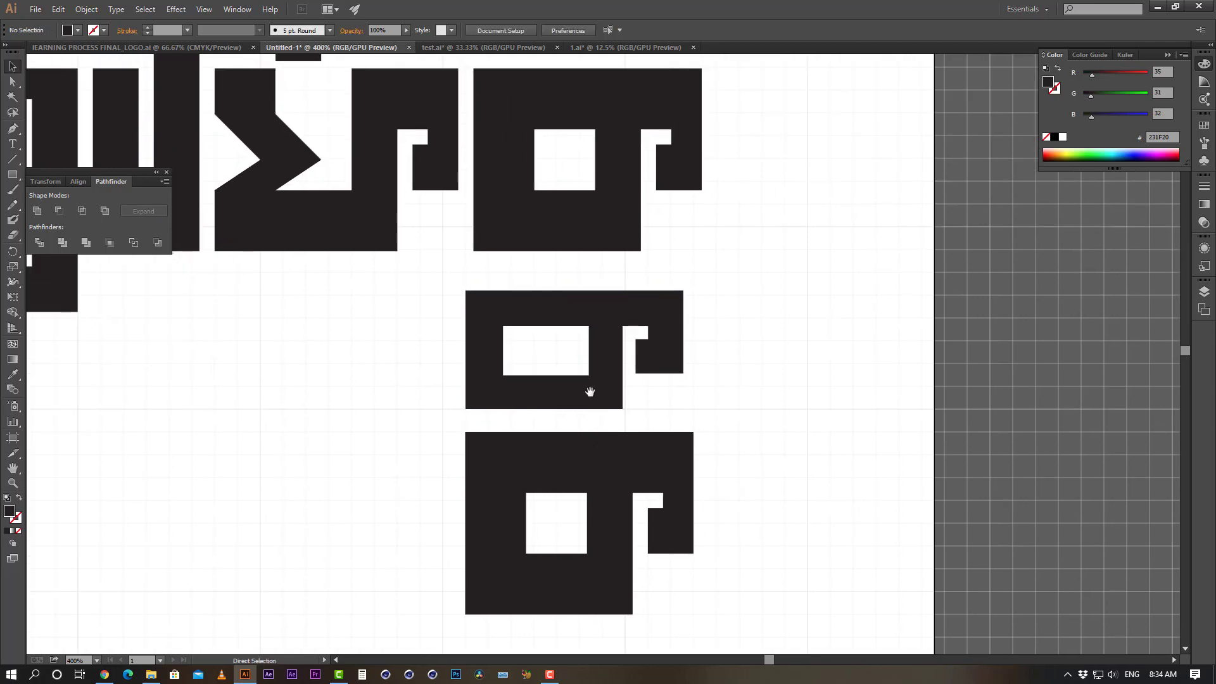
pyautogui.hotkey('ctrl', '-')
pyautogui.hotkey('ctrl', '-')
pyautogui.moveTo(369, 397)
pyautogui.mouseDown()
pyautogui.moveTo(823, 280)
pyautogui.moveTo(537, 365)
pyautogui.moveTo(532, 348)
pyautogui.moveTo(462, 361)
pyautogui.moveTo(359, 412)
pyautogui.mouseUp()
pyautogui.press('ctrl')
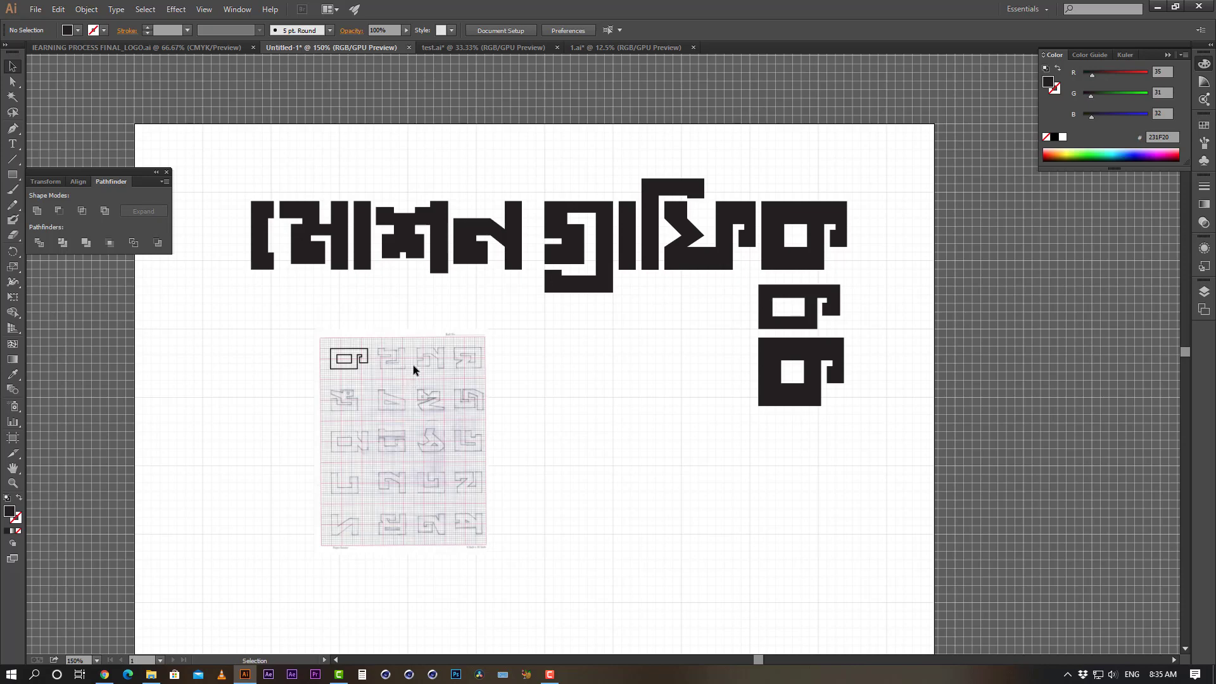
pyautogui.click(381, 374)
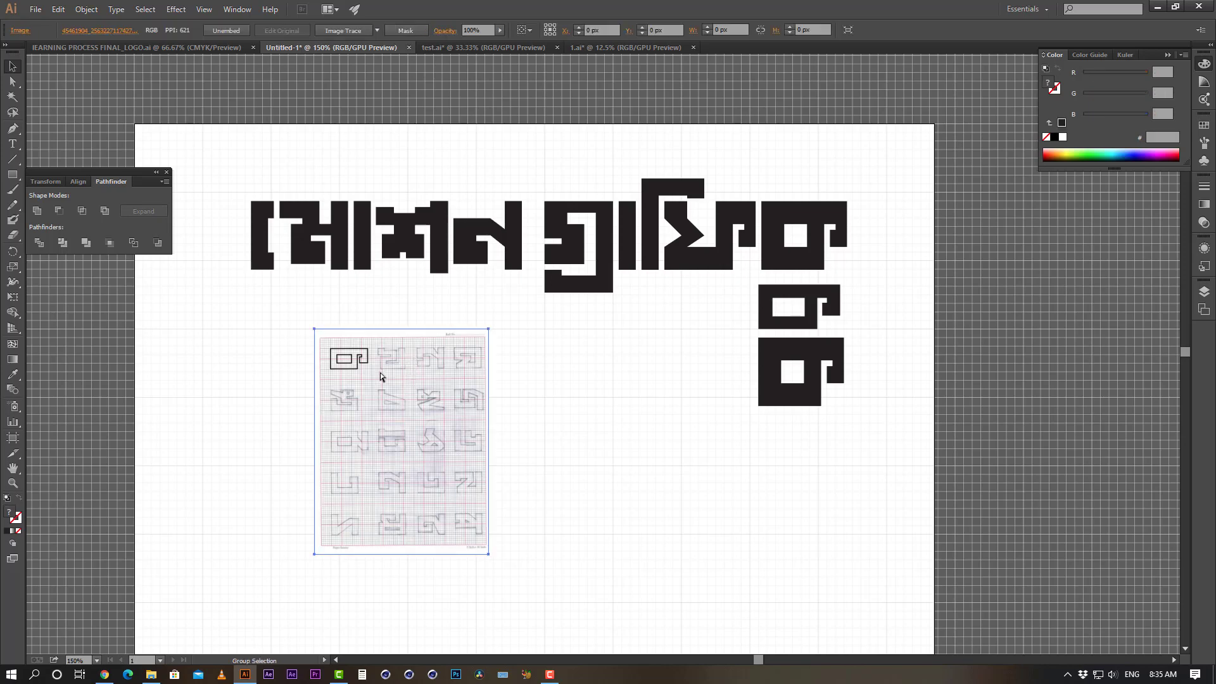
pyautogui.click(490, 377)
pyautogui.keyDown('ctrl'); pyautogui.click(442, 380); pyautogui.keyUp('ctrl')
pyautogui.moveTo(443, 381); pyautogui.dragTo(233, 402)
# Try deleting the main গ shape from the second word, undoing the deletion each time
pyautogui.click(610, 208)
pyautogui.press('ctrl')
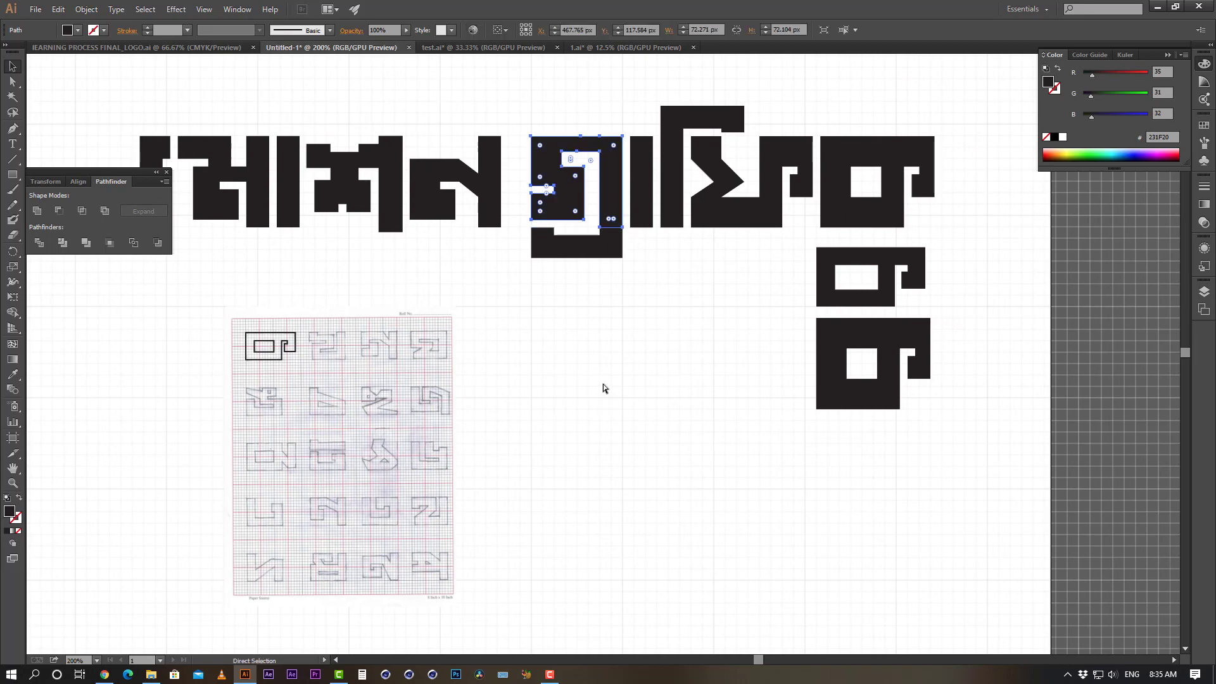
pyautogui.press('Delete')
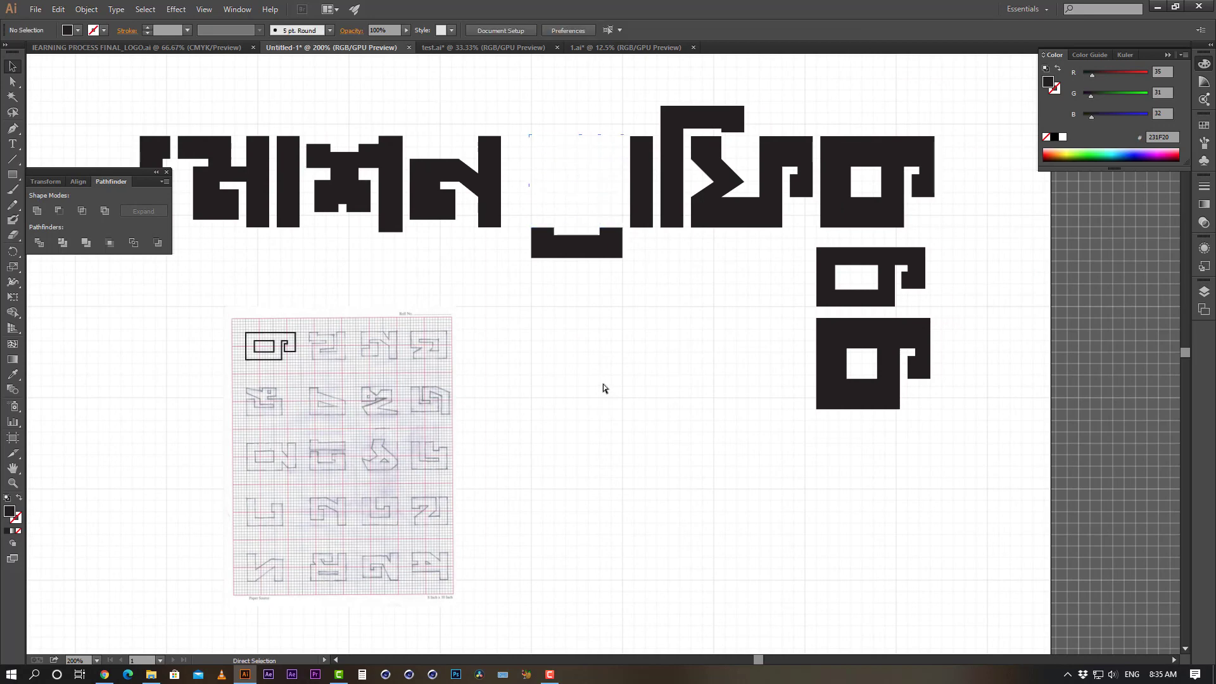
pyautogui.hotkey('ctrl', 'z')
pyautogui.click(603, 375)
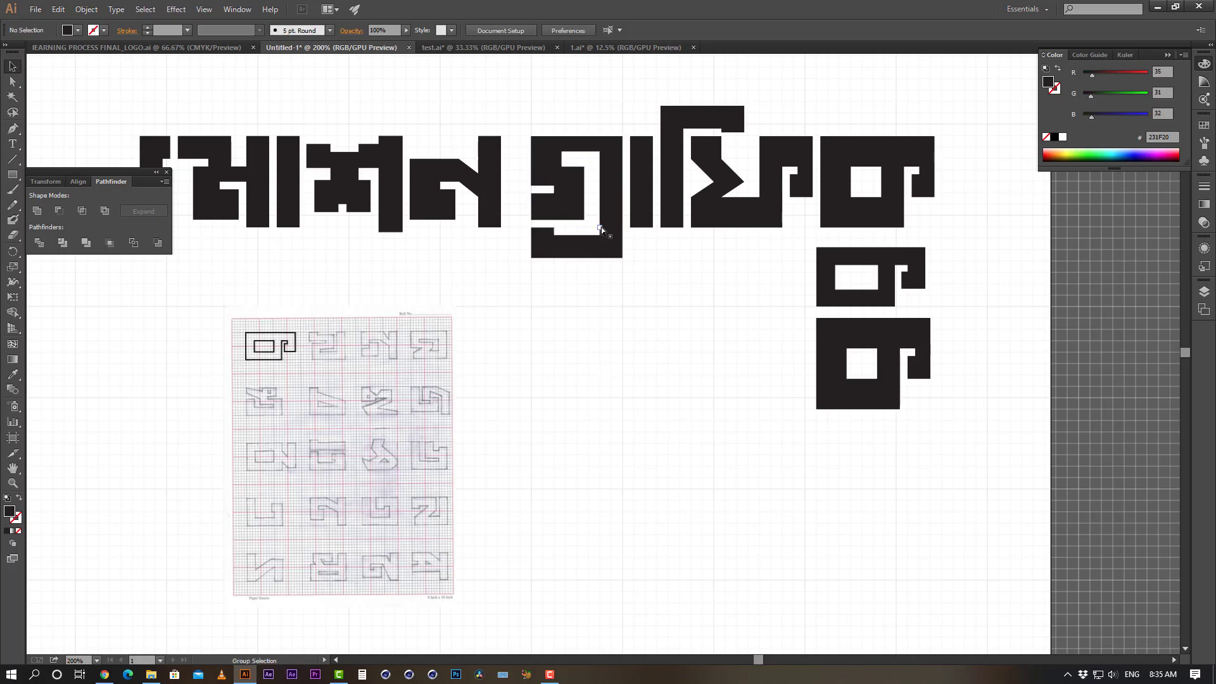
pyautogui.click(614, 203)
pyautogui.press('Delete')
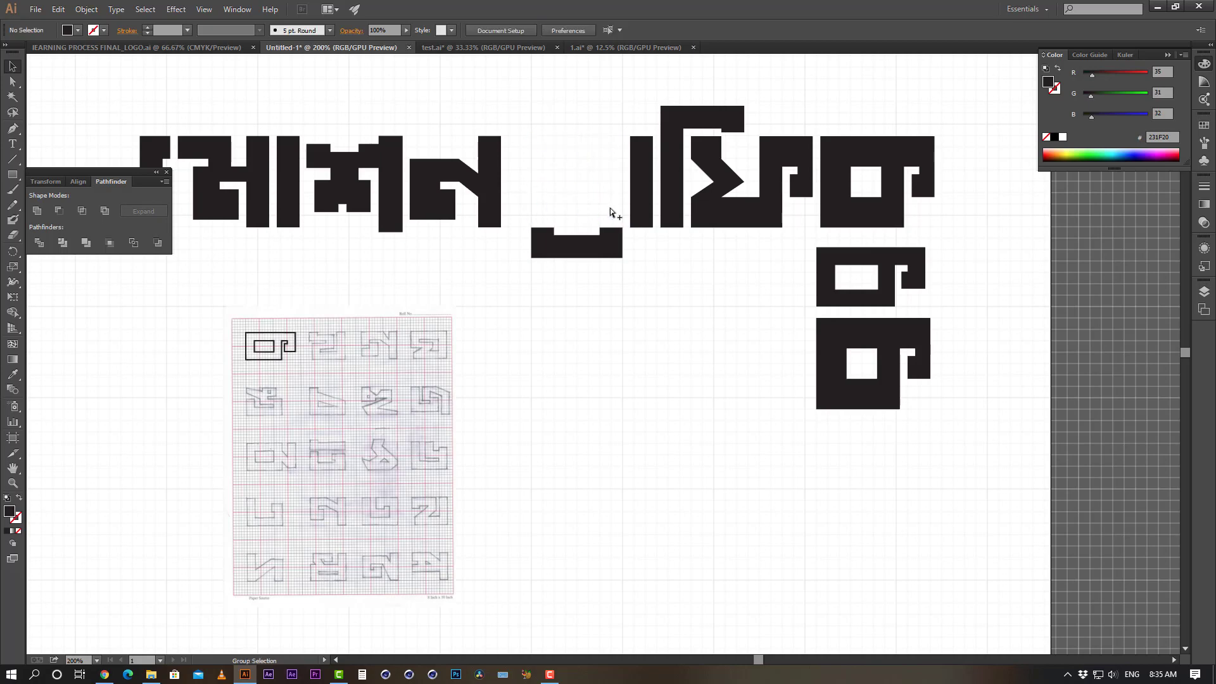
pyautogui.hotkey('ctrl', 'z')
pyautogui.click(608, 351)
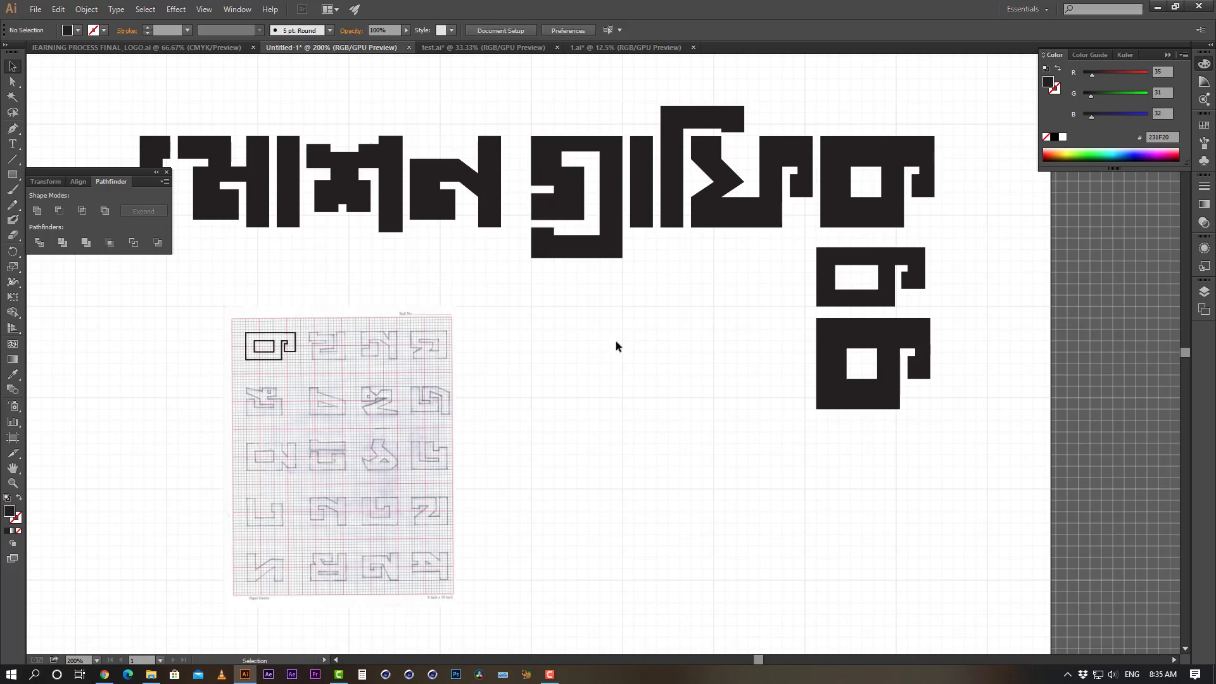
# Duplicate the গ shape straight down into the empty area below its word, at about X 468 px, Y 396 px
pyautogui.hotkey('ctrl', '1')
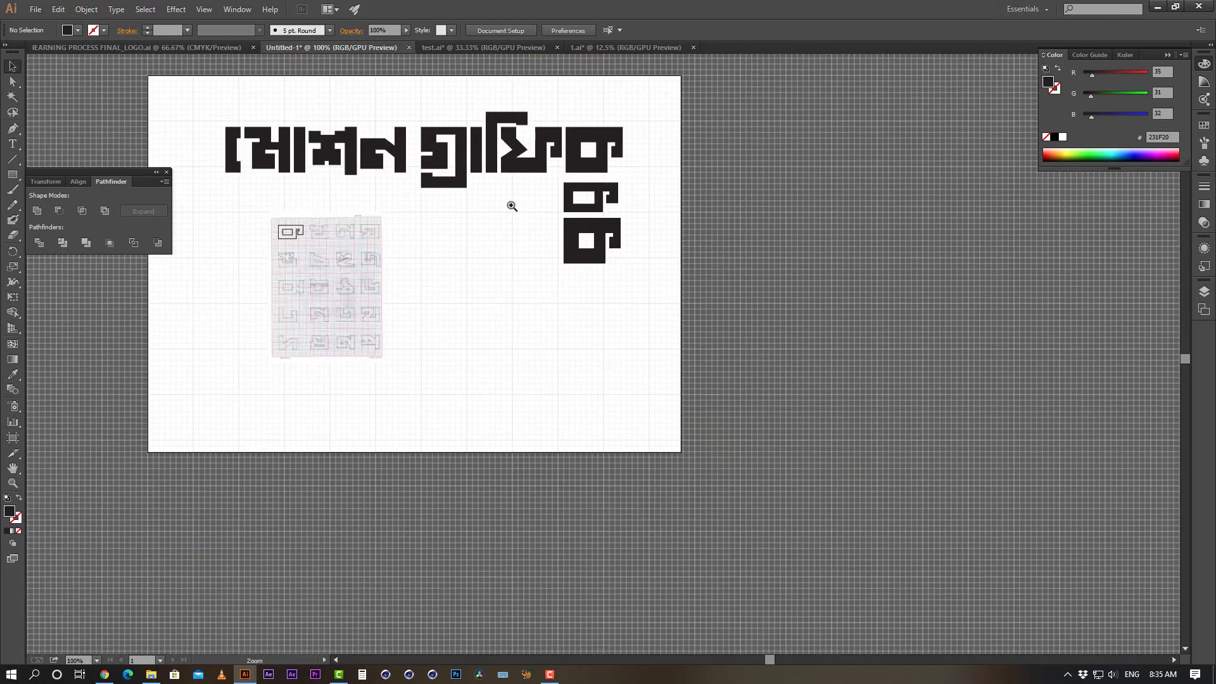
pyautogui.click(512, 206)
pyautogui.scroll(-5, 516, 204)
pyautogui.click(571, 107)
pyautogui.moveTo(571, 106); pyautogui.dragTo(571, 464)
pyautogui.click(709, 452)
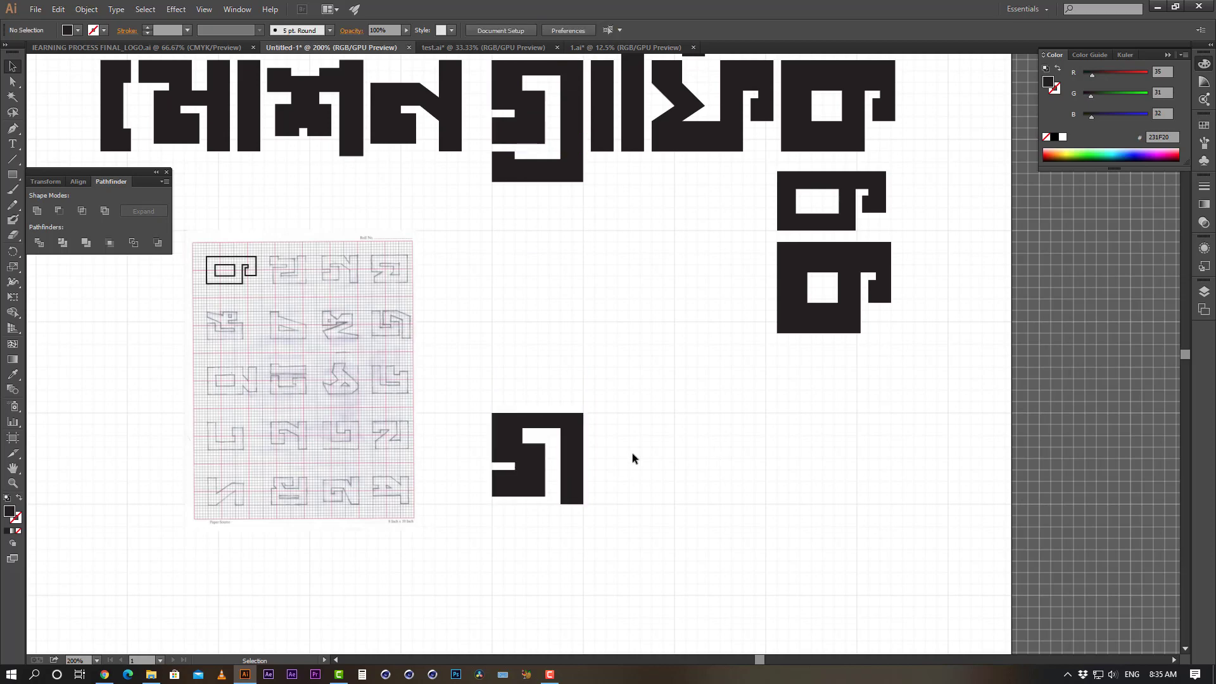
# Try placing duplicates of the separate গ shape beside it in the same row, and delete them
pyautogui.click(575, 446)
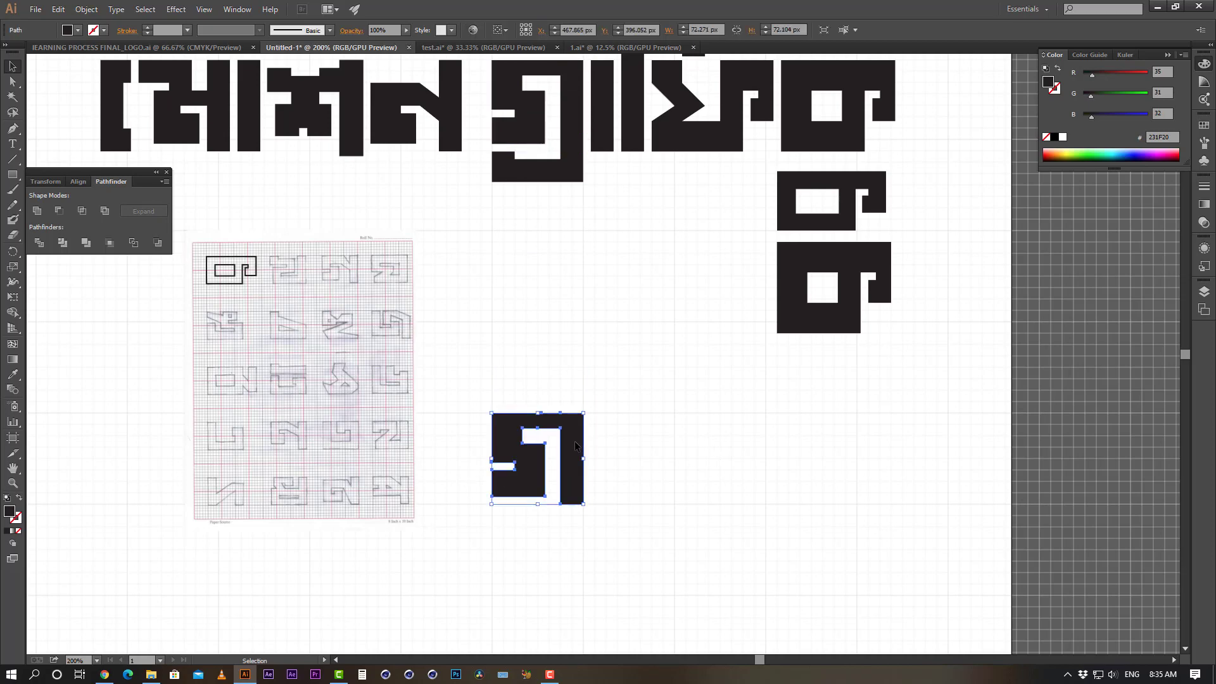
pyautogui.moveTo(576, 445); pyautogui.dragTo(759, 445)
pyautogui.click(806, 440)
pyautogui.moveTo(853, 397); pyautogui.dragTo(491, 562)
pyautogui.click(737, 498)
pyautogui.moveTo(721, 473); pyautogui.dragTo(643, 473)
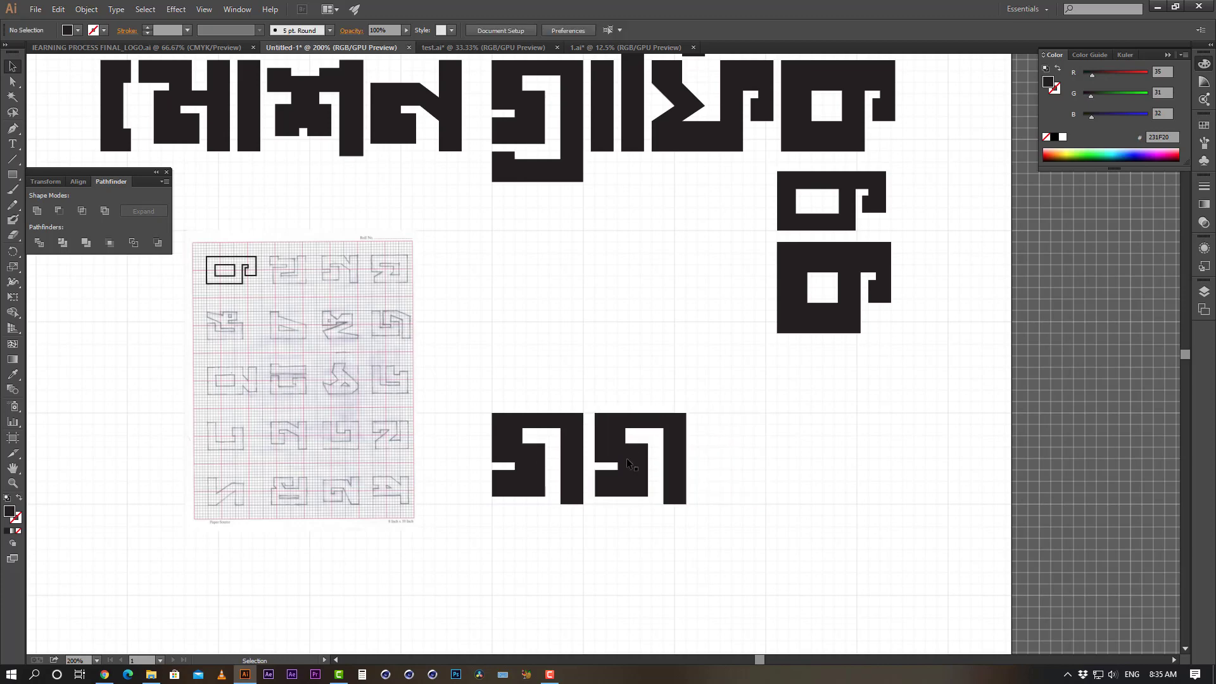
pyautogui.press('Delete')
# Build a row of six গ shapes by duplicating it sideways and repeating the transformation four times, and delete the five copies
pyautogui.click(565, 455)
pyautogui.moveTo(565, 454); pyautogui.dragTo(676, 454)
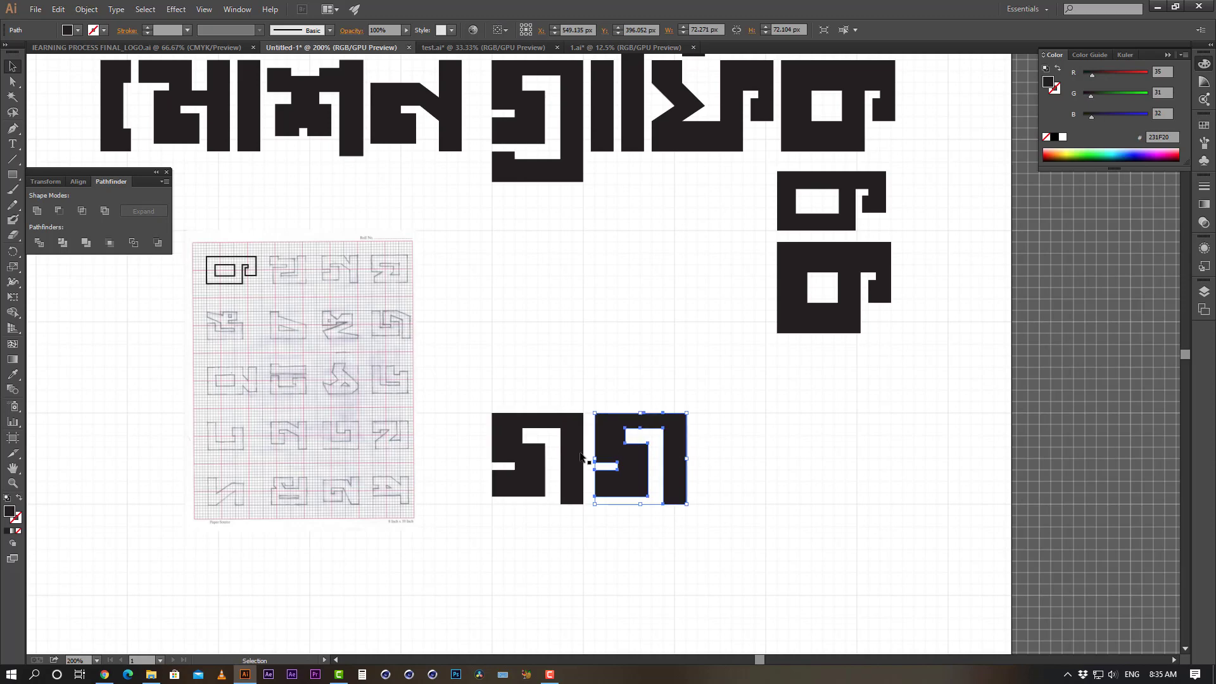
pyautogui.press('a')
pyautogui.hotkey('ctrl', 'd')
pyautogui.hotkey('ctrl', 'd')
pyautogui.hotkey('ctrl', 'd')
pyautogui.hotkey('ctrl', 'd')
pyautogui.press('v')
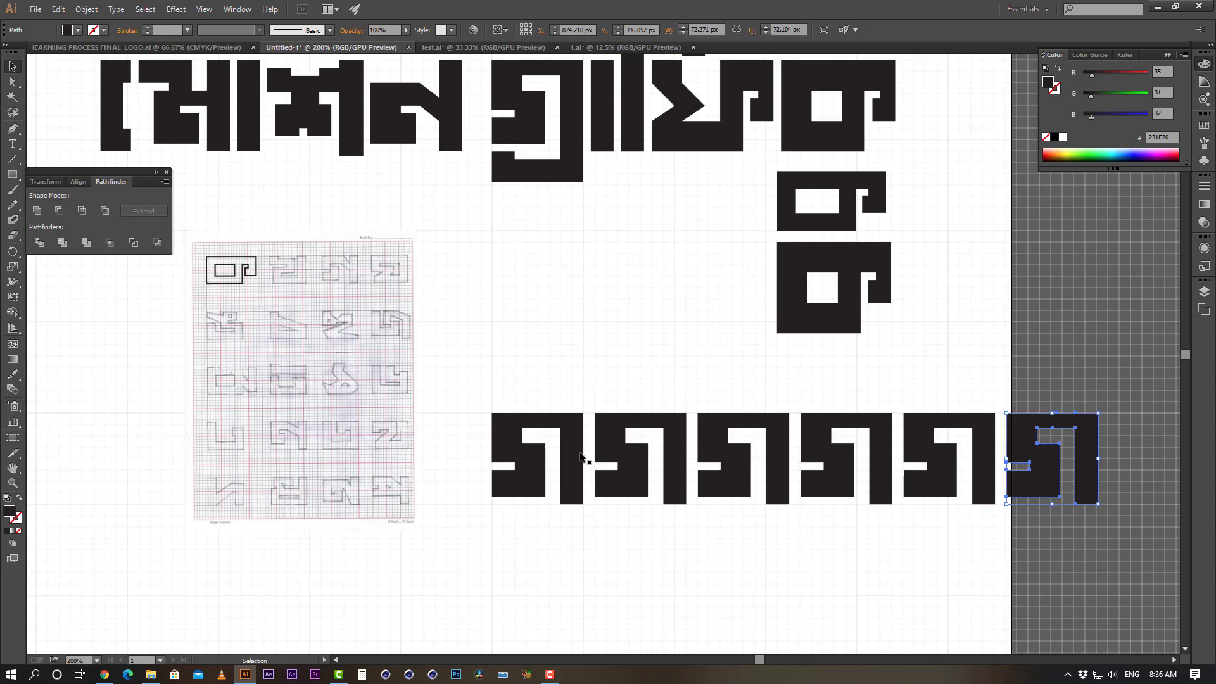
pyautogui.moveTo(1100, 383); pyautogui.dragTo(611, 527)
pyautogui.press('Delete')
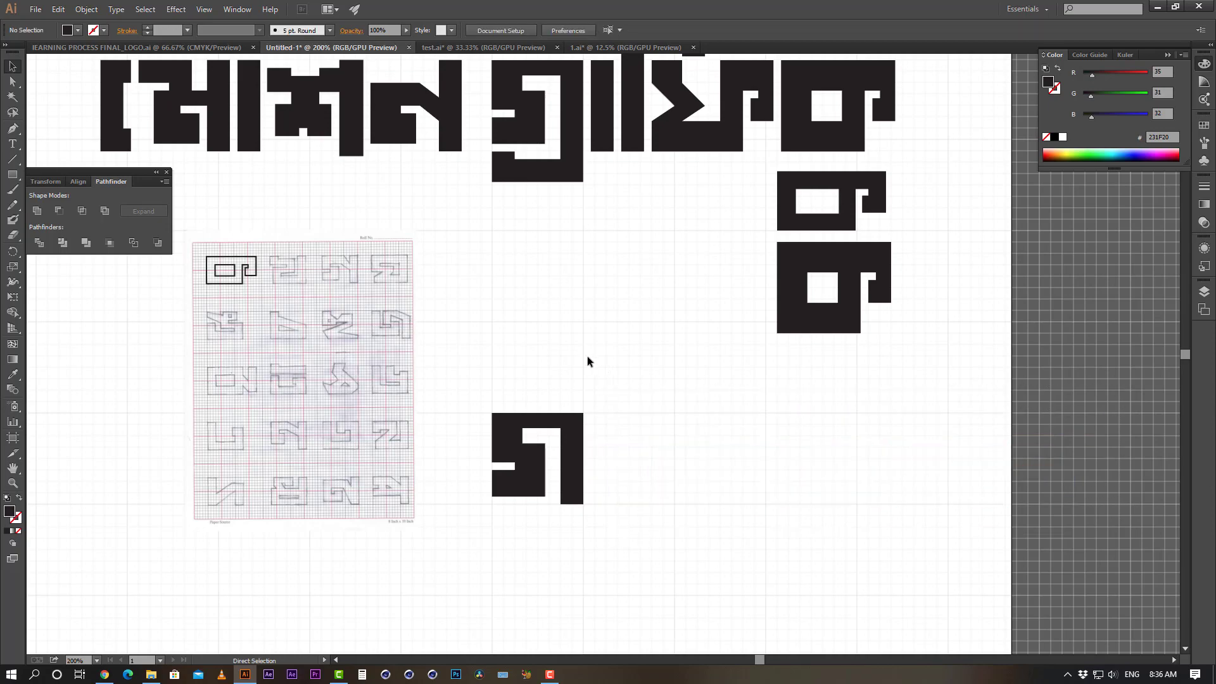
# Try moving the scanned sketch sheet with the Selection tool, undoing each move
pyautogui.scroll(-2, 587, 356)
pyautogui.moveTo(399, 230); pyautogui.dragTo(453, 312)
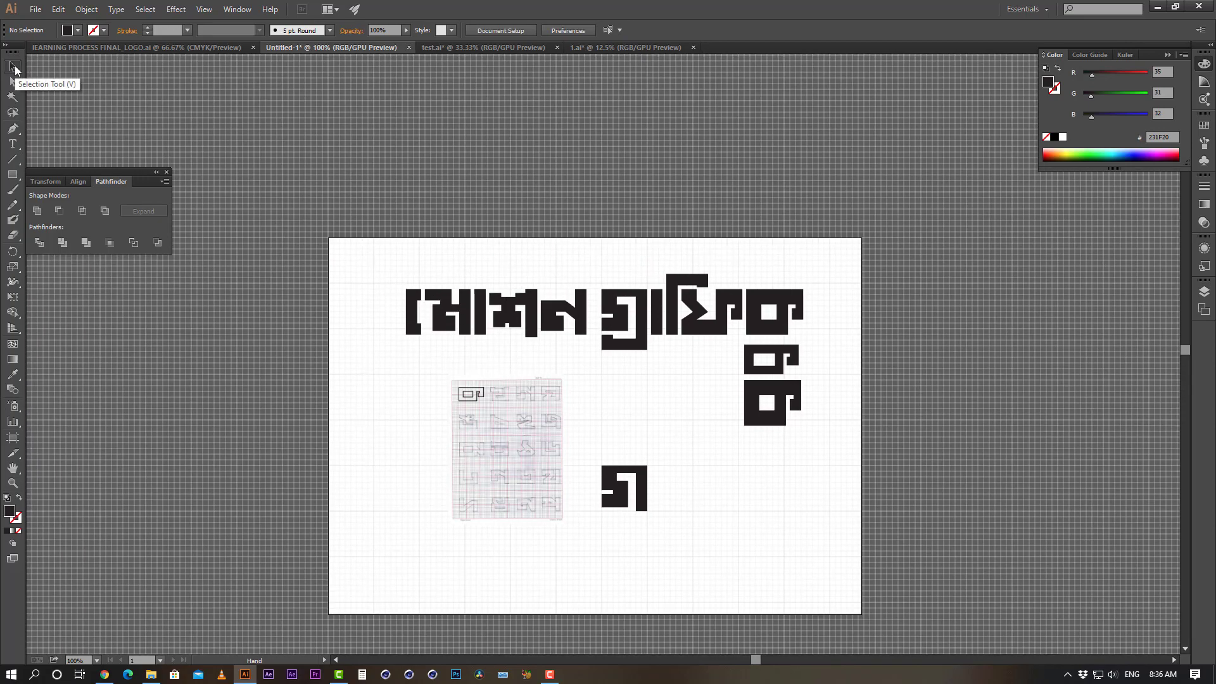
pyautogui.click(14, 68)
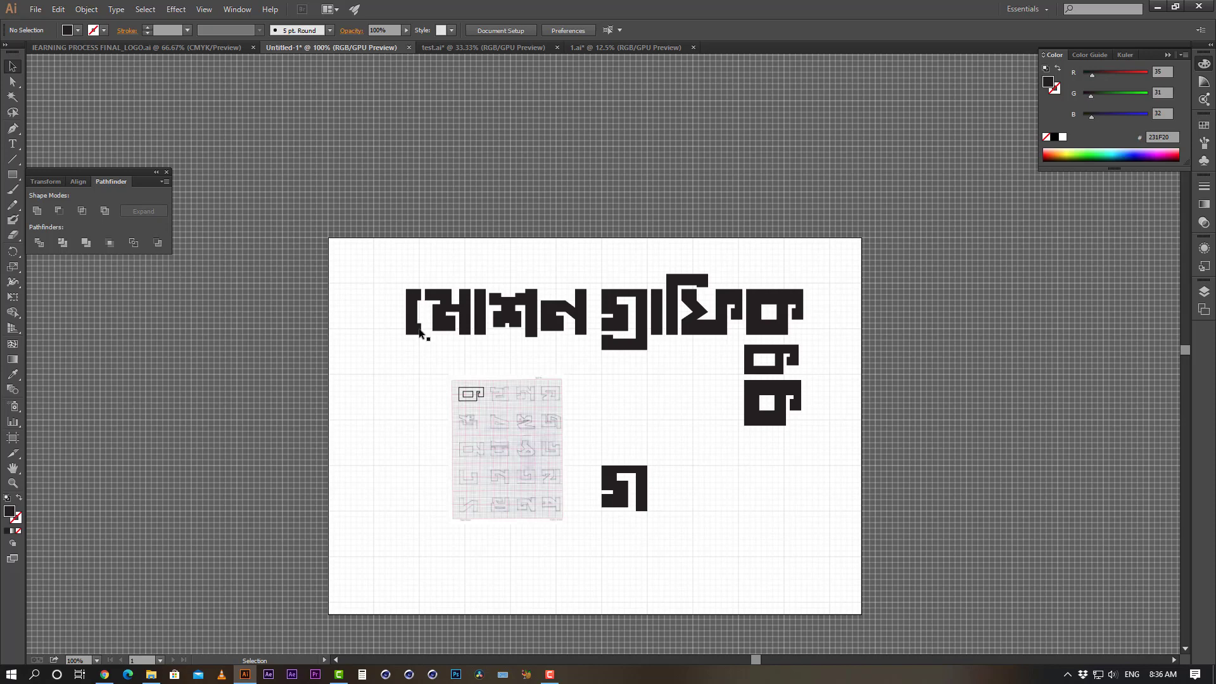
pyautogui.click(414, 308)
pyautogui.click(421, 231)
pyautogui.moveTo(711, 374); pyautogui.dragTo(626, 307)
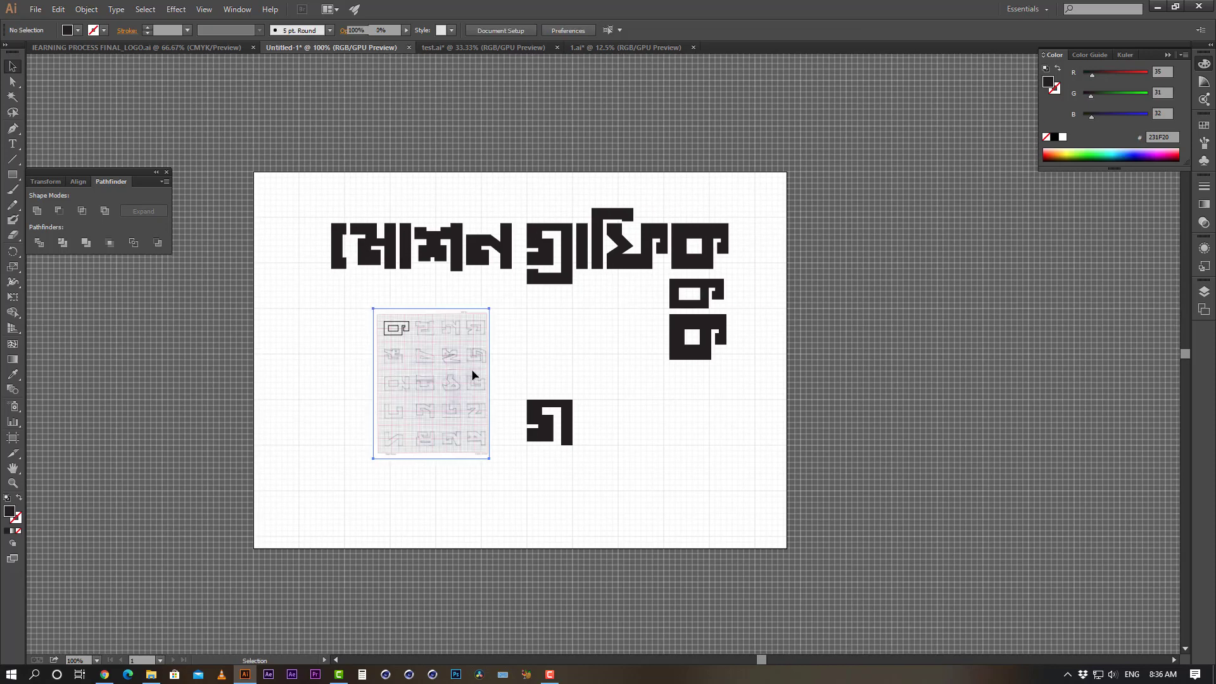
pyautogui.moveTo(416, 353); pyautogui.dragTo(366, 531)
pyautogui.hotkey('ctrl', 'z')
pyautogui.moveTo(434, 374); pyautogui.dragTo(371, 434)
pyautogui.hotkey('ctrl', 'z')
pyautogui.press('v')
pyautogui.moveTo(168, 150); pyautogui.dragTo(222, 162)
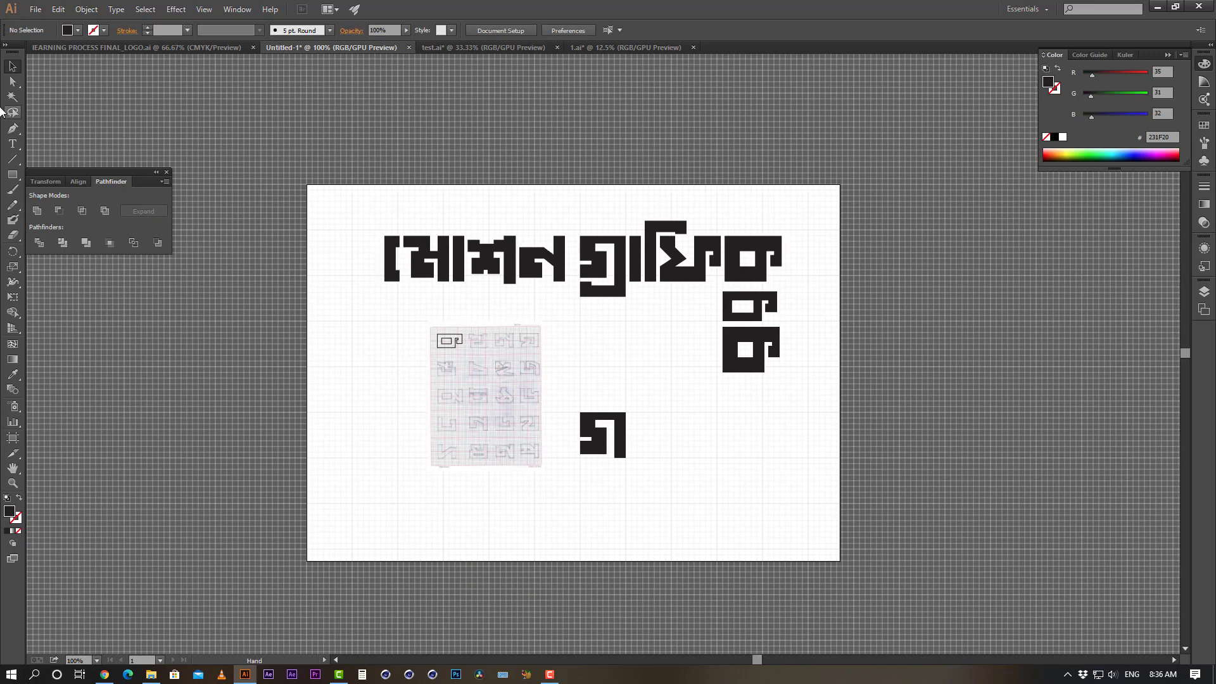
# Add a 12 pt Myriad Pro text line reading "Illustrator Msster Class by" followed by the instructor's name
pyautogui.click(14, 145)
pyautogui.click(369, 464)
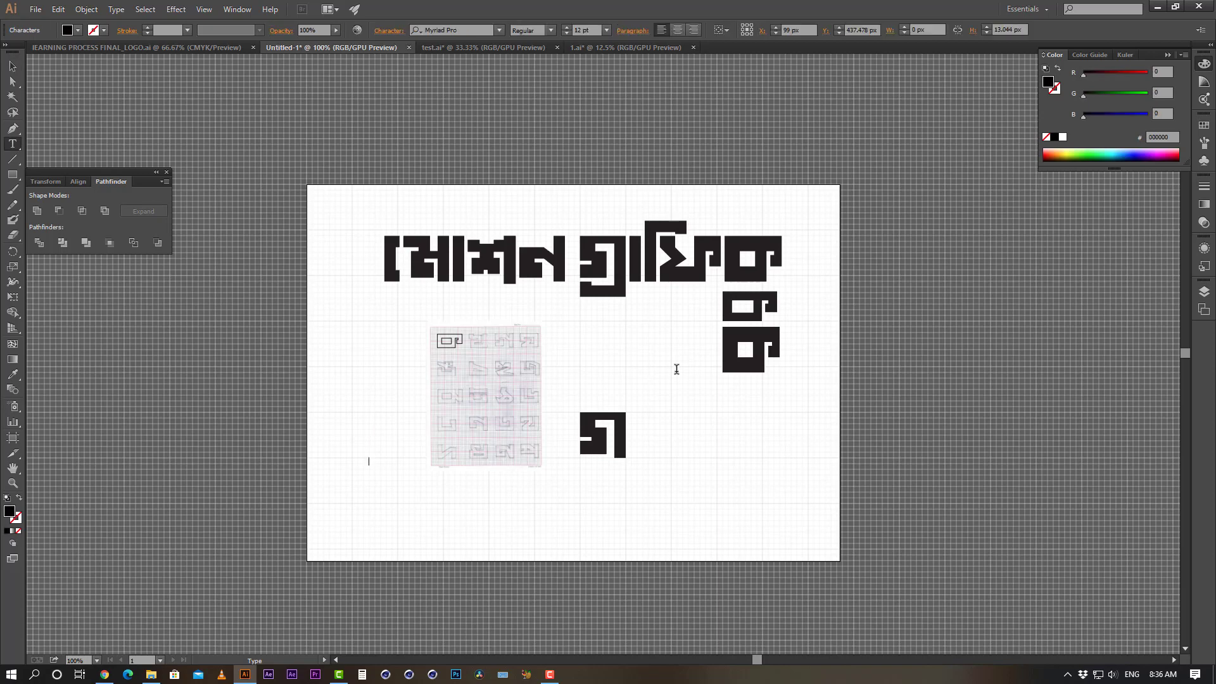
pyautogui.write('lllustrator Msster c')
pyautogui.press('BackSpace')
pyautogui.write('C')
pyautogui.press('BackSpace')
pyautogui.press('BackSpace')
pyautogui.write('y')
pyautogui.click(13, 66)
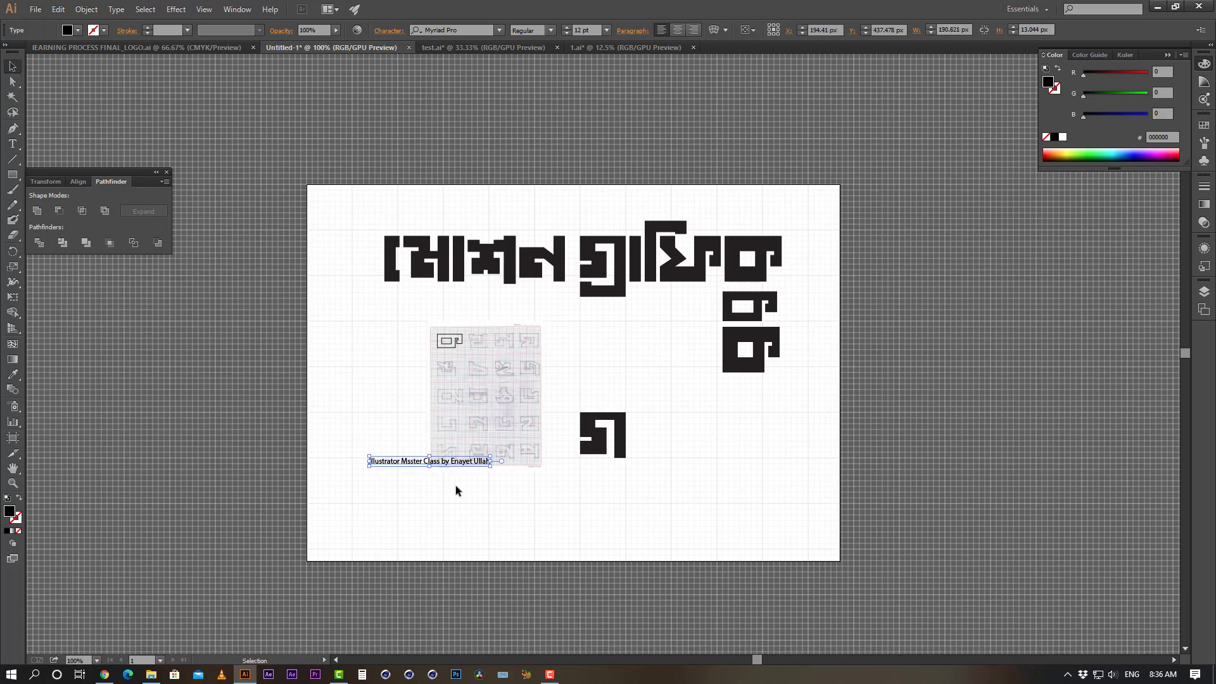
# Enlarge the text line to about 42.56 pt and place it below the sketch sheet, at about X 437 px, Y 501 px
pyautogui.moveTo(492, 460); pyautogui.dragTo(596, 510)
pyautogui.moveTo(701, 473); pyautogui.dragTo(747, 498)
pyautogui.moveTo(588, 514); pyautogui.dragTo(642, 502)
pyautogui.scroll(1, 670, 472)
pyautogui.moveTo(620, 283); pyautogui.dragTo(729, 350)
pyautogui.click(641, 509)
pyautogui.click(627, 466)
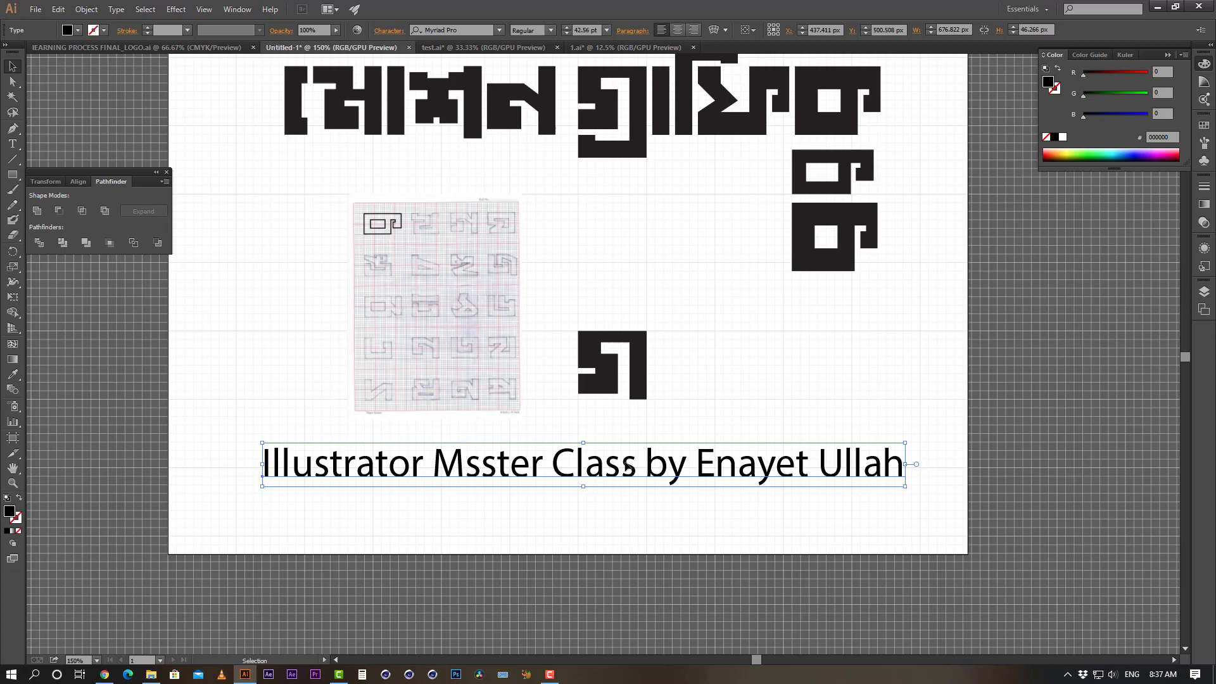
# Move the text line slightly down to about Y 510 px
pyautogui.click(647, 508)
pyautogui.click(646, 476)
pyautogui.click(670, 489)
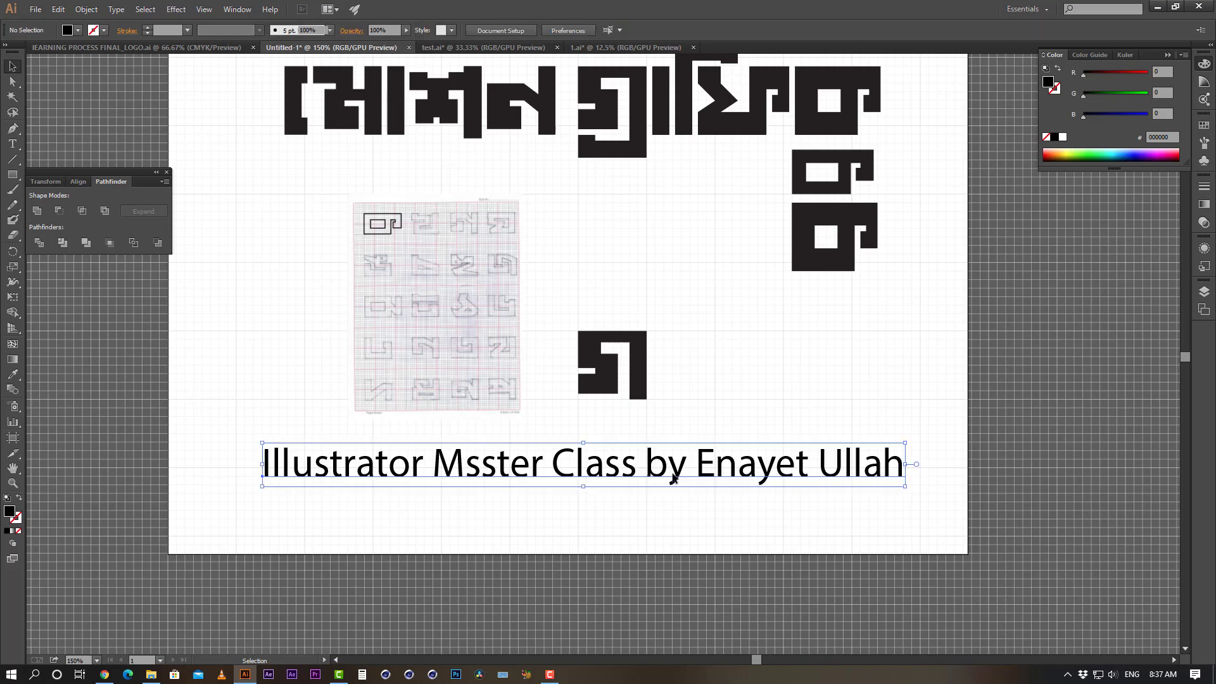
pyautogui.click(673, 478)
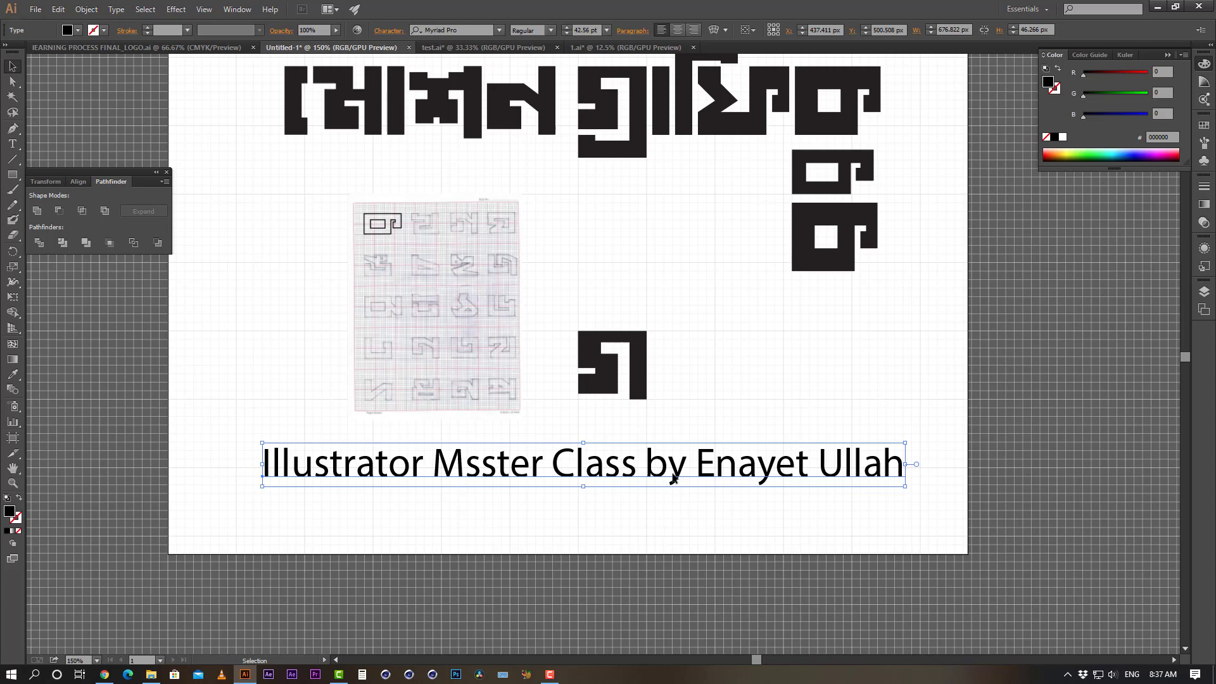
pyautogui.scroll(1, 662, 234)
pyautogui.moveTo(668, 507)
pyautogui.mouseDown()
pyautogui.moveTo(667, 543)
pyautogui.moveTo(668, 514)
pyautogui.mouseUp()
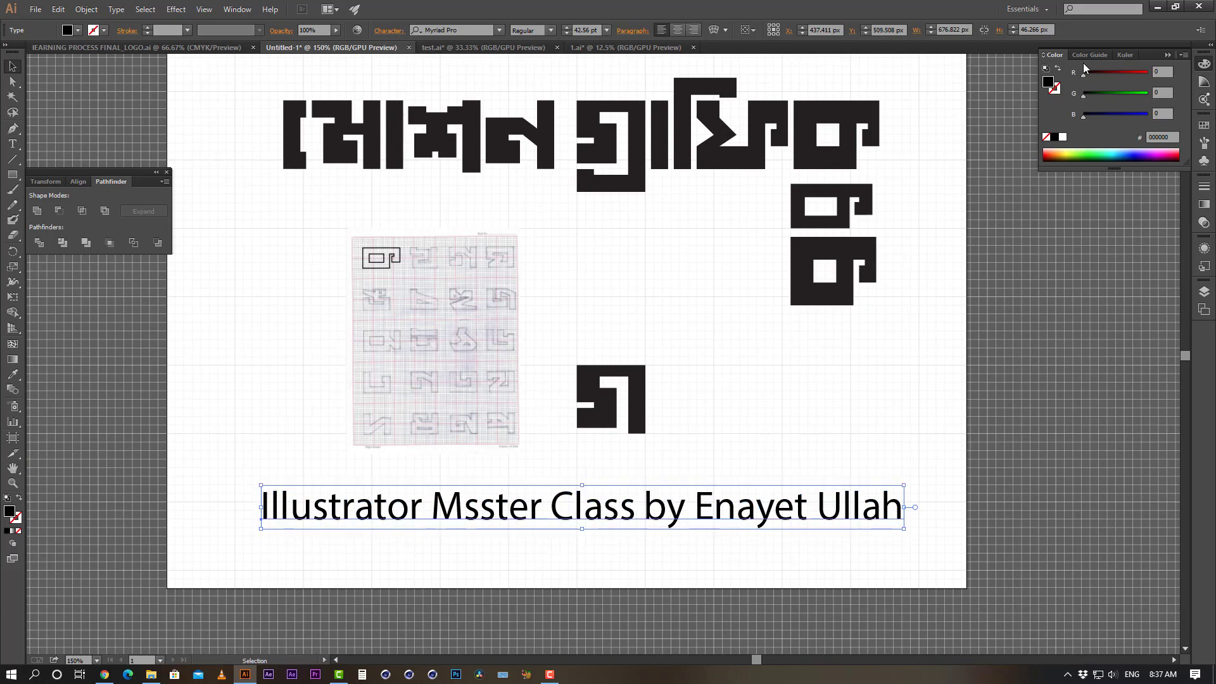
# Display the character formatting settings for the selected text line
pyautogui.click(237, 9)
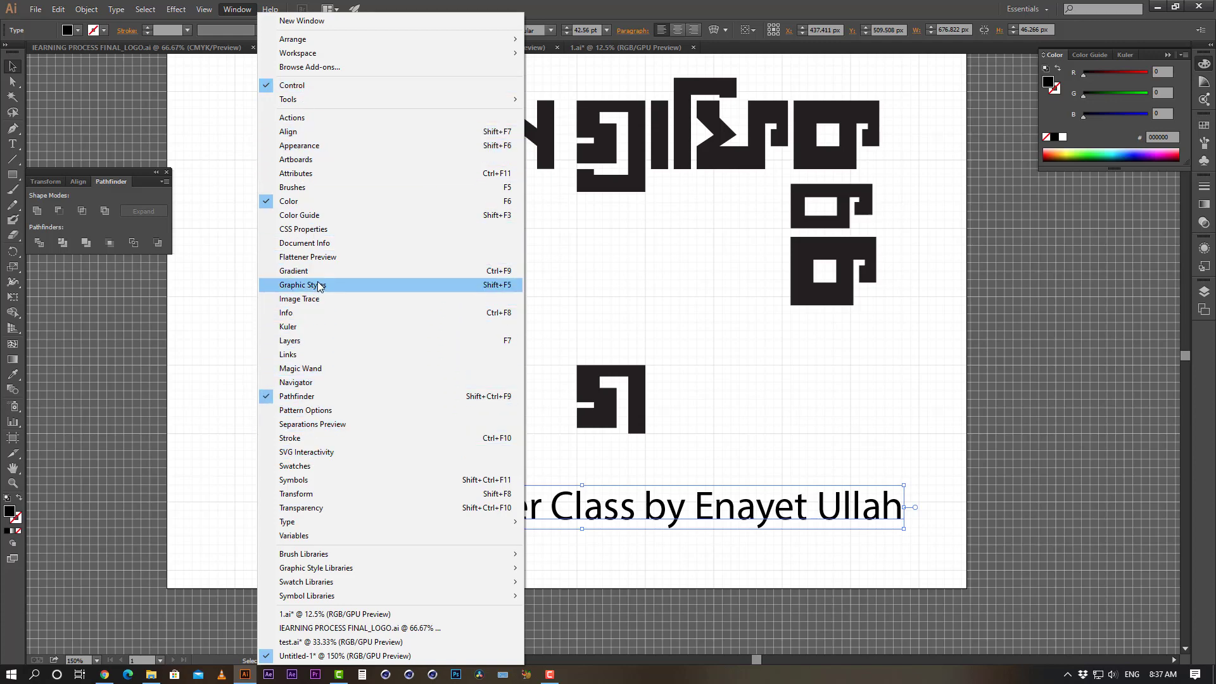
pyautogui.moveTo(335, 523)
pyautogui.click(557, 522)
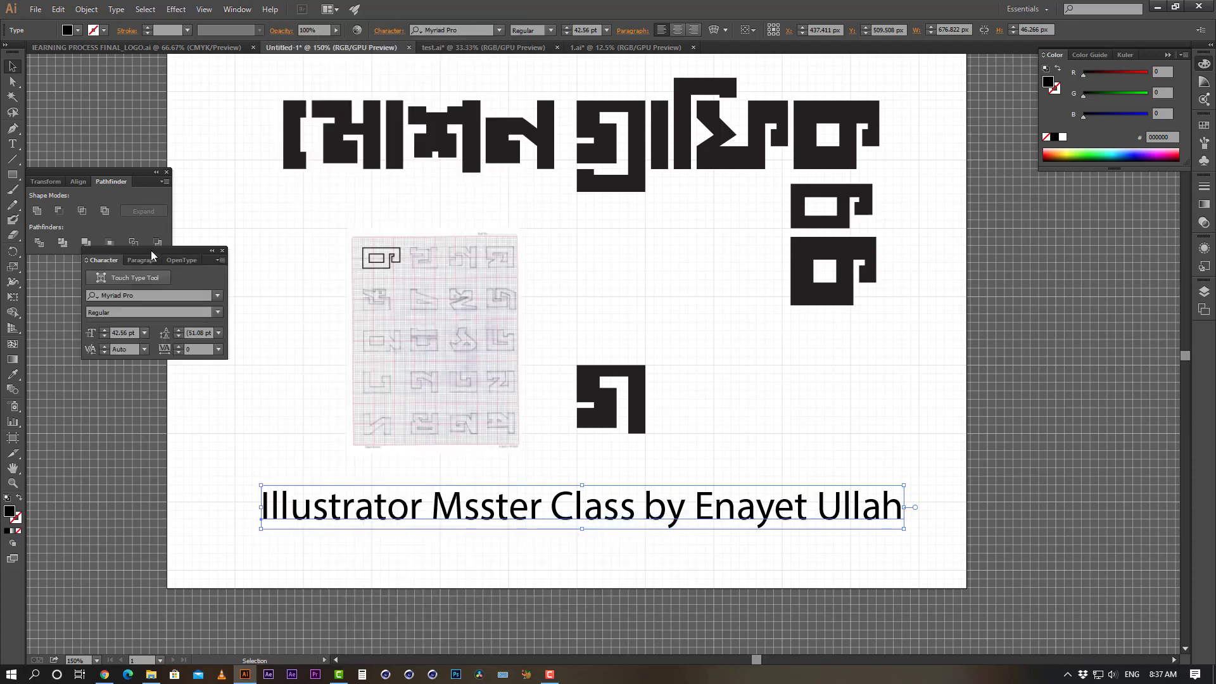
# Set the selected text line's font size to 50 pt
pyautogui.moveTo(154, 252); pyautogui.dragTo(166, 271)
pyautogui.doubleClick(145, 352)
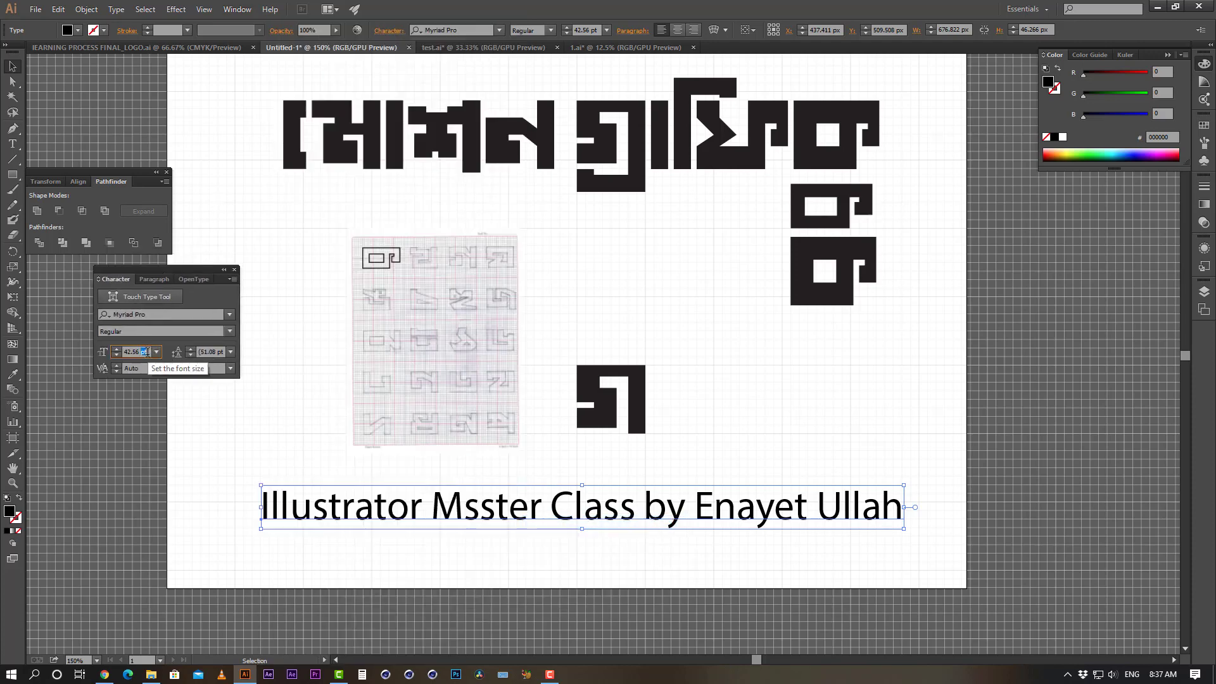
pyautogui.tripleClick(153, 351)
pyautogui.write('50')
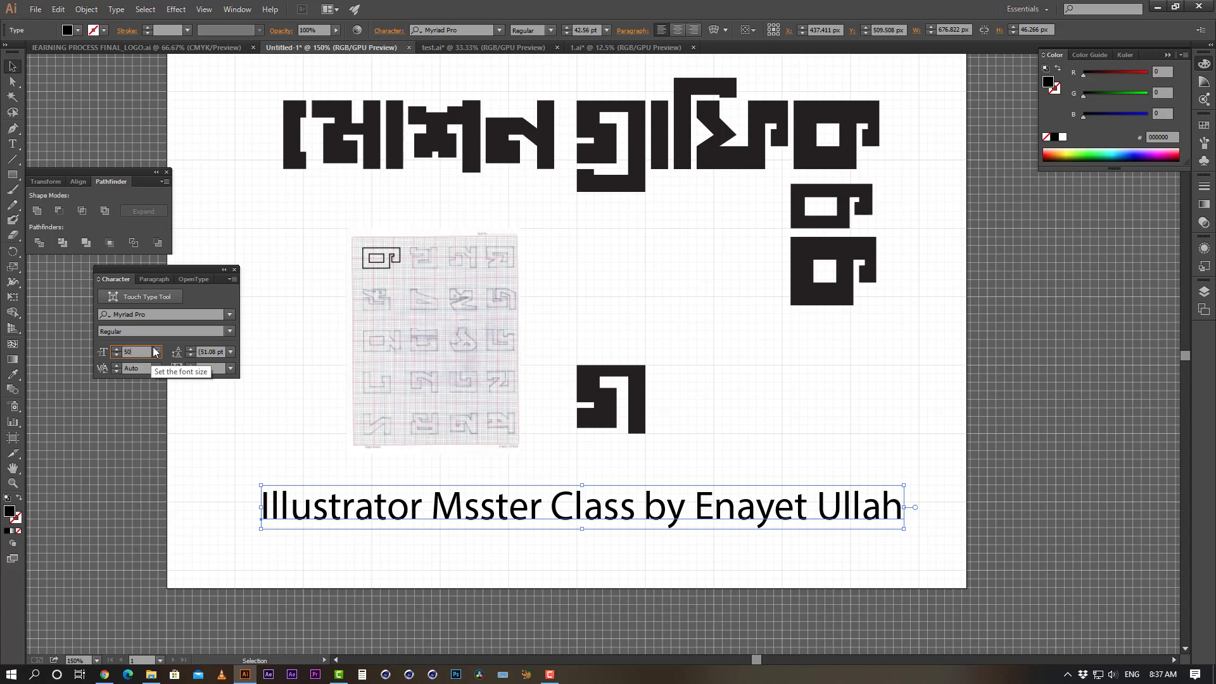
pyautogui.press('Return')
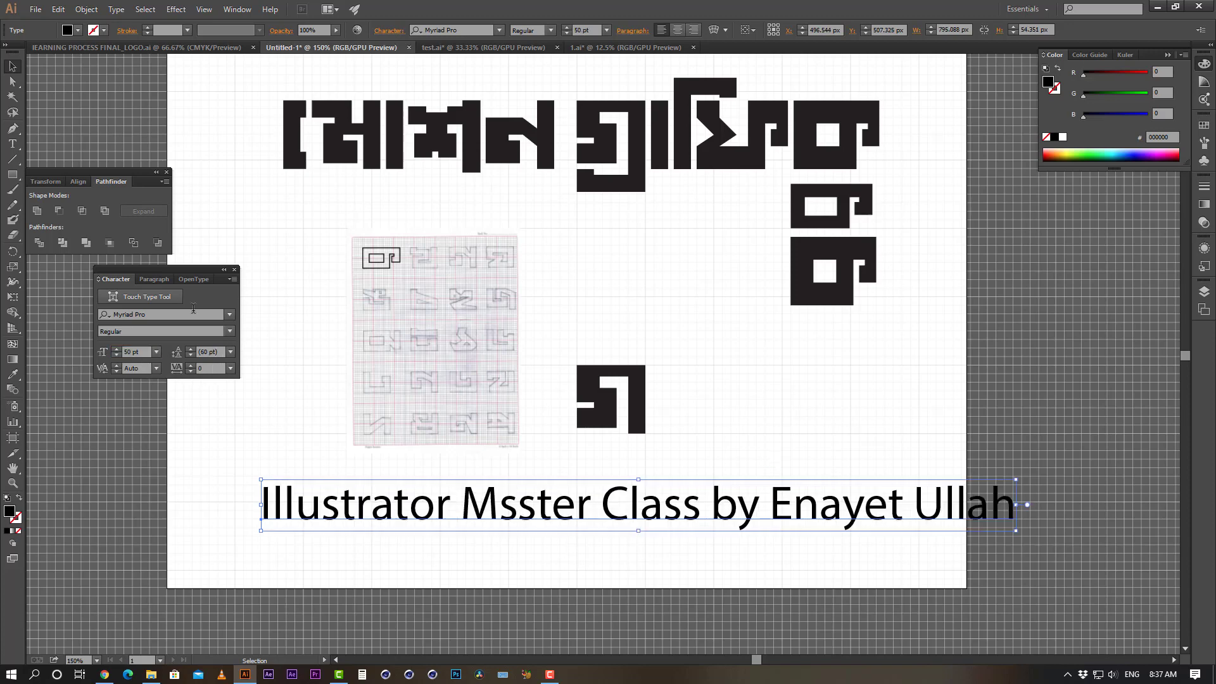
# Center-align the text line's paragraph and place the line at about X 432 px across the artboard
pyautogui.click(155, 279)
pyautogui.click(125, 296)
pyautogui.moveTo(251, 522); pyautogui.dragTo(560, 524)
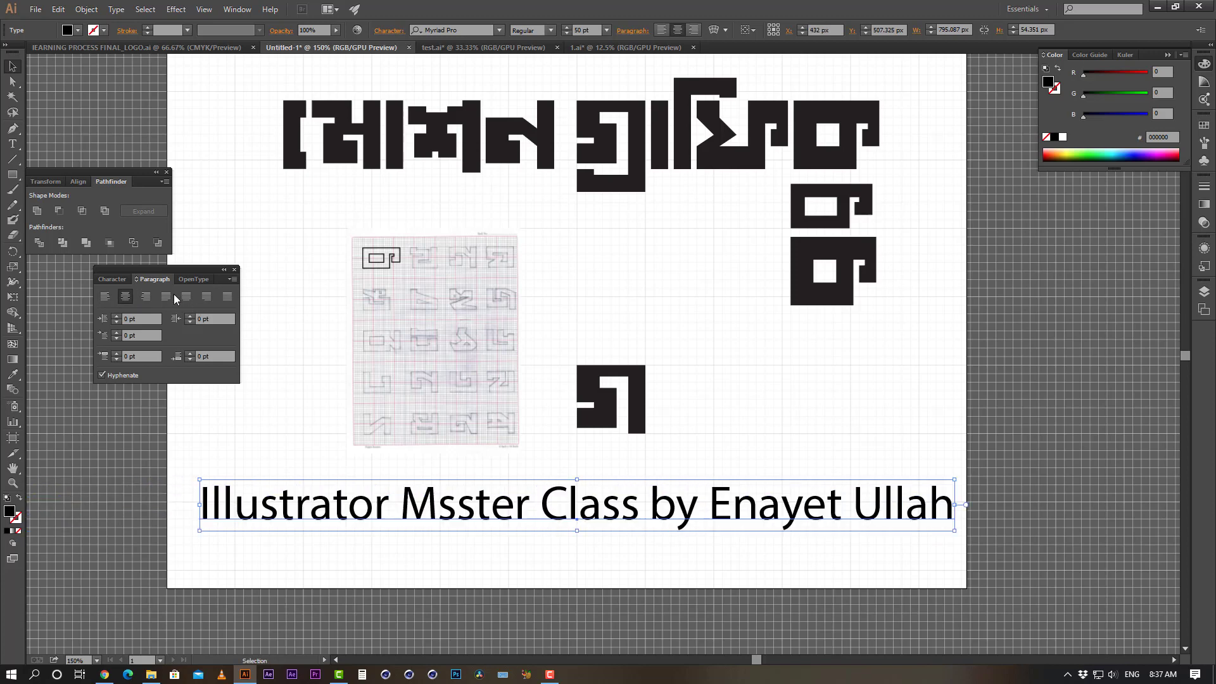
# Set the text line's tracking to 50
pyautogui.click(114, 281)
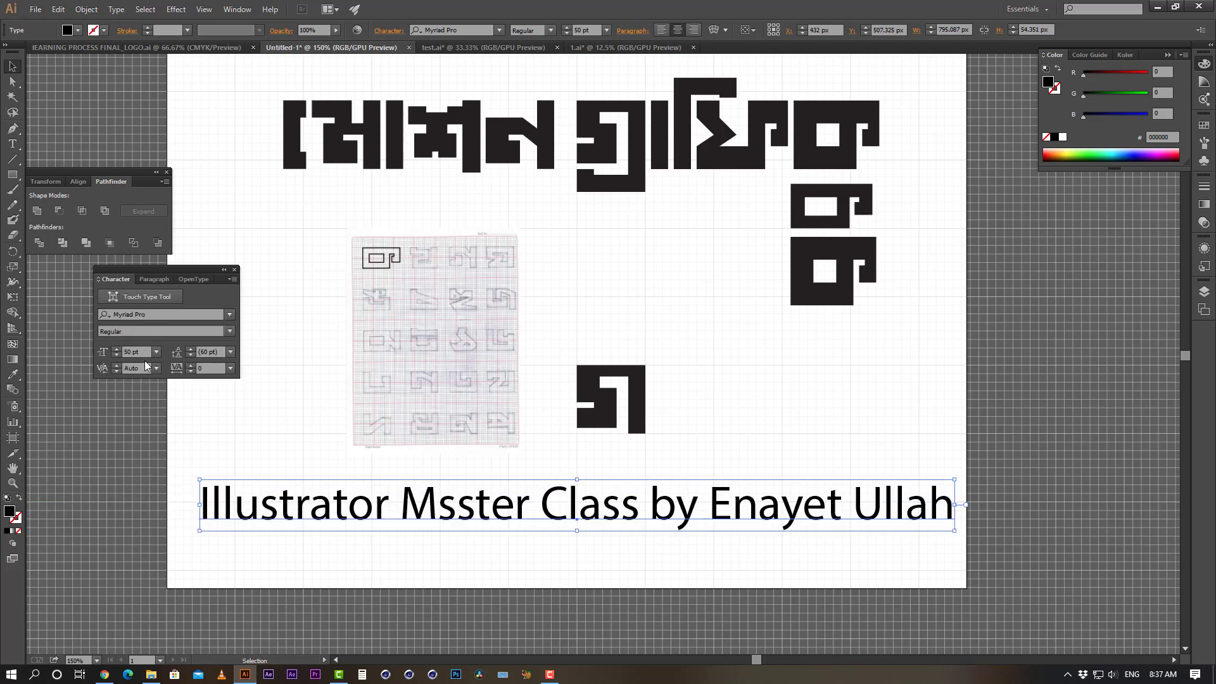
pyautogui.click(212, 368)
pyautogui.write('50')
pyautogui.press('Return')
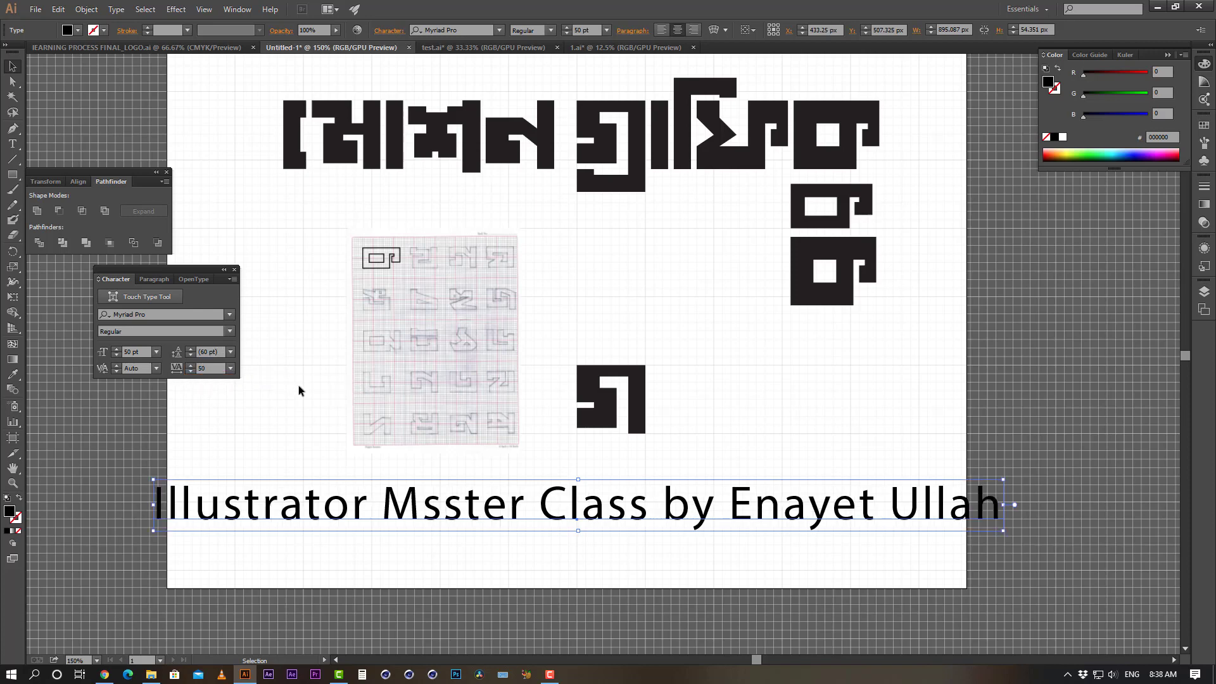
# Try the Bold style on the text line, and change its font to Montserrat SemiBold
pyautogui.click(229, 332)
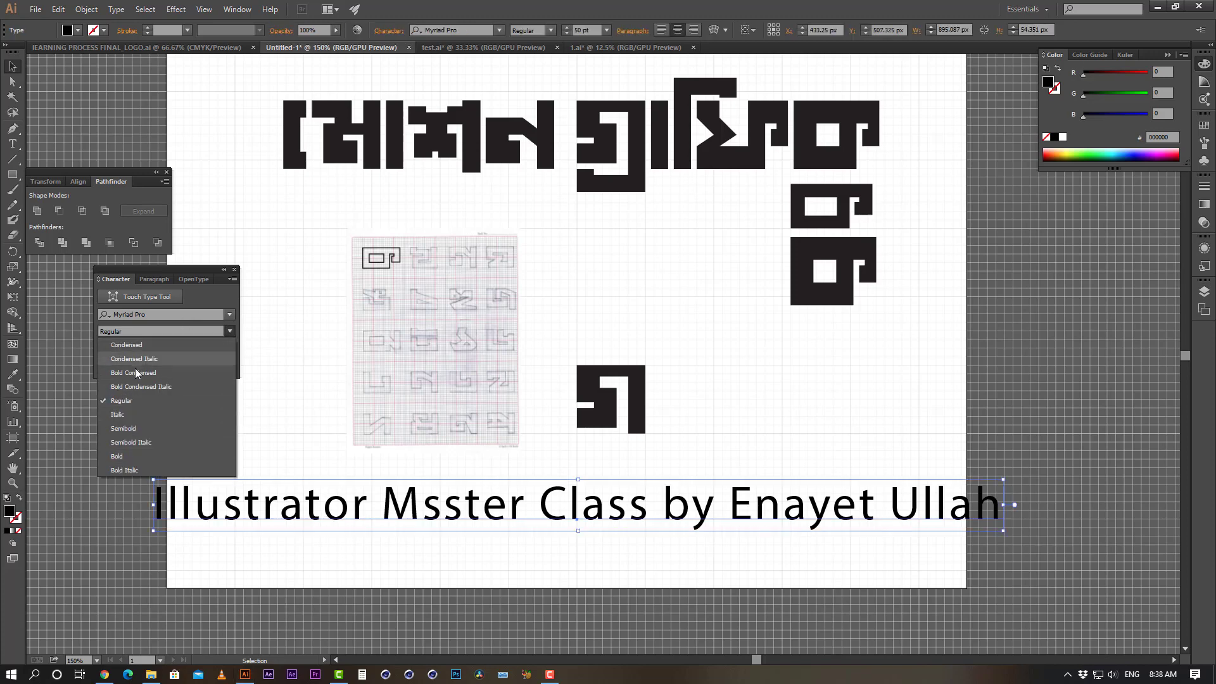
pyautogui.click(127, 455)
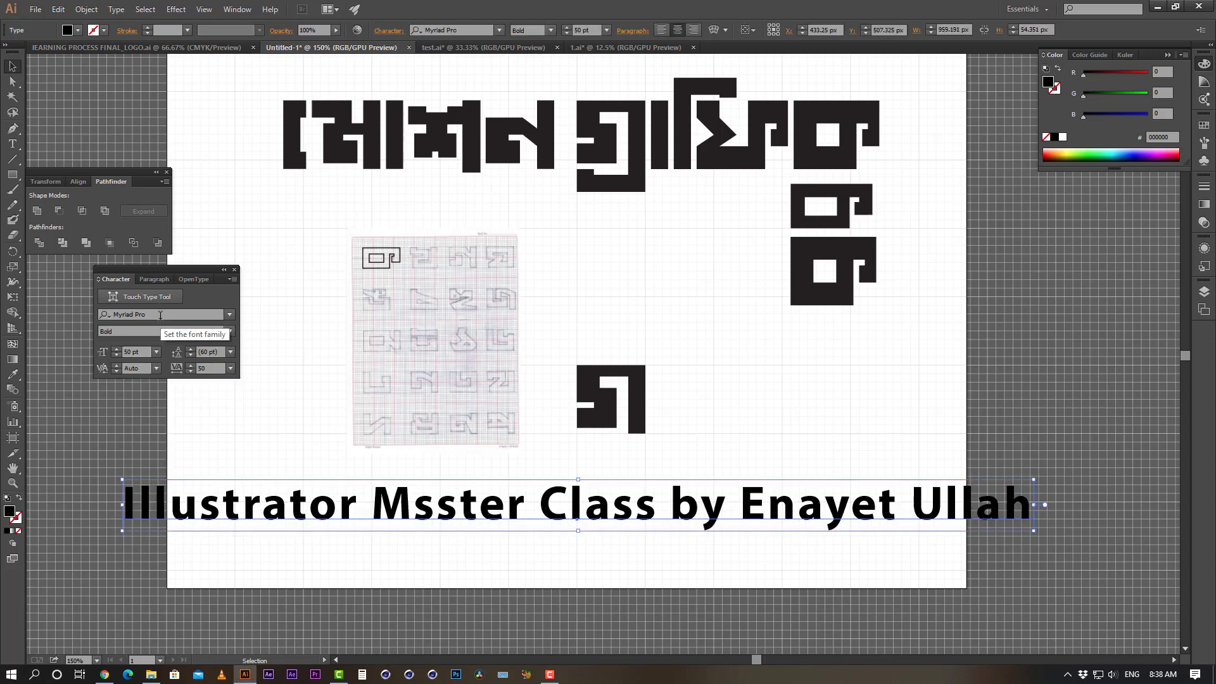
pyautogui.write('mon')
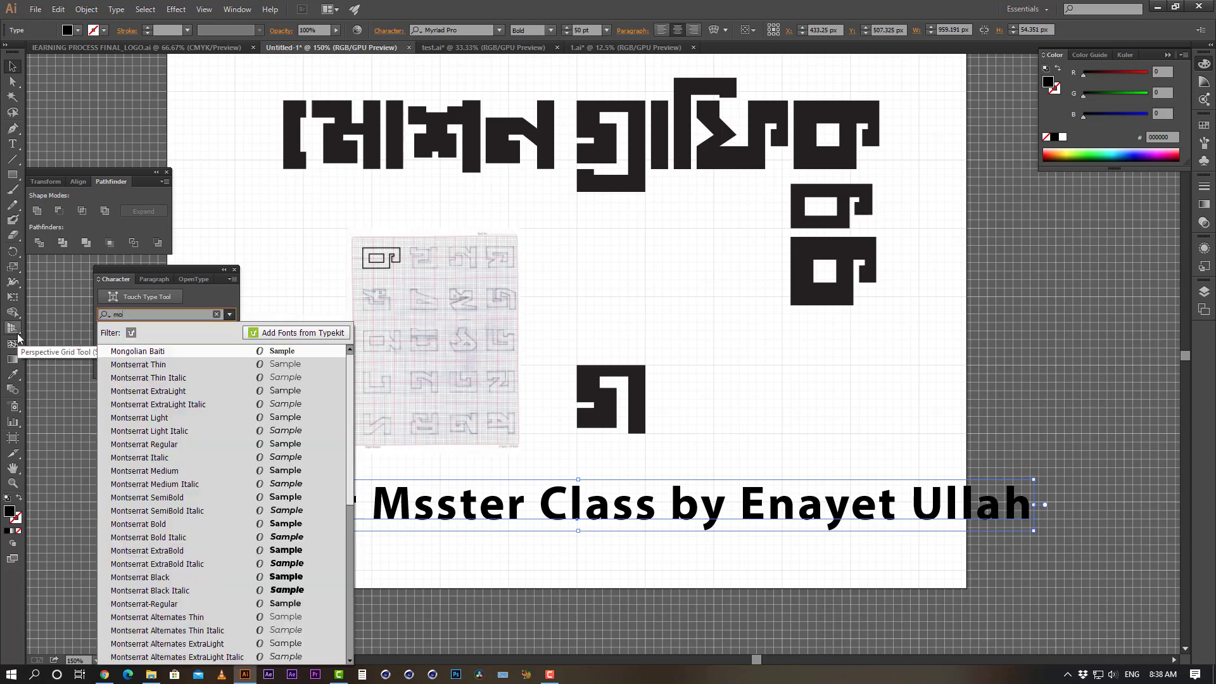
pyautogui.click(185, 498)
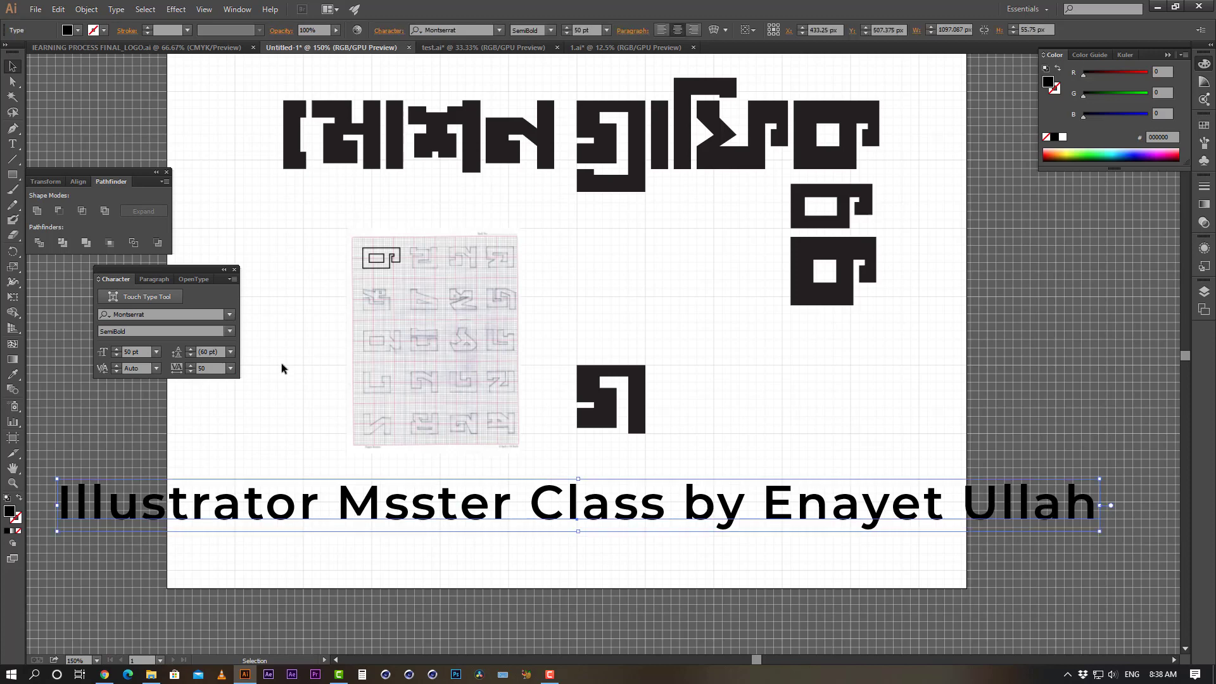
# Reduce the text line's font size to 40 pt and further to 35 pt
pyautogui.click(136, 352)
pyautogui.write('40')
pyautogui.press('Return')
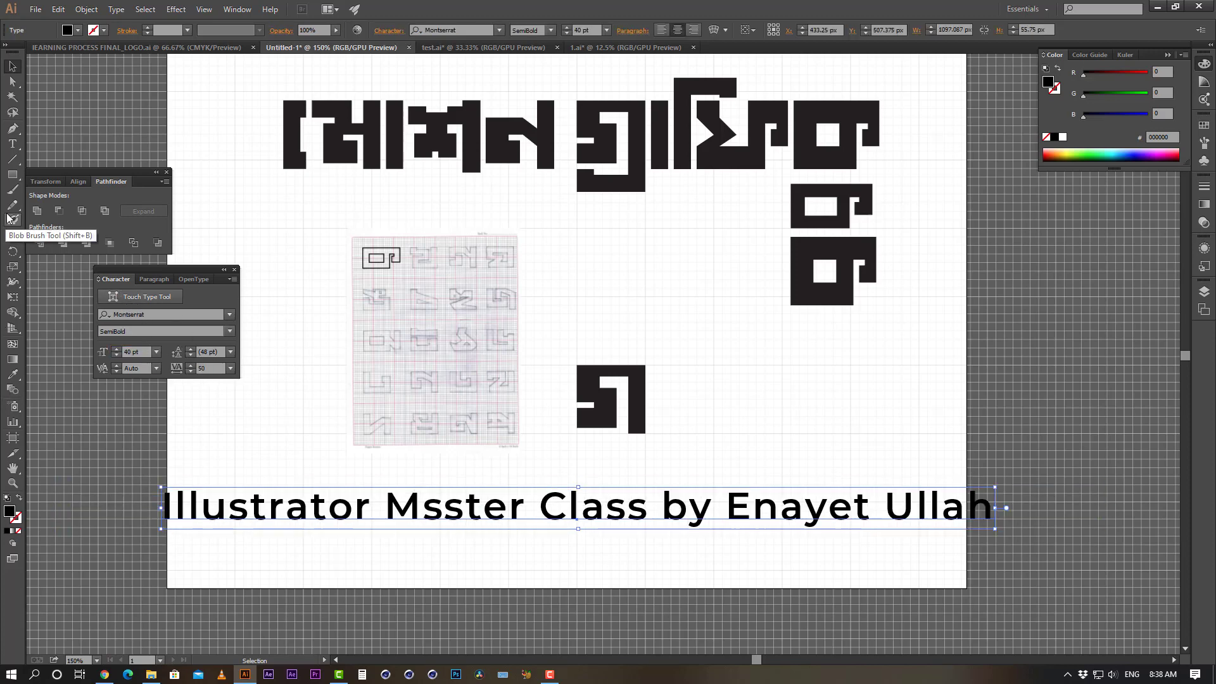
pyautogui.click(136, 351)
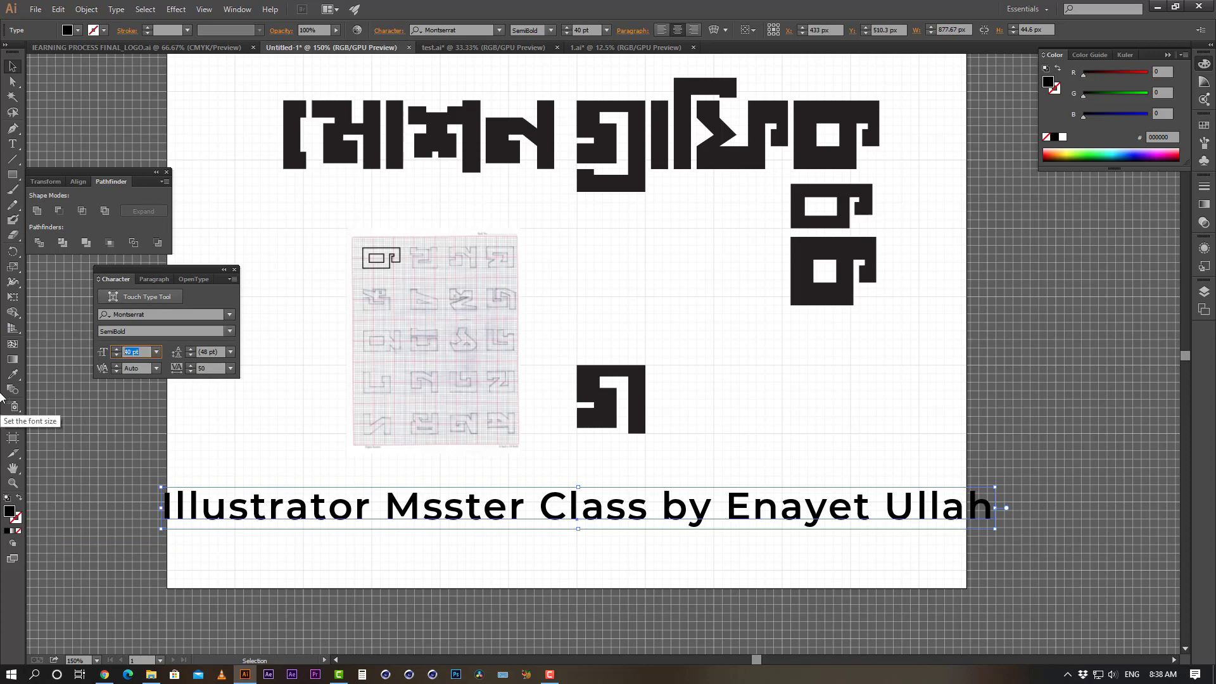
pyautogui.write('35')
pyautogui.press('Return')
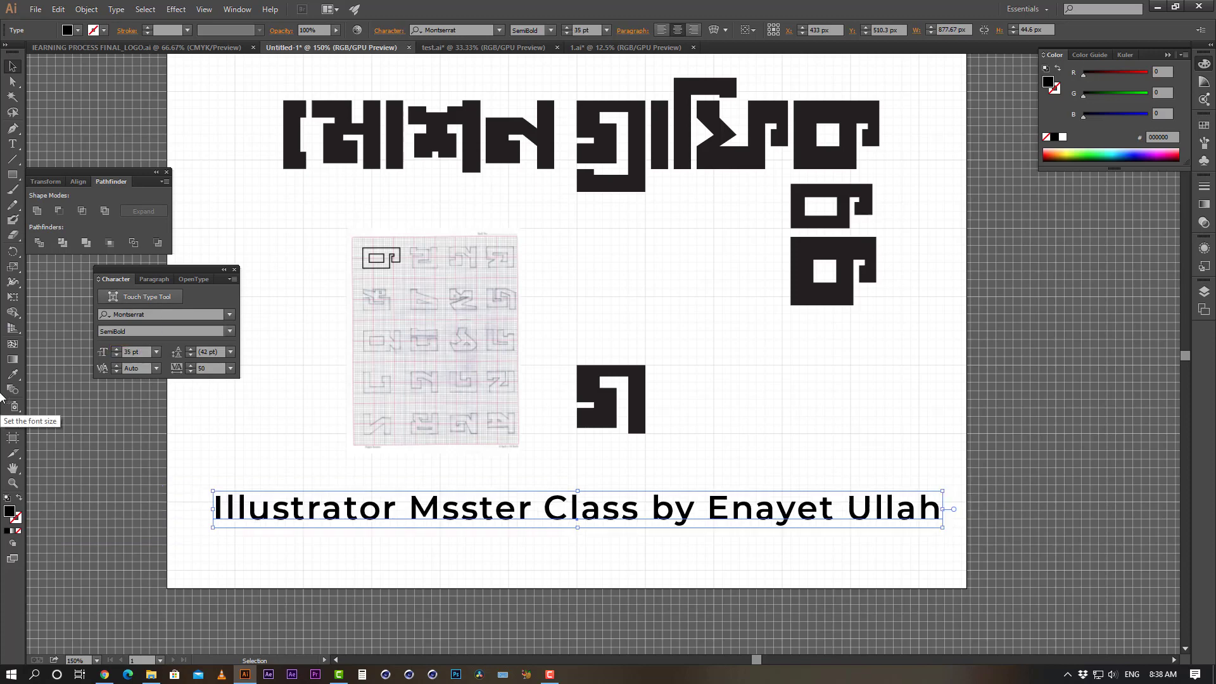
pyautogui.click(804, 471)
pyautogui.click(668, 518)
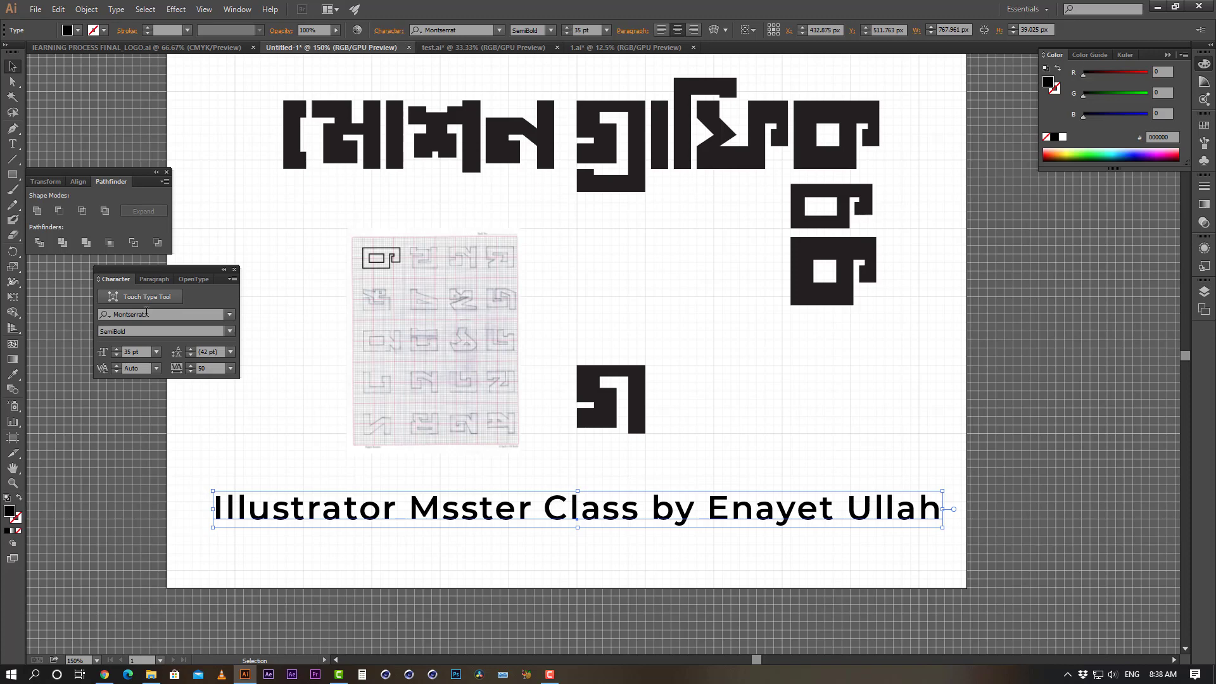
pyautogui.click(258, 462)
pyautogui.click(312, 513)
pyautogui.click(583, 550)
pyautogui.click(592, 516)
pyautogui.click(613, 533)
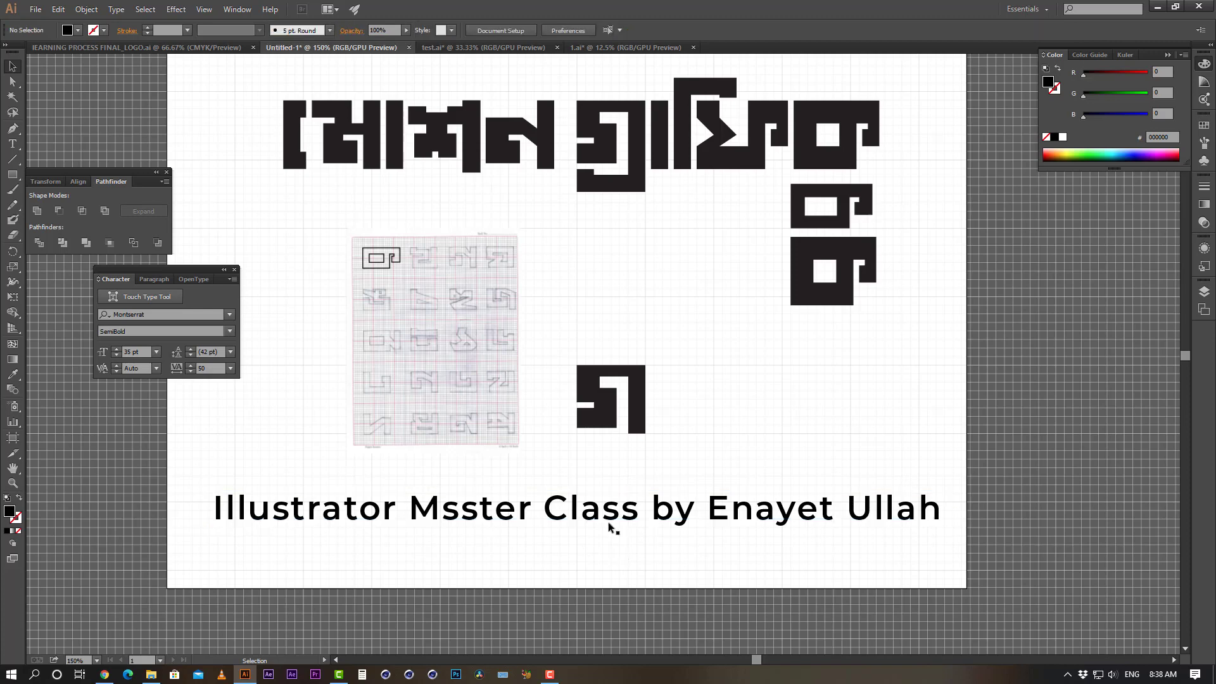
pyautogui.click(609, 517)
pyautogui.click(611, 568)
pyautogui.click(609, 518)
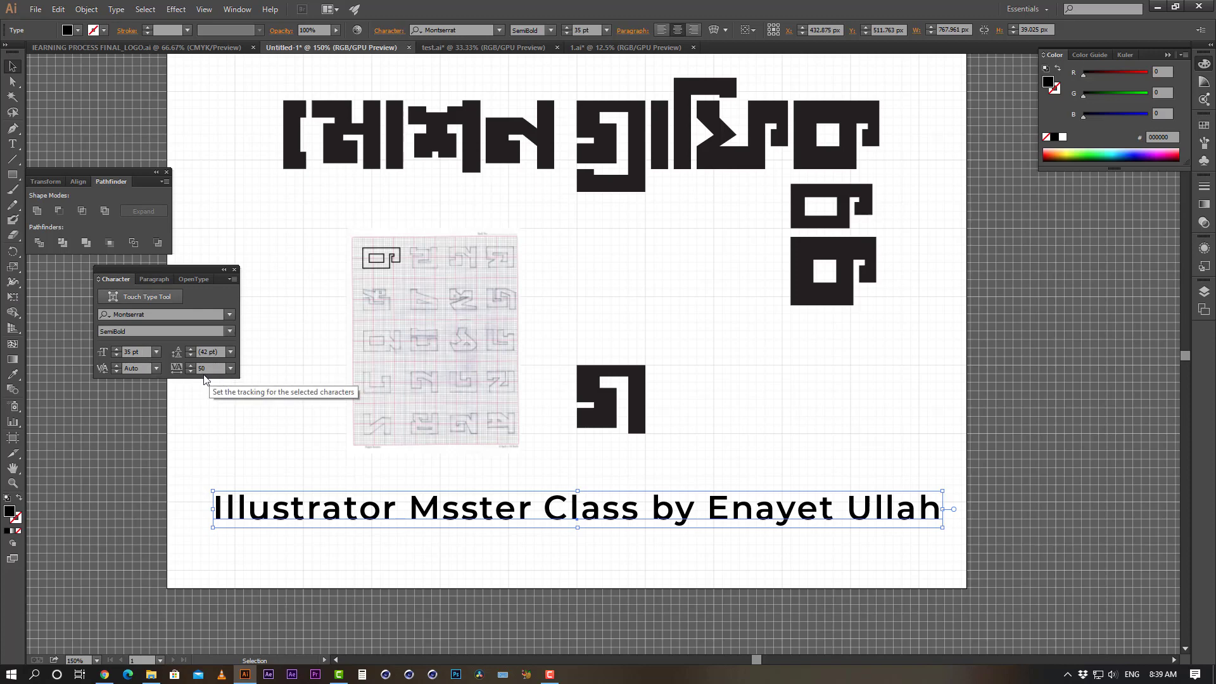
pyautogui.click(597, 389)
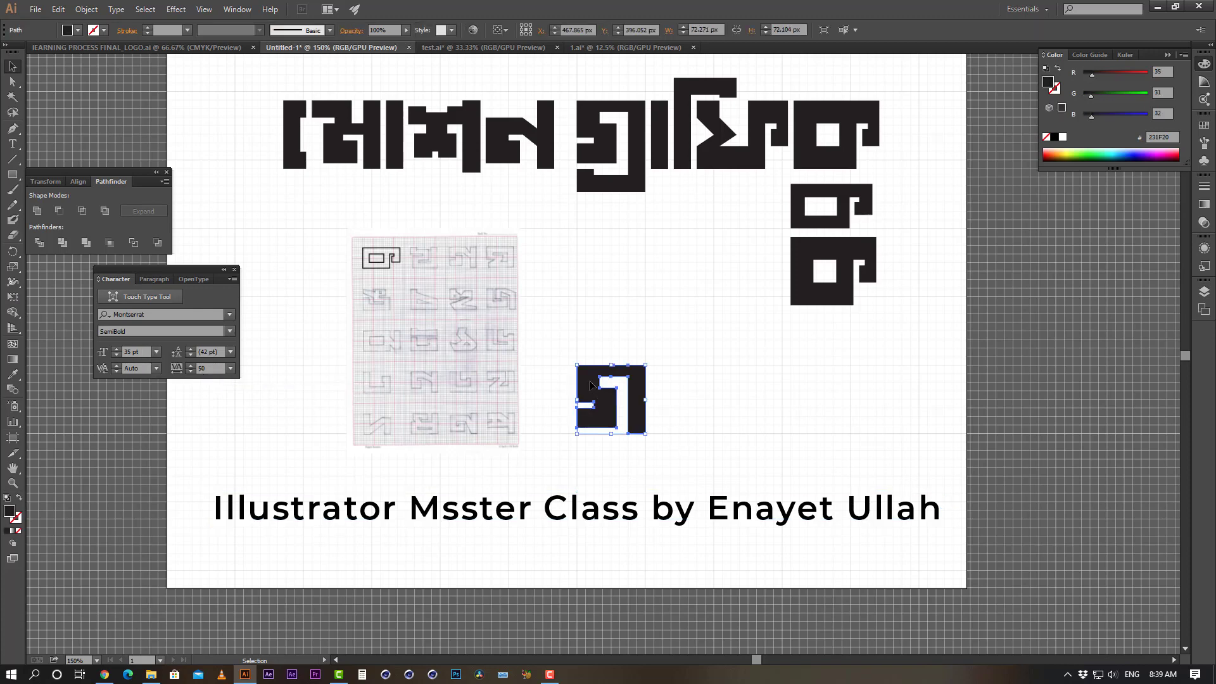
pyautogui.click(231, 352)
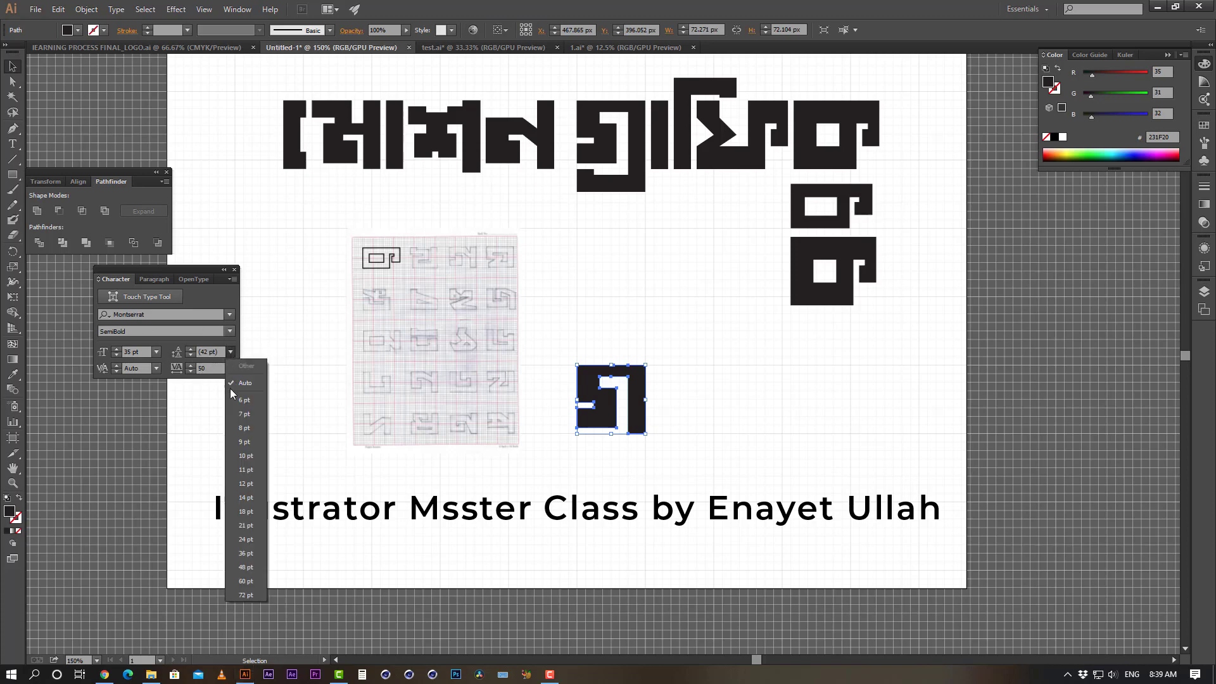
pyautogui.click(773, 363)
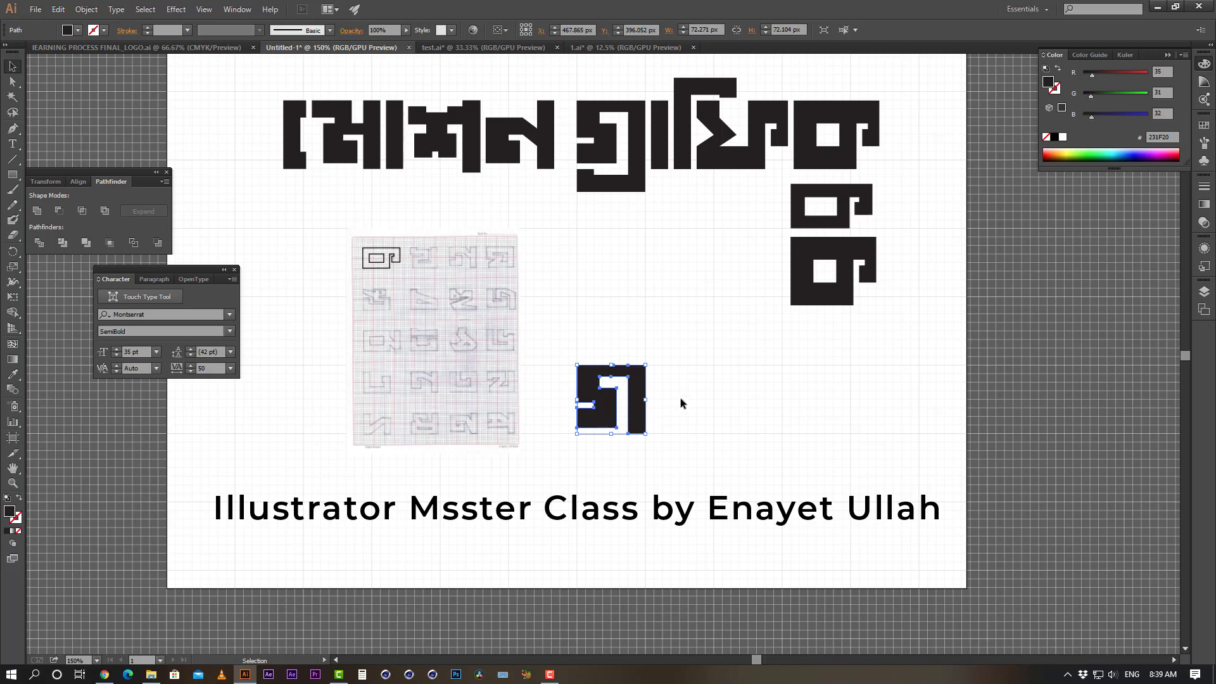
# Duplicate the text line directly below itself at about Y 557 px and convert the copy to outlines
pyautogui.click(638, 407)
pyautogui.click(655, 512)
pyautogui.moveTo(655, 513); pyautogui.dragTo(660, 557)
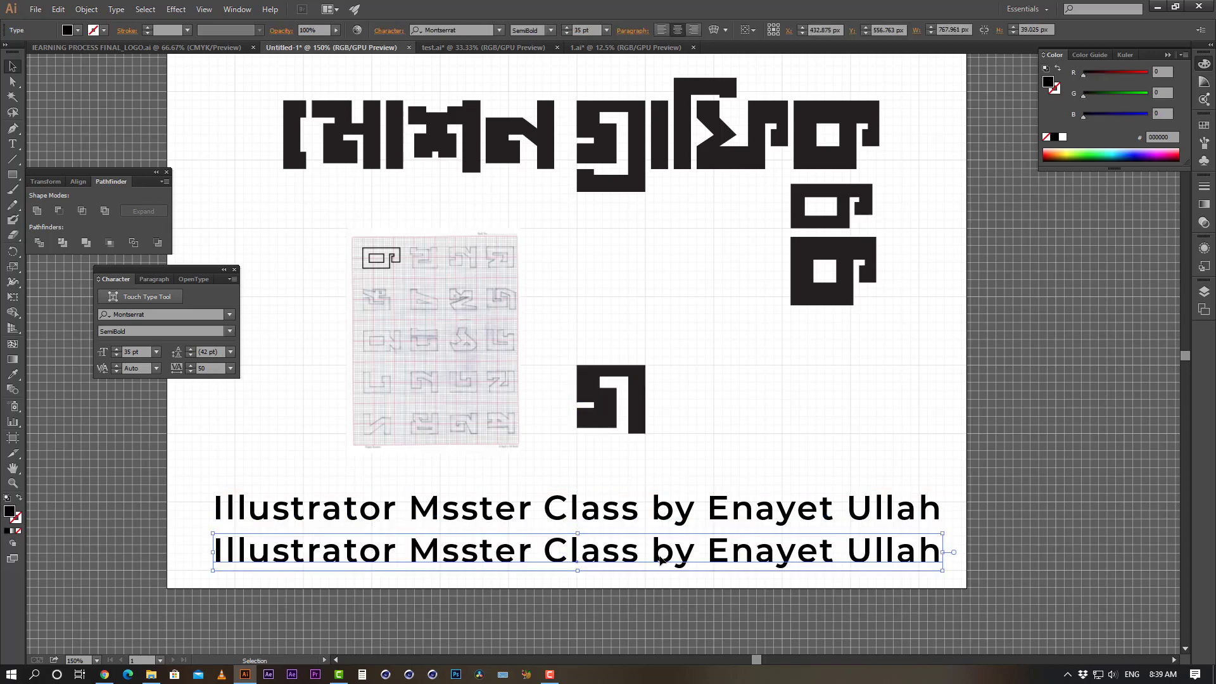
pyautogui.press('ctrl')
pyautogui.hotkey('ctrl', 'shift', 'o')
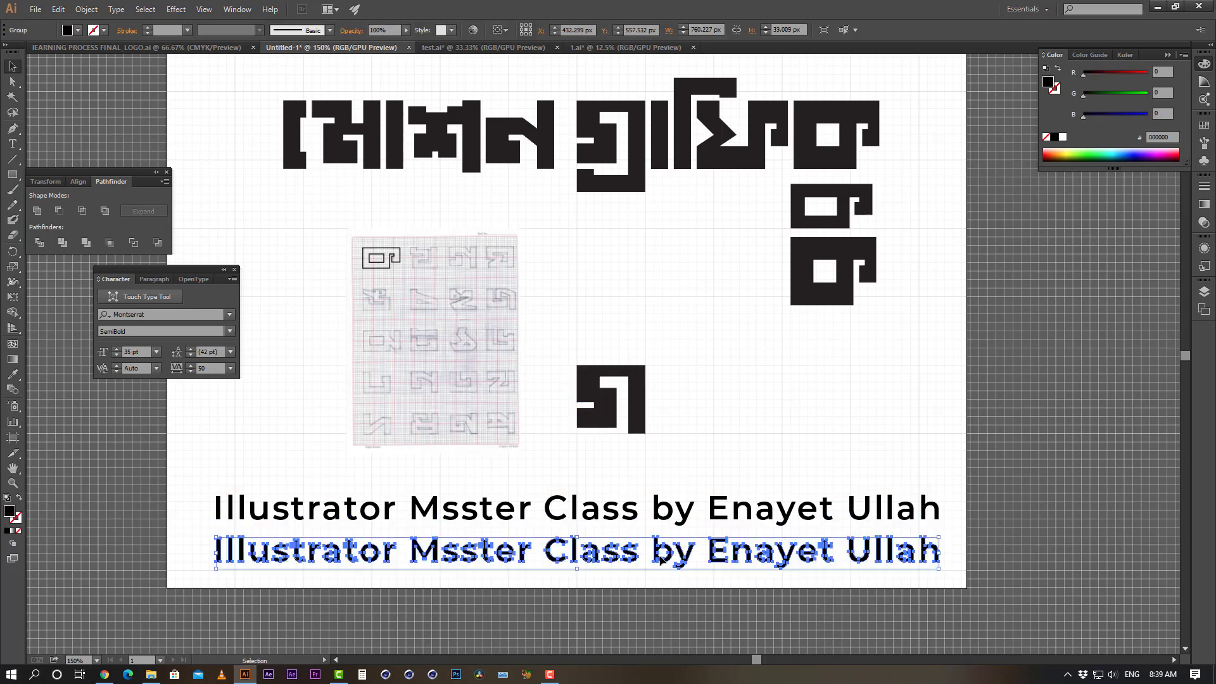
pyautogui.click(781, 415)
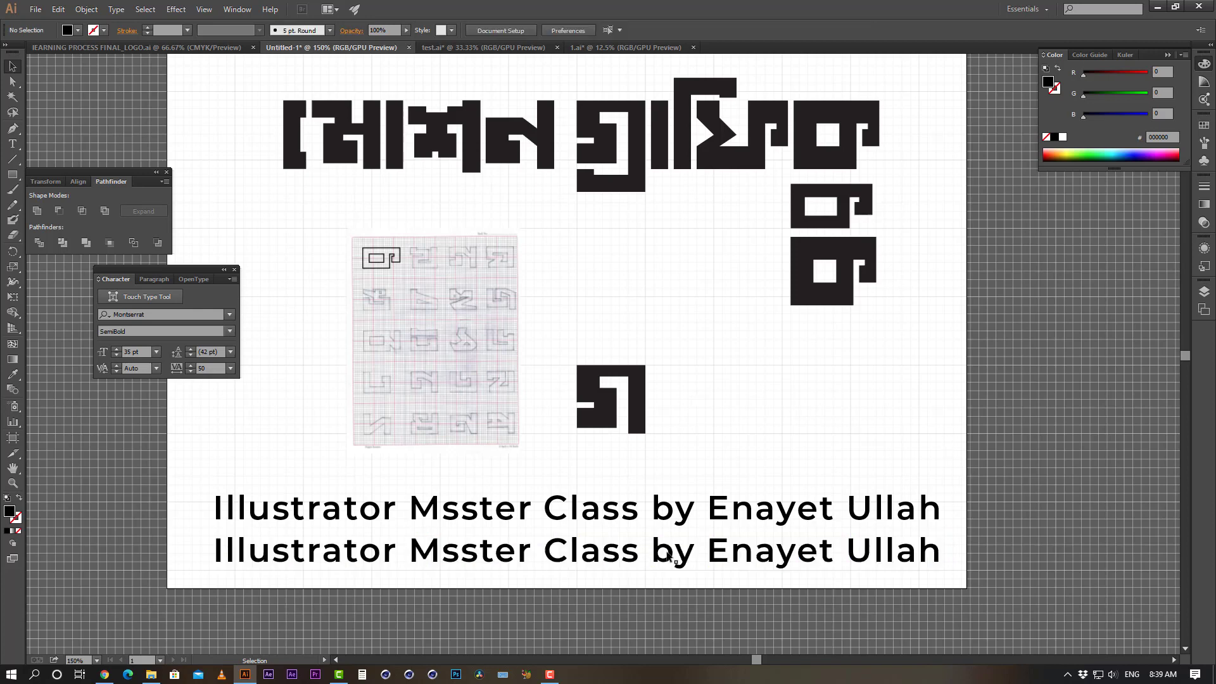
# Try to change the font of the outlined copy
pyautogui.click(670, 558)
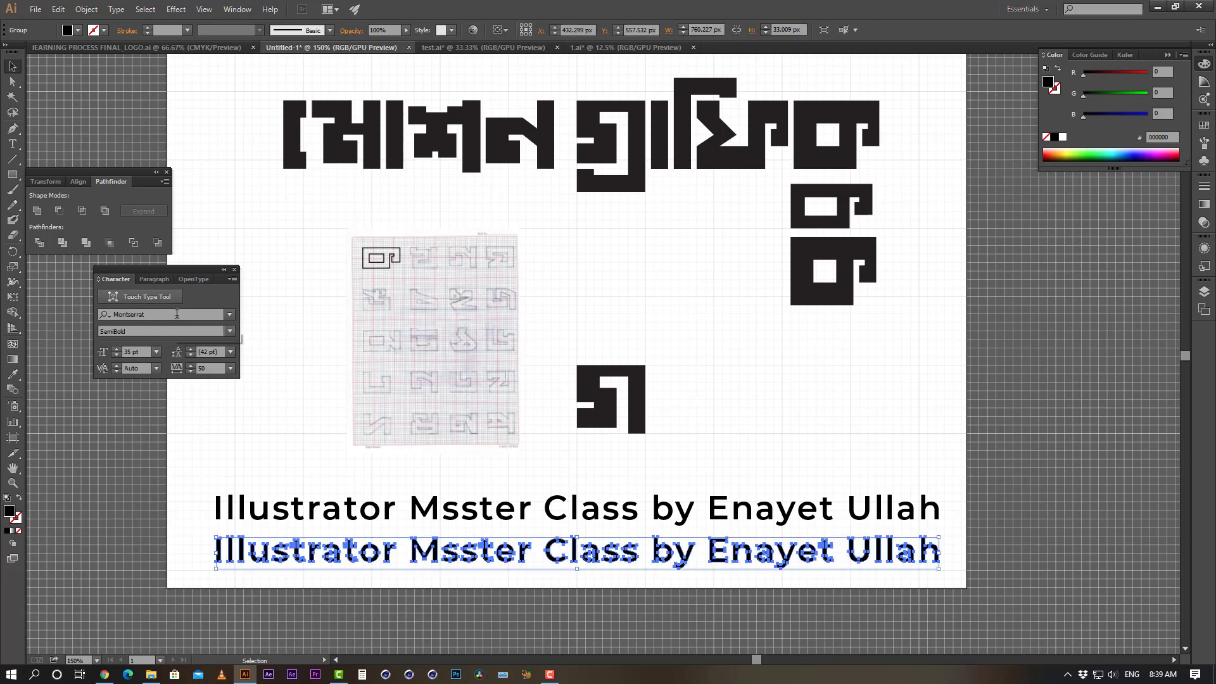
pyautogui.click(229, 314)
pyautogui.click(148, 470)
pyautogui.click(853, 442)
# Change the live text line's font to Kalpurush, and undo the font change
pyautogui.click(635, 518)
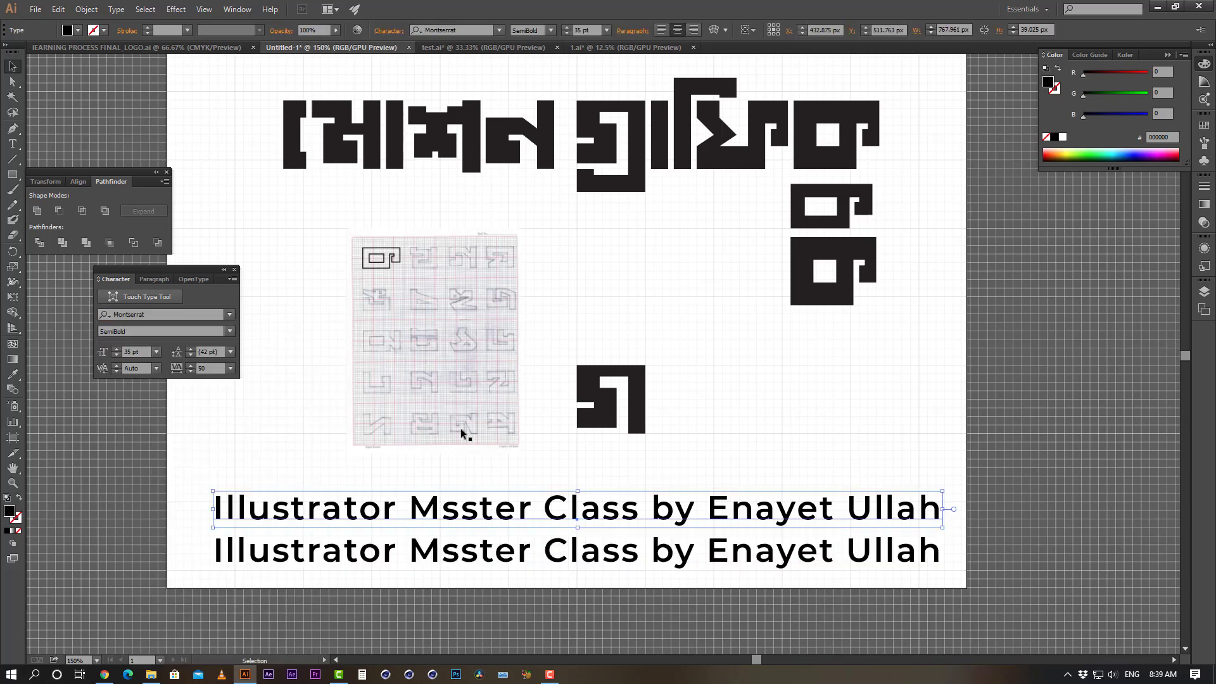
pyautogui.click(229, 314)
pyautogui.click(151, 379)
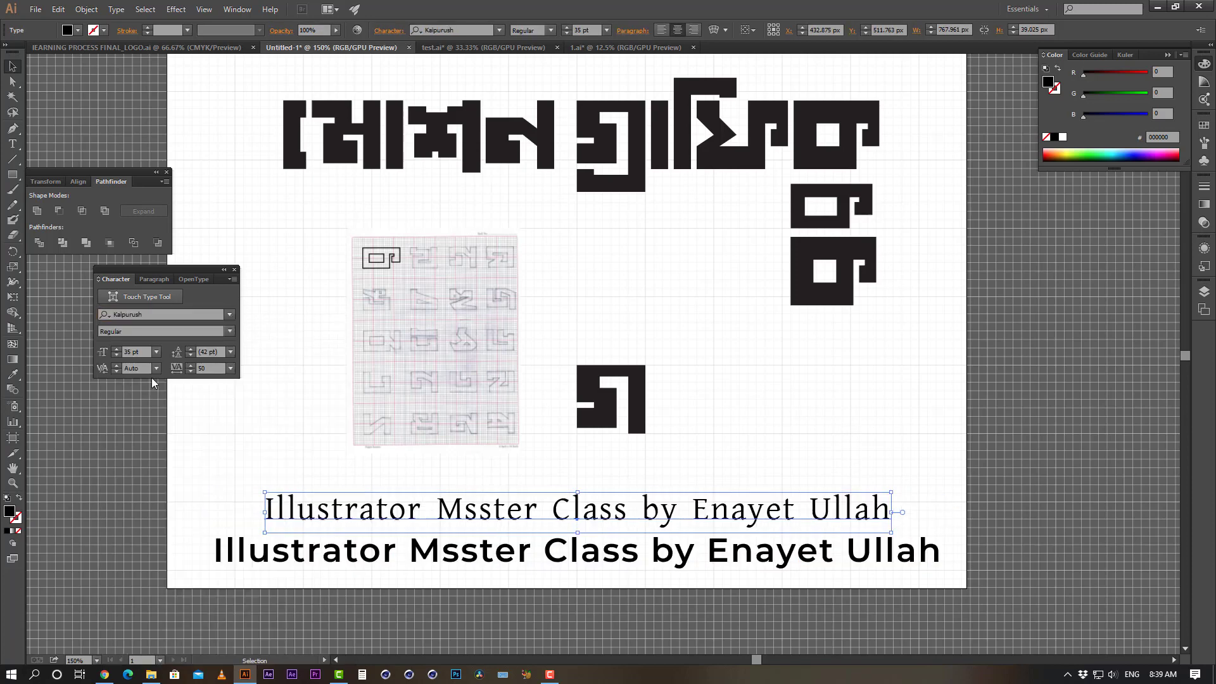
pyautogui.click(767, 436)
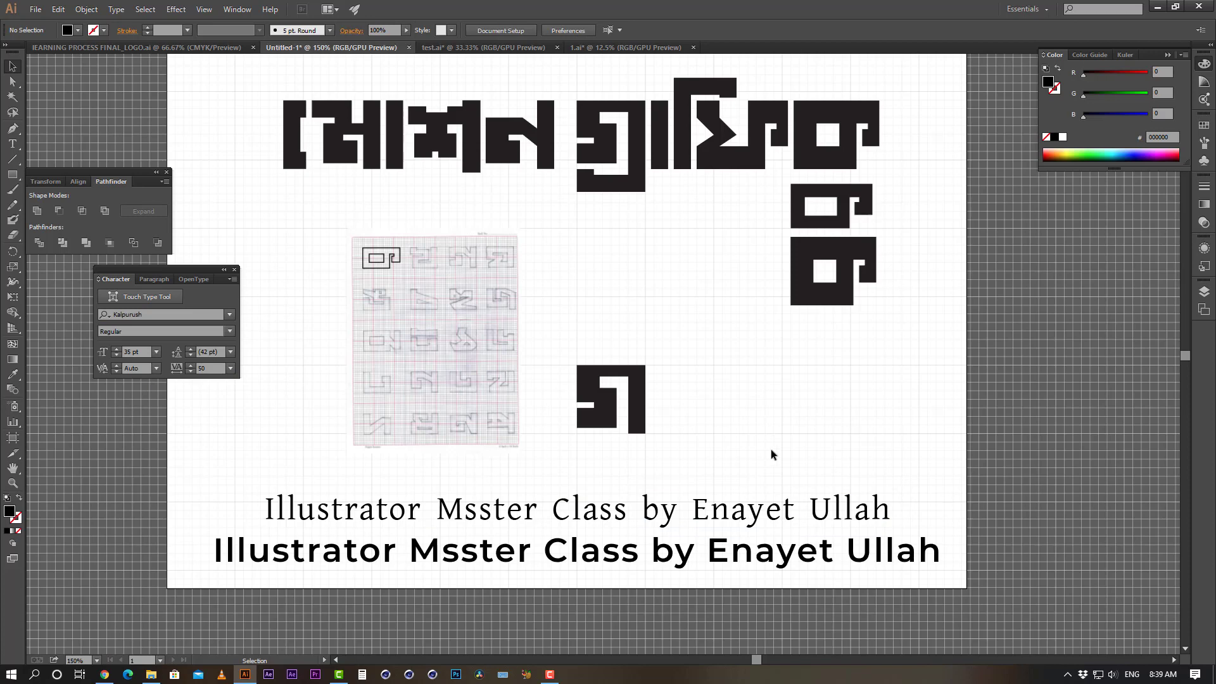
pyautogui.click(766, 509)
pyautogui.click(774, 483)
pyautogui.hotkey('ctrl', 'z')
pyautogui.click(747, 516)
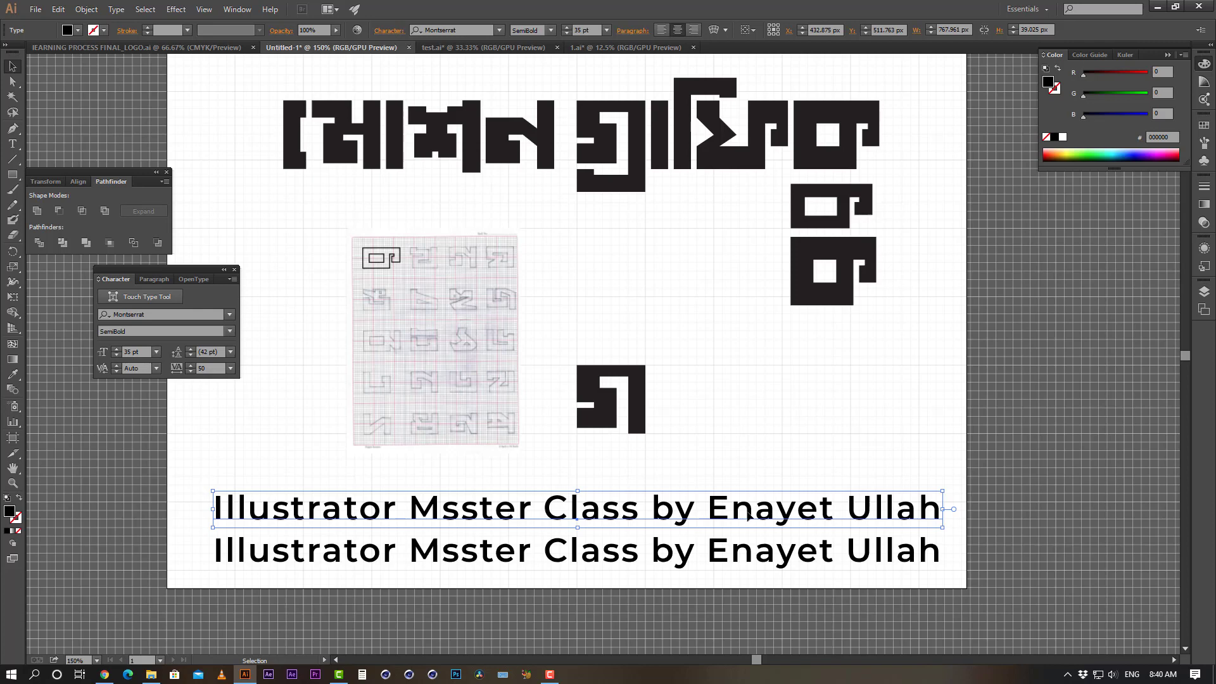
# Move the live text line slightly up and undo the move
pyautogui.moveTo(630, 511); pyautogui.dragTo(628, 477)
pyautogui.hotkey('ctrl', 'z')
pyautogui.click(636, 558)
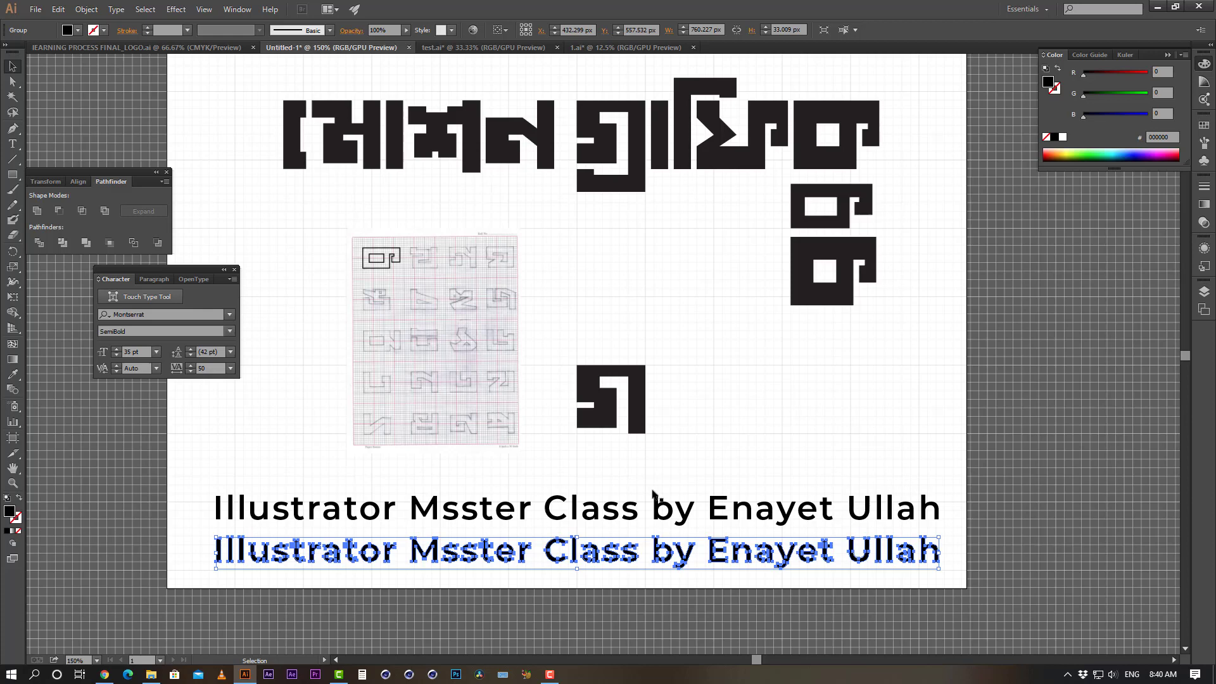
pyautogui.click(630, 512)
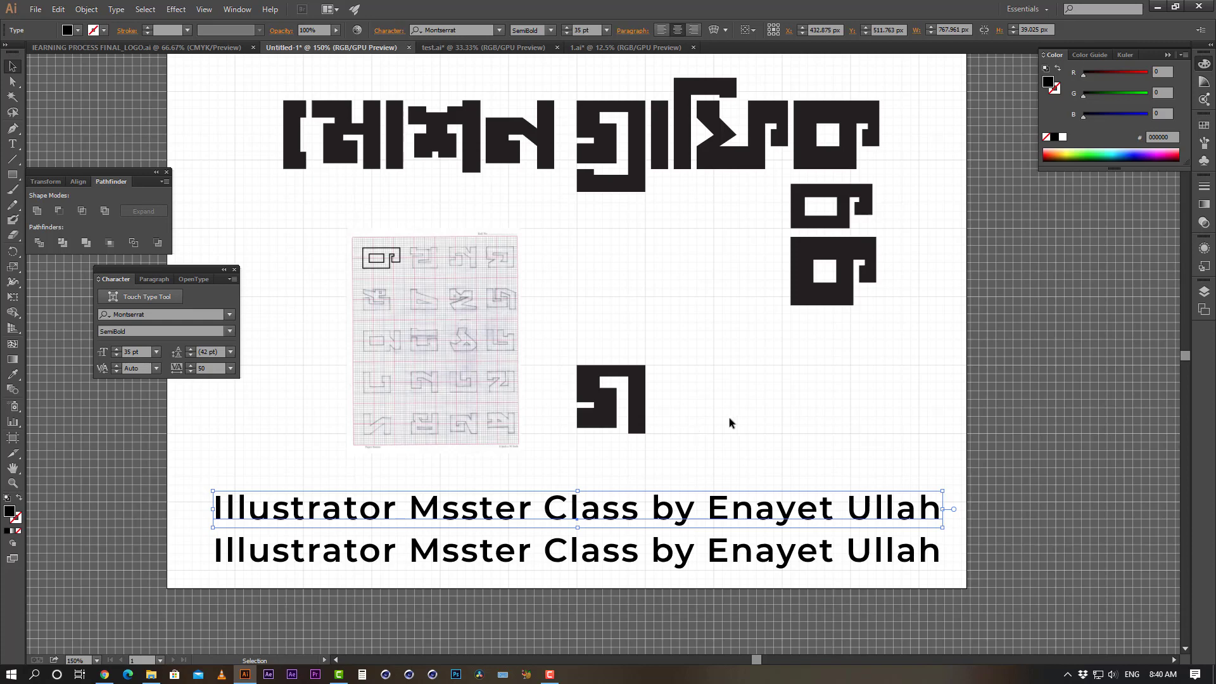
pyautogui.click(725, 471)
# Move the live text line up across the sketch sheet to about Y 332 px, away from the outlined copy
pyautogui.click(717, 516)
pyautogui.moveTo(717, 516); pyautogui.dragTo(716, 342)
pyautogui.hotkey('ctrl', 'shift', 'a')
pyautogui.click(714, 339)
pyautogui.hscroll(-3, 785, 426)
pyautogui.scroll(-2, 800, 348)
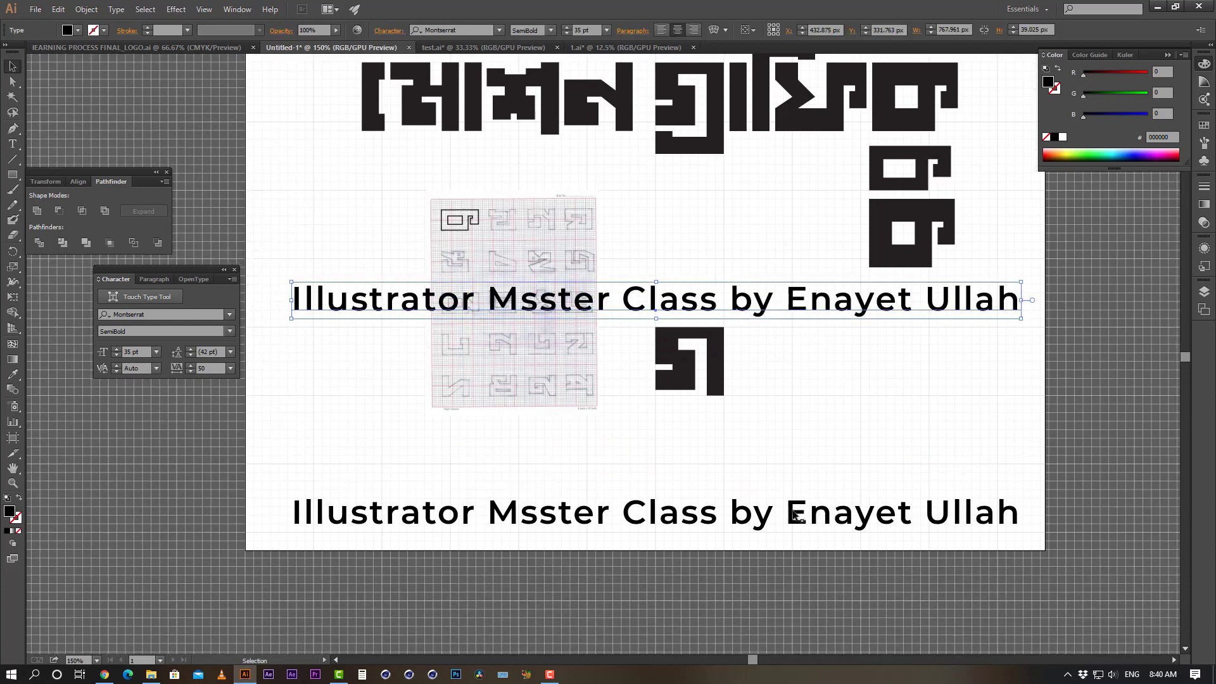
pyautogui.hotkey('ctrl', 'shift', 'a')
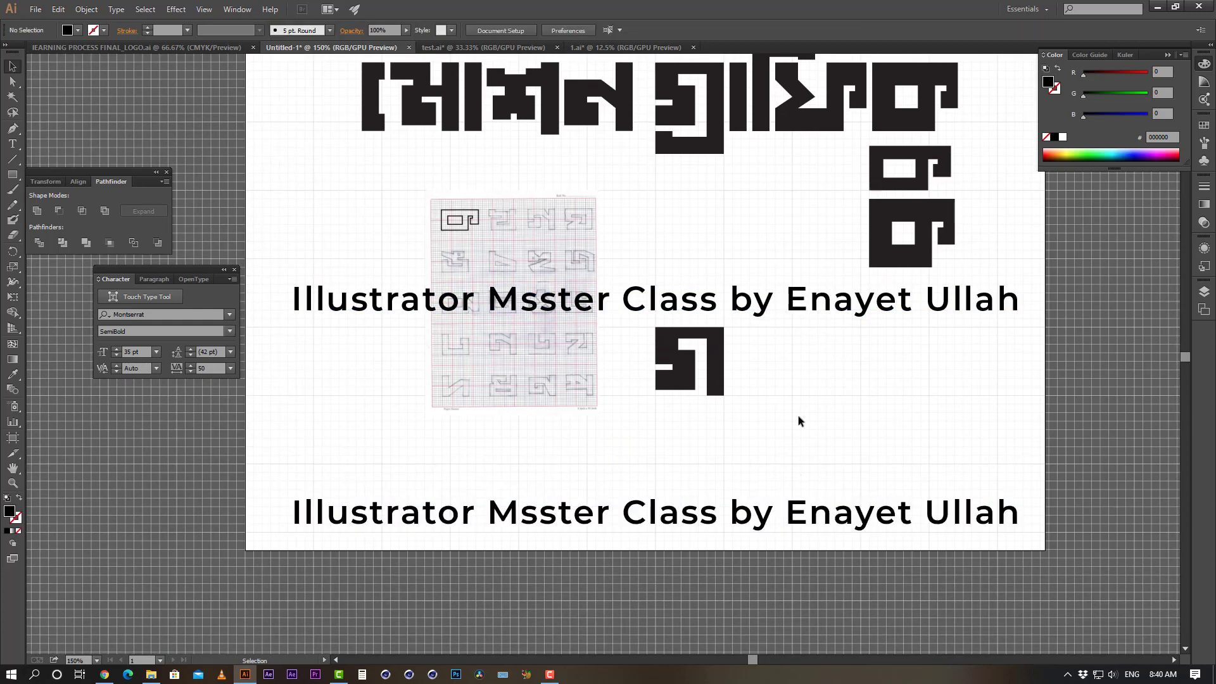
# Change the live text line's font to Kalpurush Regular
pyautogui.click(796, 306)
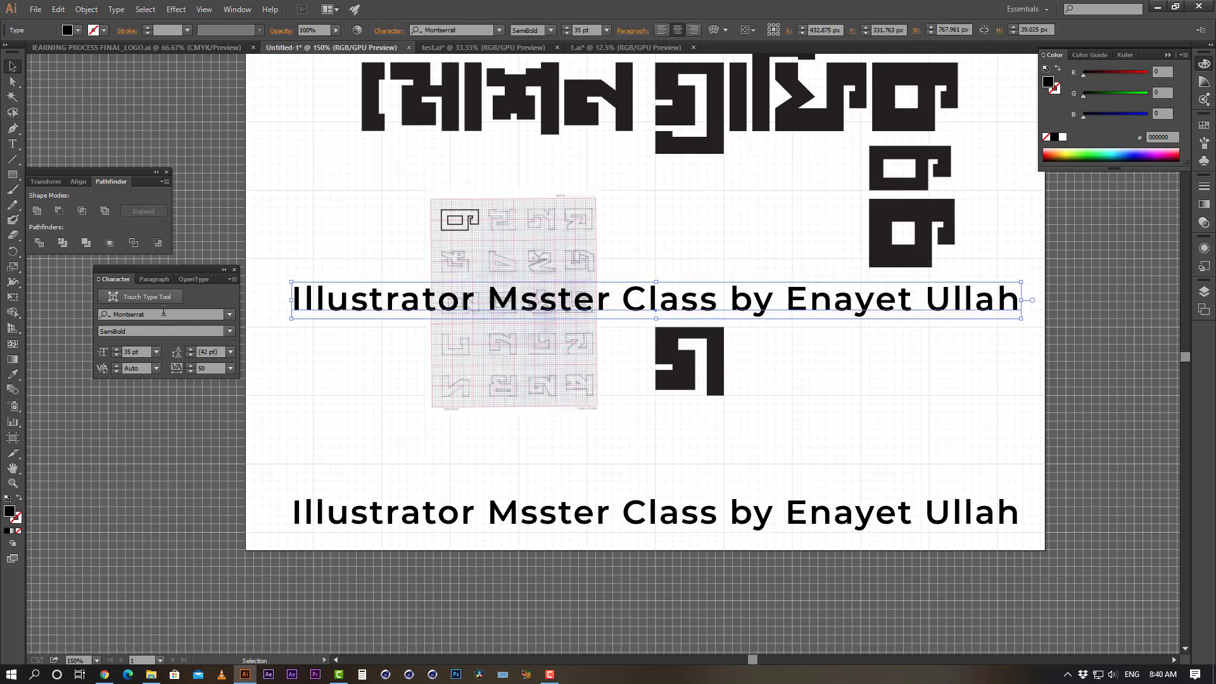
pyautogui.click(229, 314)
pyautogui.click(169, 385)
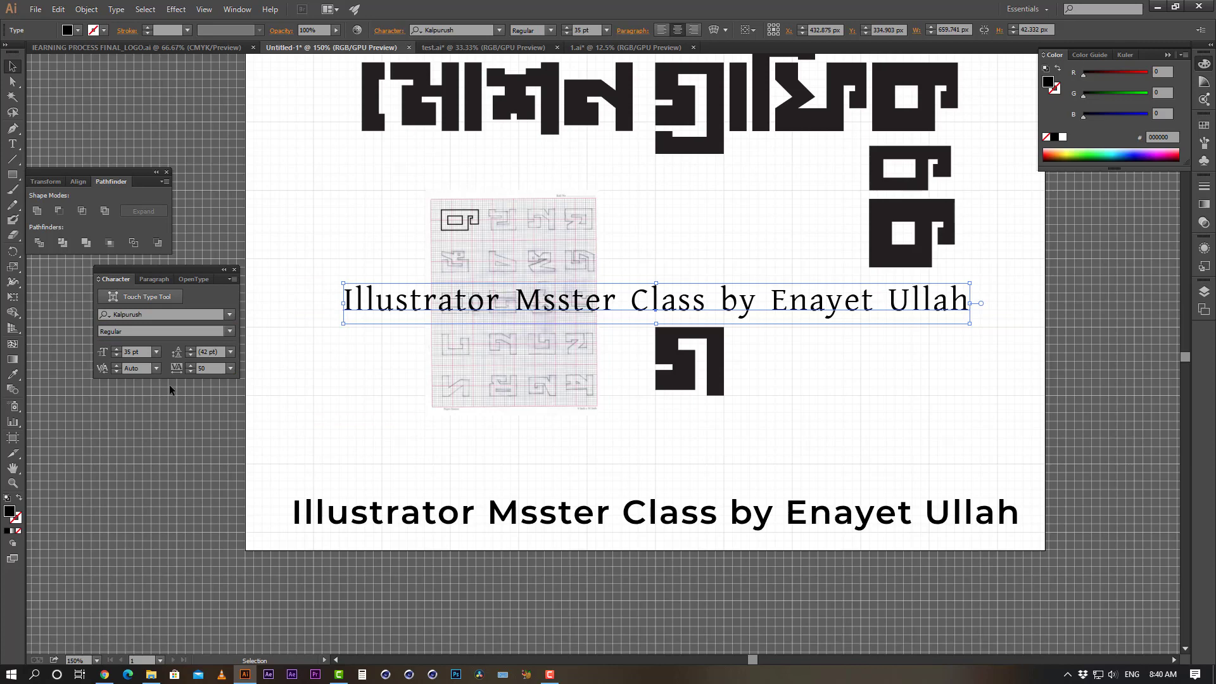
pyautogui.click(979, 423)
pyautogui.click(894, 306)
pyautogui.click(767, 523)
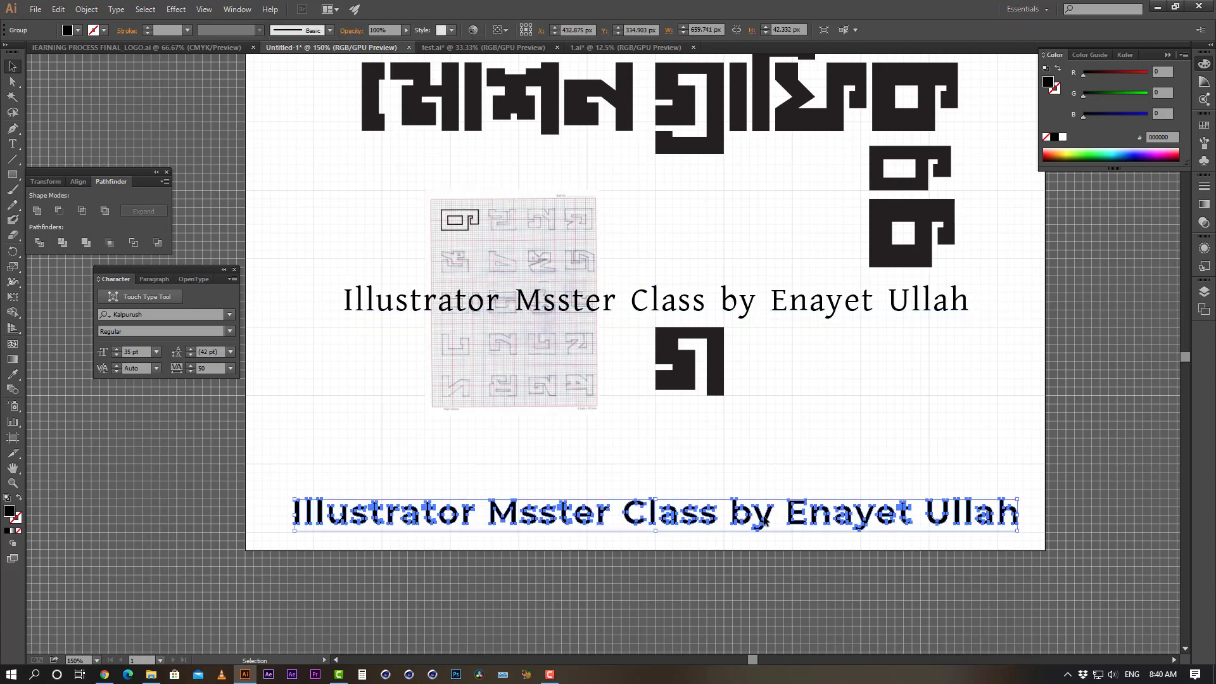
pyautogui.click(802, 443)
pyautogui.click(764, 529)
pyautogui.click(793, 453)
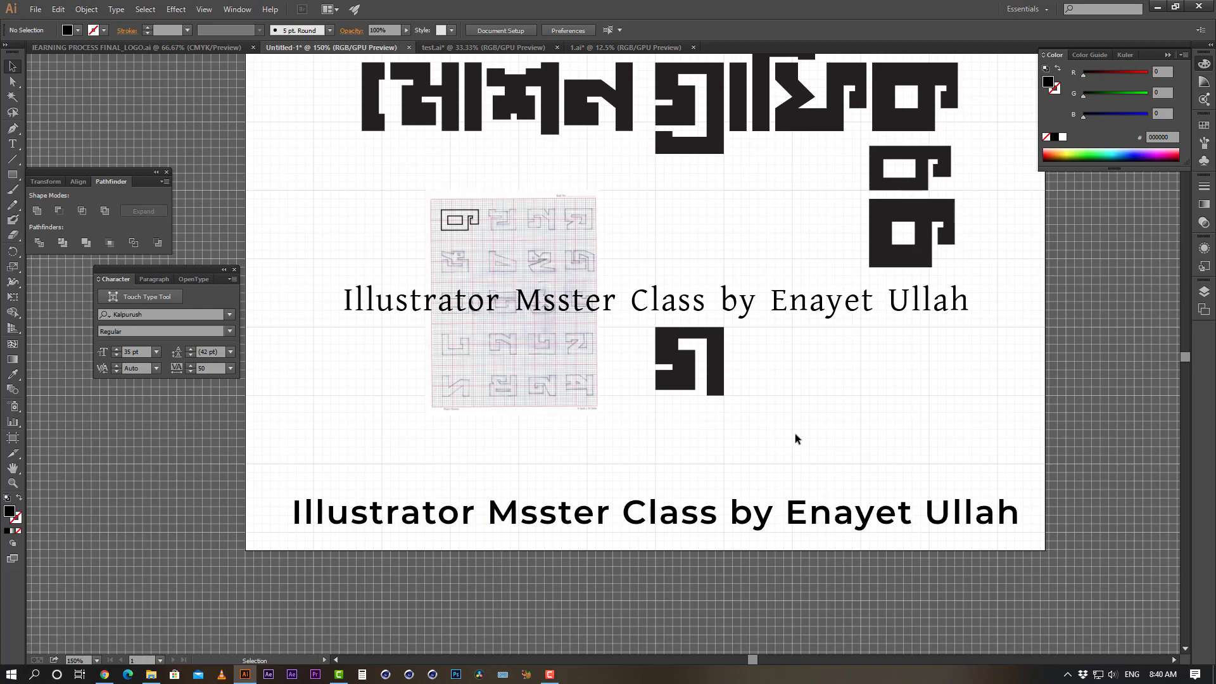
# Examine the Bengali headline letters and the live and outlined text lines by selecting and deselecting them
pyautogui.press('space')
pyautogui.moveTo(832, 189); pyautogui.dragTo(803, 315)
pyautogui.click(692, 232)
pyautogui.moveTo(675, 290); pyautogui.dragTo(692, 231)
pyautogui.click(671, 270)
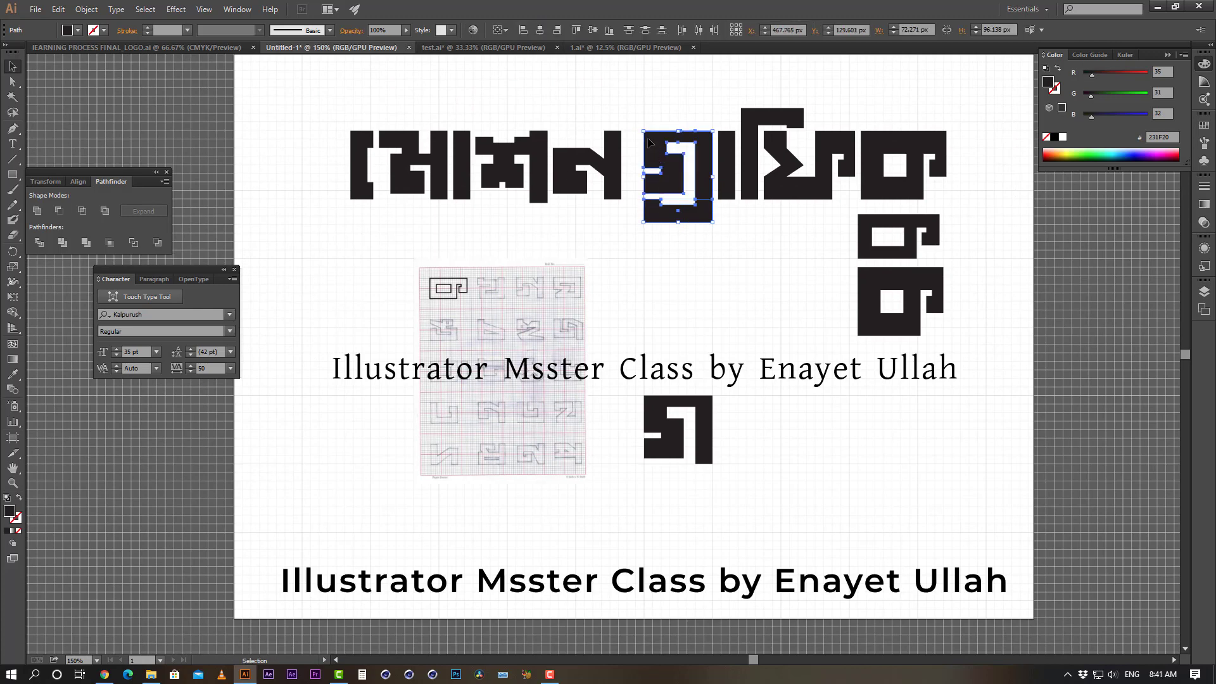
pyautogui.click(575, 162)
pyautogui.click(544, 160)
pyautogui.click(446, 235)
pyautogui.scroll(-3, 722, 519)
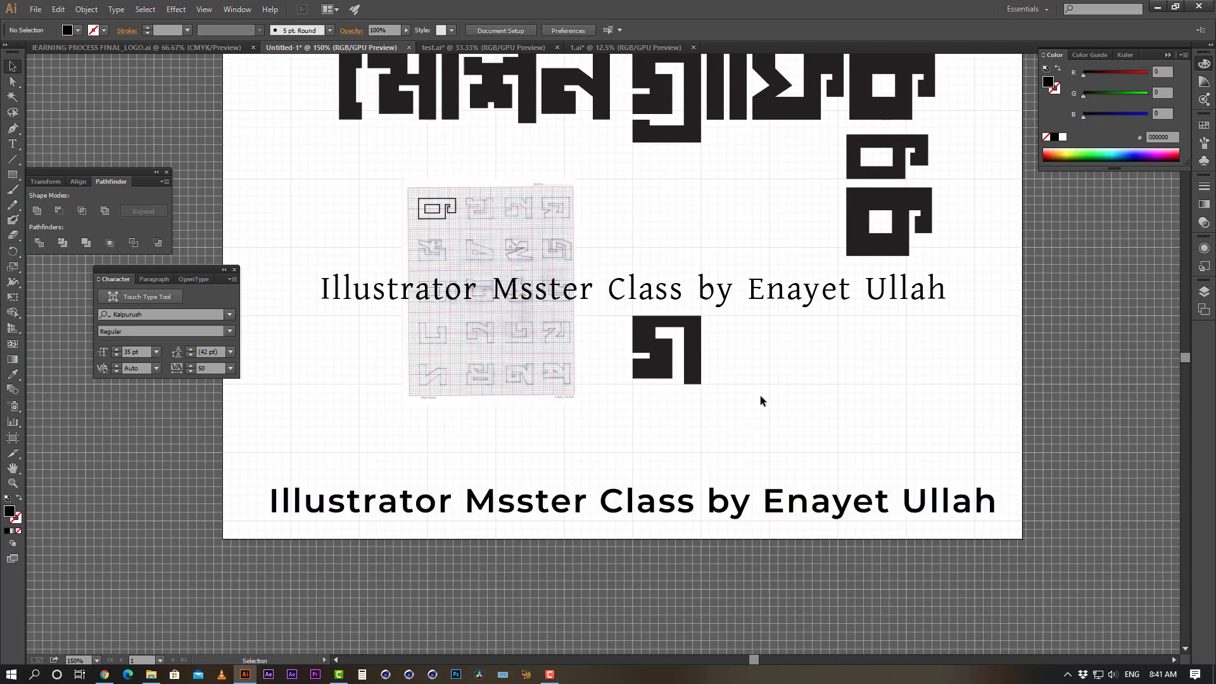
pyautogui.click(727, 296)
pyautogui.moveTo(726, 296); pyautogui.dragTo(727, 348)
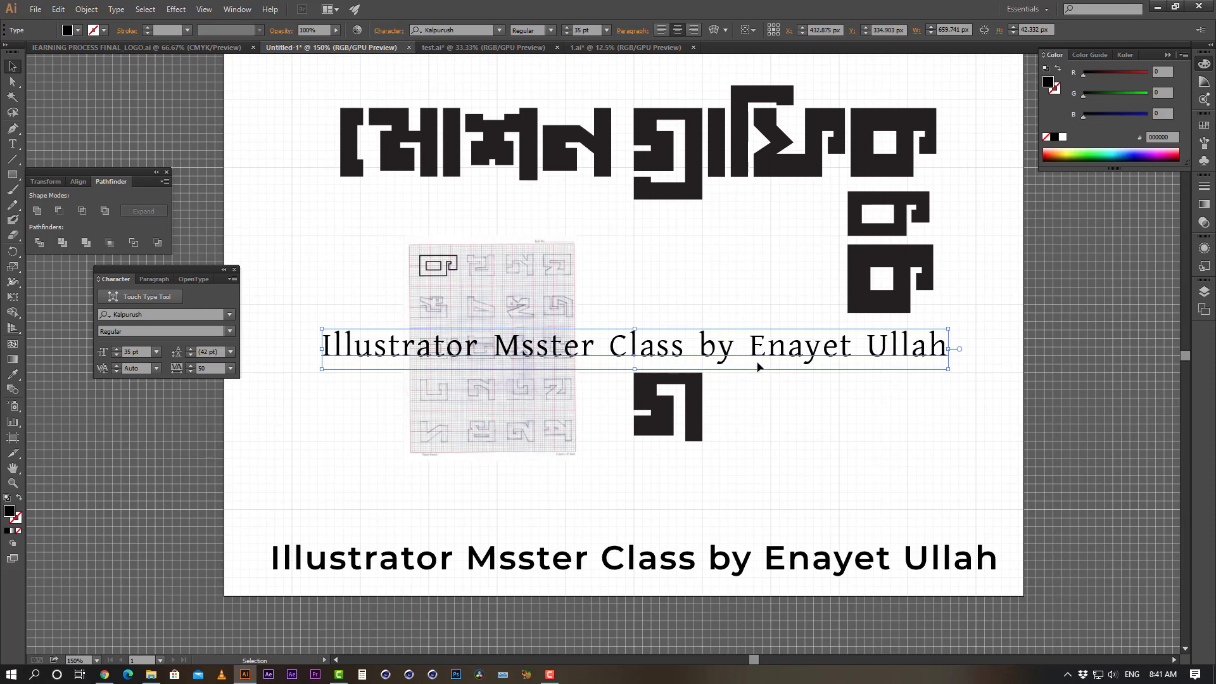
pyautogui.click(577, 520)
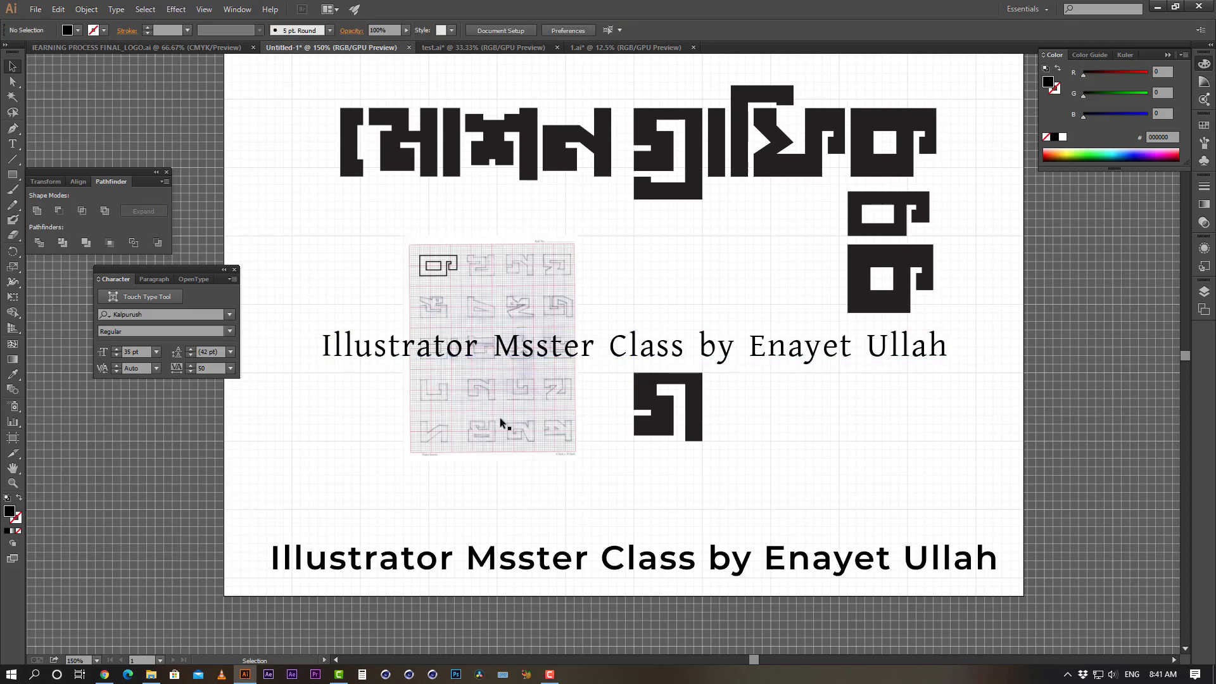
pyautogui.moveTo(654, 279); pyautogui.dragTo(652, 307)
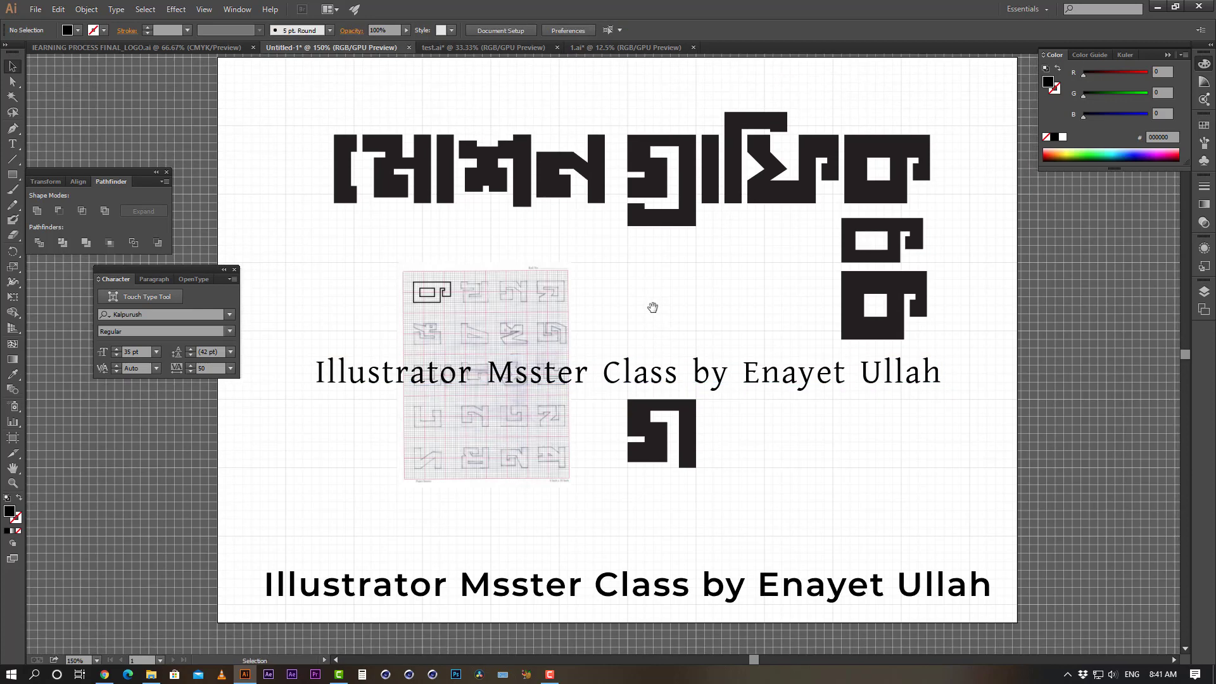
pyautogui.click(630, 377)
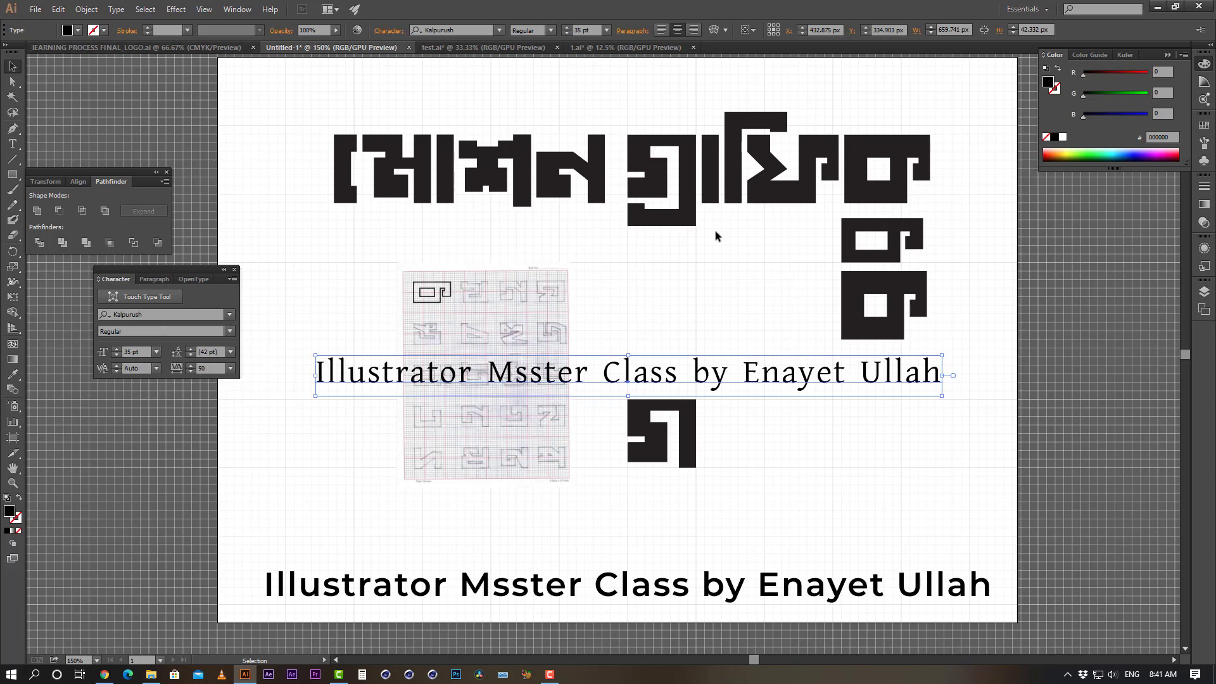
pyautogui.click(685, 278)
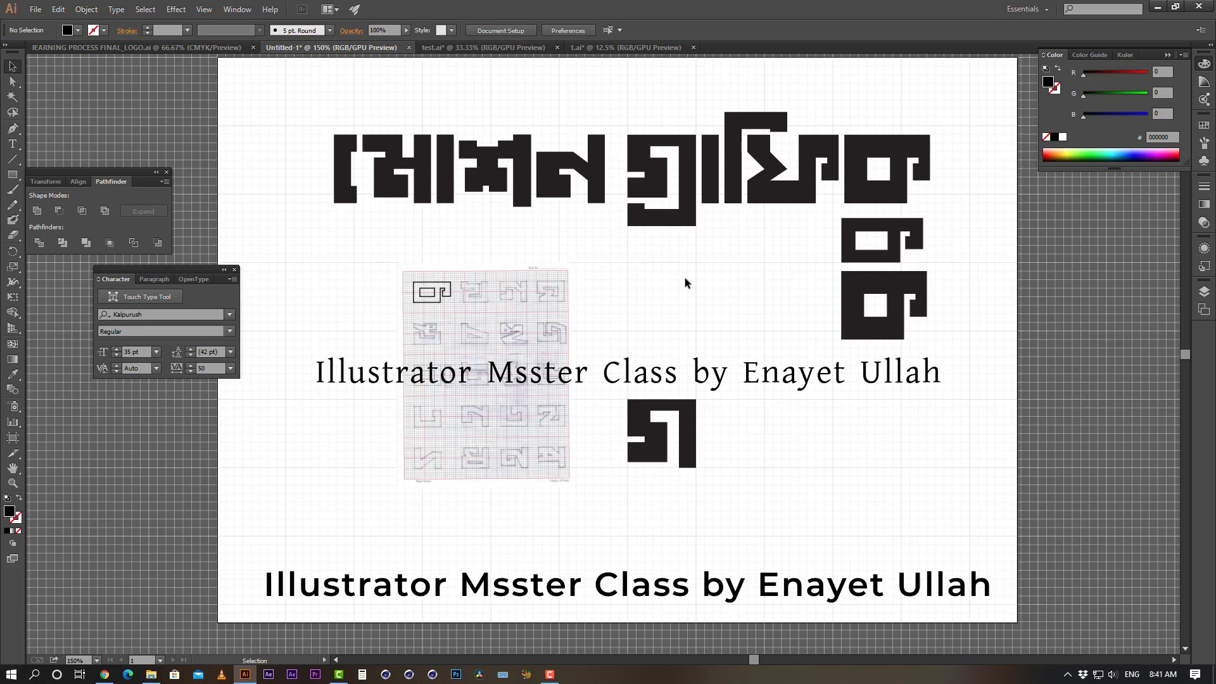
# Review the file formats offered for exporting the artwork and close the export without saving a file
pyautogui.click(36, 9)
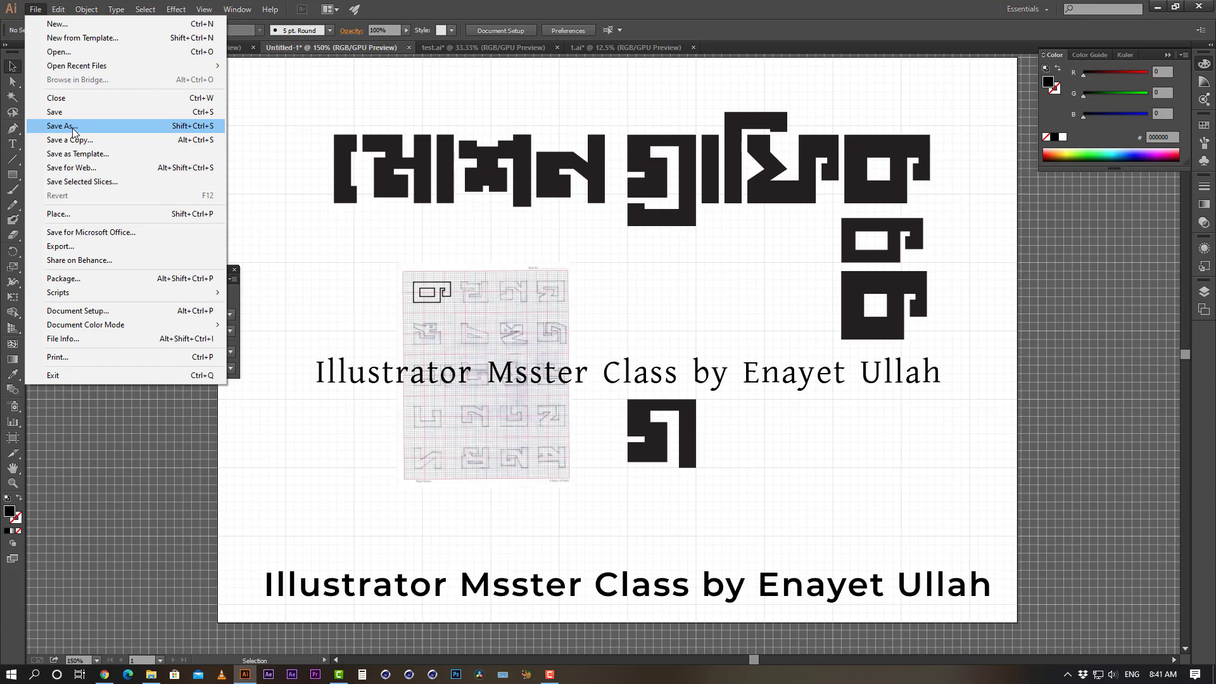
pyautogui.click(549, 240)
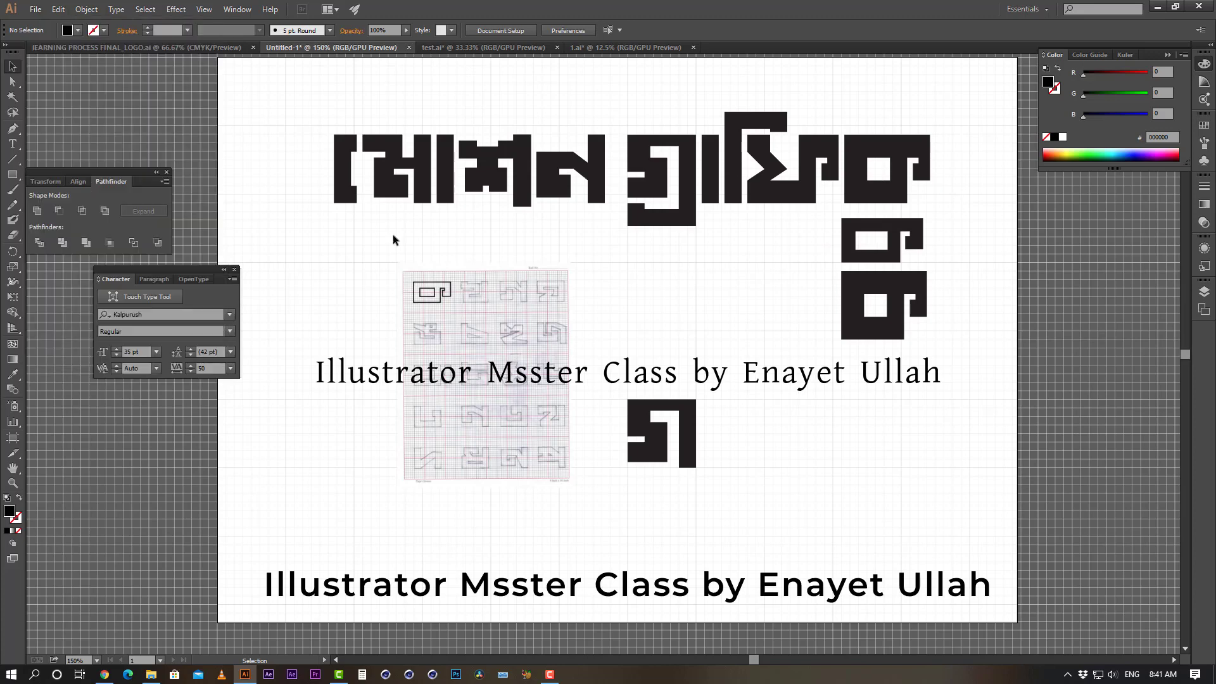
pyautogui.moveTo(283, 94); pyautogui.dragTo(990, 601)
pyautogui.click(226, 491)
pyautogui.click(36, 8)
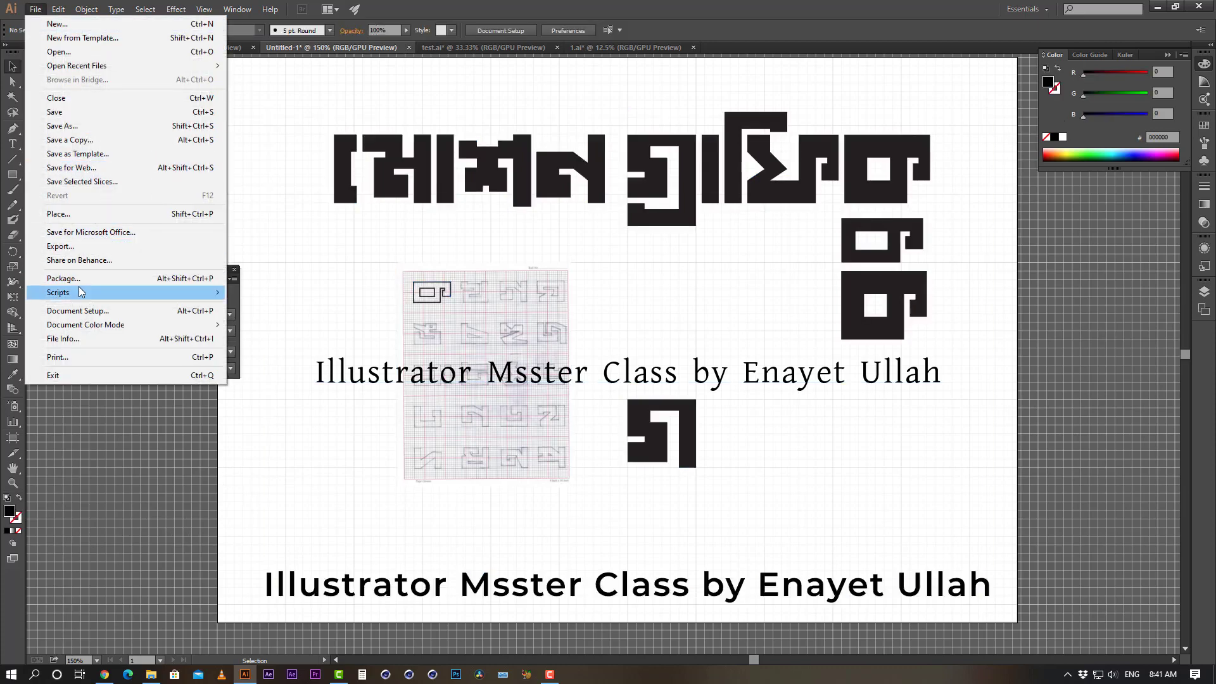
pyautogui.click(73, 246)
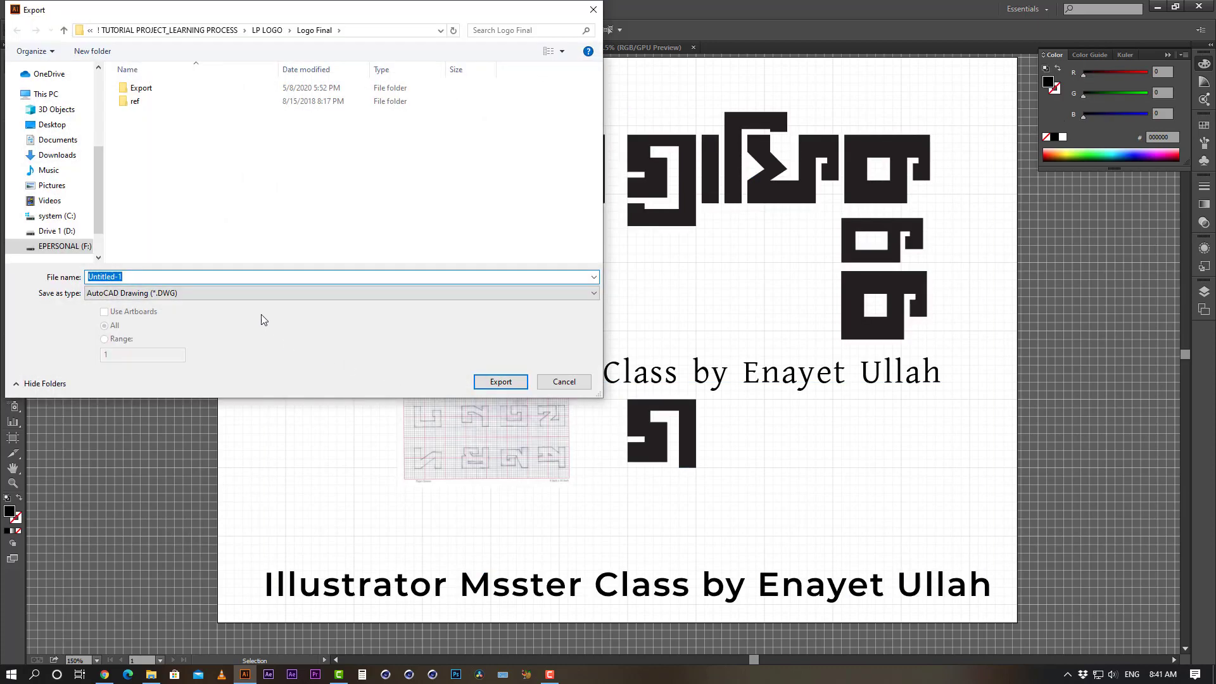
pyautogui.click(254, 293)
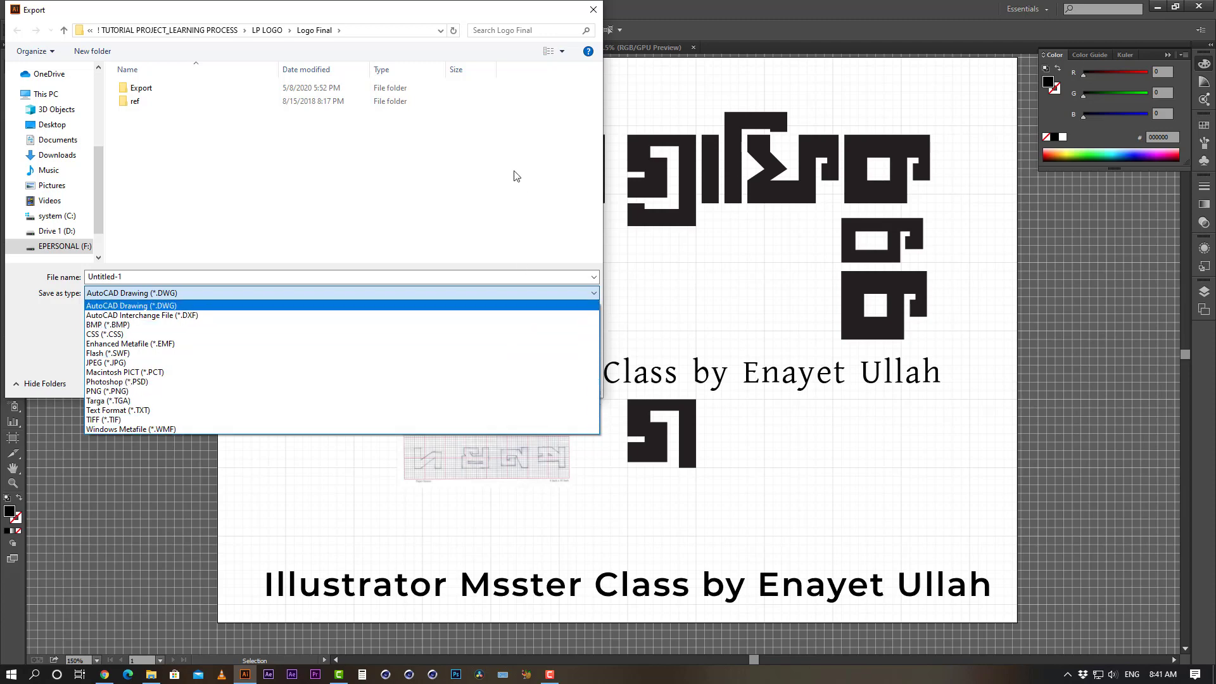
pyautogui.click(456, 157)
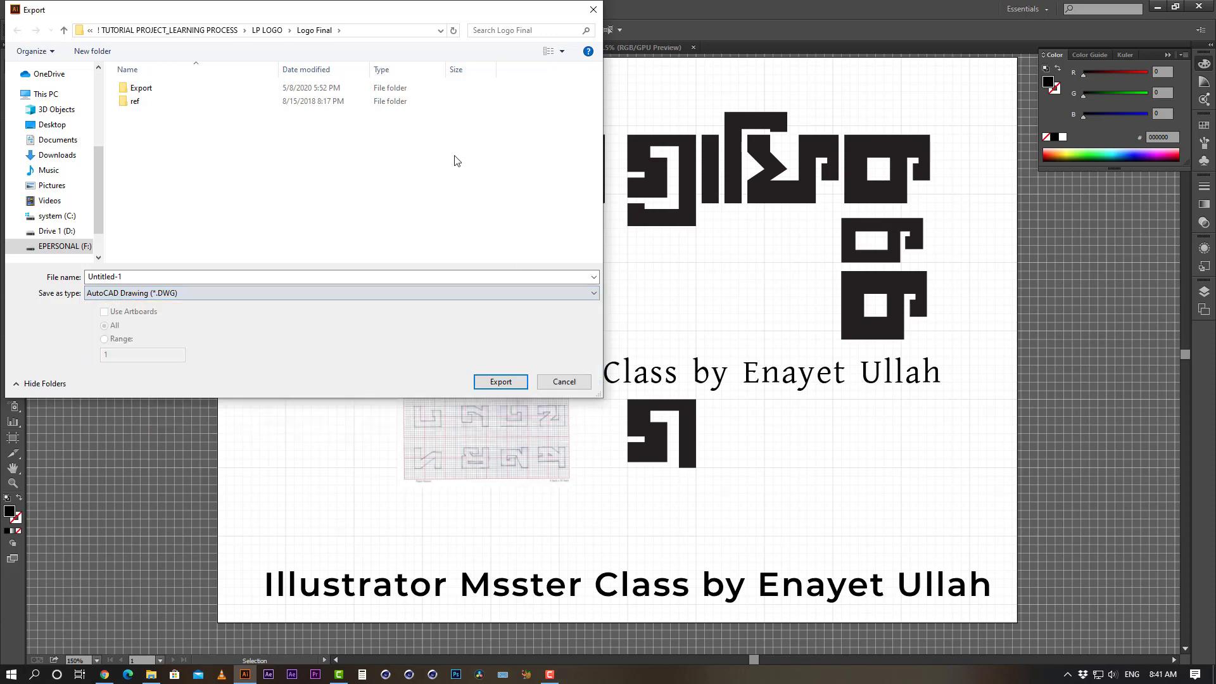
pyautogui.click(560, 383)
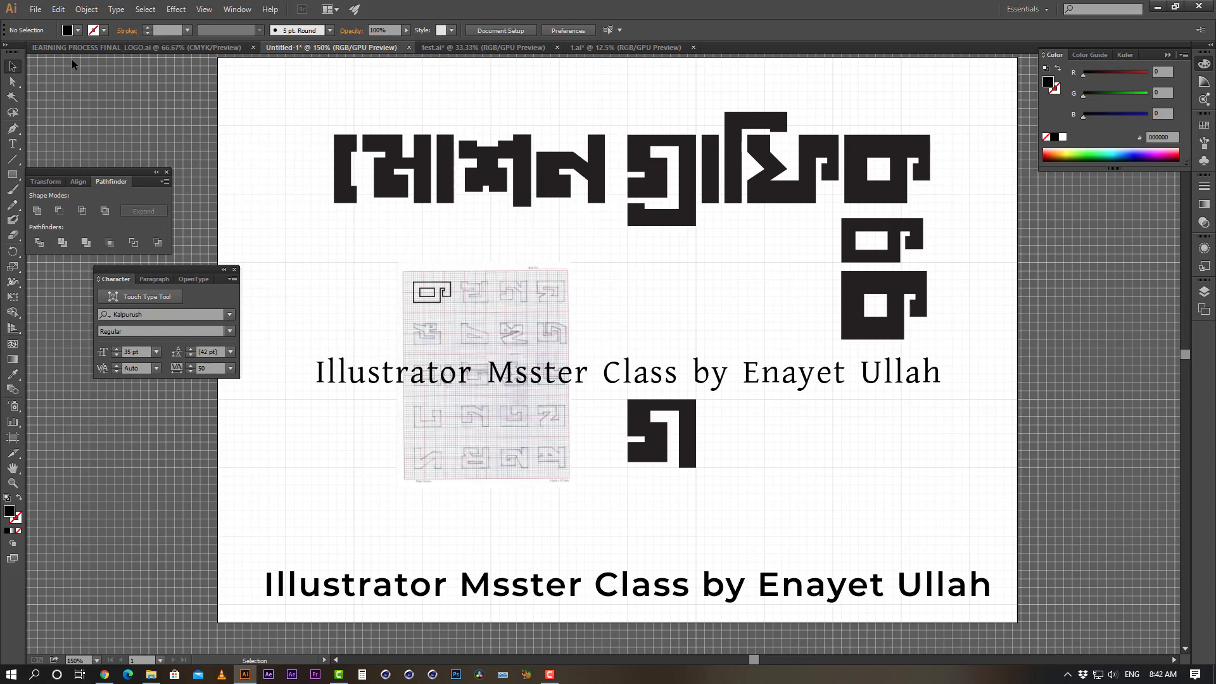
# Start saving the document and browse to the LP 2020 folder inside "! TUTORIAL PROJECT_LEARNING PROCESS"
pyautogui.click(35, 9)
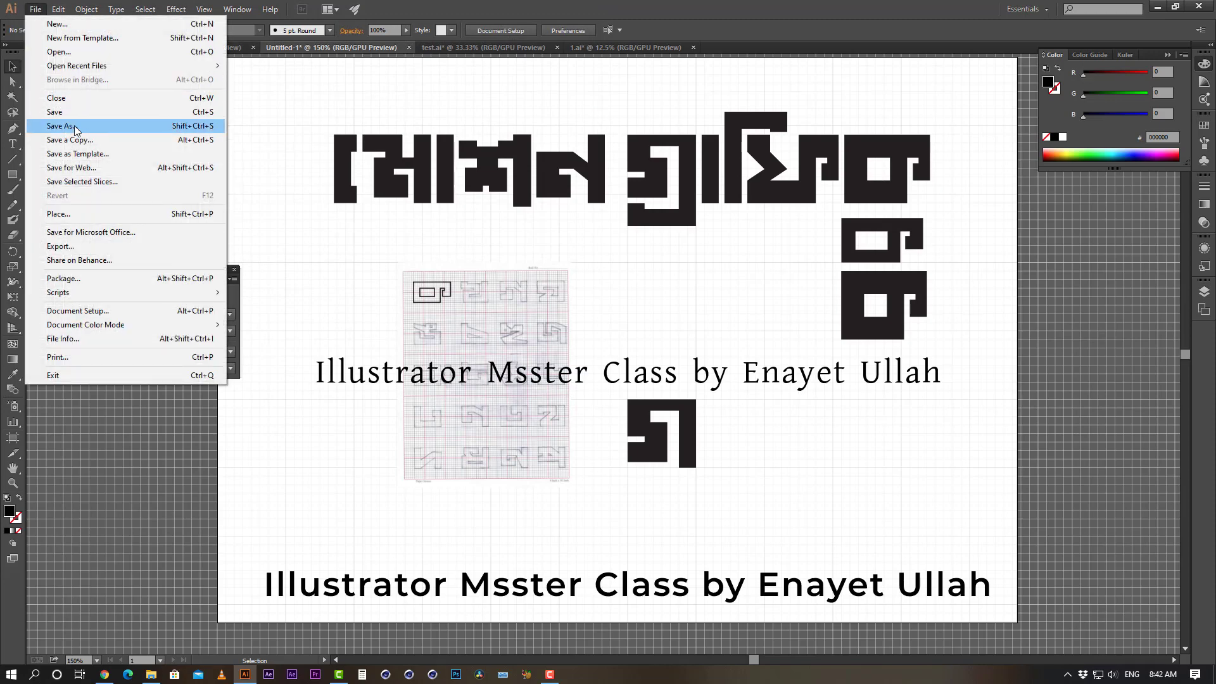
pyautogui.click(74, 113)
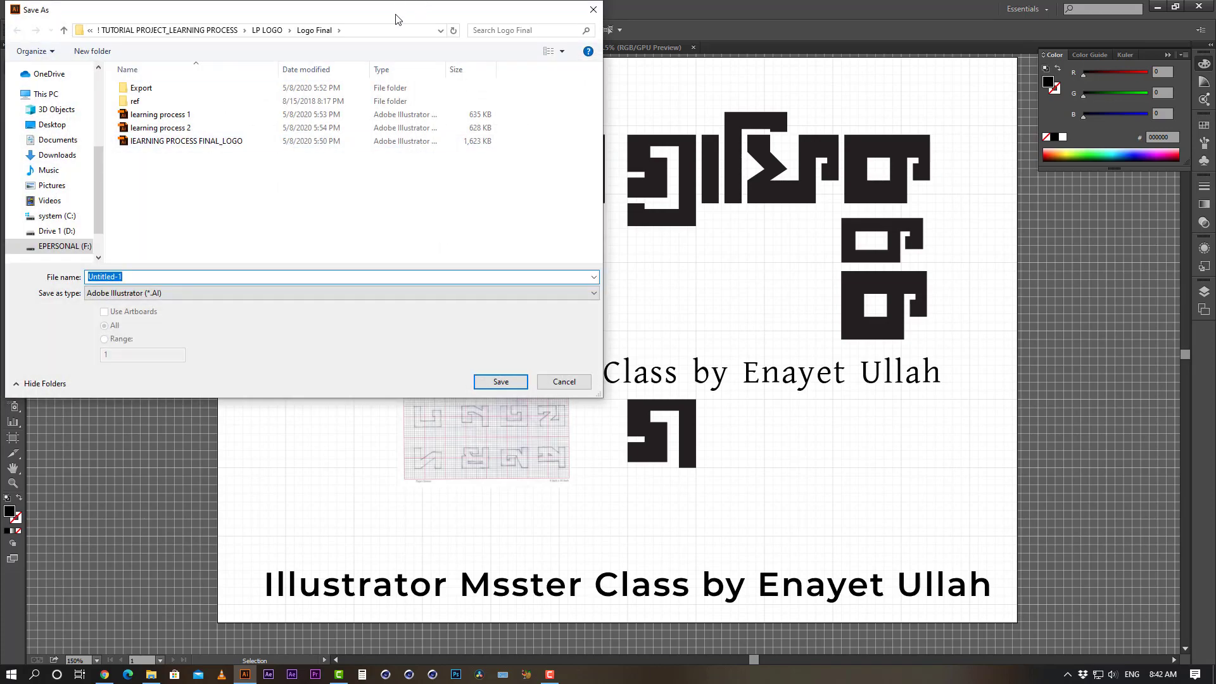
pyautogui.moveTo(391, 17); pyautogui.dragTo(676, 107)
pyautogui.click(546, 119)
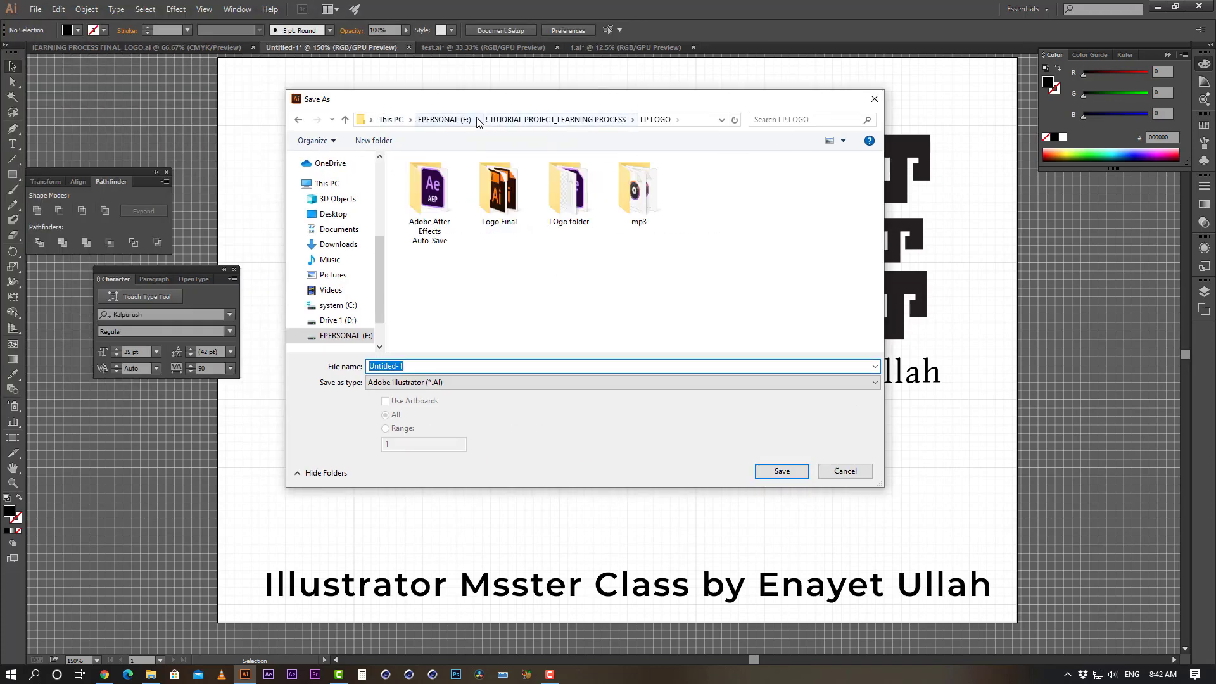
pyautogui.click(588, 120)
pyautogui.doubleClick(432, 298)
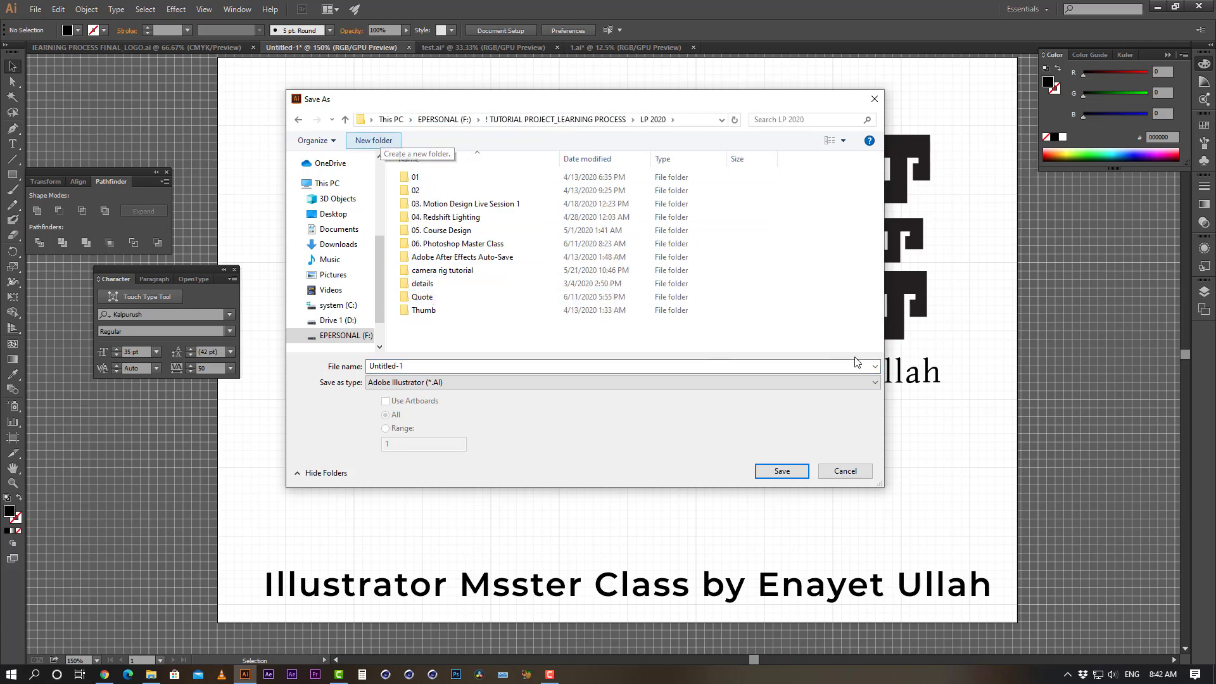
# Create a folder named "07. Illustrator Master Class" in LP 2020 and open it as the save location
pyautogui.click(374, 140)
pyautogui.write('07')
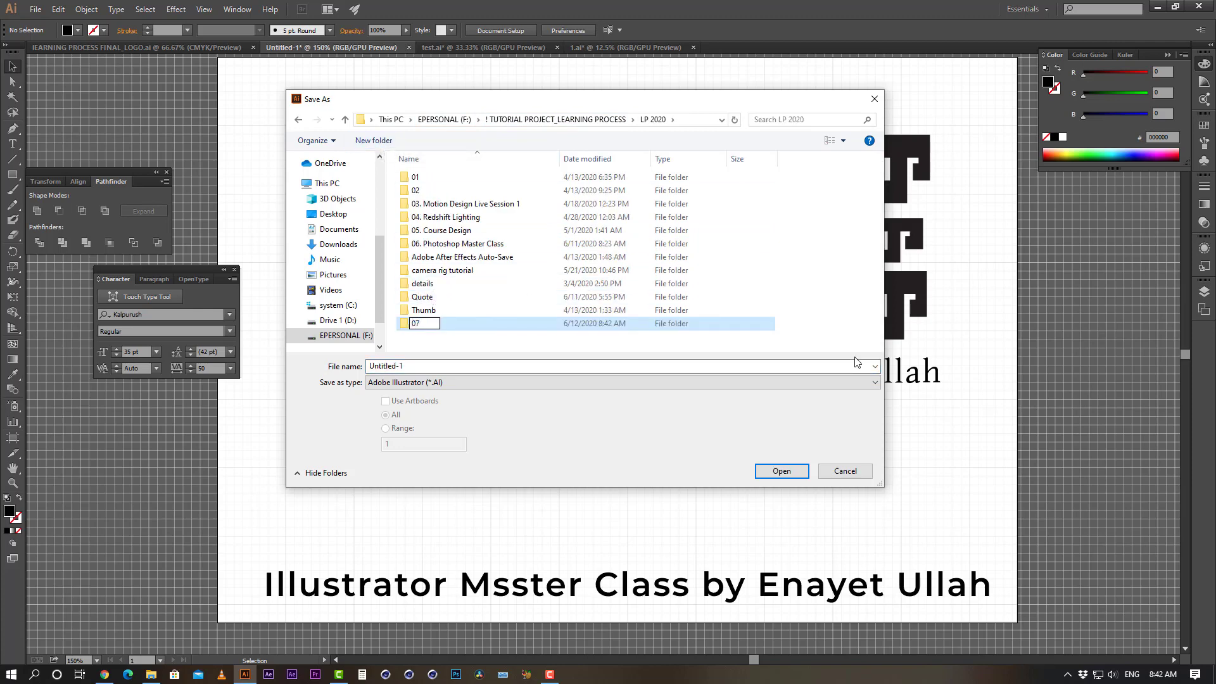
pyautogui.write('. Illustrator Master CVa')
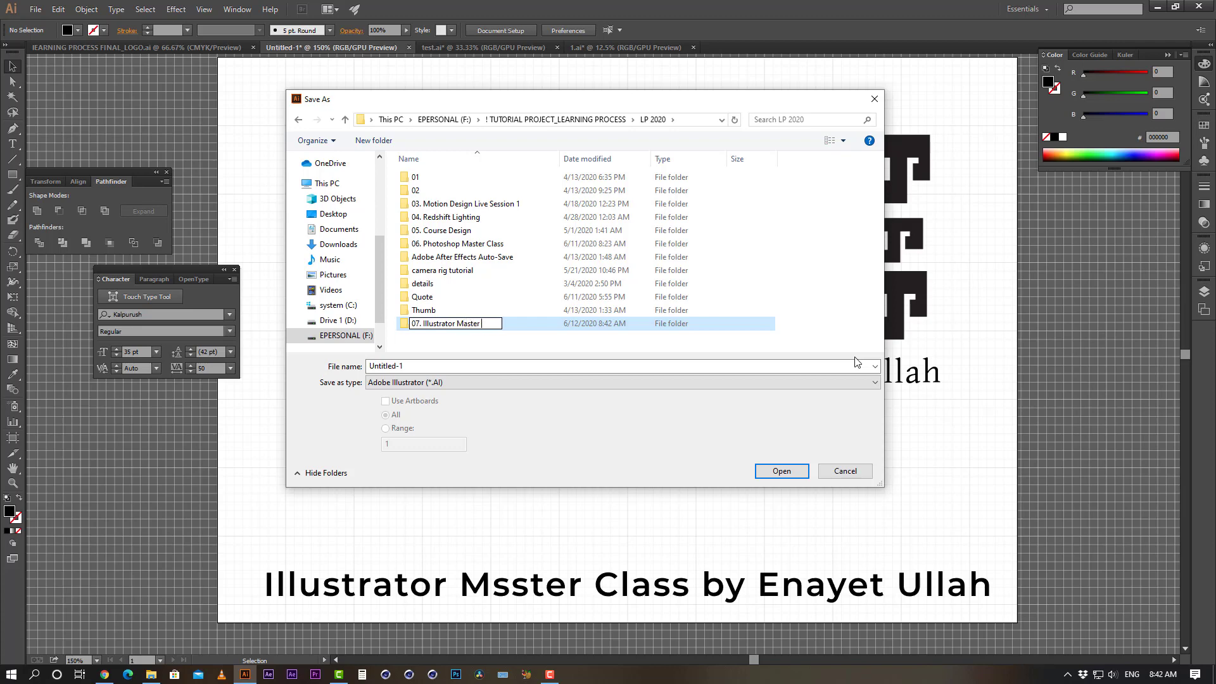
pyautogui.press('BackSpace')
pyautogui.press('BackSpace')
pyautogui.write('lass')
pyautogui.hotkey('shift', 'Left')
pyautogui.hotkey('shift', 'Left')
pyautogui.hotkey('shift', 'Left')
pyautogui.hotkey('shift', 'Left')
pyautogui.hotkey('shift', 'Left')
pyautogui.hotkey('shift', 'Left')
pyautogui.hotkey('shift', 'Left')
pyautogui.hotkey('shift', 'Left')
pyautogui.hotkey('shift', 'Left')
pyautogui.hotkey('shift', 'Left')
pyautogui.hotkey('shift', 'Left')
pyautogui.hotkey('shift', 'Left')
pyautogui.hotkey('shift', 'Left')
pyautogui.hotkey('shift', 'Left')
pyautogui.hotkey('shift', 'Left')
pyautogui.hotkey('shift', 'Left')
pyautogui.hotkey('shift', 'Left')
pyautogui.hotkey('shift', 'Left')
pyautogui.hotkey('shift', 'Left')
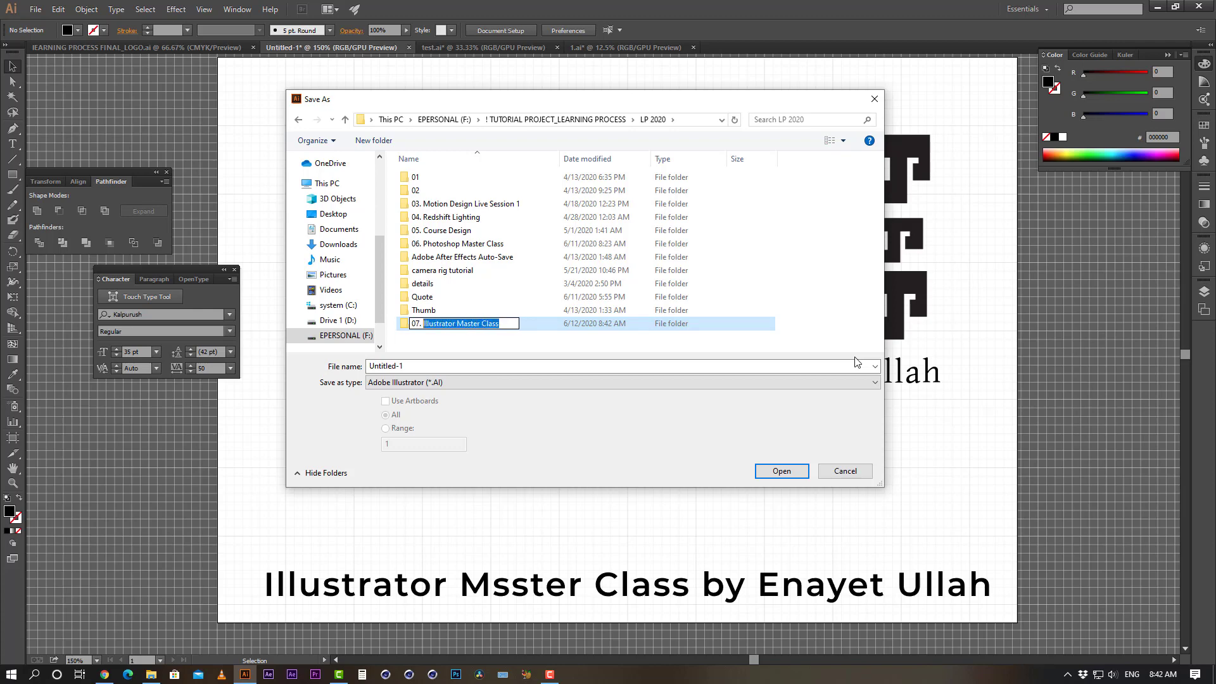
pyautogui.press('Return')
pyautogui.click(439, 326)
pyautogui.doubleClick(439, 326)
pyautogui.doubleClick(412, 365)
pyautogui.write('<!-- Generator: Adobe Illustrator 18.0.0, SVG Export Plug-In  -->')
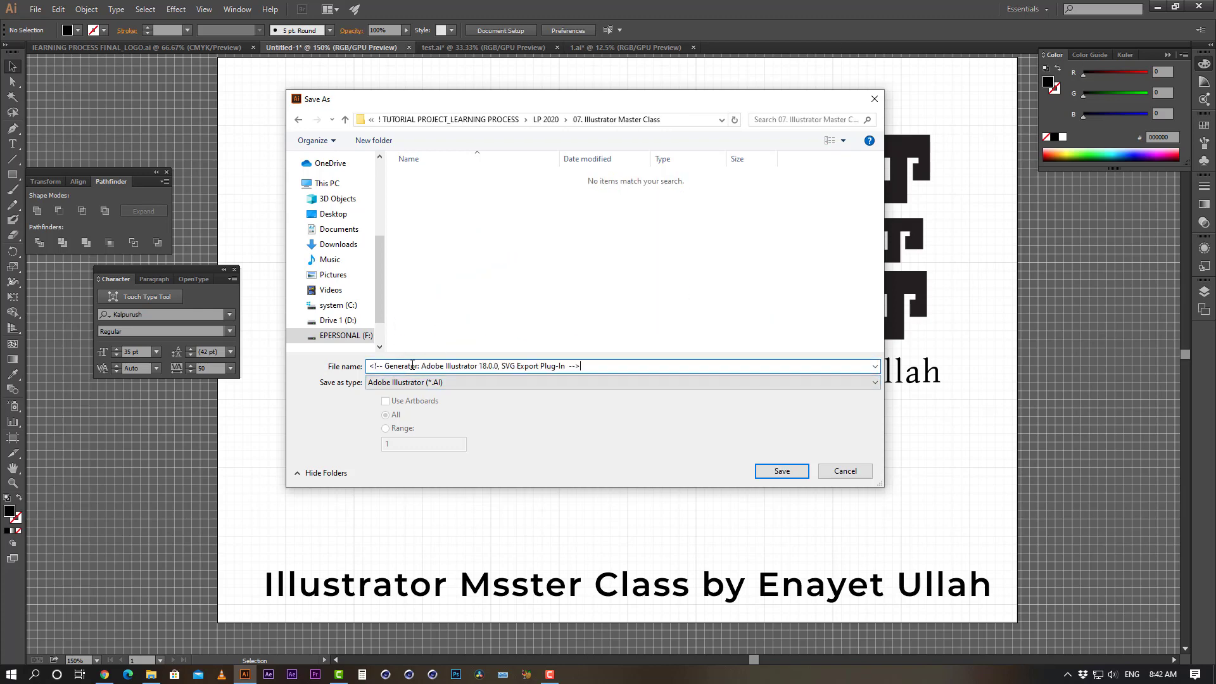
pyautogui.press('Return')
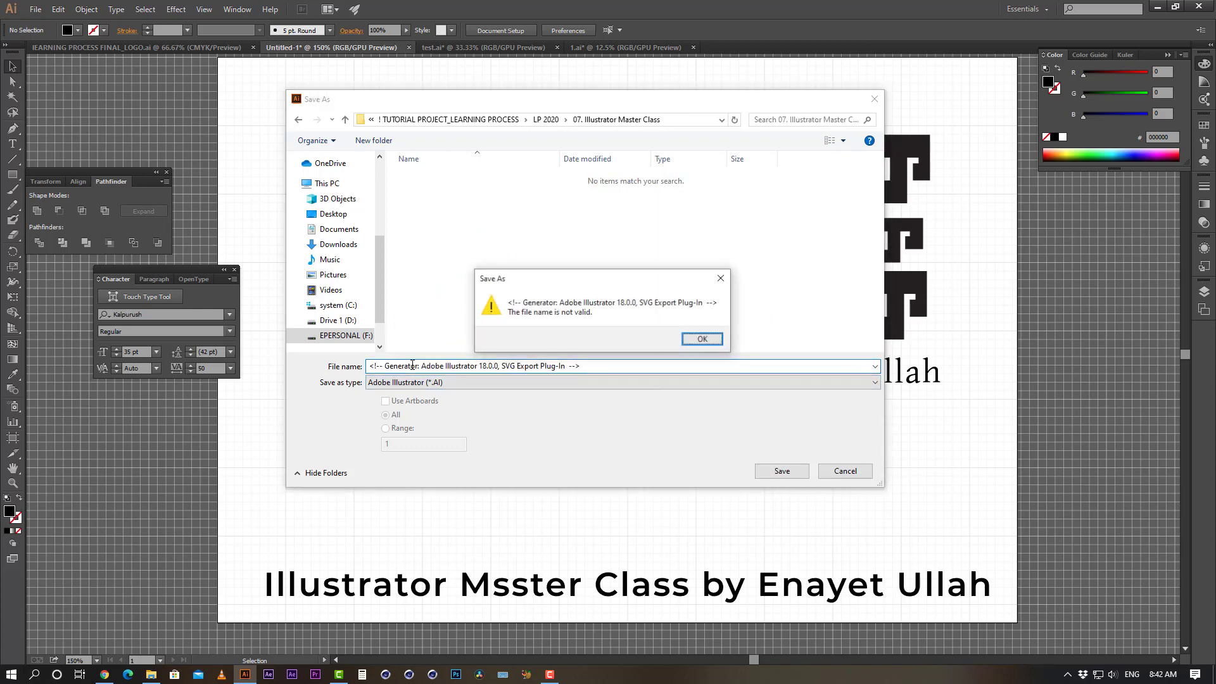
pyautogui.click(720, 278)
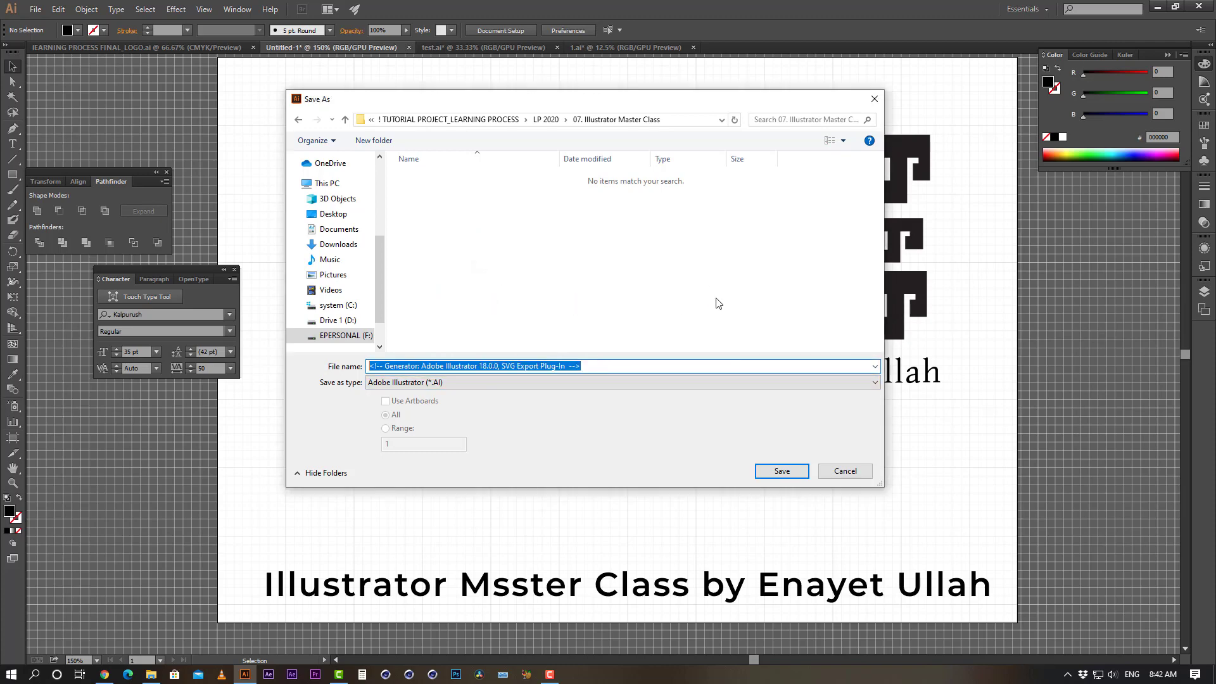
# Save the document as "Illustraotr Master Class" in Adobe Illustrator format, keeping the Illustrator CC version and default options
pyautogui.press('BackSpace')
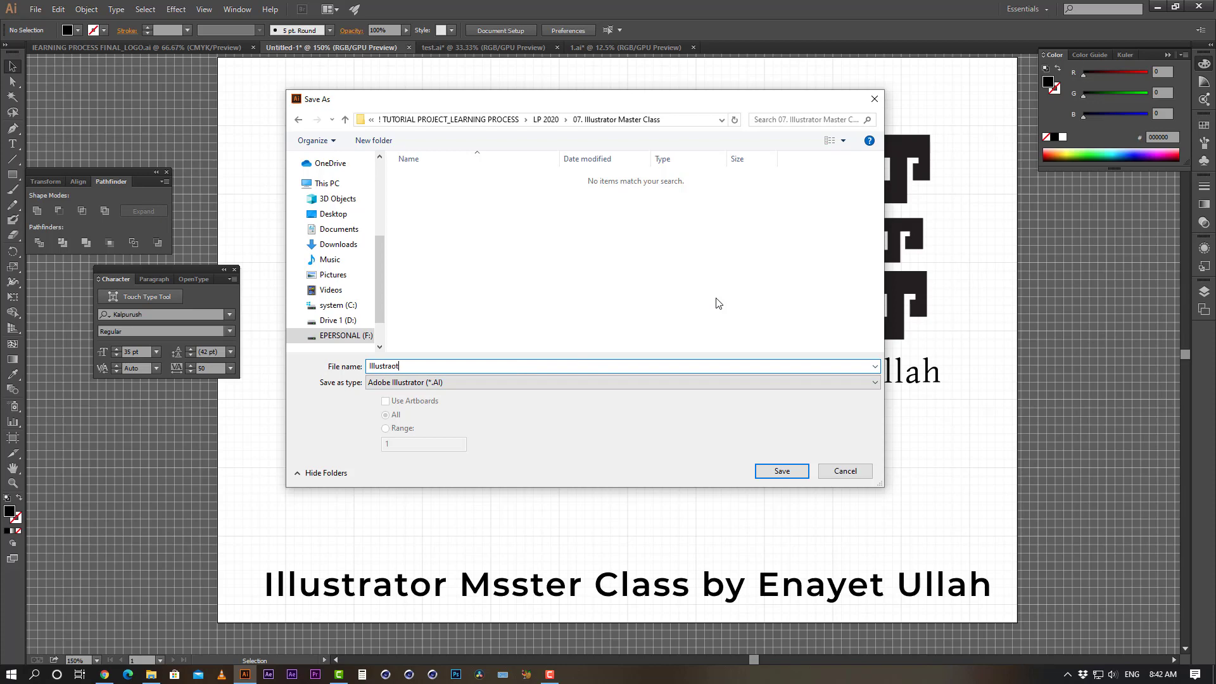
pyautogui.write('Illustraotr Master Class')
pyautogui.press('Return')
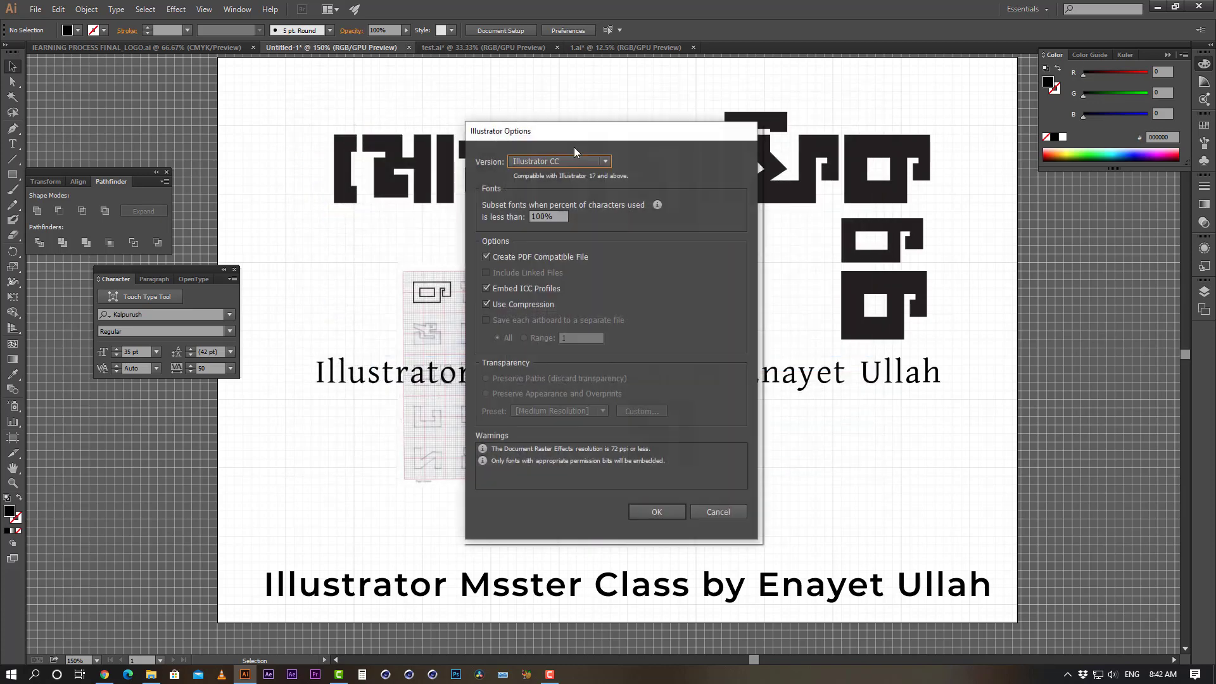
pyautogui.click(659, 514)
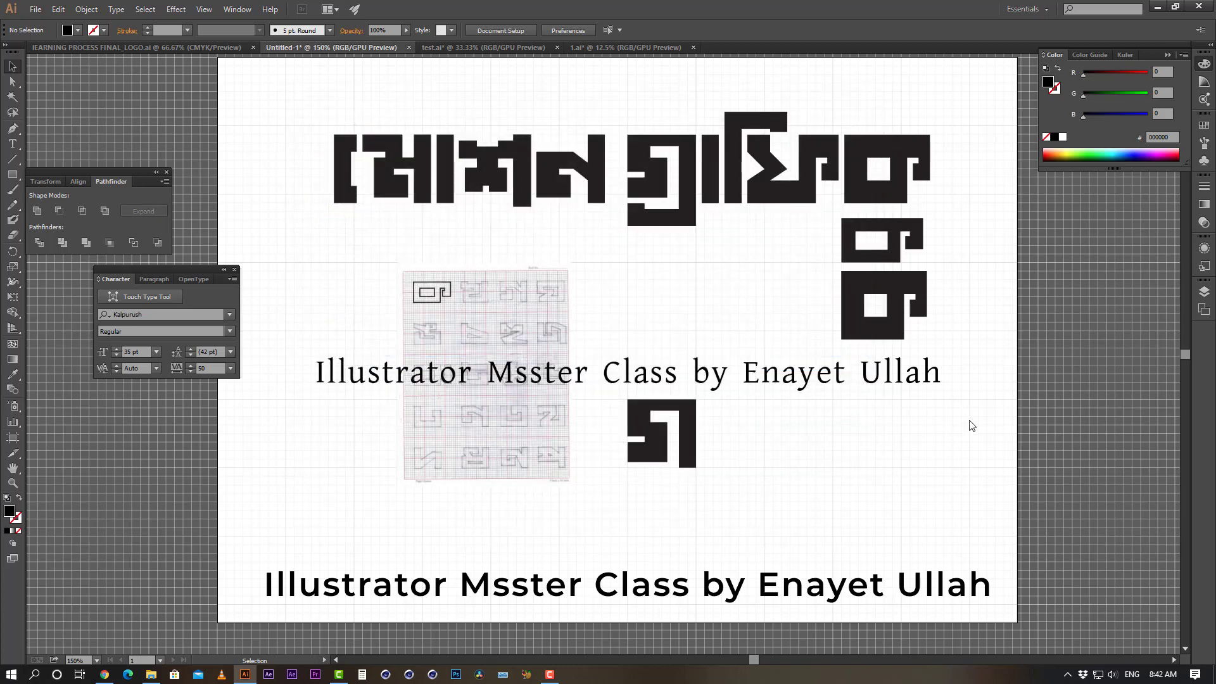
pyautogui.hotkey('ctrl', '-')
pyautogui.moveTo(608, 333); pyautogui.dragTo(697, 297)
pyautogui.keyDown('ctrl'); pyautogui.click(633, 317); pyautogui.keyUp('ctrl')
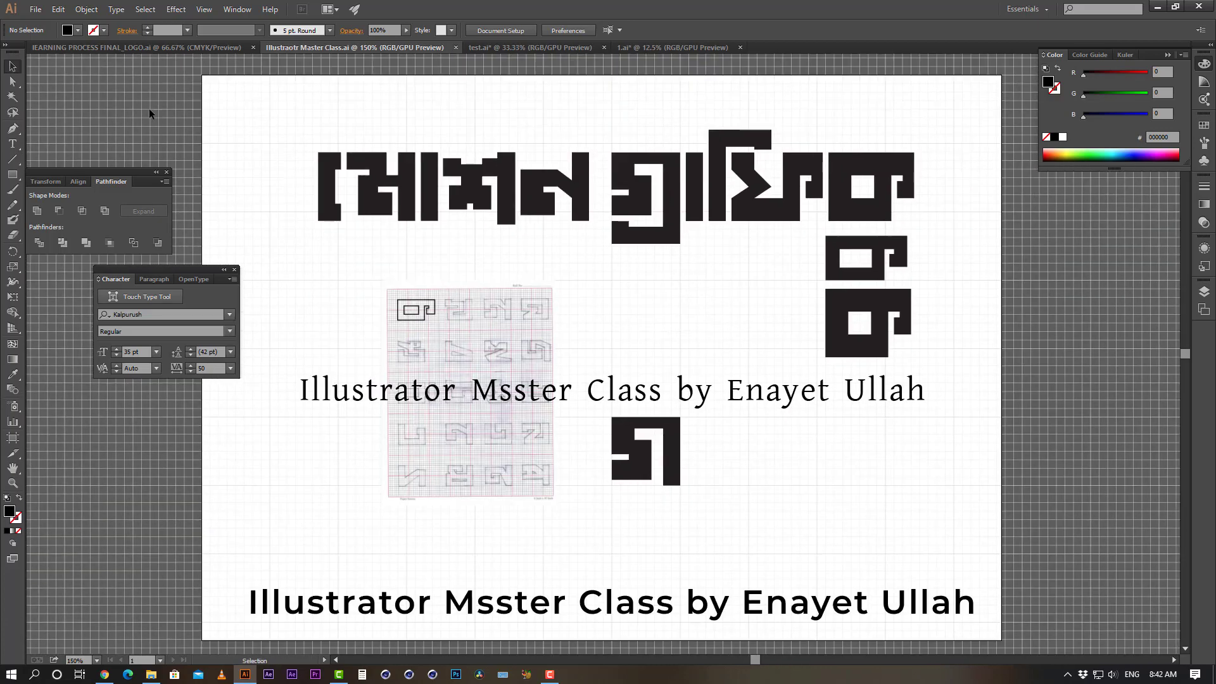
pyautogui.click(35, 11)
pyautogui.click(1013, 419)
# Switch to File Explorer and check the saved Illustrator file in the "07. Illustrator Master Class" folder under LP 2020
pyautogui.click(151, 674)
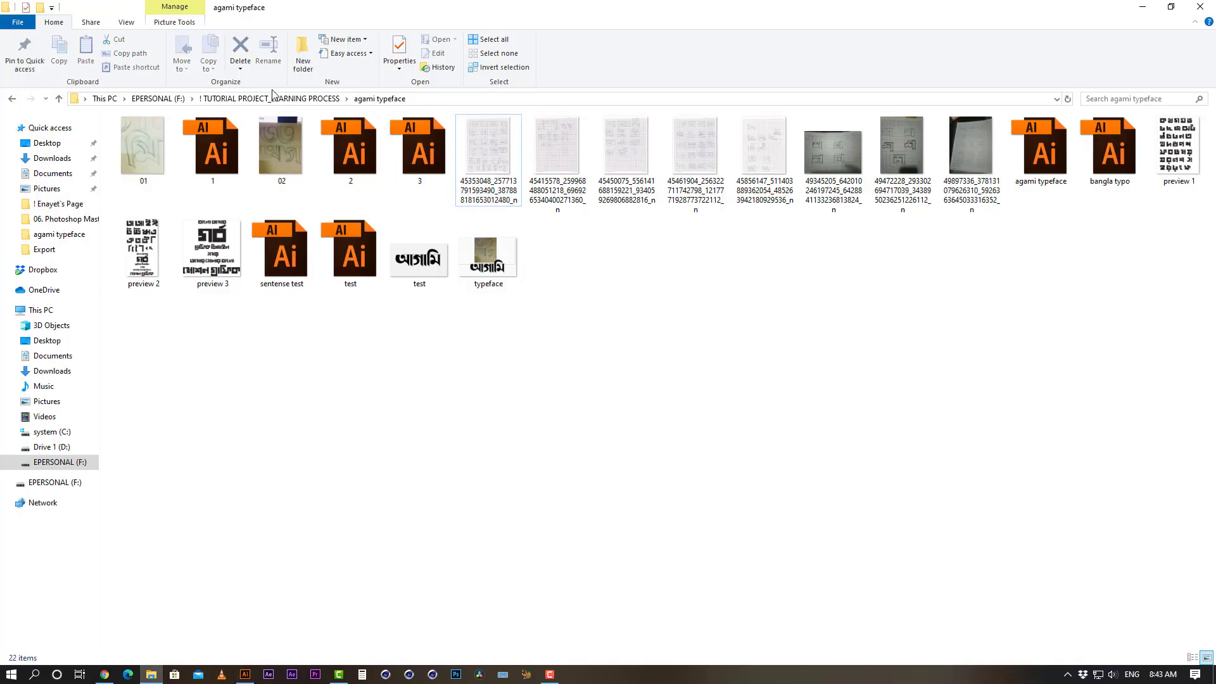
pyautogui.click(272, 98)
pyautogui.doubleClick(142, 258)
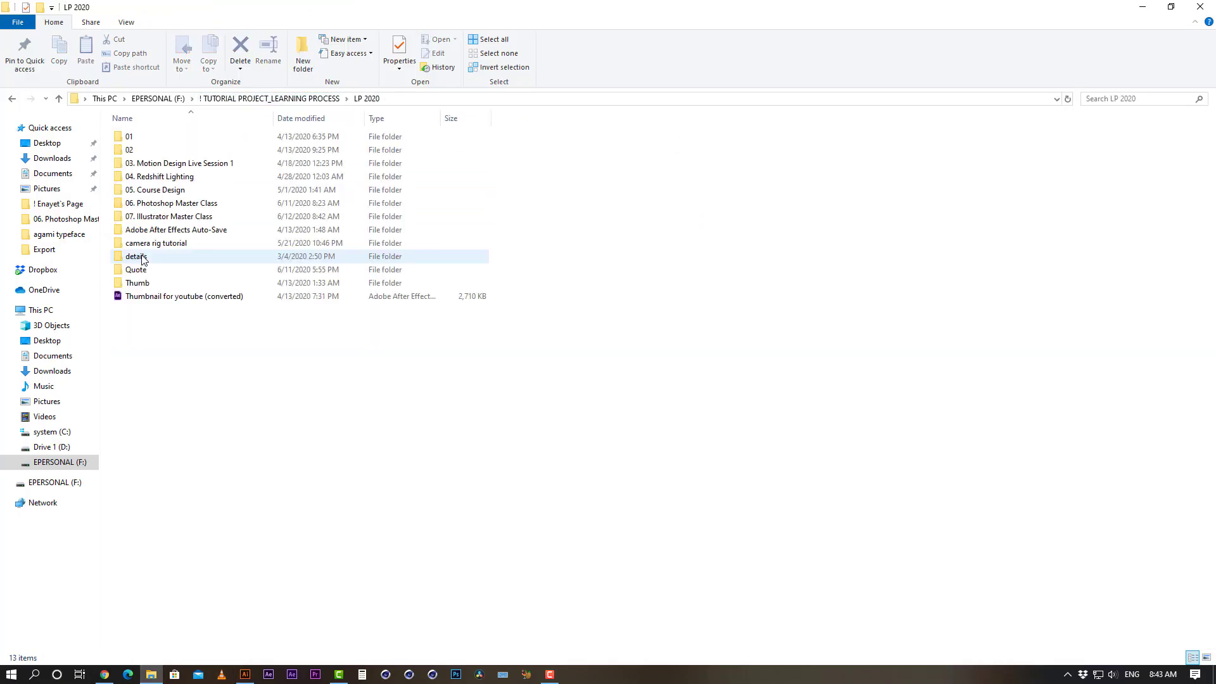
pyautogui.click(151, 219)
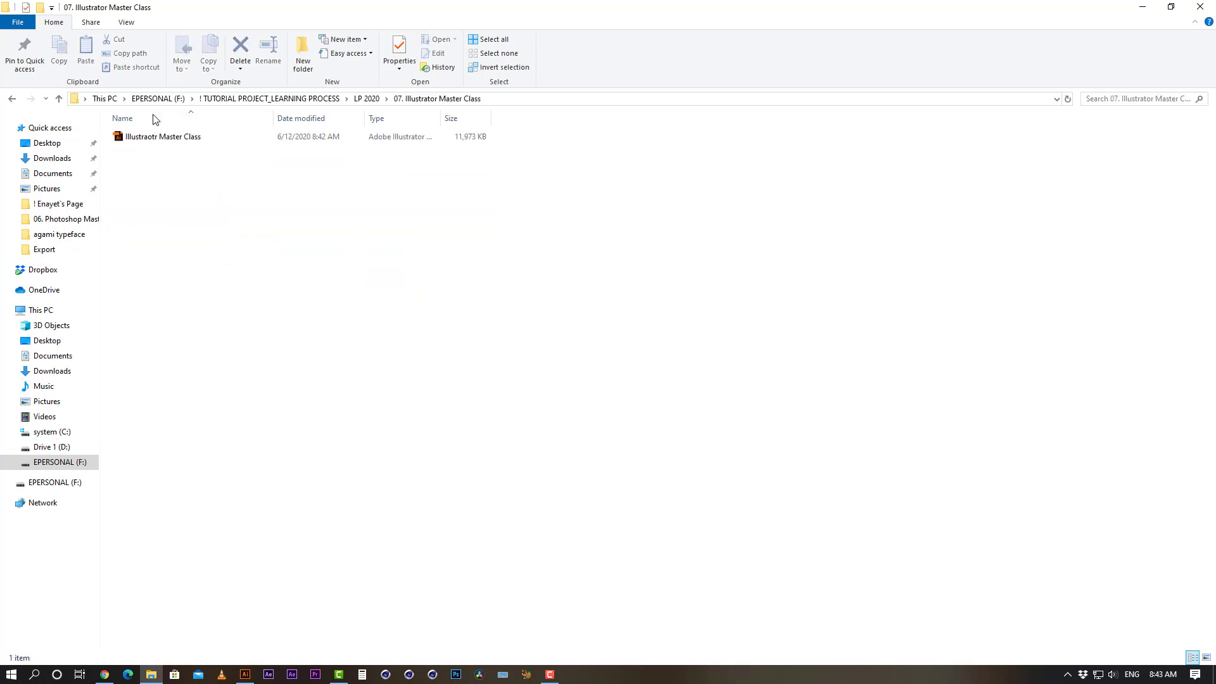
pyautogui.click(131, 137)
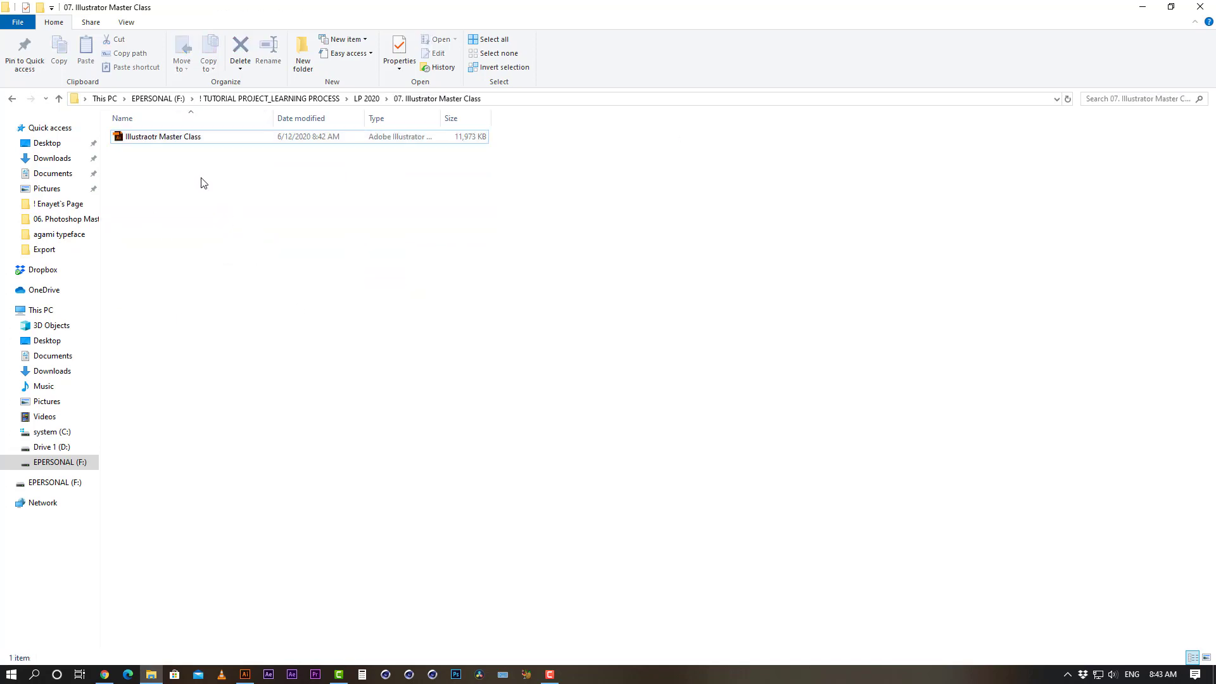
pyautogui.click(180, 183)
# Switch to Illustrator and compare selecting the headline letter ন as a whole object with selecting its anchor points
pyautogui.click(253, 675)
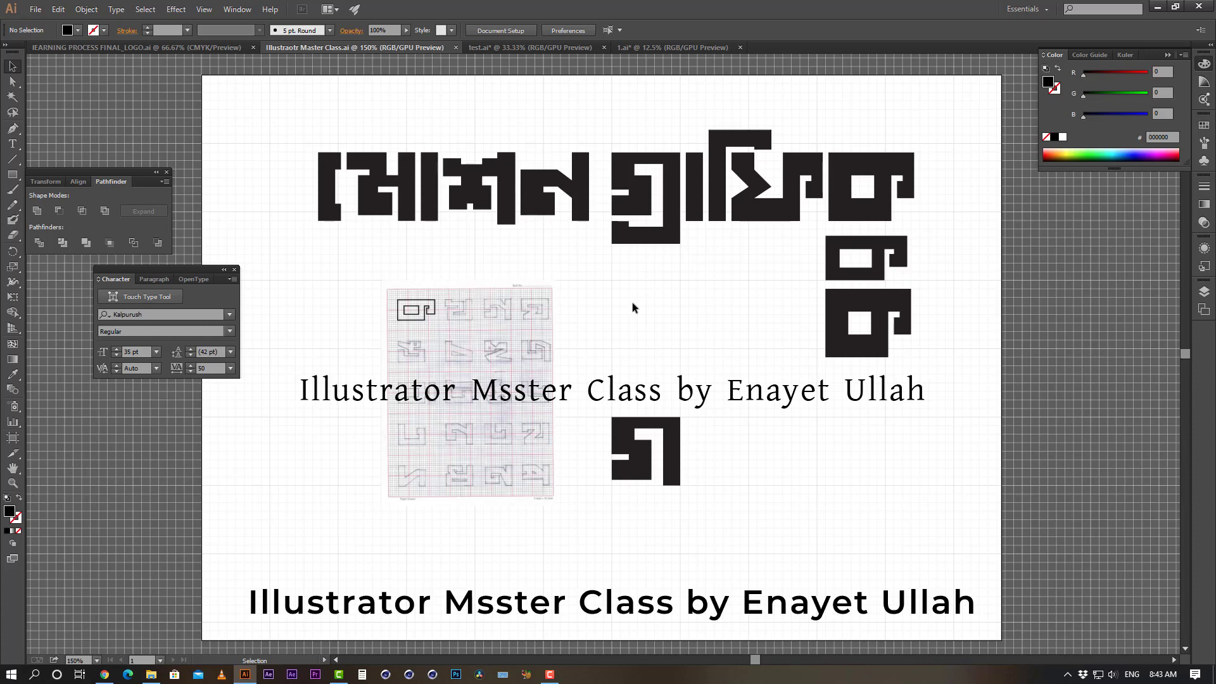
pyautogui.click(581, 192)
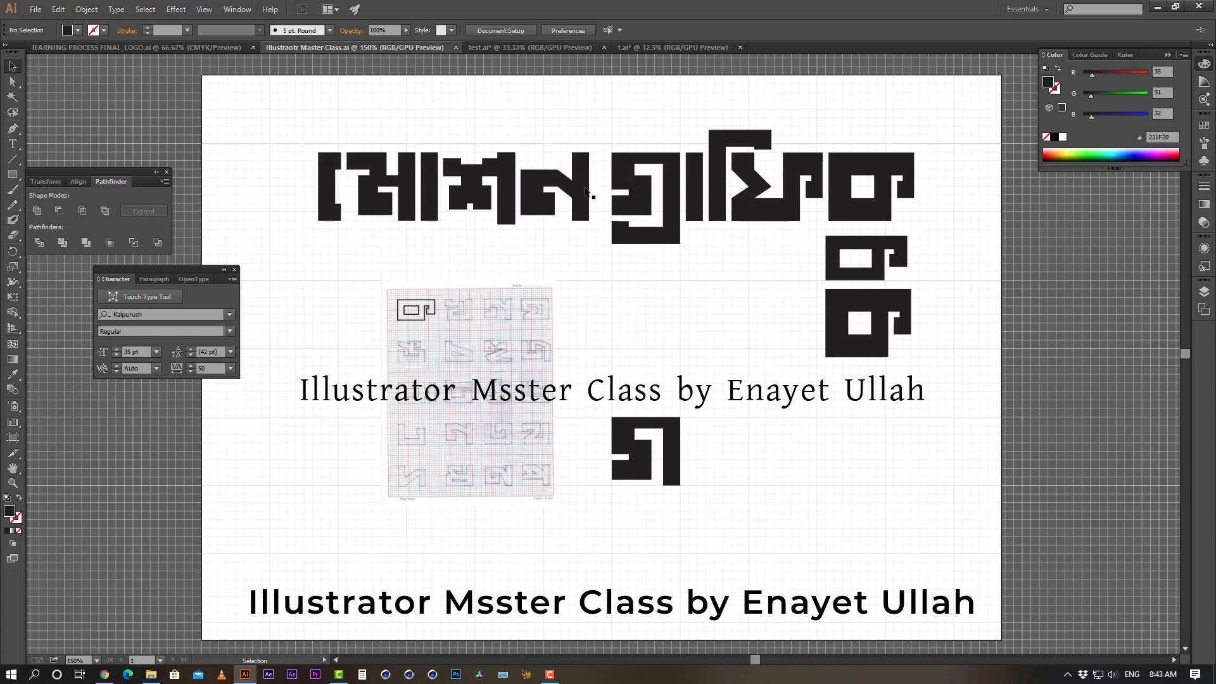
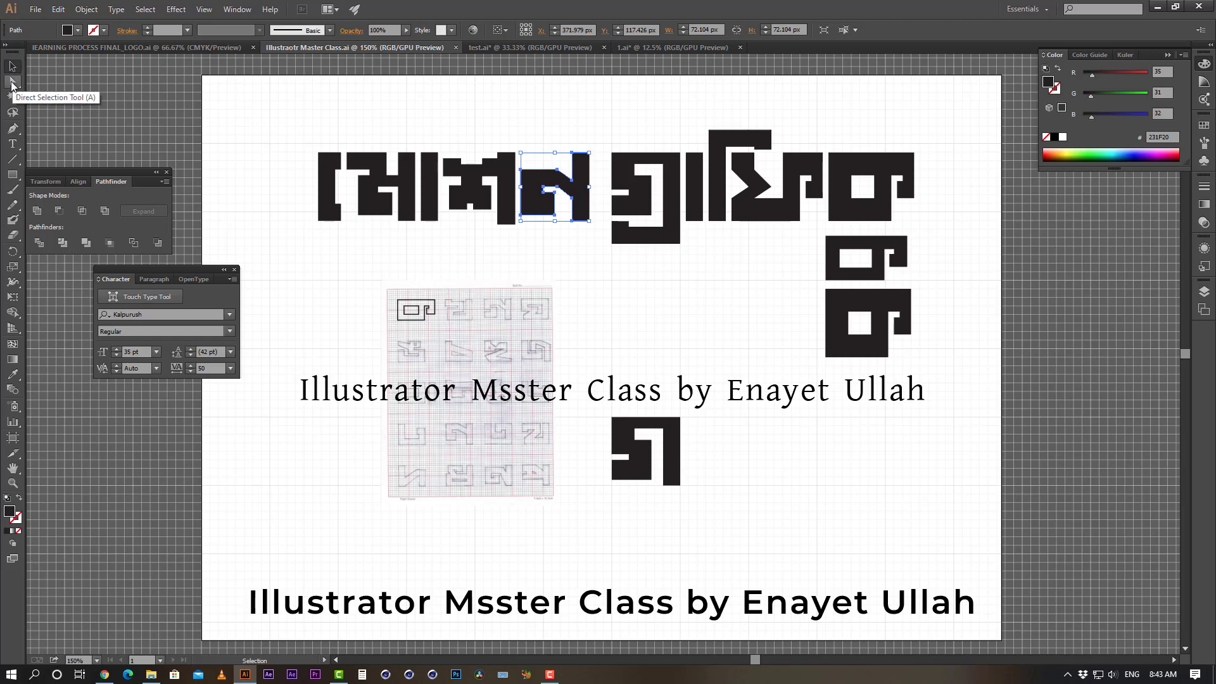
pyautogui.click(13, 84)
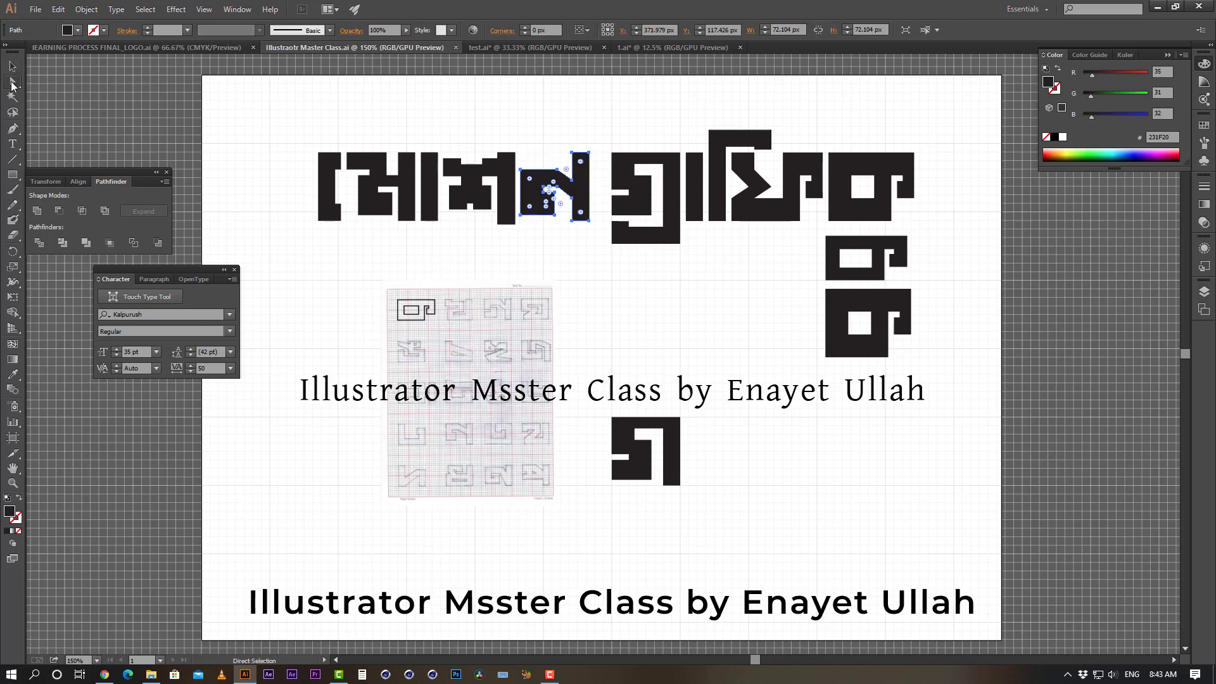
pyautogui.click(12, 67)
pyautogui.click(383, 112)
pyautogui.click(579, 199)
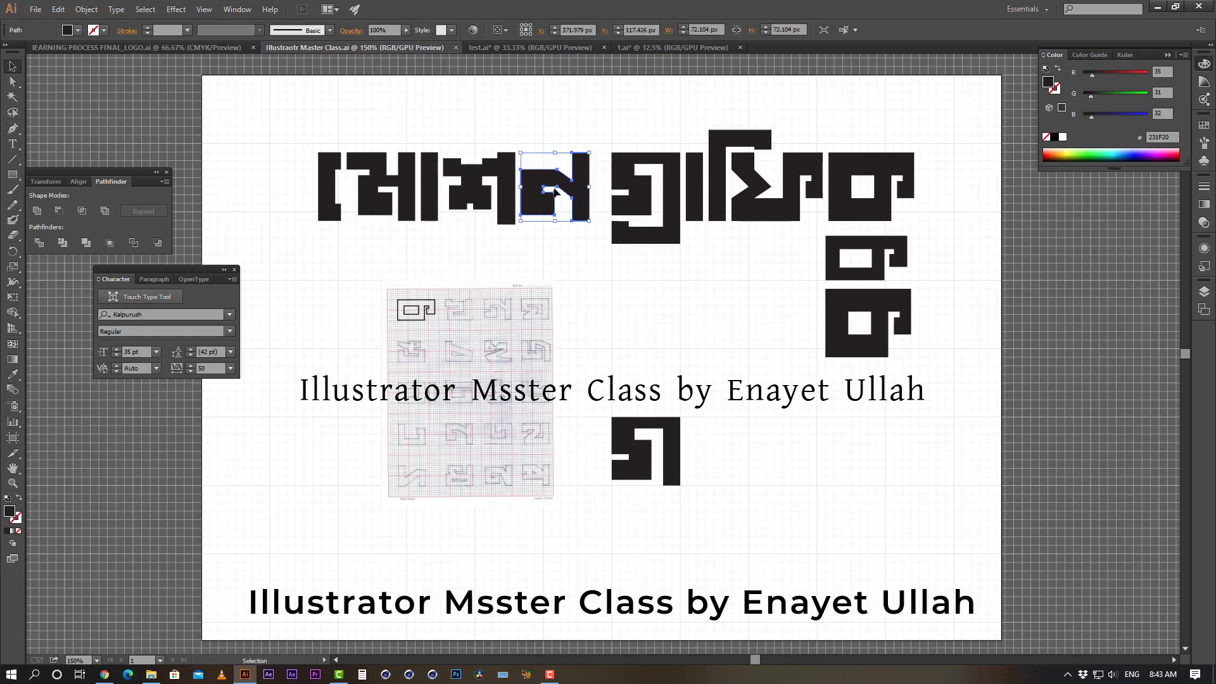
# Try moving the headline letter ন downward as a whole, and undo the move
pyautogui.moveTo(556, 183); pyautogui.dragTo(570, 242)
pyautogui.hotkey('ctrl', 'z')
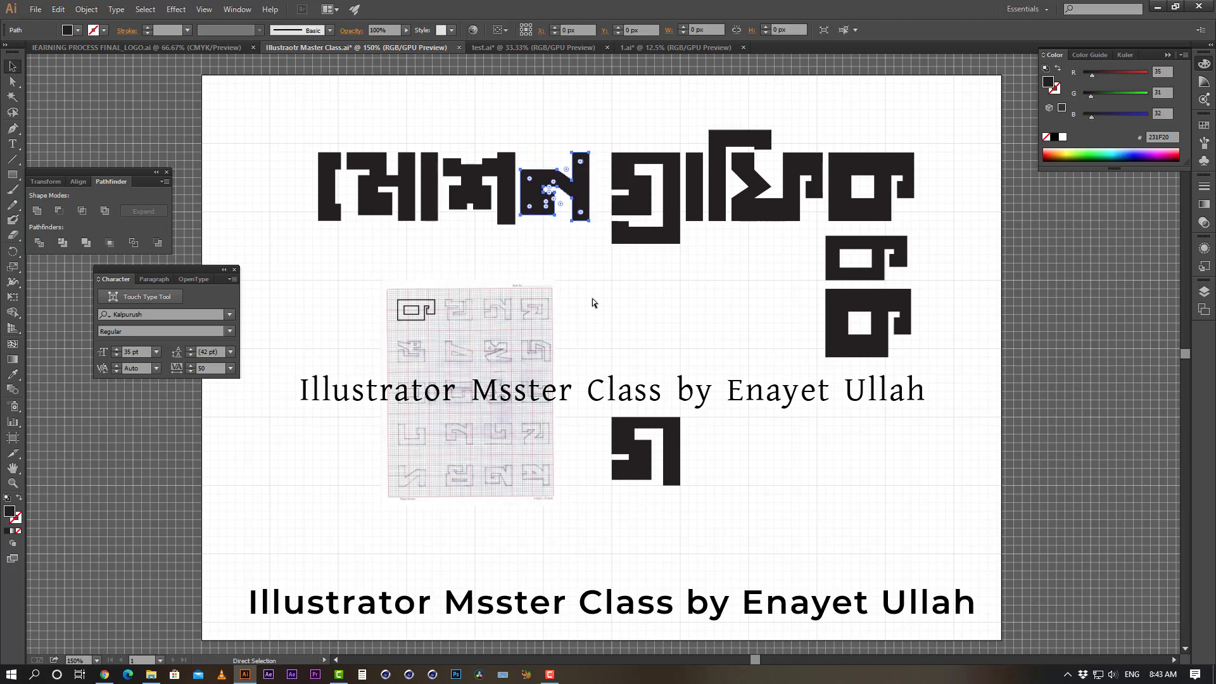
pyautogui.click(633, 297)
pyautogui.keyDown('ctrl'); pyautogui.click(659, 402); pyautogui.keyUp('ctrl')
pyautogui.moveTo(531, 295); pyautogui.dragTo(544, 347)
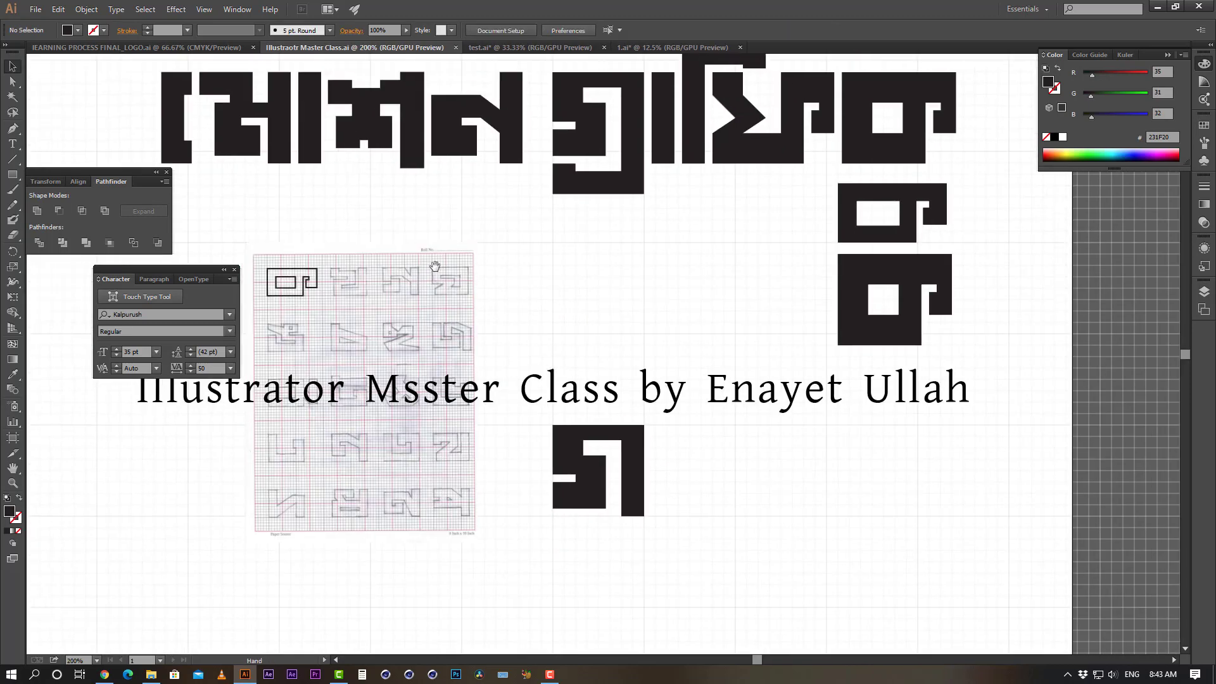
# Try pulling only the upper-left corner anchor of the separate গ letter outward with the Direct Selection tool, and undo it
pyautogui.click(13, 82)
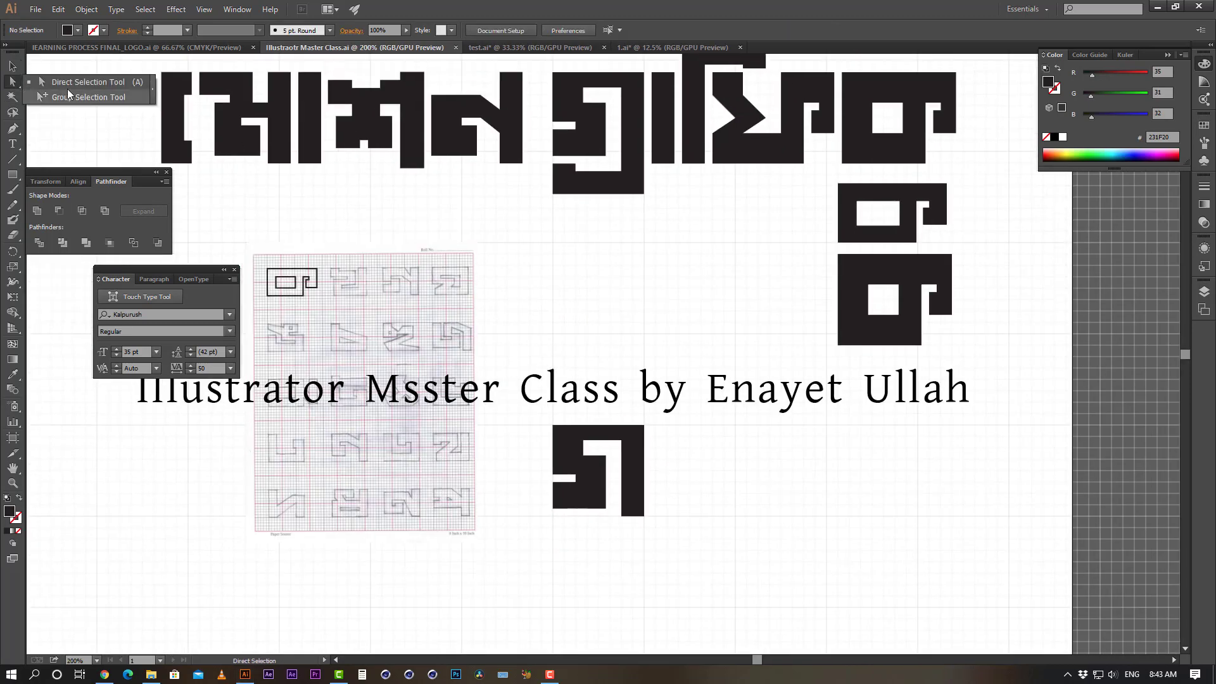
pyautogui.click(70, 82)
pyautogui.click(553, 427)
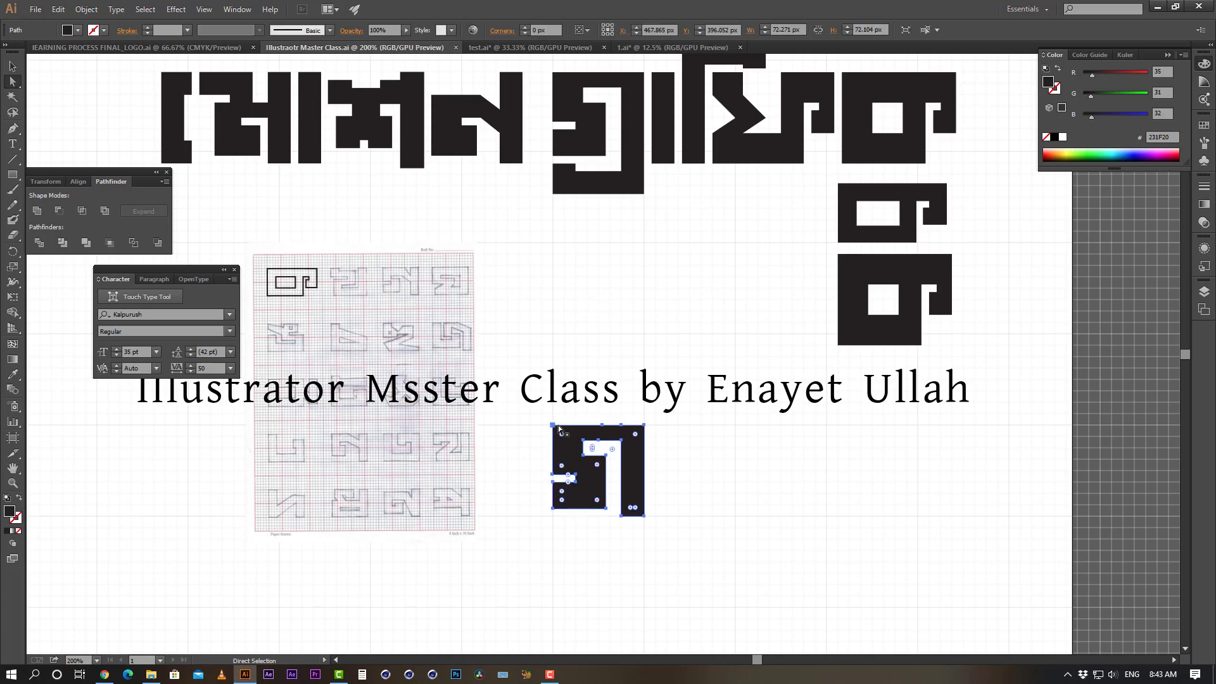
pyautogui.click(553, 427)
pyautogui.moveTo(553, 427); pyautogui.dragTo(497, 429)
pyautogui.hotkey('ctrl', 'z')
# Try moving the lower stem corner anchor of the upper separate ক letter, undoing each attempt
pyautogui.moveTo(881, 296); pyautogui.dragTo(567, 379)
pyautogui.keyDown('ctrl'); pyautogui.click(603, 364); pyautogui.keyUp('ctrl')
pyautogui.moveTo(608, 331); pyautogui.dragTo(592, 376)
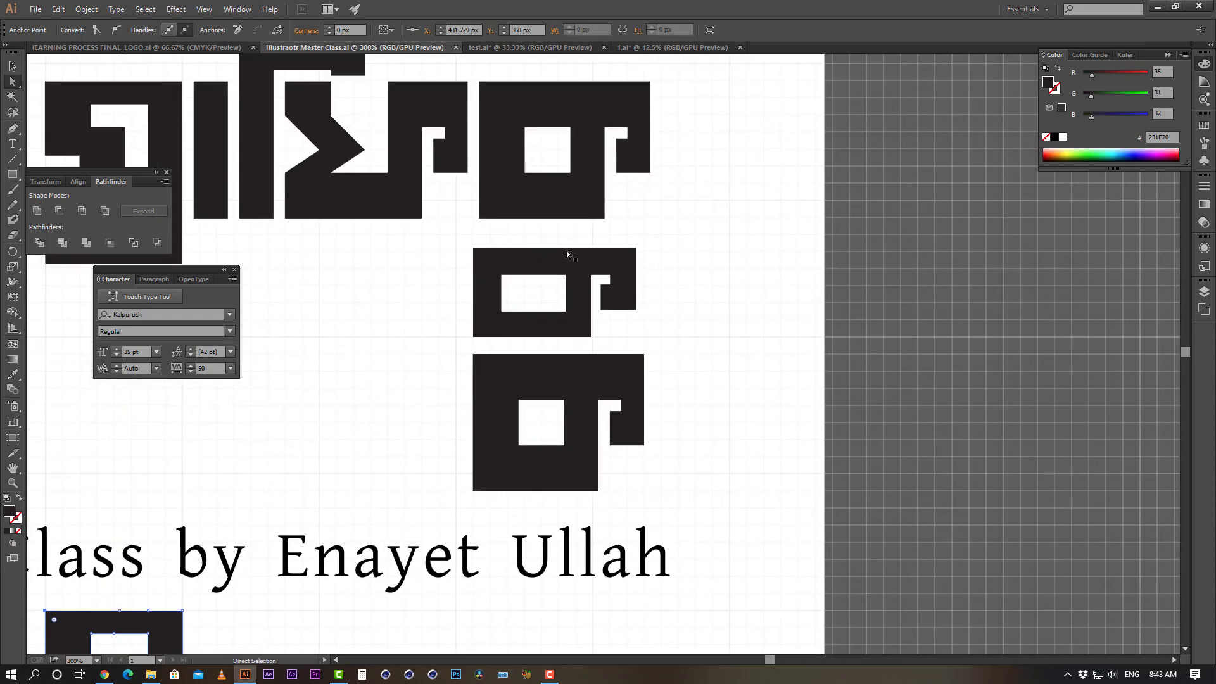
pyautogui.click(566, 249)
pyautogui.click(572, 385)
pyautogui.click(583, 296)
pyautogui.click(589, 337)
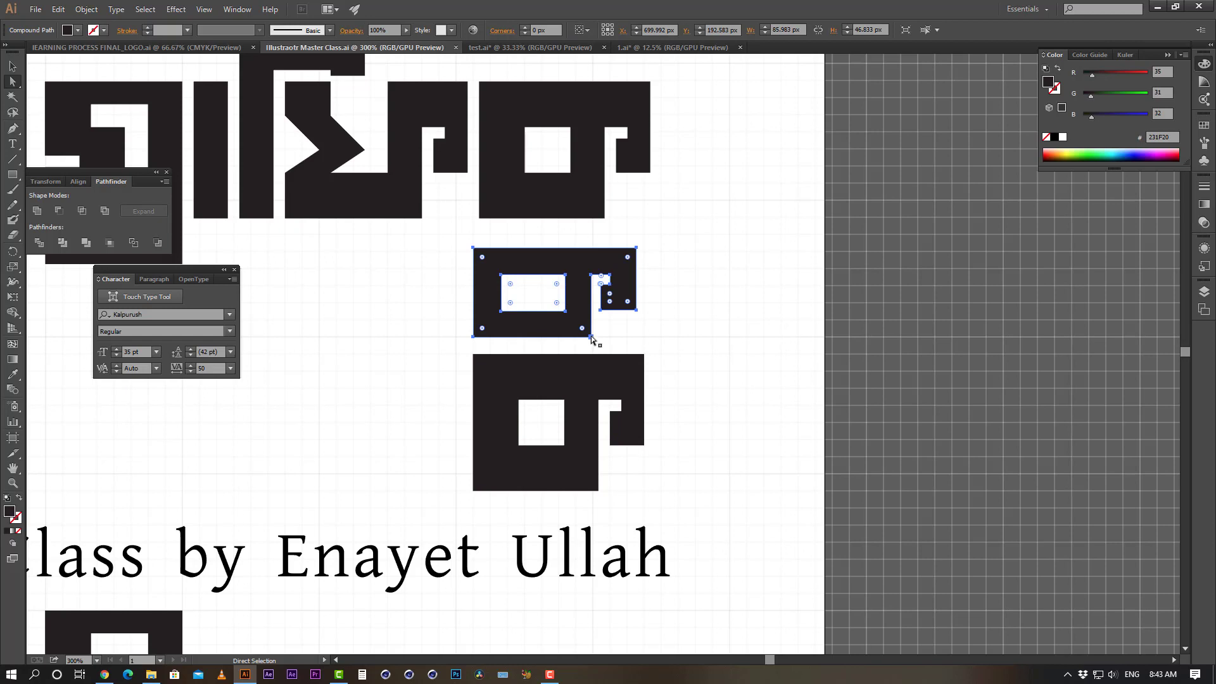
pyautogui.moveTo(590, 337); pyautogui.dragTo(627, 337)
pyautogui.hotkey('ctrl', 'z')
pyautogui.click(624, 326)
pyautogui.click(587, 325)
pyautogui.click(591, 337)
pyautogui.moveTo(591, 336)
pyautogui.mouseDown()
pyautogui.moveTo(651, 341)
pyautogui.moveTo(541, 344)
pyautogui.moveTo(581, 342)
pyautogui.mouseUp()
pyautogui.hotkey('ctrl', 'z')
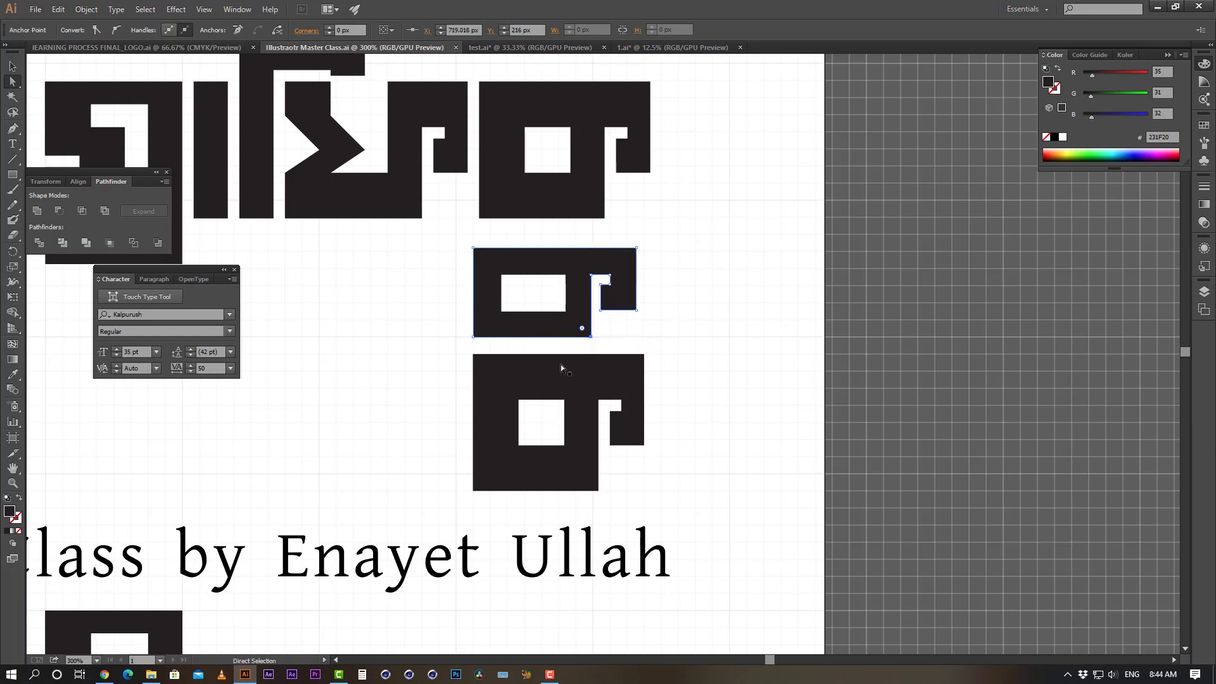
# Move the two left corners of the upper separate ক outward and shift the lower ক left to the same grid line
pyautogui.moveTo(474, 248); pyautogui.dragTo(456, 251)
pyautogui.moveTo(473, 337); pyautogui.dragTo(456, 336)
pyautogui.click(503, 405)
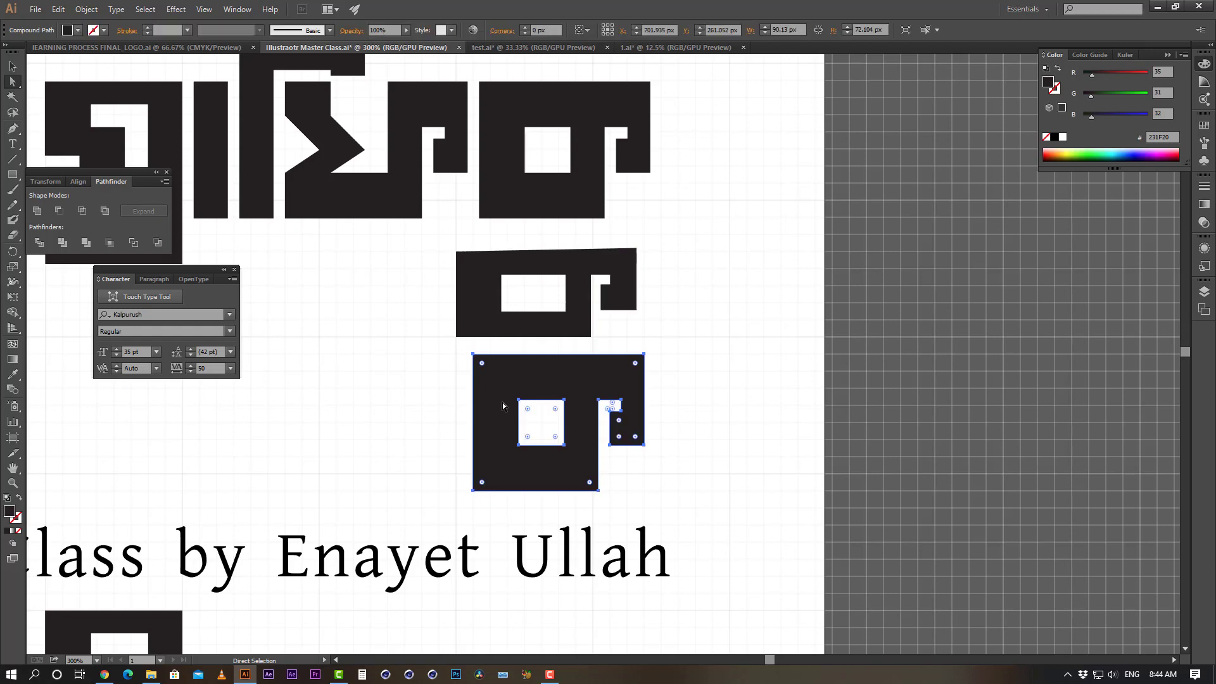
pyautogui.moveTo(497, 415); pyautogui.dragTo(468, 403)
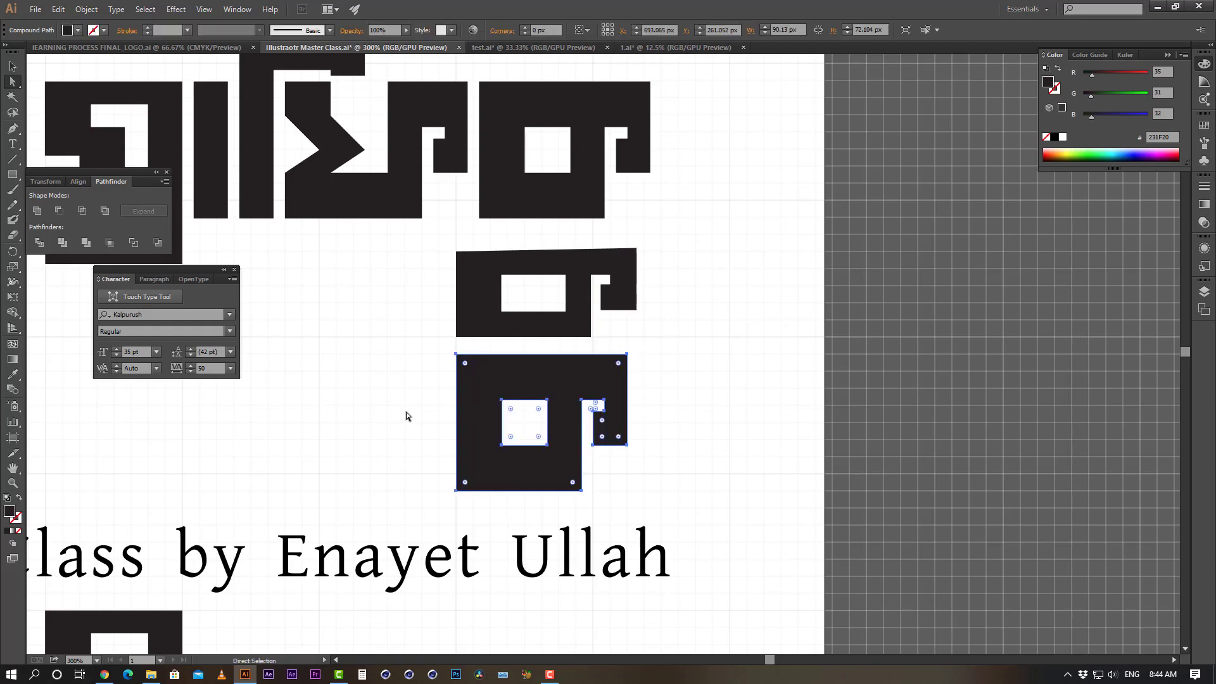
# Raise the top corners of the upper separate ক to the grid and reposition its lower hook anchors
pyautogui.click(502, 311)
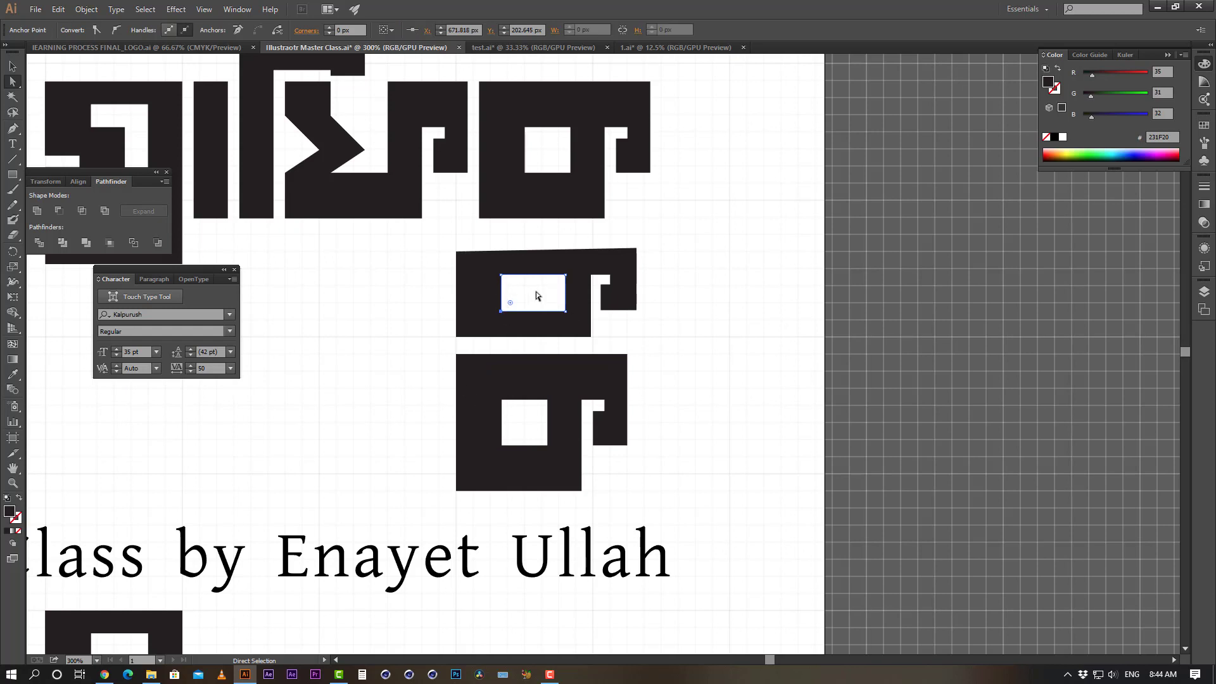
pyautogui.moveTo(456, 251); pyautogui.dragTo(457, 235)
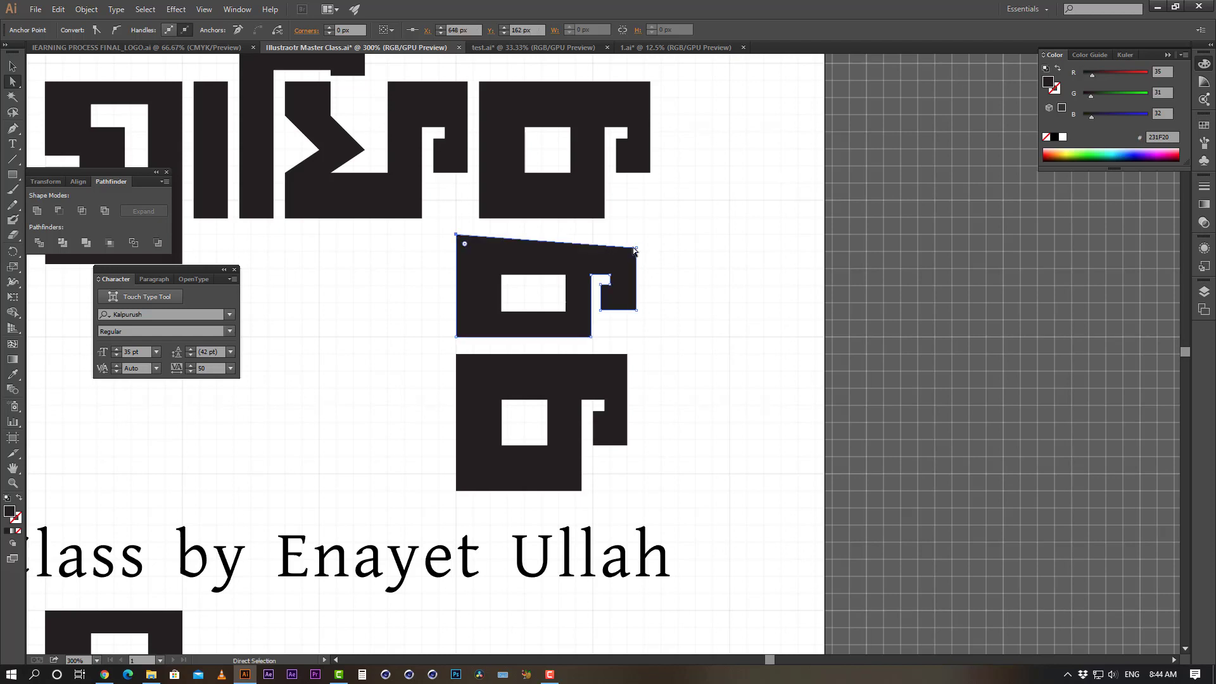
pyautogui.moveTo(636, 250); pyautogui.dragTo(647, 237)
pyautogui.moveTo(636, 310); pyautogui.dragTo(608, 318)
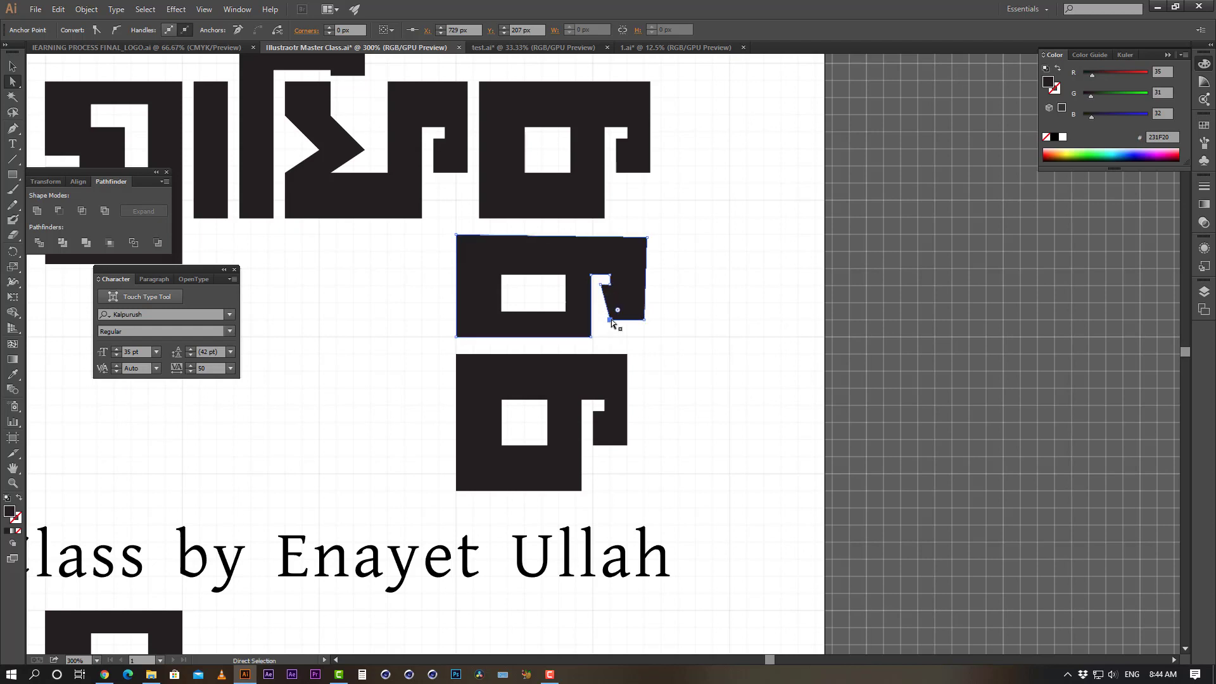
pyautogui.moveTo(648, 237); pyautogui.dragTo(645, 234)
pyautogui.moveTo(601, 284); pyautogui.dragTo(592, 286)
# Try shifting the stem and hook anchors of the upper separate ক left together, and undo the shift
pyautogui.moveTo(663, 223); pyautogui.dragTo(587, 339)
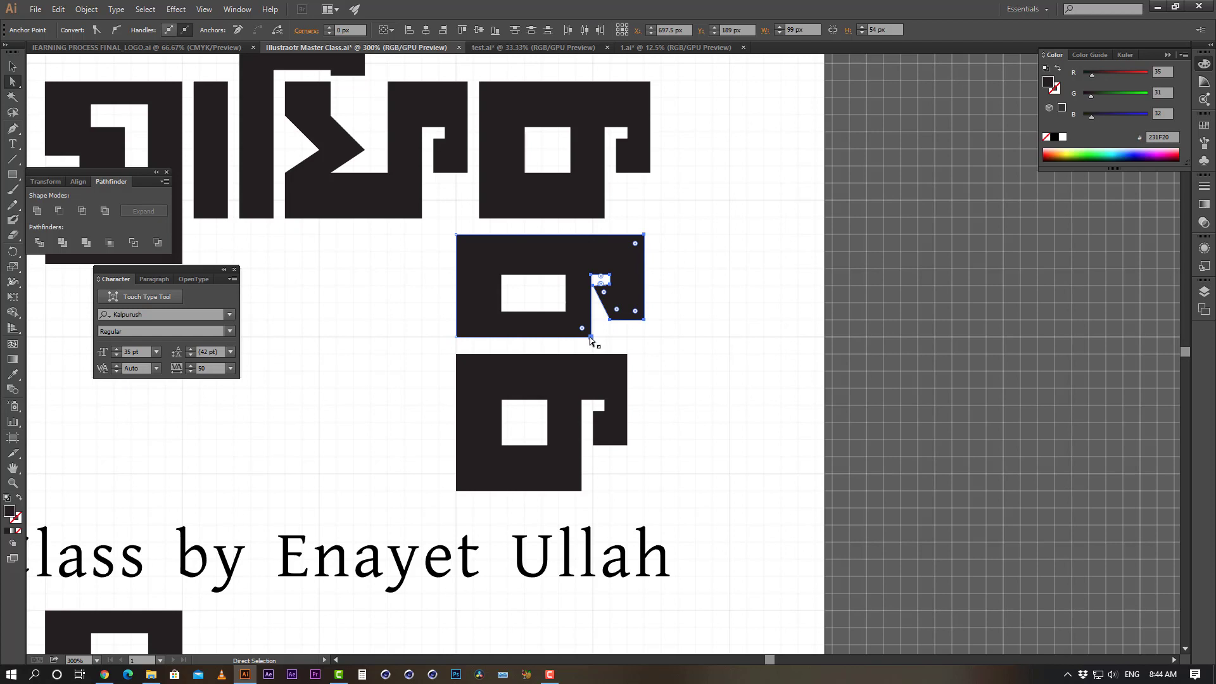
pyautogui.moveTo(590, 339); pyautogui.dragTo(582, 340)
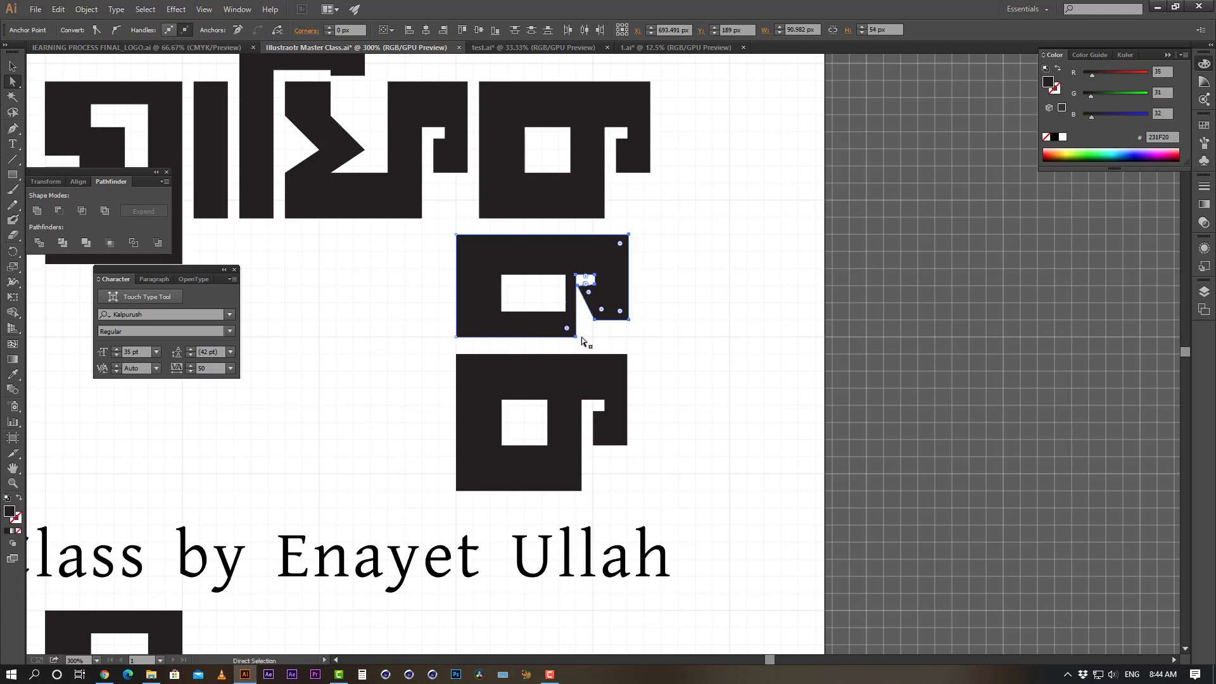
pyautogui.hotkey('ctrl', 'z')
pyautogui.click(719, 323)
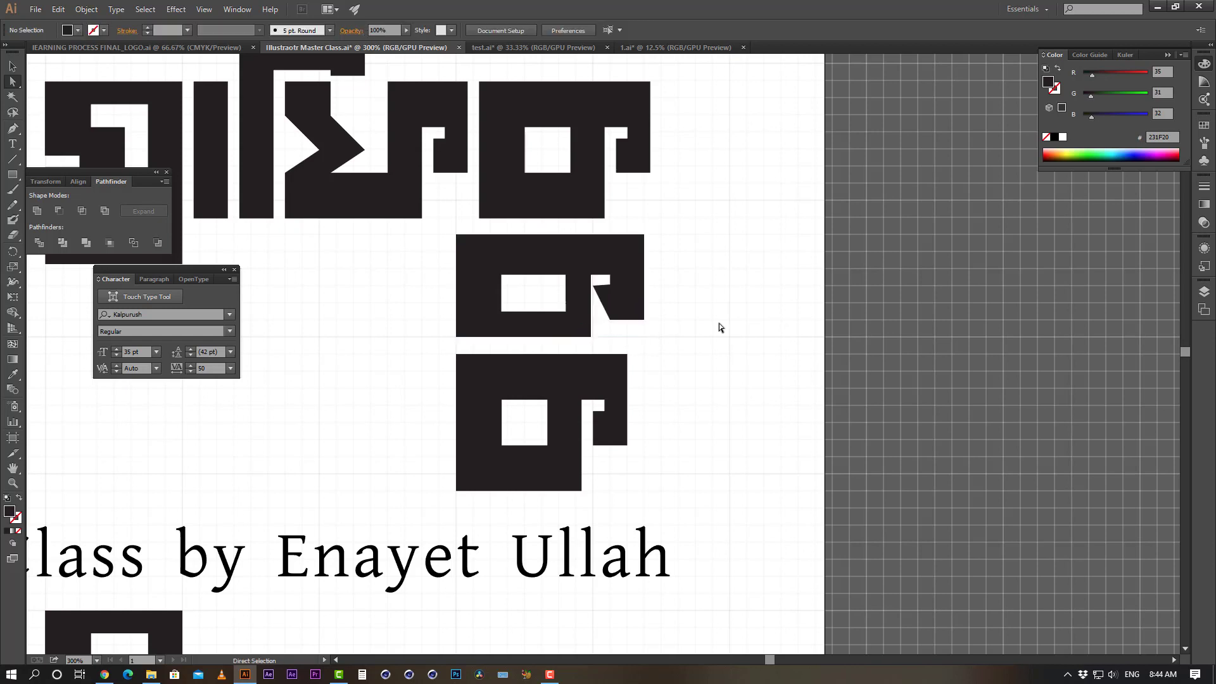
# Try moving the inner hook anchor of the upper separate ক, and undo all recent edits to both separate ক letters
pyautogui.click(638, 263)
pyautogui.click(643, 402)
pyautogui.click(588, 375)
pyautogui.click(618, 290)
pyautogui.moveTo(594, 286); pyautogui.dragTo(612, 287)
pyautogui.hotkey('ctrl', 'z')
pyautogui.hotkey('ctrl', 'z')
pyautogui.hotkey('ctrl', 'z')
pyautogui.hotkey('ctrl', 'z')
pyautogui.hotkey('ctrl', 'z')
pyautogui.hotkey('ctrl', 'z')
pyautogui.hotkey('ctrl', 'z')
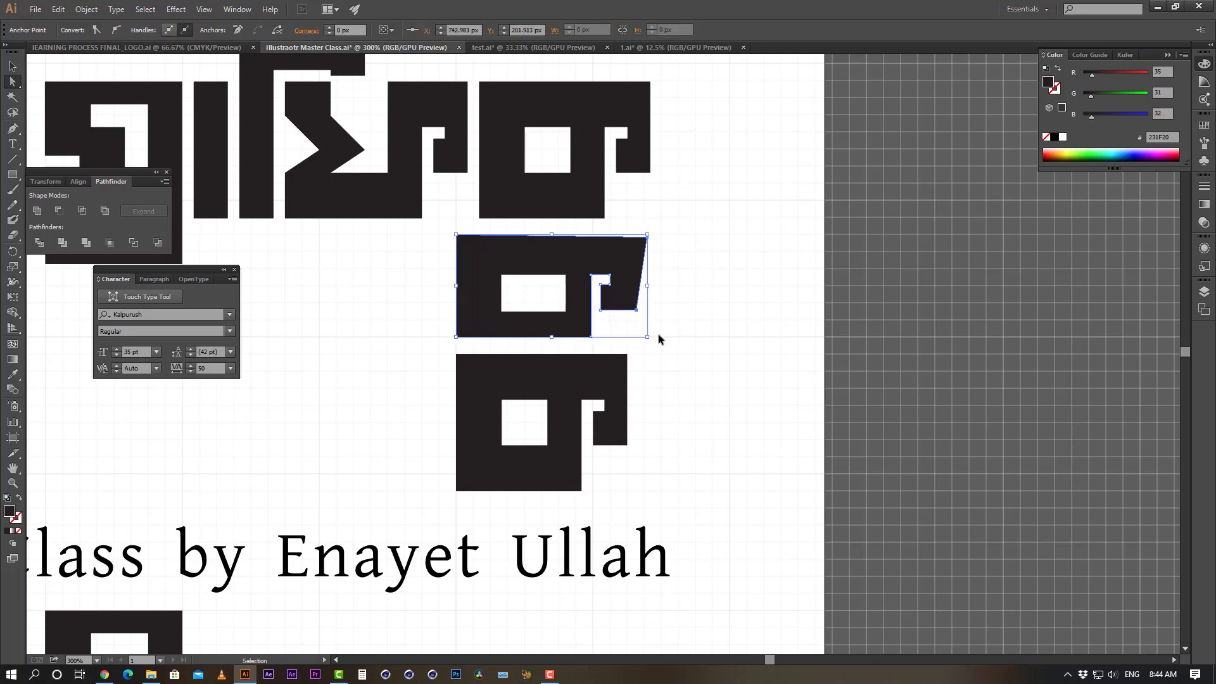
pyautogui.hotkey('ctrl', 'z')
pyautogui.hotkey('ctrl', 'z')
pyautogui.hotkey('ctrl', 'z')
pyautogui.hotkey('ctrl', 'z')
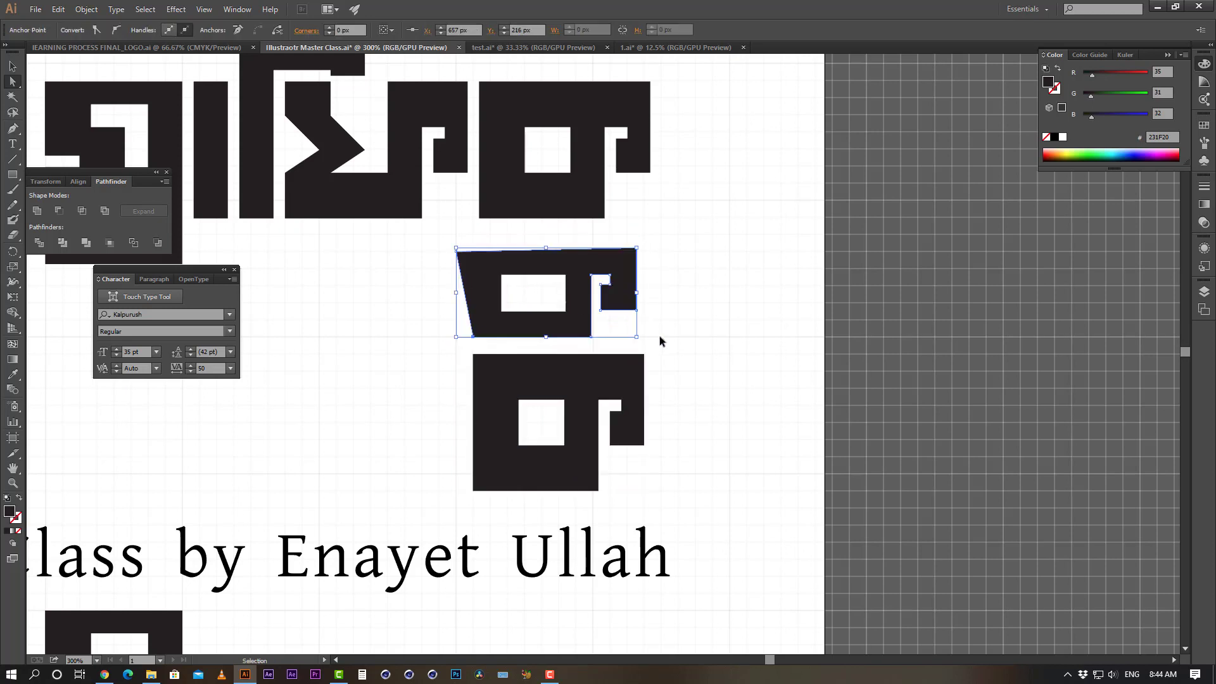
# Snap the right outer corners and hook notch anchors of the upper separate ক to the grid lines
pyautogui.moveTo(636, 249); pyautogui.dragTo(637, 236)
pyautogui.moveTo(637, 309); pyautogui.dragTo(608, 325)
pyautogui.click(612, 284)
pyautogui.moveTo(613, 277); pyautogui.dragTo(556, 314)
# Snap the corners of the inner opening and the left outer corners of the upper separate ক to the grid
pyautogui.click(557, 287)
pyautogui.moveTo(502, 274); pyautogui.dragTo(499, 272)
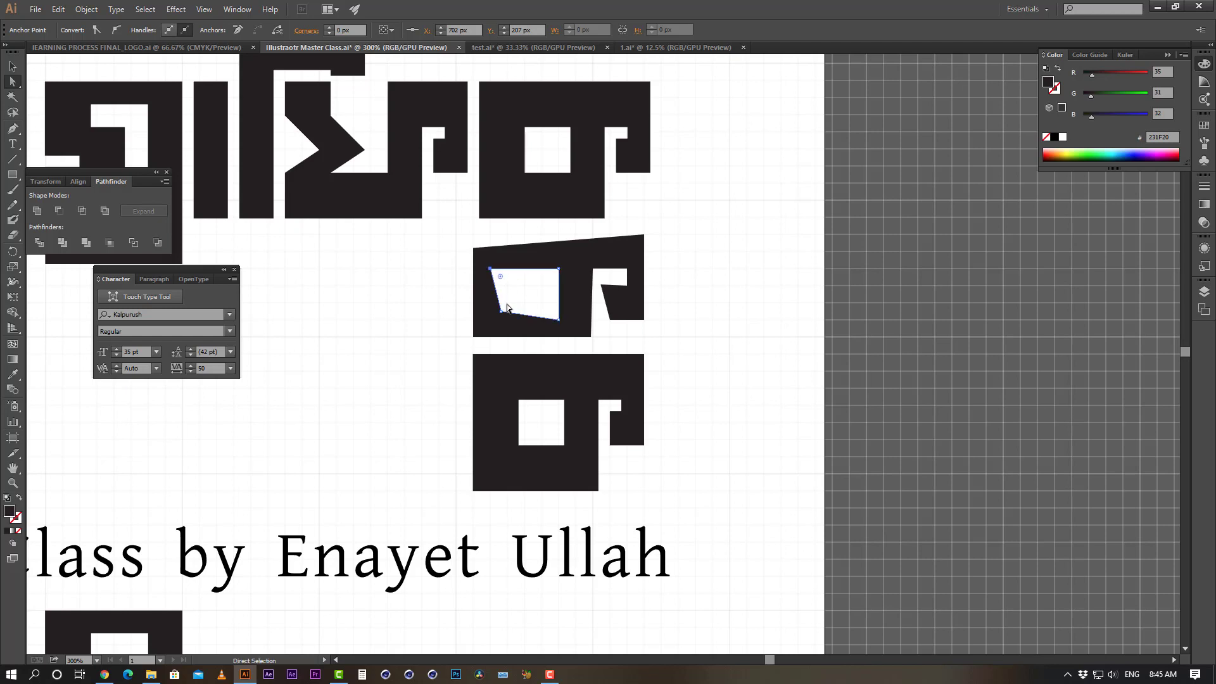
pyautogui.moveTo(502, 313); pyautogui.dragTo(455, 340)
pyautogui.click(471, 337)
pyautogui.moveTo(474, 252); pyautogui.dragTo(457, 236)
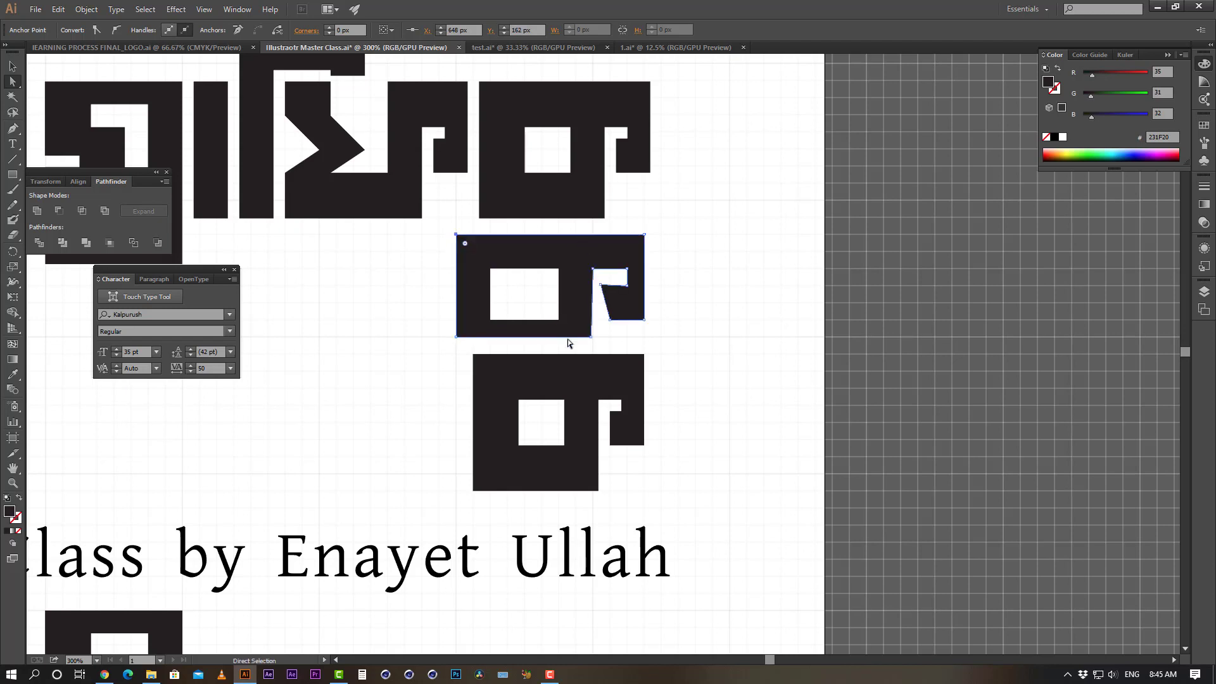
# Align the lower stem corner and inner hook anchor of the upper separate ক to the grid to straighten their edges
pyautogui.moveTo(591, 335)
pyautogui.mouseDown()
pyautogui.moveTo(620, 345)
pyautogui.moveTo(591, 337)
pyautogui.mouseUp()
pyautogui.click(609, 322)
pyautogui.click(594, 285)
pyautogui.moveTo(600, 286); pyautogui.dragTo(610, 286)
pyautogui.click(721, 290)
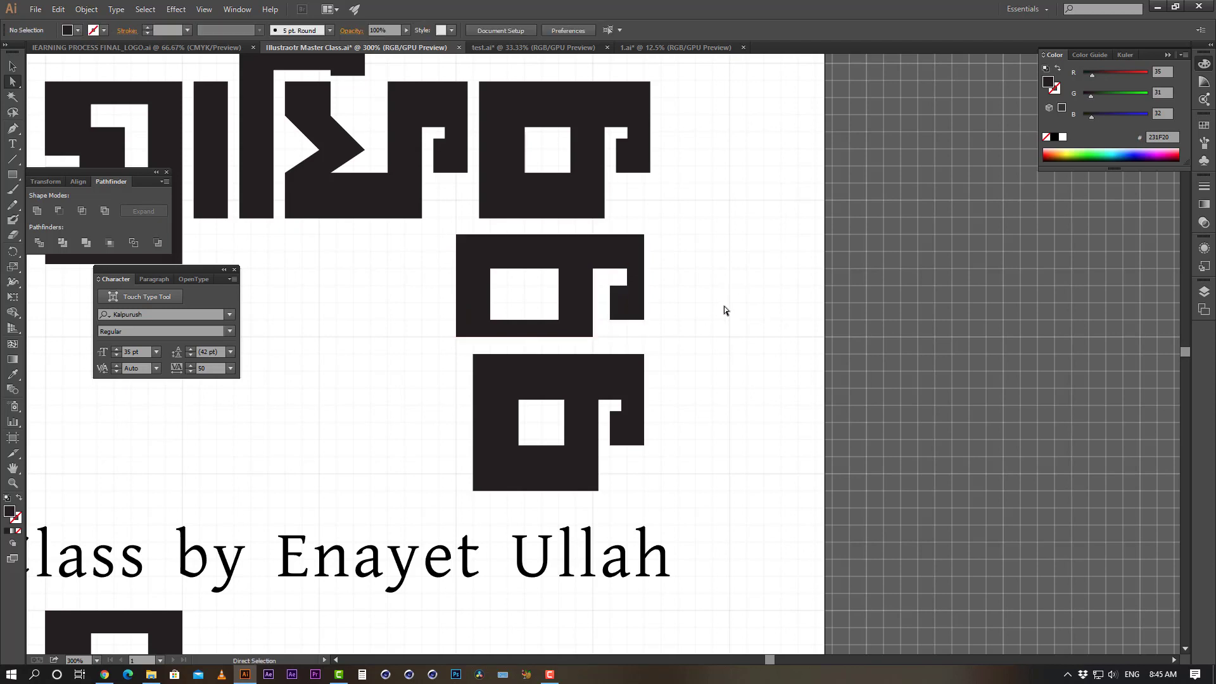
# Raise both lower corners of the inner opening in the upper separate ক to Y 198 px
pyautogui.click(566, 320)
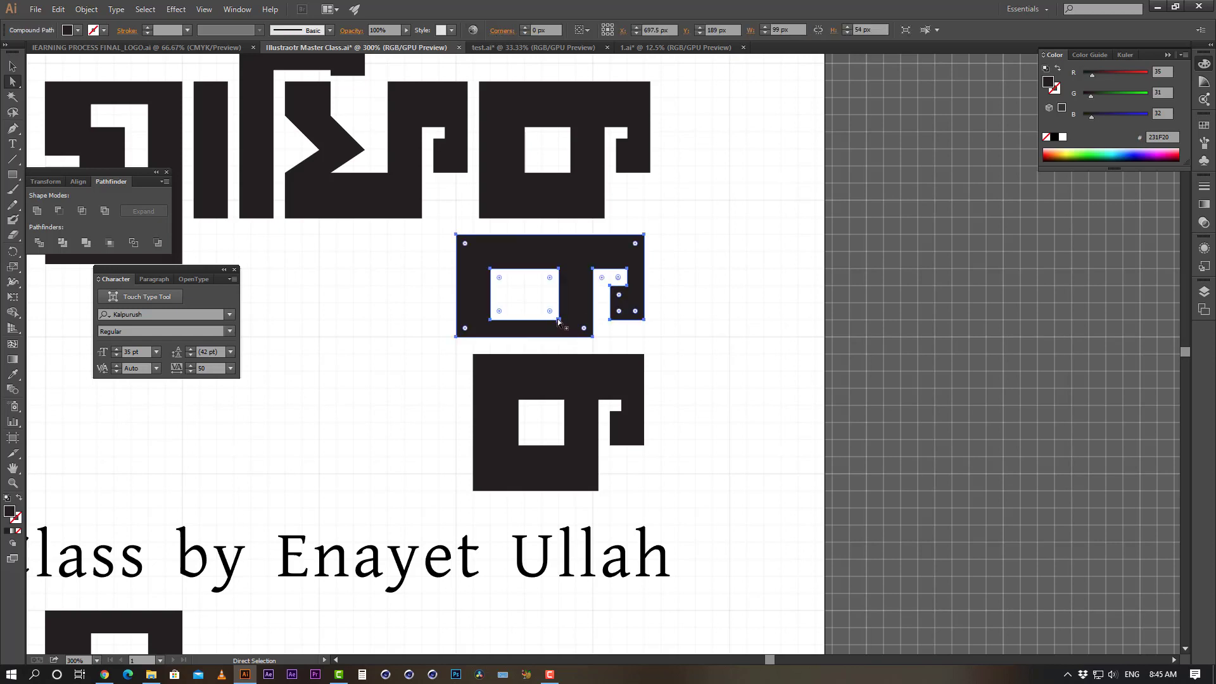
pyautogui.click(559, 320)
pyautogui.moveTo(559, 320); pyautogui.dragTo(559, 302)
pyautogui.moveTo(489, 321); pyautogui.dragTo(489, 302)
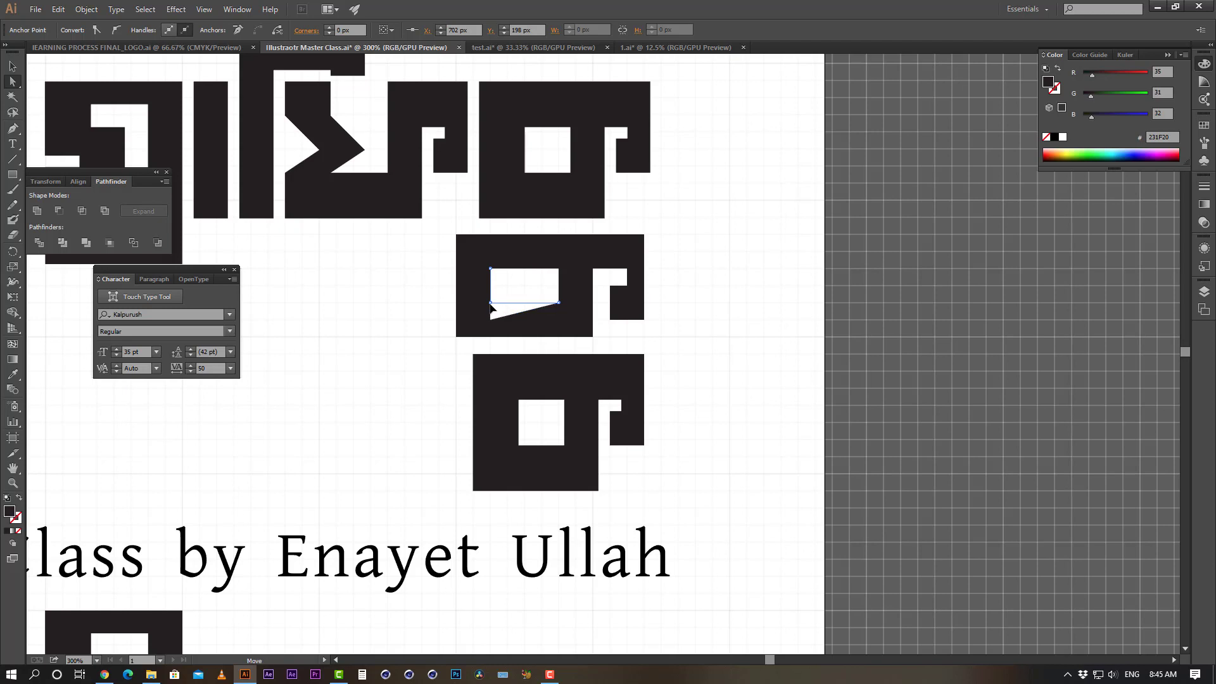
pyautogui.click(719, 326)
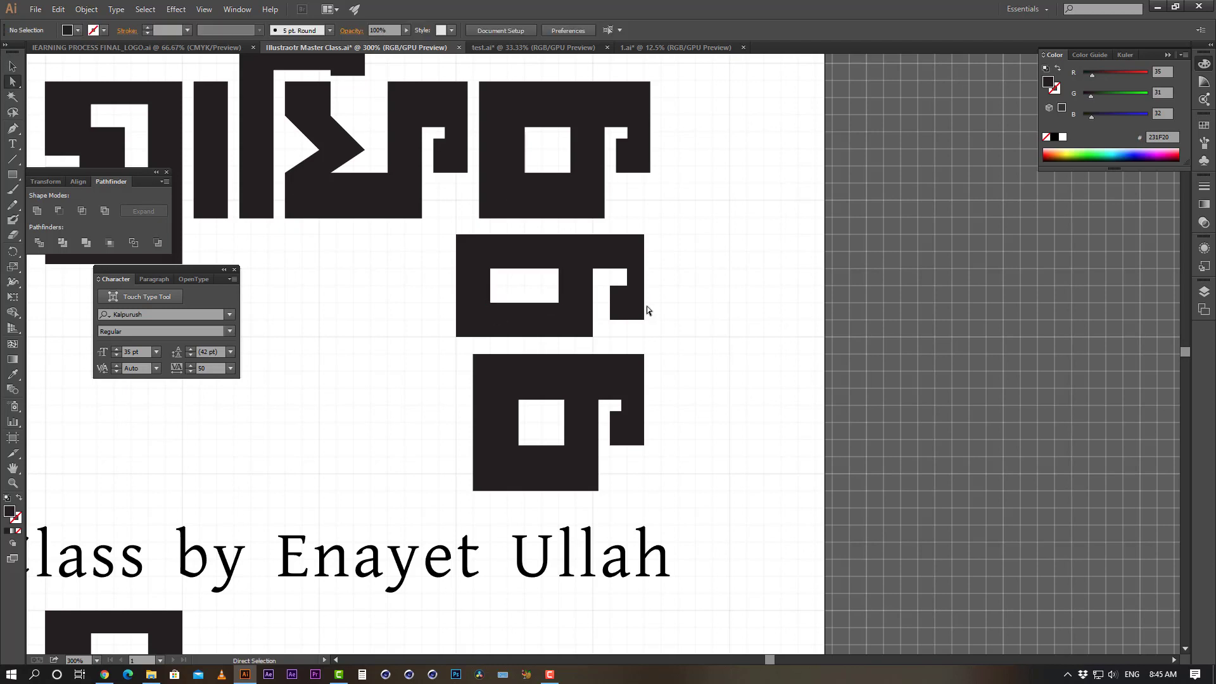
# Draw a horizontal line about 162 px long in the blank area and give it a dark stroke with no fill
pyautogui.click(605, 261)
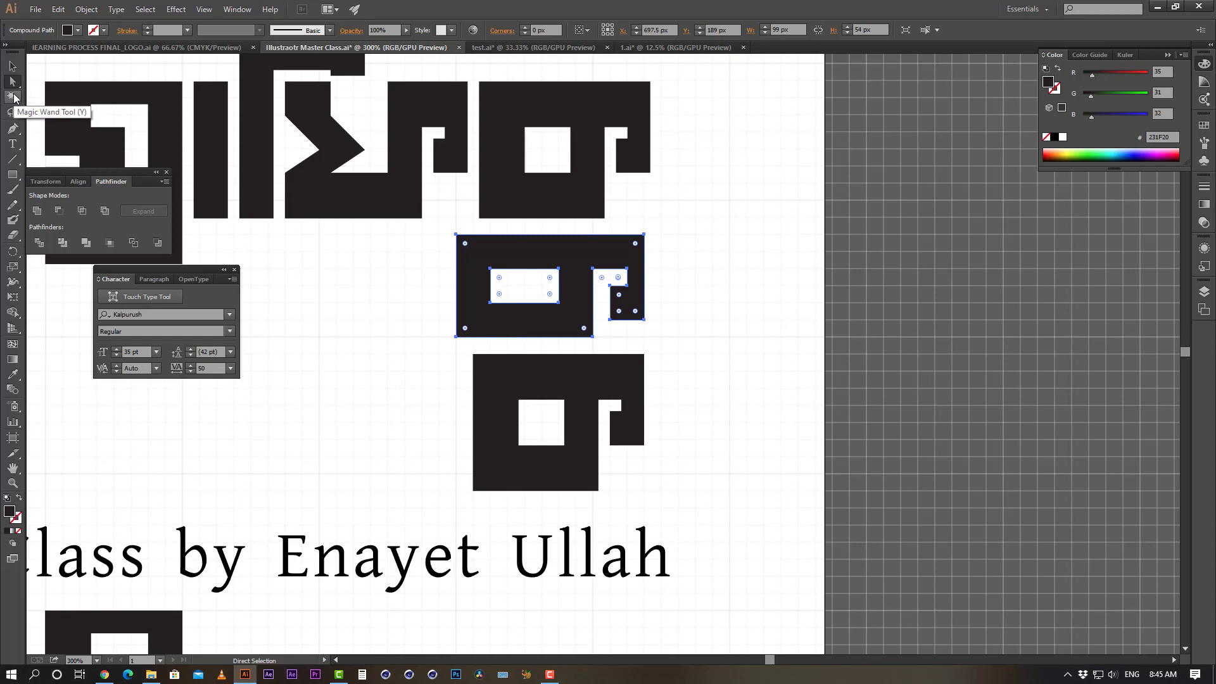
pyautogui.click(13, 159)
pyautogui.moveTo(79, 439); pyautogui.dragTo(393, 442)
pyautogui.press('v')
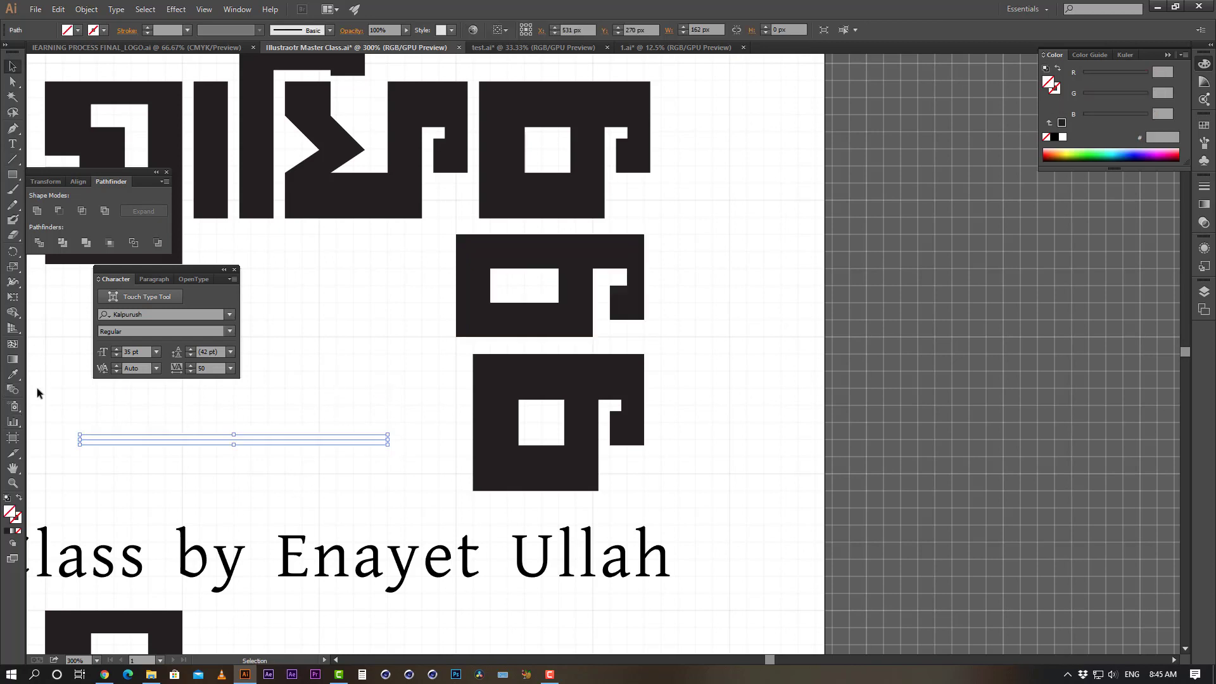
pyautogui.click(19, 520)
pyautogui.click(7, 532)
# Select the horizontal practice line and delete it
pyautogui.click(390, 371)
pyautogui.click(329, 438)
pyautogui.click(294, 442)
pyautogui.click(298, 440)
pyautogui.press('Delete')
# Draw an outlined rectangle about 99 by 36 px beside the lower separate ক and delete it
pyautogui.click(12, 174)
pyautogui.moveTo(251, 422); pyautogui.dragTo(437, 493)
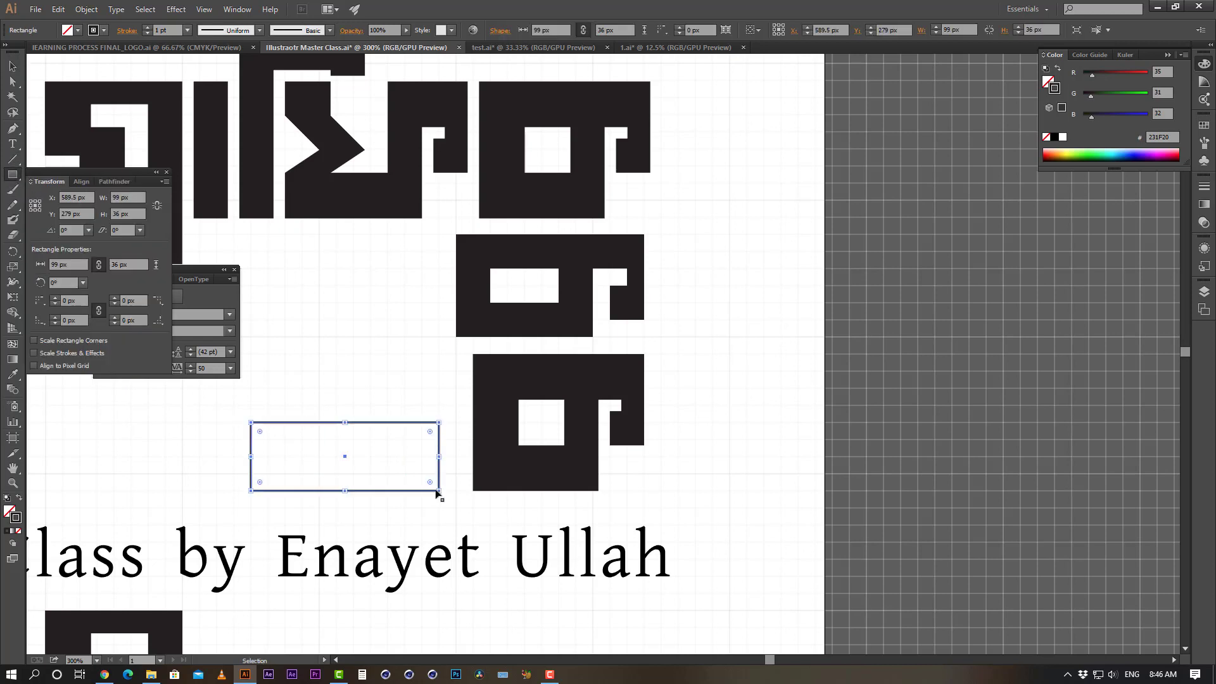
pyautogui.press('Delete')
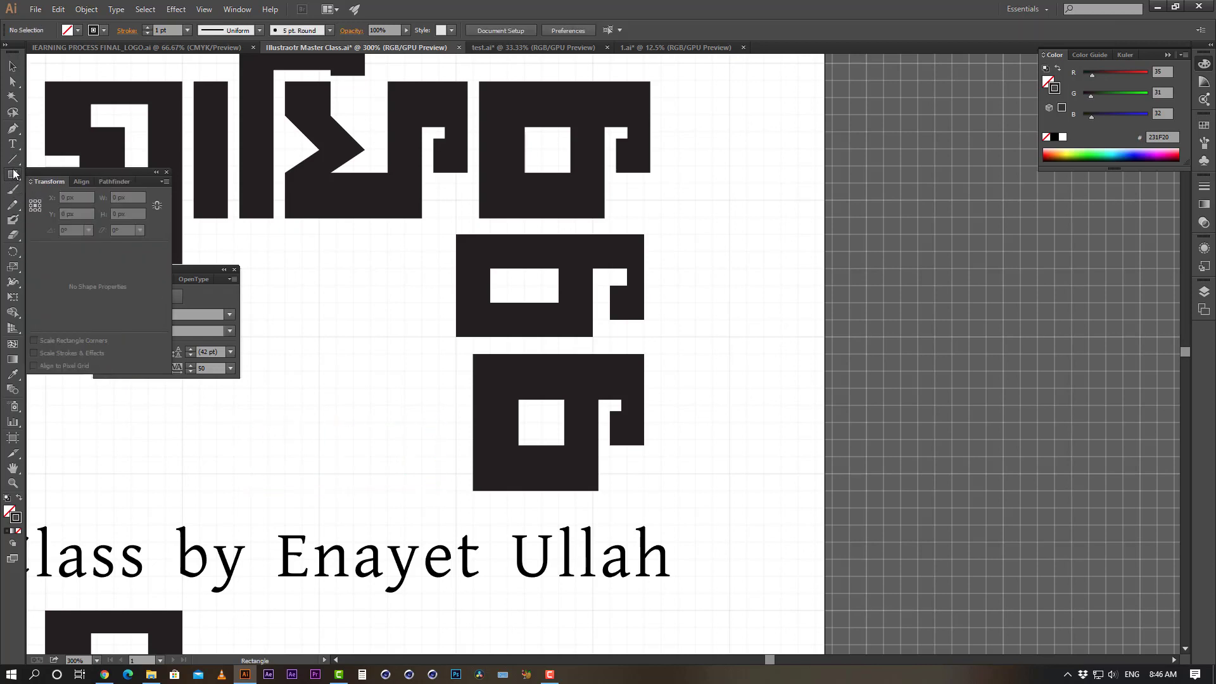
# Draw an outlined five-pointed star in the blank area beneath the headline with the Star tool
pyautogui.click(19, 180)
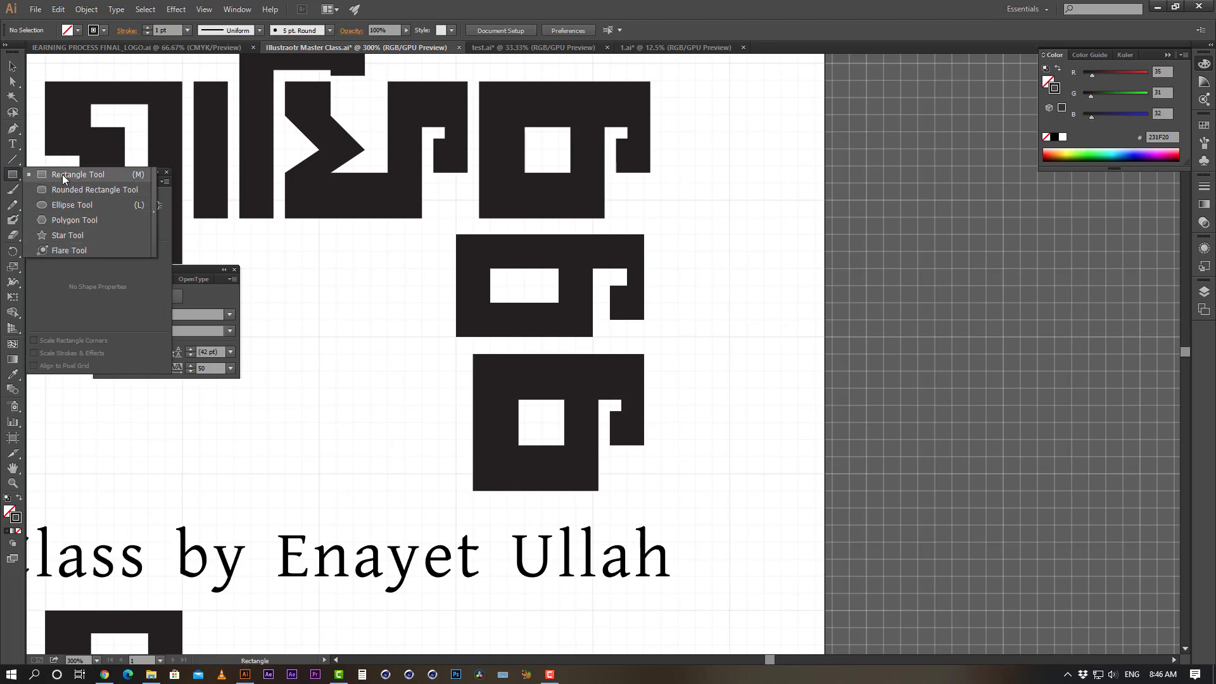
pyautogui.click(64, 238)
pyautogui.moveTo(229, 437); pyautogui.dragTo(271, 480)
pyautogui.press('v')
pyautogui.click(314, 425)
pyautogui.moveTo(396, 394); pyautogui.dragTo(598, 332)
pyautogui.click(795, 306)
pyautogui.moveTo(401, 264); pyautogui.dragTo(545, 274)
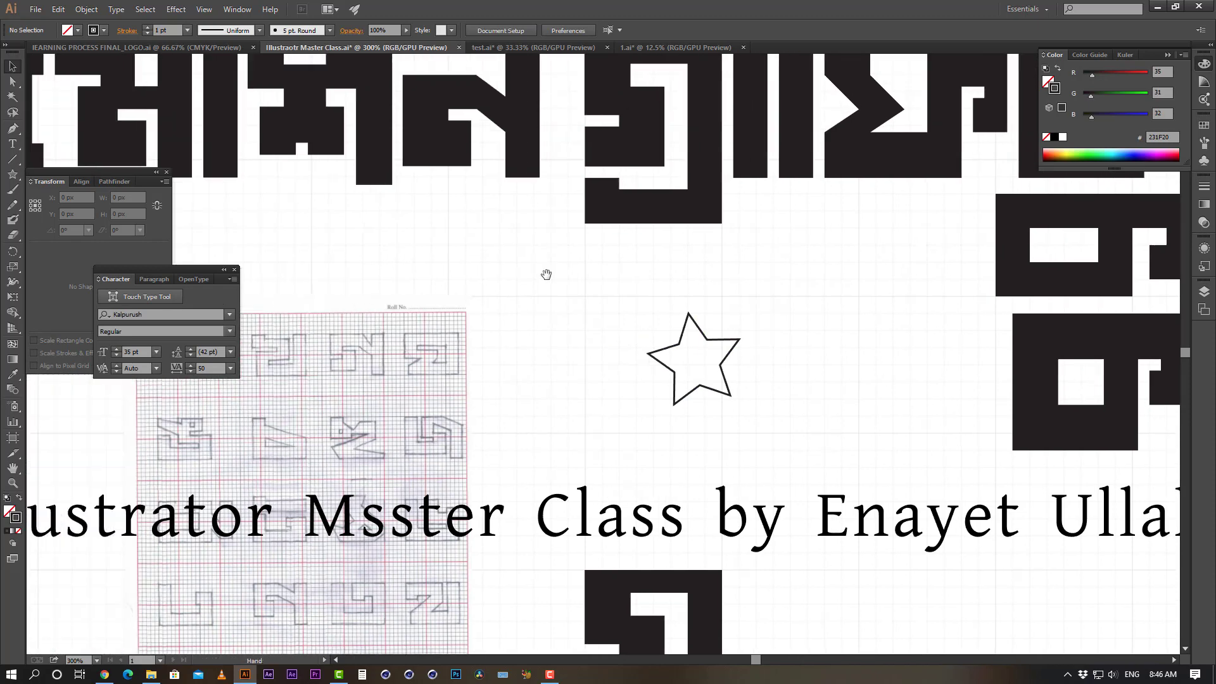
# Draw two freehand test strokes around the star with the Pencil tool, deleting each one
pyautogui.click(13, 206)
pyautogui.moveTo(633, 266)
pyautogui.mouseDown()
pyautogui.moveTo(592, 388)
pyautogui.moveTo(697, 353)
pyautogui.moveTo(678, 325)
pyautogui.mouseUp()
pyautogui.press('Delete')
pyautogui.moveTo(589, 360)
pyautogui.mouseDown()
pyautogui.moveTo(834, 377)
pyautogui.moveTo(620, 307)
pyautogui.moveTo(649, 386)
pyautogui.moveTo(706, 434)
pyautogui.moveTo(732, 429)
pyautogui.mouseUp()
pyautogui.press('Delete')
pyautogui.moveTo(847, 283)
pyautogui.mouseDown()
pyautogui.moveTo(821, 387)
pyautogui.moveTo(881, 281)
pyautogui.moveTo(955, 240)
pyautogui.mouseUp()
pyautogui.hotkey('ctrl', 'z')
pyautogui.hotkey('ctrl', 'z')
pyautogui.hotkey('ctrl', 'z')
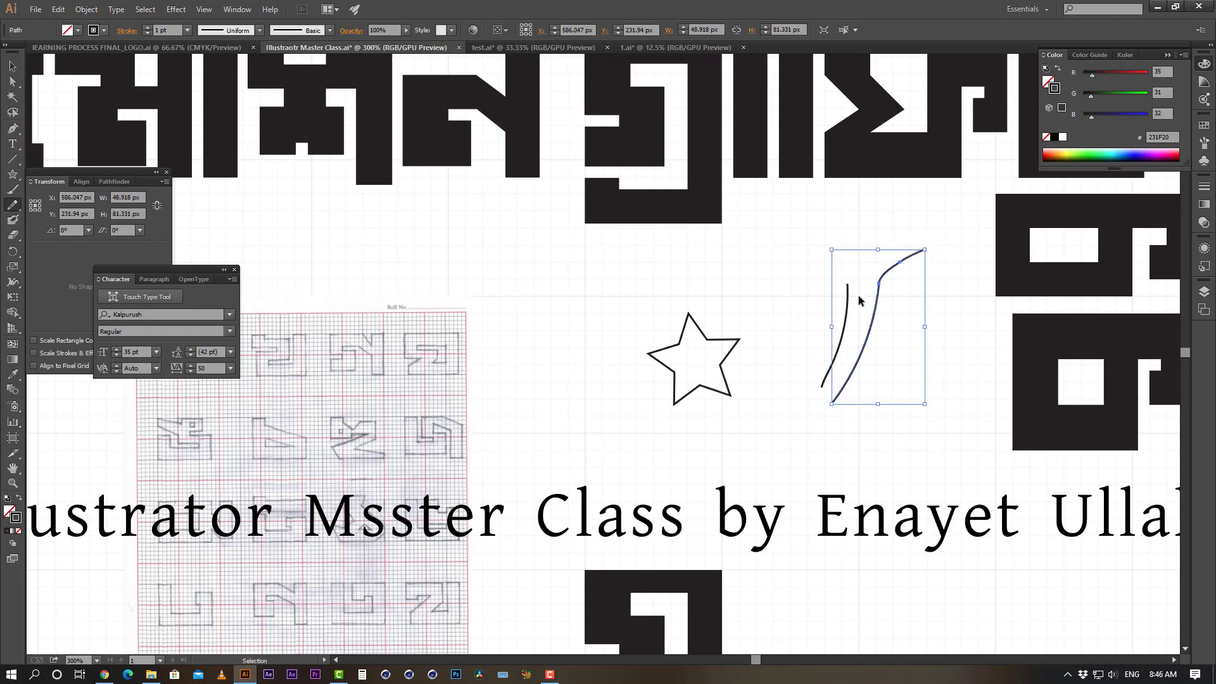
# Draw a pointed leaf with a midrib and several side veins freehand beside the star using the Pencil tool
pyautogui.moveTo(802, 410)
pyautogui.mouseDown()
pyautogui.moveTo(911, 275)
pyautogui.moveTo(802, 324)
pyautogui.moveTo(846, 289)
pyautogui.moveTo(938, 257)
pyautogui.moveTo(890, 340)
pyautogui.moveTo(791, 415)
pyautogui.mouseUp()
pyautogui.moveTo(823, 356)
pyautogui.mouseDown()
pyautogui.moveTo(866, 345)
pyautogui.moveTo(899, 314)
pyautogui.moveTo(882, 278)
pyautogui.moveTo(838, 337)
pyautogui.mouseUp()
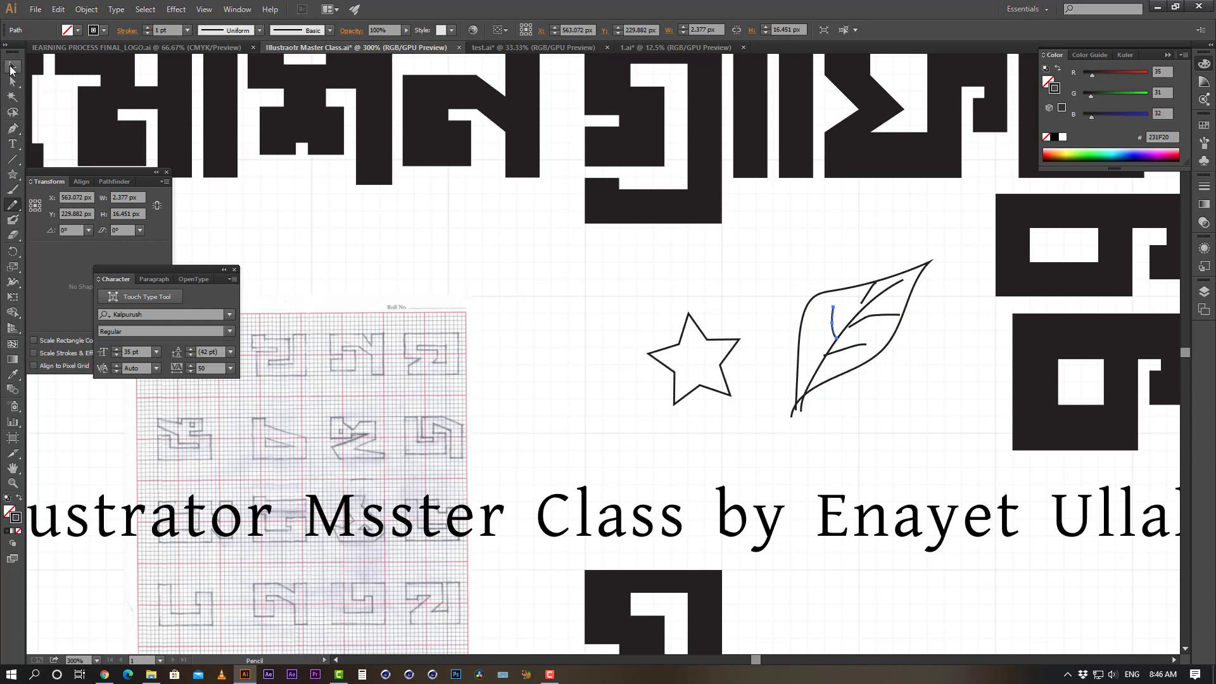
pyautogui.click(11, 205)
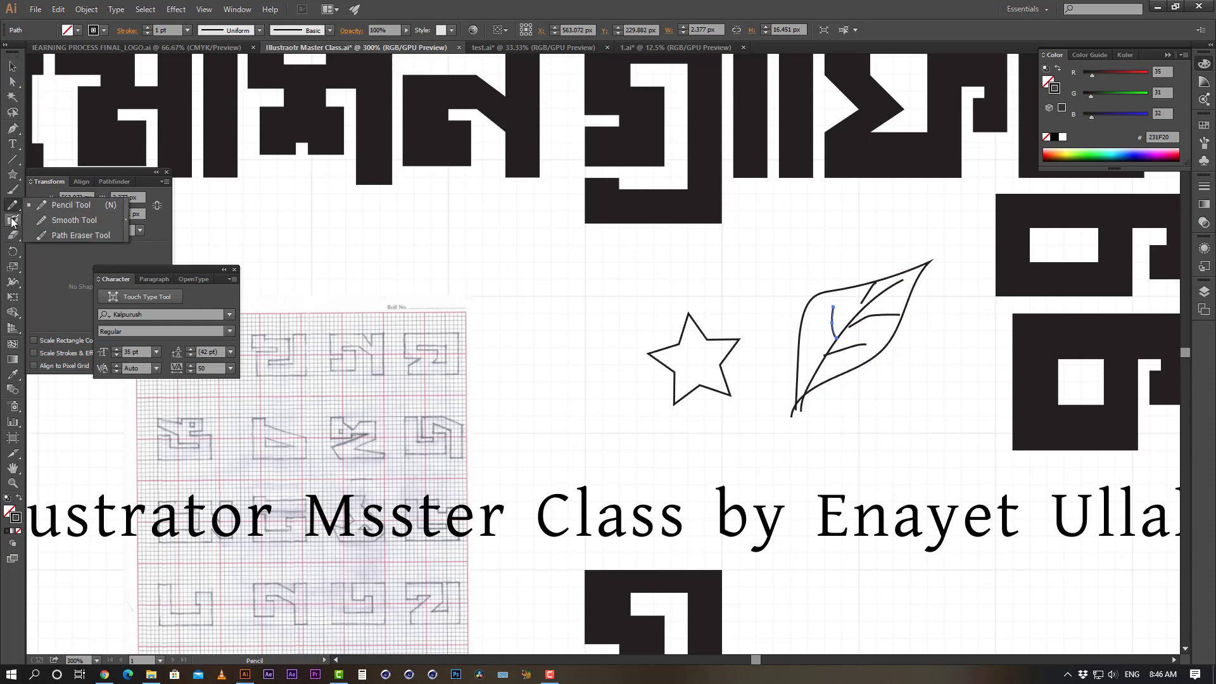
pyautogui.click(11, 207)
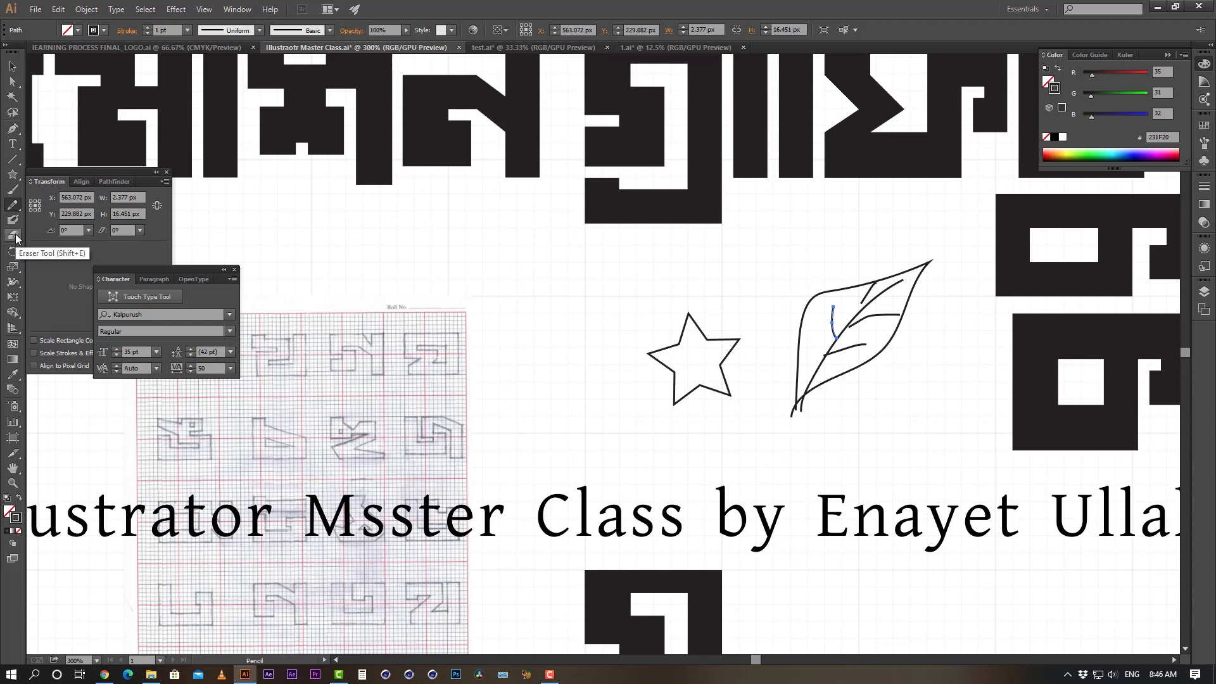
# Try erasing parts of the leaf drawing with the Eraser tool and undo the erased strokes
pyautogui.click(14, 235)
pyautogui.moveTo(904, 274); pyautogui.dragTo(825, 293)
pyautogui.hotkey('ctrl', 'z')
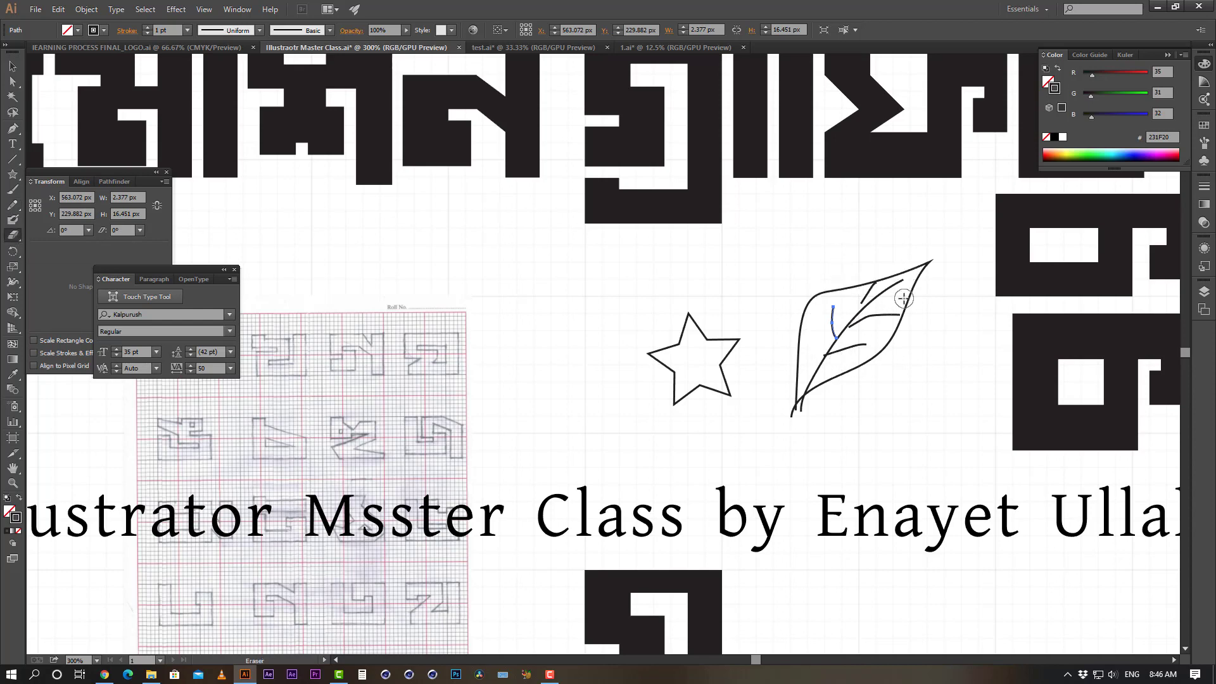
pyautogui.hotkey('ctrl', 'z')
pyautogui.moveTo(931, 260); pyautogui.dragTo(841, 285)
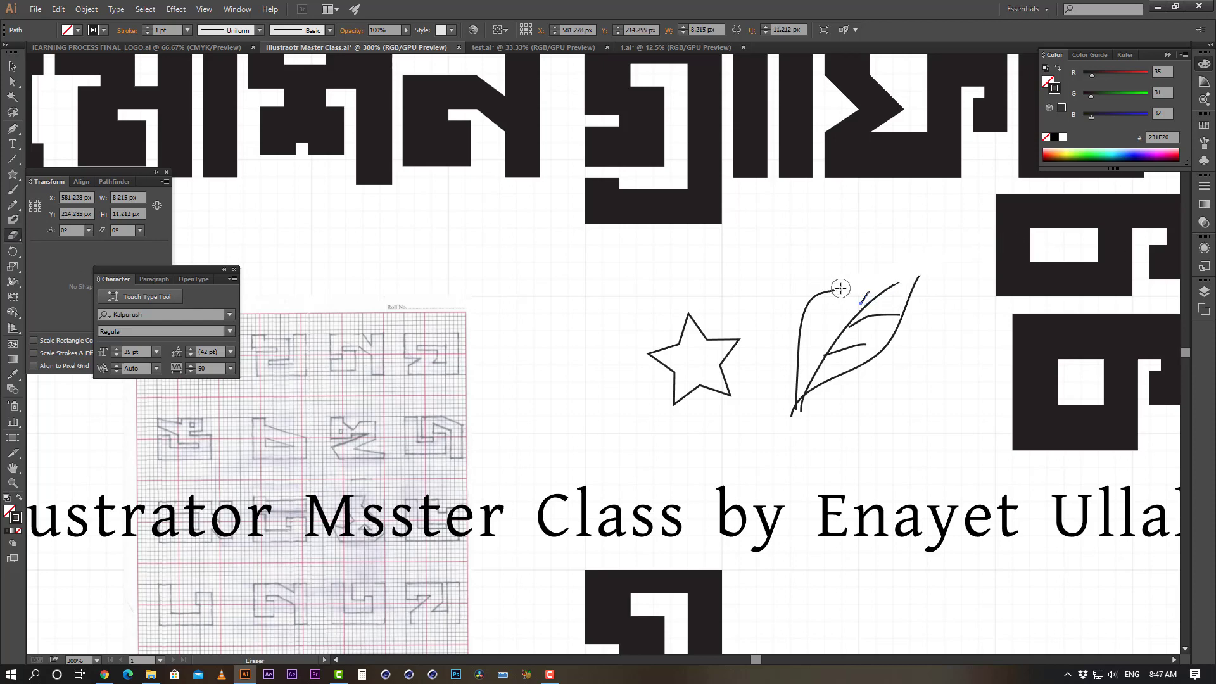
pyautogui.moveTo(936, 263)
pyautogui.mouseDown()
pyautogui.moveTo(868, 362)
pyautogui.moveTo(790, 404)
pyautogui.mouseUp()
pyautogui.hotkey('ctrl', 'z')
pyautogui.press('v')
pyautogui.hotkey('ctrl', 'z')
pyautogui.click(12, 66)
pyautogui.click(745, 245)
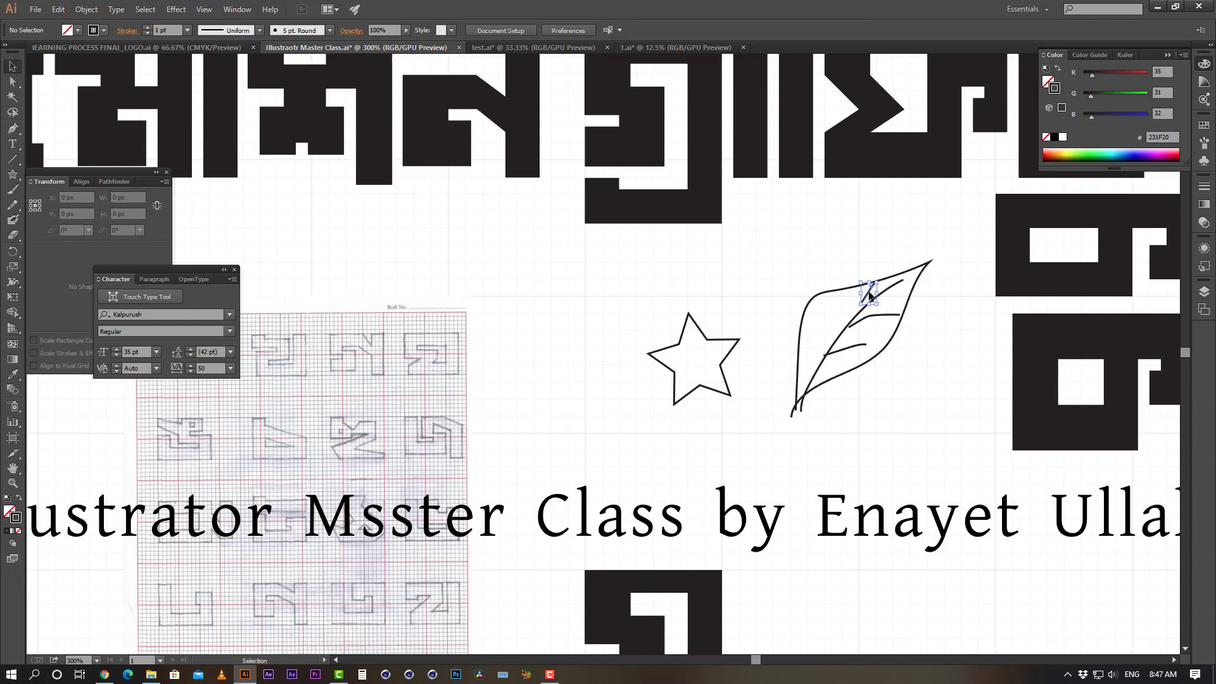
pyautogui.click(870, 295)
pyautogui.click(856, 283)
pyautogui.hotkey('ctrl', 'z')
pyautogui.click(833, 263)
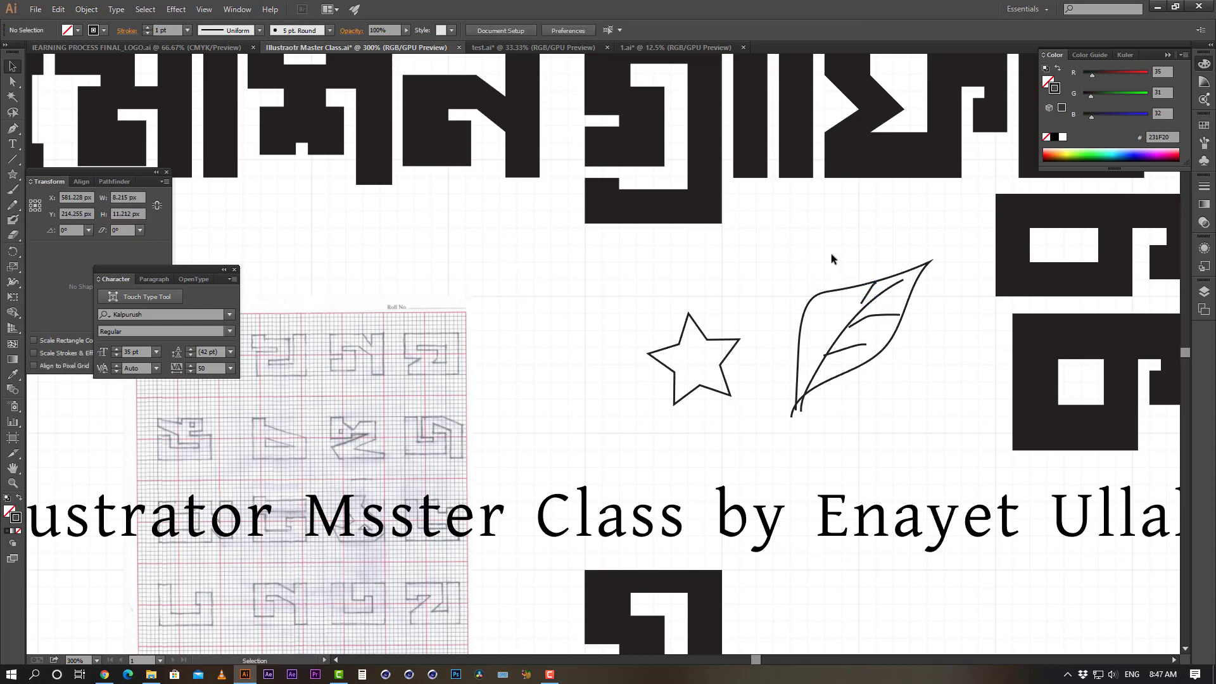
pyautogui.moveTo(833, 263); pyautogui.dragTo(911, 433)
pyautogui.click(290, 247)
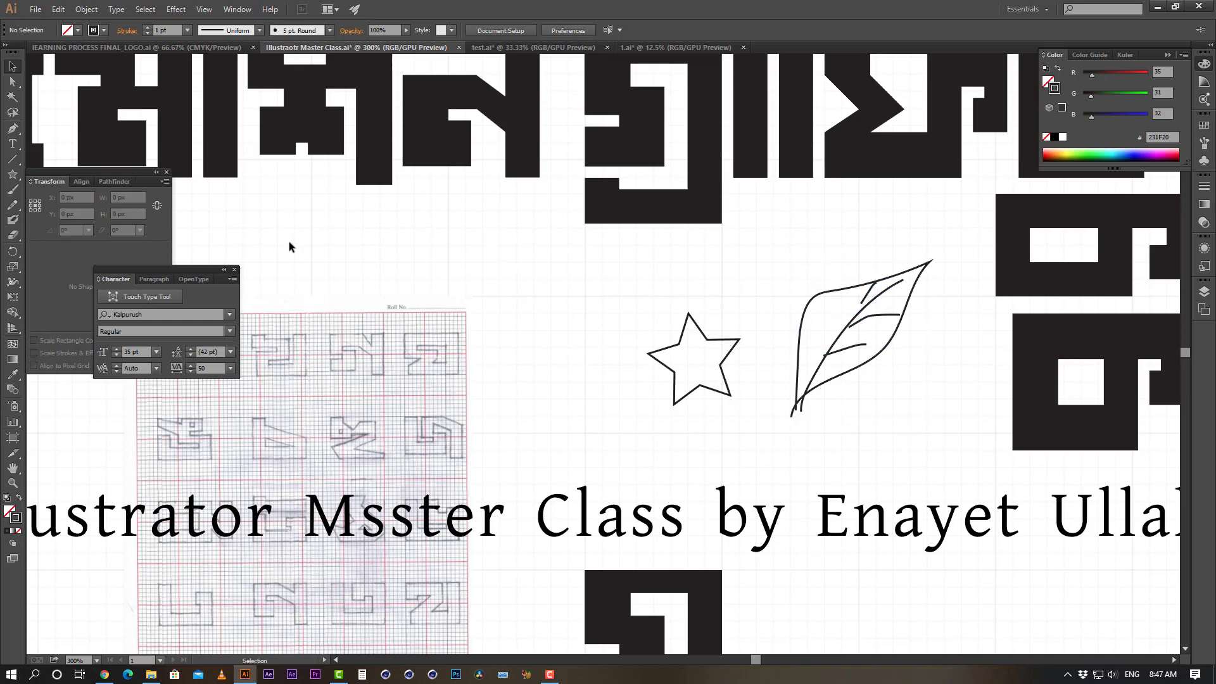
# Draw a large outlined circle in the blank area beside the lower ক and shift it slightly down
pyautogui.click(14, 236)
pyautogui.click(13, 251)
pyautogui.hotkey('ctrl', '1')
pyautogui.moveTo(670, 356); pyautogui.dragTo(536, 327)
pyautogui.moveTo(616, 350); pyautogui.dragTo(898, 298)
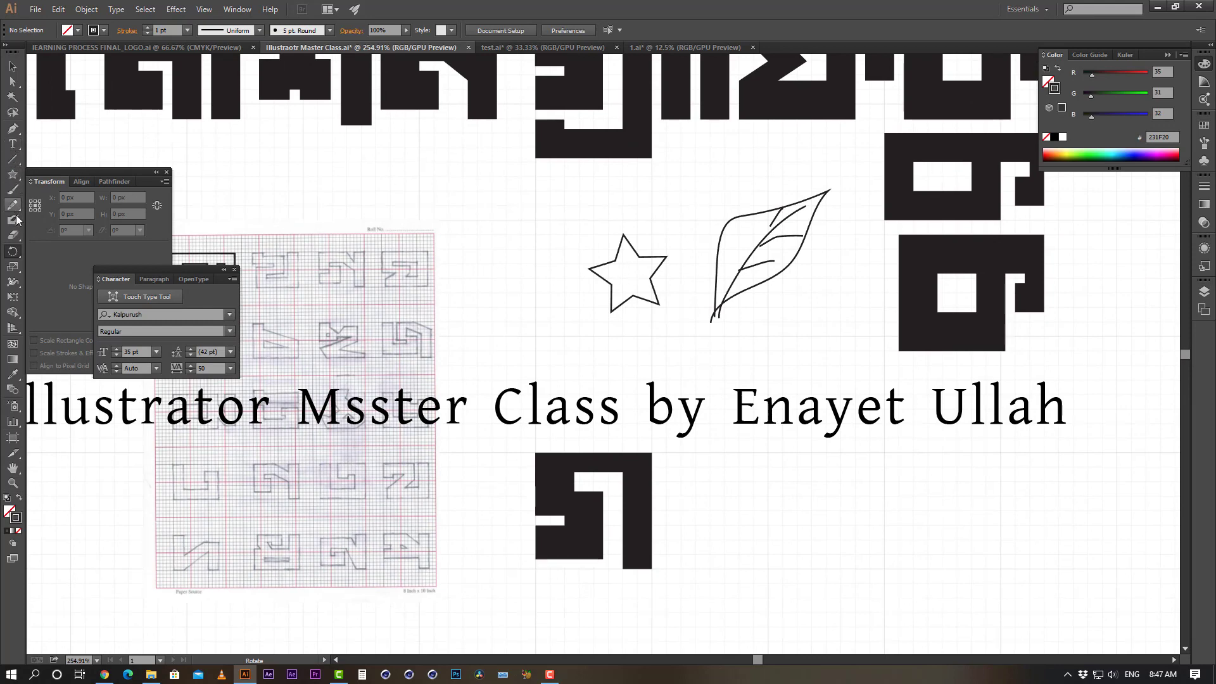
pyautogui.moveTo(12, 183); pyautogui.dragTo(81, 203)
pyautogui.scroll(-5, 589, 224)
pyautogui.hscroll(4, 589, 224)
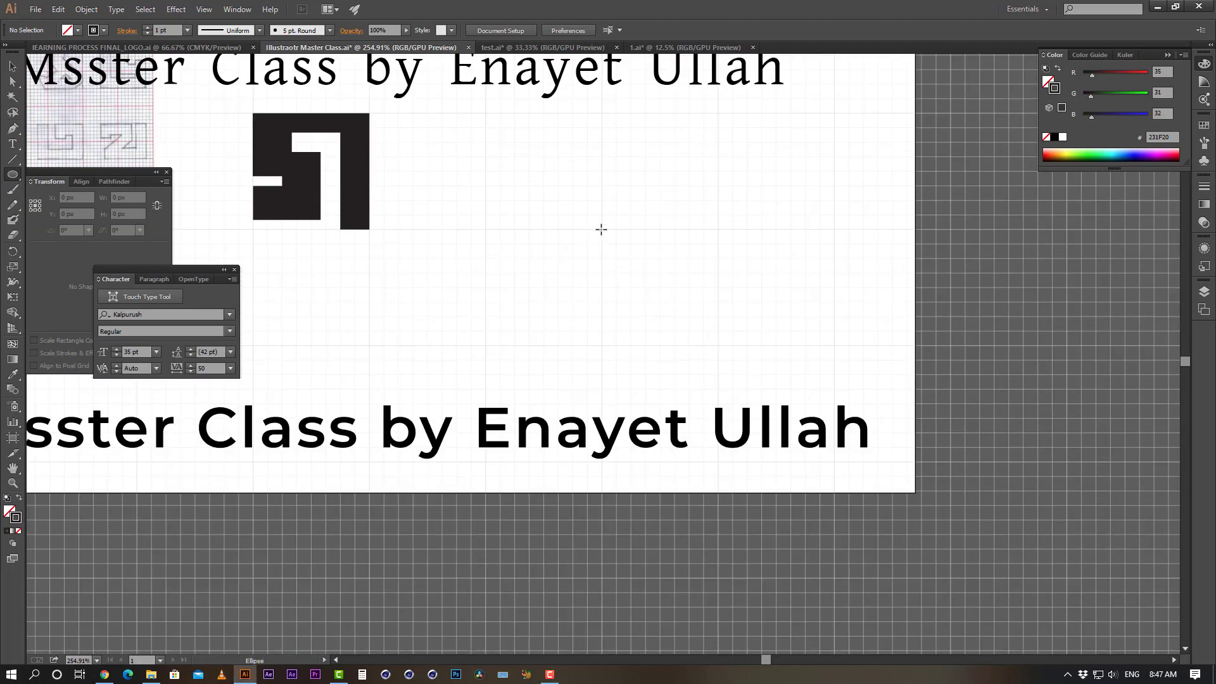
pyautogui.moveTo(601, 229); pyautogui.dragTo(736, 166)
pyautogui.press('v')
pyautogui.click(671, 182)
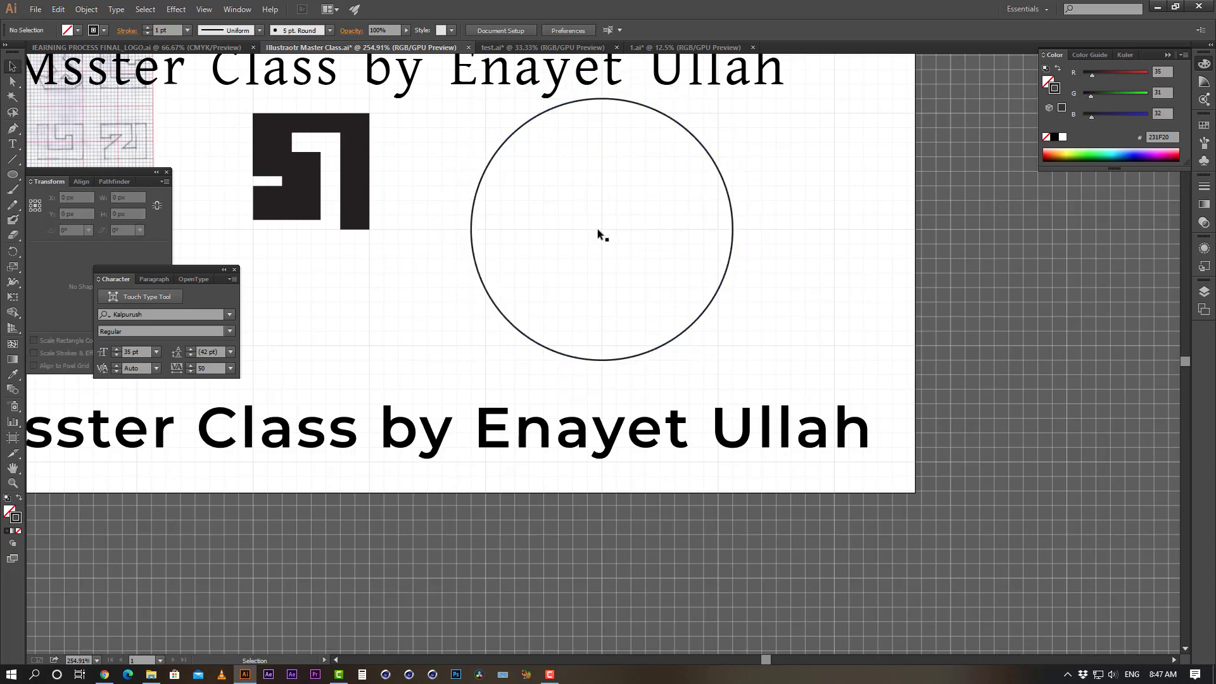
pyautogui.moveTo(722, 182); pyautogui.dragTo(723, 197)
pyautogui.click(621, 249)
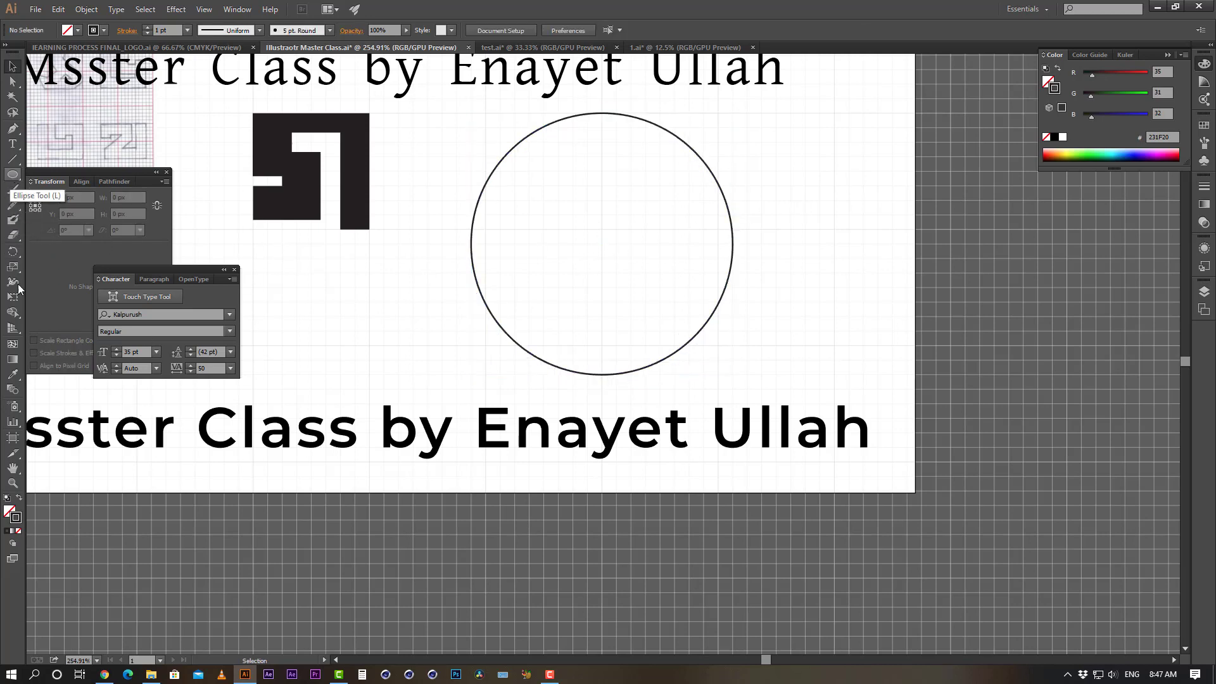
# Draw an 18 by 9 px rectangle just outside the circle's right side, with a solid dark fill and no stroke
pyautogui.click(14, 174)
pyautogui.moveTo(14, 173); pyautogui.dragTo(54, 174)
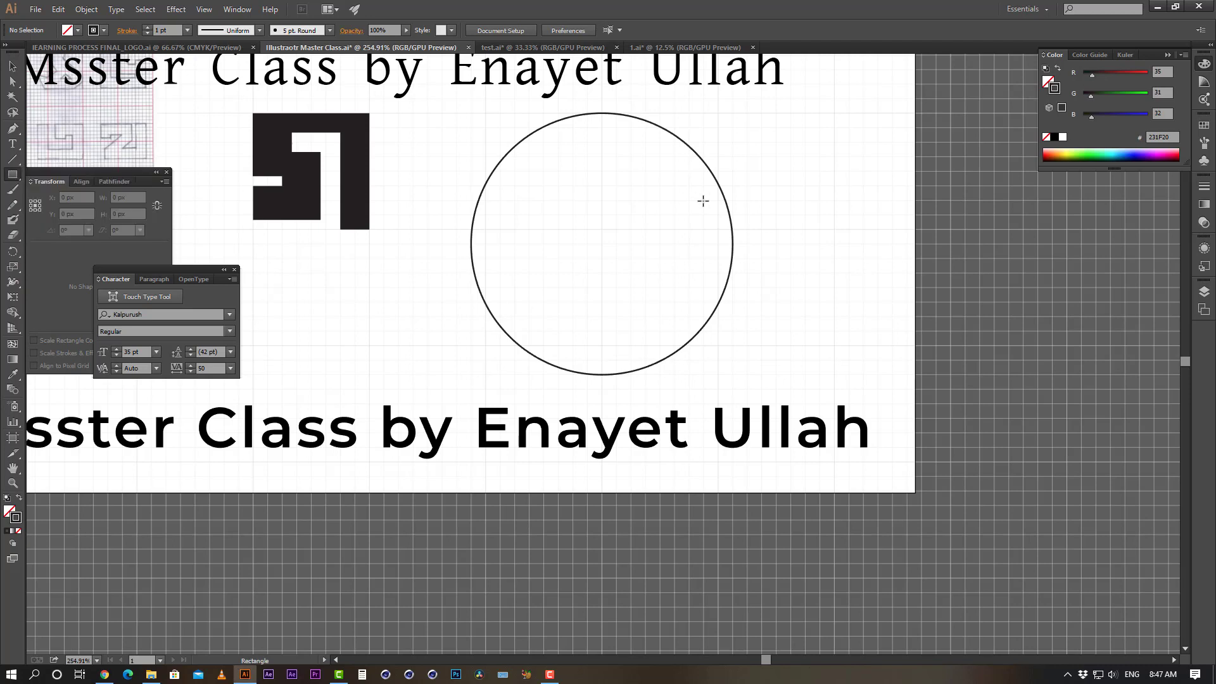
pyautogui.moveTo(761, 230); pyautogui.dragTo(791, 245)
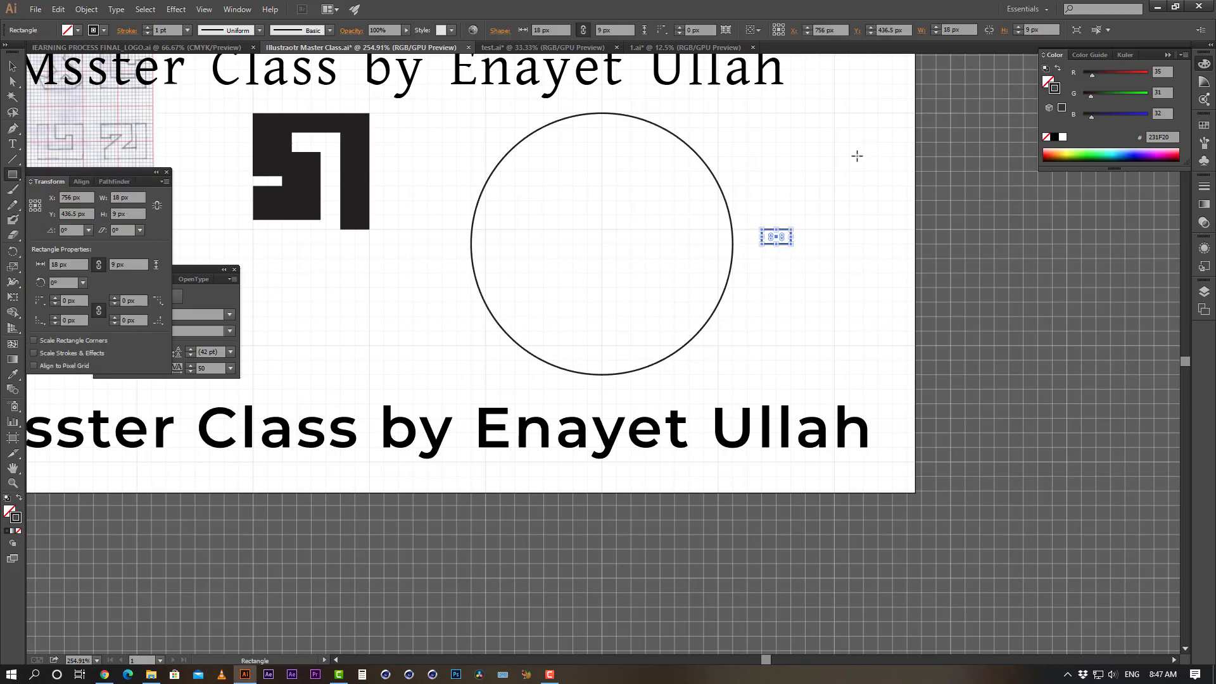
pyautogui.click(19, 498)
pyautogui.press('v')
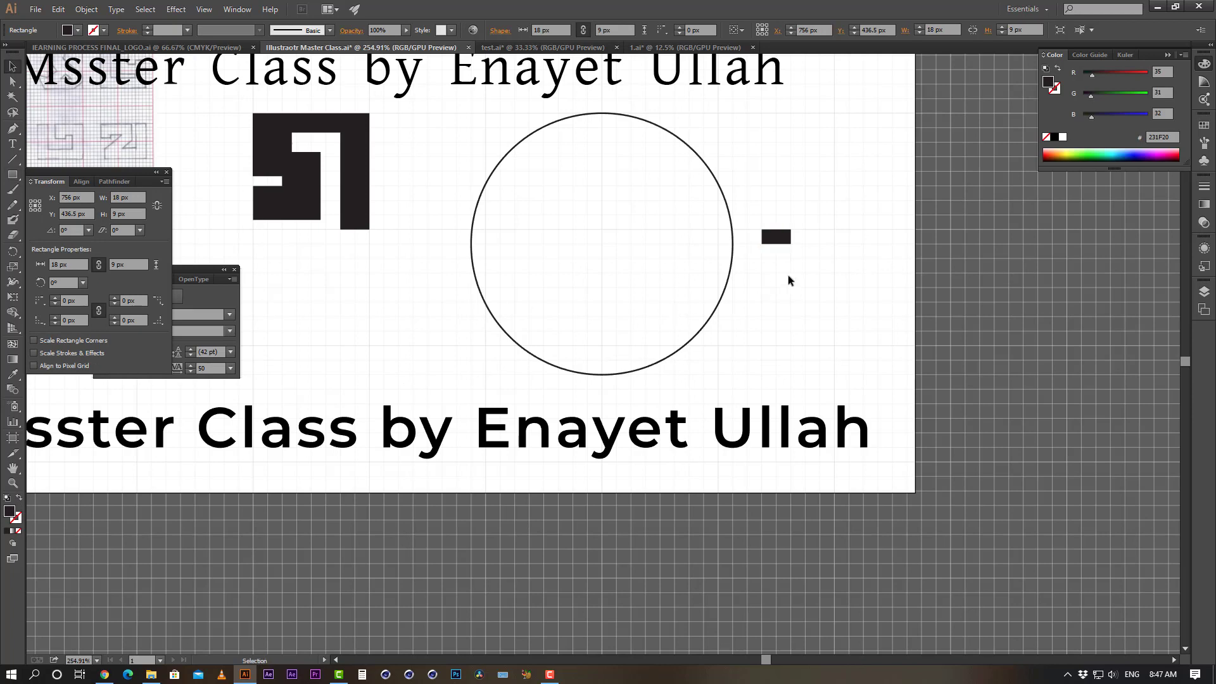
# Move the small rectangle closer to the circle's right edge, to X 747 px
pyautogui.moveTo(775, 237); pyautogui.dragTo(762, 240)
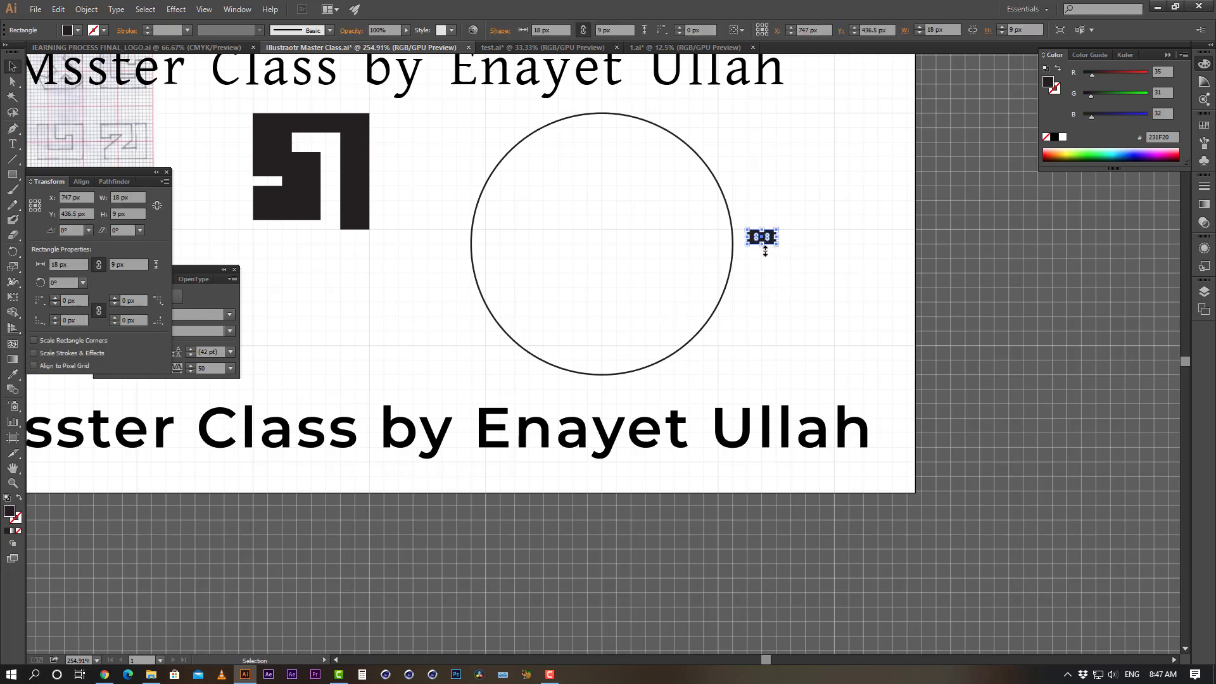
pyautogui.click(778, 335)
pyautogui.click(770, 242)
pyautogui.scroll(1, 768, 247)
pyautogui.moveTo(785, 317); pyautogui.dragTo(775, 317)
pyautogui.click(799, 375)
pyautogui.click(783, 318)
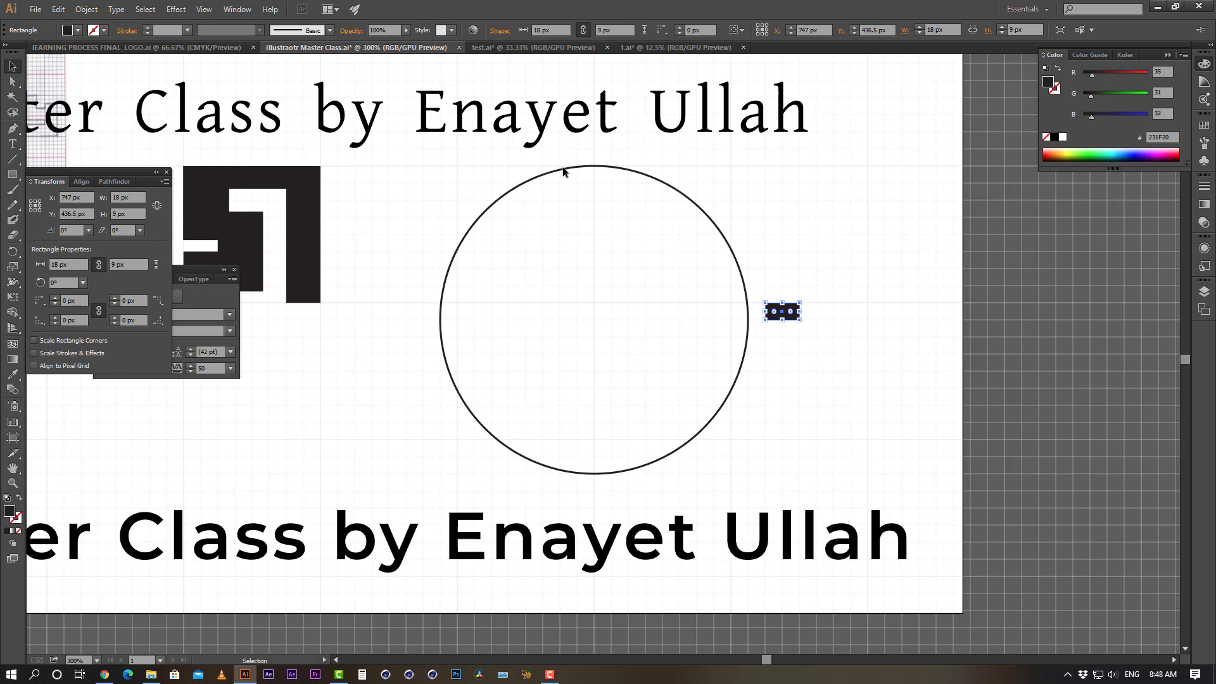
pyautogui.click(12, 252)
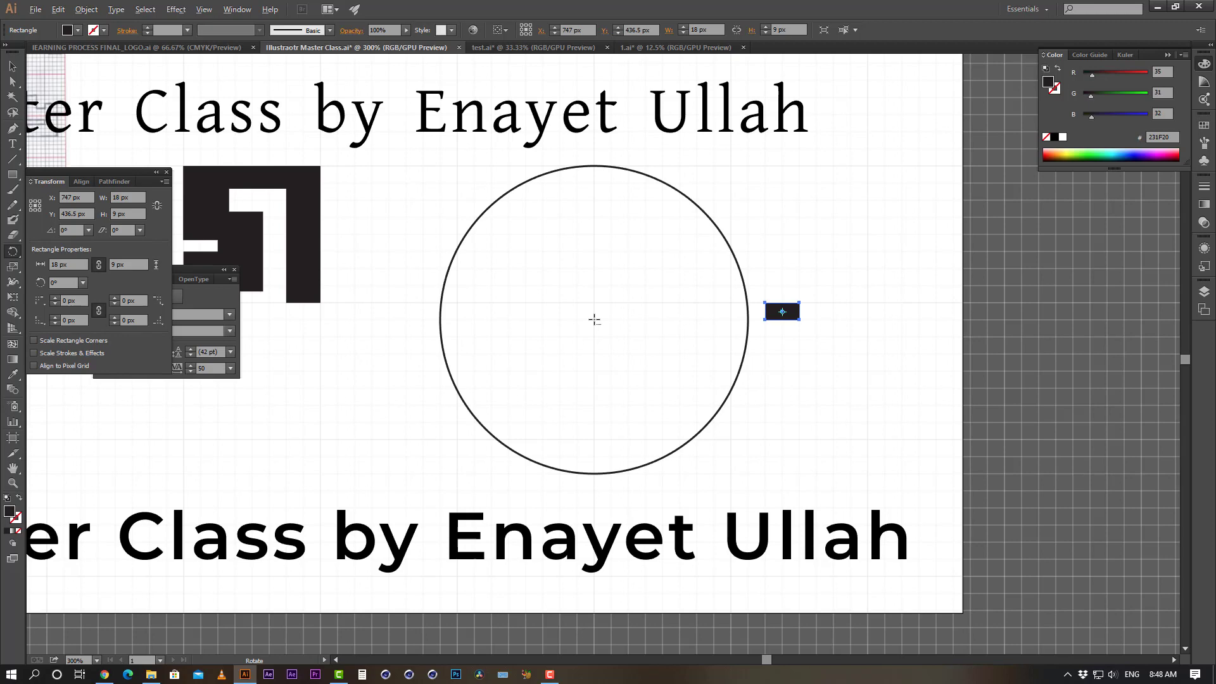
pyautogui.click(816, 354)
pyautogui.press('v')
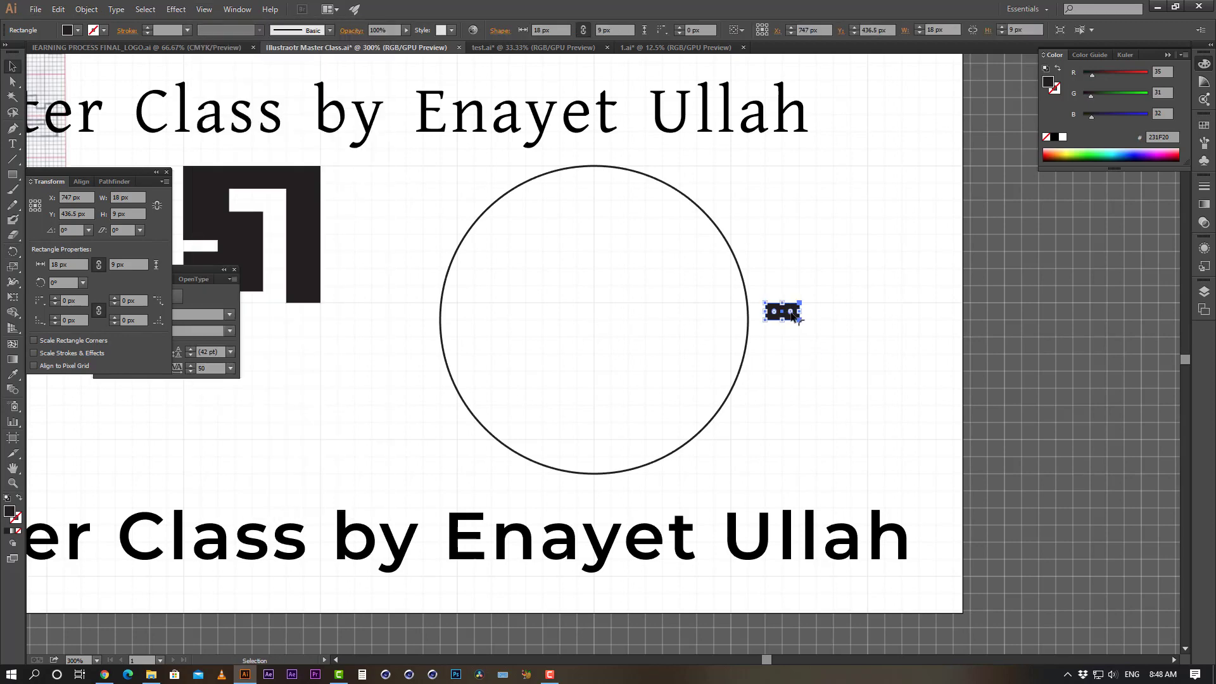
# Try to line up the small rectangle vertically with the circle's centre by moving it down to Y 445.5 px
pyautogui.moveTo(785, 318); pyautogui.dragTo(785, 328)
pyautogui.scroll(1, 796, 358)
pyautogui.hscroll(-3, 779, 335)
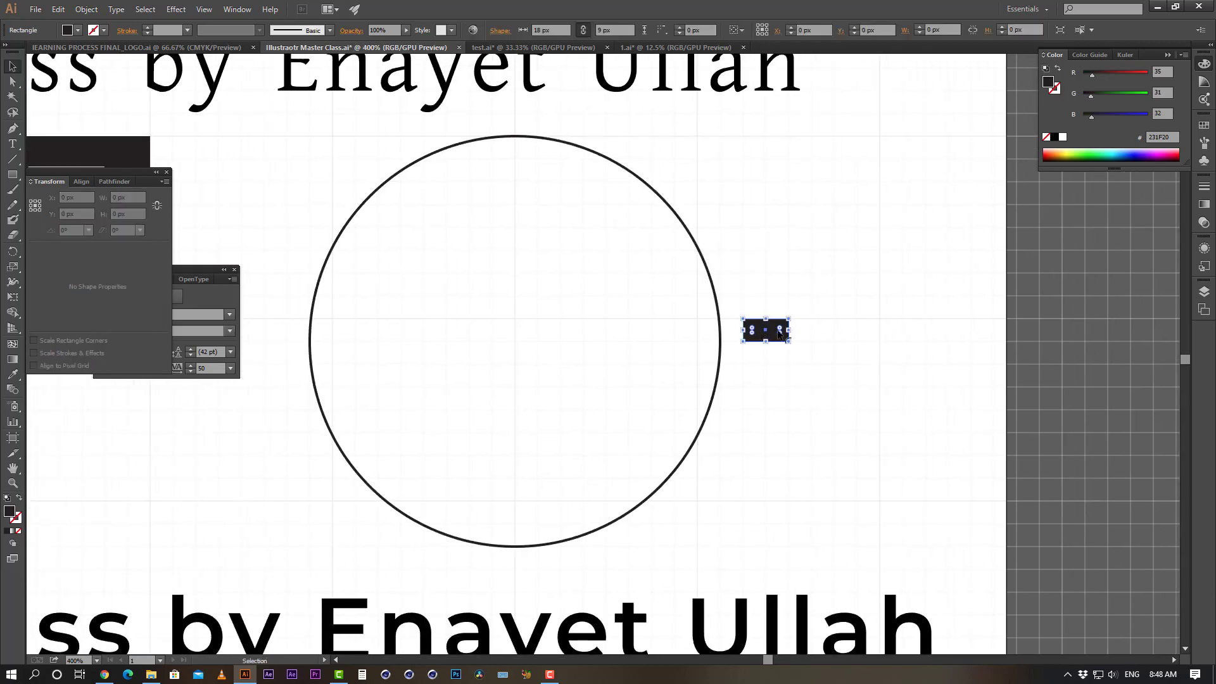
pyautogui.moveTo(779, 334); pyautogui.dragTo(773, 356)
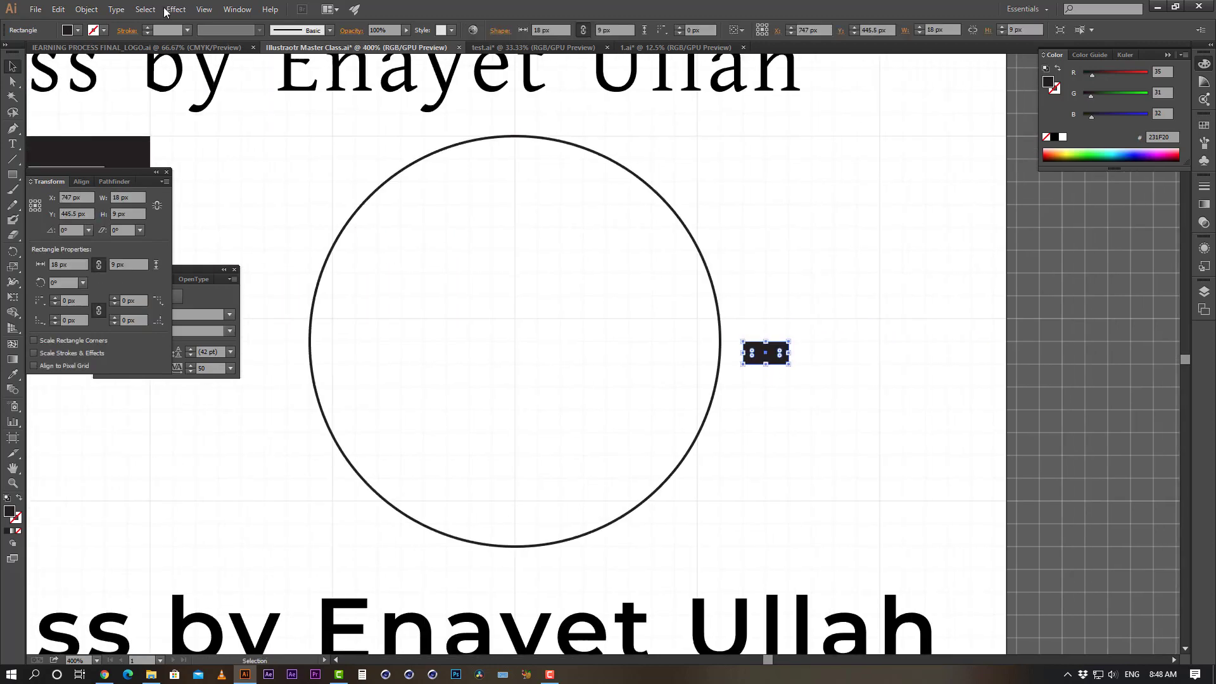
# Turn off Snap to Grid and line up the small rectangle with the circle's horizontal centreline at Y 441 px
pyautogui.click(204, 9)
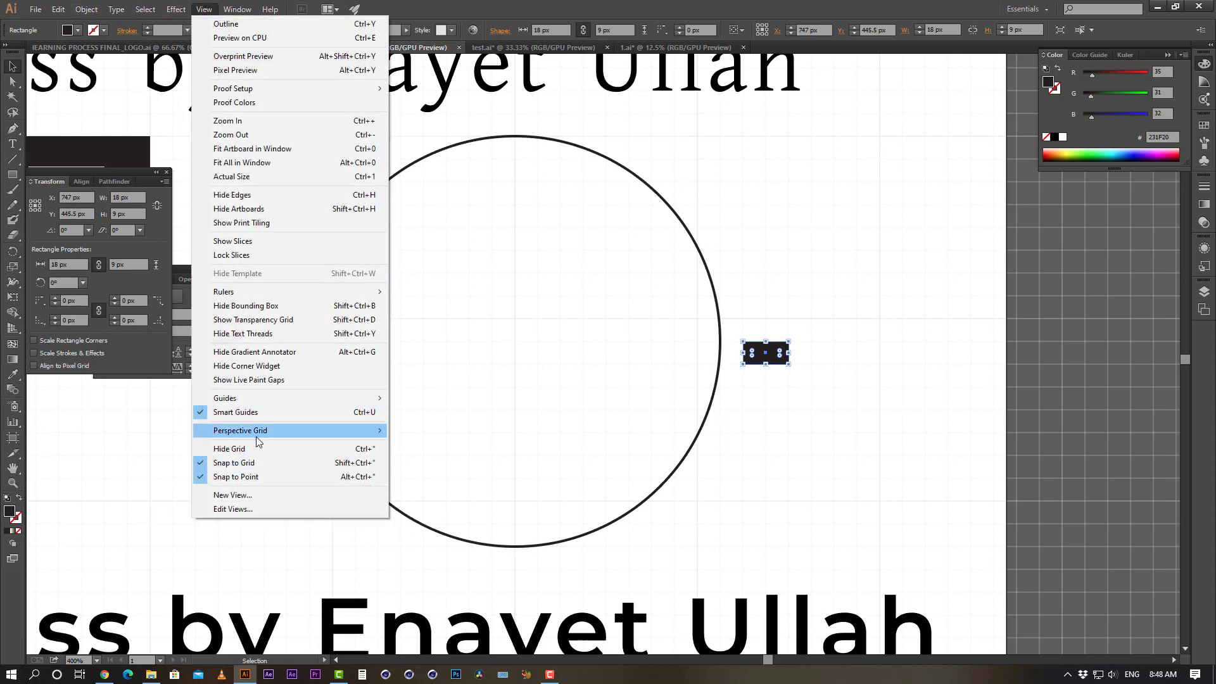
pyautogui.click(250, 462)
pyautogui.click(953, 459)
pyautogui.moveTo(773, 357); pyautogui.dragTo(773, 372)
pyautogui.click(819, 386)
pyautogui.moveTo(861, 346); pyautogui.dragTo(570, 403)
pyautogui.click(856, 410)
pyautogui.click(773, 377)
pyautogui.click(718, 310)
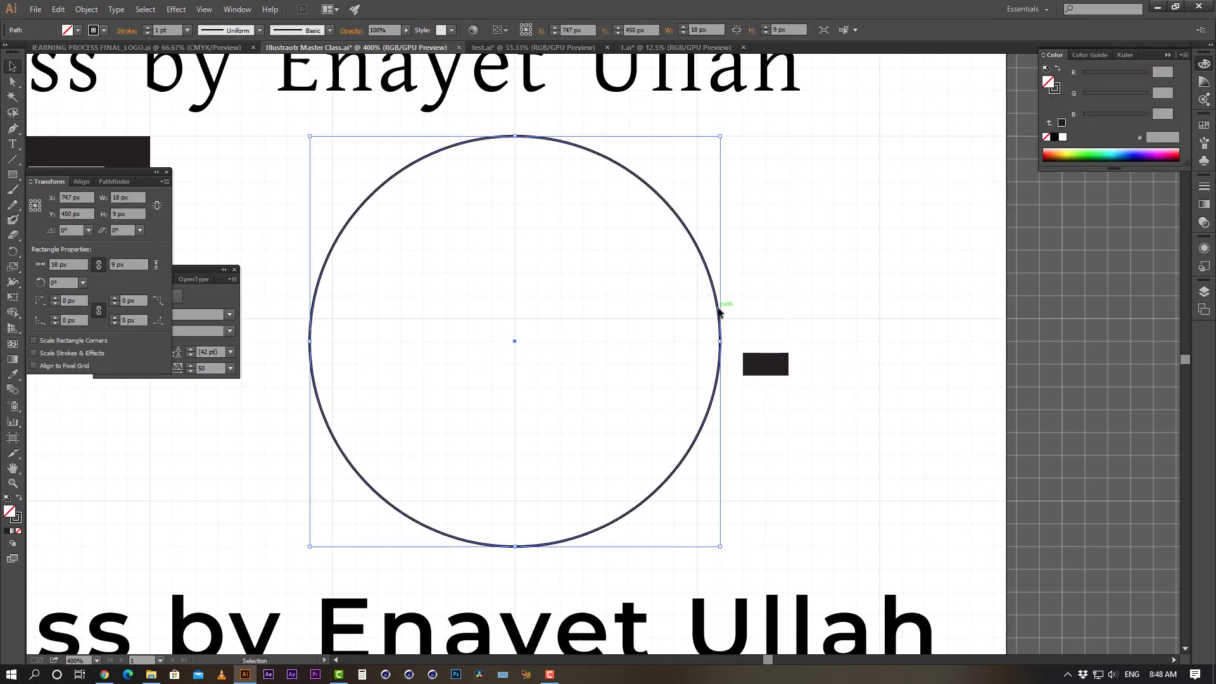
pyautogui.moveTo(766, 368); pyautogui.dragTo(768, 345)
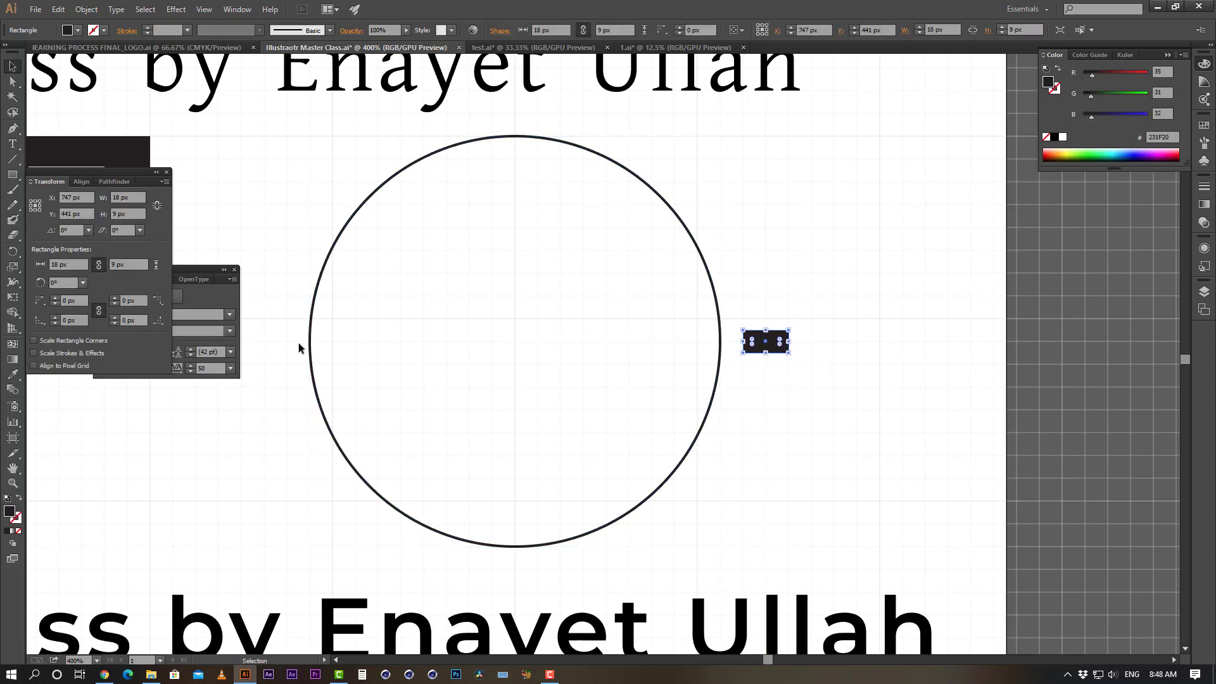
# Make a copy of the small rectangle rotated 8° about the circle's centre with the Rotate tool
pyautogui.press('r')
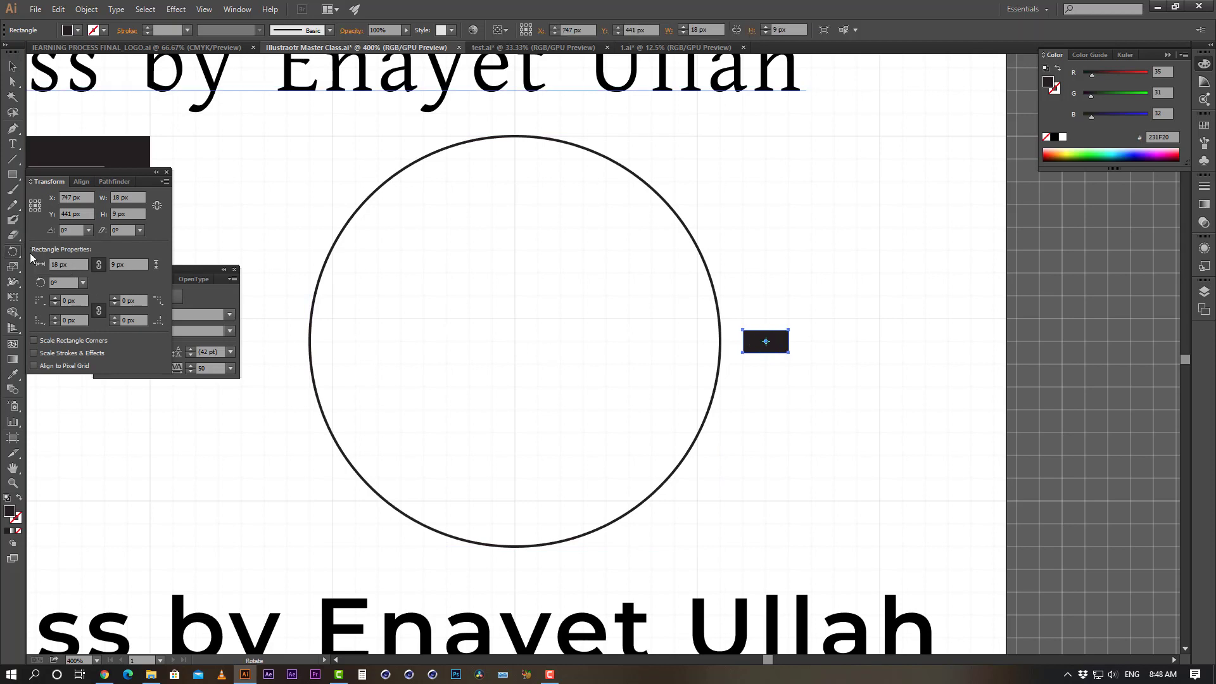
pyautogui.keyDown('alt'); pyautogui.click(514, 341); pyautogui.keyUp('alt')
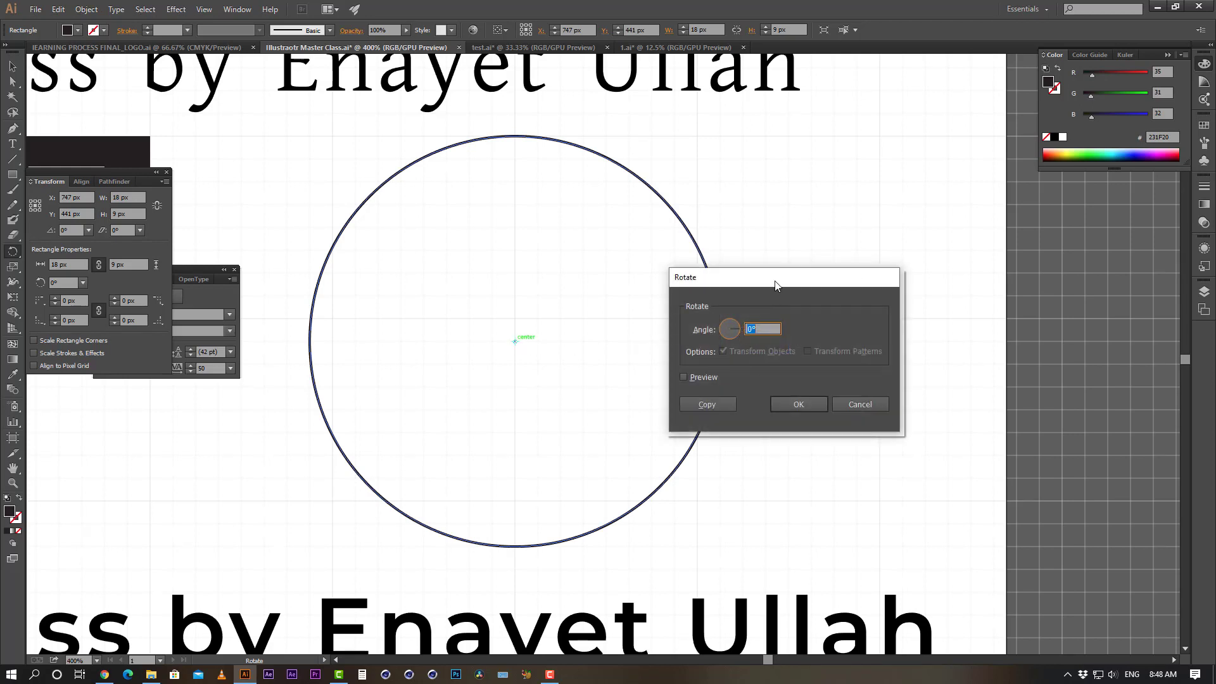
pyautogui.moveTo(775, 286); pyautogui.dragTo(396, 349)
pyautogui.click(375, 392)
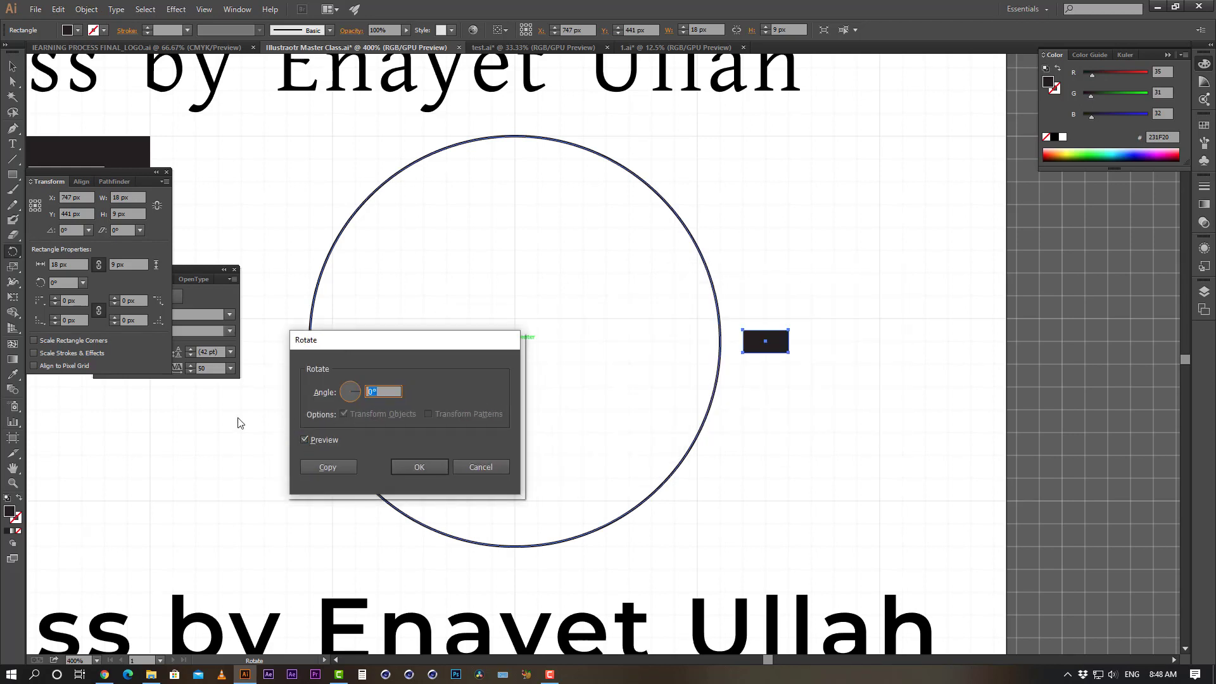
pyautogui.click(305, 440)
pyautogui.click(306, 440)
pyautogui.click(306, 440)
pyautogui.click(382, 391)
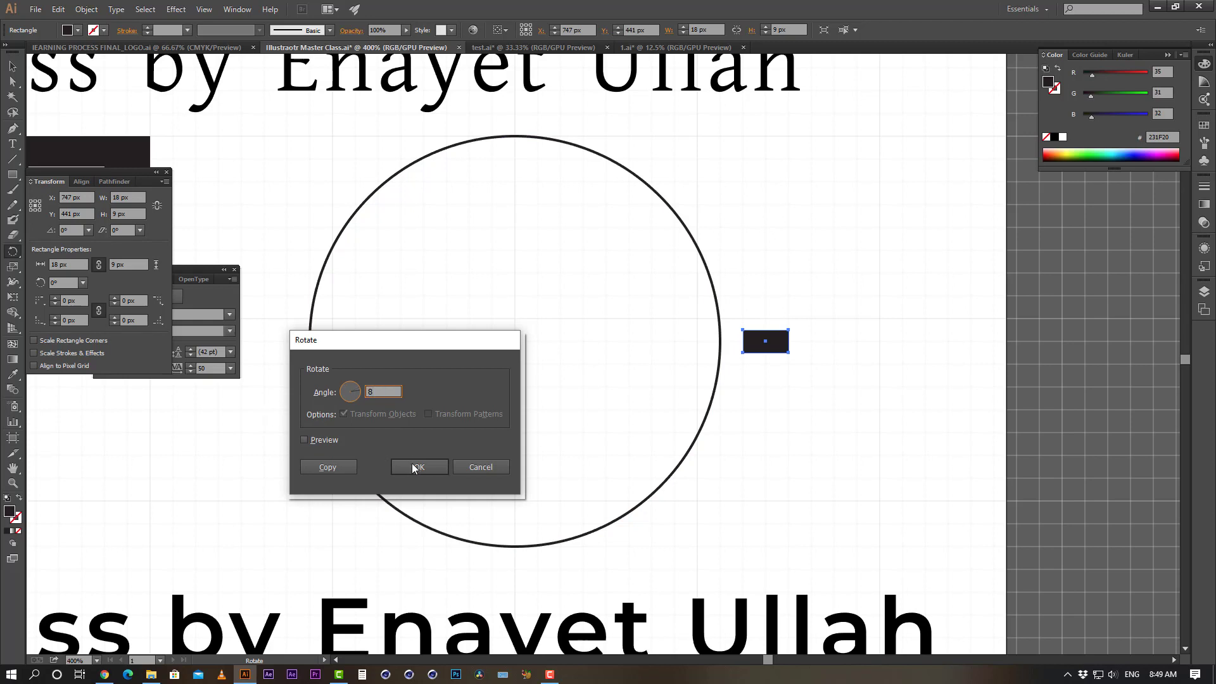
pyautogui.click(305, 441)
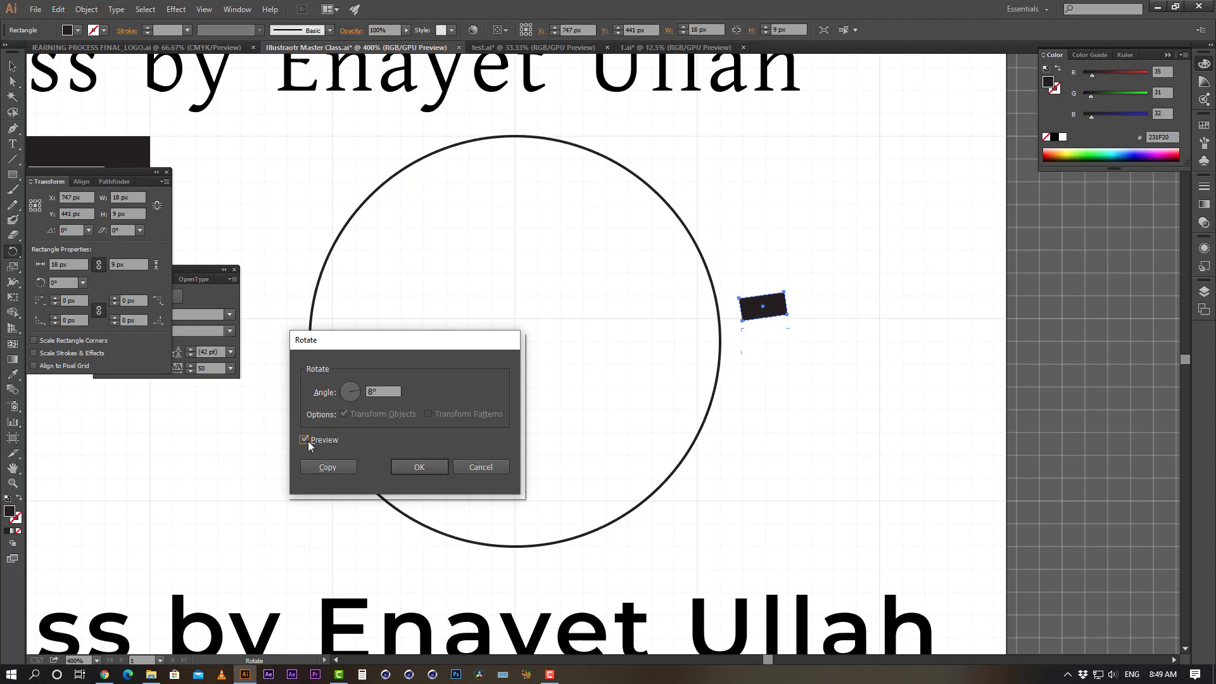
pyautogui.click(327, 467)
# Repeat the 8° rotated copy until the rectangles form a complete ring around the circle, then deselect
pyautogui.press('v')
pyautogui.hotkey('ctrl', 'd')
pyautogui.hotkey('ctrl', 'd')
pyautogui.hotkey('ctrl', 'd')
pyautogui.hotkey('ctrl', 'd')
pyautogui.hotkey('ctrl', 'd')
pyautogui.hotkey('ctrl', 'd')
pyautogui.hotkey('ctrl', 'd')
pyautogui.hotkey('ctrl', 'd')
pyautogui.hotkey('ctrl', 'd')
pyautogui.hotkey('ctrl', 'd')
pyautogui.hotkey('ctrl', 'd')
pyautogui.hotkey('ctrl', 'd')
pyautogui.hotkey('ctrl', 'd')
pyautogui.hotkey('ctrl', 'd')
pyautogui.hotkey('ctrl', 'd')
pyautogui.hotkey('ctrl', 'd')
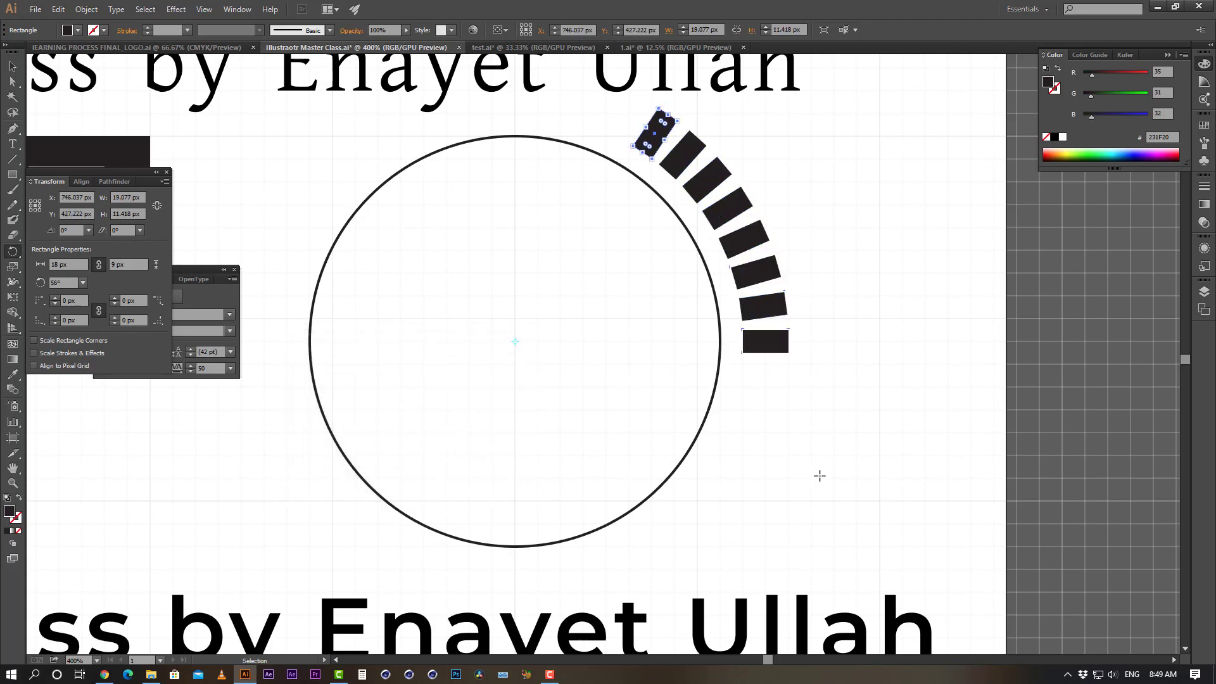
pyautogui.hotkey('ctrl', 'd')
pyautogui.hotkey('ctrl', 'd')
pyautogui.hotkey('ctrl', 'd')
pyautogui.hotkey('ctrl', 'd')
pyautogui.hotkey('ctrl', 'd')
pyautogui.hotkey('ctrl', 'd')
pyautogui.hotkey('ctrl', 'd')
pyautogui.hotkey('ctrl', 'd')
pyautogui.hotkey('ctrl', 'd')
pyautogui.hotkey('ctrl', 'd')
pyautogui.hotkey('ctrl', 'd')
pyautogui.hotkey('ctrl', 'd')
pyautogui.hotkey('ctrl', 'd')
pyautogui.hotkey('ctrl', 'd')
pyautogui.hotkey('ctrl', 'd')
pyautogui.hotkey('ctrl', 'd')
pyautogui.hotkey('ctrl', 'd')
pyautogui.hotkey('ctrl', 'd')
pyautogui.hotkey('ctrl', 'd')
pyautogui.hotkey('ctrl', 'd')
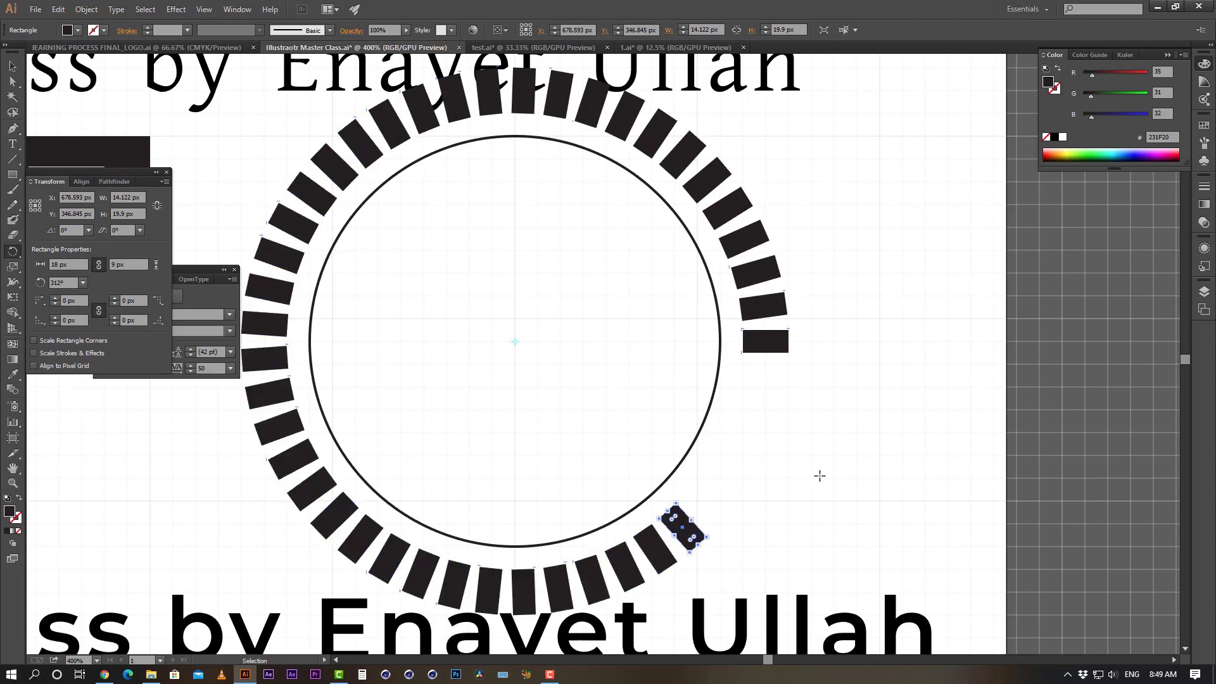
pyautogui.hotkey('ctrl', 'd')
pyautogui.press('r')
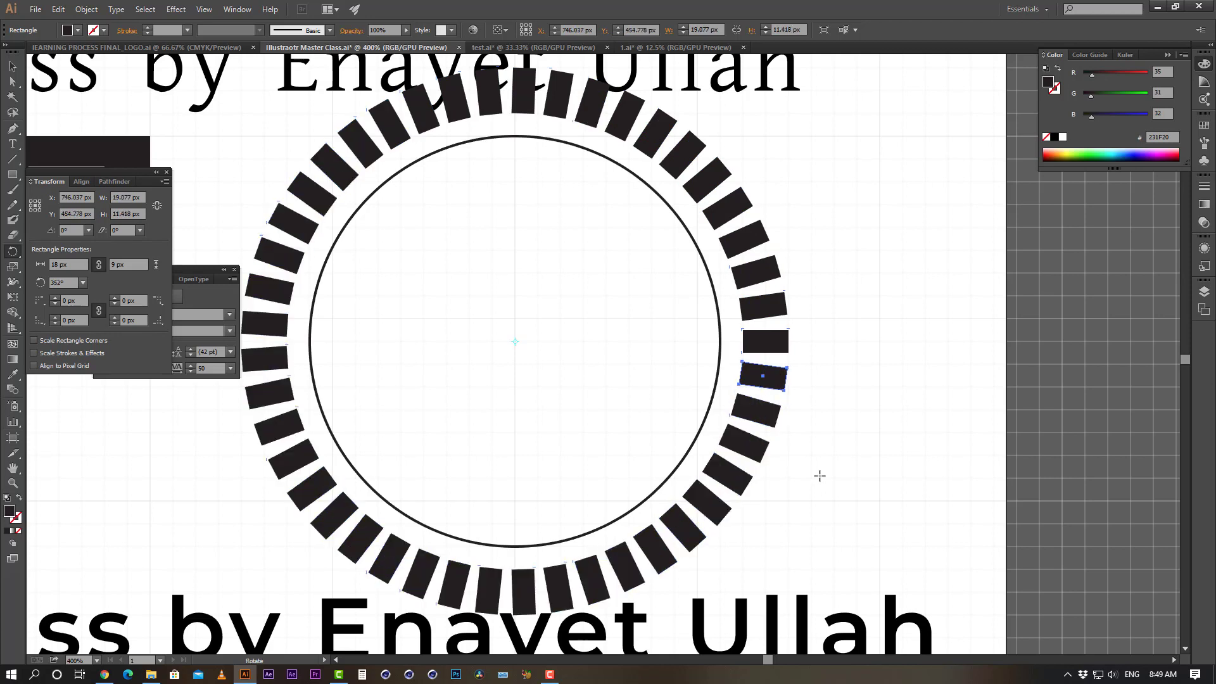
pyautogui.press('v')
pyautogui.click(857, 283)
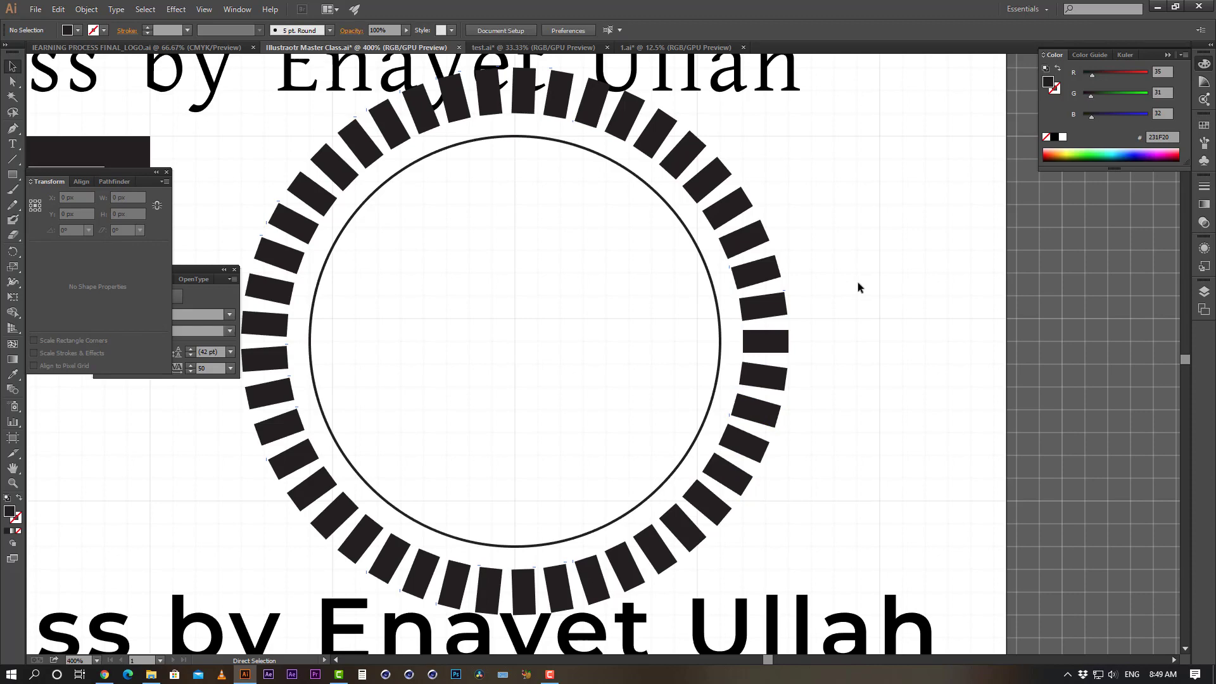
pyautogui.hotkey('ctrl', '-')
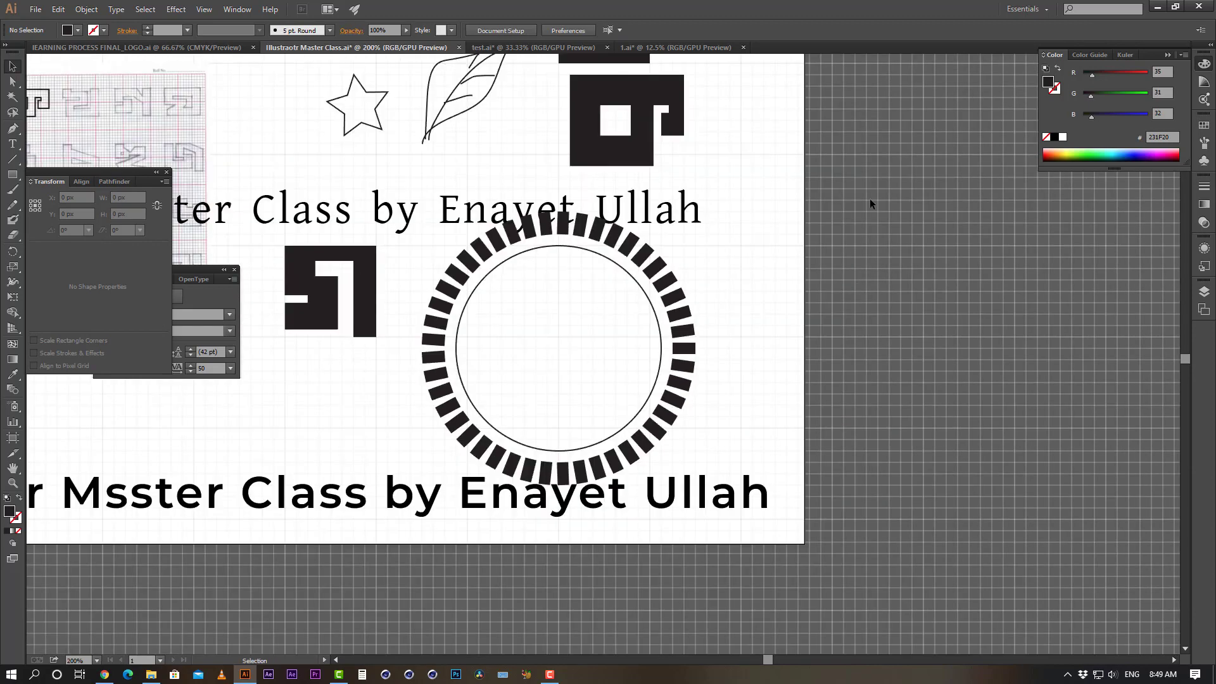
pyautogui.click(652, 267)
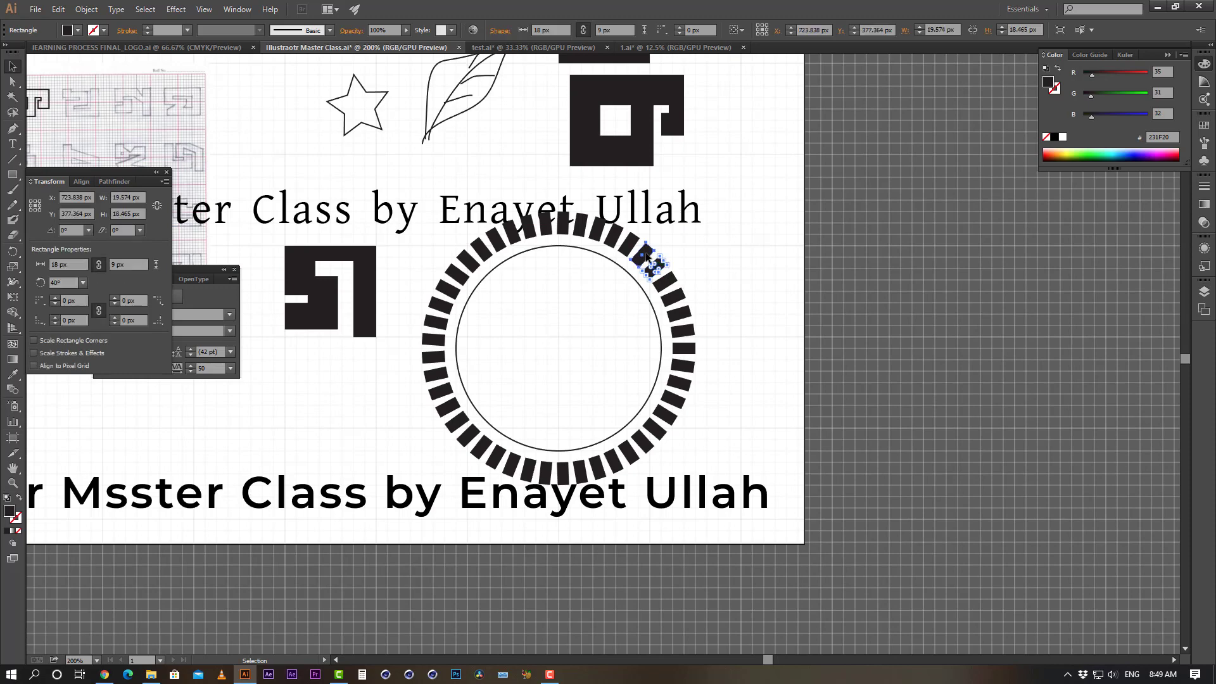
pyautogui.moveTo(749, 262); pyautogui.dragTo(398, 424)
pyautogui.click(757, 317)
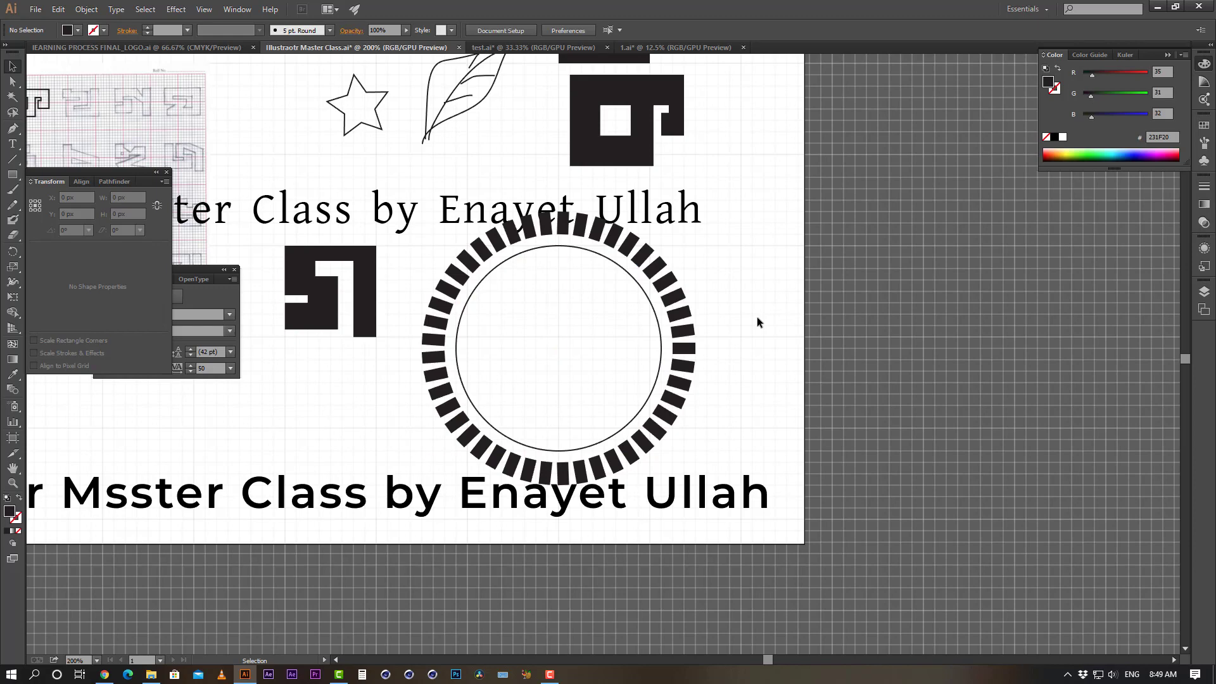
# Move both text lines clear of the ring, and scale the ring with its circle about the centre to about 70 px wide
pyautogui.moveTo(690, 212); pyautogui.dragTo(687, 172)
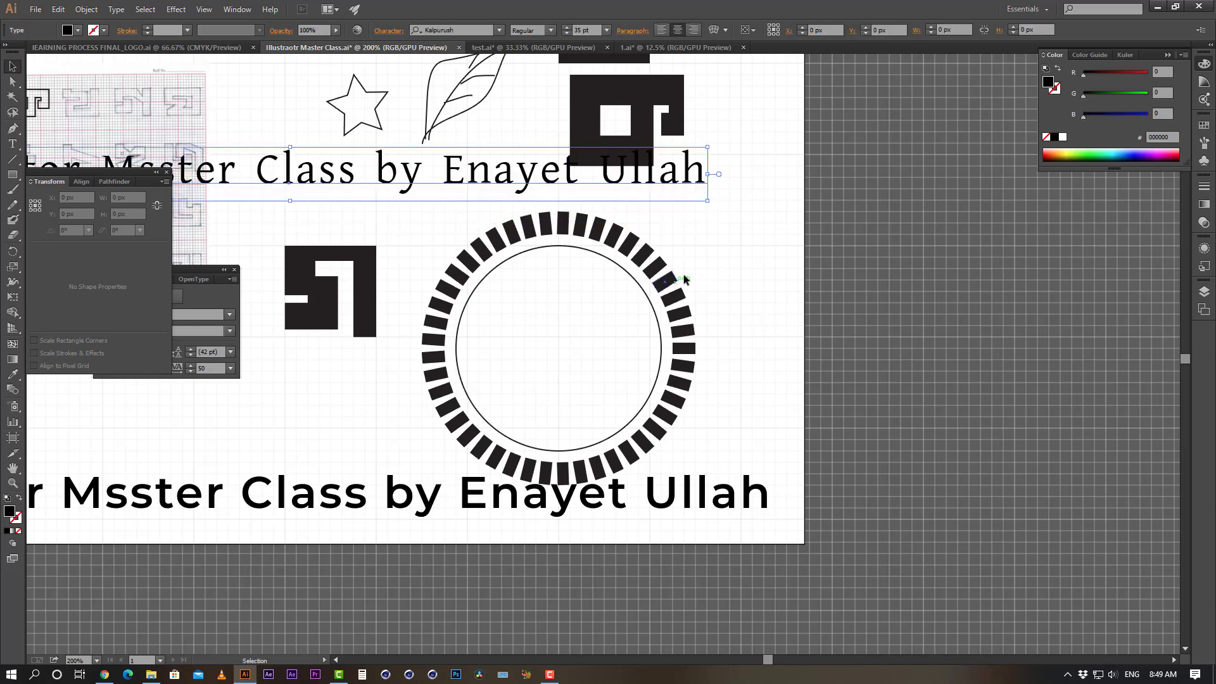
pyautogui.moveTo(674, 498); pyautogui.dragTo(661, 530)
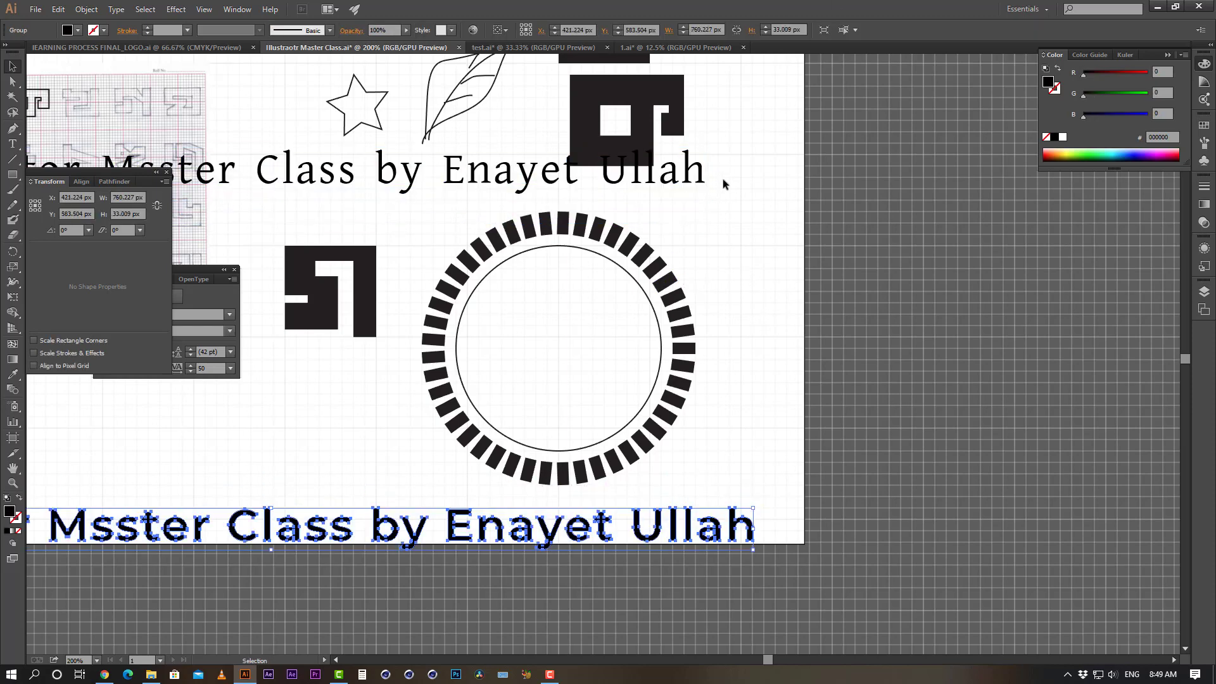
pyautogui.click(436, 459)
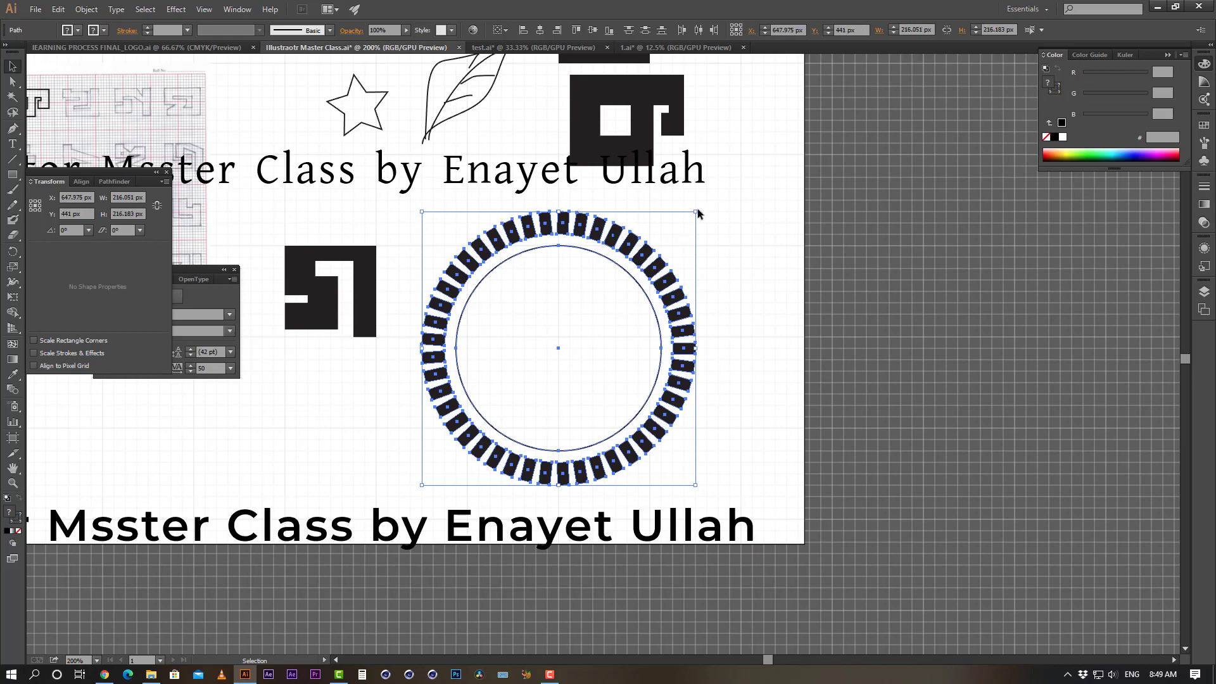
pyautogui.moveTo(697, 211); pyautogui.dragTo(602, 304)
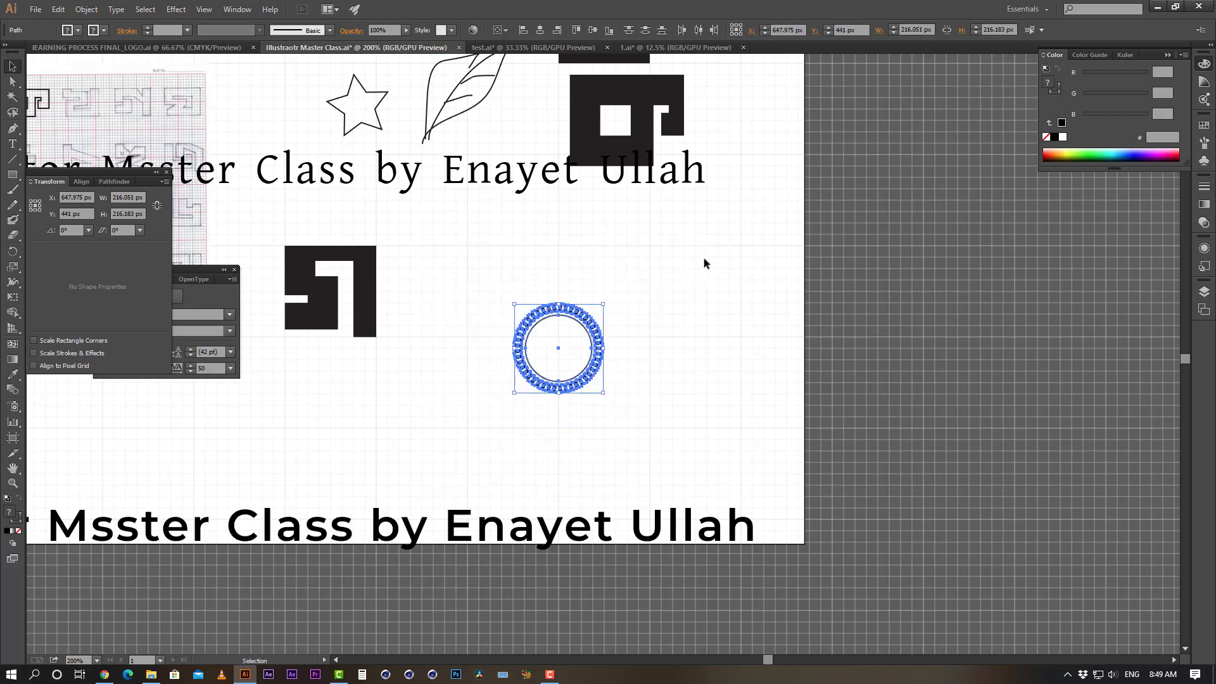
pyautogui.click(704, 257)
# Move the shrunken ring and its circle together to about X 603 px, Y 432 px and deselect them
pyautogui.keyDown('ctrl'); pyautogui.click(521, 339); pyautogui.keyUp('ctrl')
pyautogui.keyDown('ctrl'); pyautogui.click(698, 353); pyautogui.keyUp('ctrl')
pyautogui.moveTo(525, 361); pyautogui.dragTo(503, 347)
pyautogui.moveTo(689, 224); pyautogui.dragTo(347, 502)
pyautogui.moveTo(587, 367); pyautogui.dragTo(489, 355)
pyautogui.moveTo(488, 342); pyautogui.dragTo(497, 343)
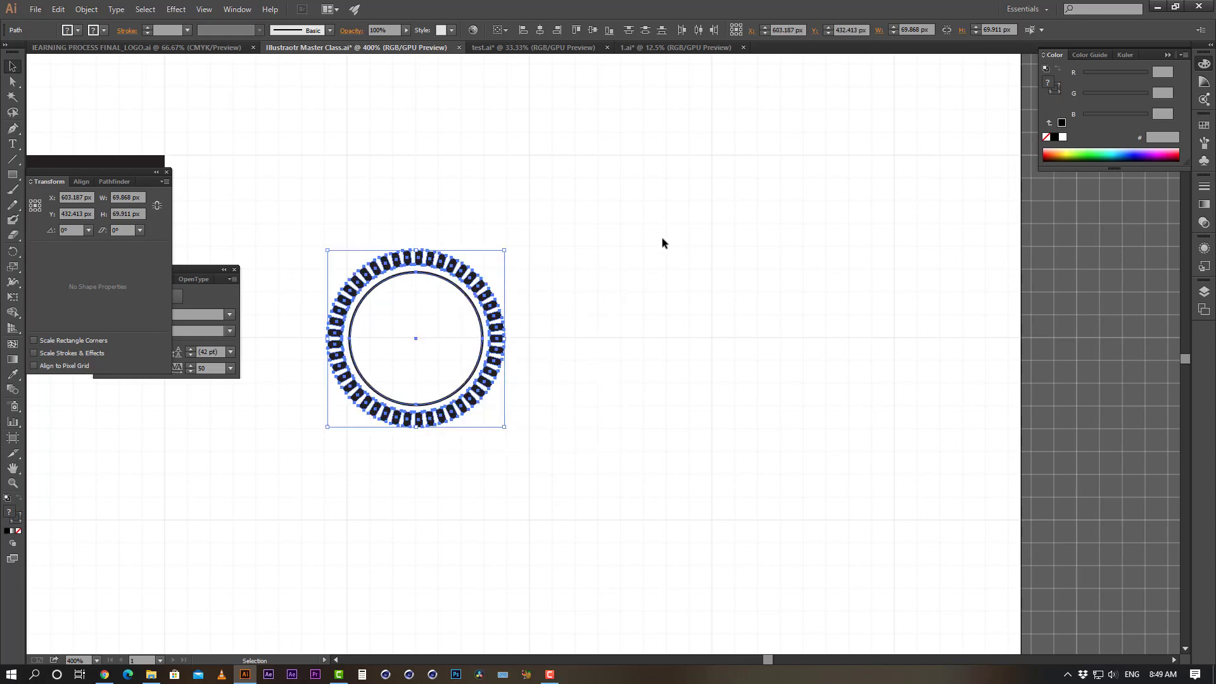
pyautogui.click(663, 240)
pyautogui.moveTo(568, 203); pyautogui.dragTo(274, 562)
pyautogui.click(651, 452)
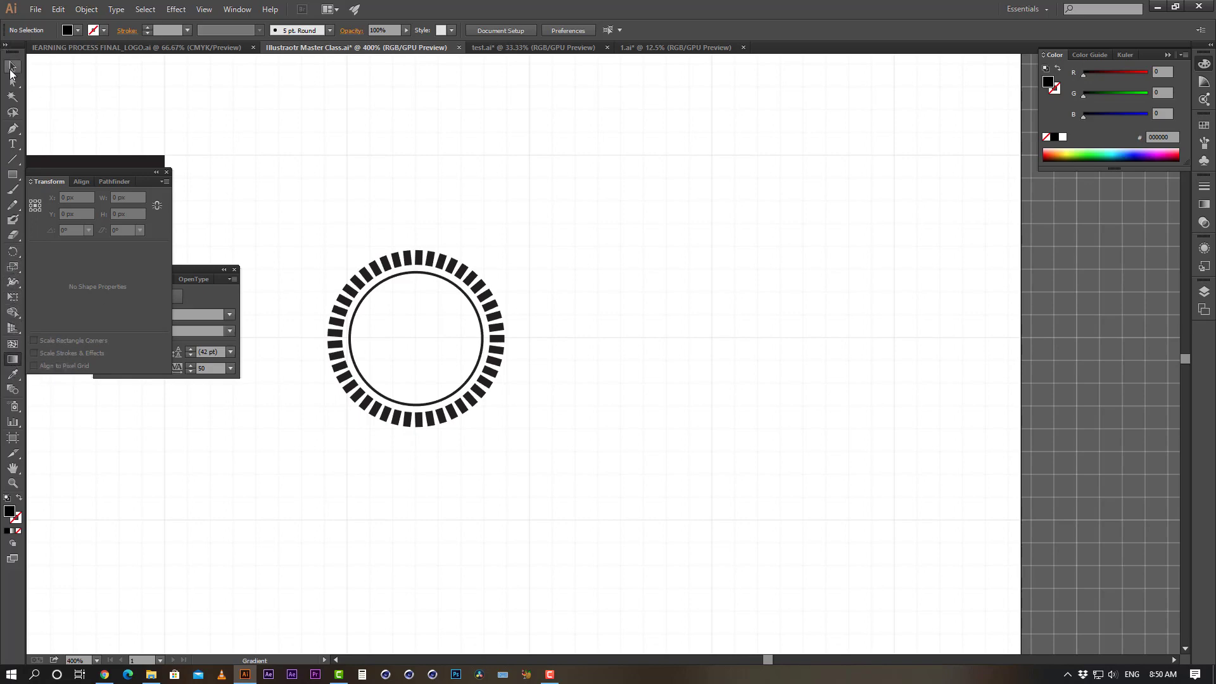
# Draw a rectangle about 102 × 71 px beside the ring and fill it with the default white-to-black linear gradient
pyautogui.click(18, 177)
pyautogui.moveTo(659, 207); pyautogui.dragTo(916, 388)
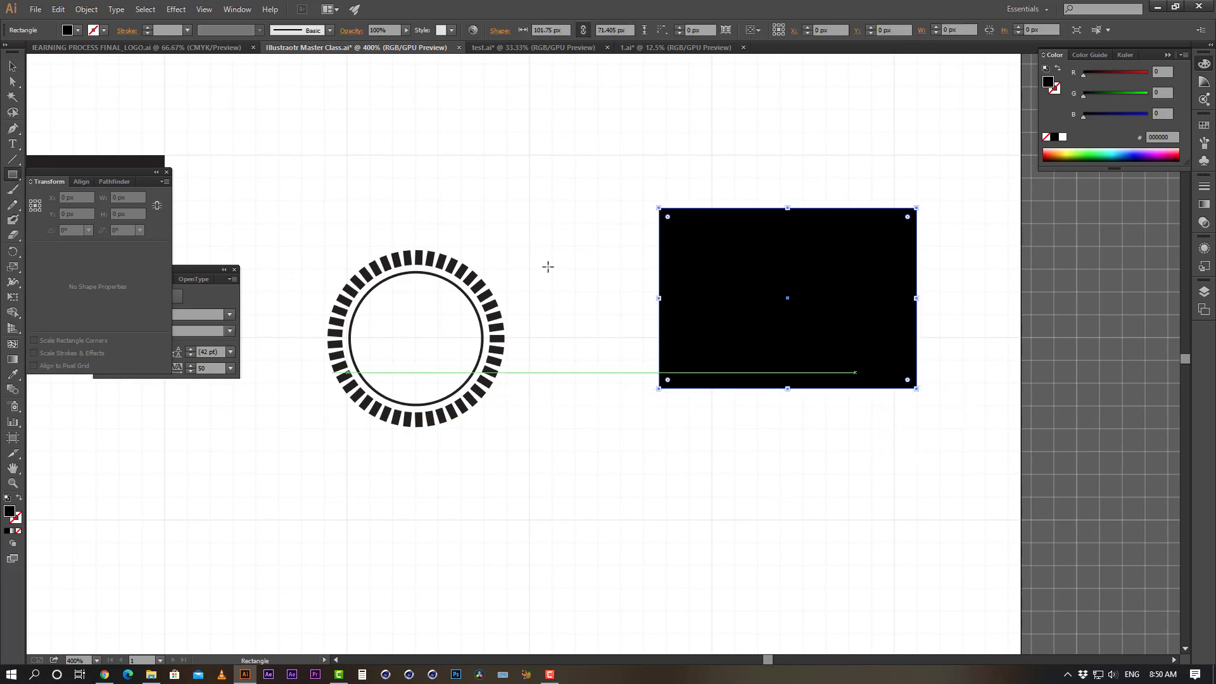
pyautogui.click(12, 359)
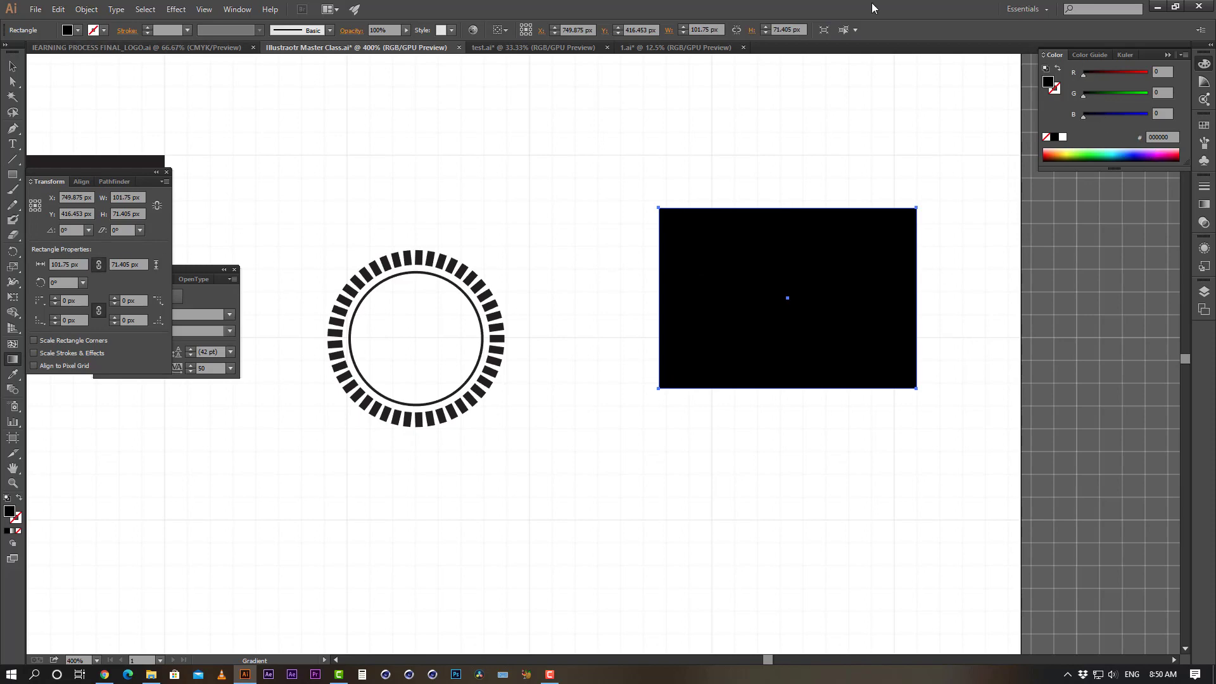
pyautogui.click(232, 10)
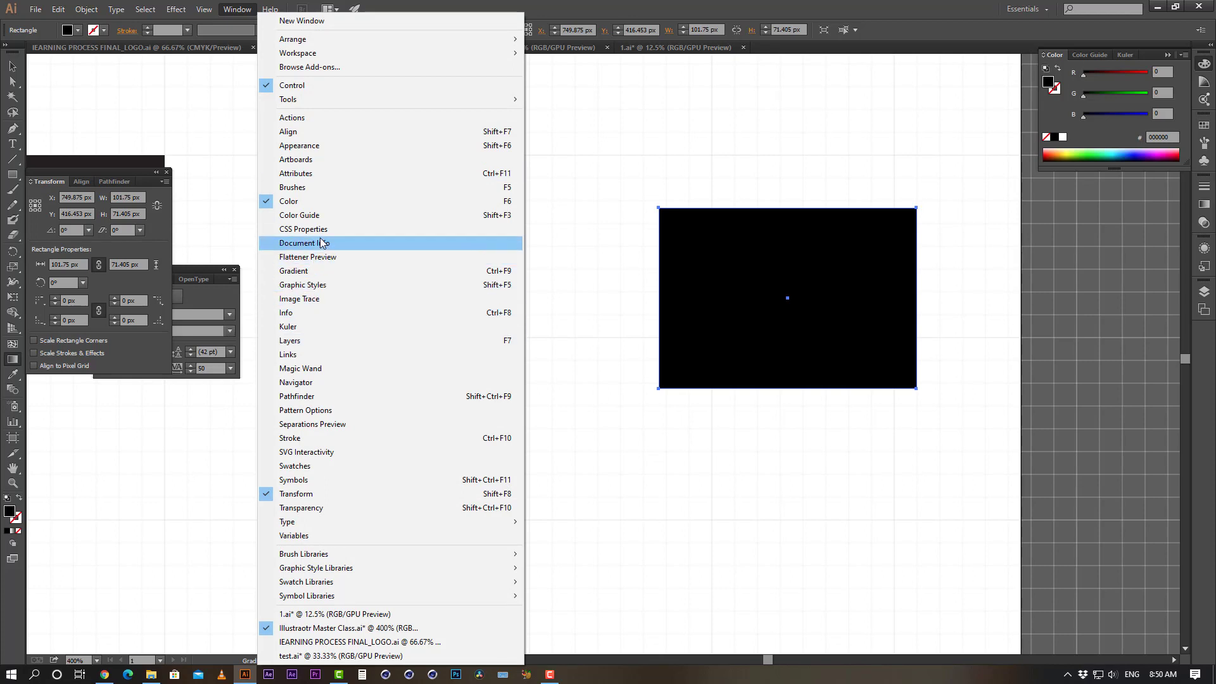
pyautogui.click(297, 271)
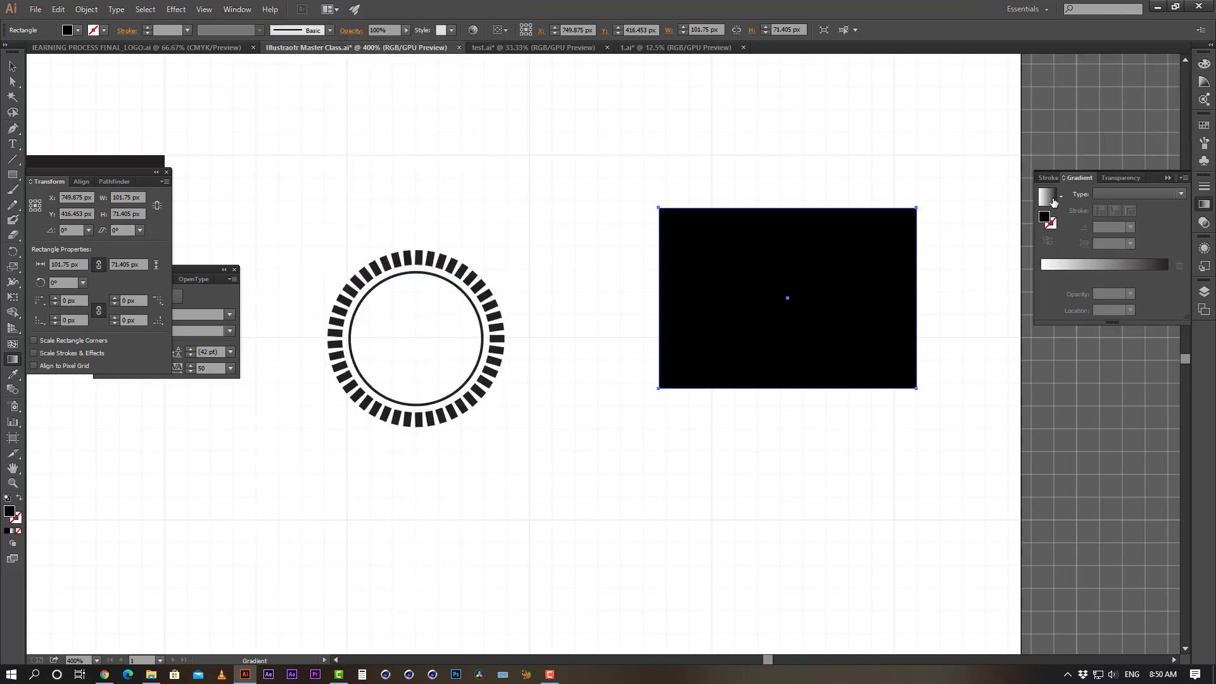
pyautogui.click(1051, 200)
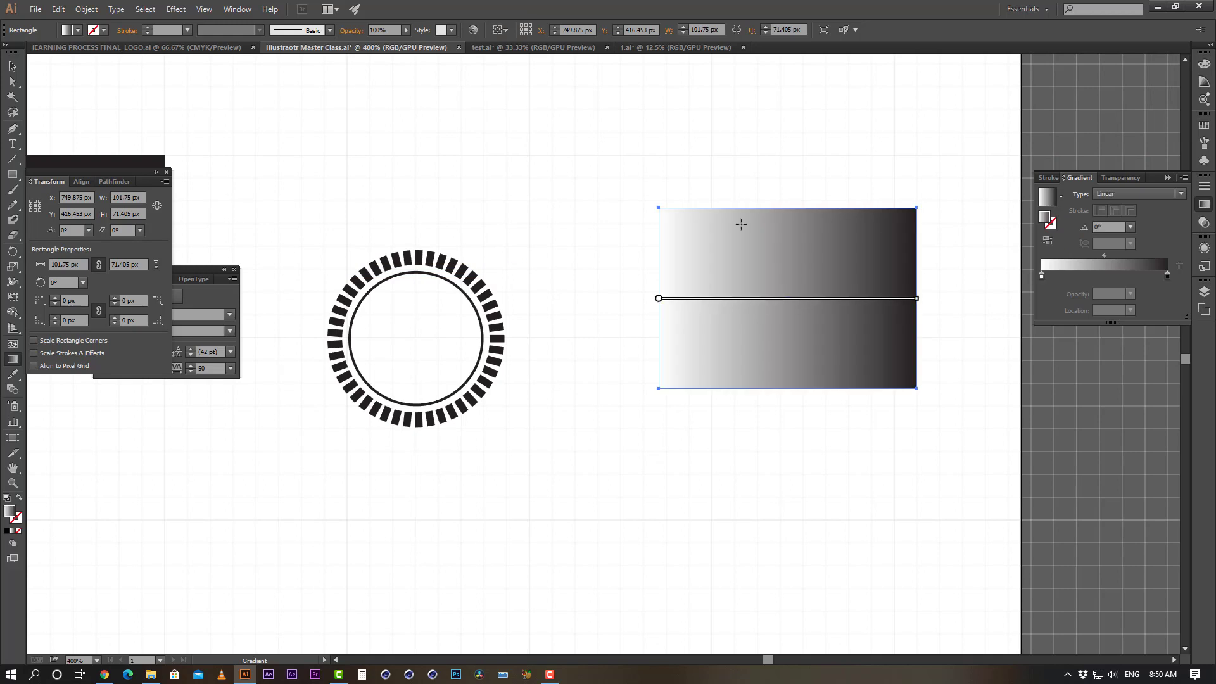
pyautogui.press('v')
pyautogui.click(1015, 166)
# Set the rectangle's gradient start colour to yellow and its end colour to red from the swatches
pyautogui.click(784, 282)
pyautogui.doubleClick(1042, 276)
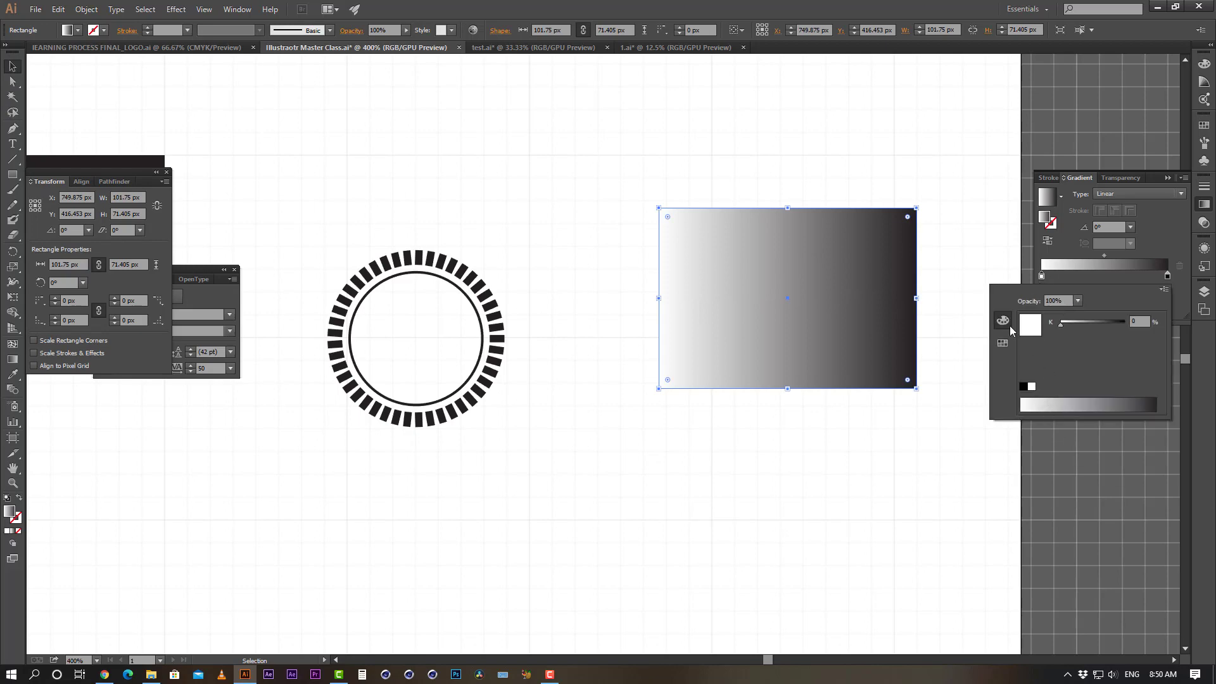
pyautogui.click(1003, 343)
pyautogui.click(1048, 315)
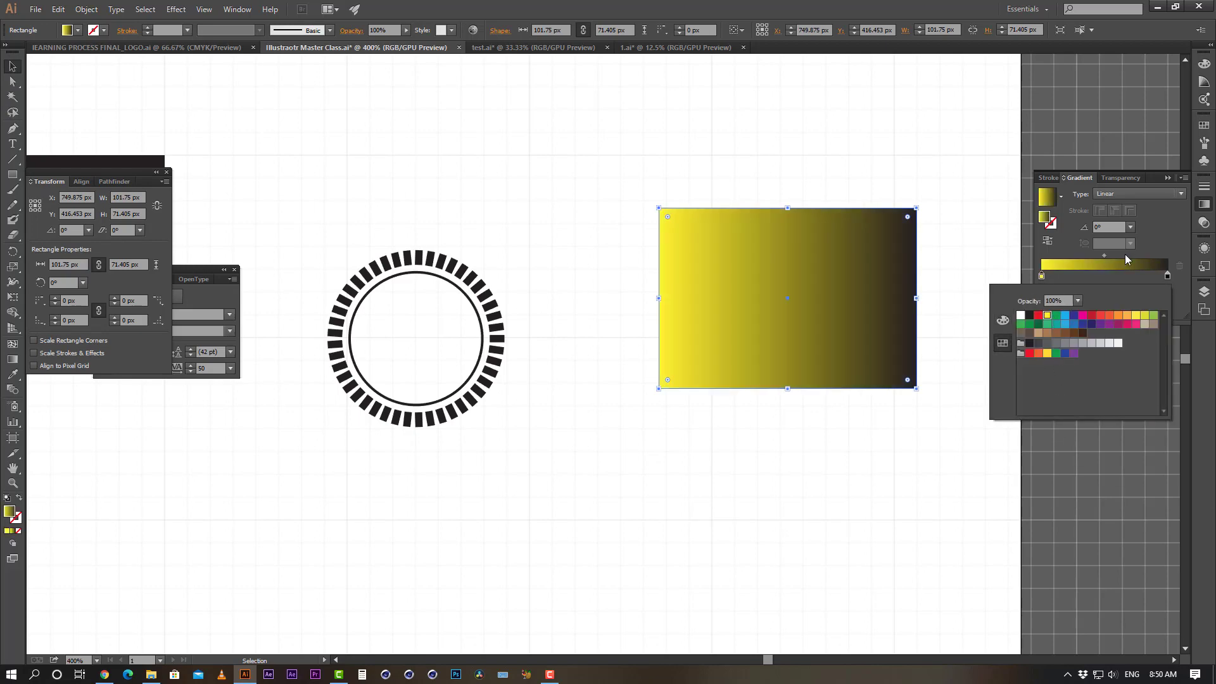
pyautogui.click(1167, 277)
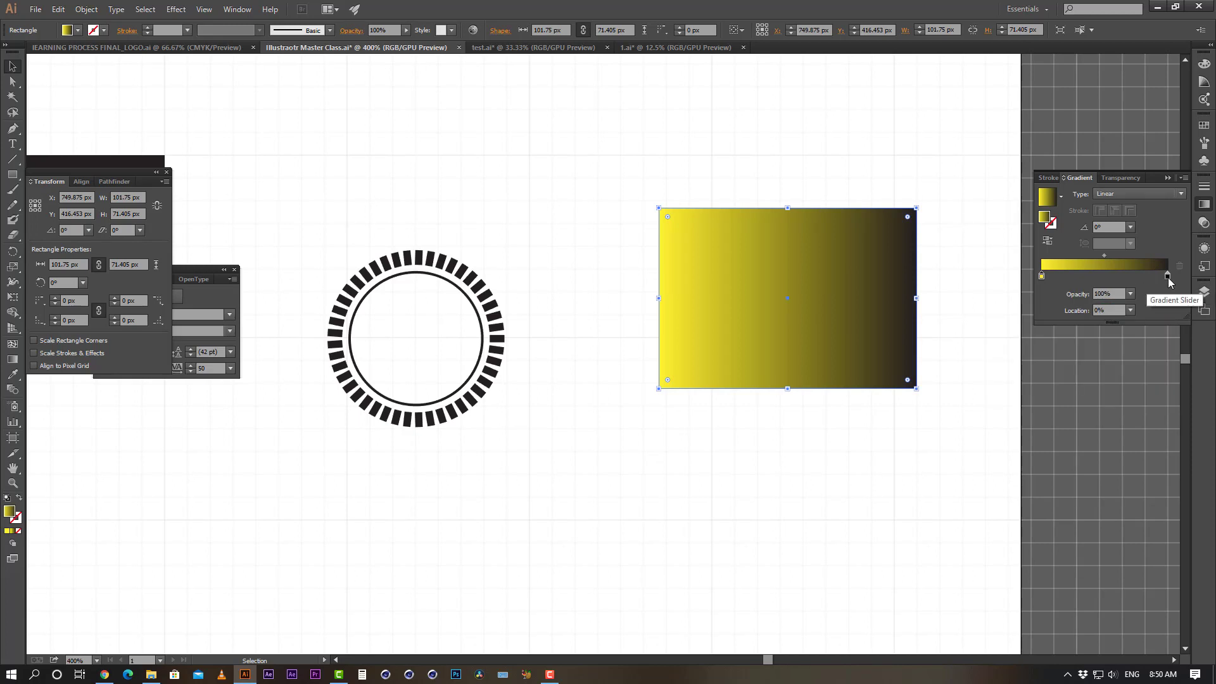
pyautogui.doubleClick(1168, 277)
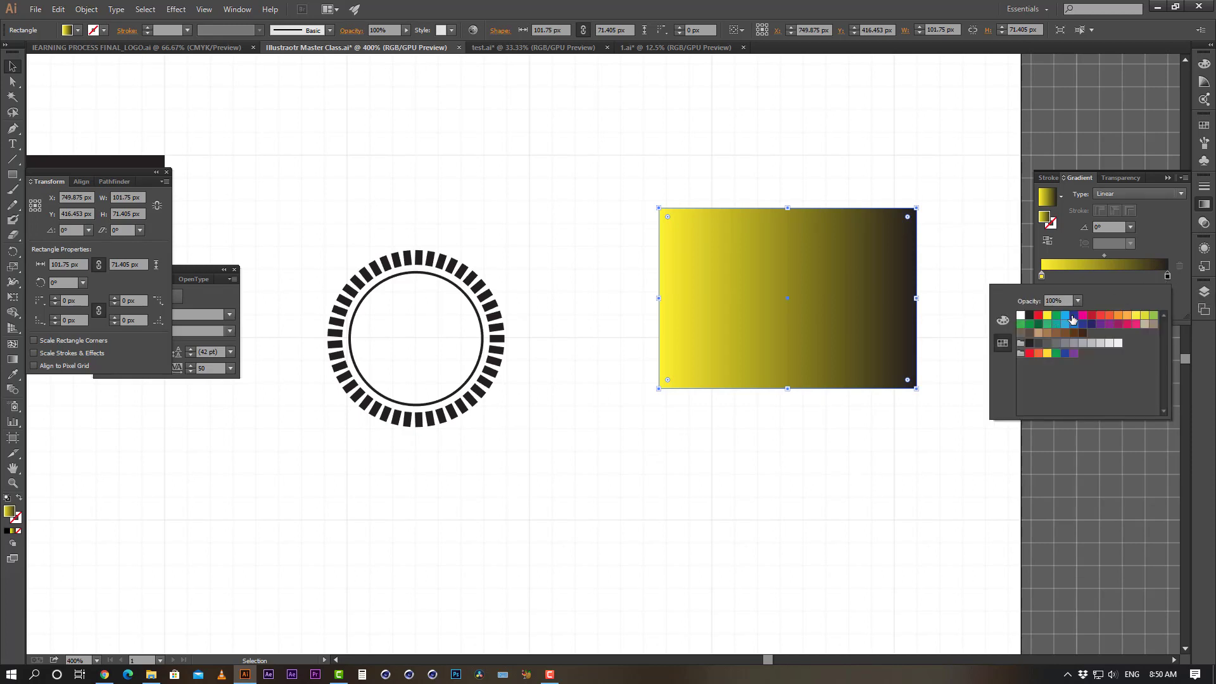
pyautogui.click(1100, 315)
pyautogui.click(826, 160)
# Change the rectangle's gradient type from Linear to Radial
pyautogui.click(817, 296)
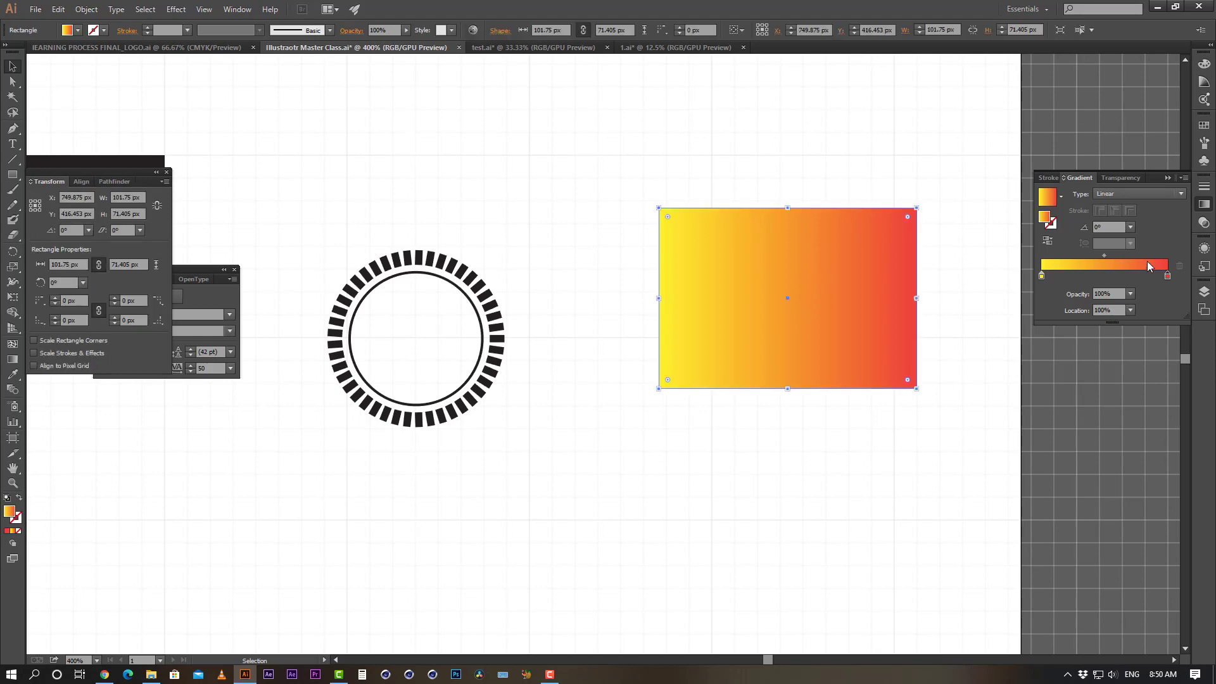
pyautogui.click(1127, 195)
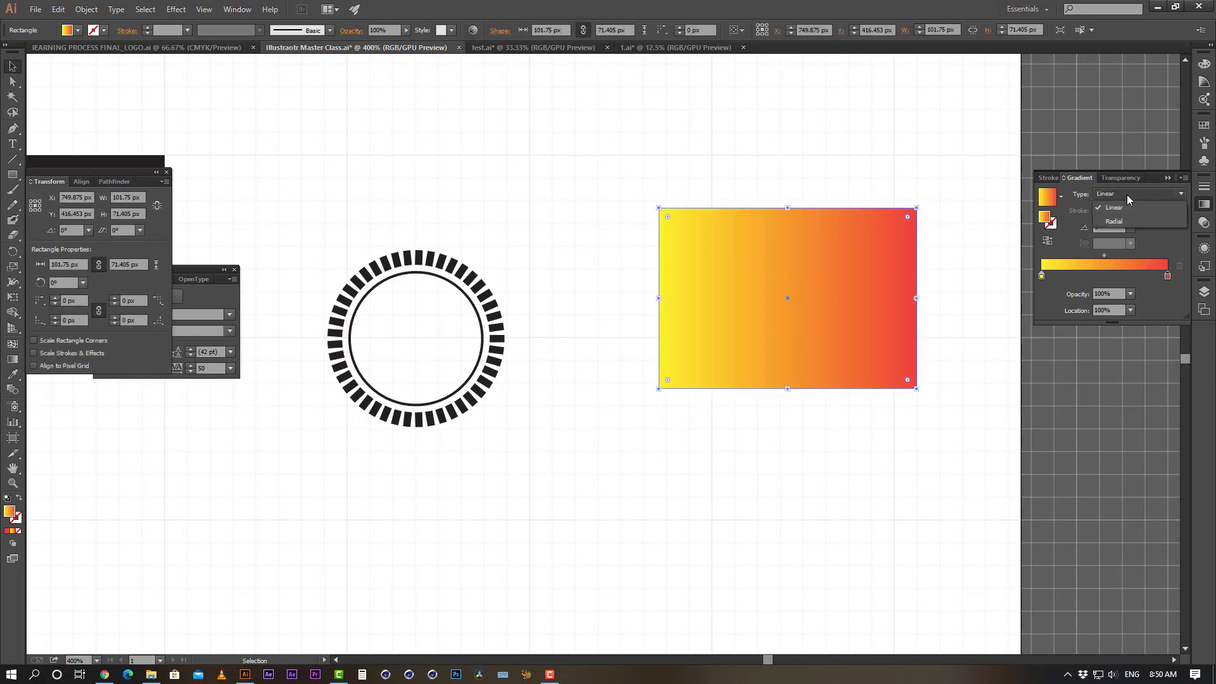
pyautogui.click(1123, 218)
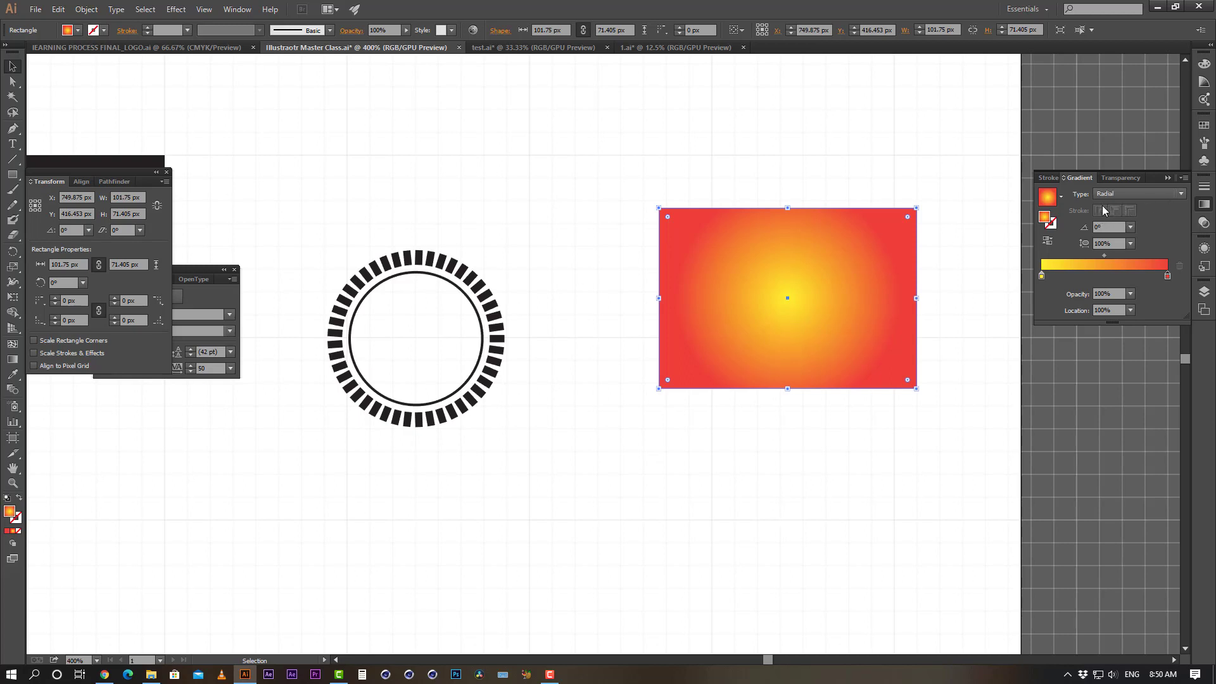
# Try 50% opacity on the red gradient stop, undo the change and deselect the rectangle
pyautogui.click(1130, 294)
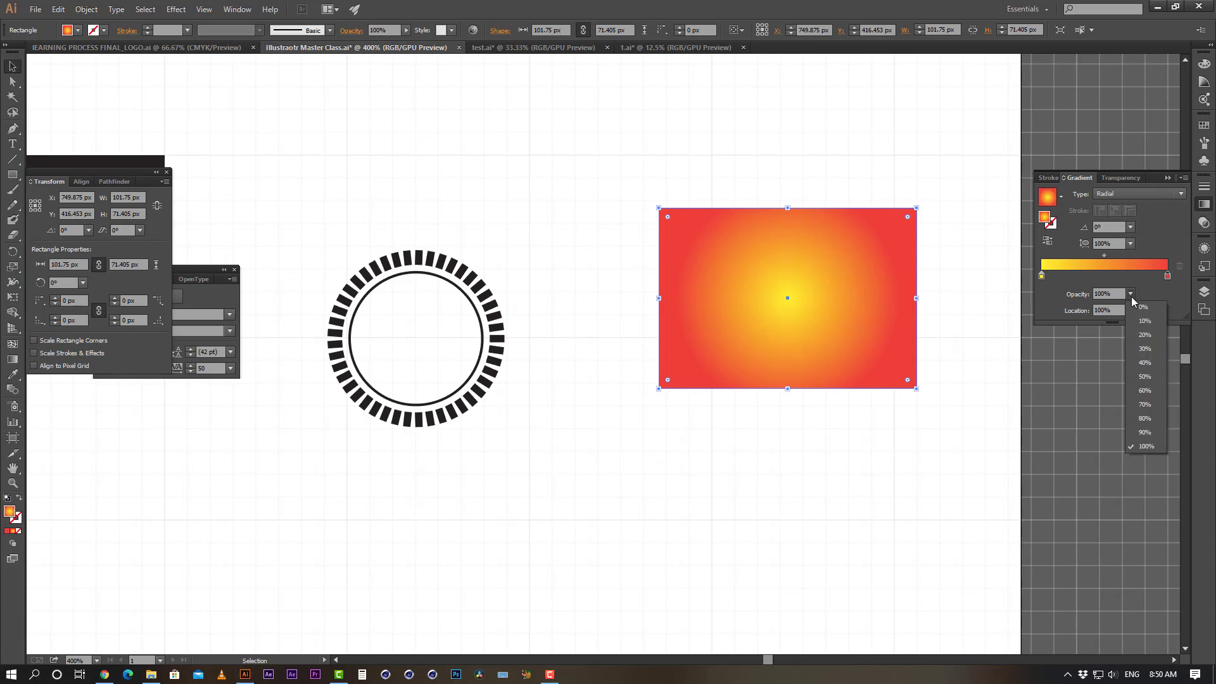
pyautogui.click(1144, 380)
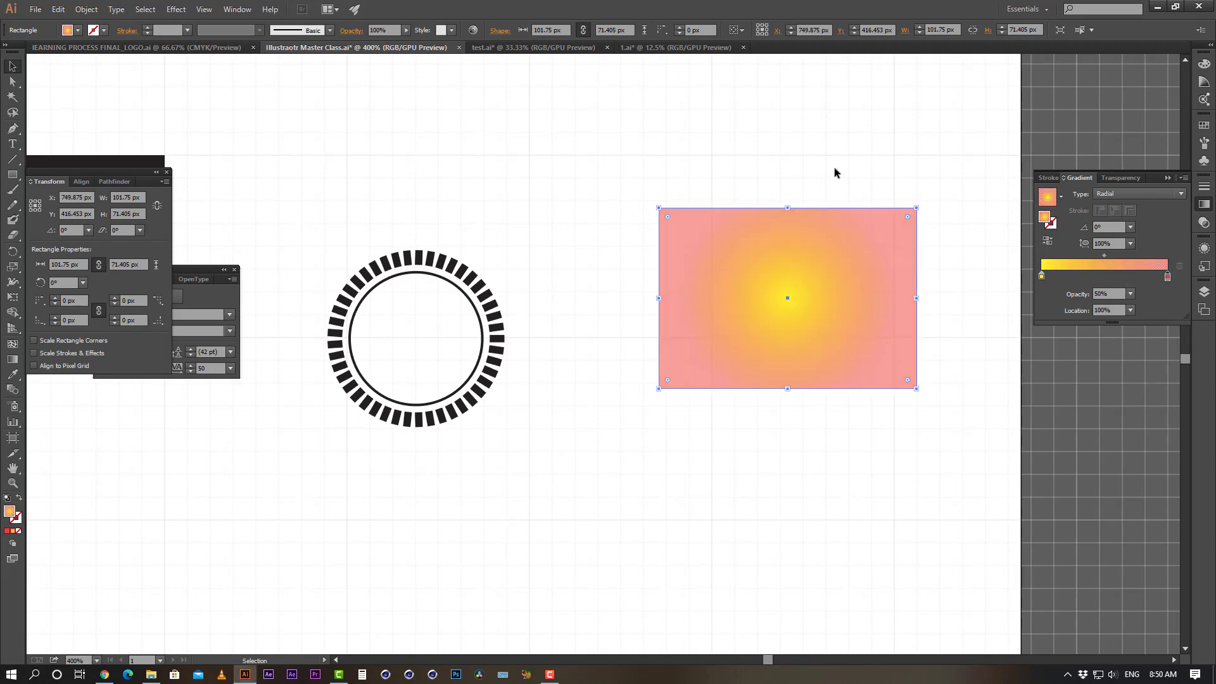
pyautogui.moveTo(835, 315); pyautogui.dragTo(774, 429)
pyautogui.hotkey('ctrl', 'z')
pyautogui.hotkey('ctrl', 'z')
pyautogui.click(822, 179)
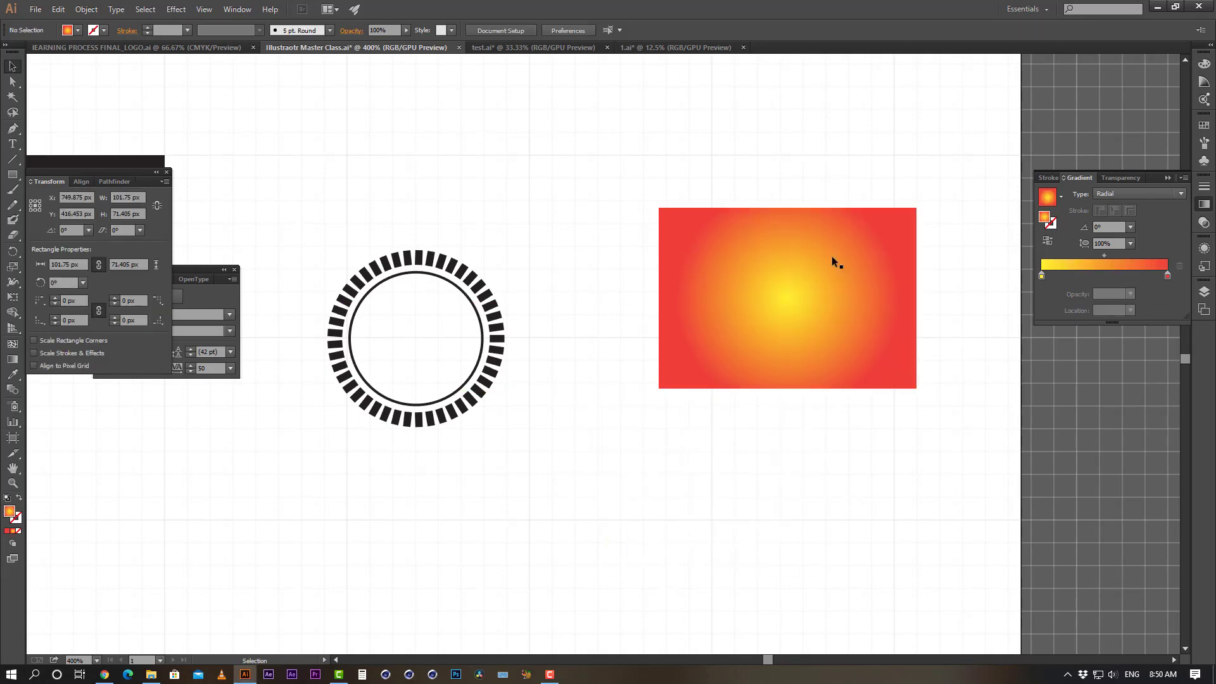
pyautogui.hotkey('ctrl', 'z')
pyautogui.hotkey('ctrl', 'shift', 'a')
# Copy the rectangle's yellow-to-red radial gradient onto the standalone black Bengali letter with the Eyedropper
pyautogui.moveTo(705, 250); pyautogui.dragTo(739, 266)
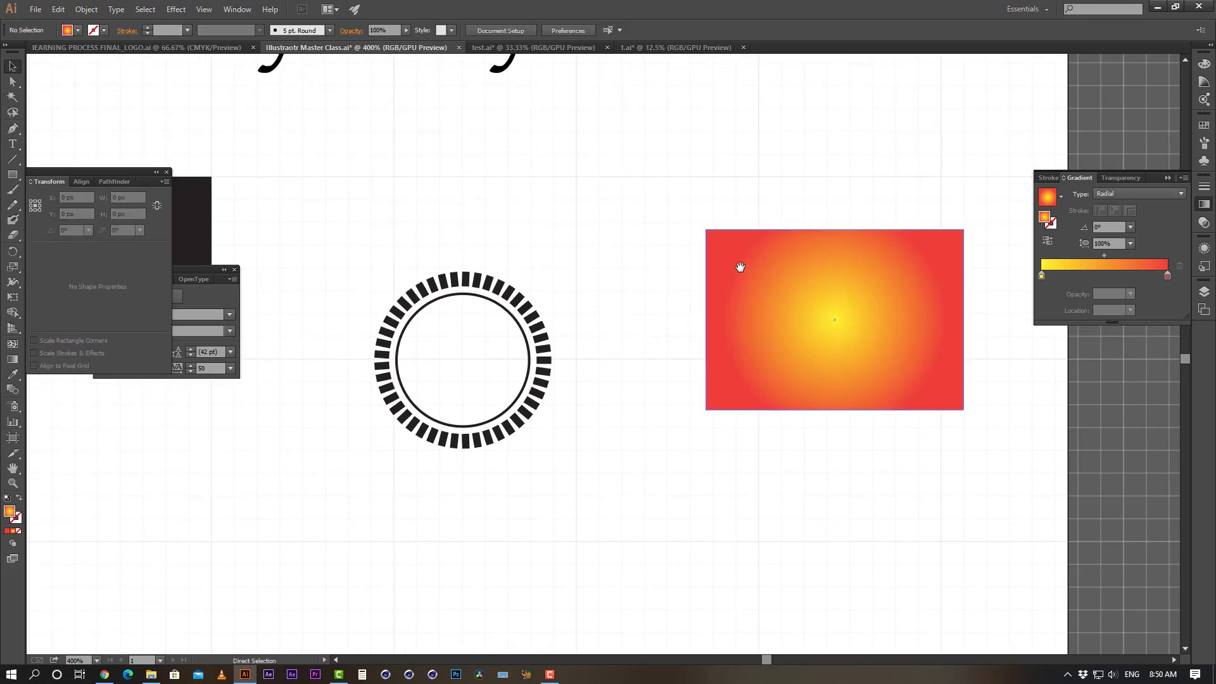
pyautogui.hotkey('ctrl', '-')
pyautogui.hotkey('ctrl', '-')
pyautogui.hotkey('ctrl', '-')
pyautogui.moveTo(342, 176); pyautogui.dragTo(478, 238)
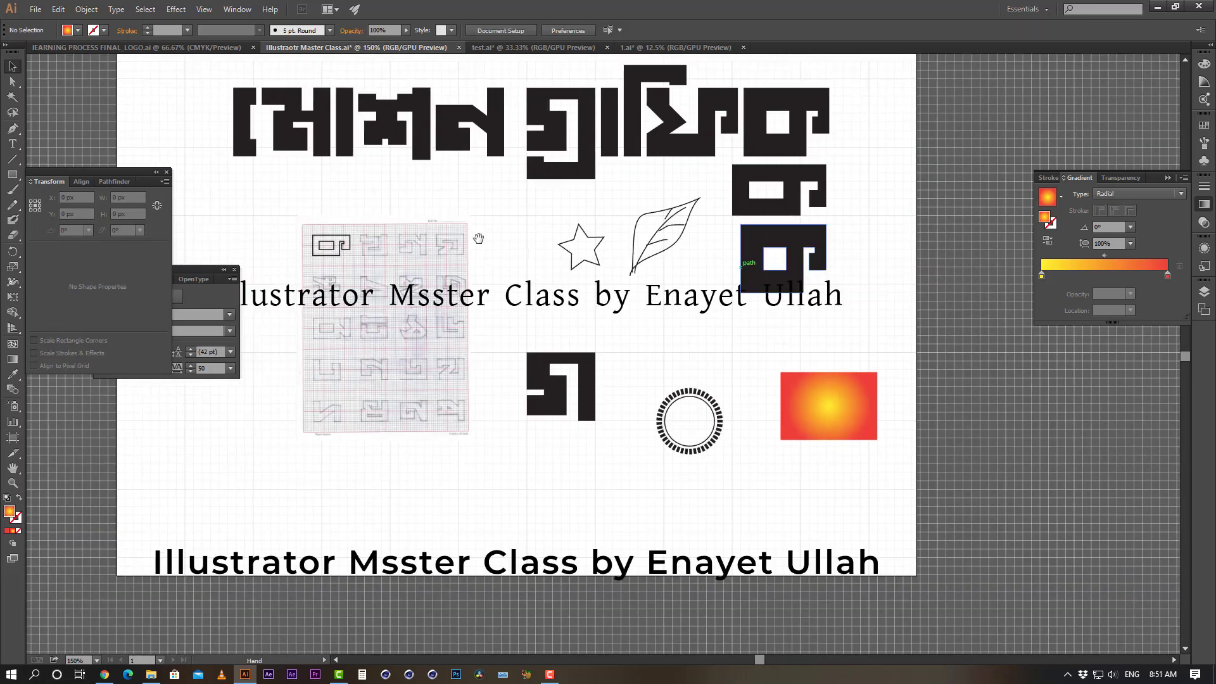
pyautogui.click(851, 411)
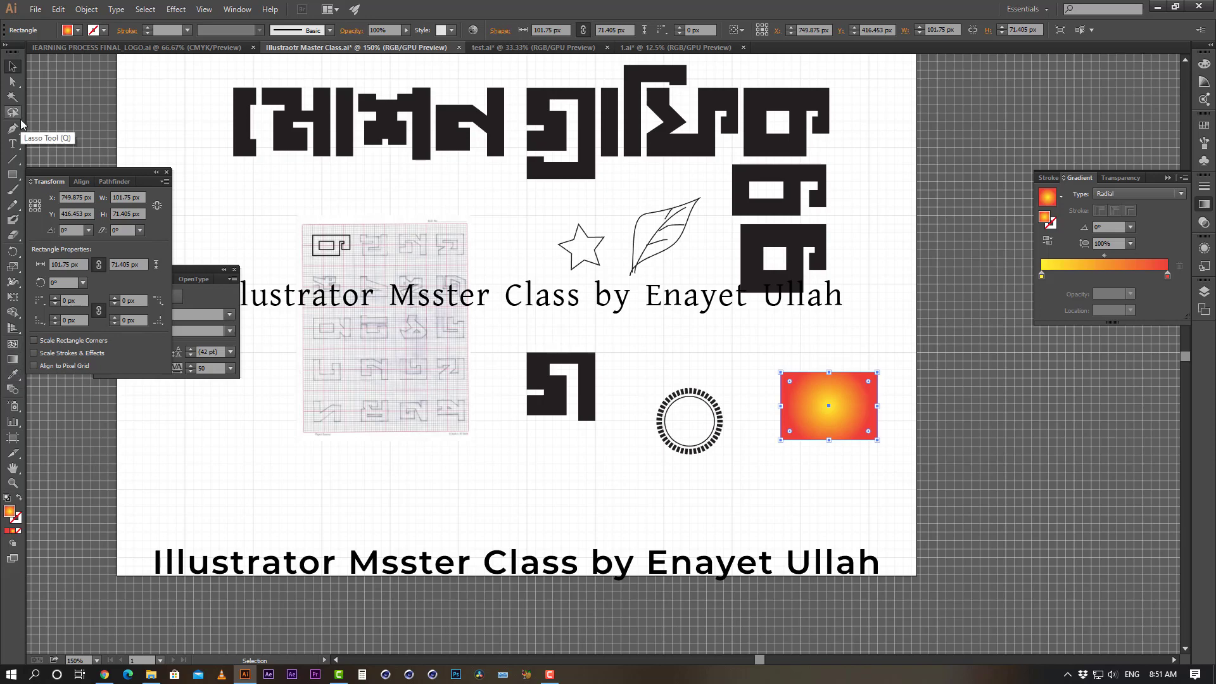
pyautogui.click(502, 421)
pyautogui.click(570, 406)
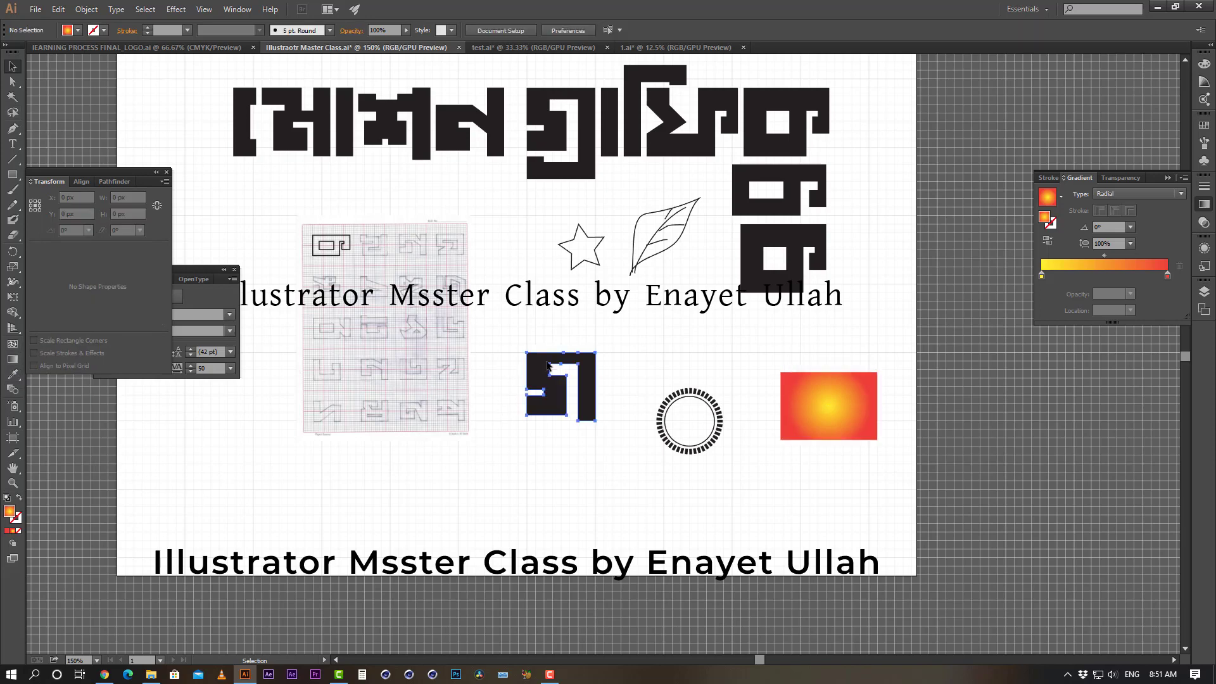
pyautogui.click(12, 373)
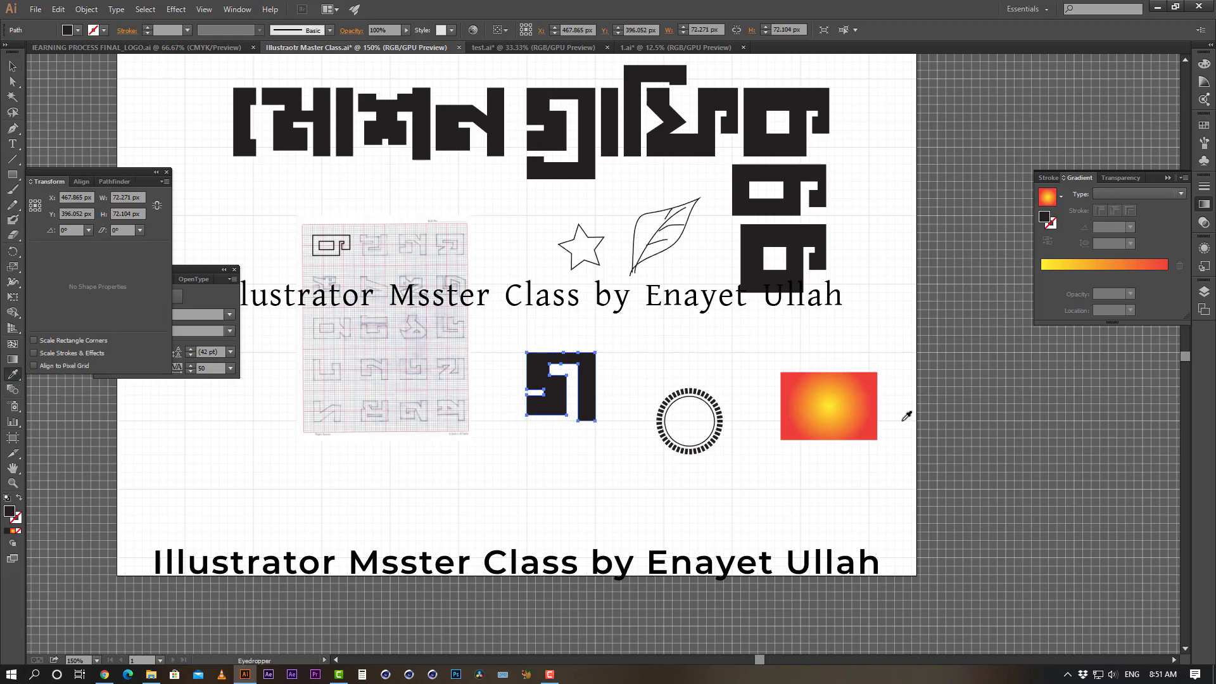
pyautogui.click(860, 404)
pyautogui.press('v')
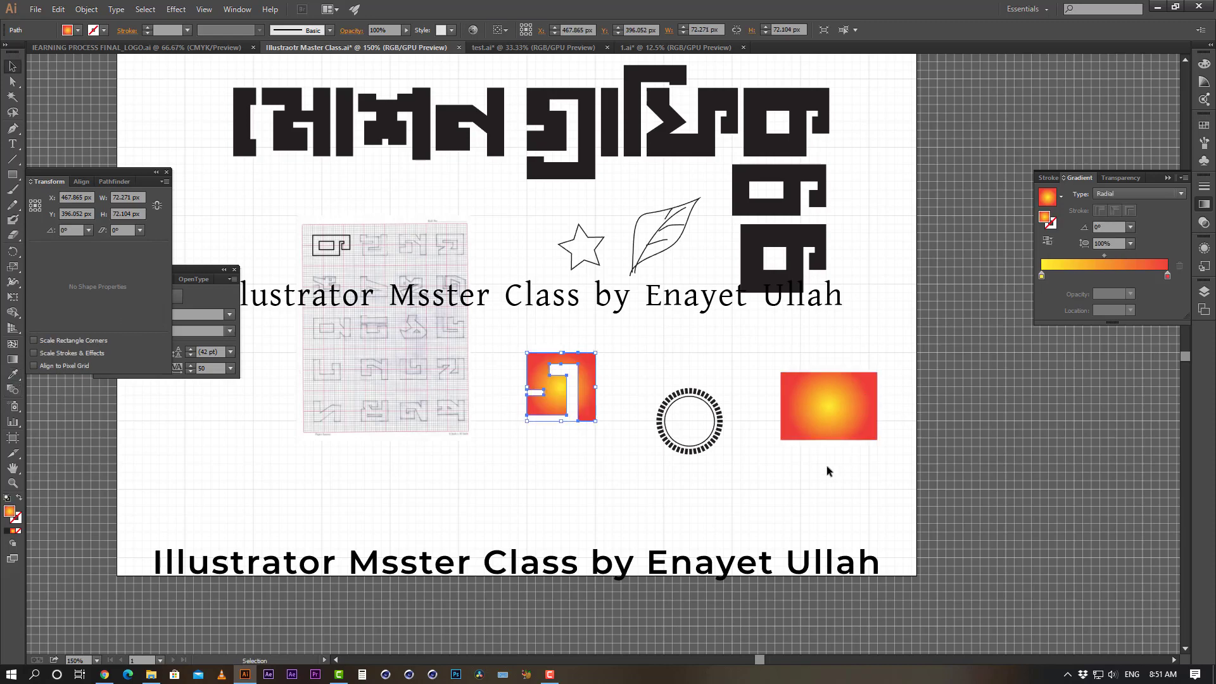
pyautogui.click(518, 377)
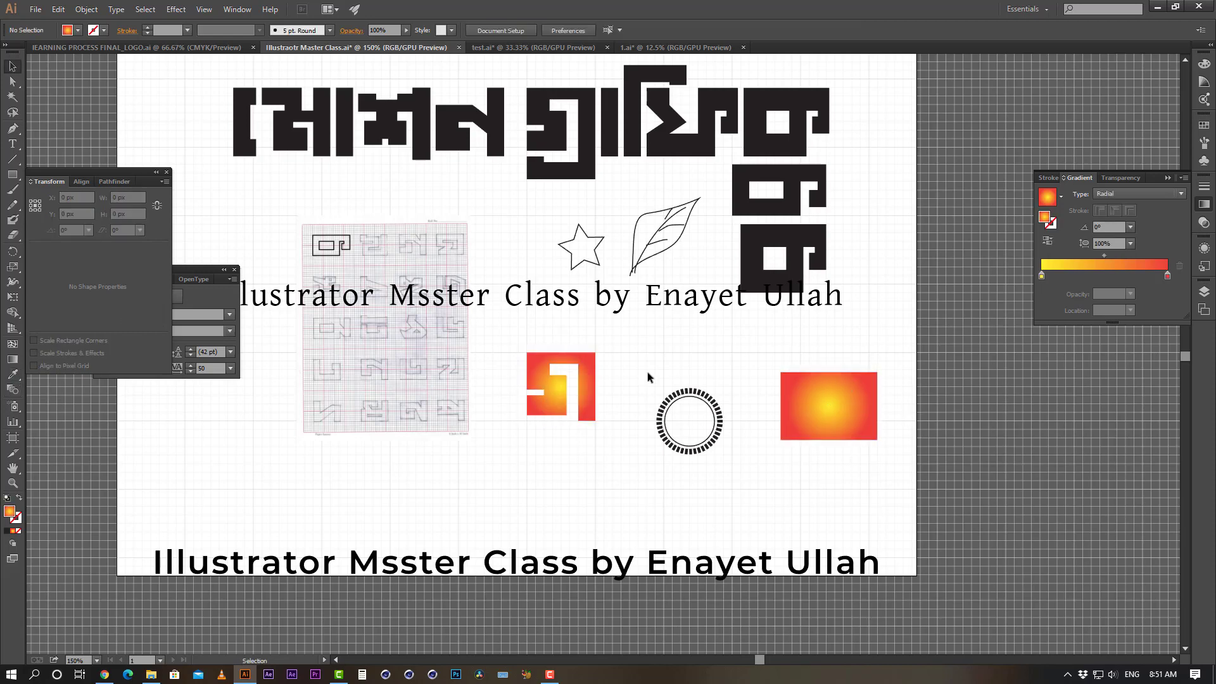
# Recolour the standalone Bengali letter black by sampling the large Bengali lettering with the Eyedropper, and deselect it
pyautogui.click(529, 374)
pyautogui.click(11, 374)
pyautogui.click(501, 116)
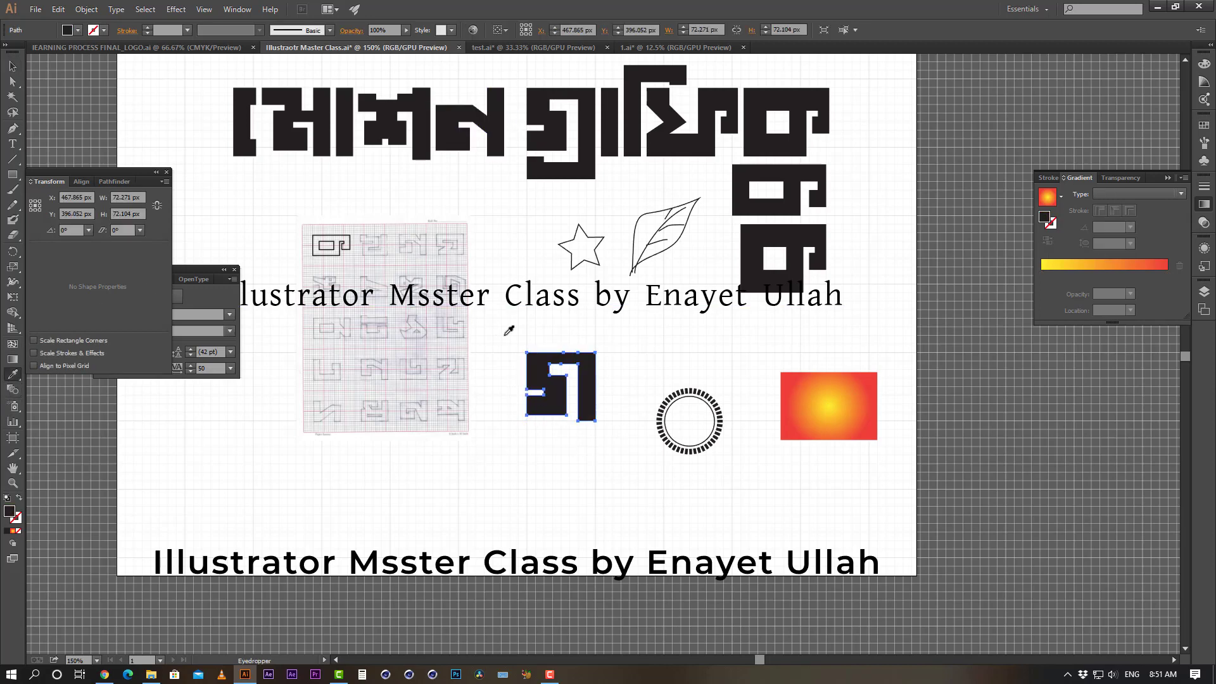
pyautogui.press('v')
pyautogui.click(635, 484)
# Inspect the artboard's boundary with the Artboard tool, and return to the Selection tool
pyautogui.click(562, 394)
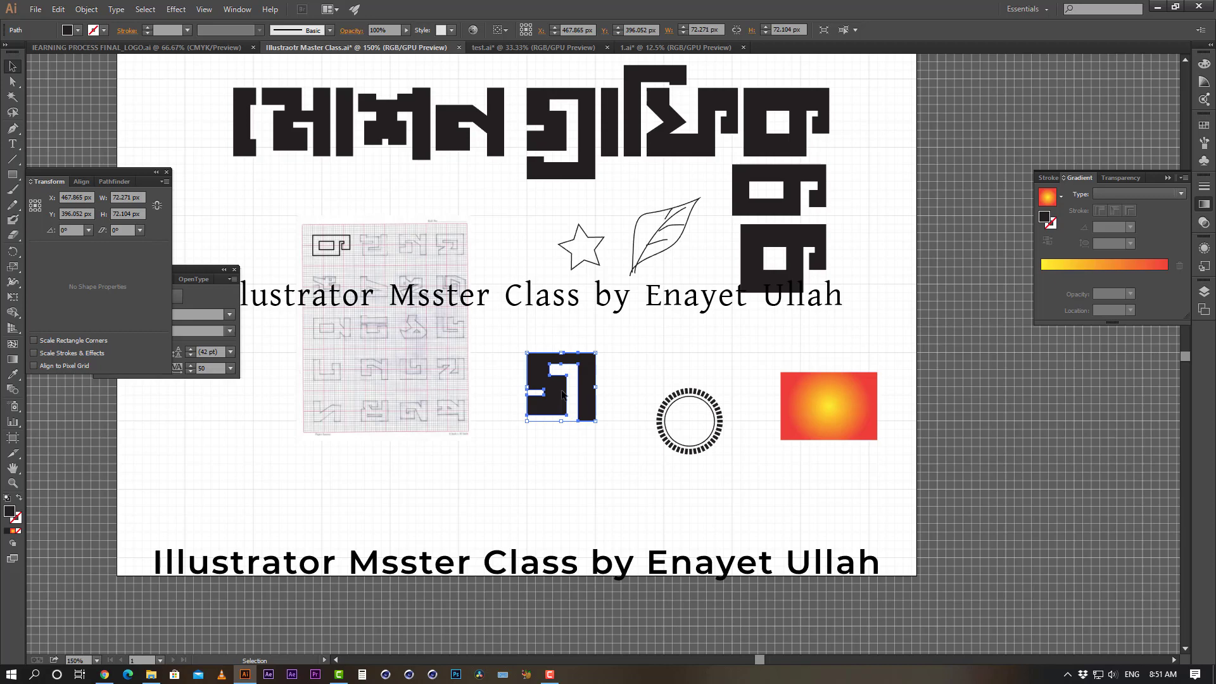
pyautogui.click(17, 438)
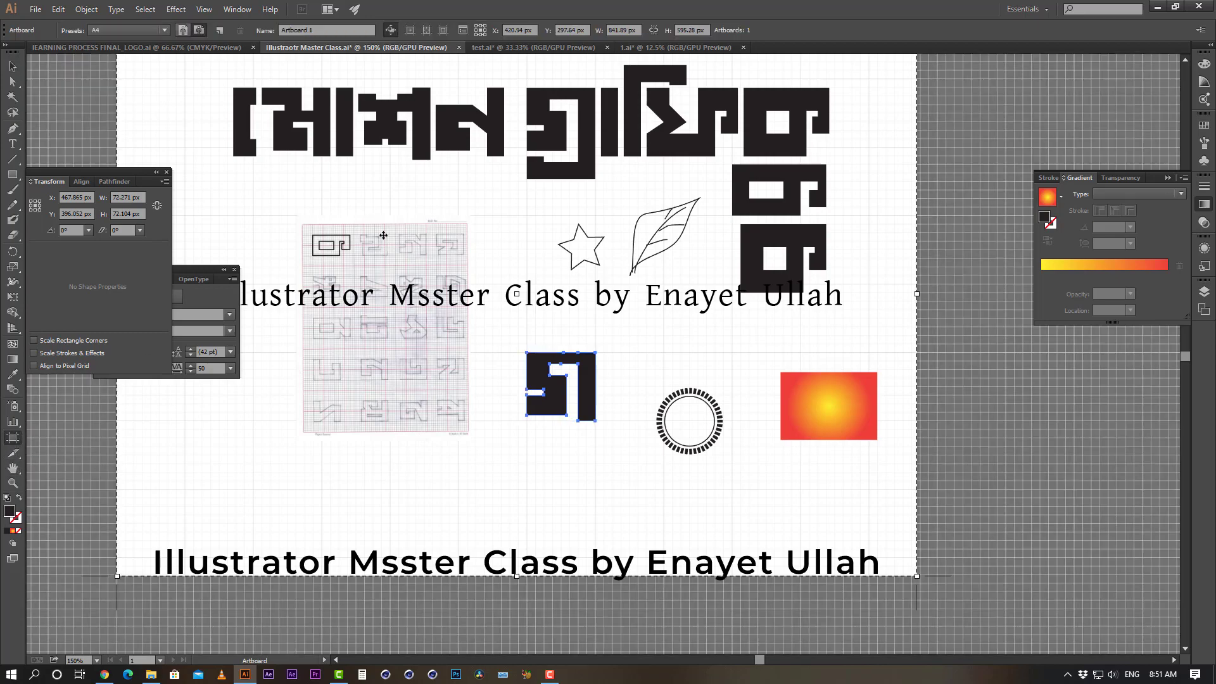
pyautogui.scroll(-3, 666, 386)
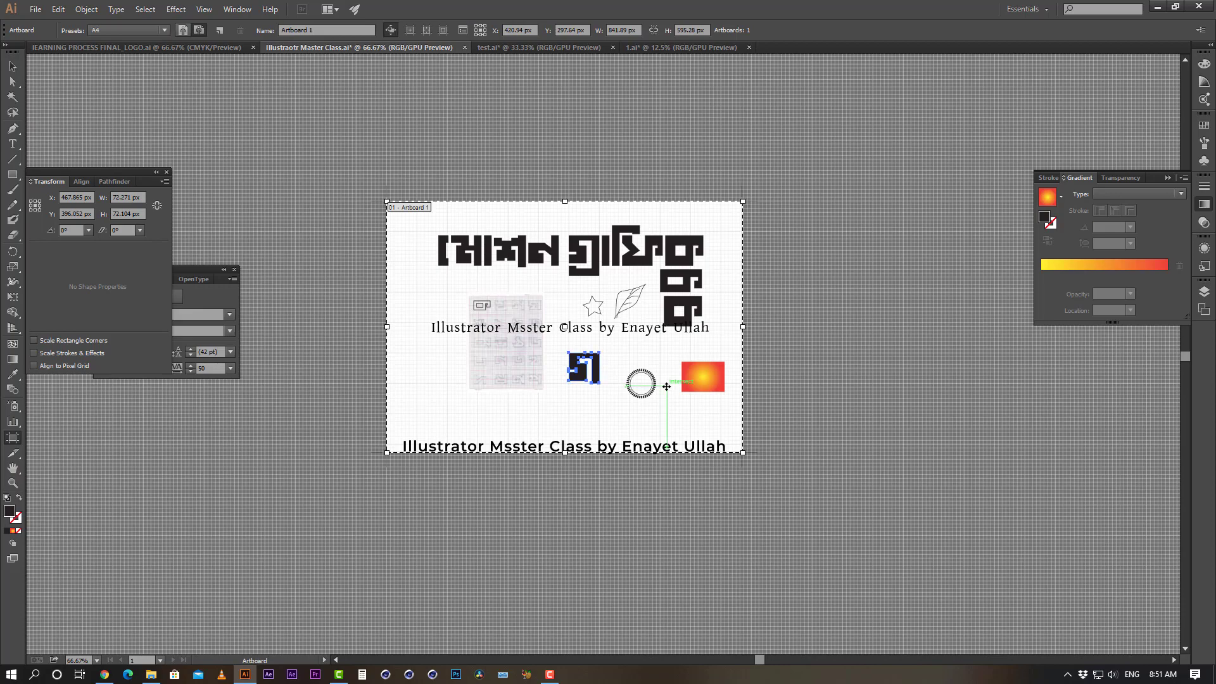
pyautogui.scroll(2, 656, 308)
pyautogui.moveTo(656, 309); pyautogui.dragTo(626, 340)
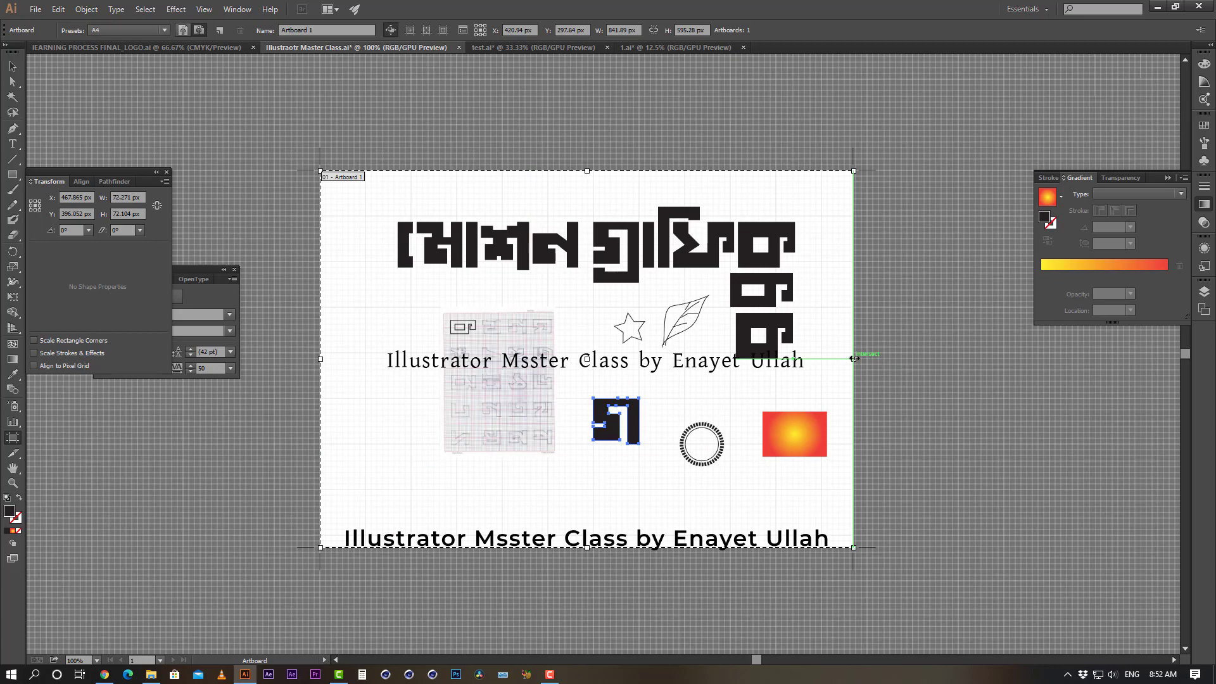
pyautogui.press('v')
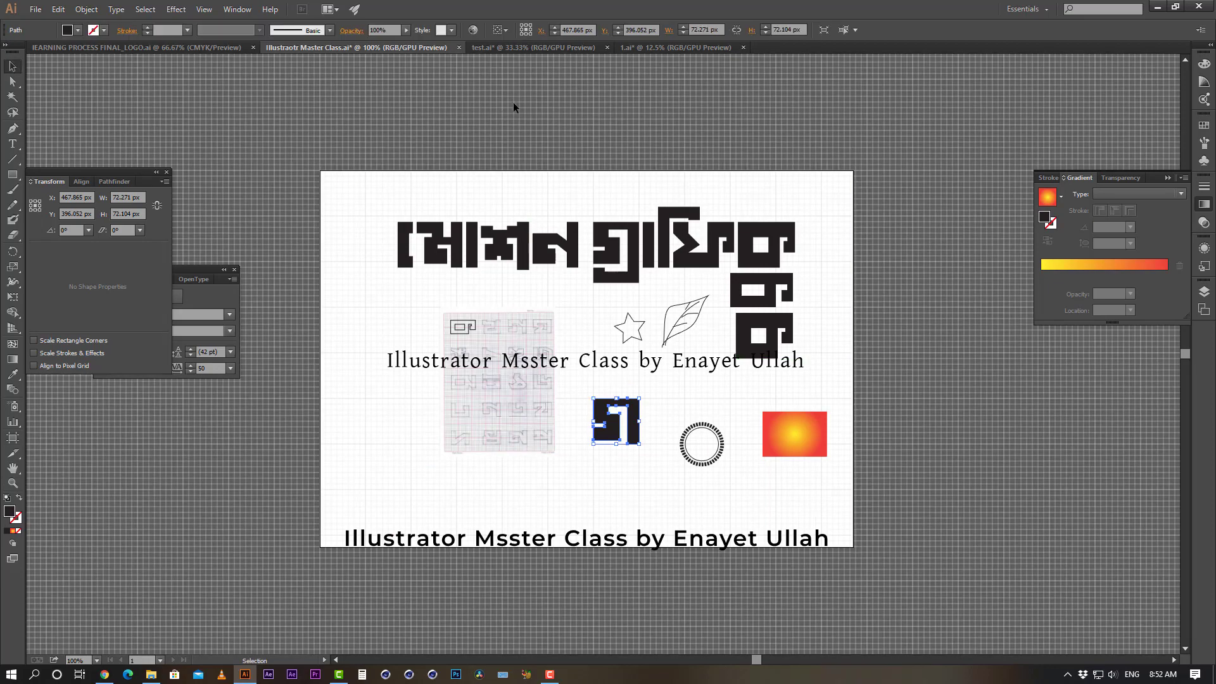
pyautogui.click(507, 250)
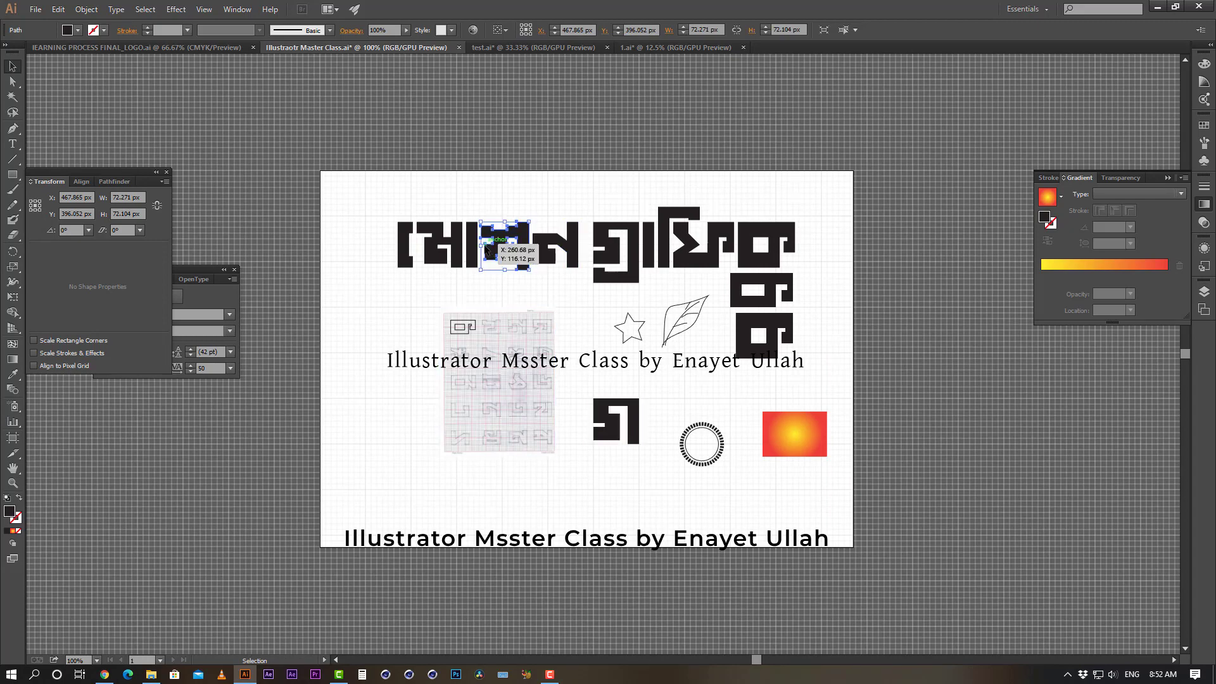
# Resize the artboard to 1920 px wide by 1080 px high with the Artboard tool
pyautogui.click(12, 437)
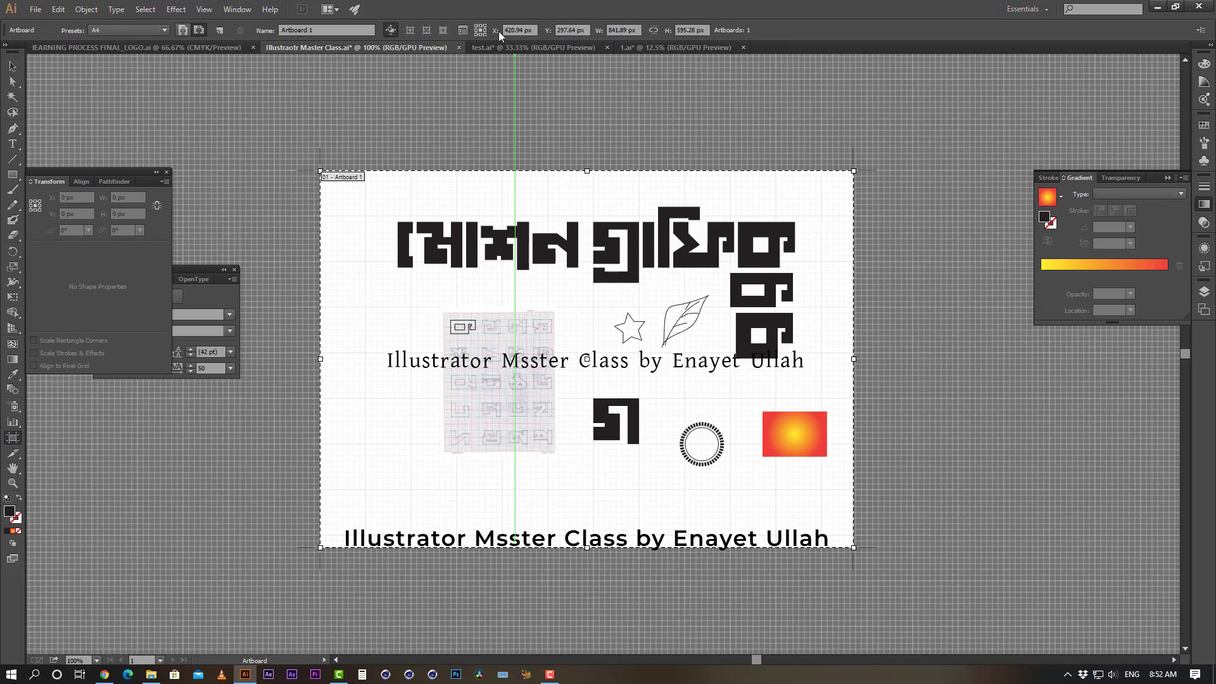
pyautogui.doubleClick(627, 29)
pyautogui.write('1920')
pyautogui.press('Tab')
pyautogui.write('1080')
pyautogui.press('Return')
pyautogui.hotkey('ctrl', '-')
pyautogui.hotkey('ctrl', '-')
pyautogui.press('v')
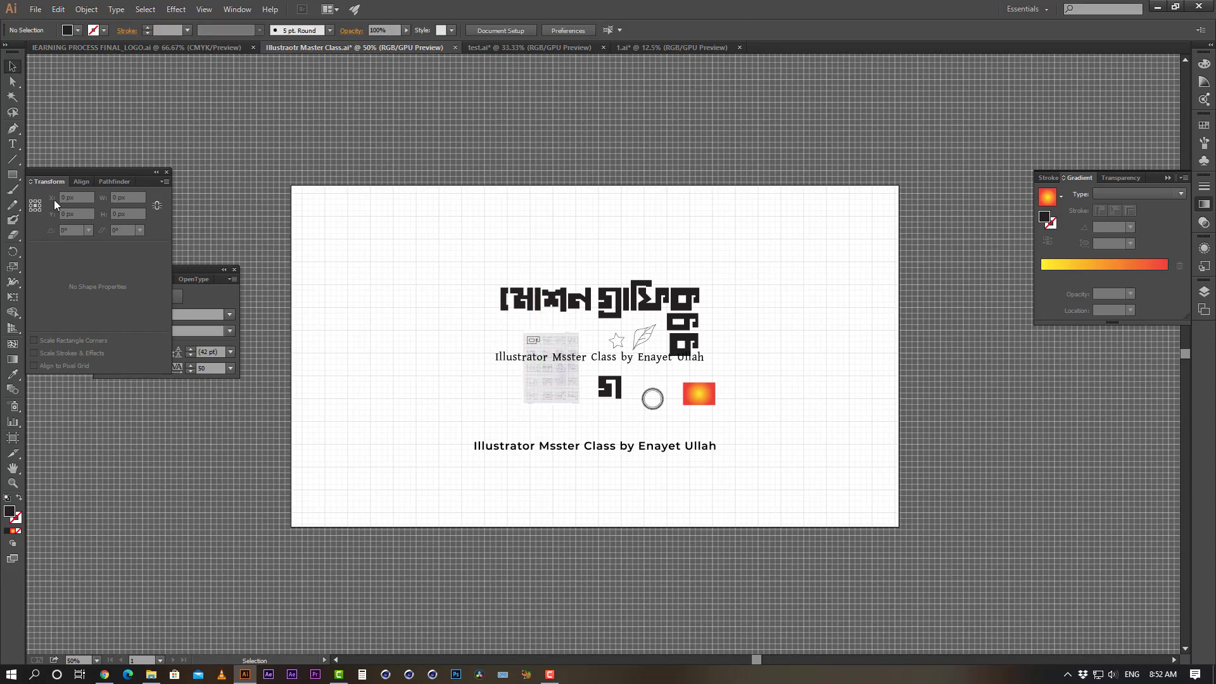
# Enlarge all the artwork about its centre to about 1186 × 847 px, nudge it up slightly and deselect it
pyautogui.hotkey('ctrl', 'a')
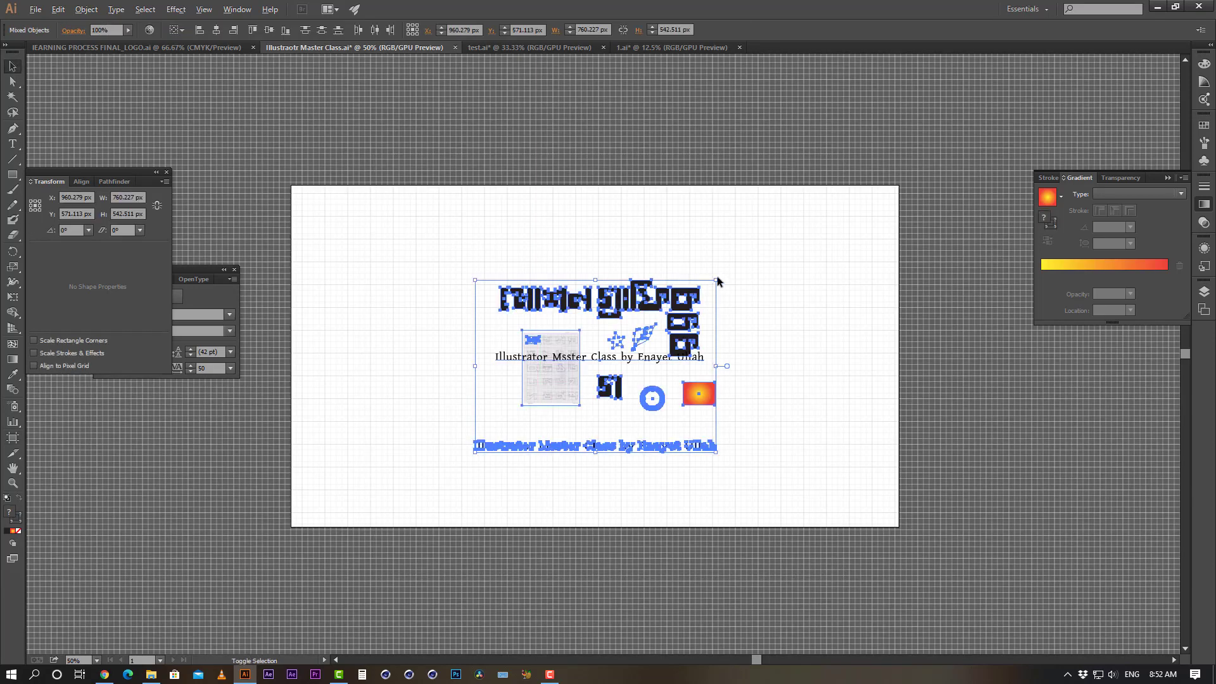
pyautogui.moveTo(718, 281); pyautogui.dragTo(810, 232)
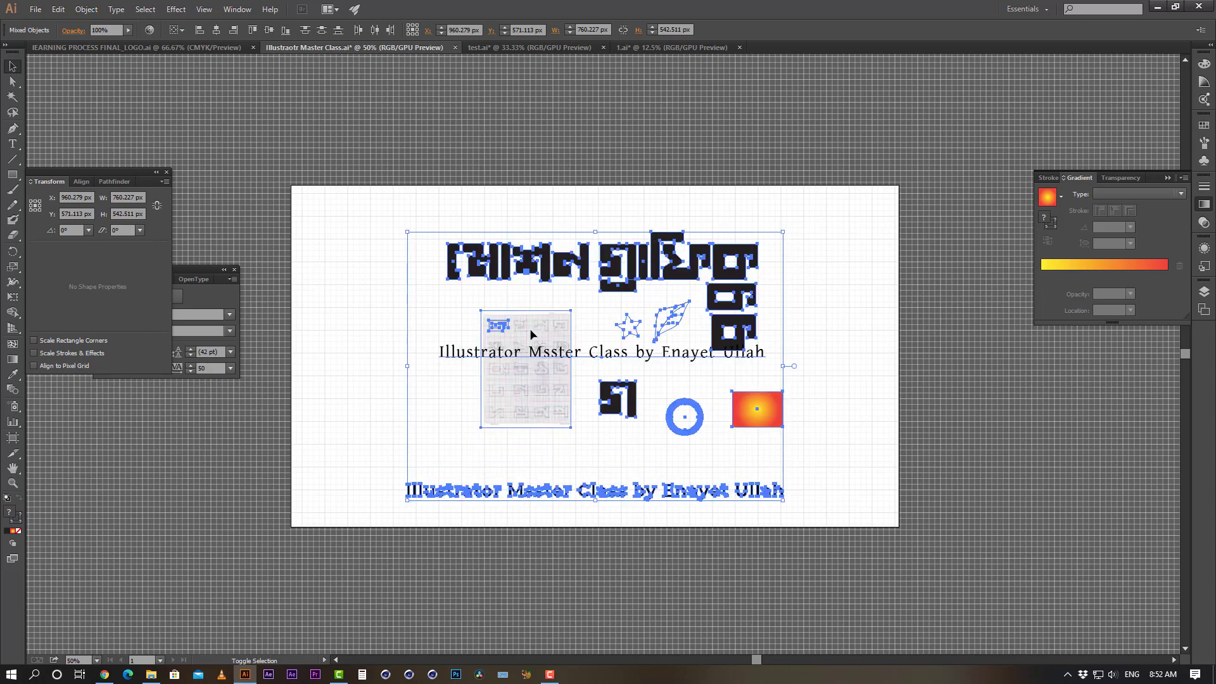
pyautogui.moveTo(613, 292); pyautogui.dragTo(613, 286)
pyautogui.click(825, 340)
pyautogui.keyDown('ctrl'); pyautogui.click(680, 348); pyautogui.keyUp('ctrl')
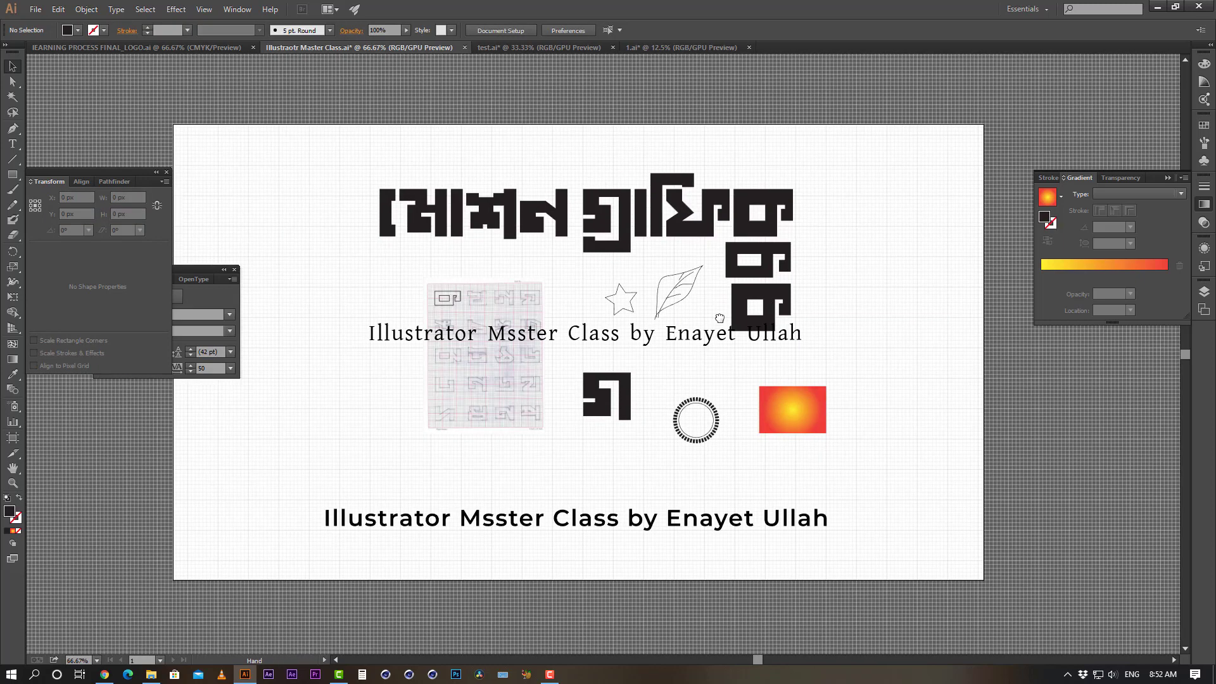
pyautogui.moveTo(711, 319); pyautogui.dragTo(741, 315)
pyautogui.moveTo(600, 264); pyautogui.dragTo(619, 299)
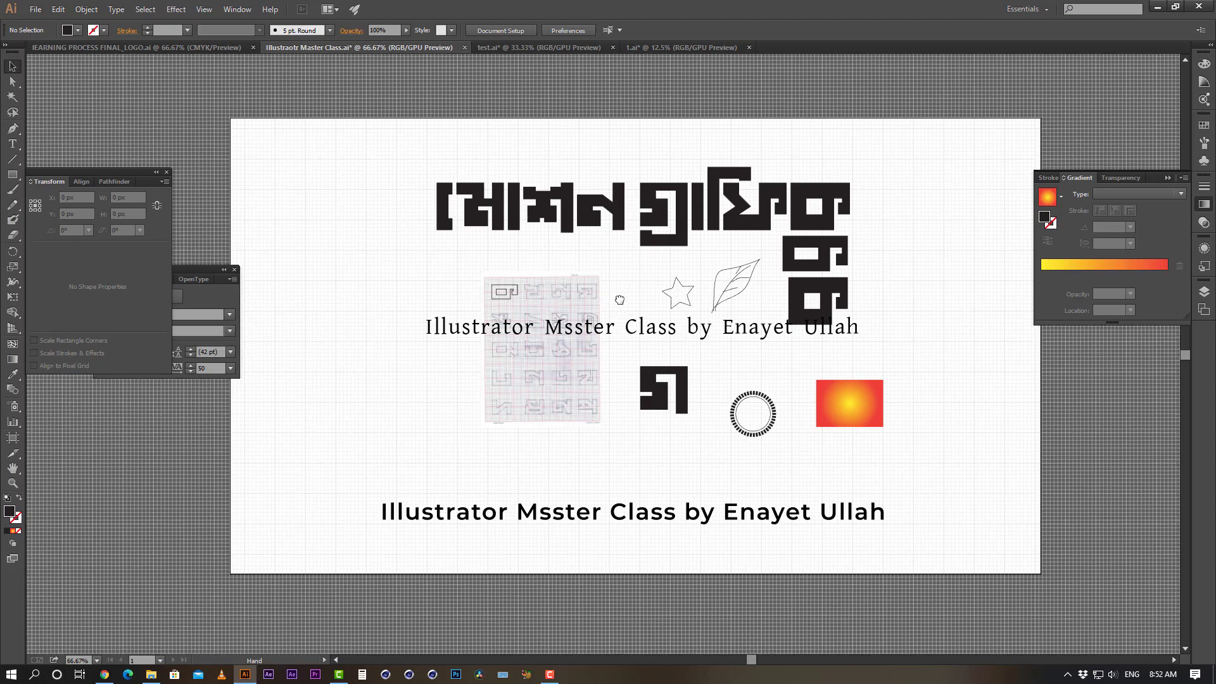
# Duplicate all the artwork and place the copy so it extends past the artboard's right edge
pyautogui.click(35, 8)
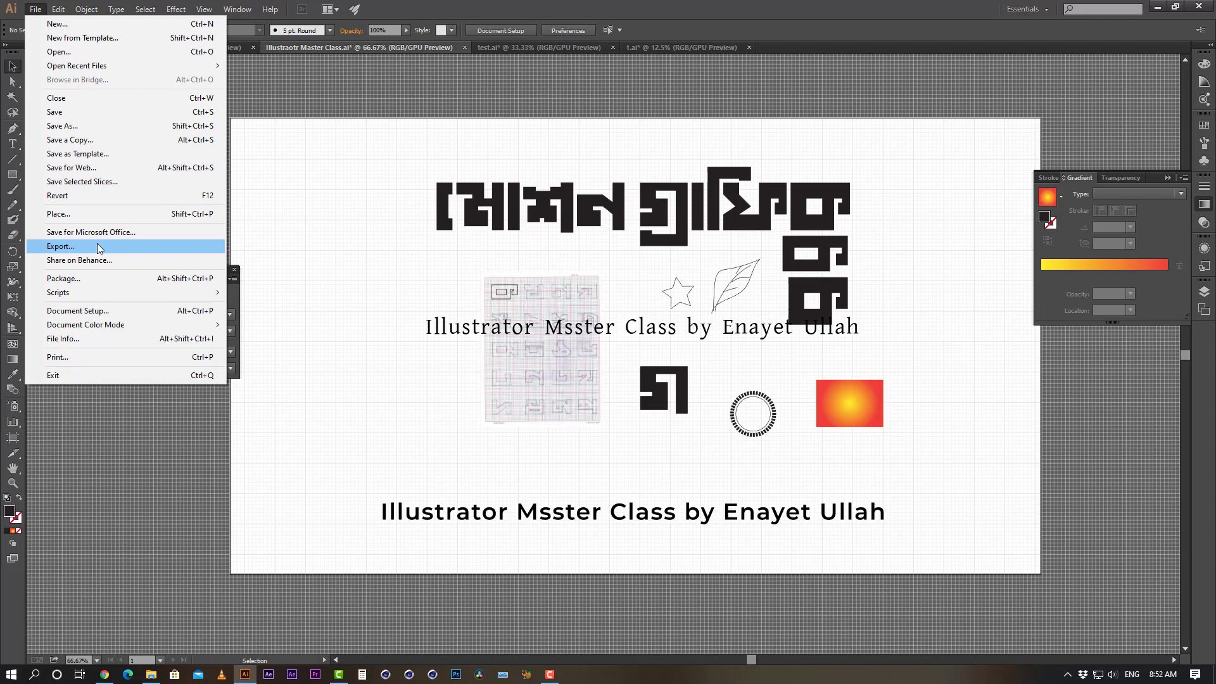
pyautogui.click(331, 321)
pyautogui.moveTo(400, 149); pyautogui.dragTo(942, 548)
pyautogui.moveTo(522, 187); pyautogui.dragTo(479, 198)
pyautogui.moveTo(765, 220); pyautogui.dragTo(921, 270)
pyautogui.moveTo(696, 311); pyautogui.dragTo(746, 144)
pyautogui.moveTo(549, 274); pyautogui.dragTo(779, 377)
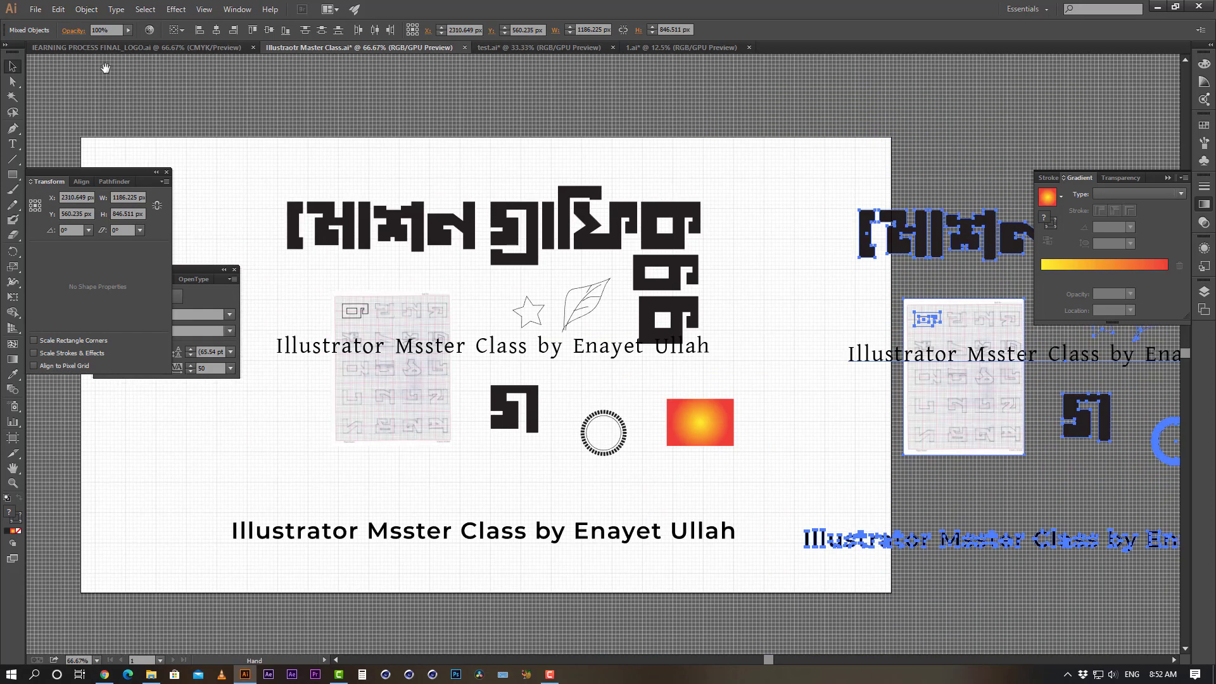
# Export the document as the JPEG Illustraotr Master Class with Use Artboards off, accepting the default JPEG options
pyautogui.click(35, 8)
pyautogui.click(60, 246)
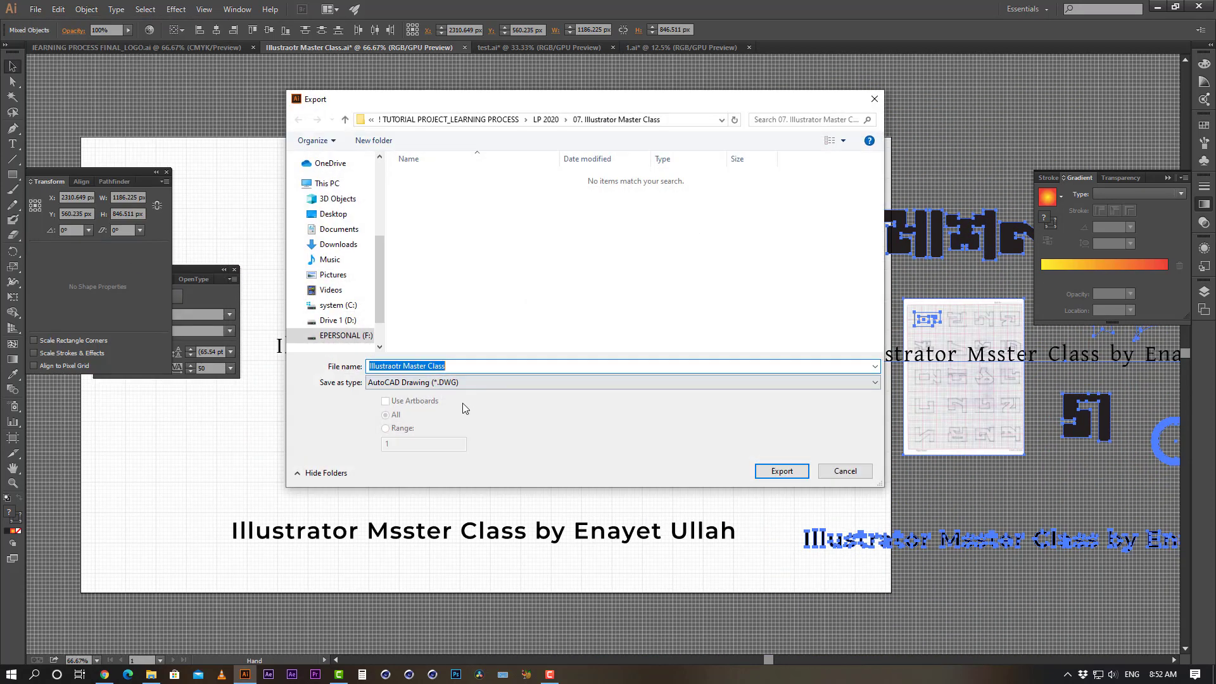
pyautogui.click(436, 382)
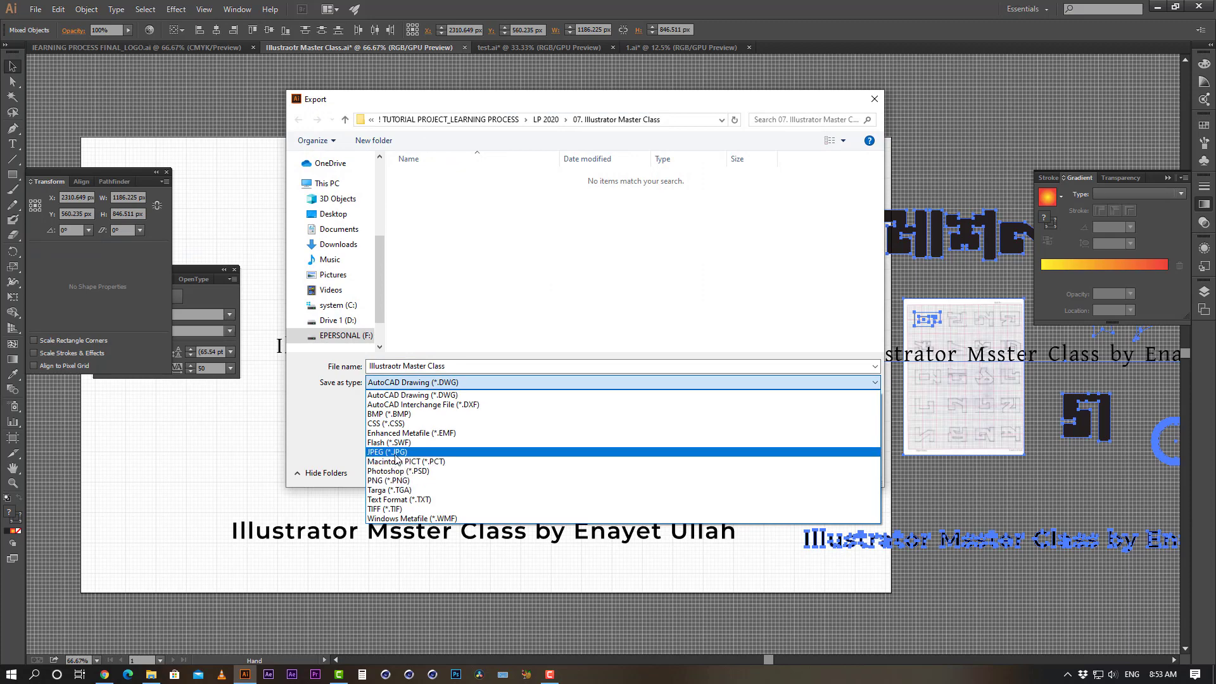
pyautogui.click(437, 449)
pyautogui.click(785, 472)
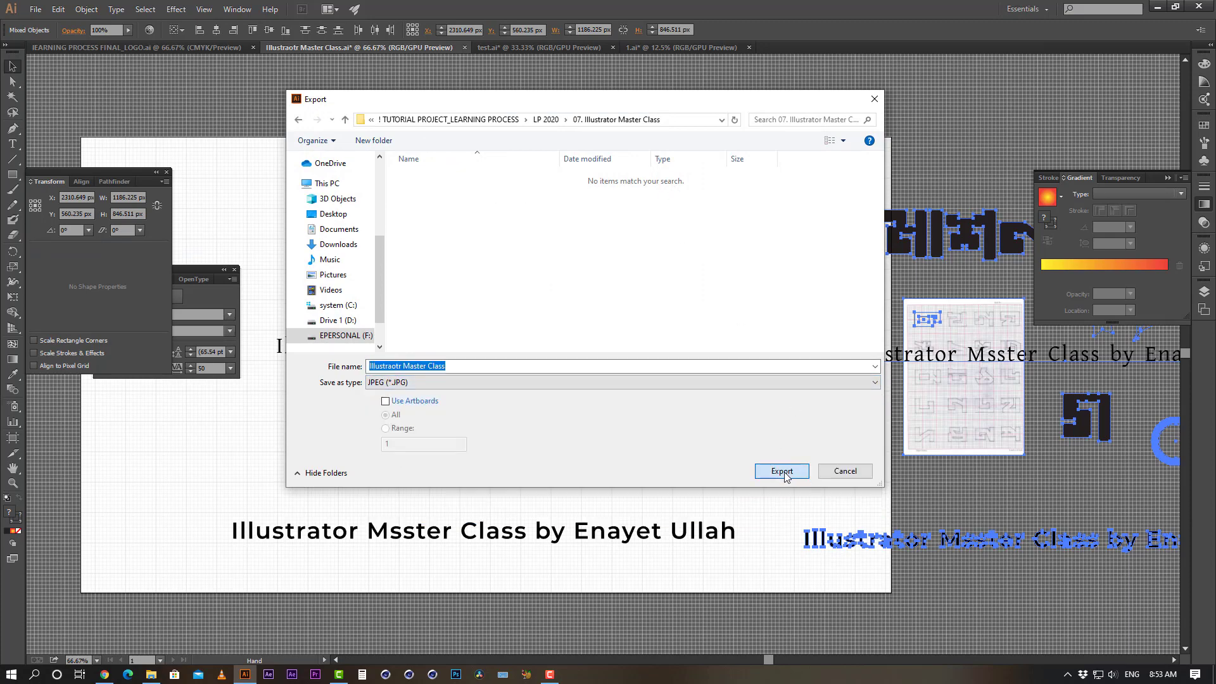
pyautogui.click(672, 438)
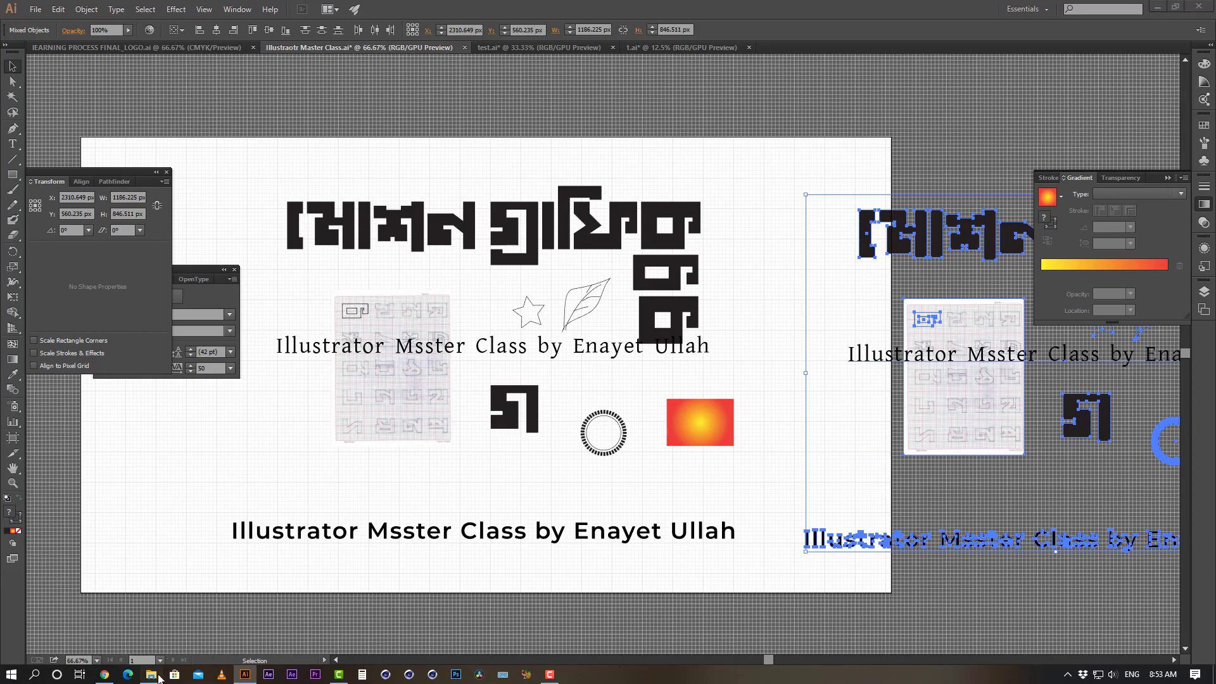
# Open the exported Illustraotr Master Class JPG from File Explorer, check what it includes at full-window size, and close it
pyautogui.click(150, 675)
pyautogui.doubleClick(181, 149)
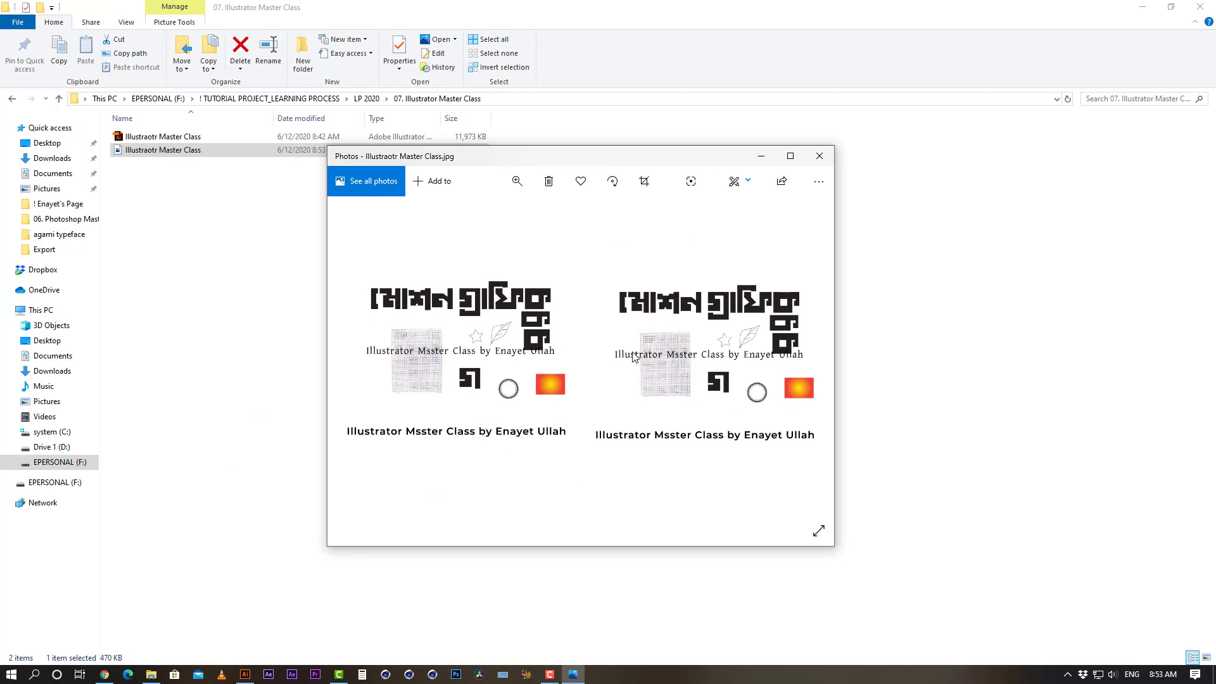
pyautogui.hotkey('ctrl', '+')
pyautogui.hotkey('ctrl', '-')
pyautogui.click(790, 155)
pyautogui.click(1201, 10)
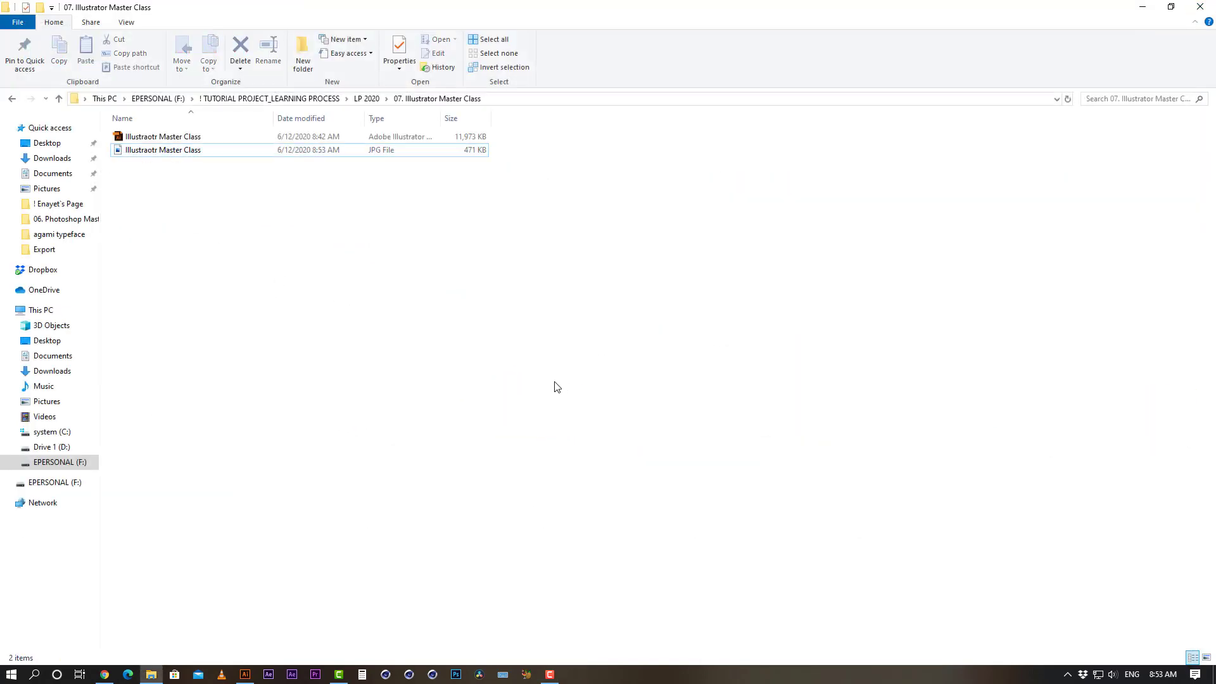
# Switch back to Illustrator and examine the whole canvas area around the artboard and the artwork's place in it
pyautogui.click(244, 676)
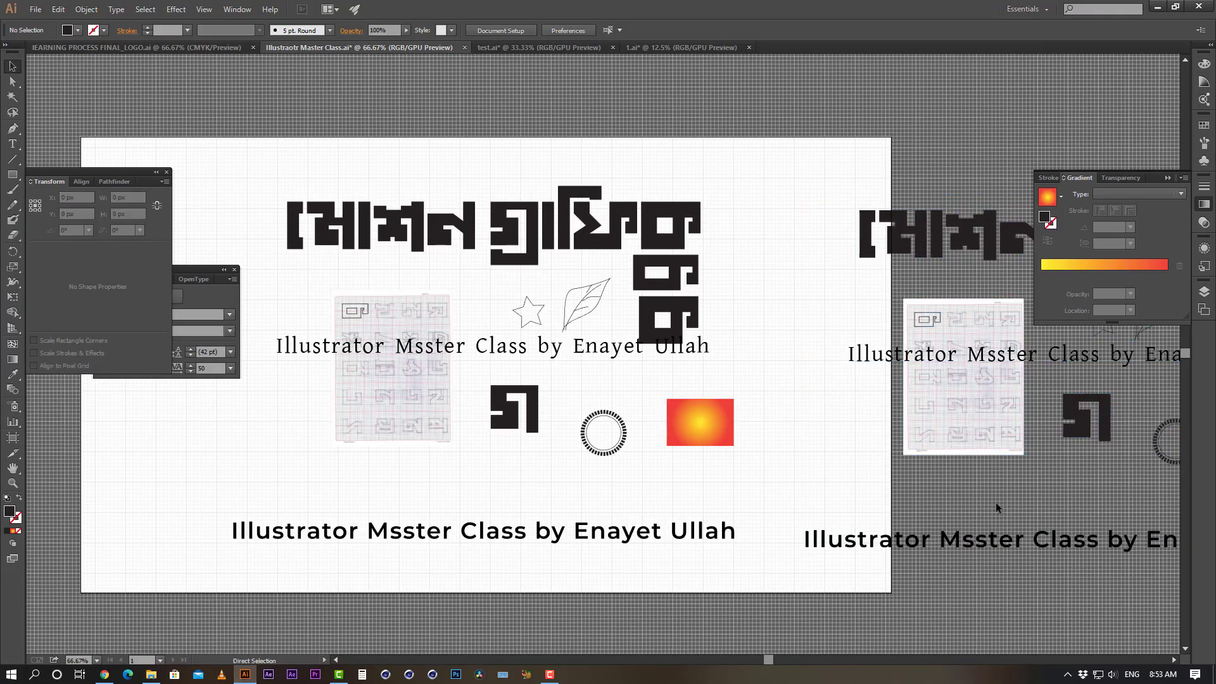
pyautogui.hotkey('ctrl', '-')
pyautogui.moveTo(784, 463); pyautogui.dragTo(772, 441)
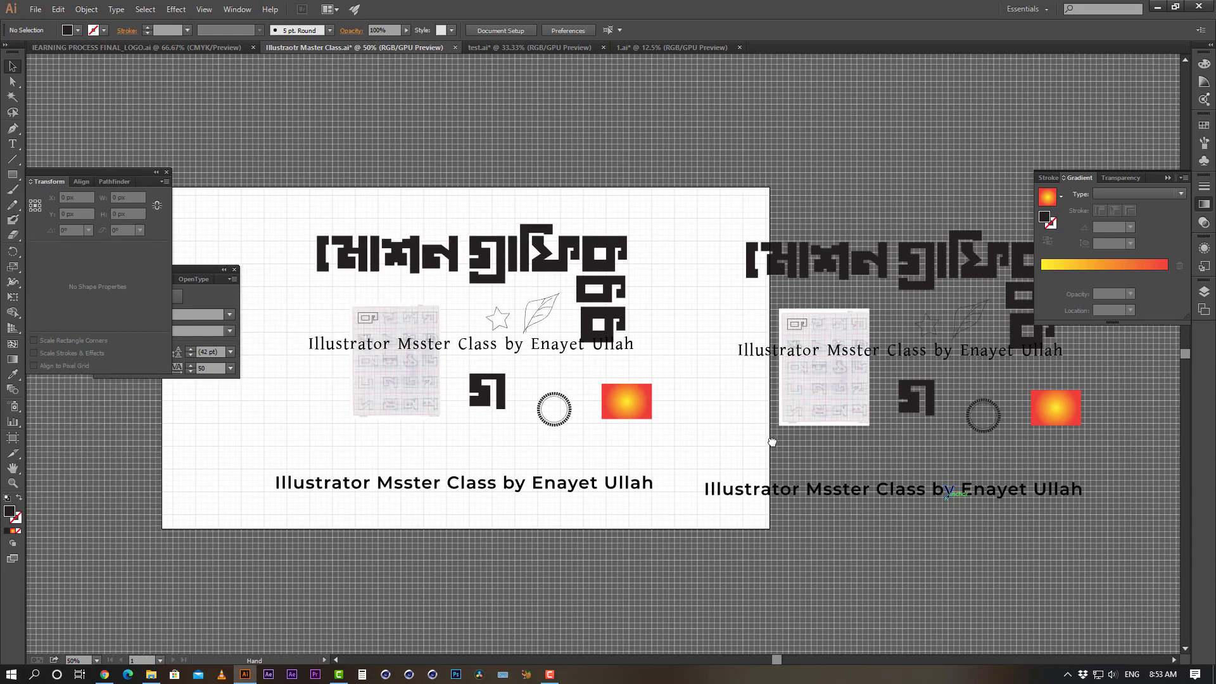
pyautogui.moveTo(602, 426); pyautogui.dragTo(620, 425)
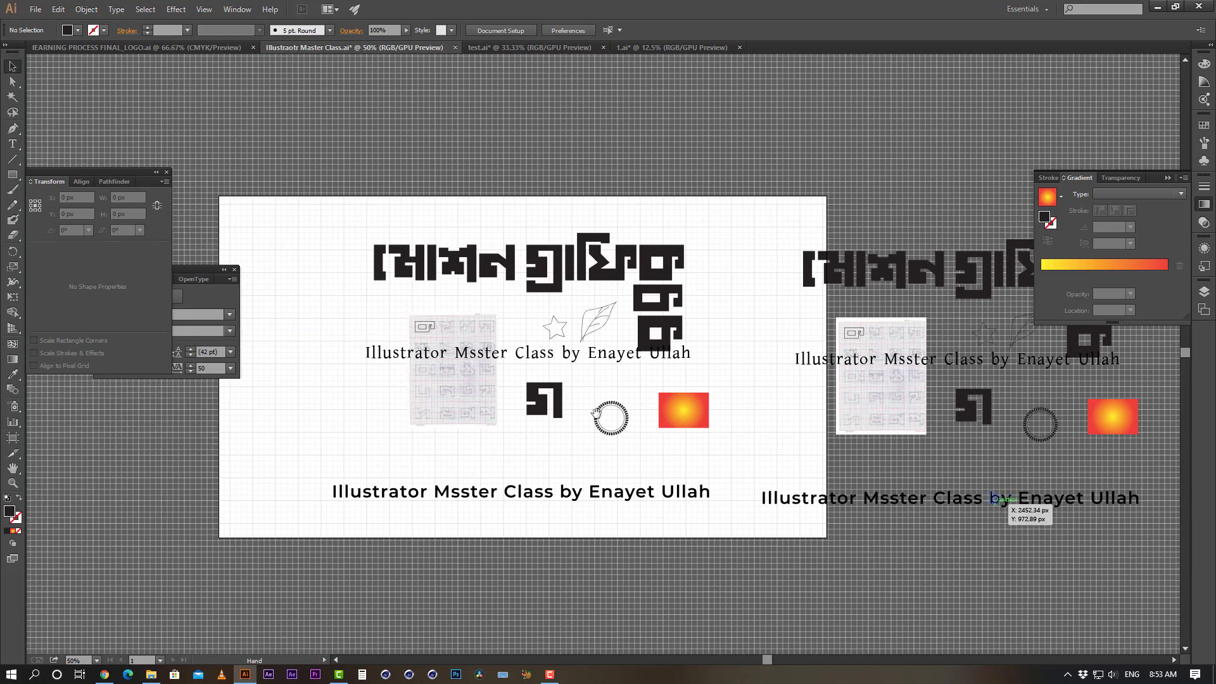
pyautogui.hotkey('ctrl', '-')
pyautogui.hotkey('ctrl', '-')
pyautogui.hotkey('ctrl', '-')
pyautogui.hotkey('ctrl', '-')
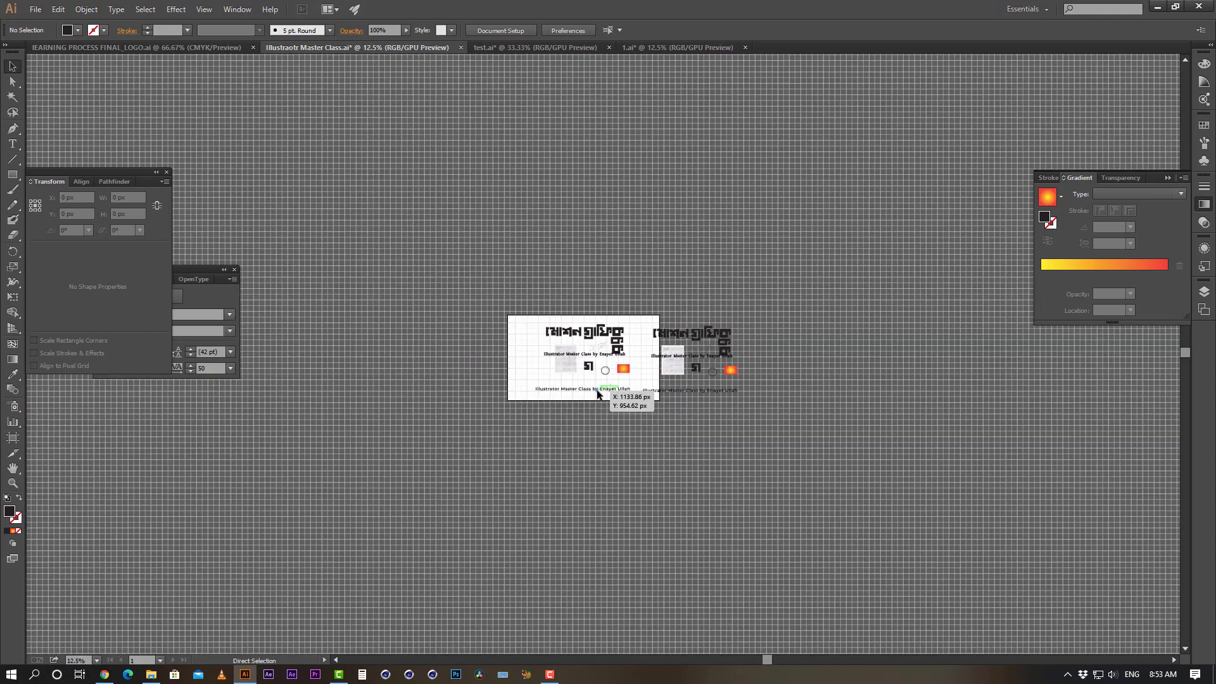
pyautogui.hotkey('ctrl', '-')
pyautogui.hotkey('ctrl', '-')
pyautogui.hotkey('ctrl', '-')
pyautogui.hotkey('ctrl', '-')
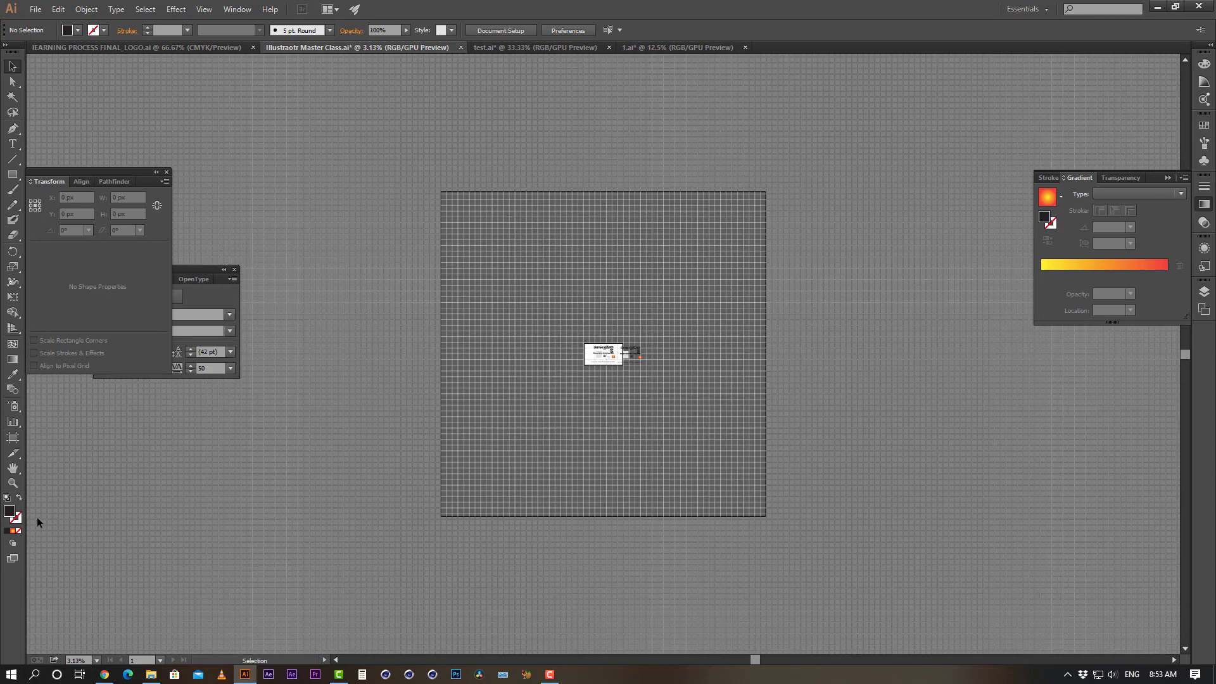
pyautogui.click(13, 437)
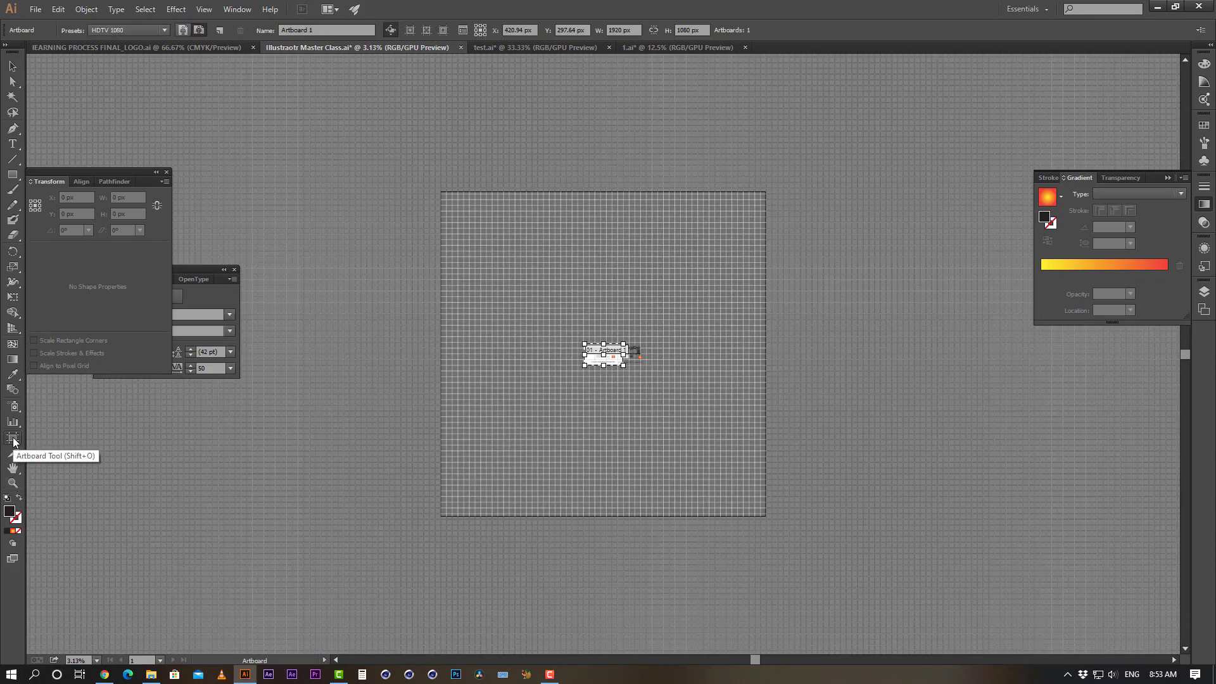
pyautogui.click(13, 67)
pyautogui.moveTo(404, 143); pyautogui.dragTo(706, 470)
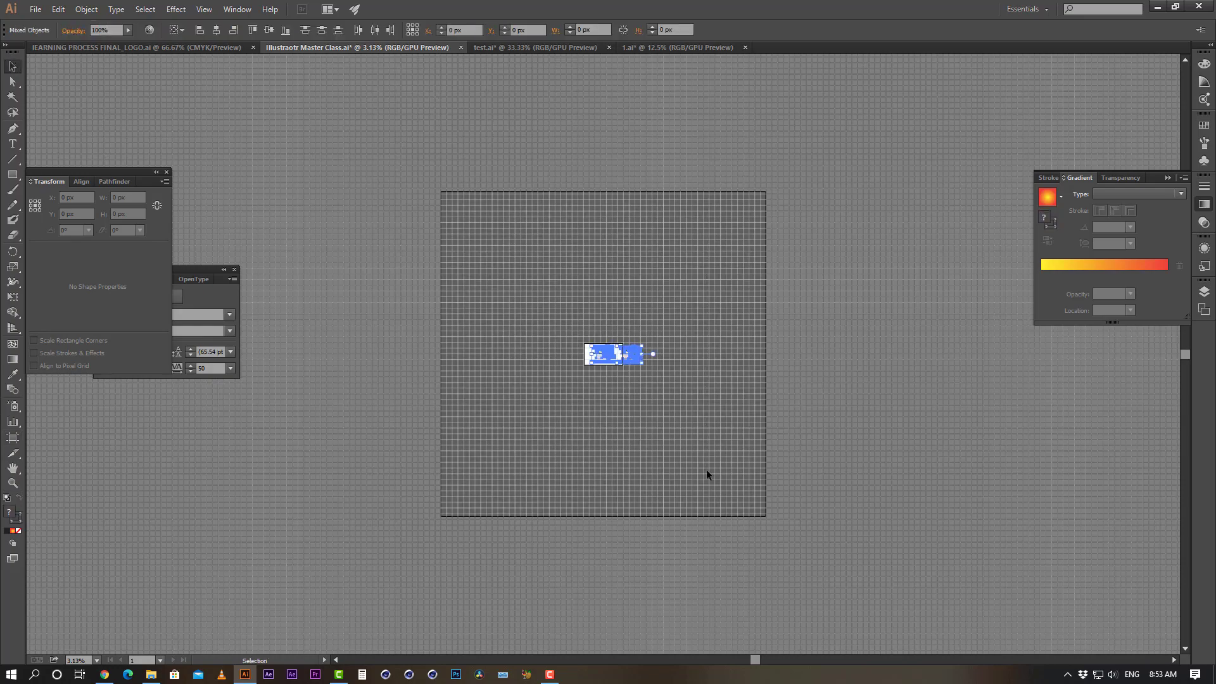
pyautogui.click(861, 423)
# Delete the duplicated artwork that extends past the artboard's right edge
pyautogui.press('z')
pyautogui.click(594, 340)
pyautogui.keyDown('ctrl'); pyautogui.click(601, 356); pyautogui.keyUp('ctrl')
pyautogui.keyDown('ctrl'); pyautogui.click(624, 381); pyautogui.keyUp('ctrl')
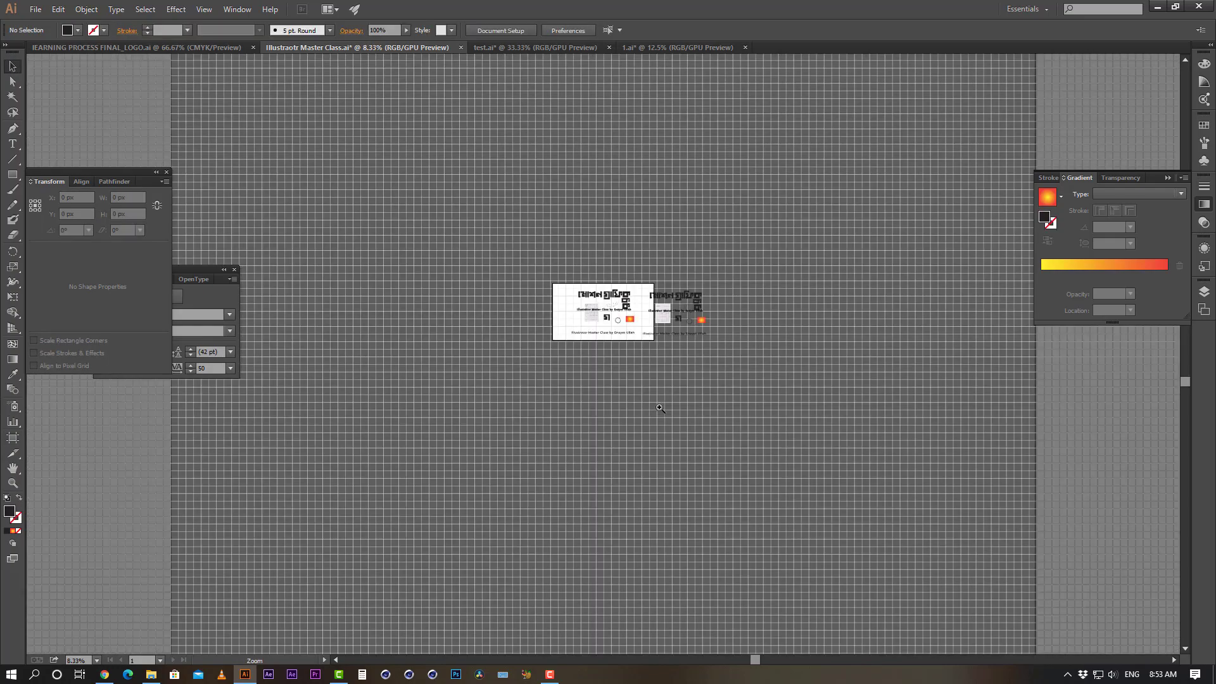
pyautogui.keyDown('ctrl'); pyautogui.click(655, 409); pyautogui.keyUp('ctrl')
pyautogui.keyDown('ctrl'); pyautogui.click(674, 248); pyautogui.keyUp('ctrl')
pyautogui.moveTo(450, 329); pyautogui.dragTo(531, 358)
pyautogui.keyDown('ctrl'); pyautogui.click(531, 356); pyautogui.keyUp('ctrl')
pyautogui.keyDown('ctrl'); pyautogui.click(531, 355); pyautogui.keyUp('ctrl')
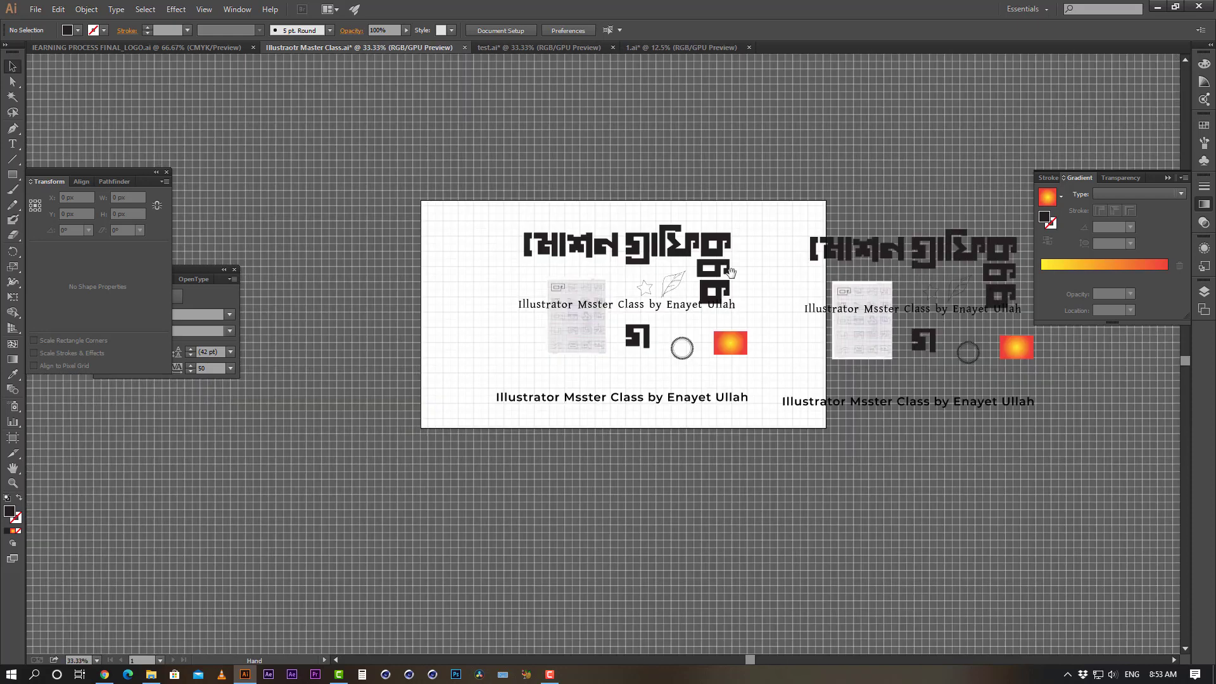
pyautogui.moveTo(735, 273); pyautogui.dragTo(584, 311)
pyautogui.keyDown('ctrl'); pyautogui.click(740, 288); pyautogui.keyUp('ctrl')
pyautogui.moveTo(595, 357); pyautogui.dragTo(746, 258)
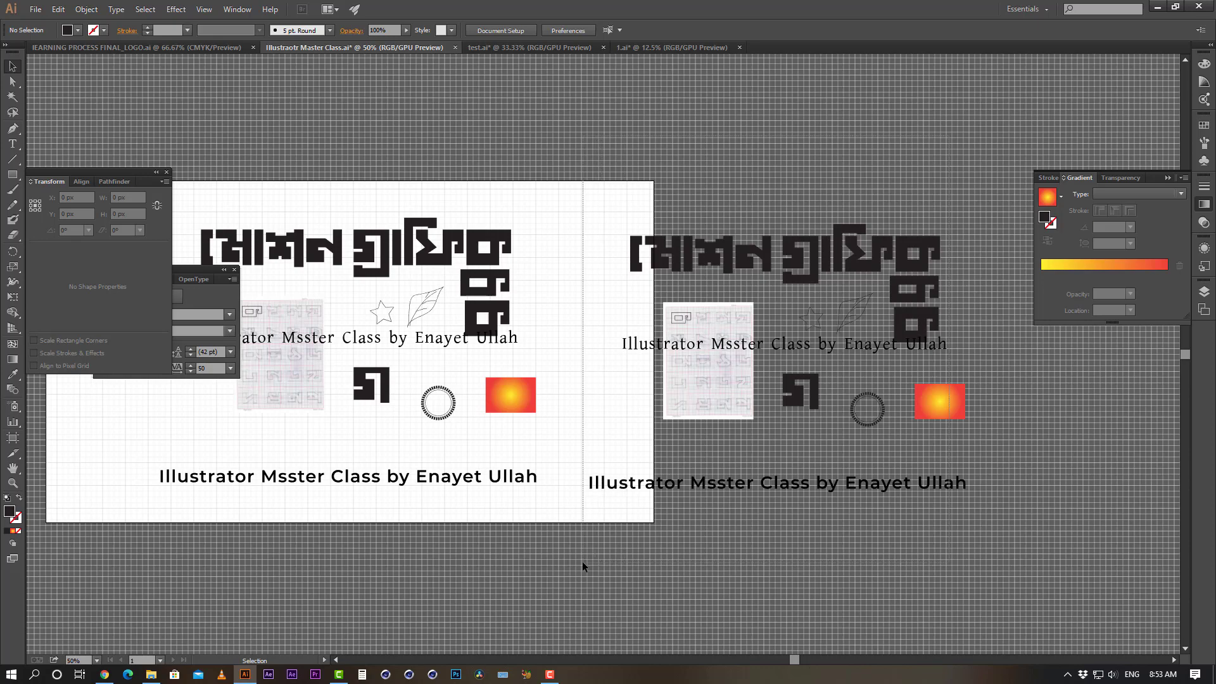
pyautogui.moveTo(581, 561); pyautogui.dragTo(634, 456)
pyautogui.press('Delete')
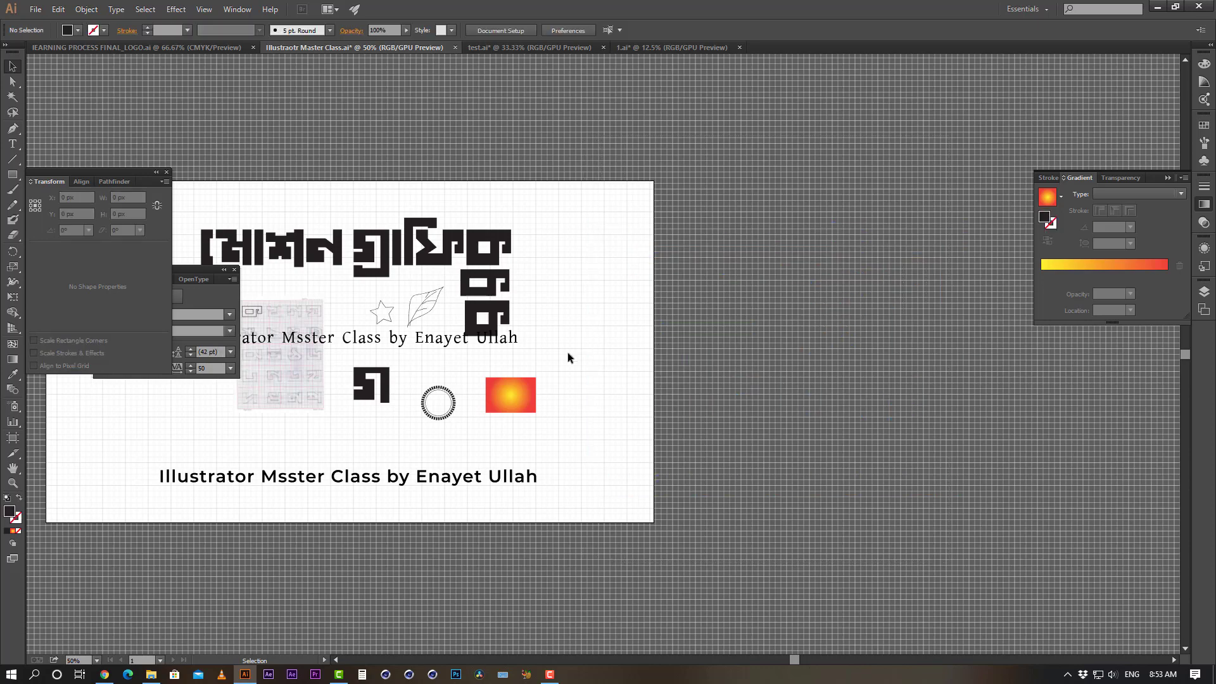
pyautogui.press('space')
pyautogui.moveTo(455, 363); pyautogui.dragTo(645, 362)
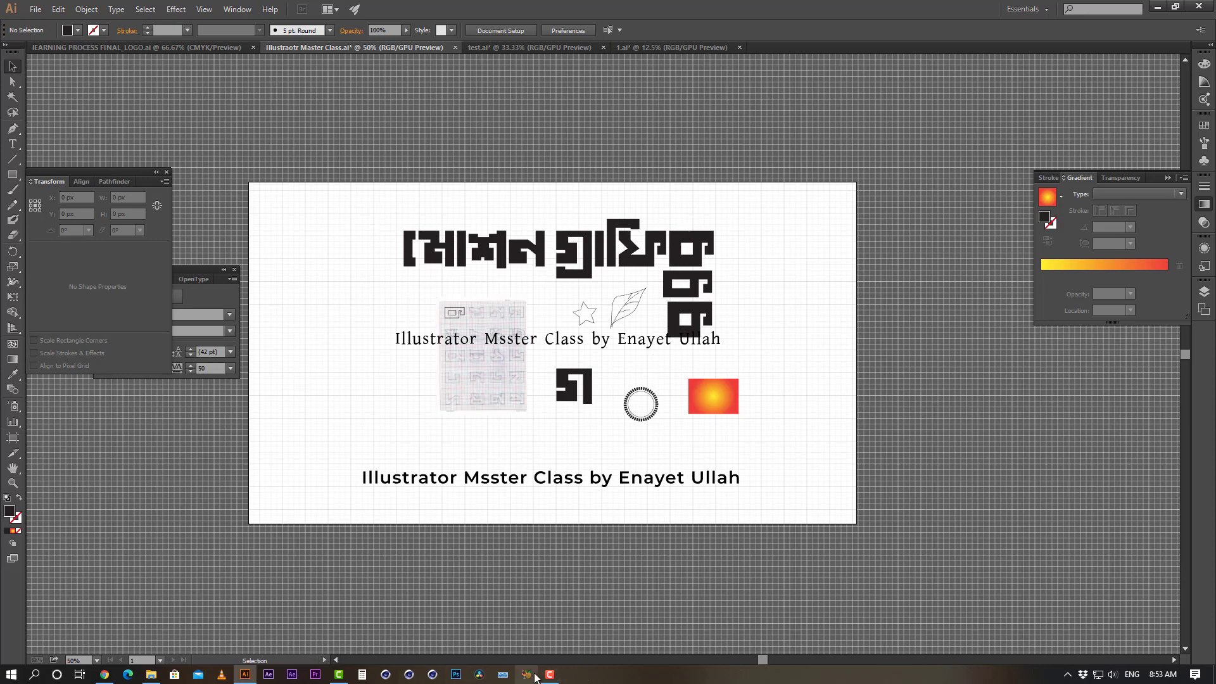
# Switch to File Explorer, review the exported Illustraotr Master Class JPG once more and close it
pyautogui.click(150, 673)
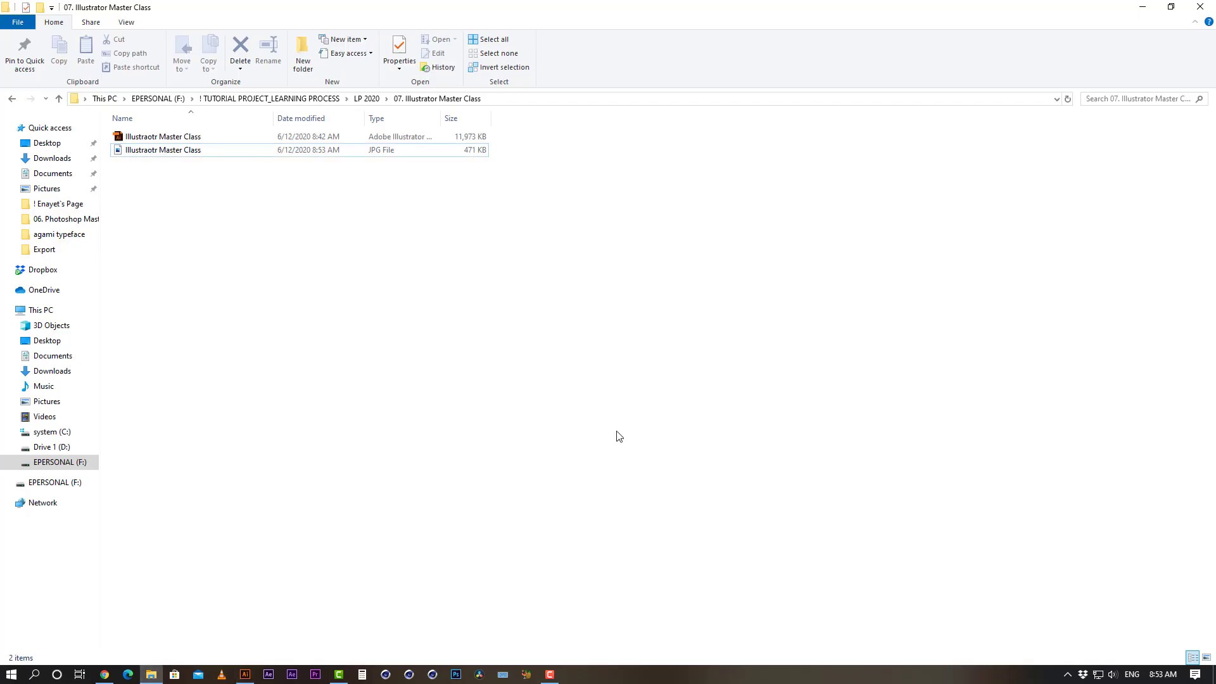
pyautogui.doubleClick(142, 152)
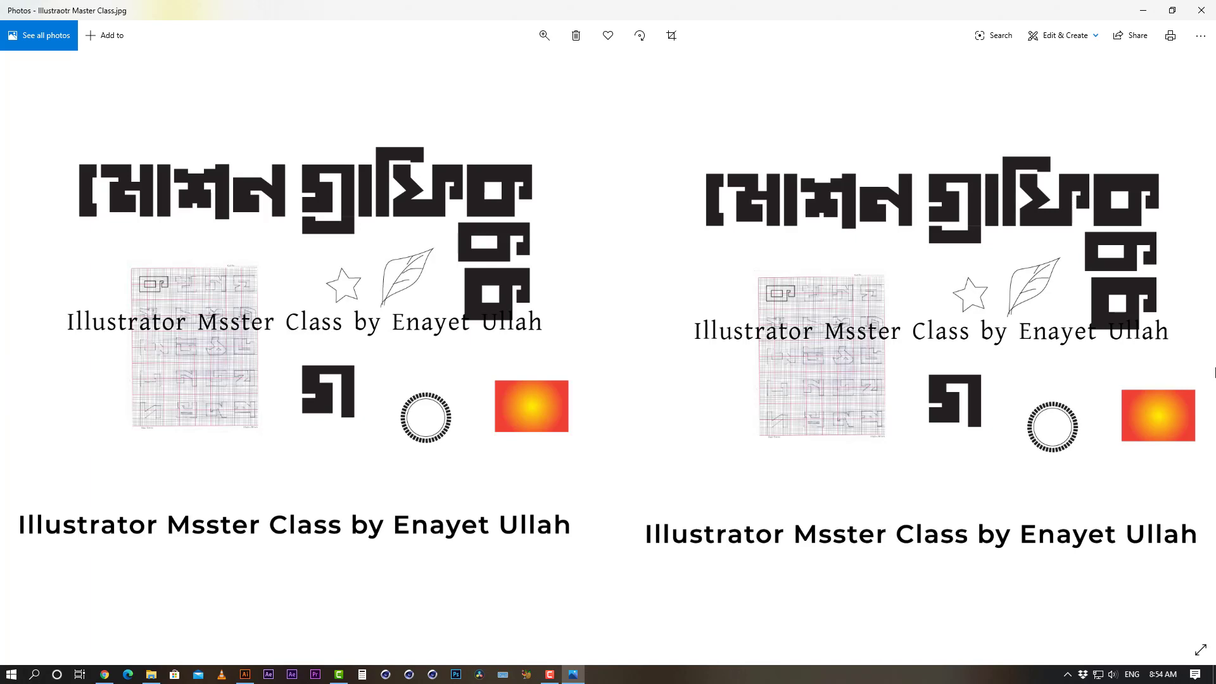
pyautogui.click(1200, 10)
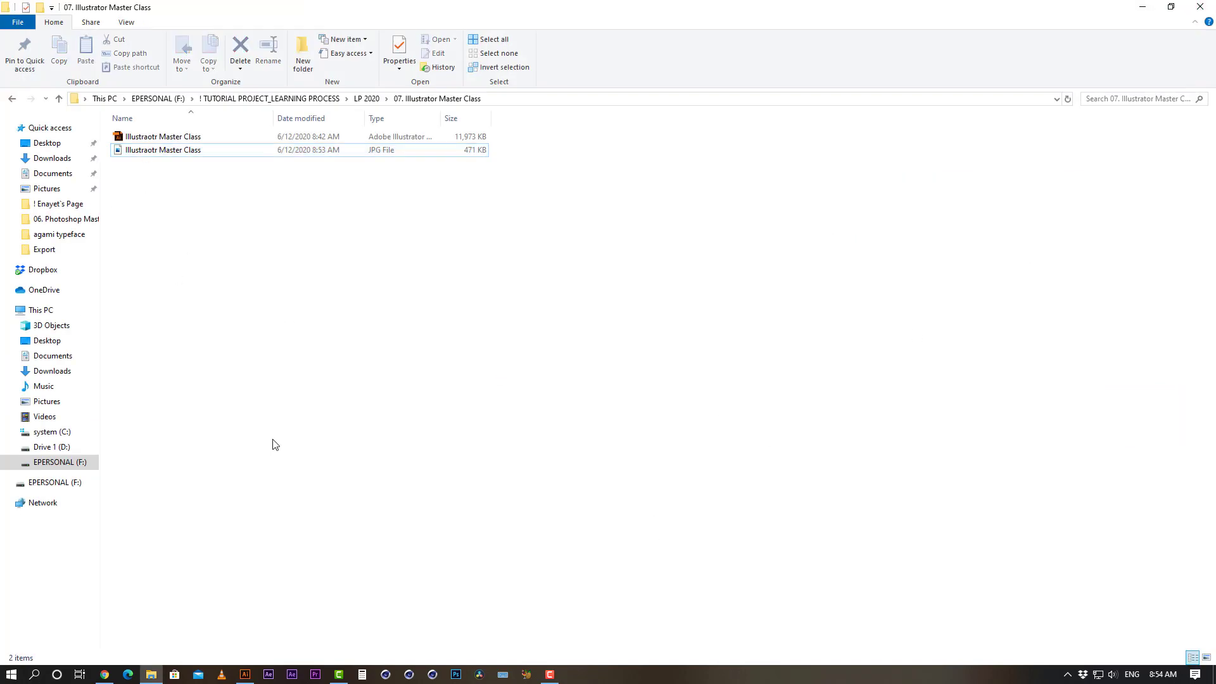
# Switch back to Illustrator, select all the artwork to check it, deselect it and examine the whole artboard
pyautogui.click(244, 674)
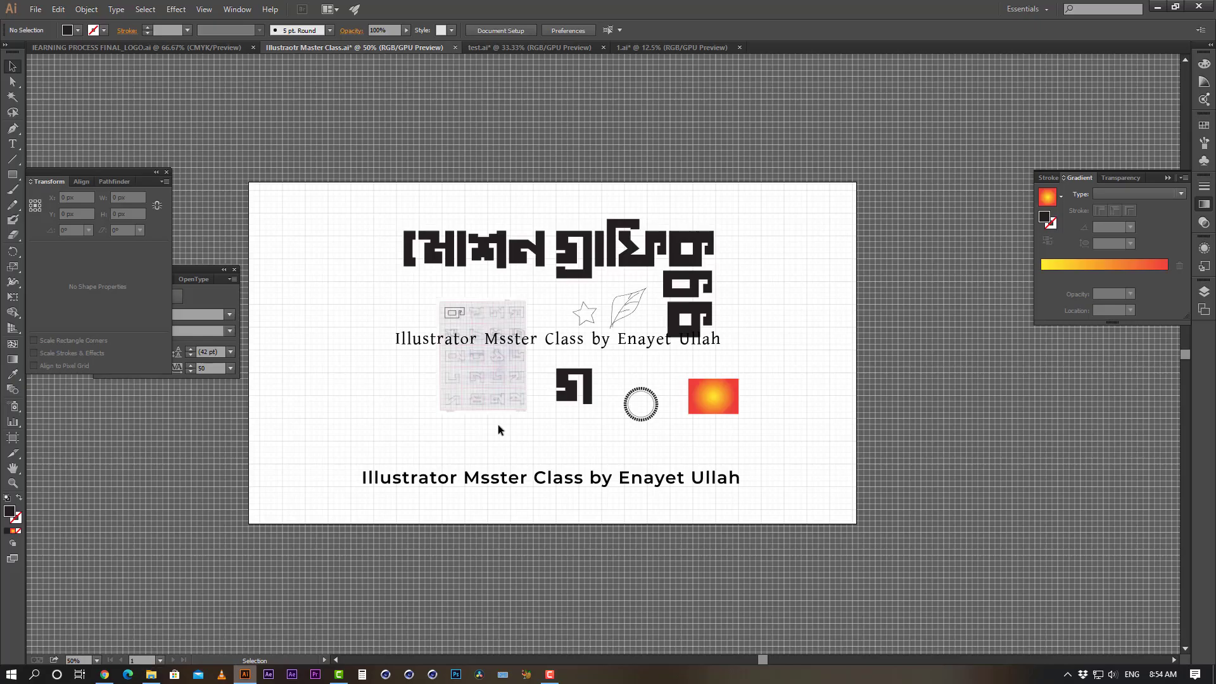
pyautogui.hotkey('ctrl', 'a')
pyautogui.click(728, 537)
pyautogui.moveTo(617, 361); pyautogui.dragTo(665, 308)
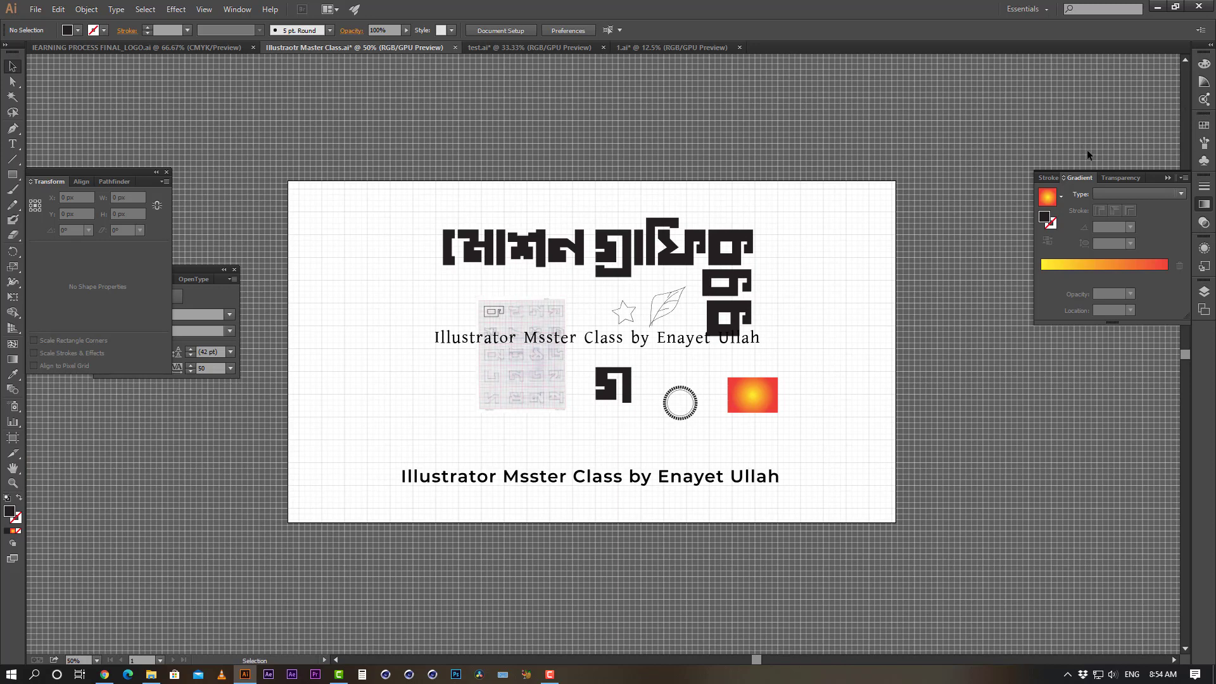
# Change the color sliders to the CMYK model and display the document's color swatches
pyautogui.click(1049, 178)
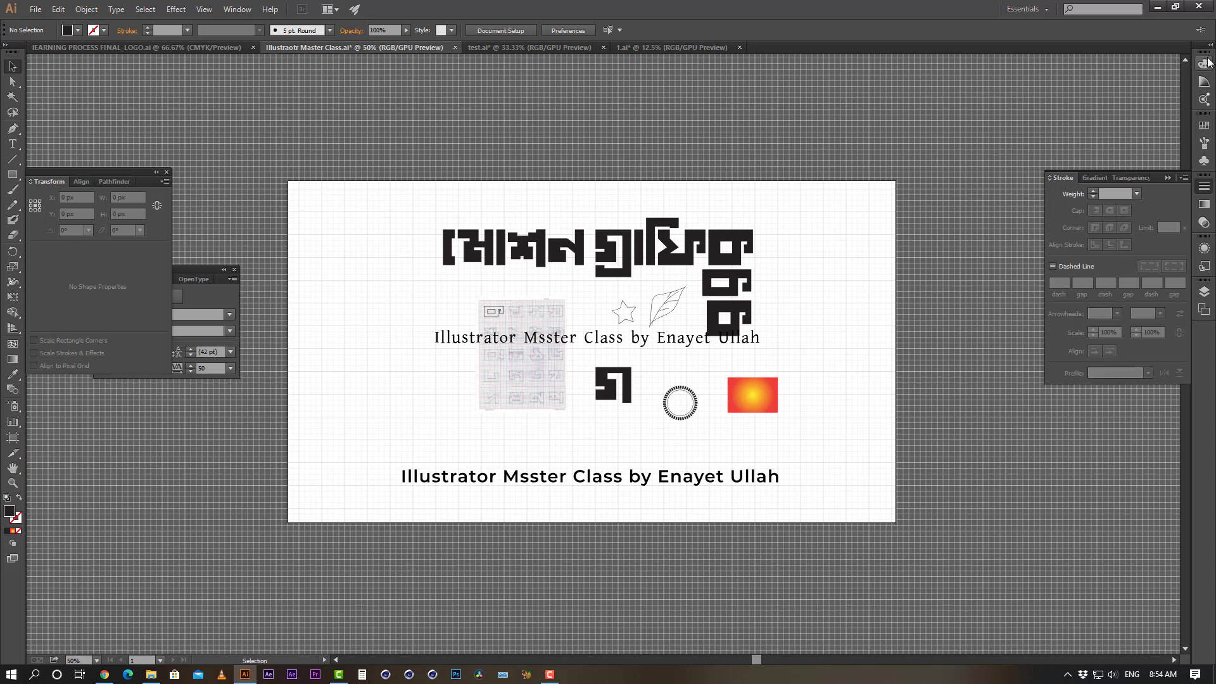
pyautogui.click(1204, 64)
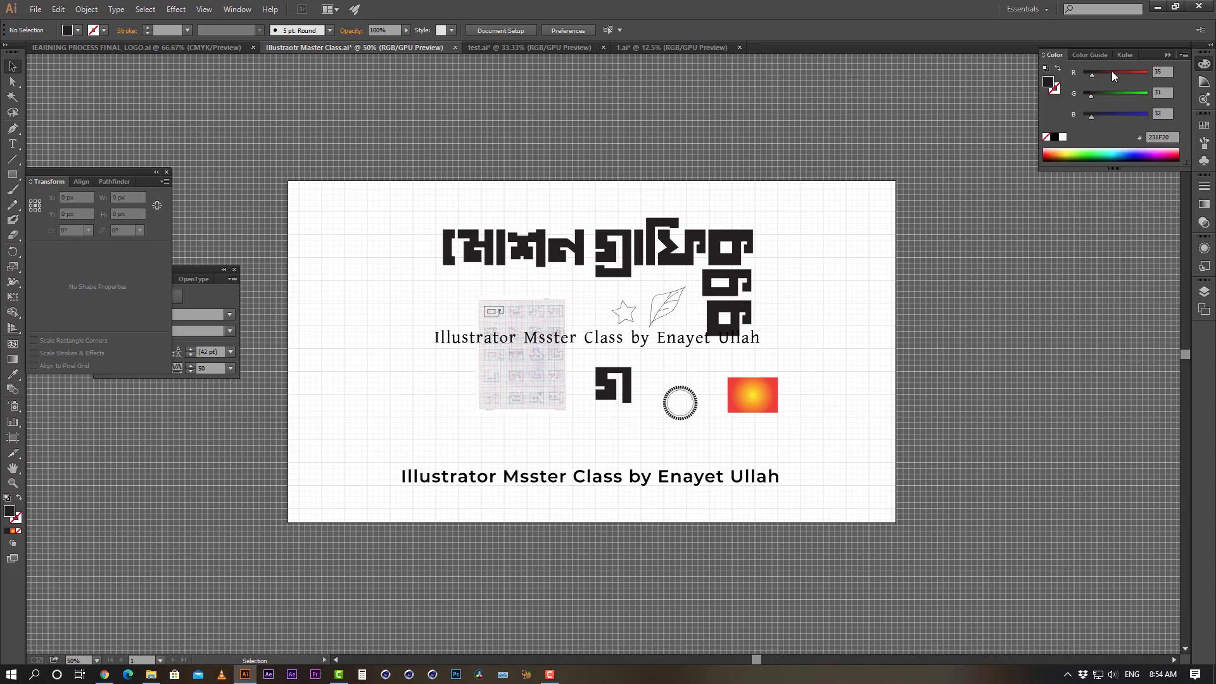
pyautogui.click(1183, 55)
pyautogui.click(1092, 116)
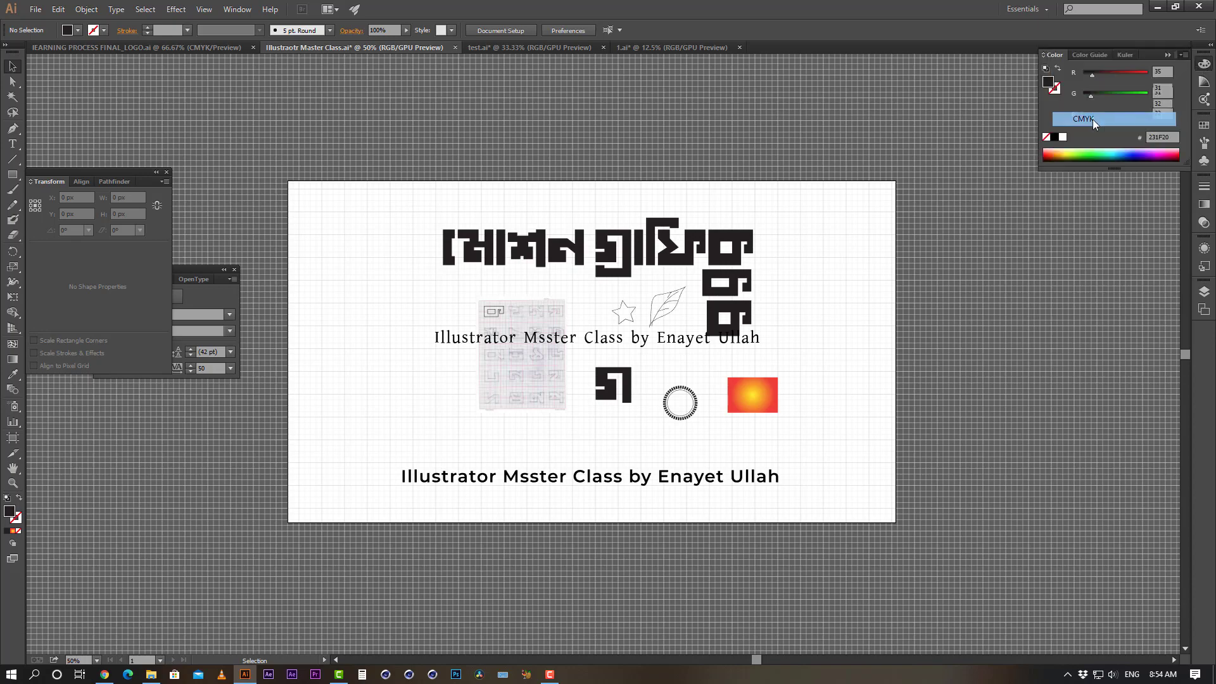
pyautogui.click(1202, 84)
pyautogui.click(1203, 126)
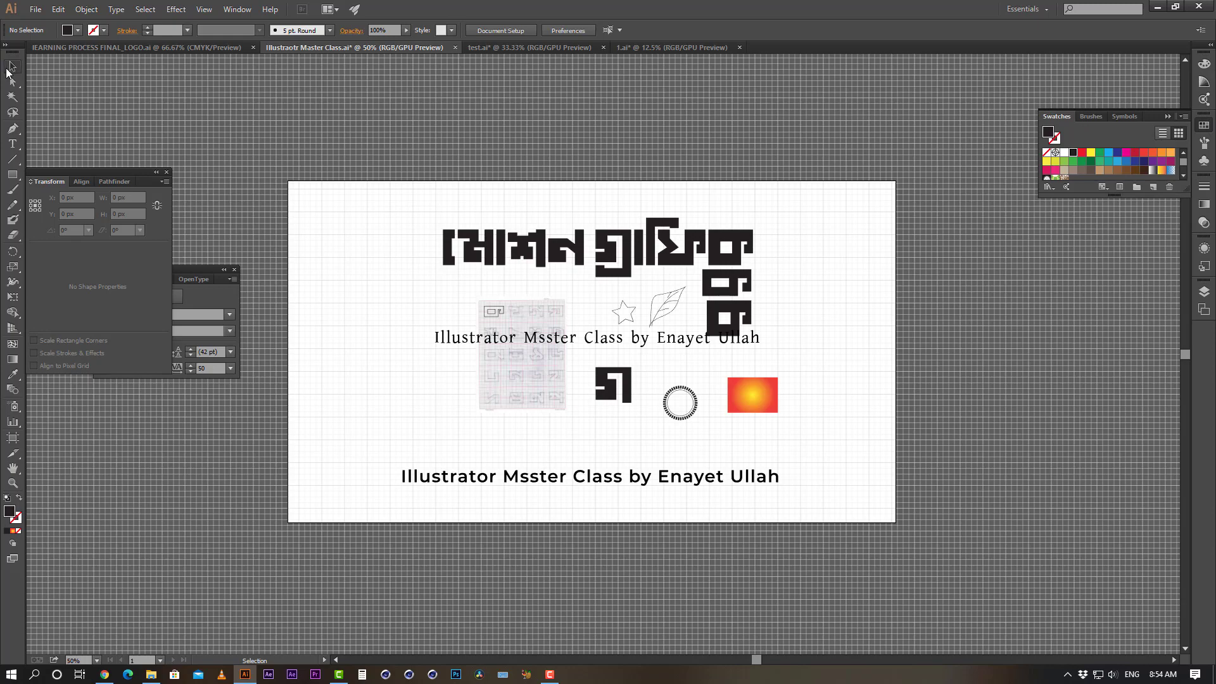